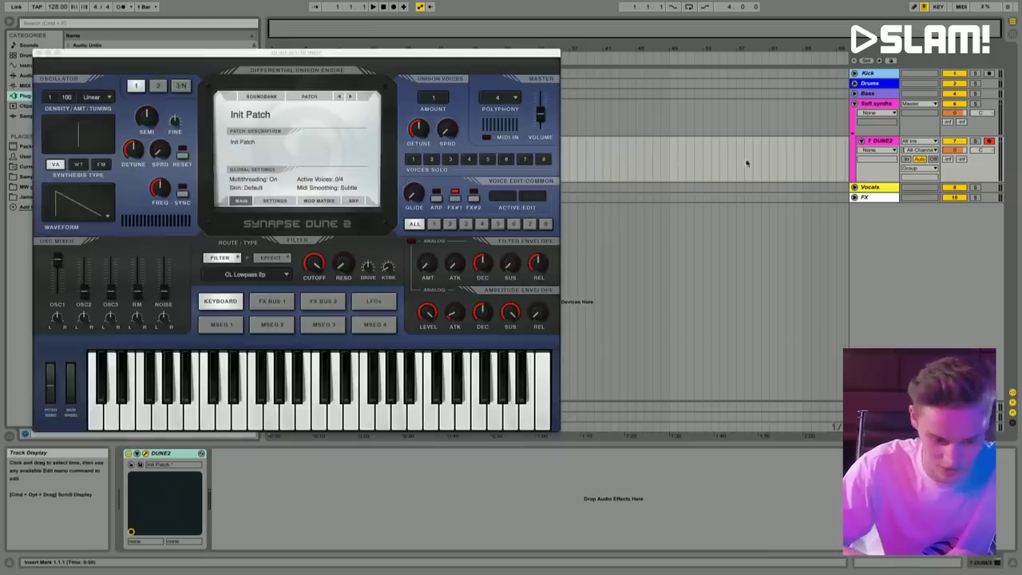
# Step: Load the Factory Leads soundbank in the DUNE2 synth and choose patch 001: Air Race KS
pyautogui.moveTo(235, 56); pyautogui.dragTo(502, 58)
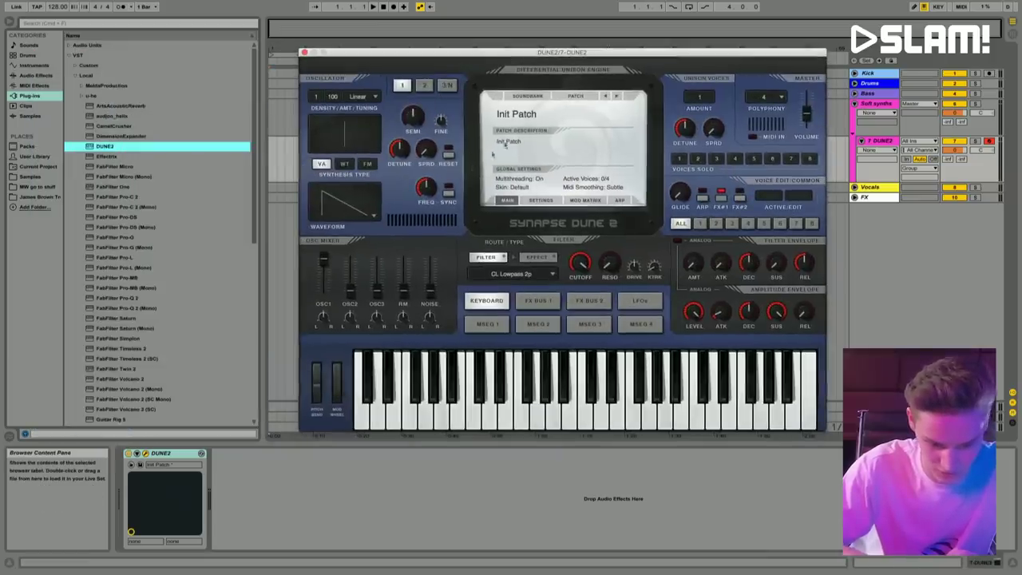
pyautogui.click(526, 99)
pyautogui.moveTo(532, 107)
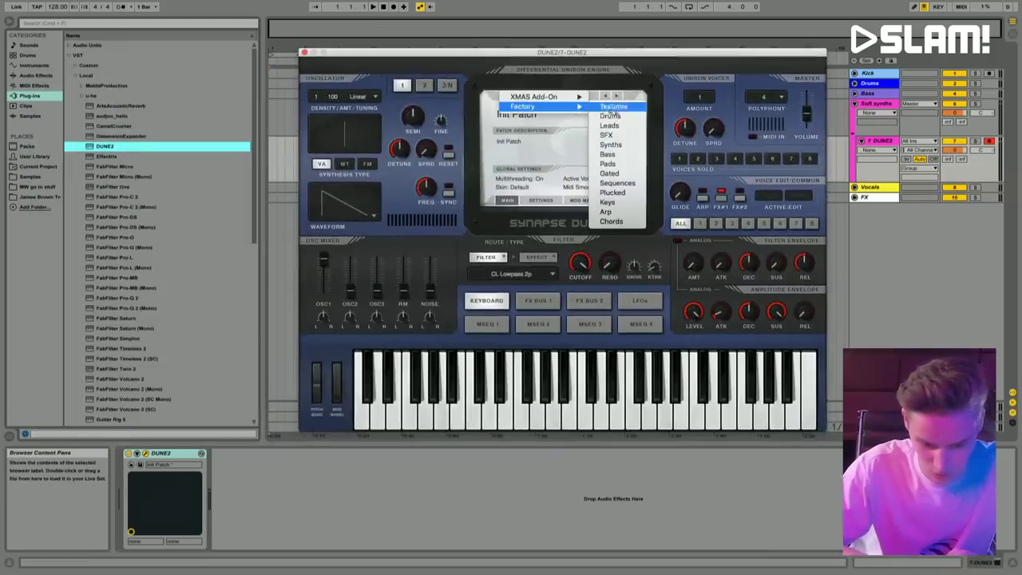
pyautogui.click(623, 127)
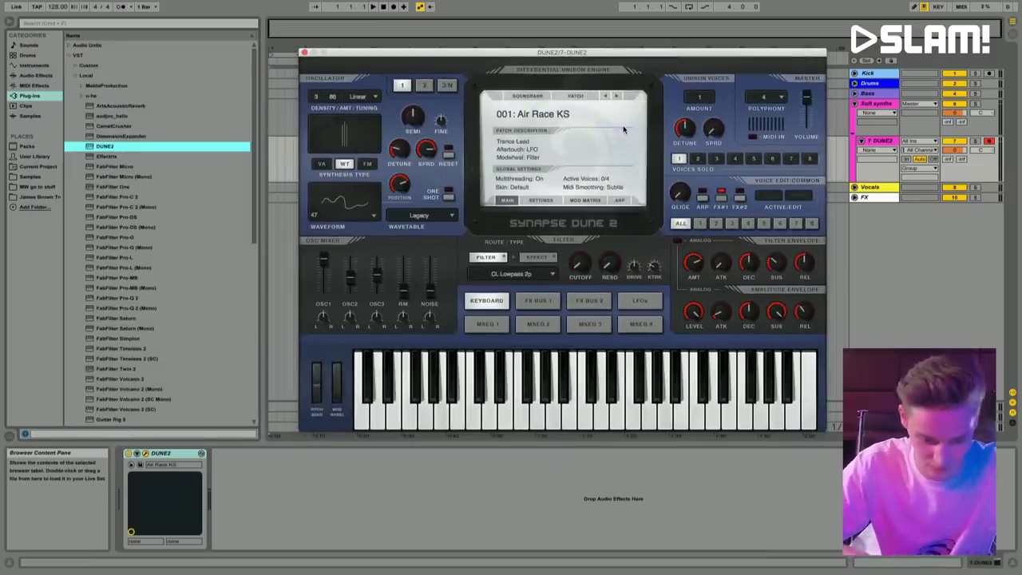
pyautogui.click(539, 116)
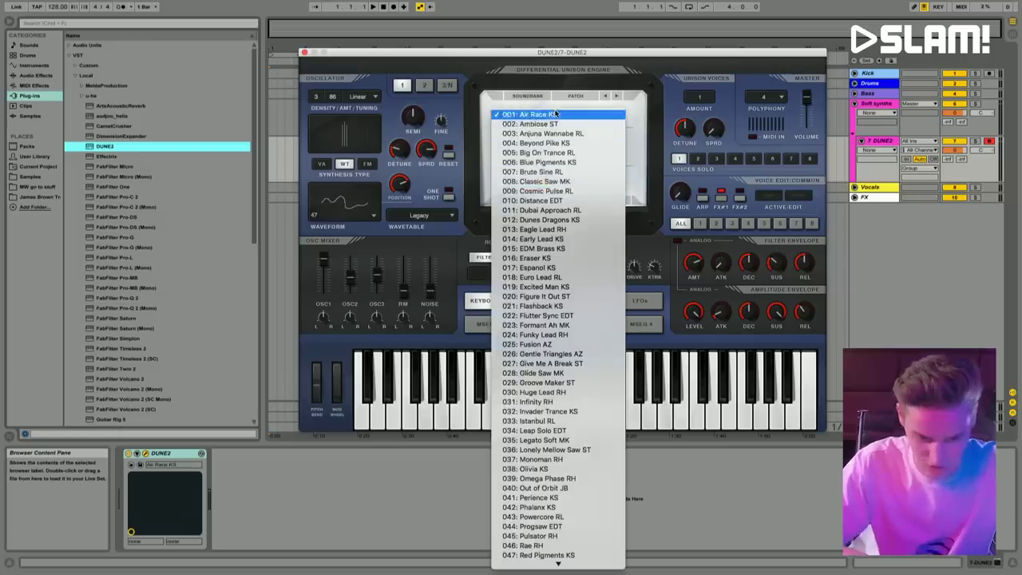
pyautogui.click(556, 114)
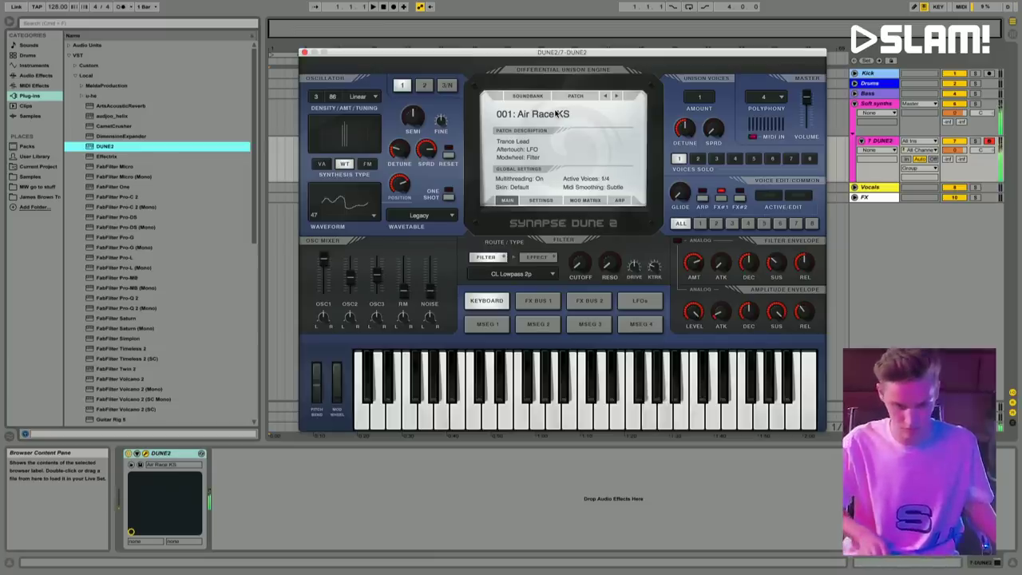
# Step: Switch DUNE2 to patch 003: Anjuna Wannabe RL and close the plug-in window
pyautogui.click(617, 96)
pyautogui.click(617, 97)
pyautogui.click(533, 98)
pyautogui.click(490, 126)
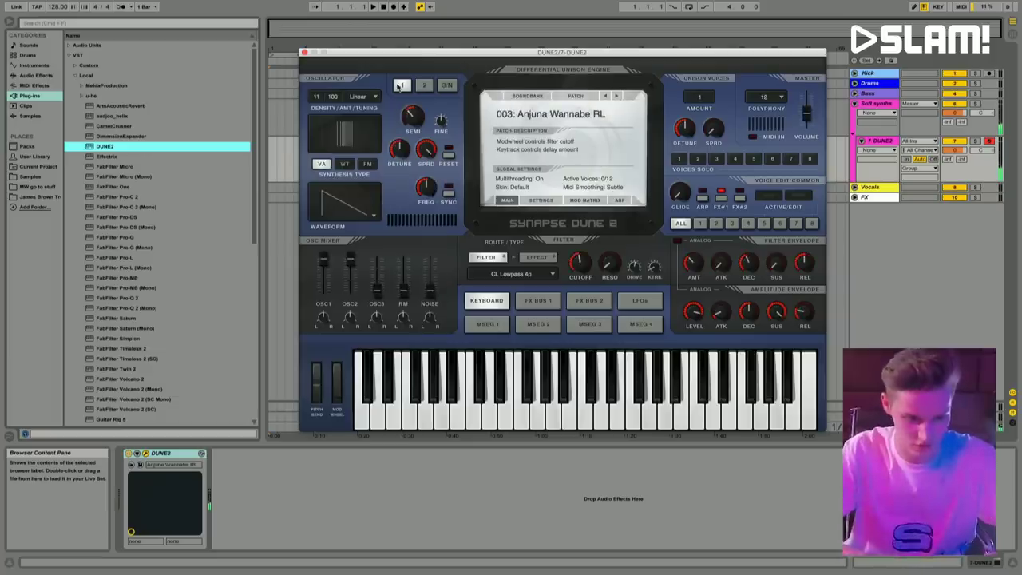
pyautogui.click(303, 53)
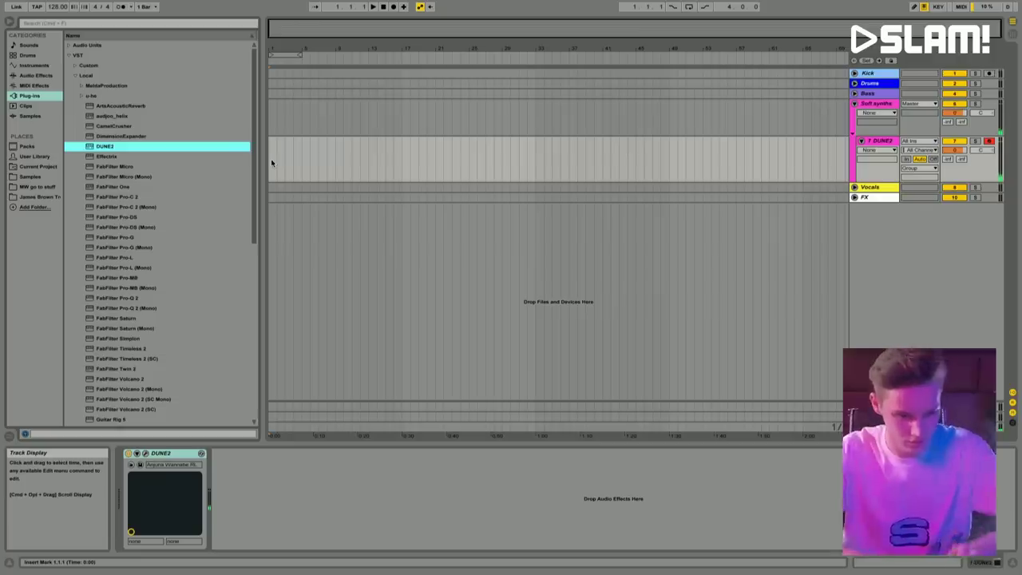
# Step: Create an eight-bar MIDI clip at the start of the DUNE2 track and add eighth notes A2 at 1.1.1 and F#2 at 1.1.3
pyautogui.moveTo(271, 158); pyautogui.dragTo(336, 168)
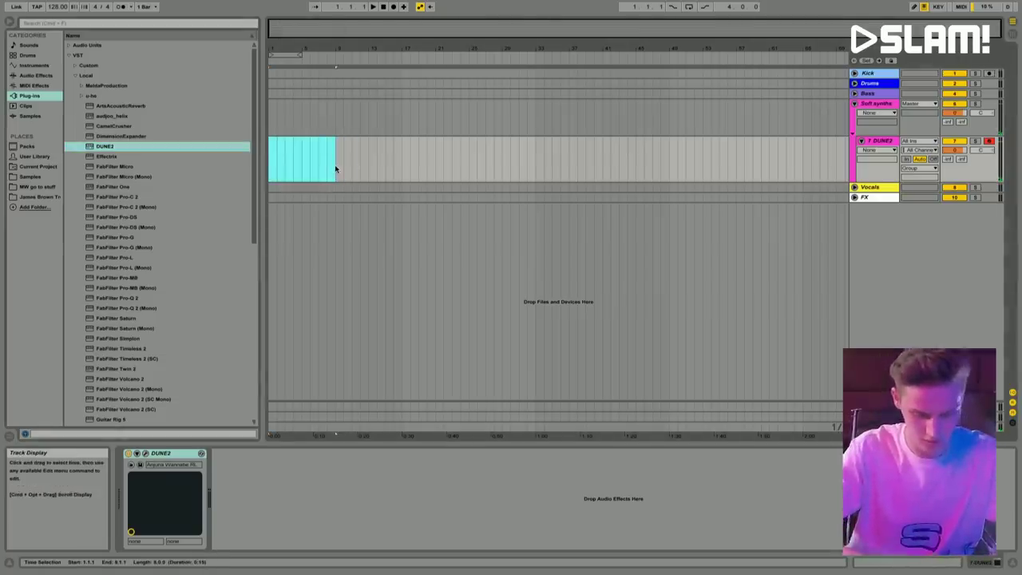
pyautogui.press('super+shift+m')
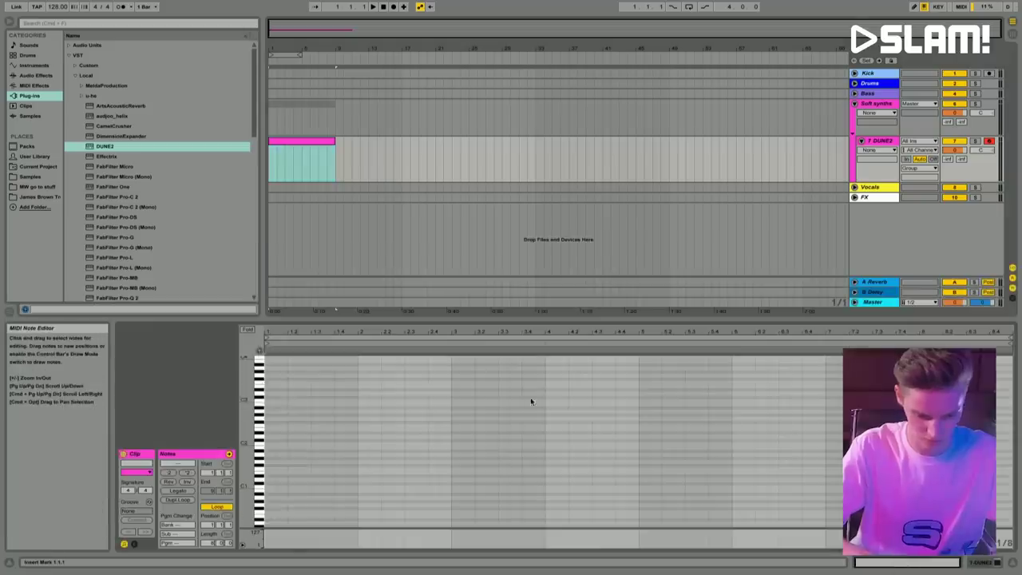
pyautogui.press('b')
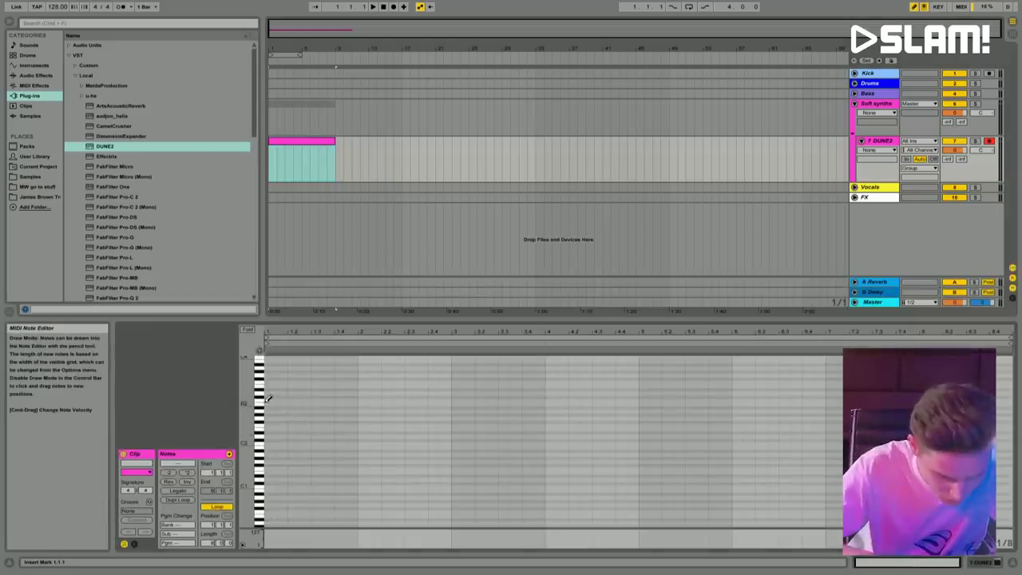
pyautogui.click(271, 408)
pyautogui.press('b')
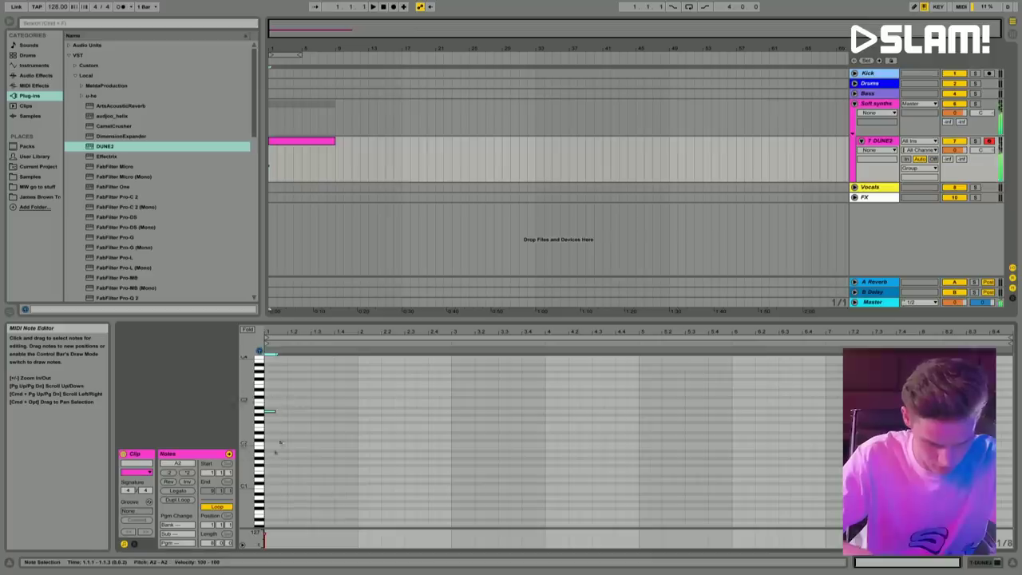
pyautogui.doubleClick(275, 425)
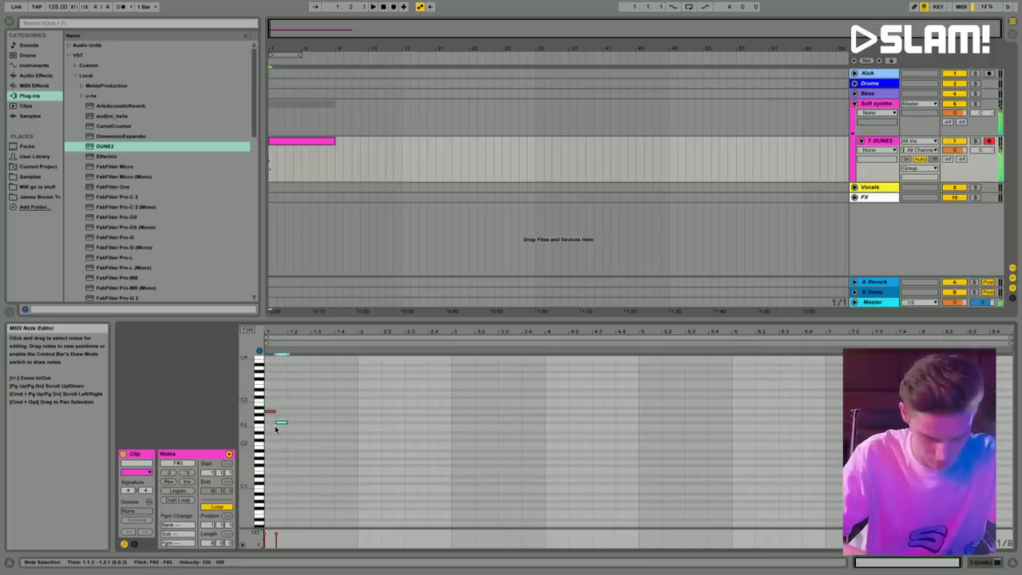
# Step: Transpose both notes up one octave, shift the F#3 note to 1.2.1, and play back the clip
pyautogui.hotkey('ctrl', 'a')
pyautogui.hotkey('shift', 'Up')
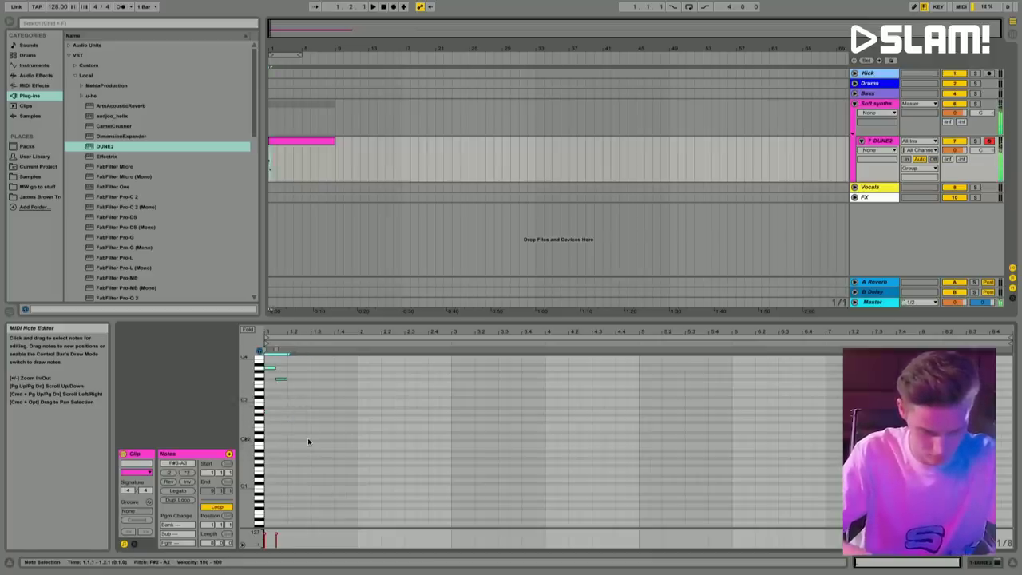
pyautogui.scroll(2, 249, 393)
pyautogui.click(281, 410)
pyautogui.press('Right')
pyautogui.press('Right')
pyautogui.press('space')
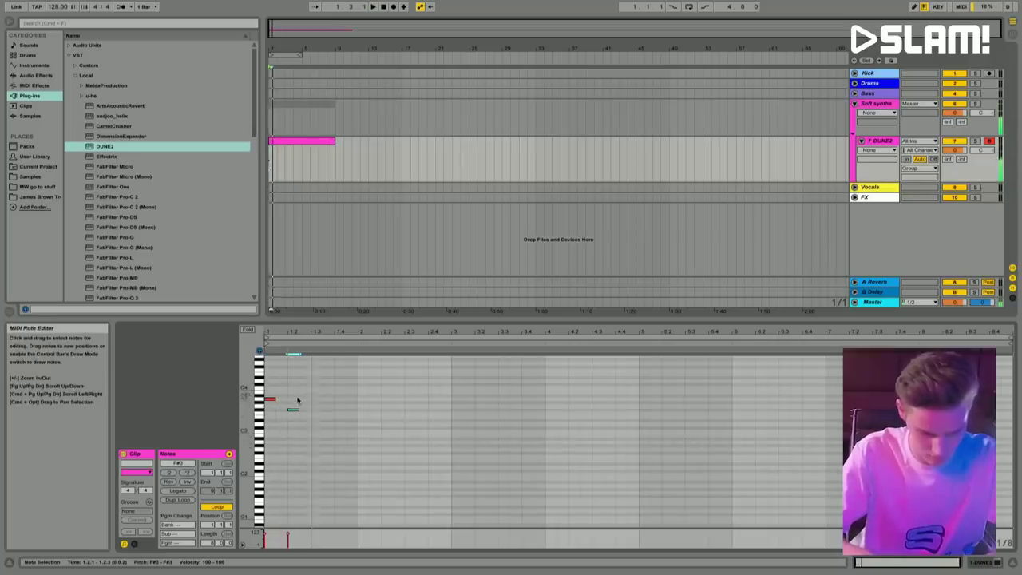
# Step: Duplicate the F#3 note to 1.4.3 and place a C#4 note at 2.1.1
pyautogui.hotkey('ctrl', 'd')
pyautogui.press('space')
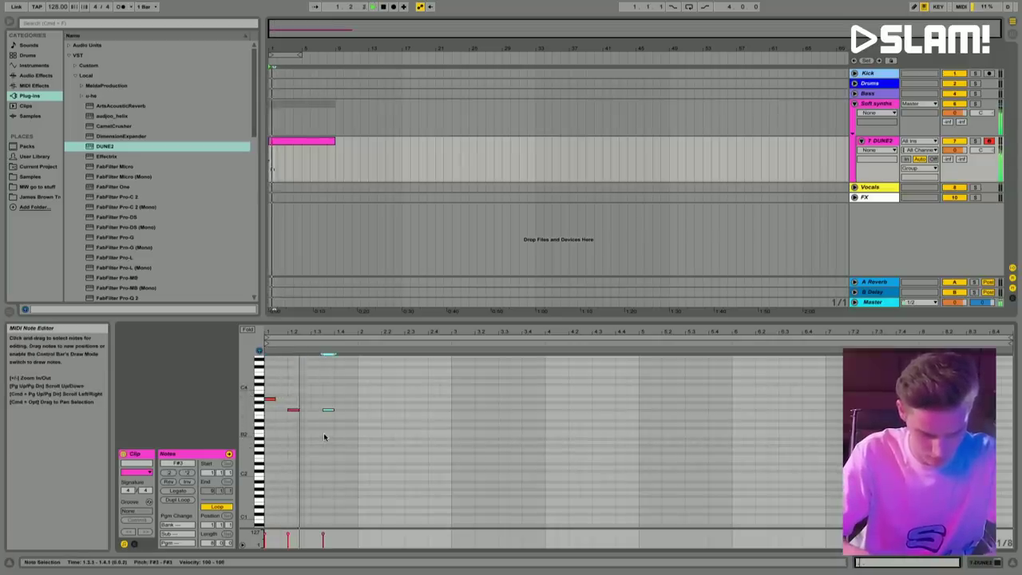
pyautogui.press('space')
pyautogui.click(358, 429)
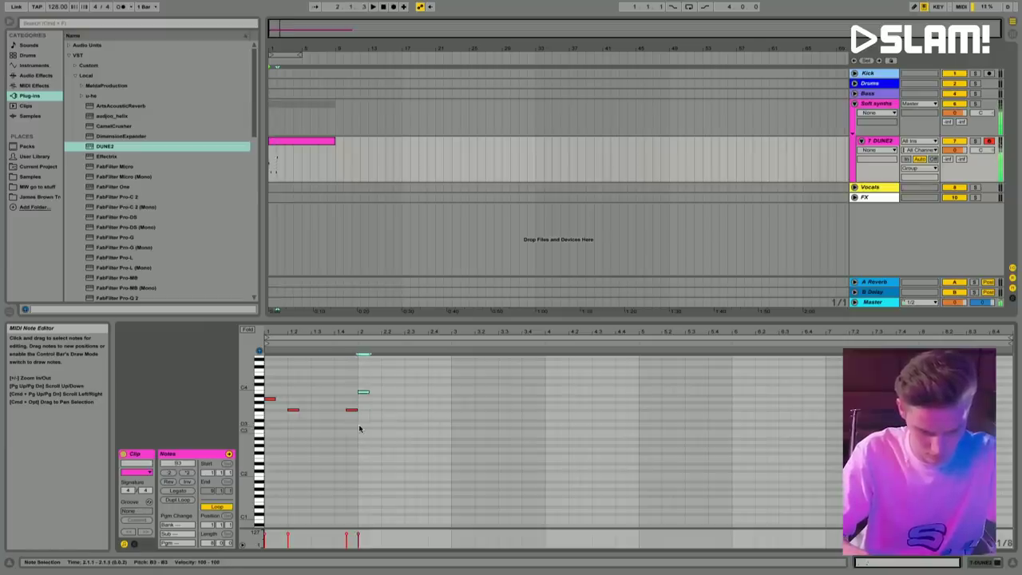
pyautogui.press('space')
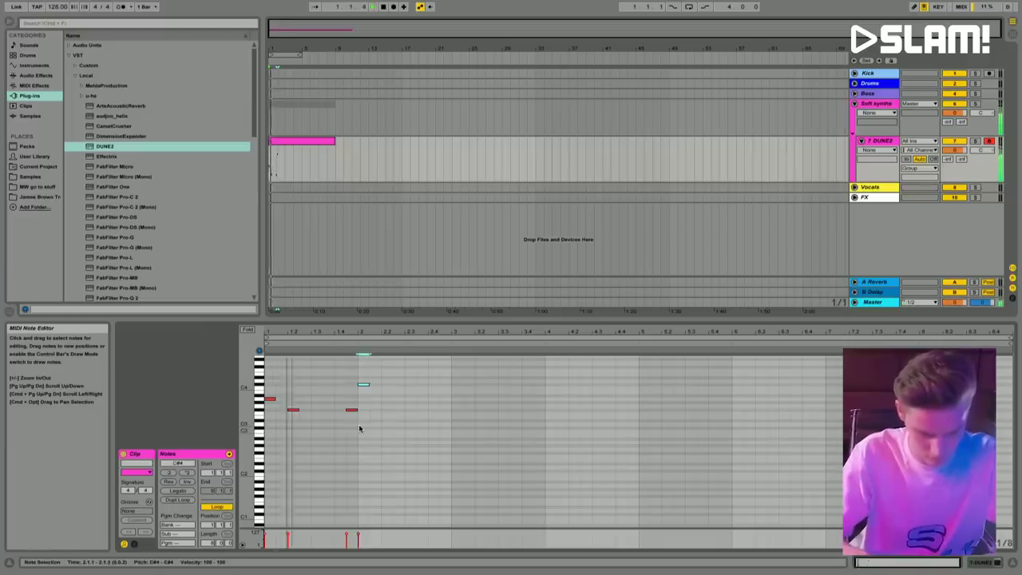
# Step: Continue bar 2 with C#4, D4, C#4, A3 and G#3, and duplicate the two-bar phrase into bars 3 and 4
pyautogui.press('space')
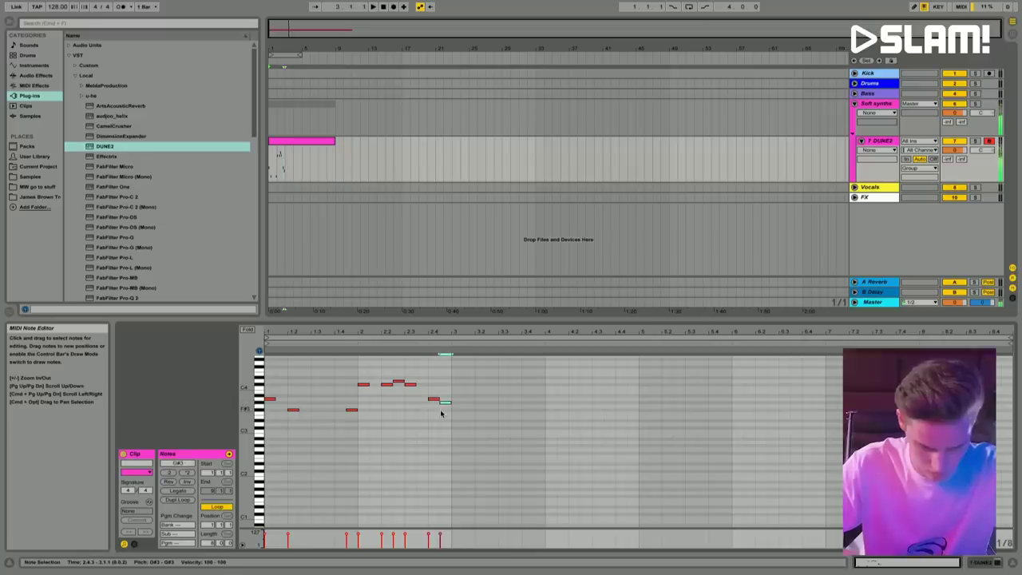
pyautogui.press('space')
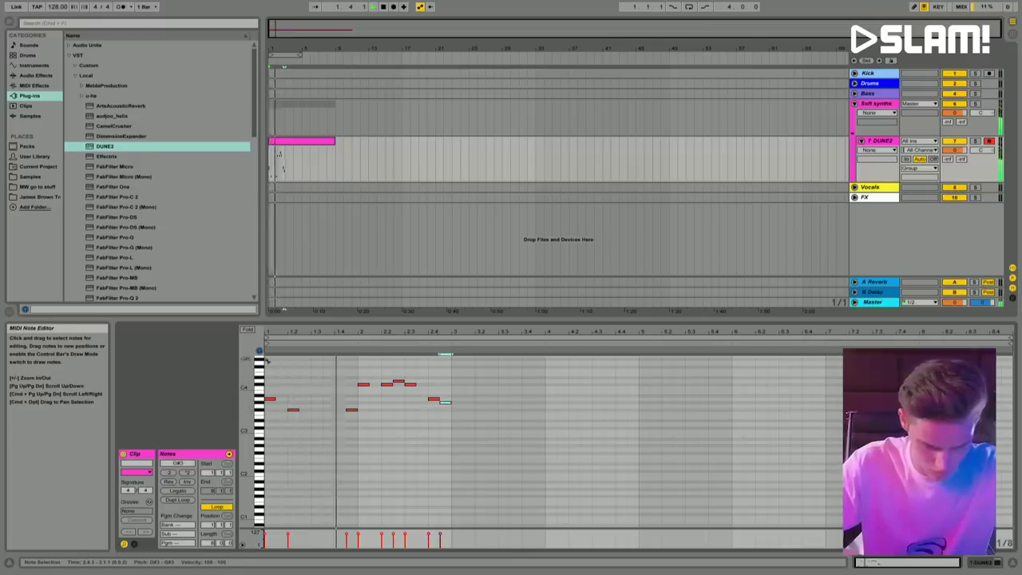
pyautogui.hotkey('ctrl', 'a')
pyautogui.hotkey('ctrl', 'd')
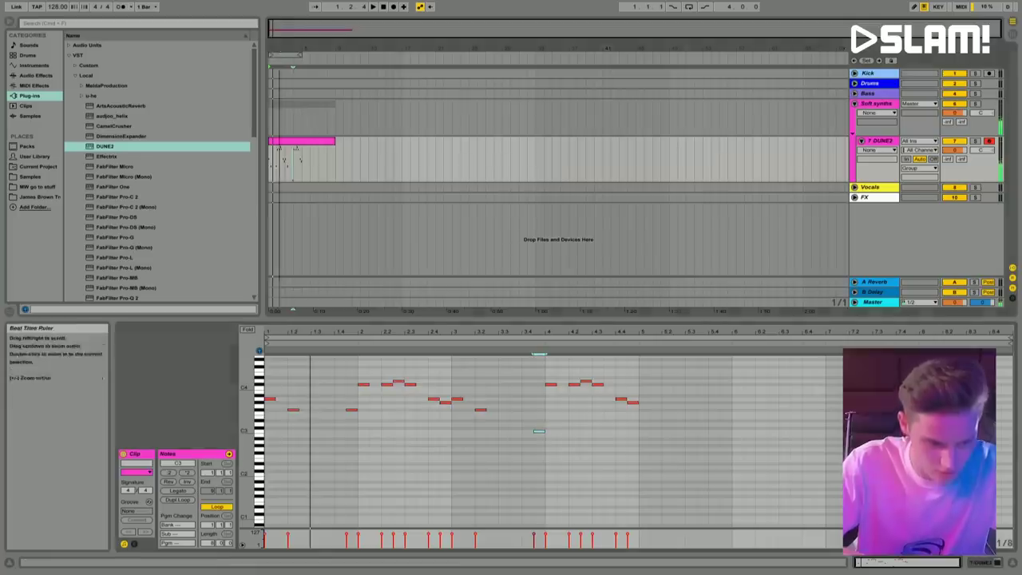
# Step: Try E3 for the note at 3.4.3 and G3 for the note at 4.1.1
pyautogui.moveTo(399, 53); pyautogui.dragTo(399, 87)
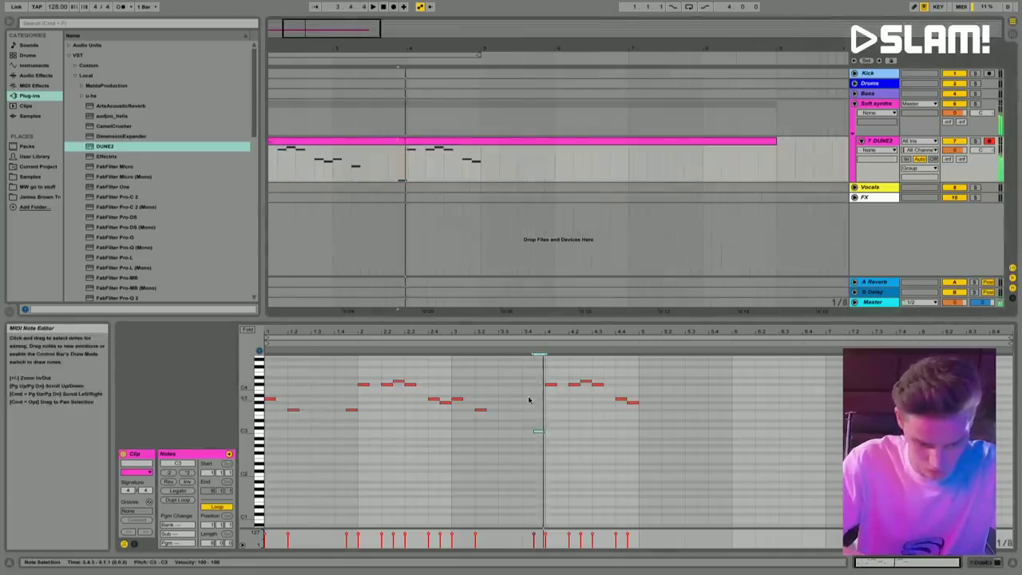
pyautogui.press('Up')
pyautogui.press('Up')
pyautogui.press('Up')
pyautogui.press('Up')
pyautogui.press('Up')
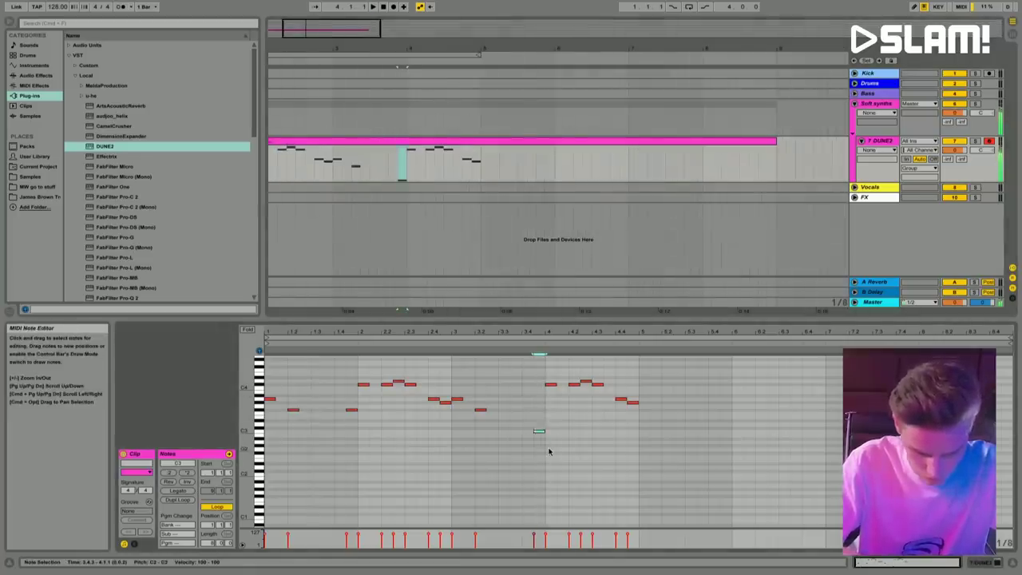
pyautogui.press('Up')
pyautogui.hotkey('alt', 'Right')
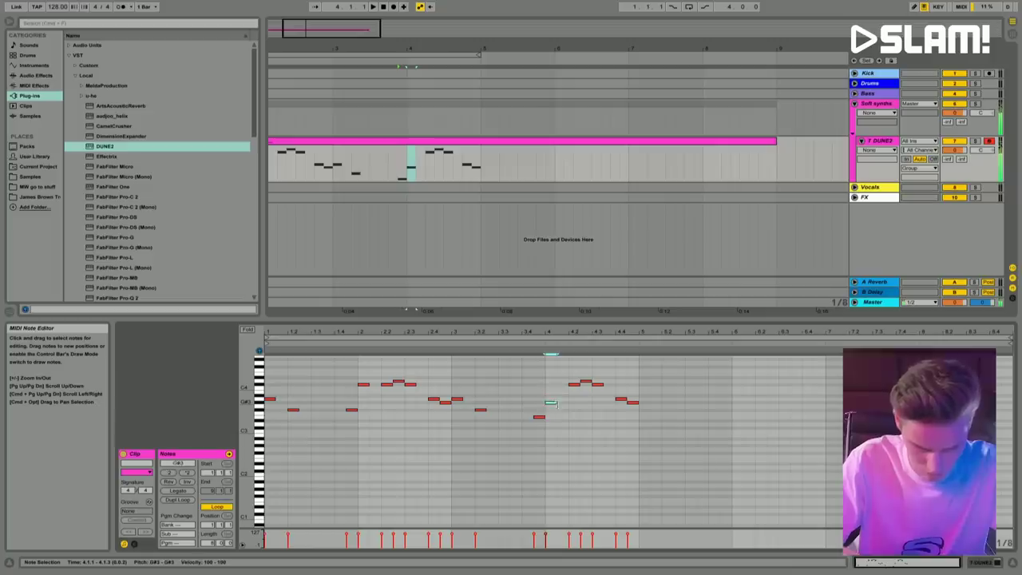
pyautogui.click(399, 167)
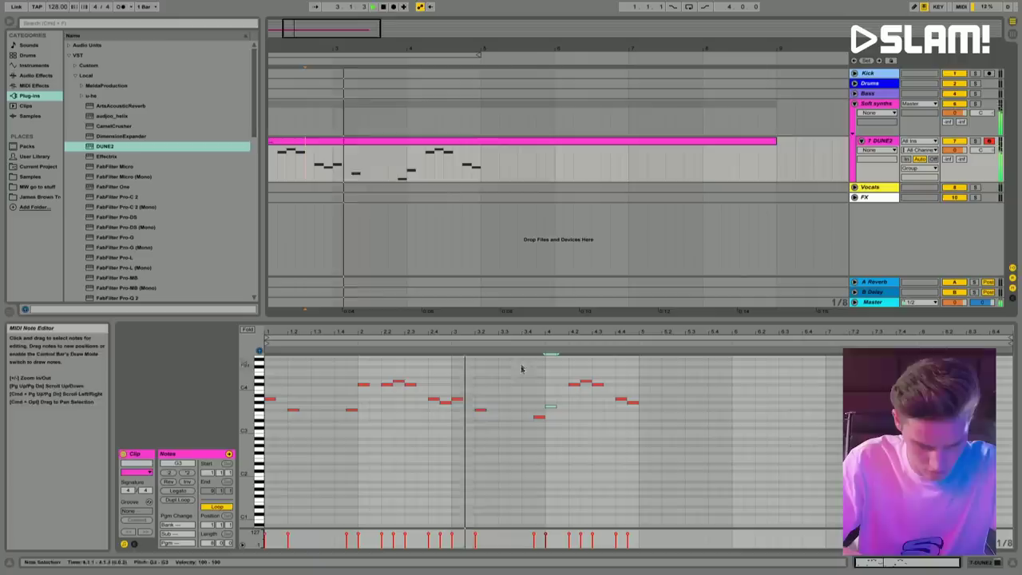
# Step: Set the note at 3.4.3 to B2, the notes at 4.1.1 and 4.2.1 to E3, and the note at 4.2.3 to F#3
pyautogui.click(539, 416)
pyautogui.press('Down')
pyautogui.press('Down')
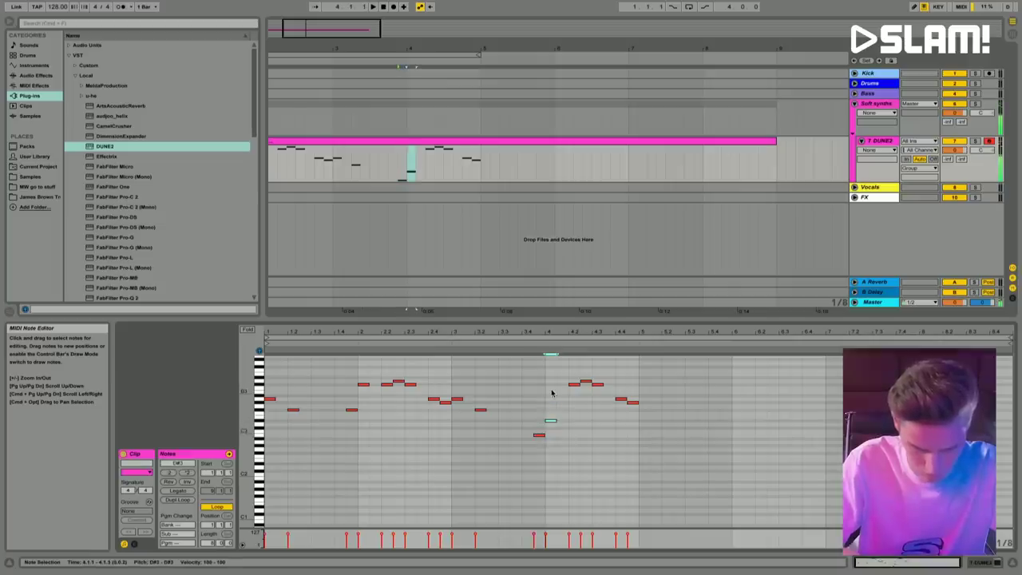
pyautogui.moveTo(568, 379); pyautogui.dragTo(603, 400)
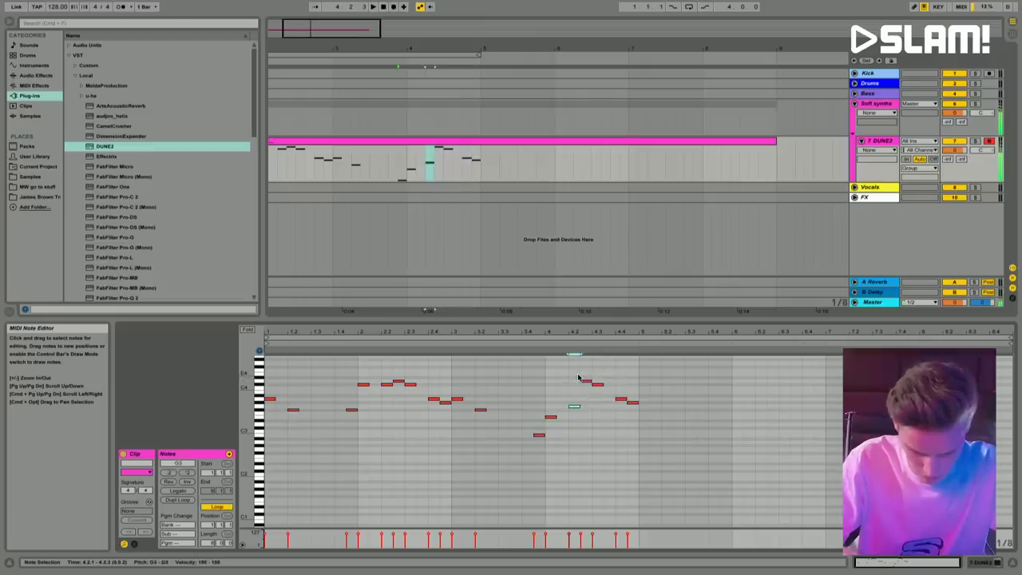
pyautogui.click(586, 381)
pyautogui.press('space')
pyautogui.press('Up')
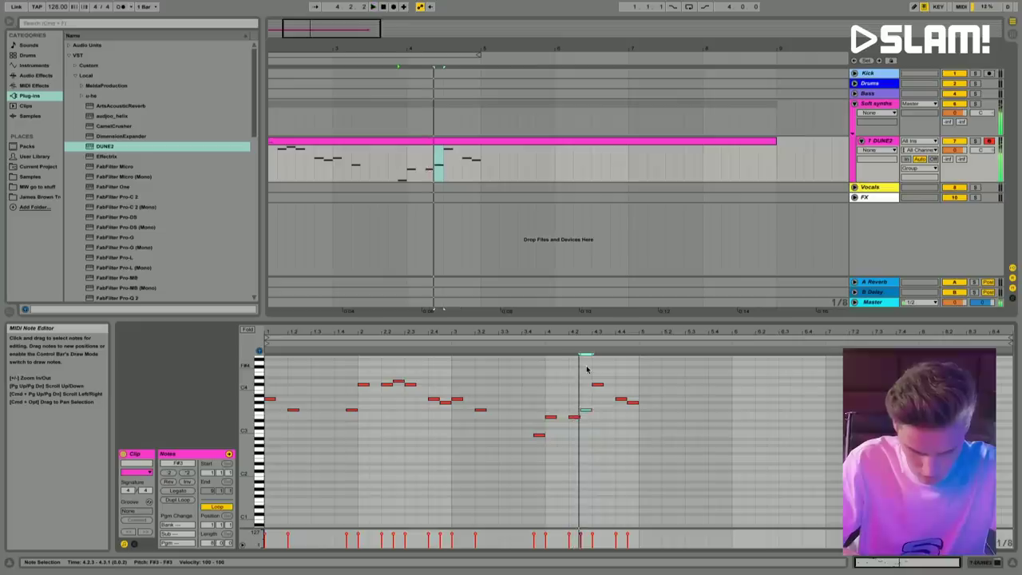
# Step: Finish bar 4 with a descending run of A3 at 4.3.1, G#3 at 4.3.3, F#3 at 4.4.1 and E3 at 4.4.3
pyautogui.click(597, 384)
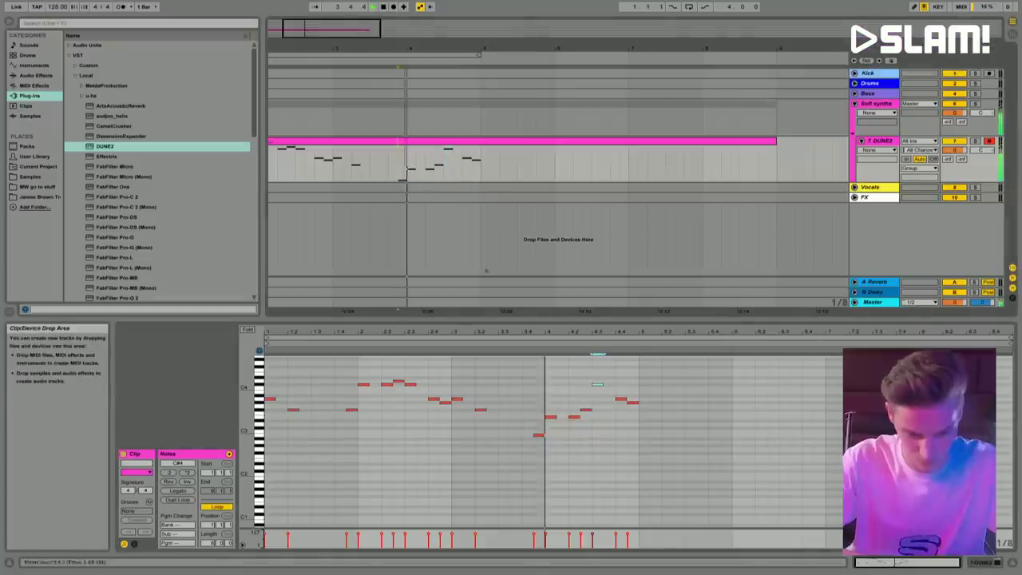
pyautogui.click(598, 390)
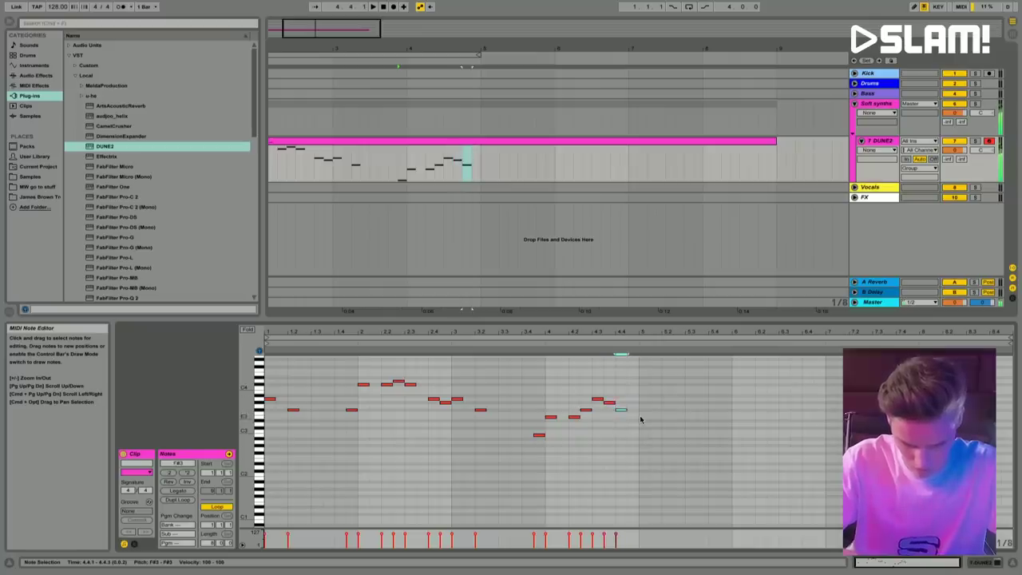
pyautogui.press('f')
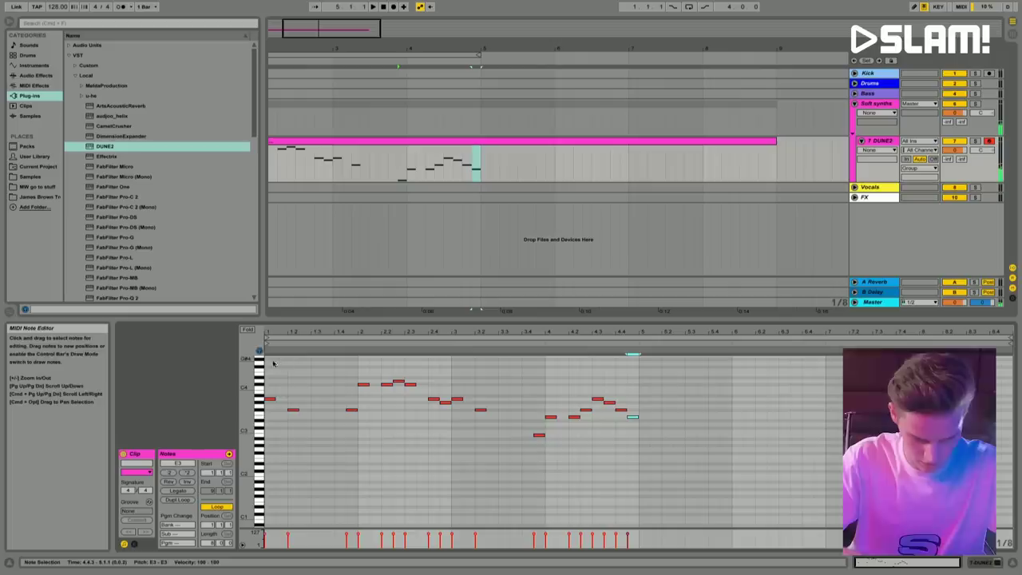
# Step: Duplicate the four-bar melody into bars 5 to 8 and extend the arrangement loop over the whole eight-bar clip
pyautogui.moveTo(272, 363); pyautogui.dragTo(696, 495)
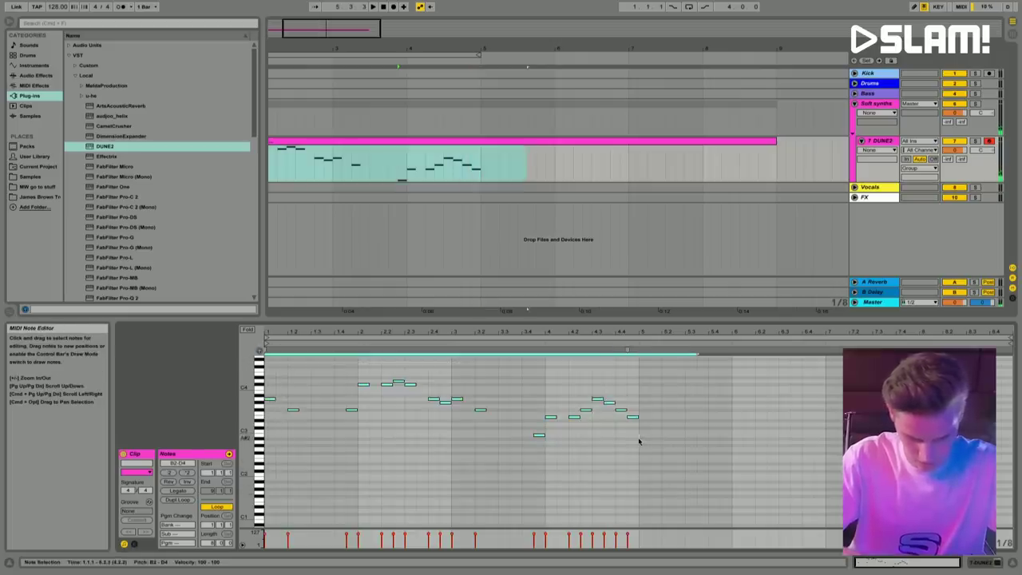
pyautogui.press('super+d')
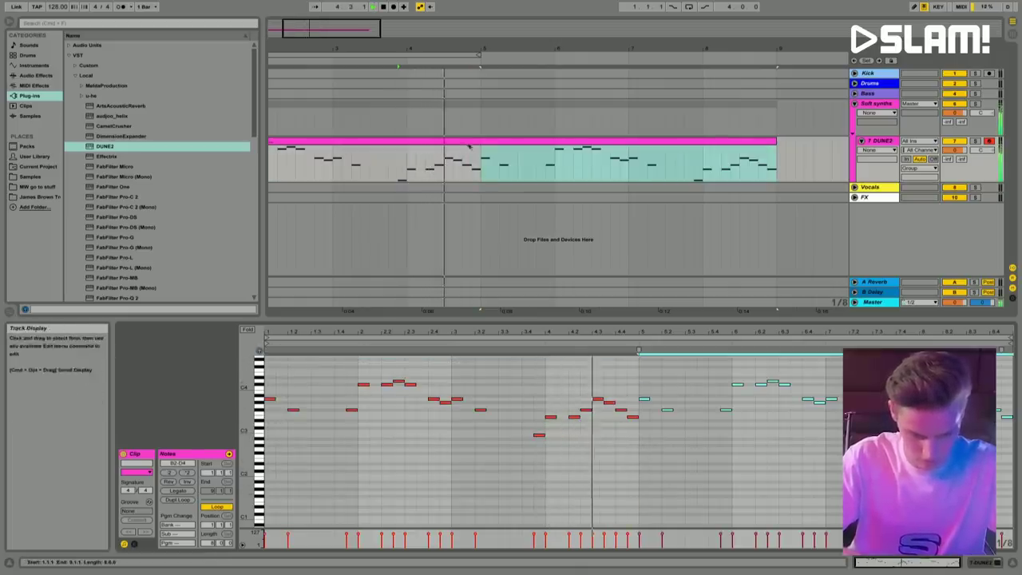
pyautogui.click(527, 141)
pyautogui.moveTo(502, 41); pyautogui.dragTo(513, 56)
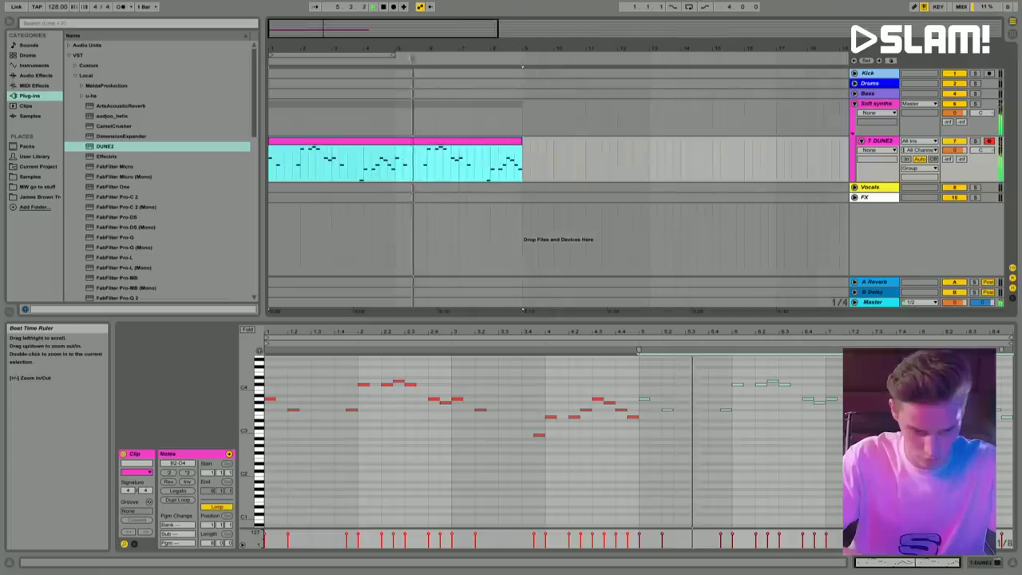
pyautogui.moveTo(513, 54); pyautogui.dragTo(521, 54)
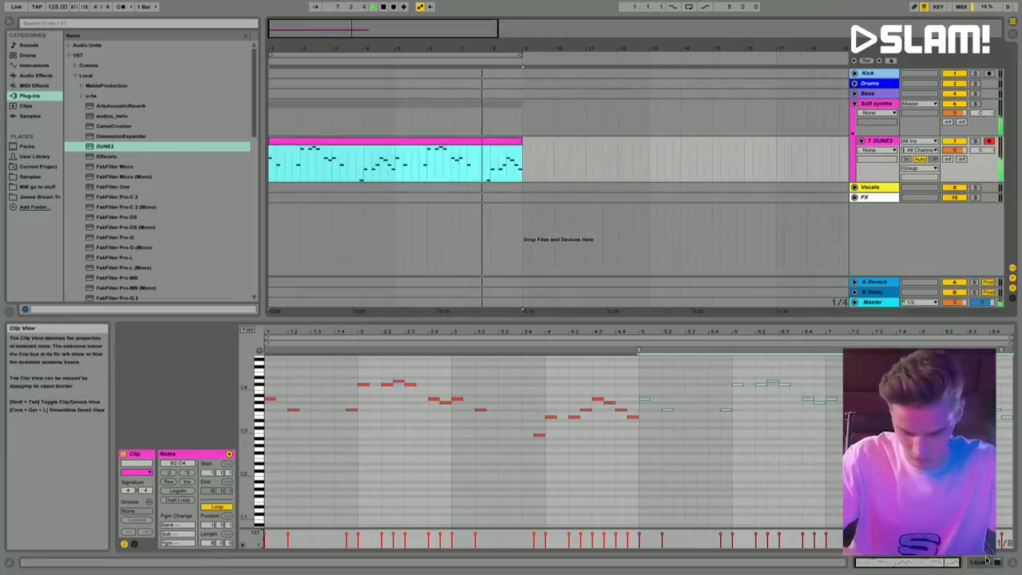
# Step: Open the DUNE2 synth's editor, move it aside and audition the patches following Anjuna Wannabe RL up to Blue Pigments KS
pyautogui.hotkey('shift', 'Tab')
pyautogui.click(201, 453)
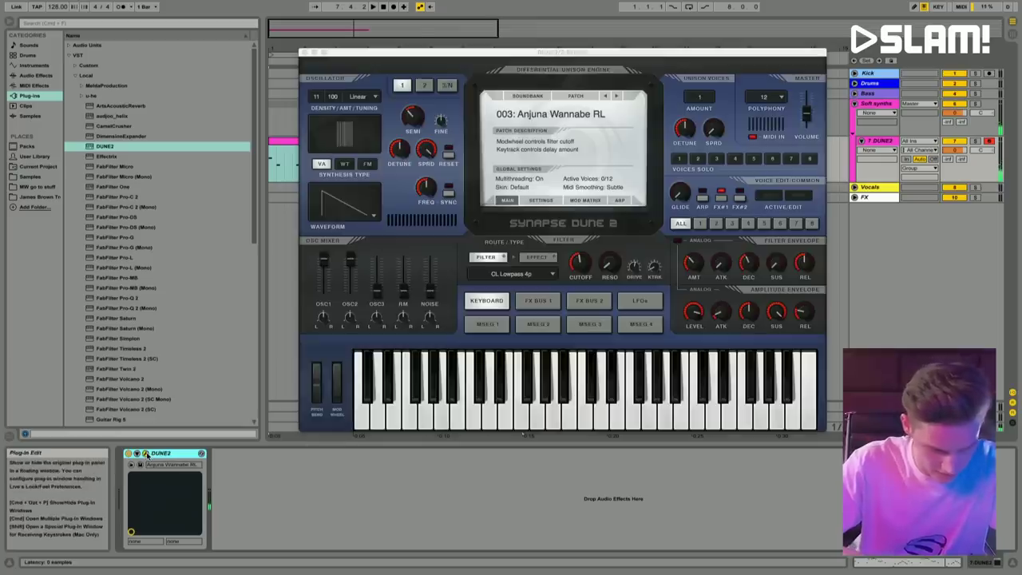
pyautogui.moveTo(399, 58); pyautogui.dragTo(520, 81)
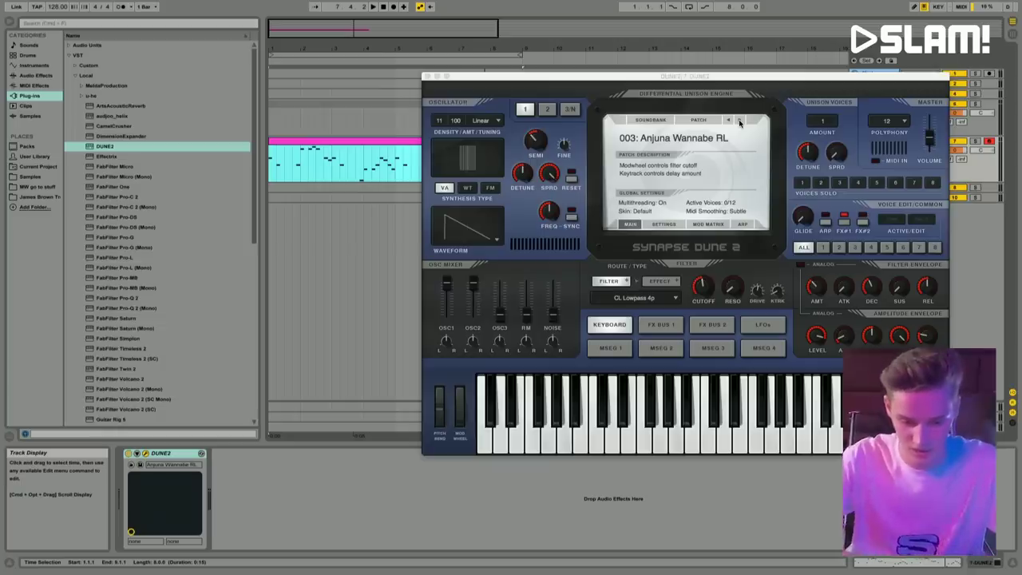
pyautogui.click(739, 121)
pyautogui.click(740, 121)
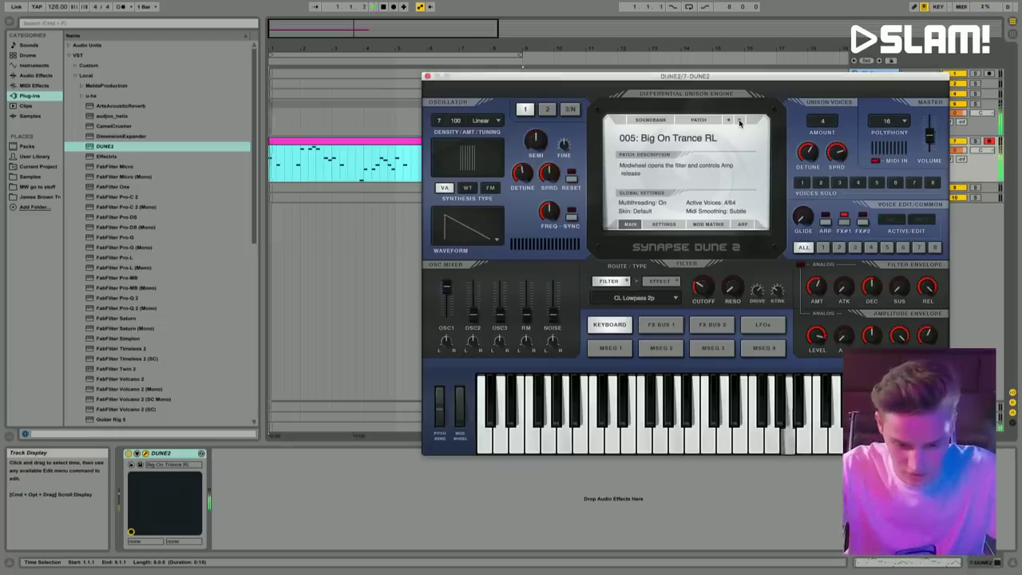
pyautogui.click(739, 122)
# Step: Load patch 013: Eagle Lead RH in DUNE2 and play the melody with it
pyautogui.click(671, 138)
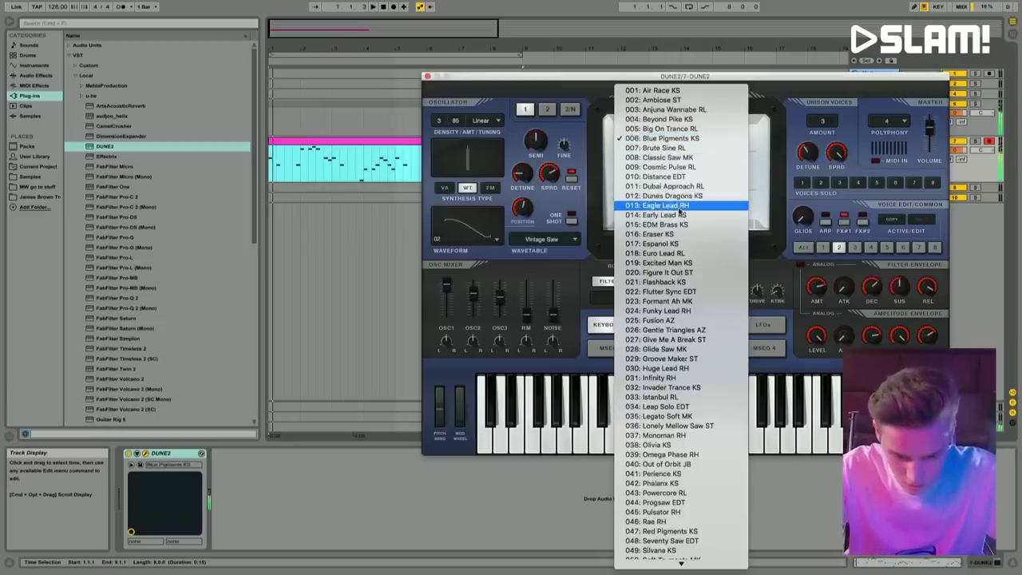
pyautogui.click(669, 186)
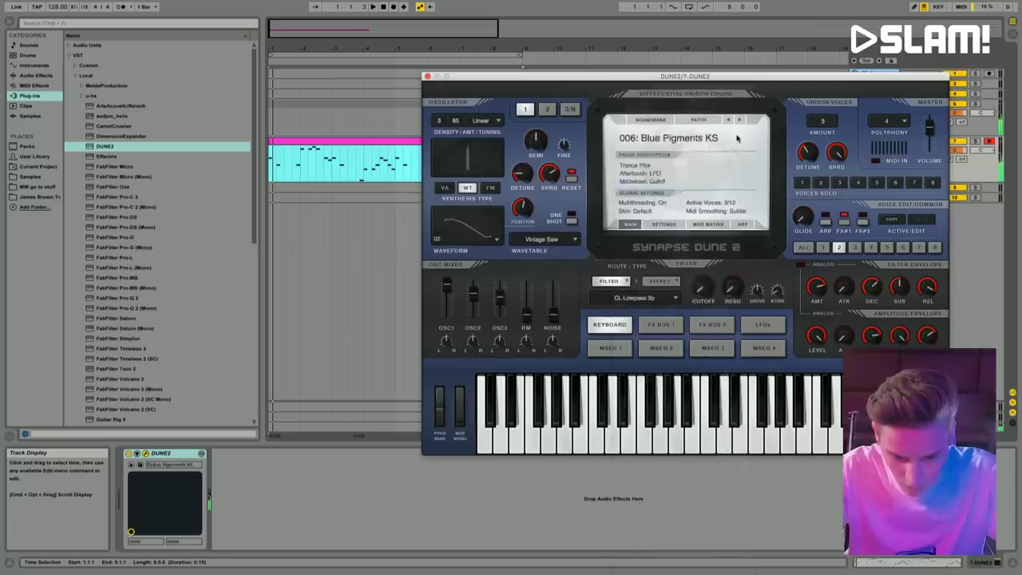
pyautogui.click(740, 121)
pyautogui.click(739, 122)
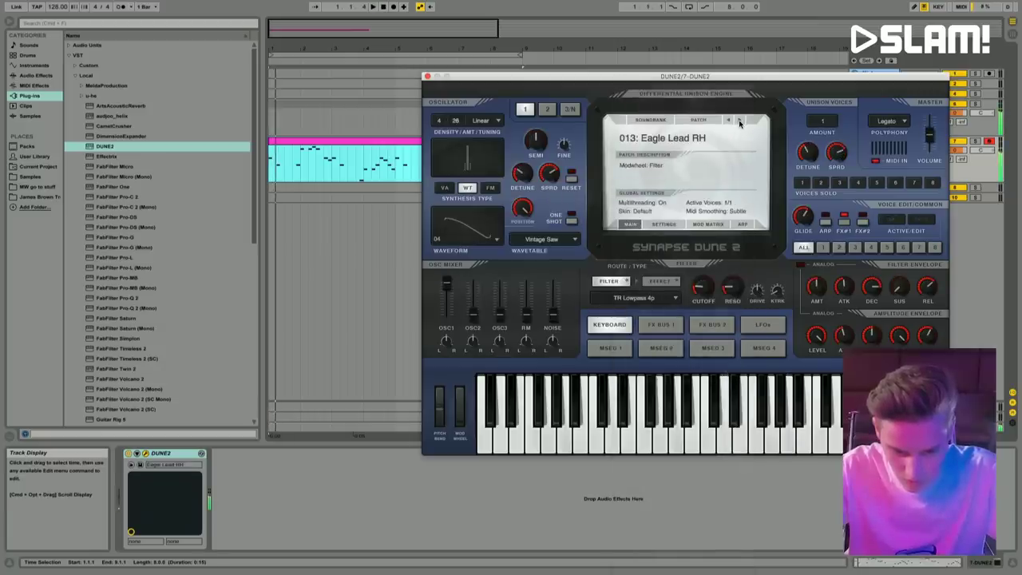
pyautogui.press('space')
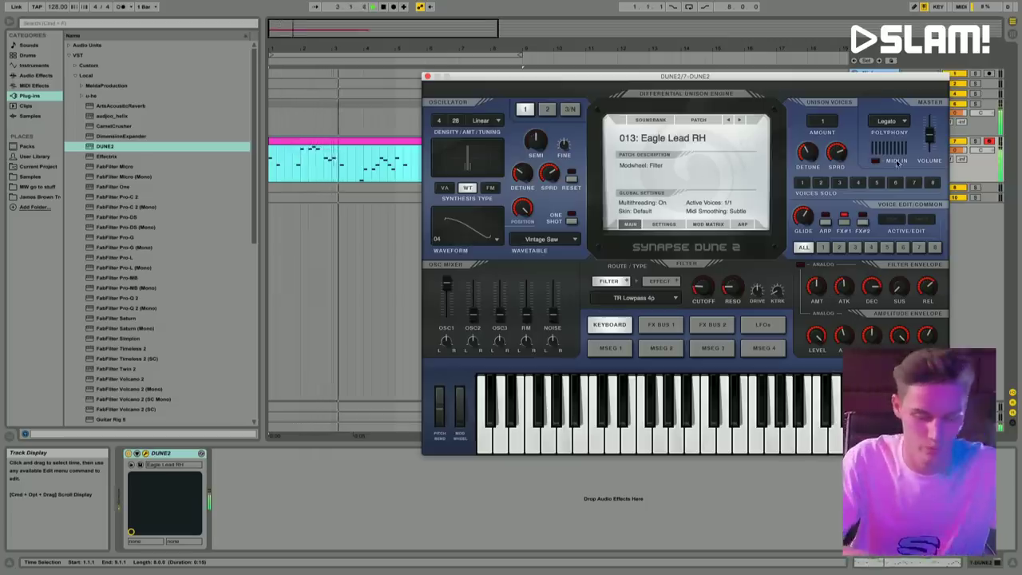
# Step: Turn on looping for the eight-bar melody clip in the arrangement
pyautogui.click(427, 76)
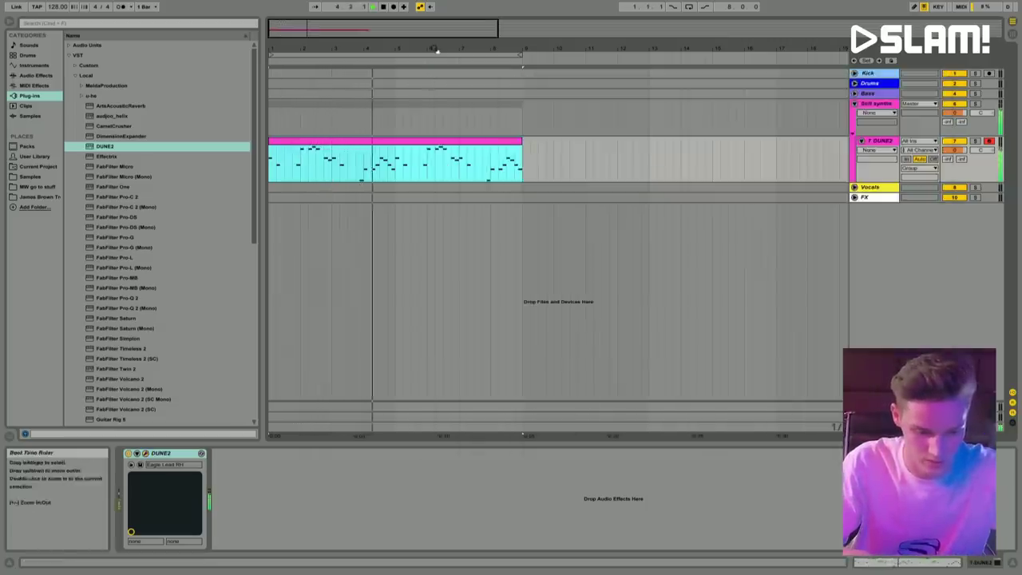
pyautogui.press('-')
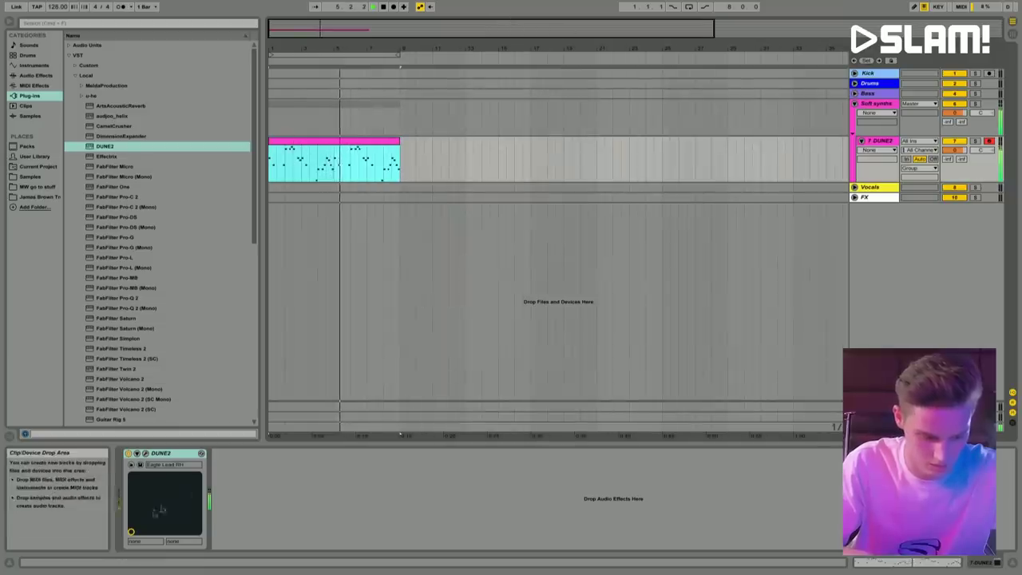
pyautogui.hotkey('ctrl', 'alt', 'p')
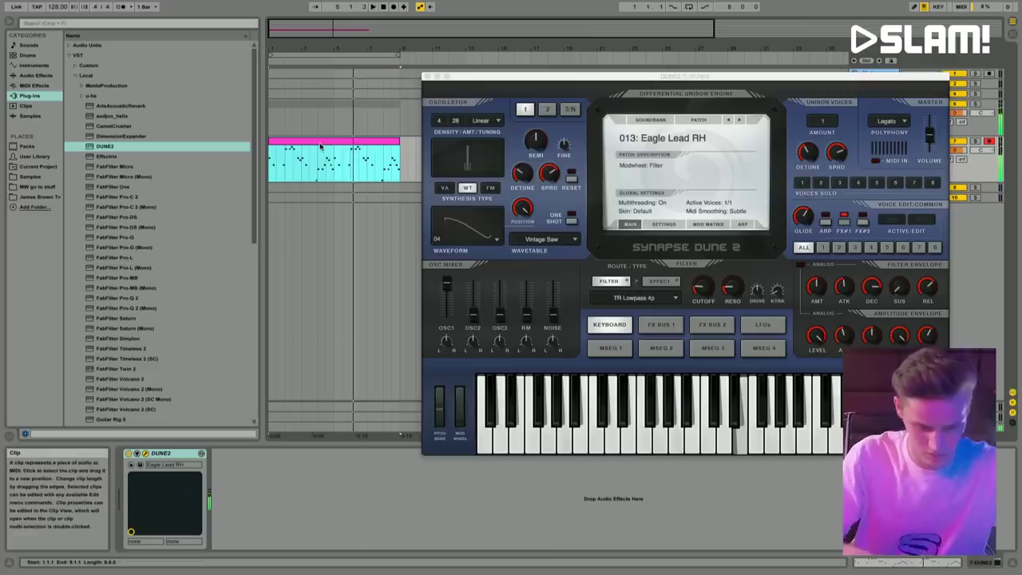
pyautogui.hotkey('ctrl', 'l')
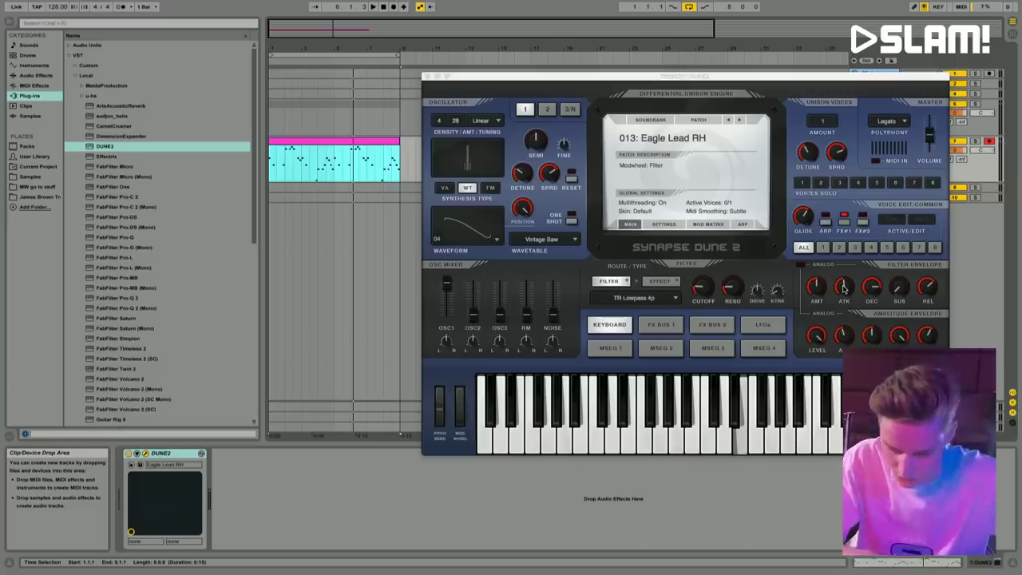
# Step: Shorten the DUNE2 filter envelope's attack and decay and raise its sustain while the loop plays
pyautogui.moveTo(844, 289); pyautogui.dragTo(843, 305)
pyautogui.press('space')
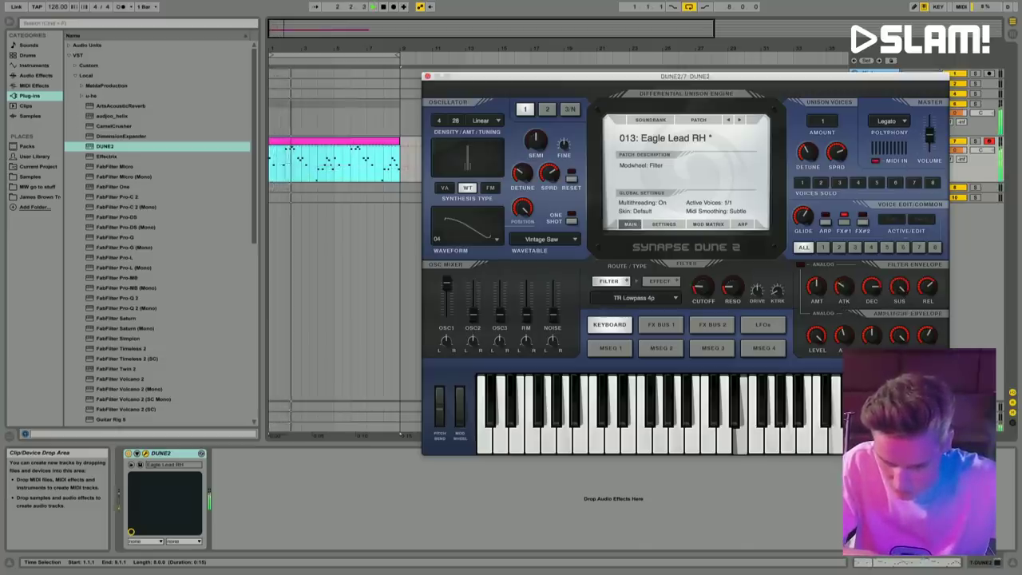
pyautogui.moveTo(844, 289); pyautogui.dragTo(845, 301)
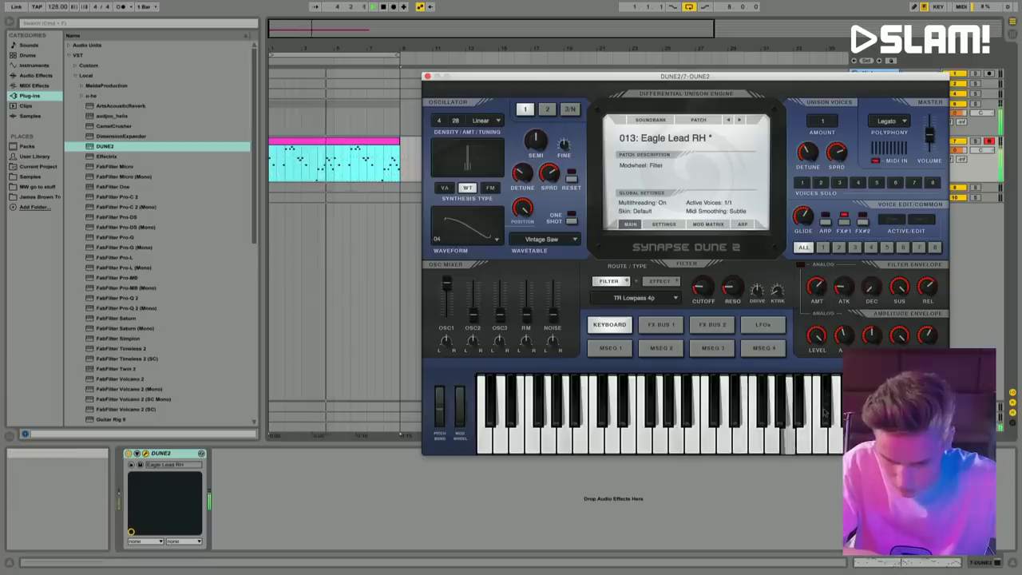
pyautogui.moveTo(845, 298)
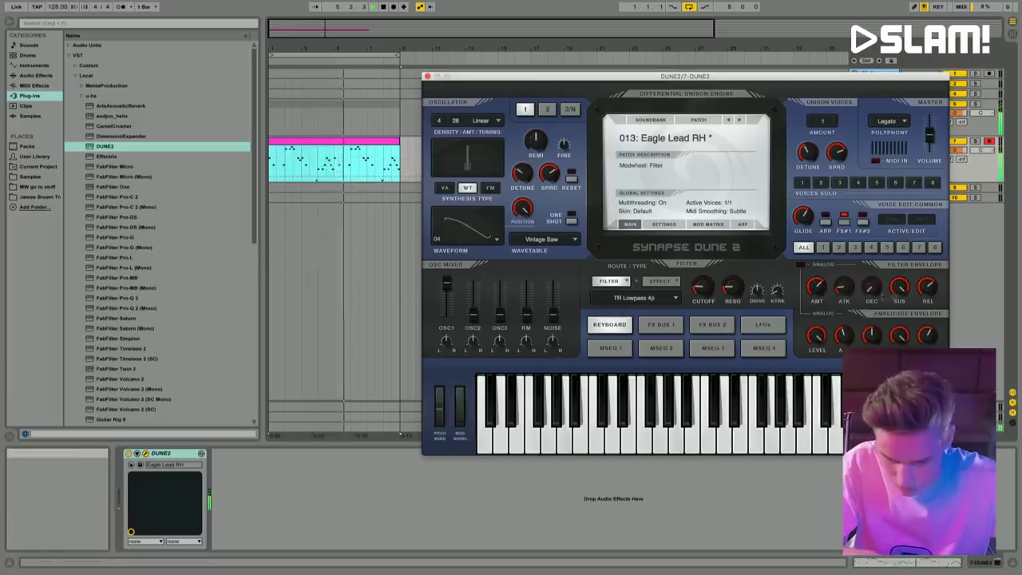
pyautogui.click(427, 76)
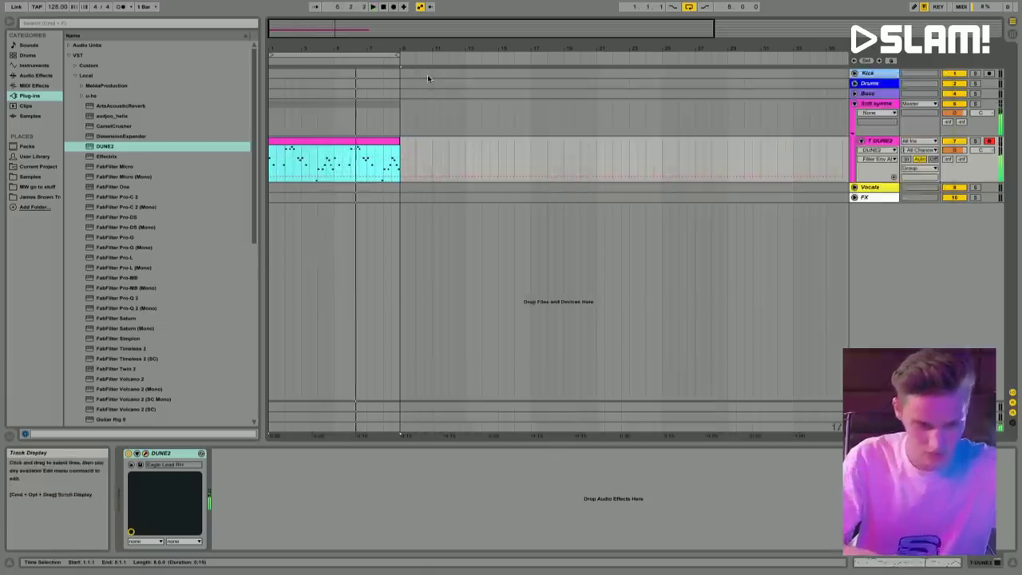
# Step: Insert the Phasis plug-in after DUNE2 on the track, load its Classic Stereo preset and audition the result
pyautogui.scroll(-2, 138, 250)
pyautogui.scroll(-10, 138, 250)
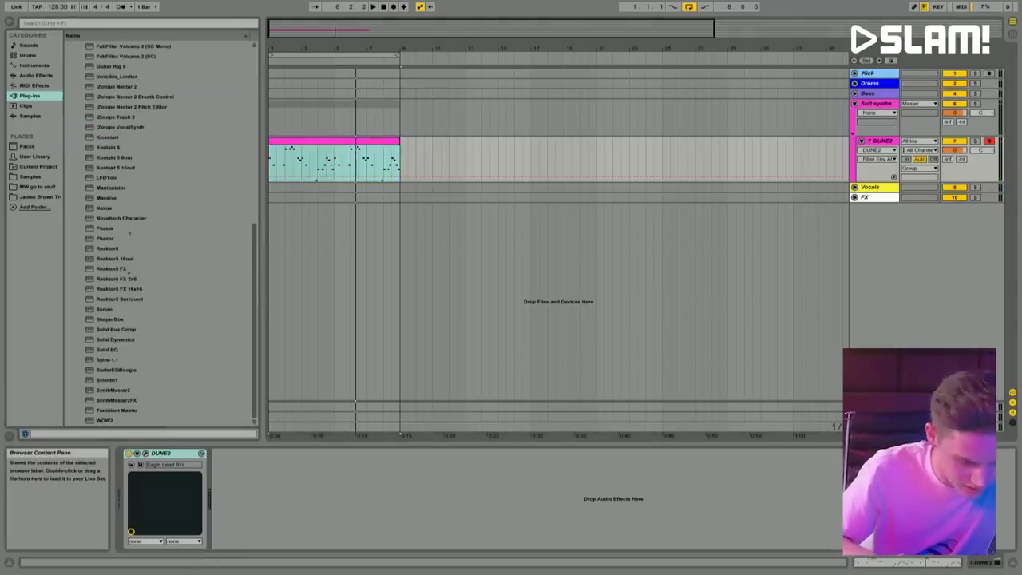
pyautogui.scroll(1, 96, 166)
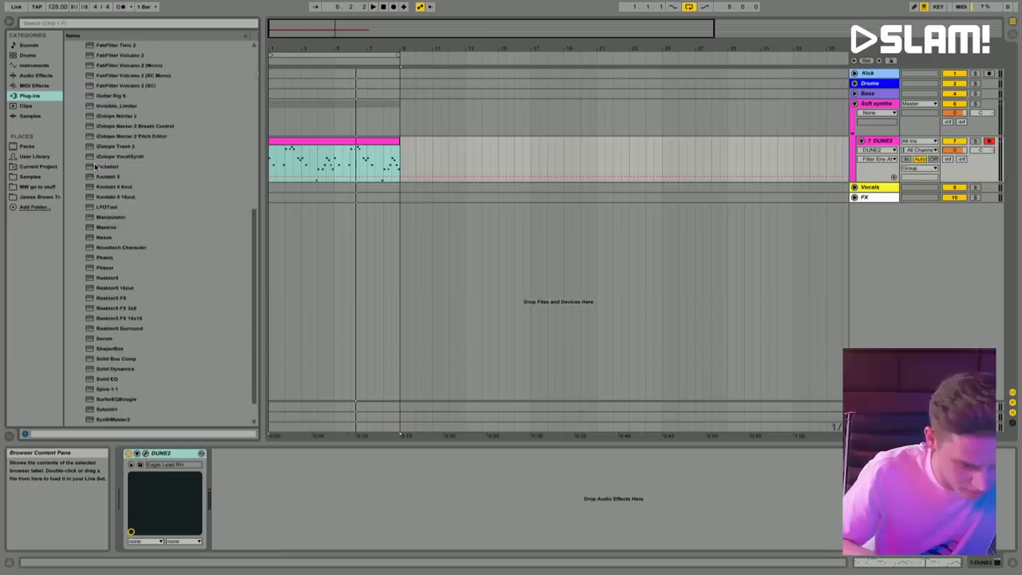
pyautogui.moveTo(109, 261)
pyautogui.mouseDown()
pyautogui.moveTo(270, 523)
pyautogui.moveTo(289, 494)
pyautogui.mouseUp()
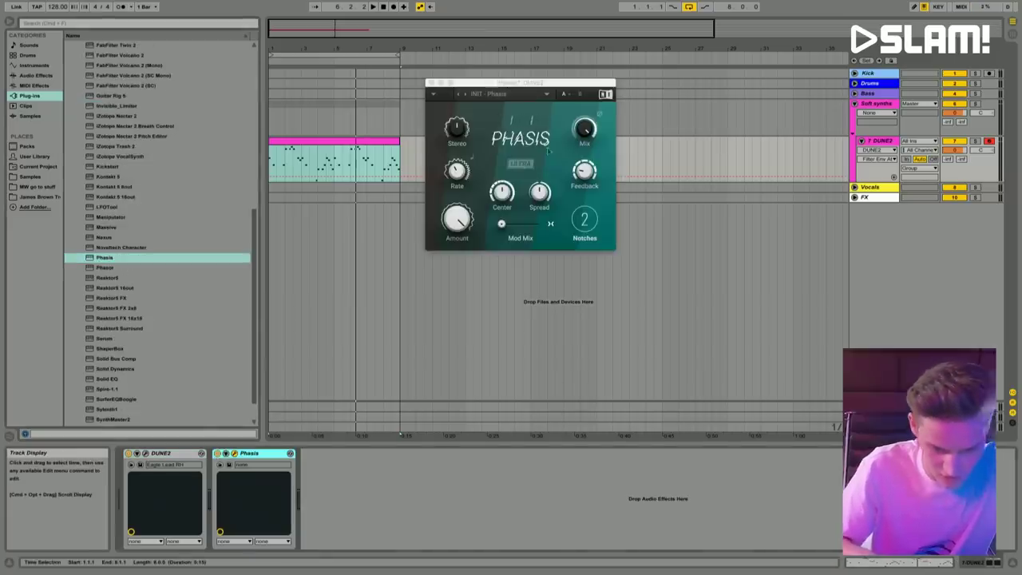
pyautogui.press('space')
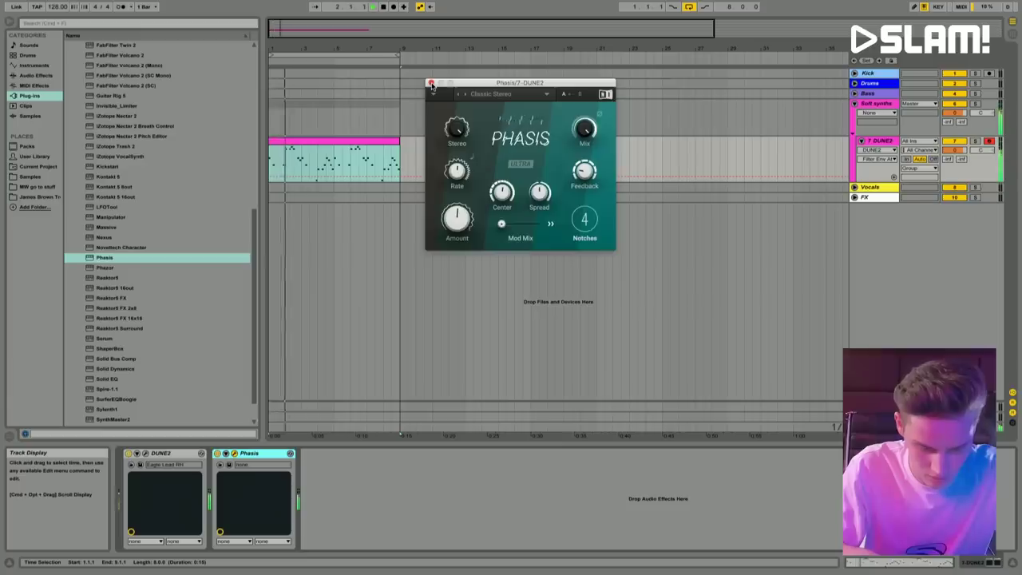
pyautogui.hotkey('ctrl', 'alt', 'p')
pyautogui.press('space')
# Step: Add the Noveltech Character plug-in after Phasis on the DUNE2 track
pyautogui.click(300, 142)
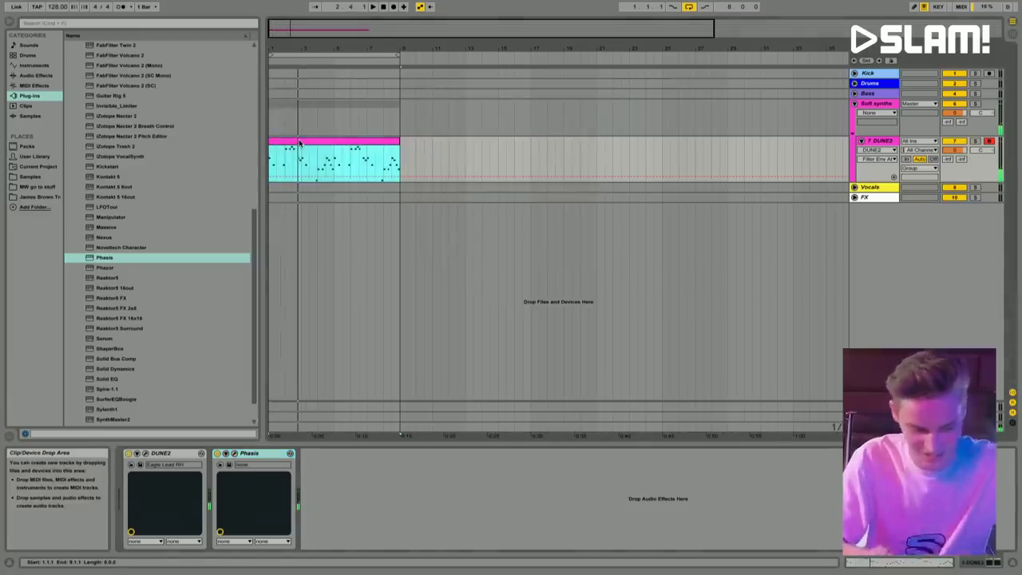
pyautogui.scroll(10, 149, 235)
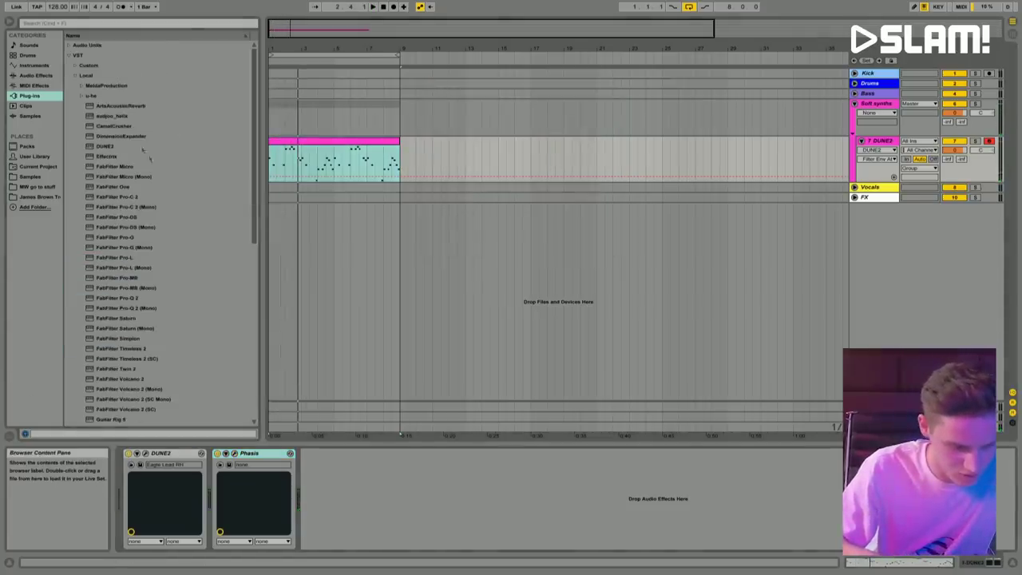
pyautogui.click(302, 146)
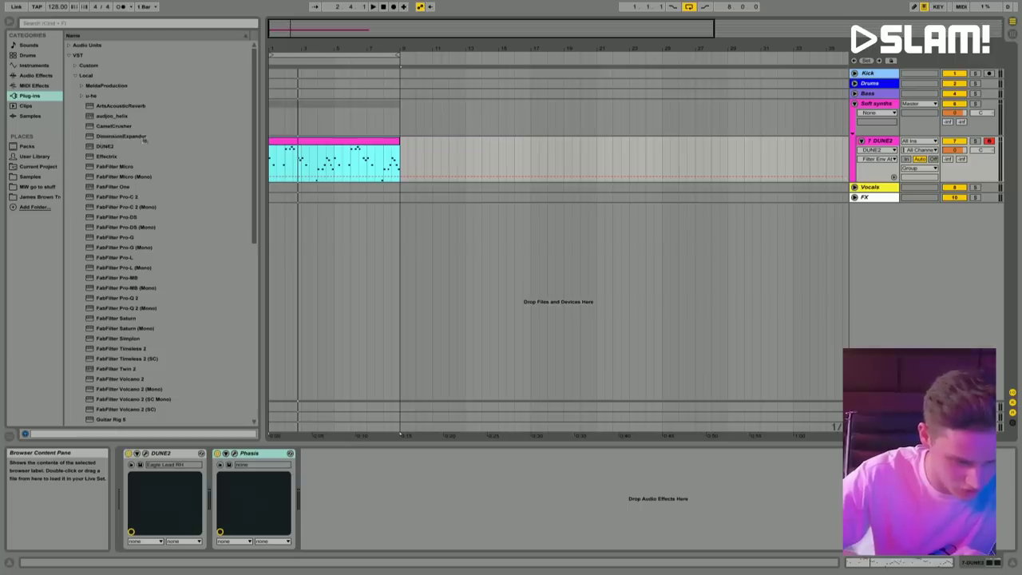
pyautogui.click(148, 284)
pyautogui.write('phasis')
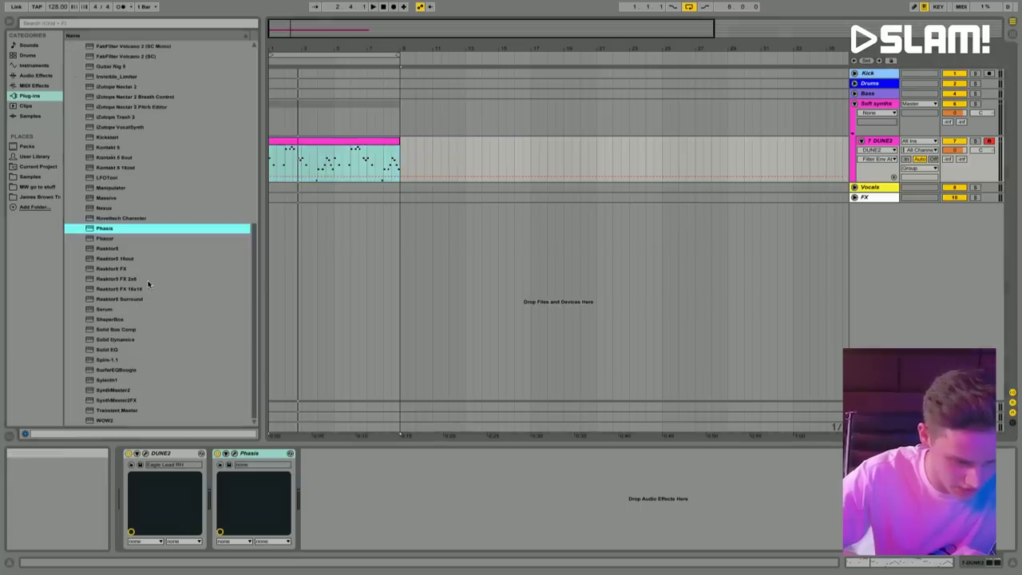
pyautogui.click(131, 219)
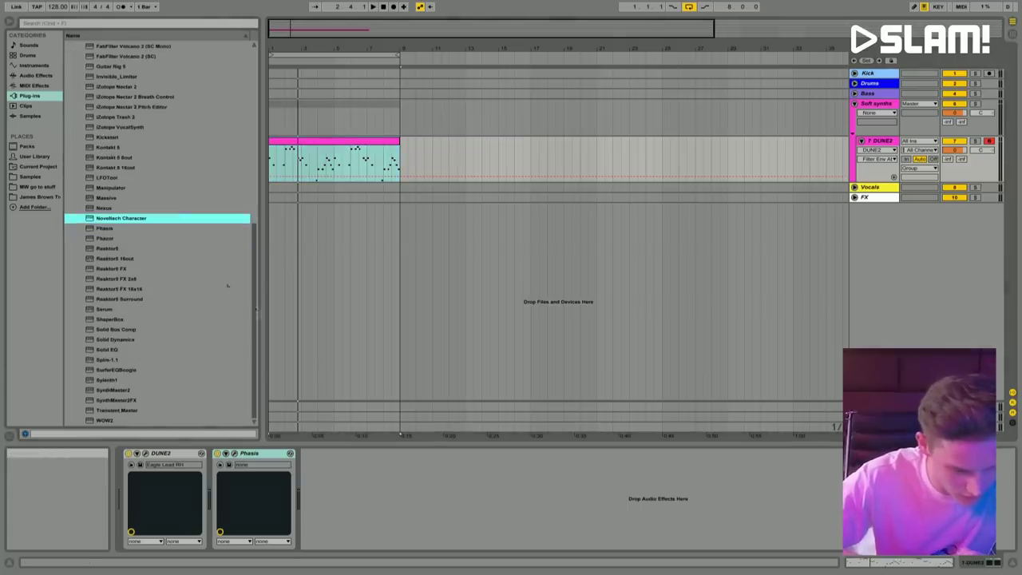
pyautogui.moveTo(368, 479); pyautogui.dragTo(367, 479)
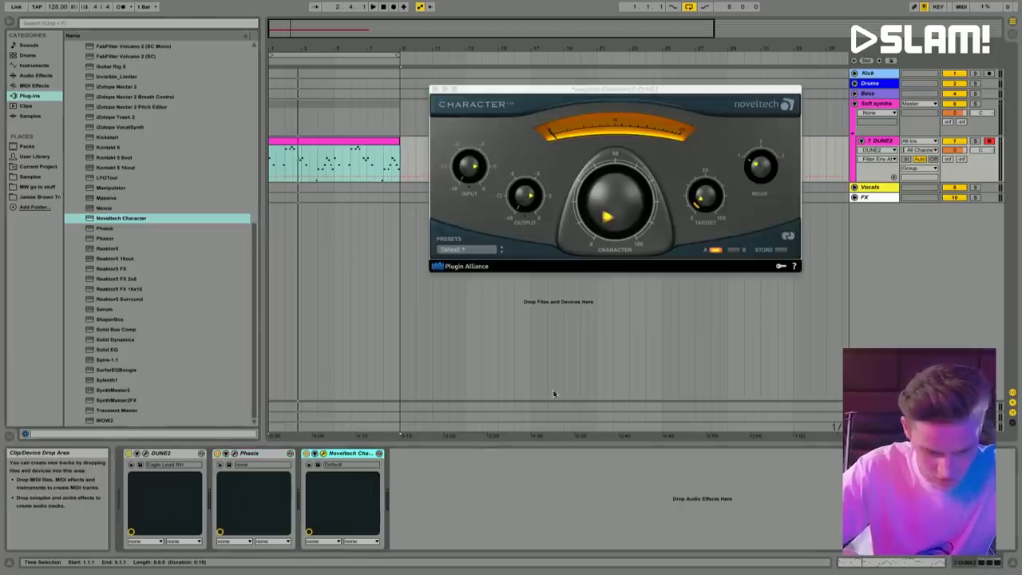
# Step: Load the BassGuitar preset in Noveltech Character and close its editor
pyautogui.click(464, 249)
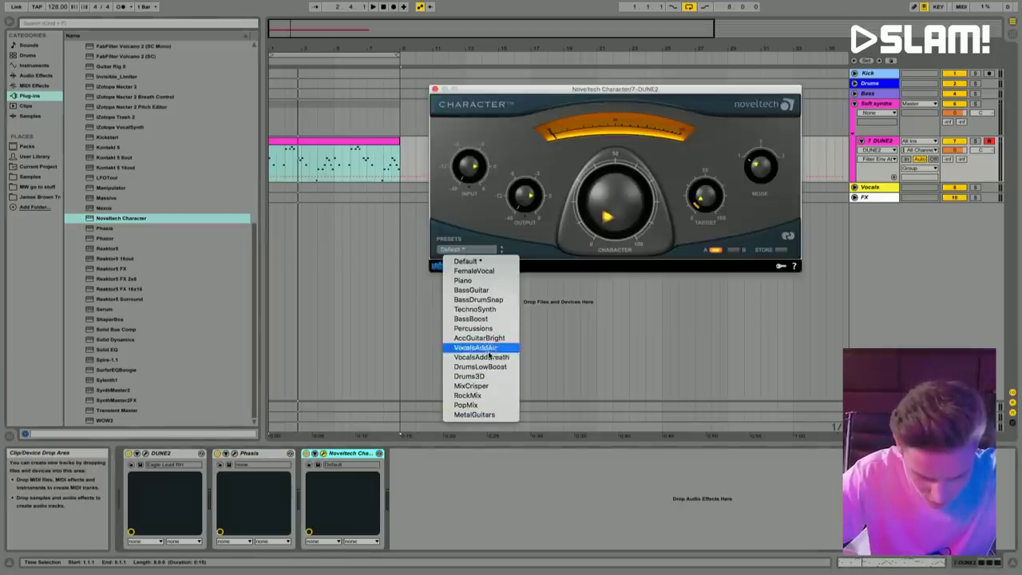
pyautogui.click(486, 289)
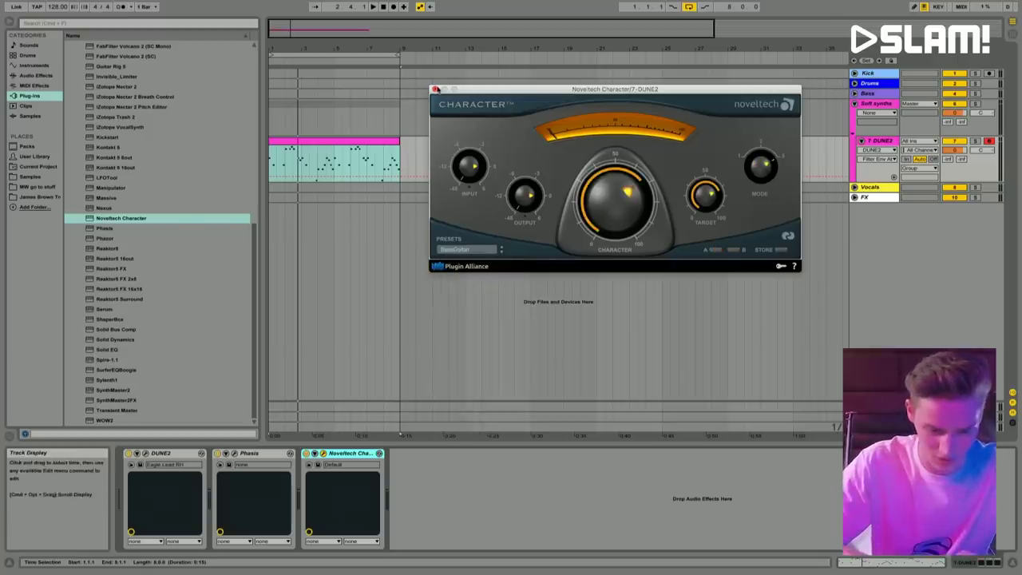
pyautogui.click(435, 88)
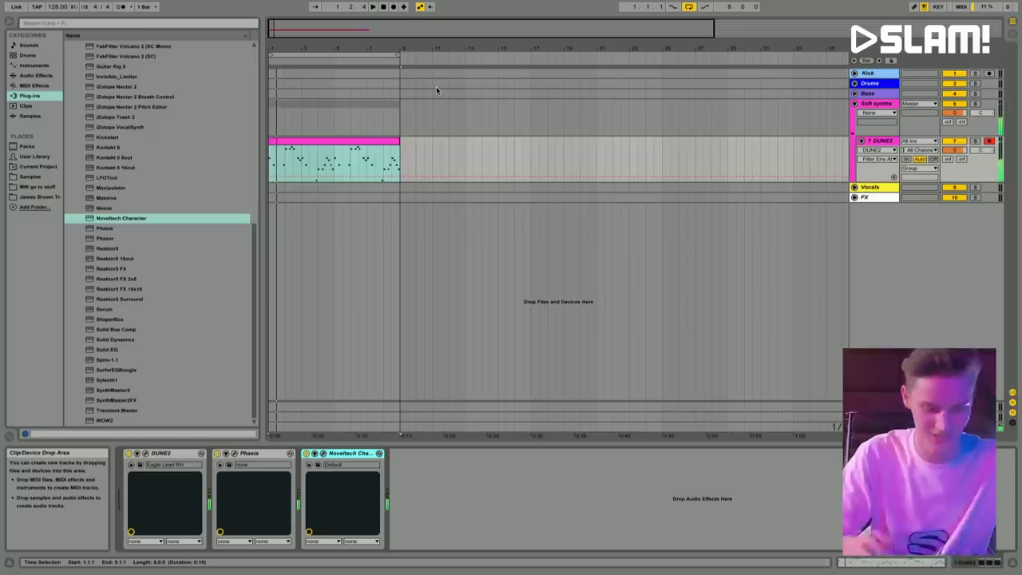
# Step: Open the MW go to stuff folder in the browser and adjust the delay in DUNE2's FX Bus 1
pyautogui.scroll(10, 123, 250)
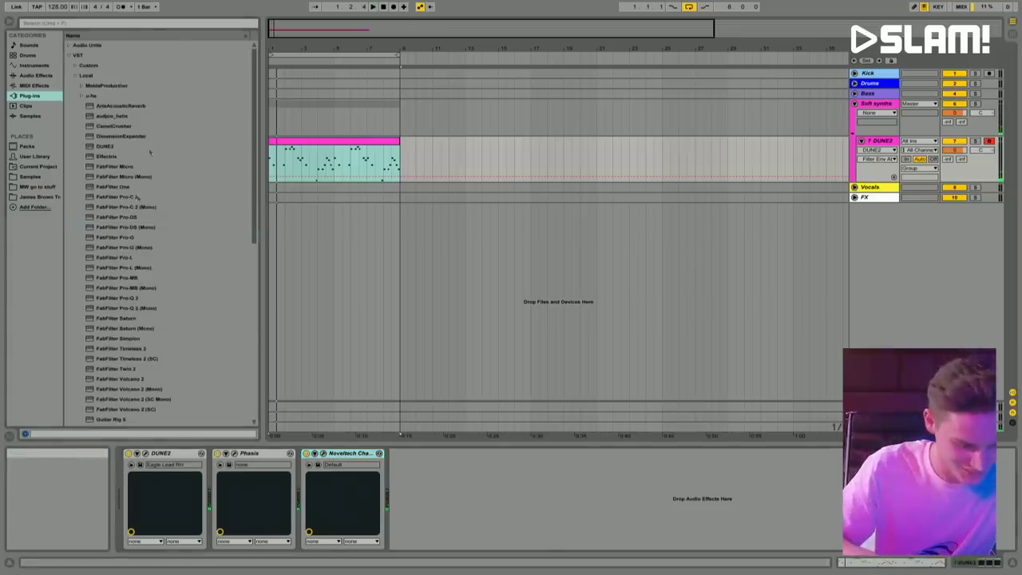
pyautogui.click(31, 188)
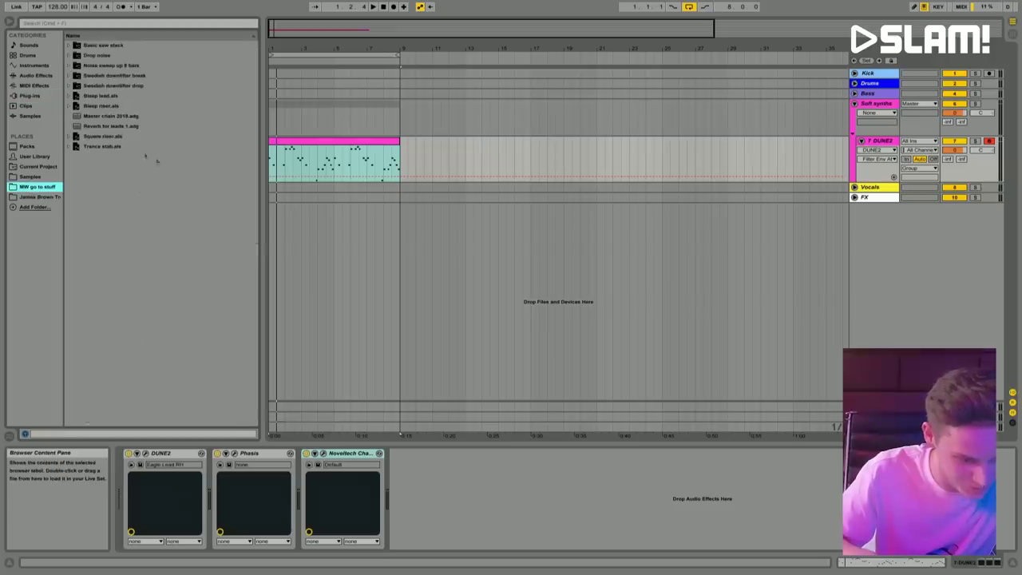
pyautogui.click(146, 453)
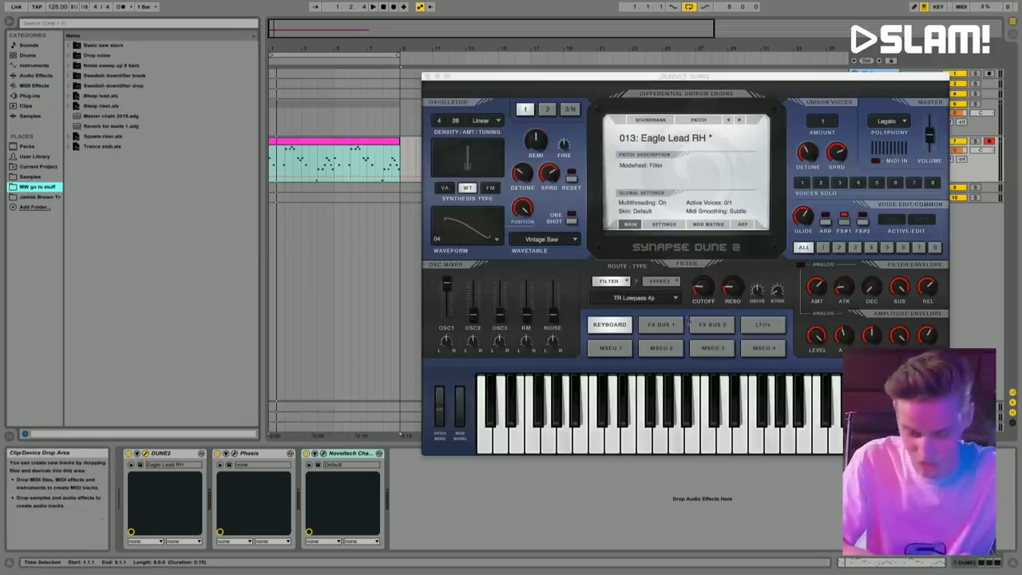
pyautogui.click(659, 327)
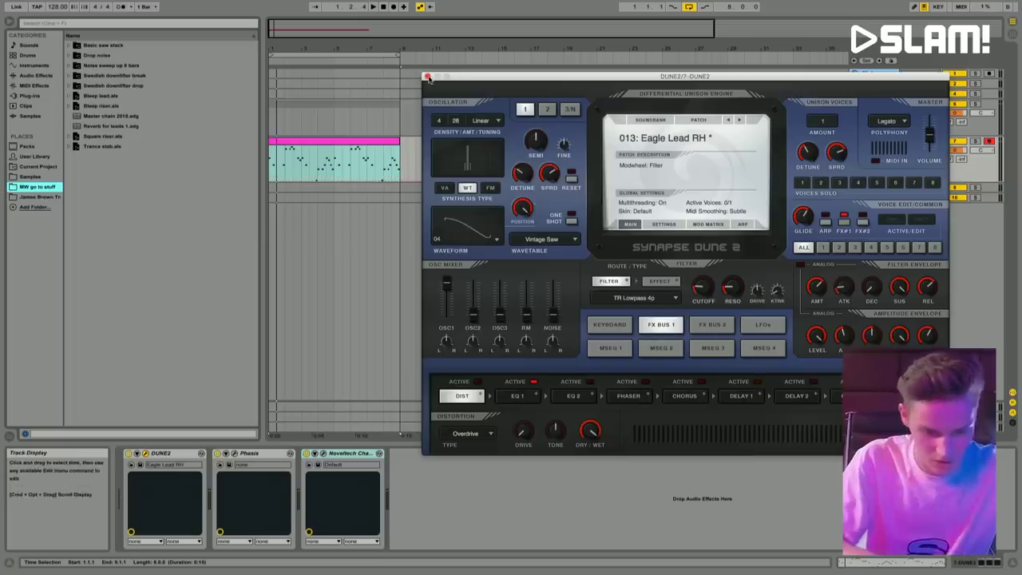
pyautogui.click(428, 77)
pyautogui.click(201, 453)
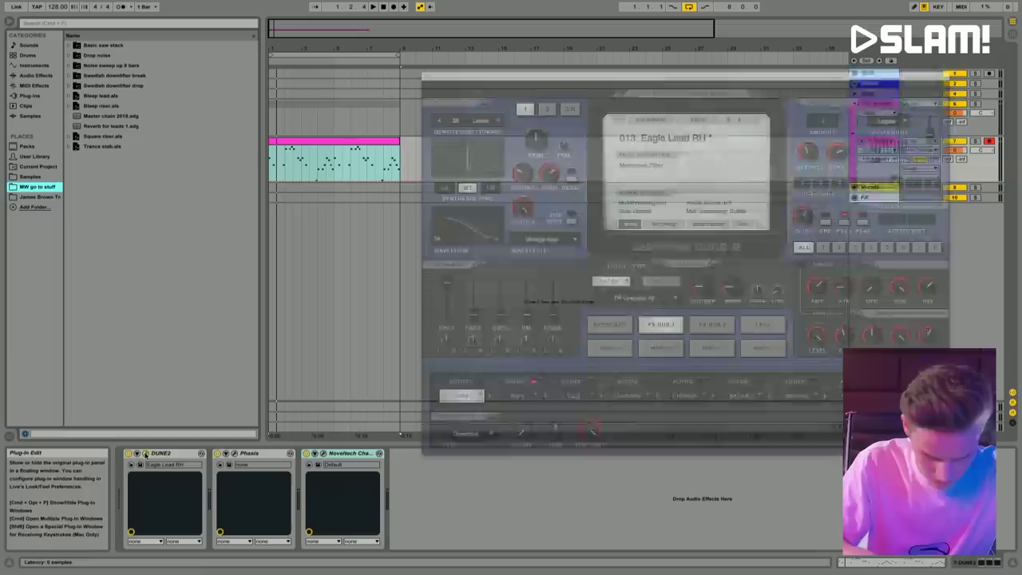
pyautogui.press('super+alt+p')
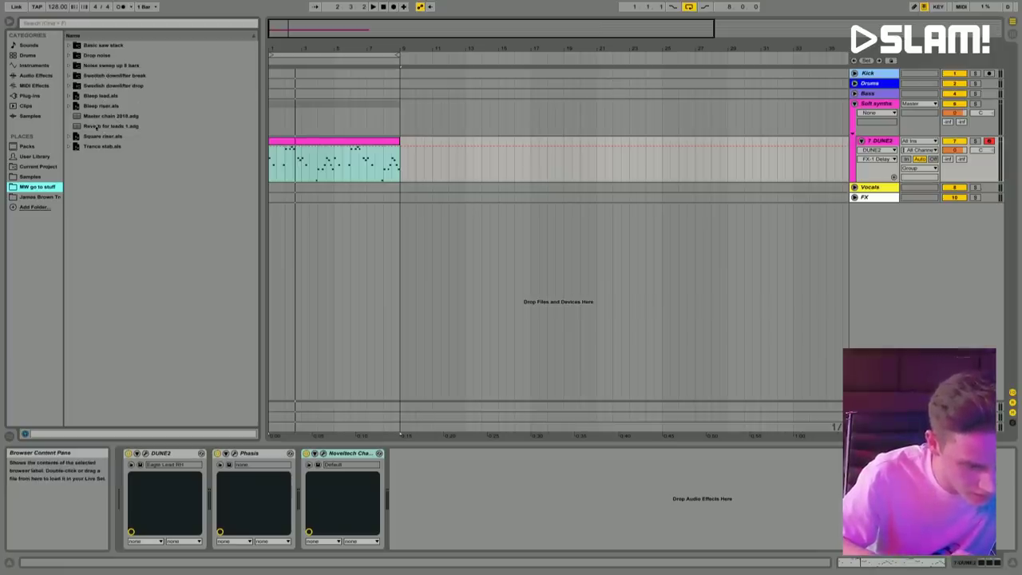
# Step: Add the Reverb for leads 1.adg rack after Noveltech Character on the DUNE2 track
pyautogui.moveTo(102, 127); pyautogui.dragTo(399, 393)
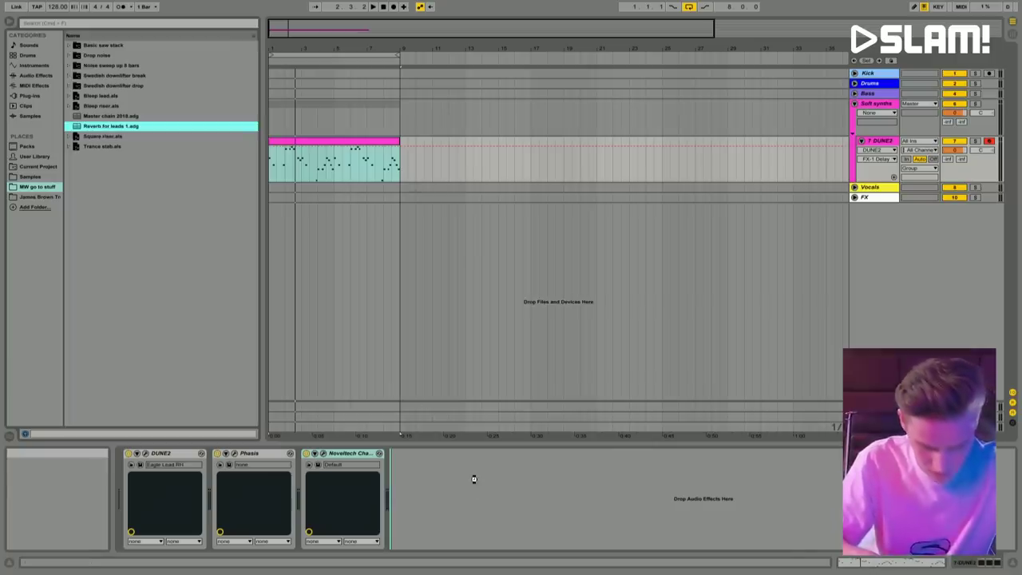
# Step: Lower the first chain's volume in the Reverb for leads 1 rack and set its Compressor sidechain input to 7-DUNE2
pyautogui.moveTo(473, 479); pyautogui.dragTo(463, 479)
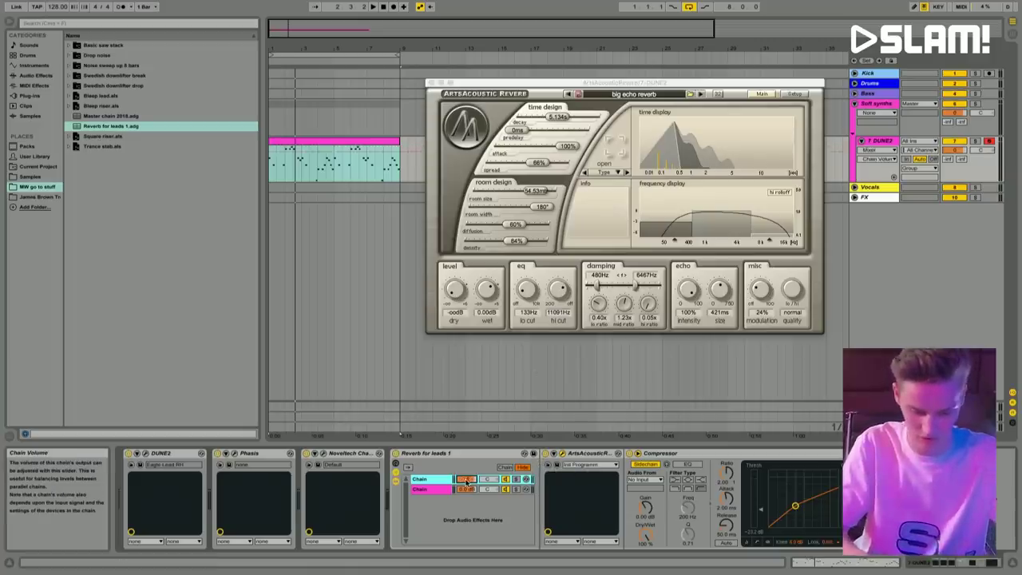
pyautogui.click(647, 480)
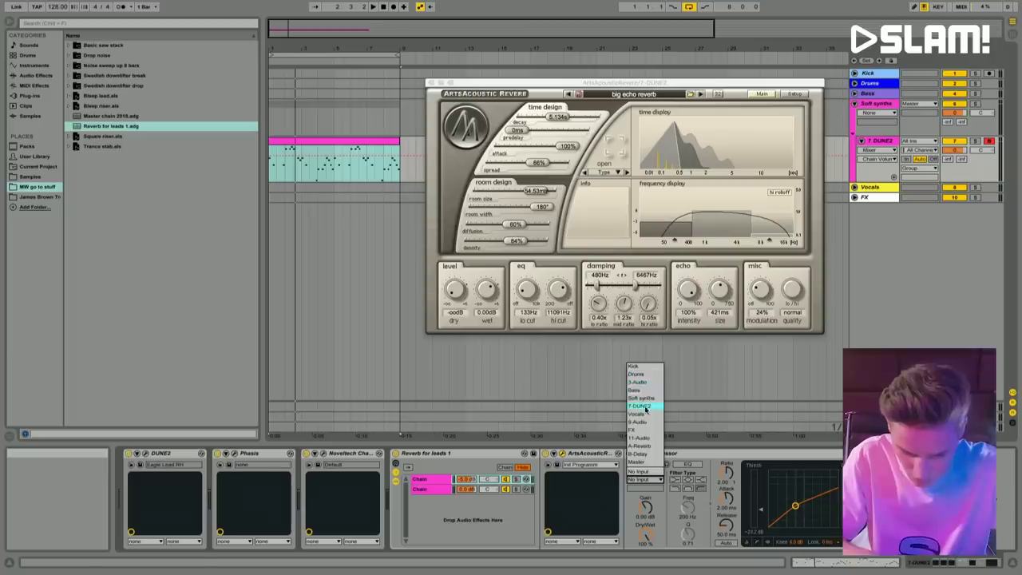
pyautogui.click(646, 407)
pyautogui.click(430, 82)
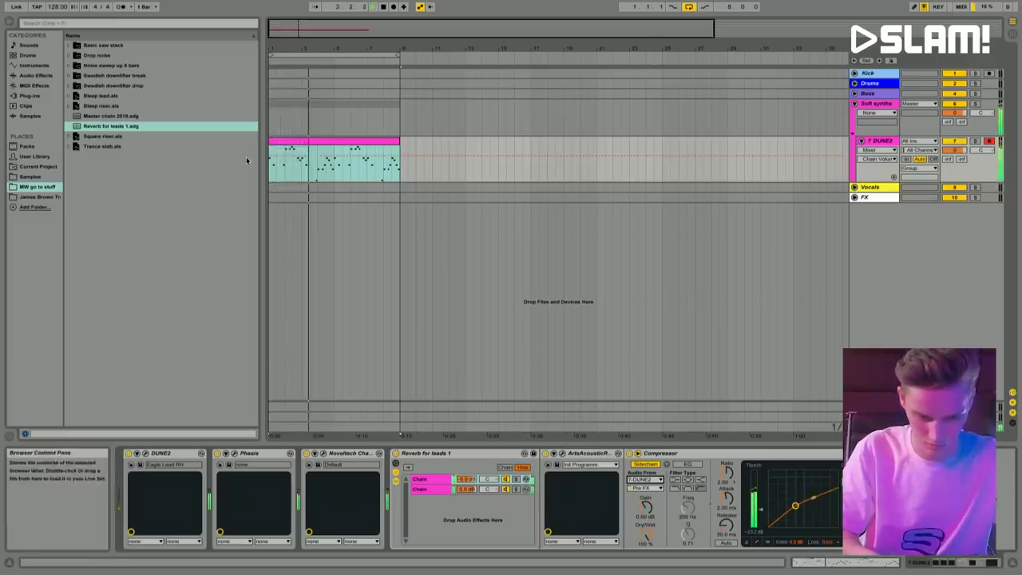
# Step: Move the lead clip to start at bar 9 and set the loop over bars 9 to 17
pyautogui.moveTo(343, 143); pyautogui.dragTo(441, 159)
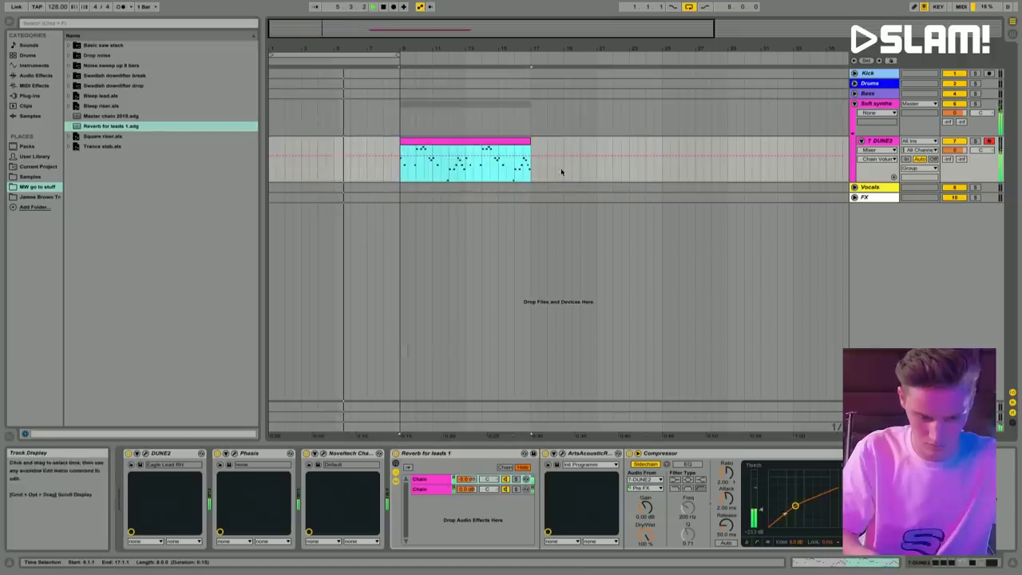
pyautogui.hotkey('ctrl', 'l')
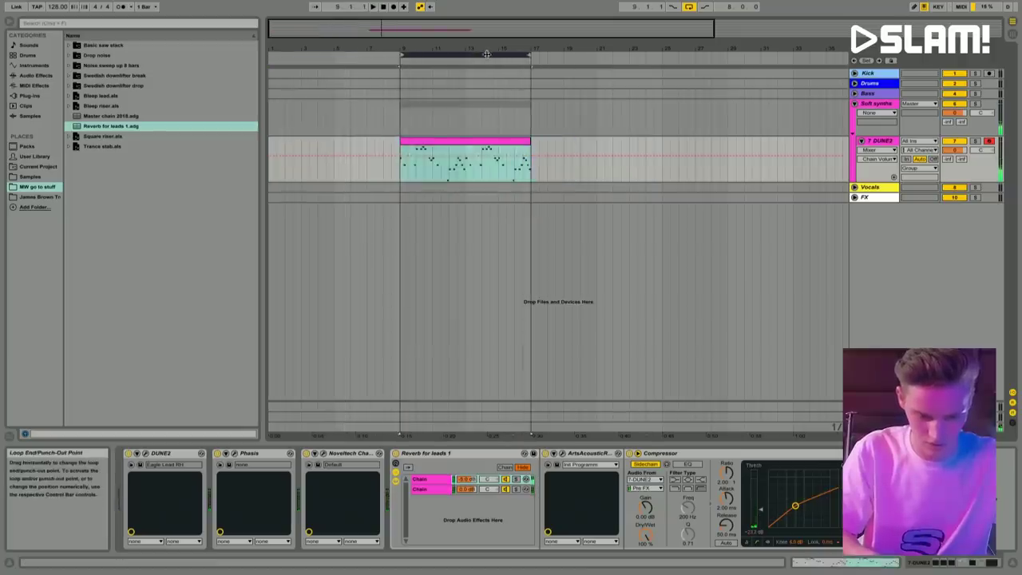
# Step: Insert FabFilter Pro-Q 2 before the Reverb for leads 1 rack and filter the low end with a Low Cut band
pyautogui.click(31, 95)
pyautogui.moveTo(140, 298); pyautogui.dragTo(387, 481)
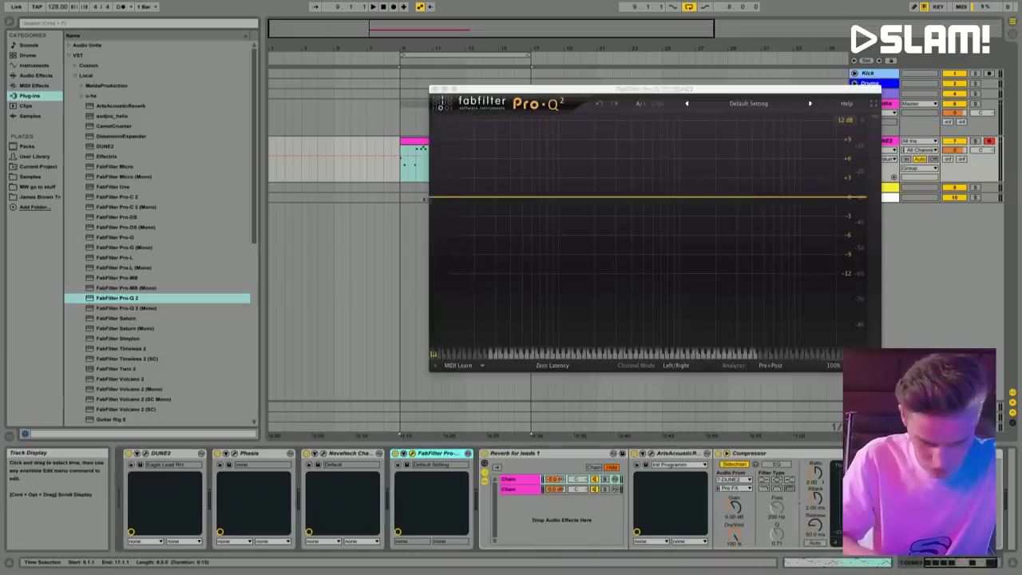
pyautogui.doubleClick(447, 201)
pyautogui.moveTo(447, 201); pyautogui.dragTo(599, 195)
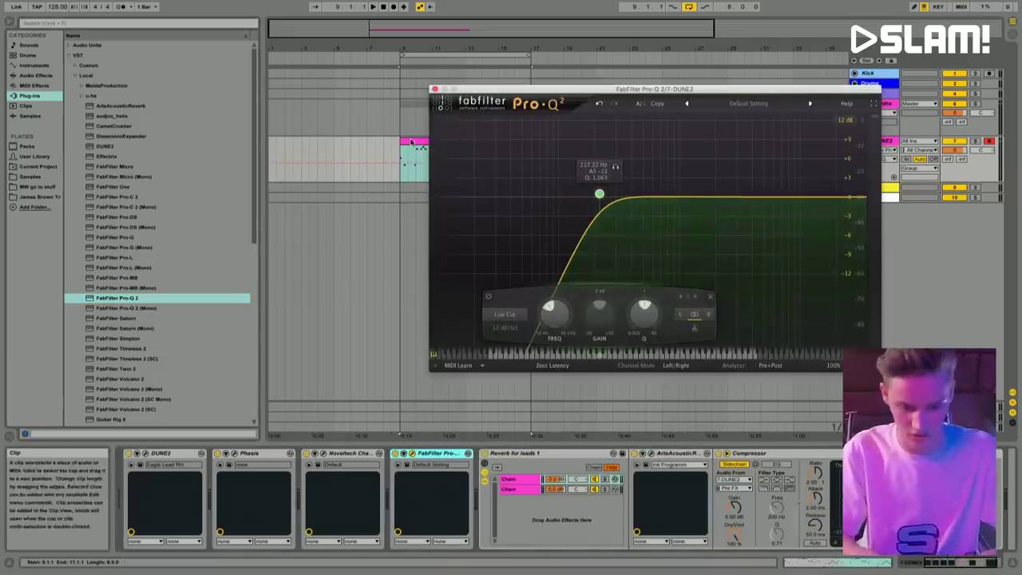
pyautogui.press('space')
pyautogui.moveTo(599, 193); pyautogui.dragTo(618, 194)
# Step: Add a Bell band boosting the highs by about 3.65 dB around 9 kHz and close the Pro-Q 2 editor
pyautogui.doubleClick(790, 178)
pyautogui.moveTo(791, 179)
pyautogui.mouseDown()
pyautogui.moveTo(815, 164)
pyautogui.moveTo(808, 171)
pyautogui.mouseUp()
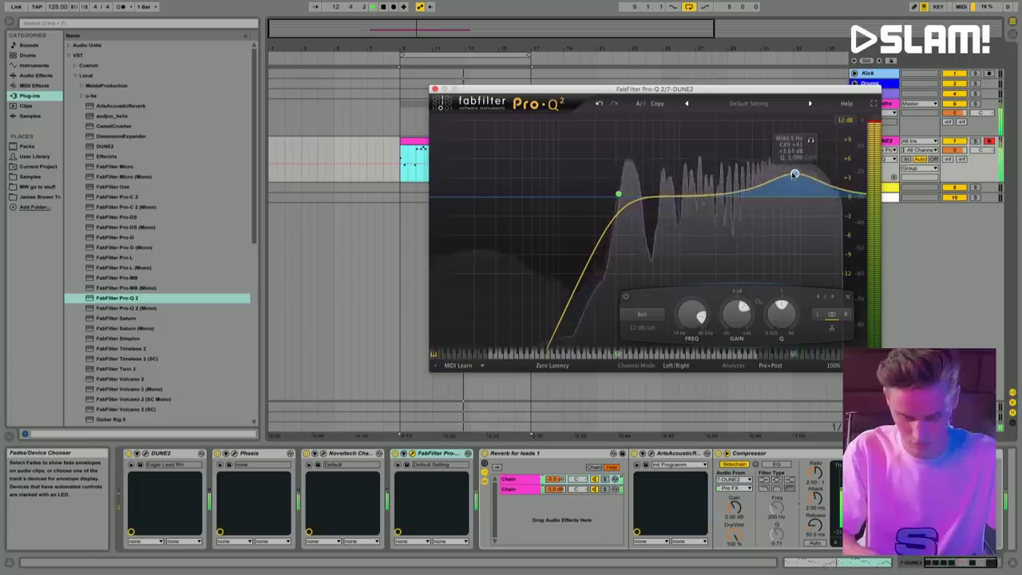
pyautogui.click(433, 90)
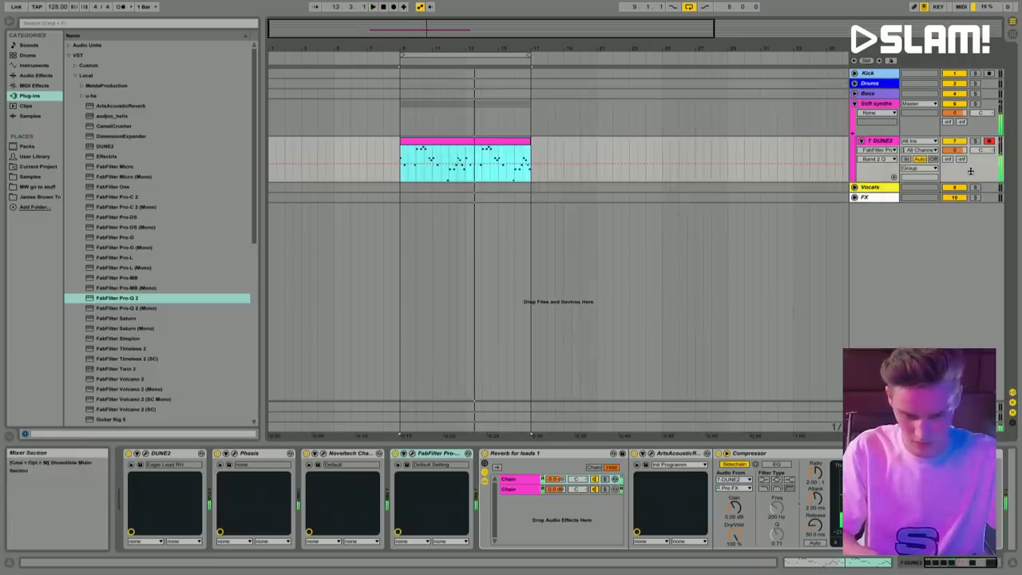
# Step: Insert a new MIDI track below the lead track in the Soft synths group and load DUNE2 on it
pyautogui.click(817, 162)
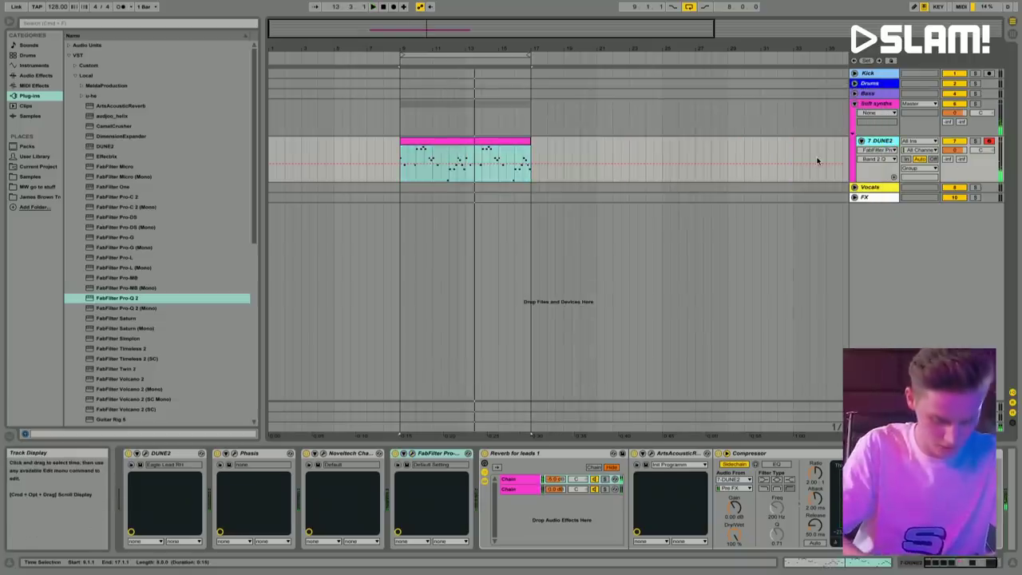
pyautogui.press('super+shift+t')
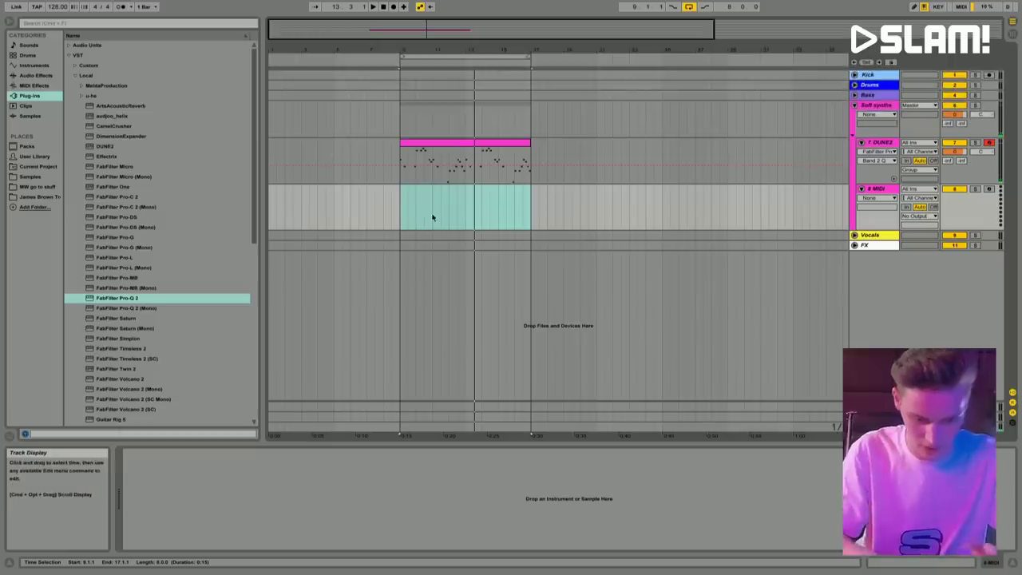
pyautogui.click(404, 203)
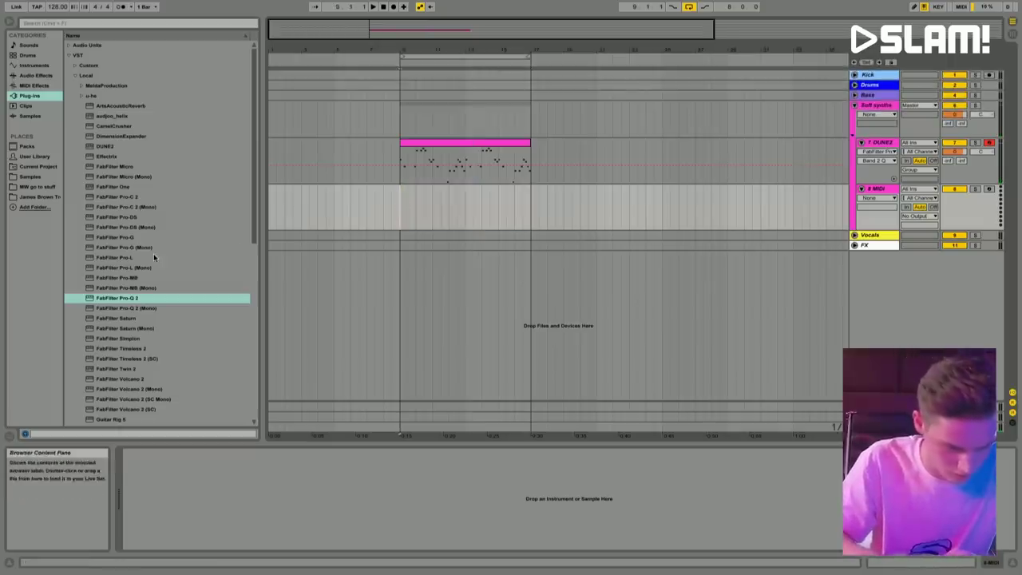
pyautogui.scroll(-10, 153, 253)
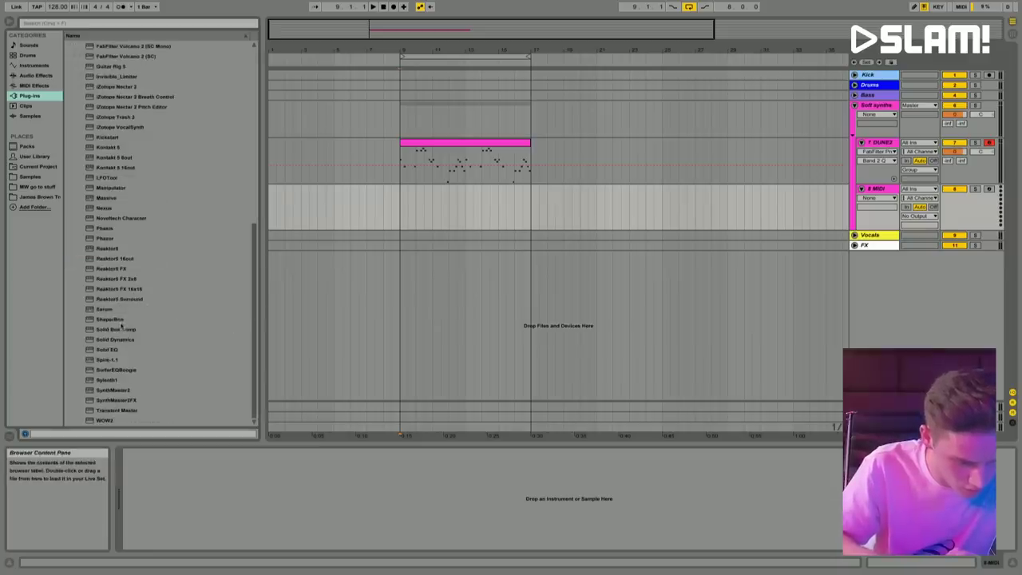
pyautogui.scroll(5, 134, 193)
pyautogui.scroll(-5, 134, 193)
pyautogui.scroll(10, 134, 193)
pyautogui.moveTo(104, 148); pyautogui.dragTo(426, 208)
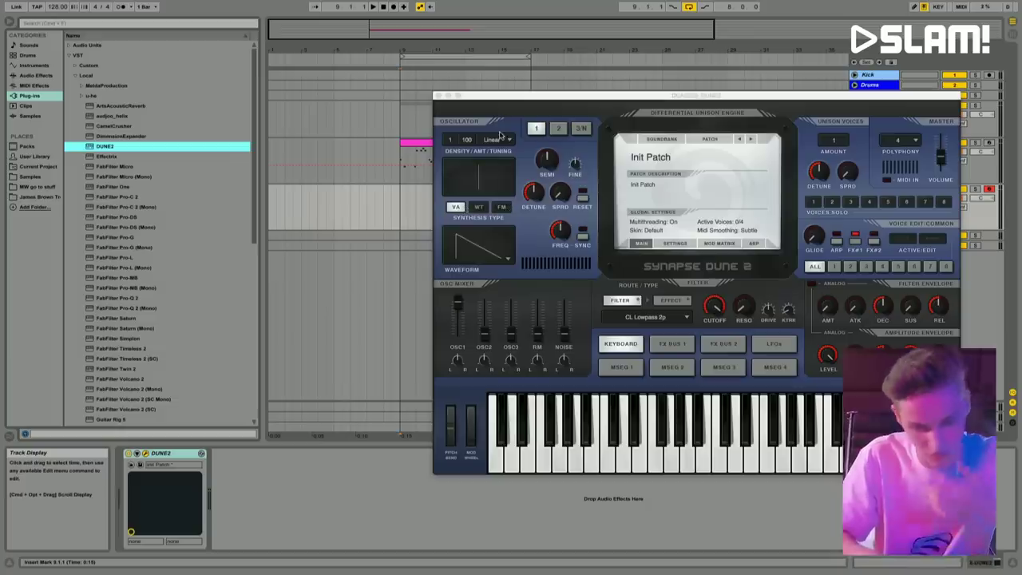
# Step: Load the patch 010: Domination KS from DUNE2's Factory Arp soundbank and close its editor
pyautogui.click(663, 158)
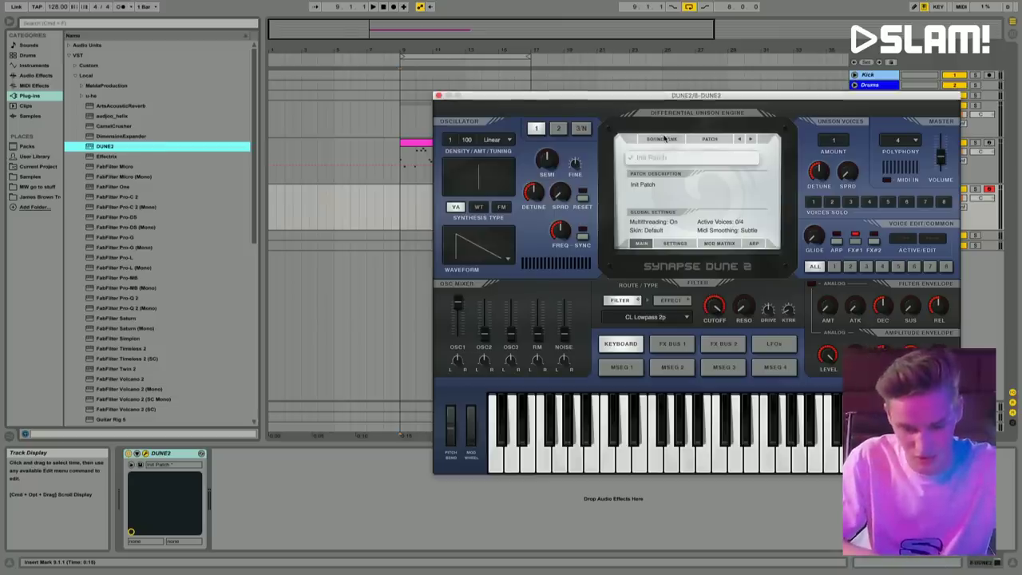
pyautogui.click(664, 139)
pyautogui.moveTo(679, 149)
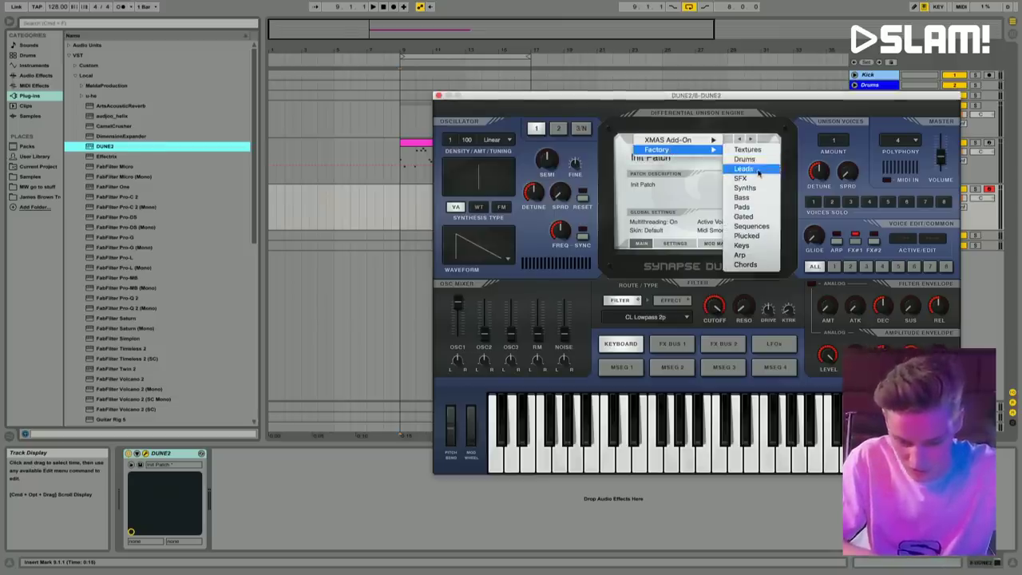
pyautogui.click(747, 255)
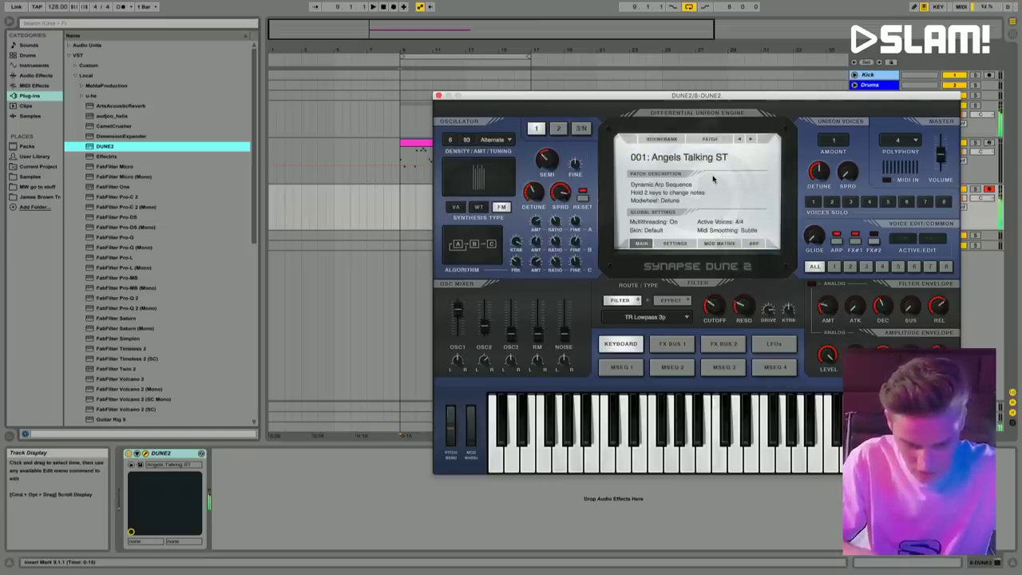
pyautogui.click(689, 158)
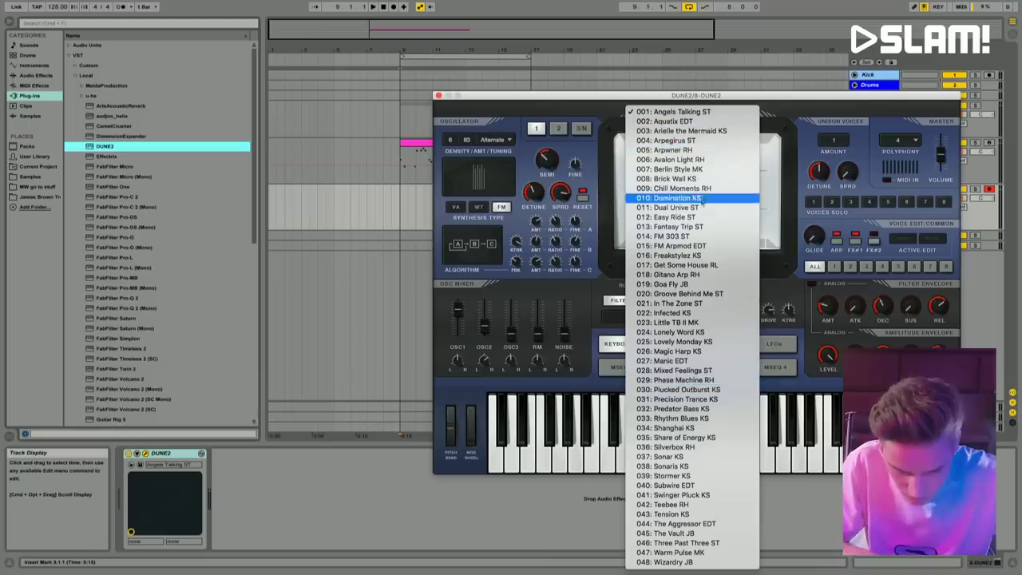
pyautogui.click(705, 197)
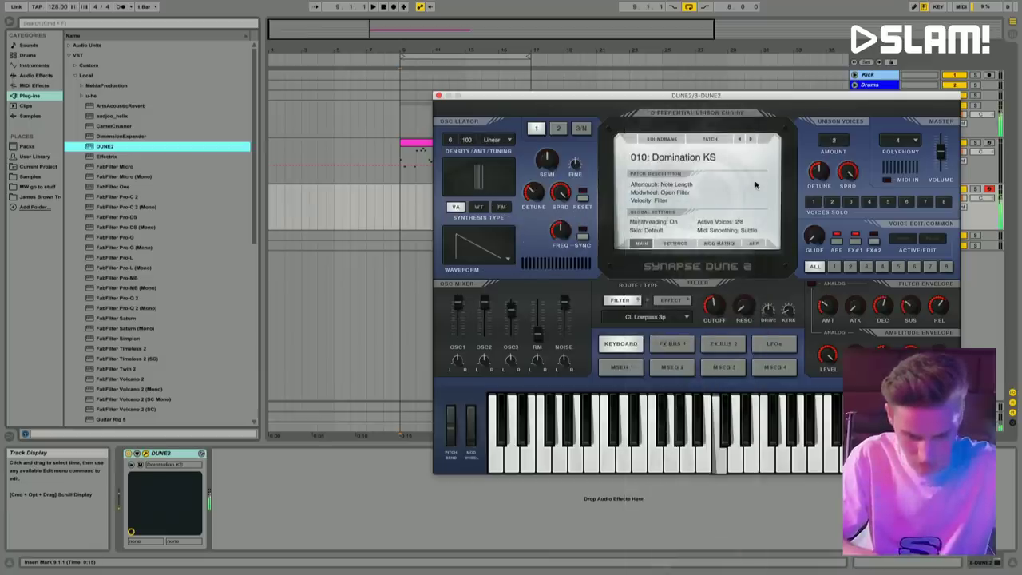
pyautogui.click(439, 97)
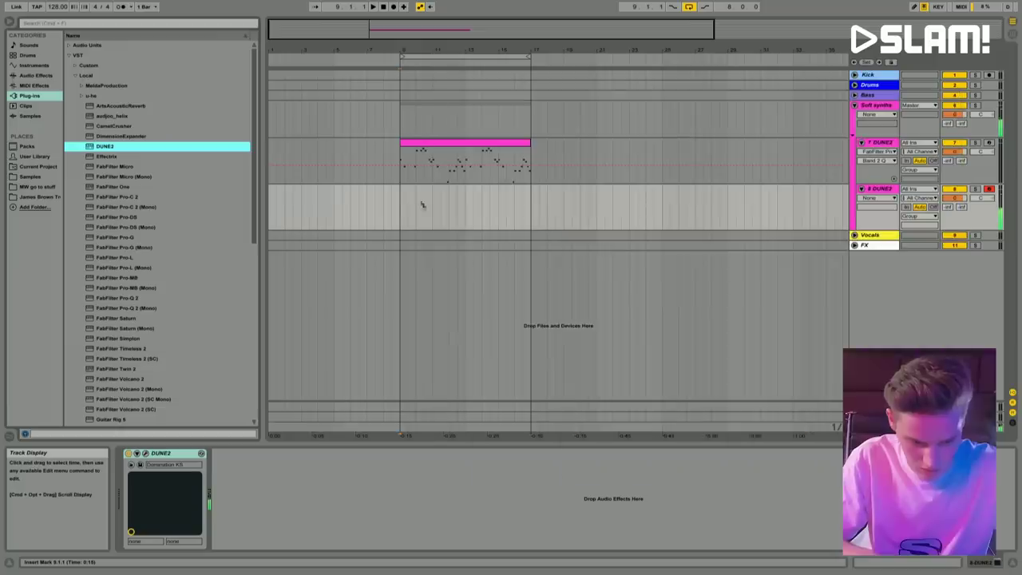
# Step: Create an empty MIDI clip over bars 9 to 17 on the second DUNE2 track and show its note editor
pyautogui.moveTo(399, 199); pyautogui.dragTo(524, 207)
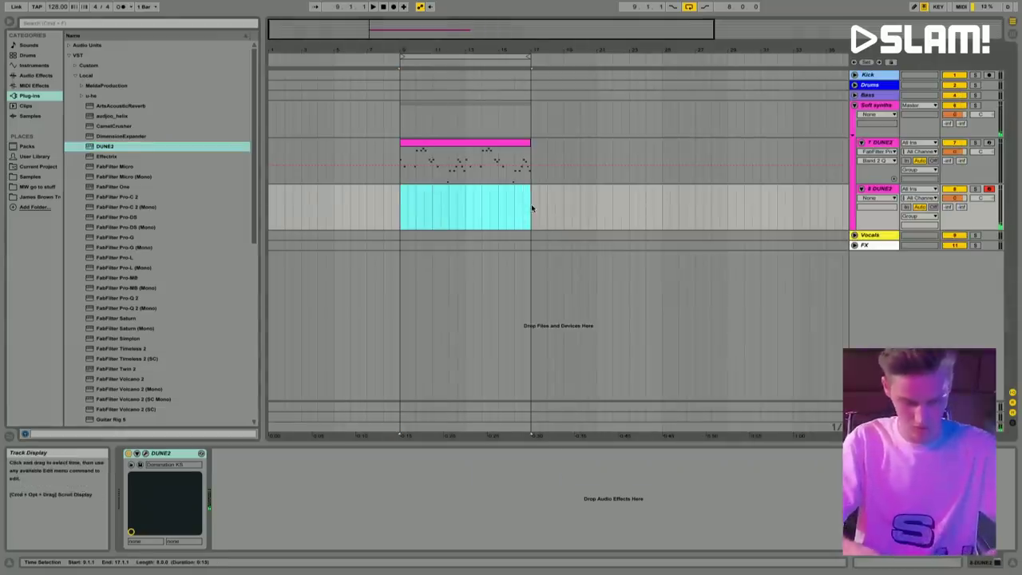
pyautogui.press('super+shift+m')
pyautogui.press('z')
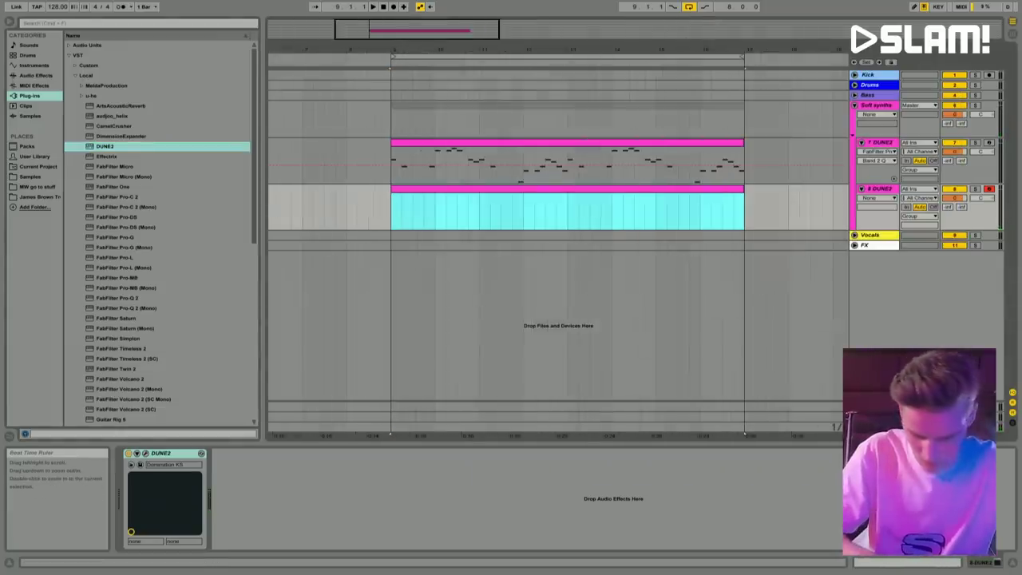
pyautogui.hotkey('shift', 'Tab')
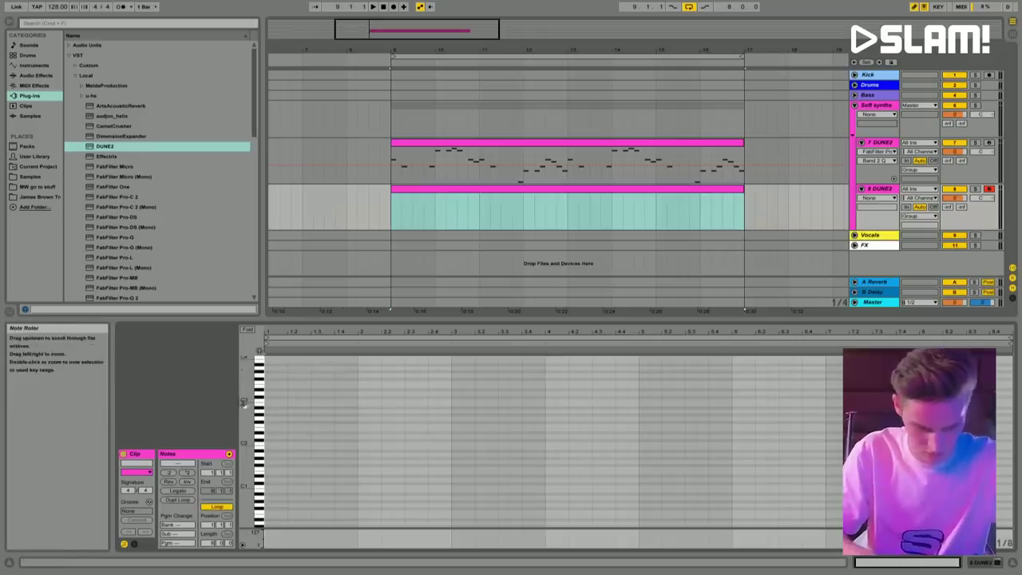
# Step: Unfold the Bass group and create an empty MIDI clip over bars 9 to 17 on the 5 MIDI track
pyautogui.click(854, 95)
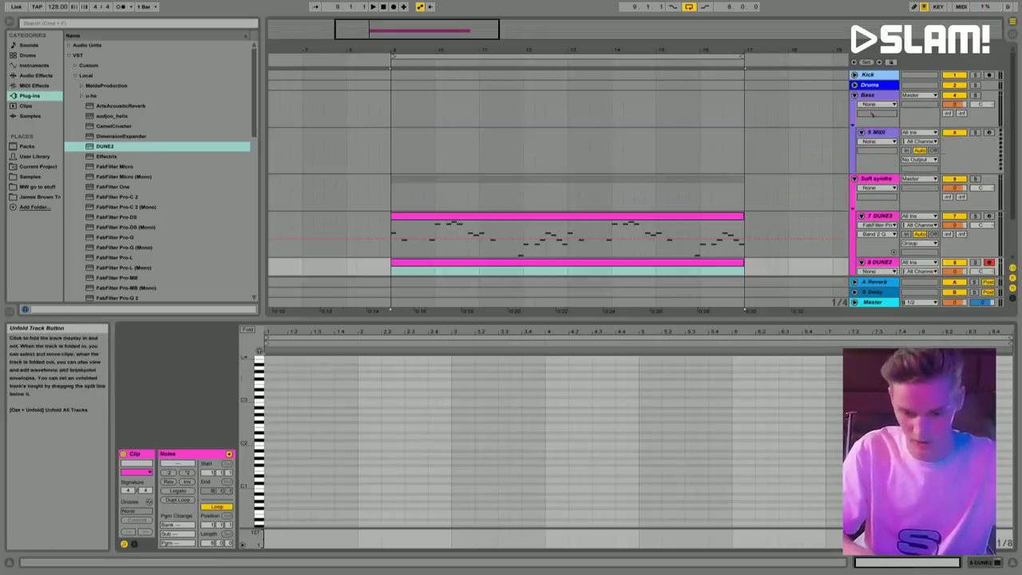
pyautogui.press('super+shift+t')
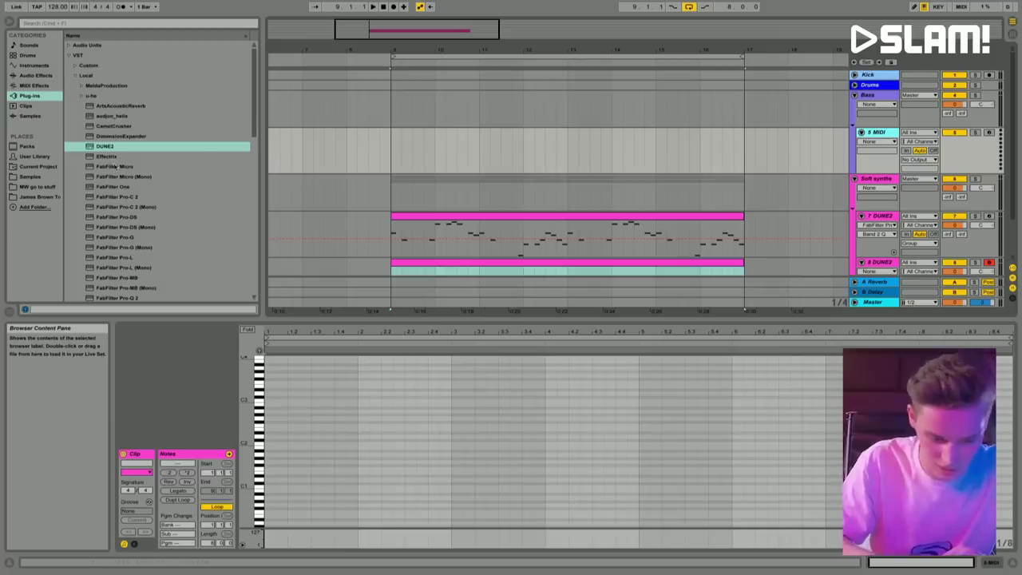
pyautogui.moveTo(399, 155); pyautogui.dragTo(744, 149)
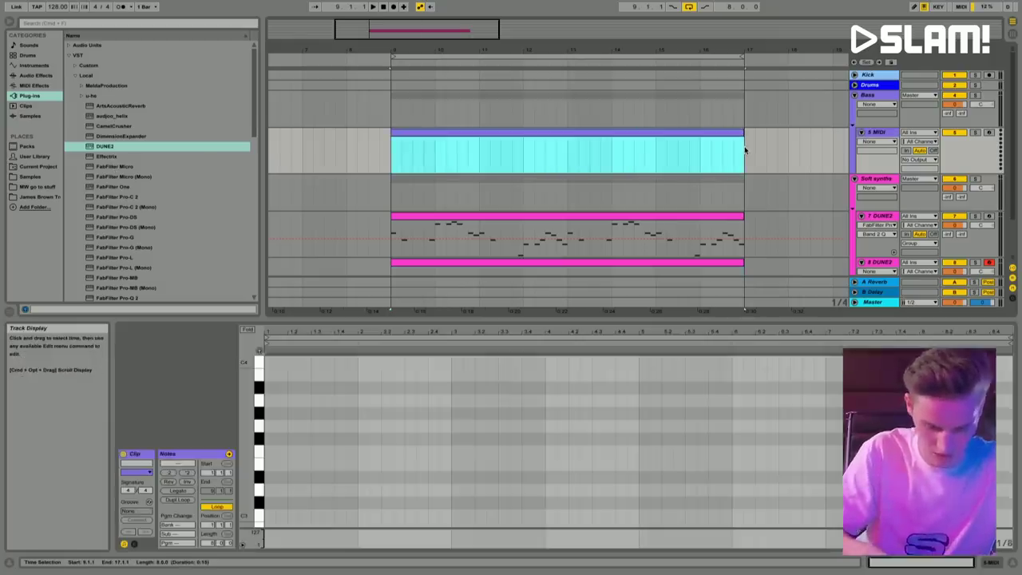
pyautogui.hotkey('ctrl', 'shift', 'm')
# Step: Load the u-he Diva synth on the MIDI track in the Bass group
pyautogui.scroll(-10, 120, 208)
pyautogui.scroll(10, 106, 214)
pyautogui.click(128, 147)
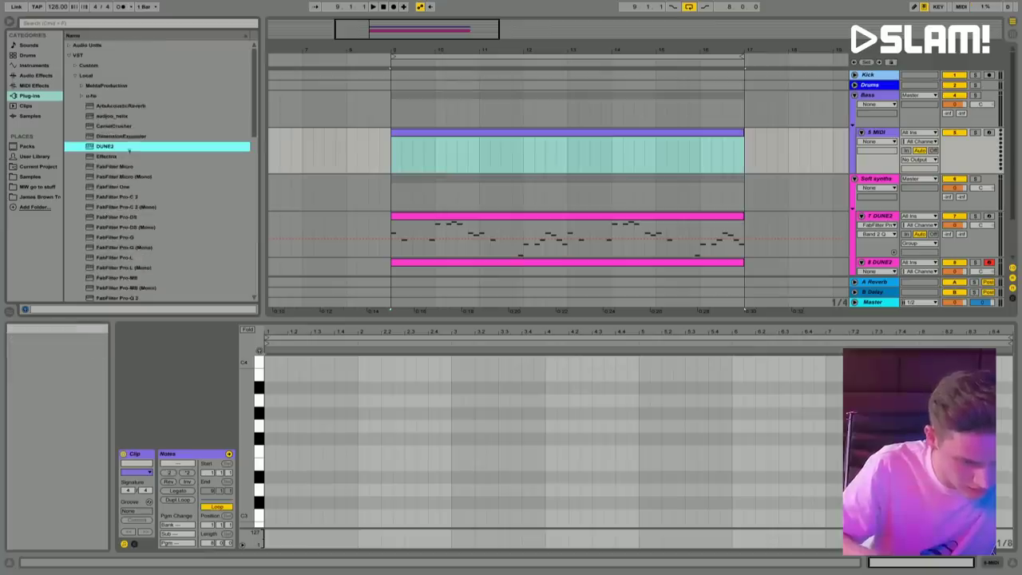
pyautogui.click(82, 95)
pyautogui.moveTo(108, 105); pyautogui.dragTo(479, 146)
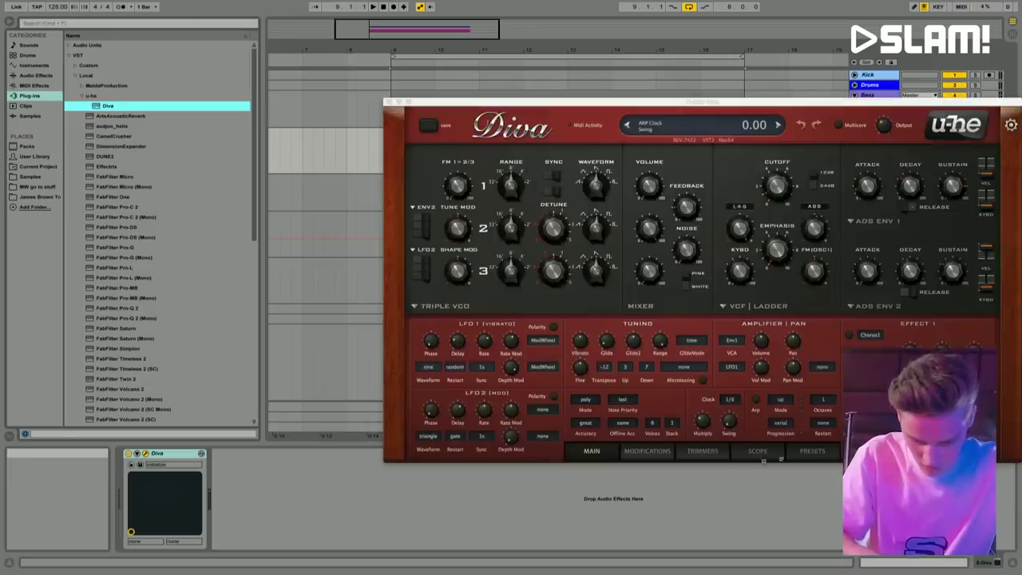
# Step: Audition Diva's bass presets from HS Force Majeur mono onward, load HS Hyperion and hide the plug-in window
pyautogui.click(812, 451)
pyautogui.click(445, 194)
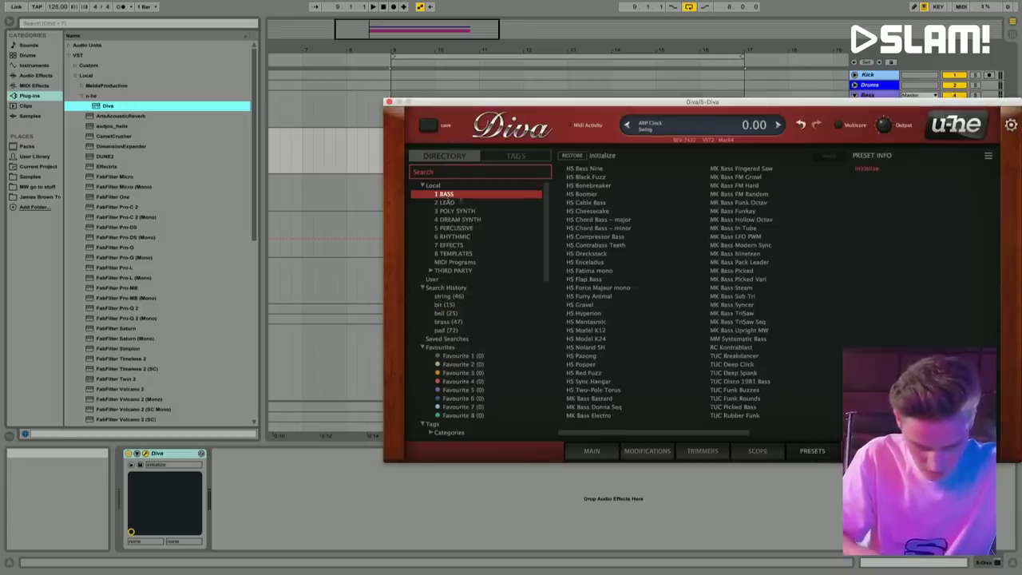
pyautogui.click(606, 289)
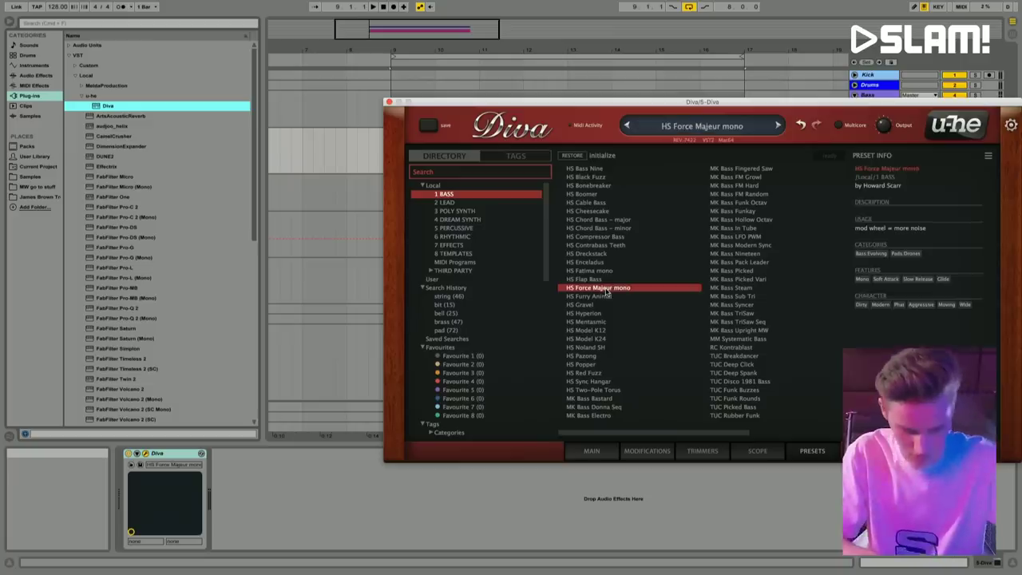
pyautogui.moveTo(717, 103); pyautogui.dragTo(509, 137)
pyautogui.click(374, 331)
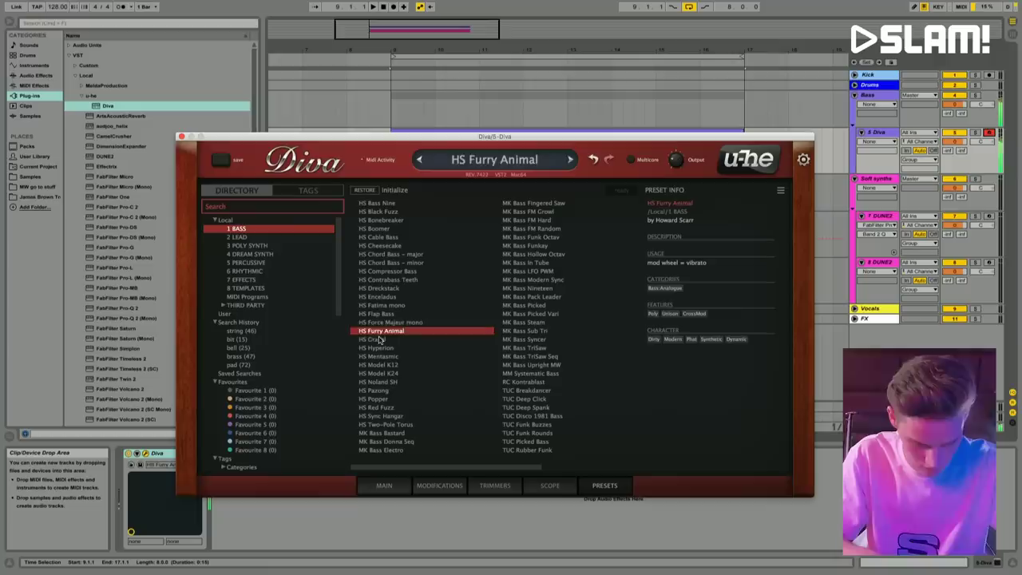
pyautogui.click(380, 339)
pyautogui.click(388, 349)
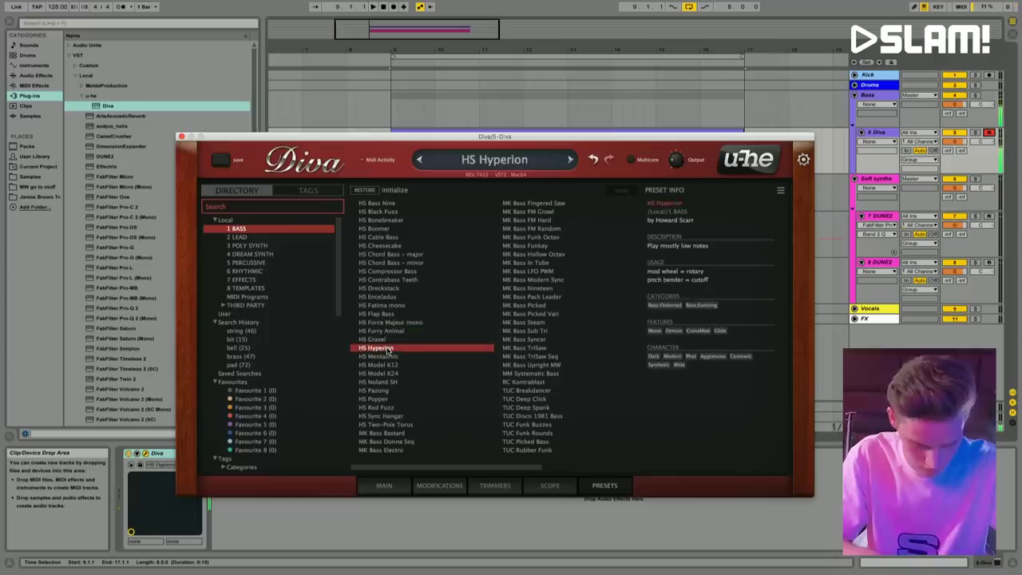
pyautogui.press('super+alt+p')
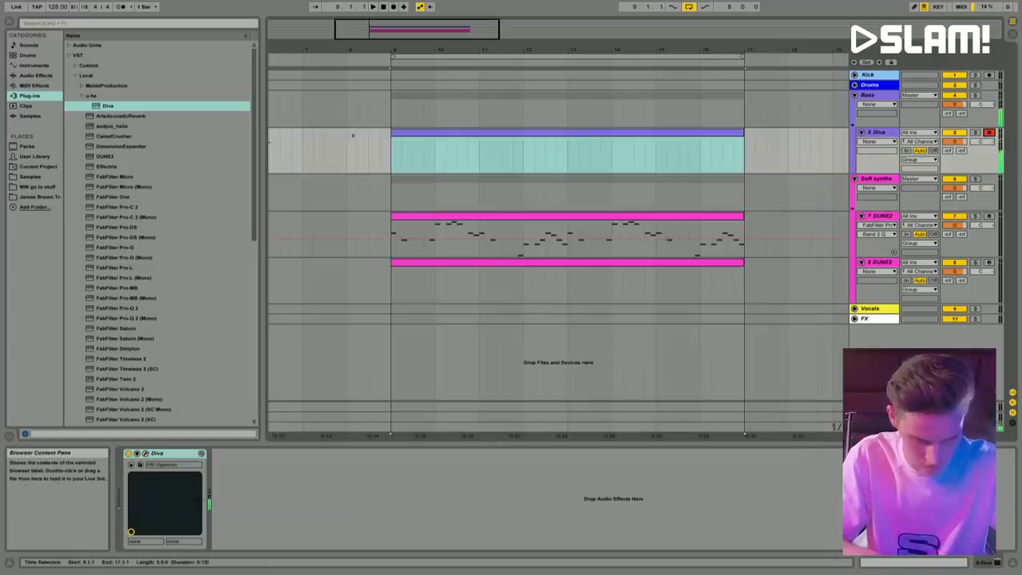
# Step: Open the Diva clip's notes and add a short opening note at 1.1.1, lowered one octave to F#2
pyautogui.click(490, 133)
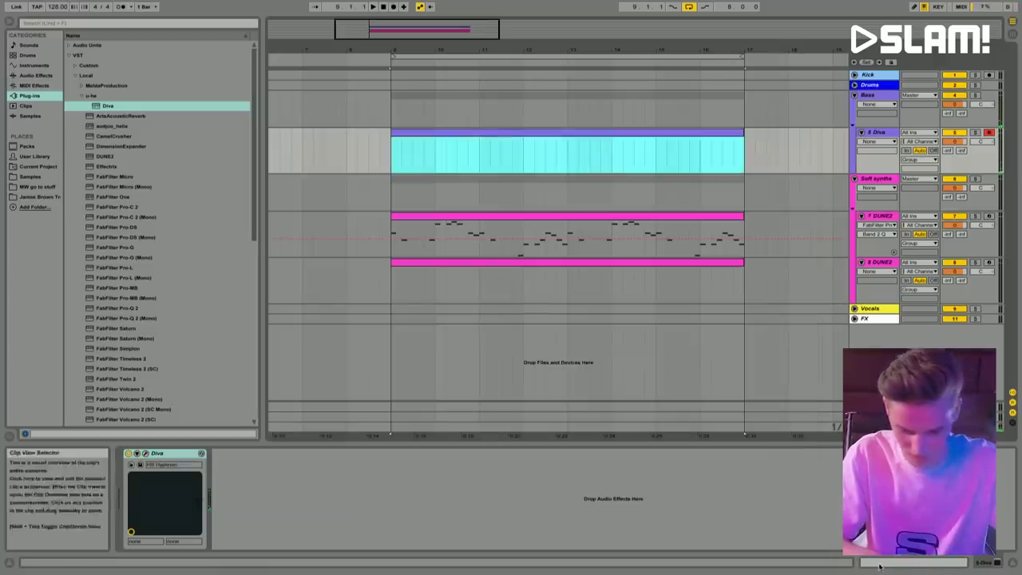
pyautogui.doubleClick(490, 133)
pyautogui.press('b')
pyautogui.click(272, 438)
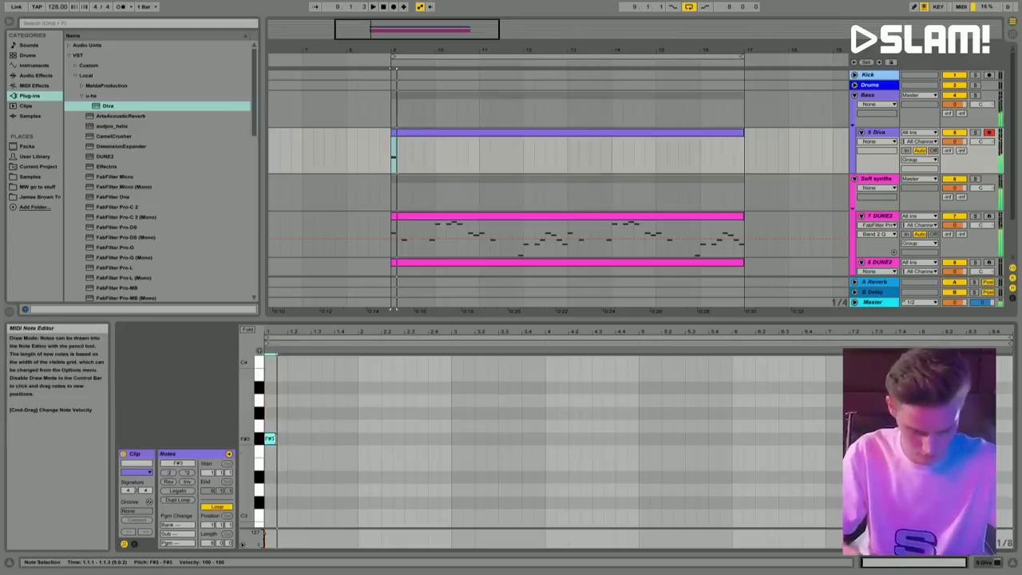
pyautogui.hotkey('shift', 'Down')
pyautogui.moveTo(254, 450); pyautogui.dragTo(252, 441)
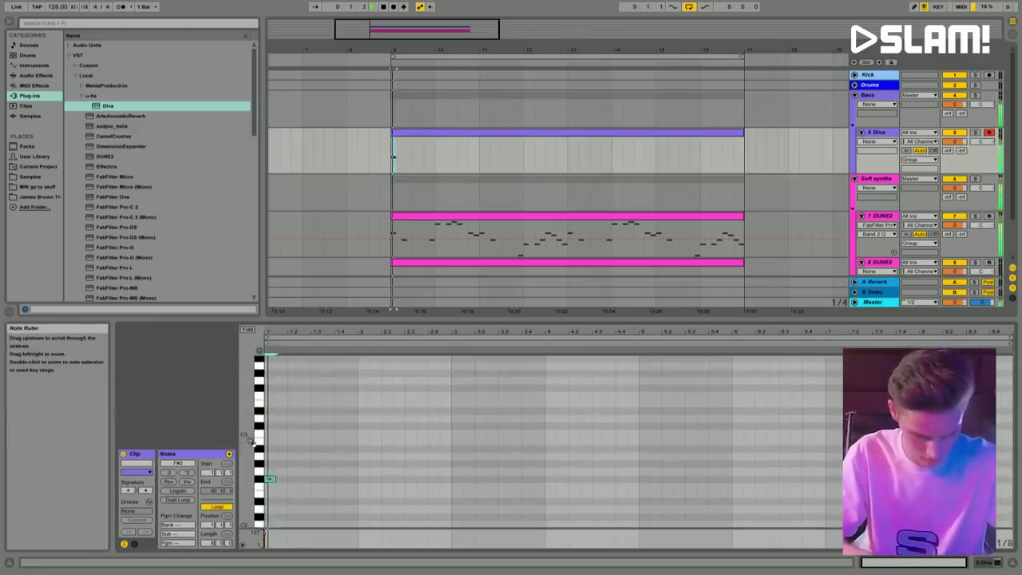
# Step: Add a second short F#2 note to the Diva bass clip at beat 1.2.1
pyautogui.press('+')
pyautogui.doubleClick(308, 480)
pyautogui.press('space')
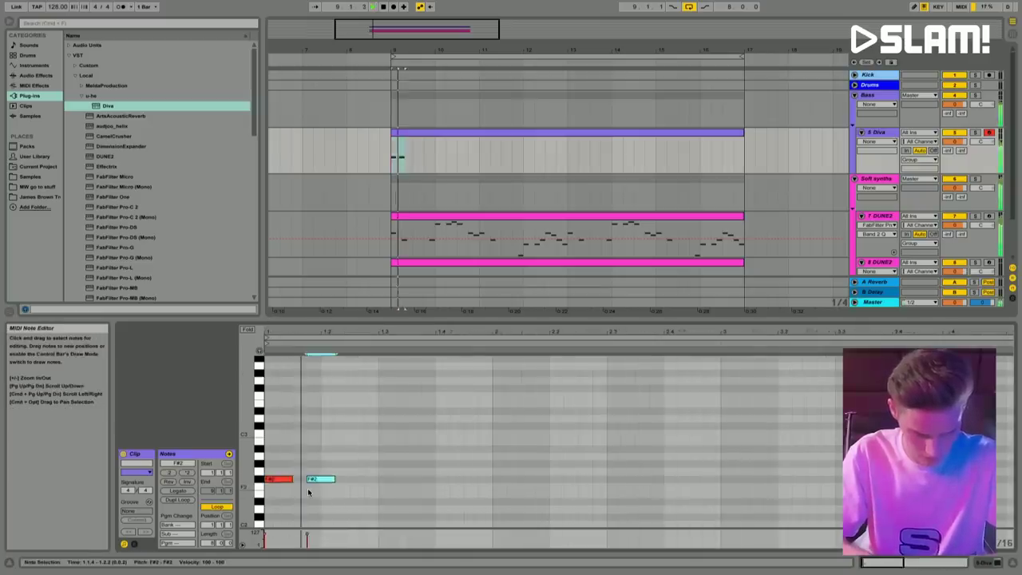
pyautogui.press('Right')
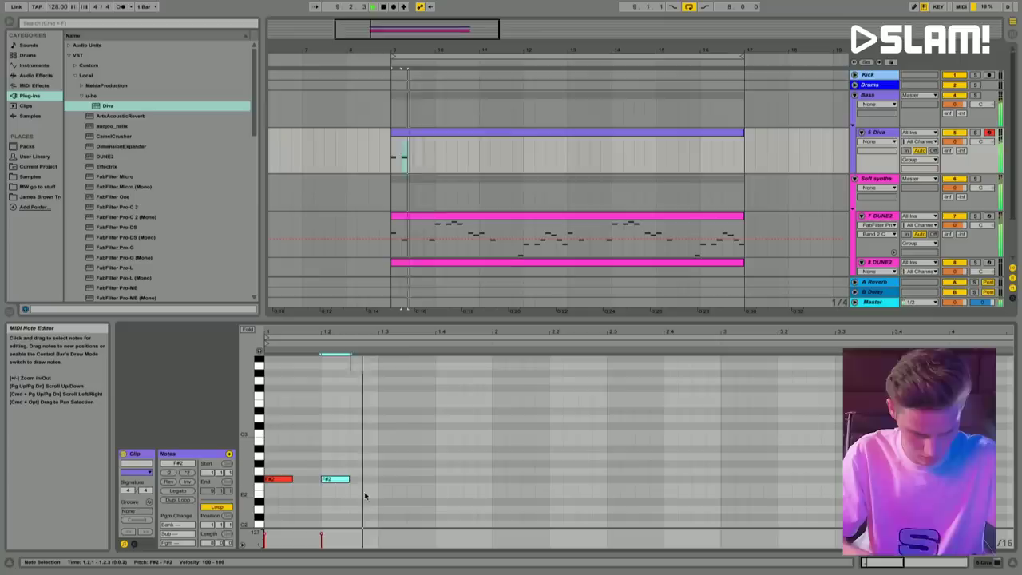
# Step: Continue the bass line with three short D2 notes at 1.2.4, 1.3.3 and 1.4.3
pyautogui.press('super+d')
pyautogui.press('Down')
pyautogui.press('Down')
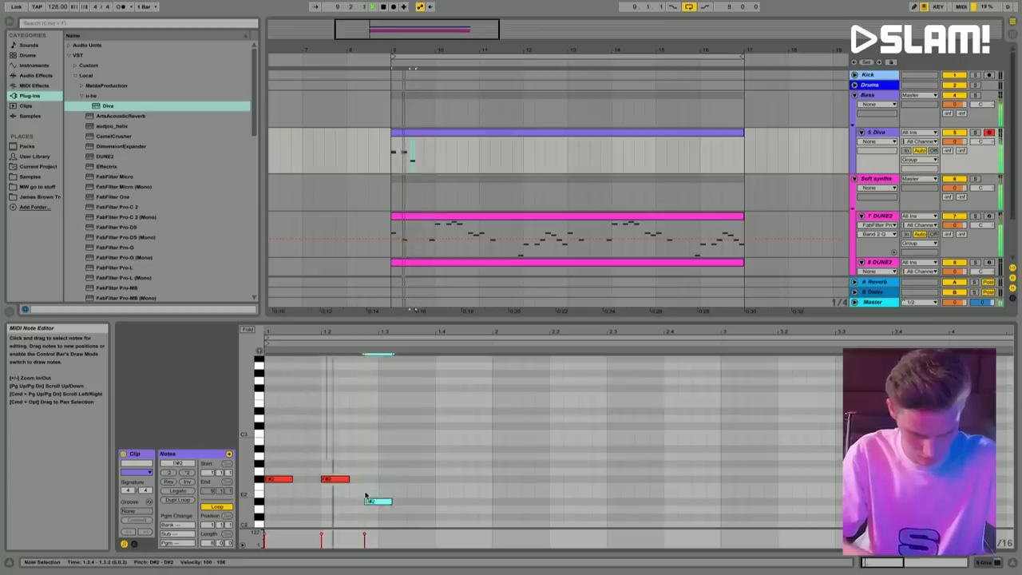
pyautogui.press('super+d')
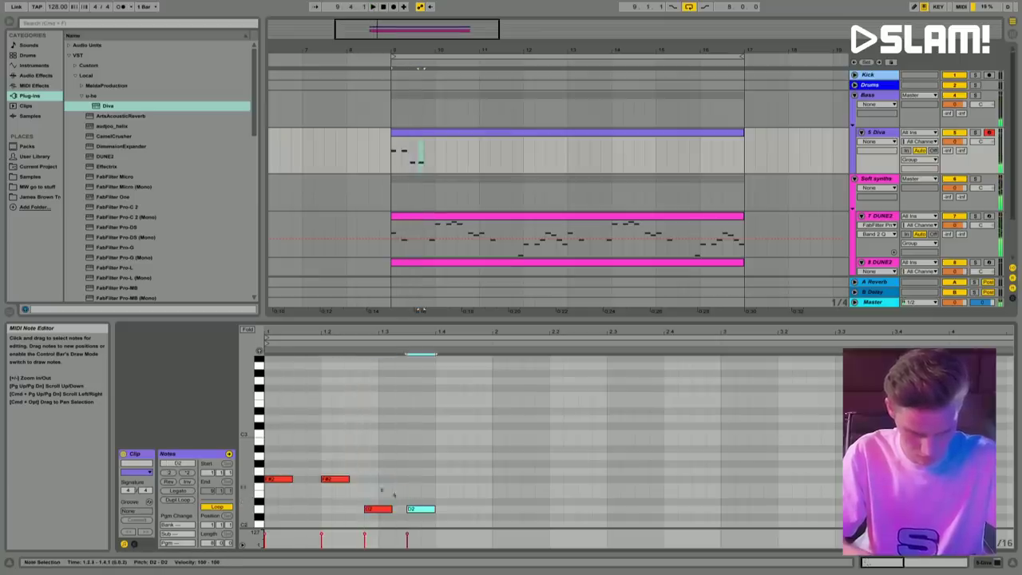
pyautogui.scroll(-1, 349, 472)
pyautogui.press('super+d')
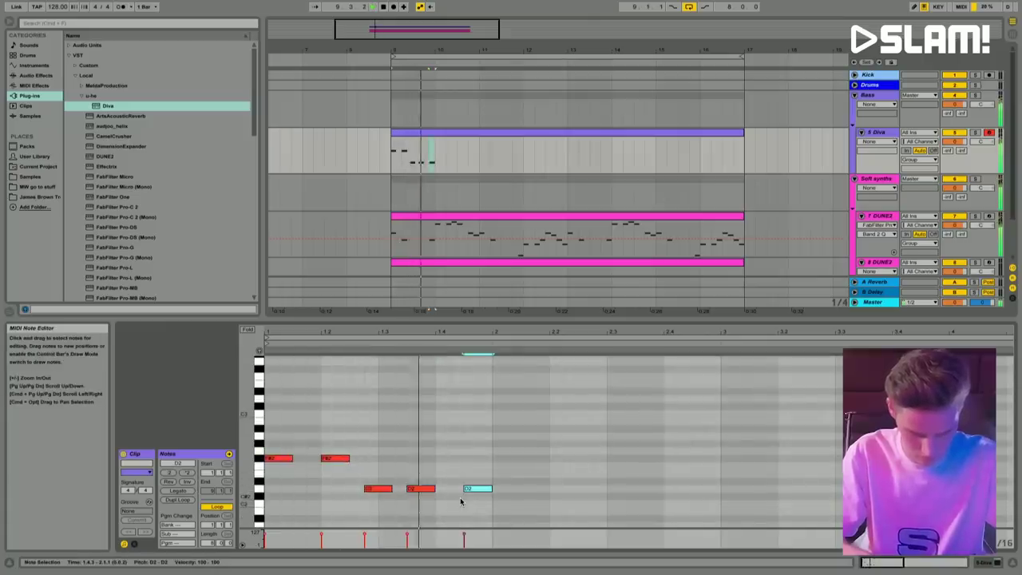
# Step: Add short E2 notes at 2.1.1 and 2.2.1, followed by a D2 note at 2.2.4
pyautogui.press('super+d')
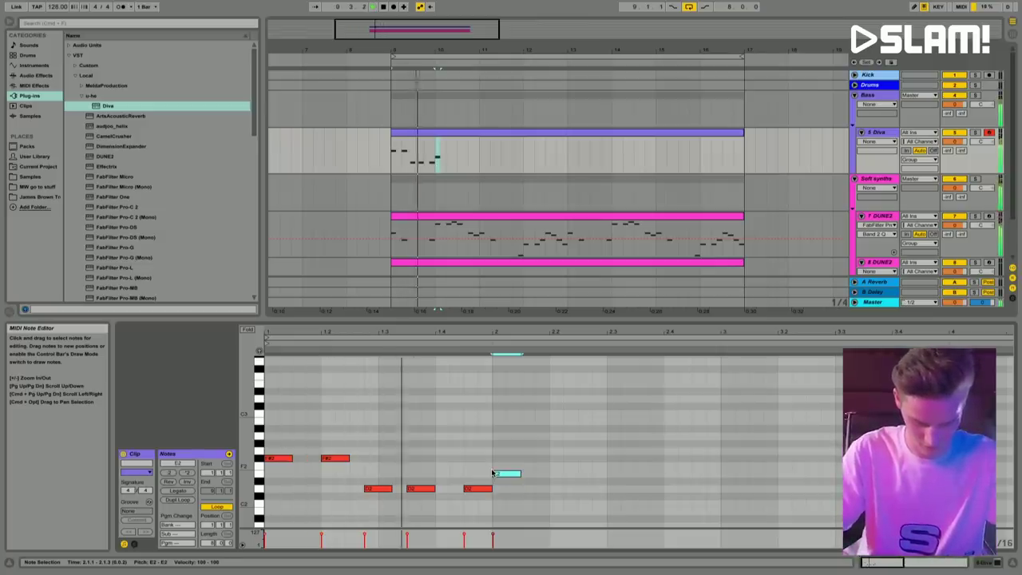
pyautogui.click(535, 489)
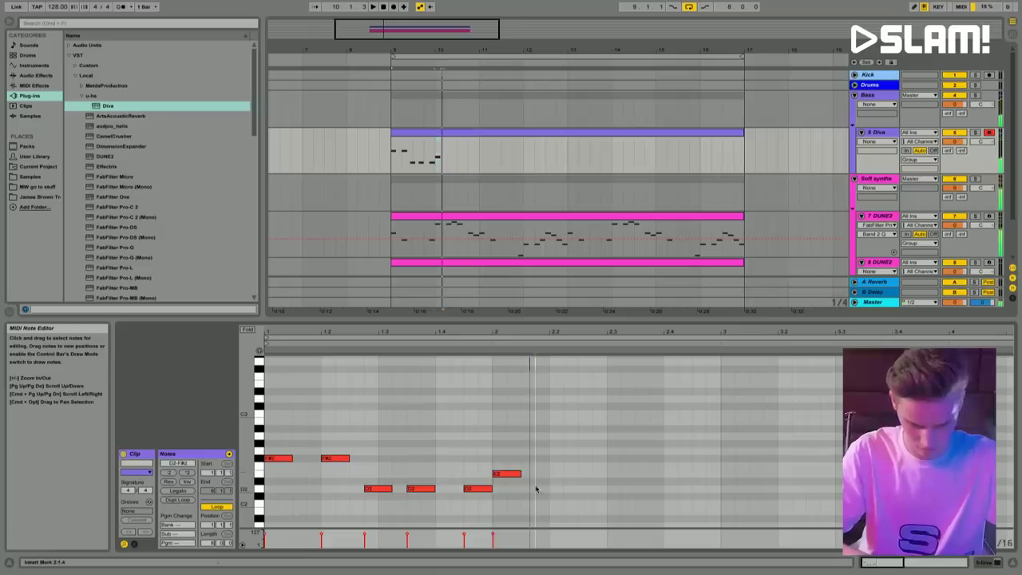
pyautogui.hotkey('ctrl', 'd')
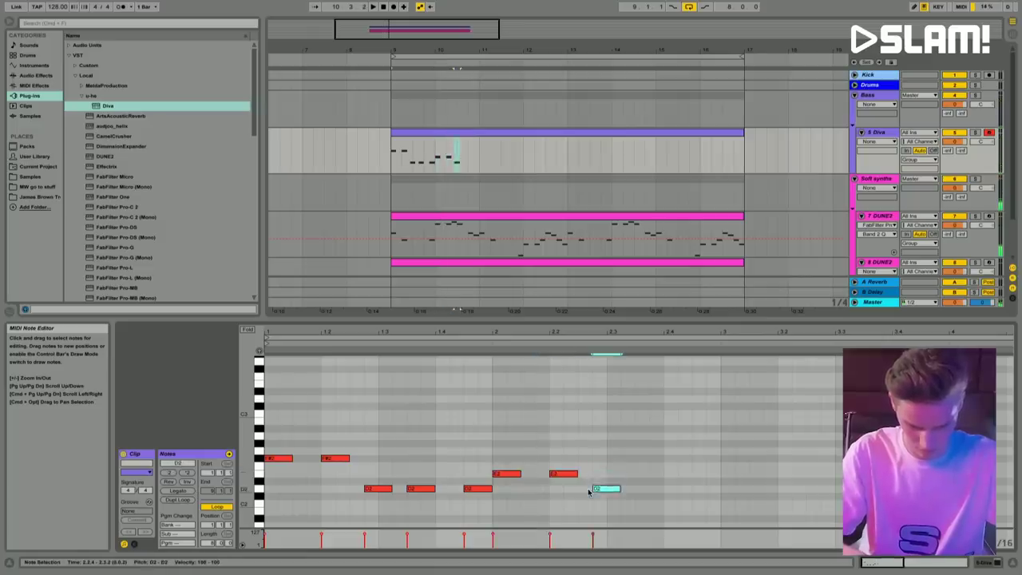
# Step: Finish the two-bar bass pattern with three short B1 notes at 2.2.4, 2.3.3 and 2.4.3
pyautogui.click(639, 506)
pyautogui.hotkey('ctrl', 'v')
pyautogui.moveTo(588, 496); pyautogui.dragTo(680, 511)
pyautogui.press('Down')
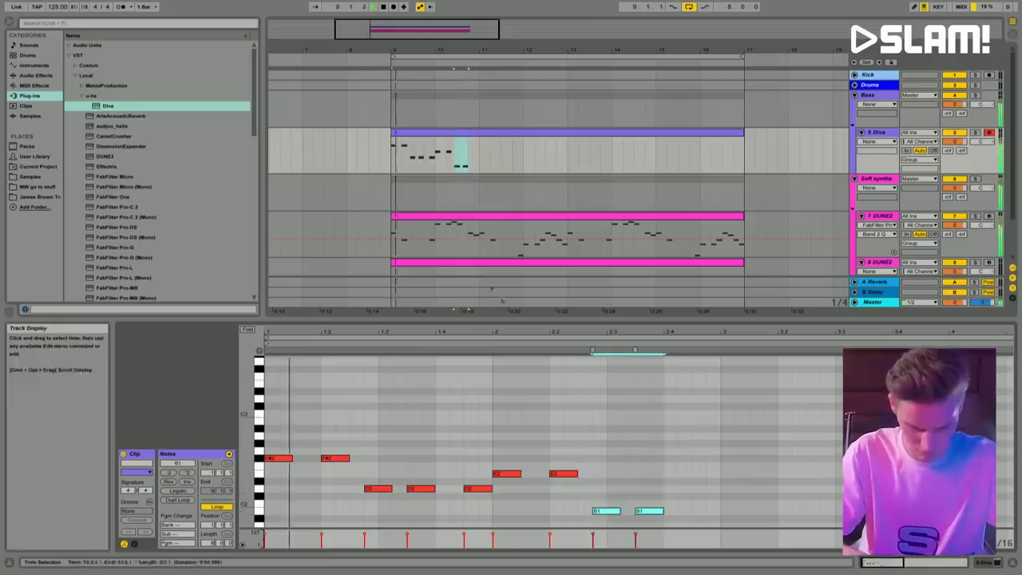
pyautogui.click(692, 511)
pyautogui.hotkey('ctrl', 'v')
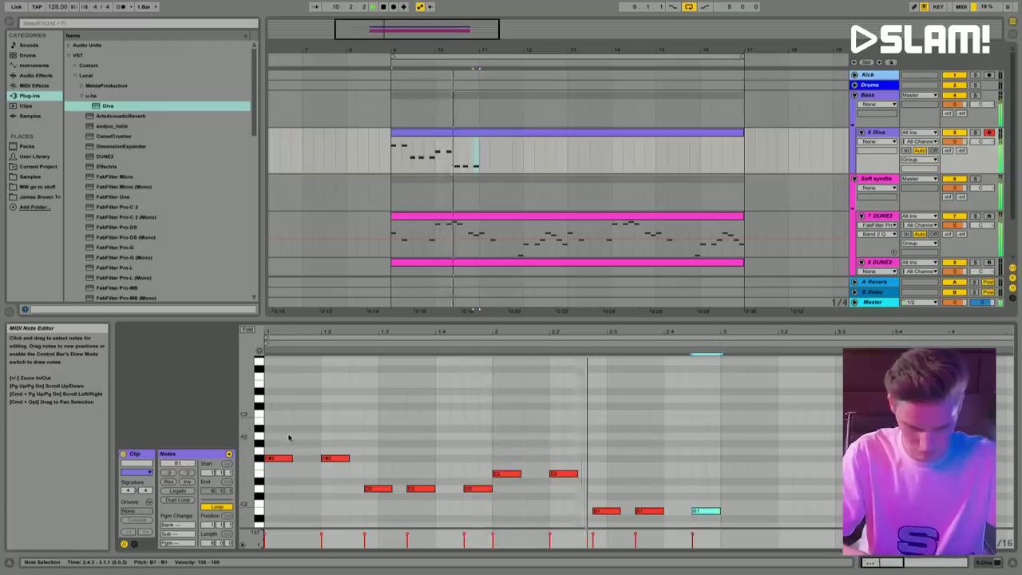
# Step: Copy the whole two-bar bass pattern and paste it at the start of bar 3
pyautogui.press('space')
pyautogui.moveTo(272, 432); pyautogui.dragTo(678, 507)
pyautogui.hotkey('ctrl', 'c')
pyautogui.click(721, 484)
pyautogui.hotkey('ctrl', 'v')
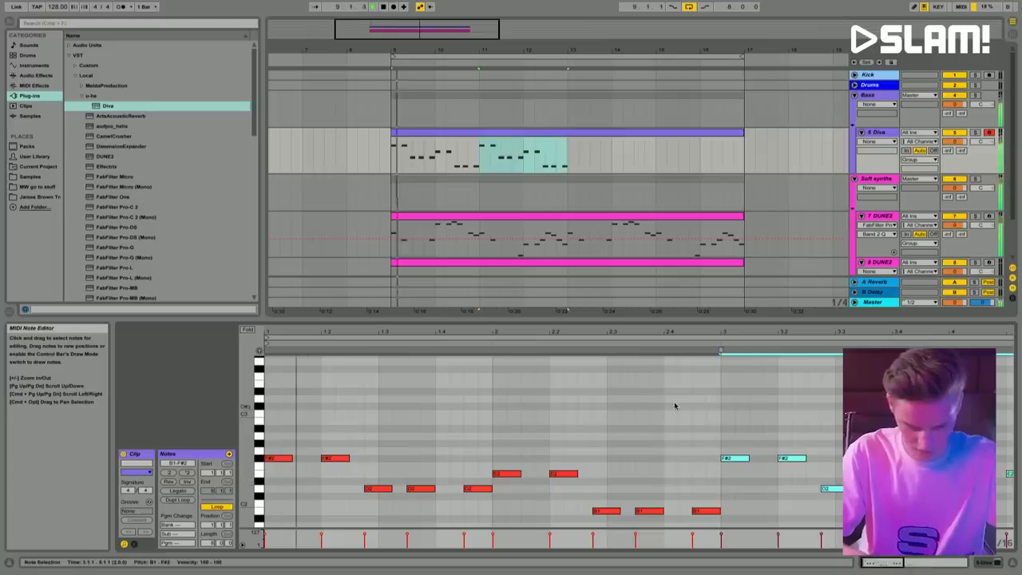
# Step: Raise the three B1 notes at the end of bar 4 to F#2
pyautogui.press('-')
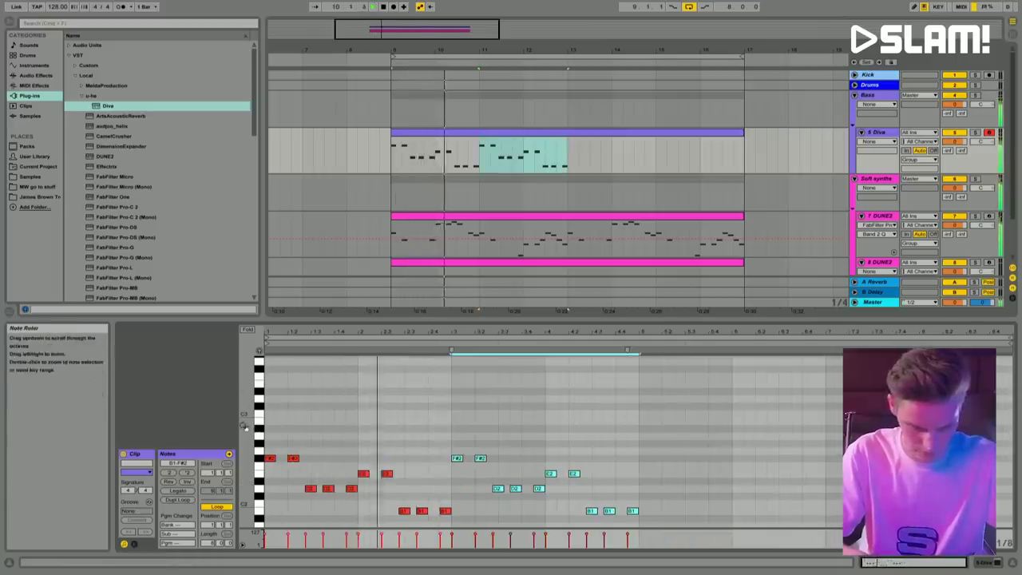
pyautogui.scroll(-3, 244, 426)
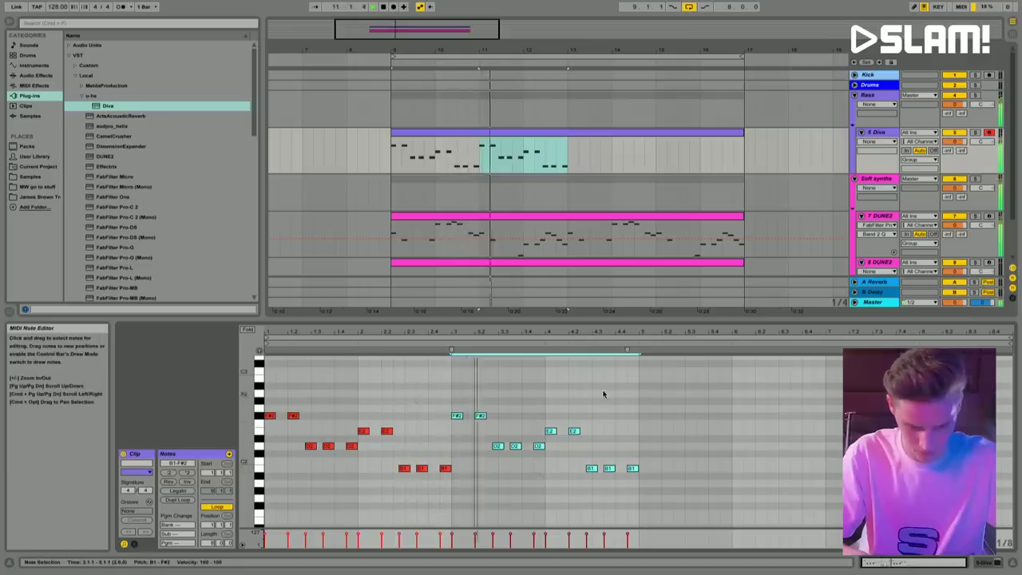
pyautogui.moveTo(585, 457); pyautogui.dragTo(673, 479)
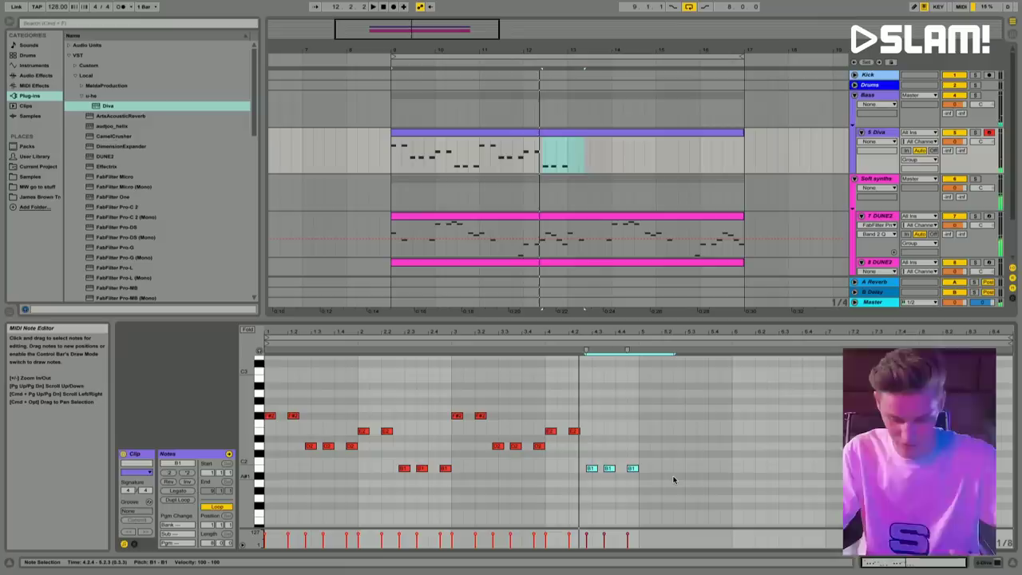
pyautogui.press('Up')
pyautogui.press('Up')
pyautogui.press('Up')
pyautogui.press('Up')
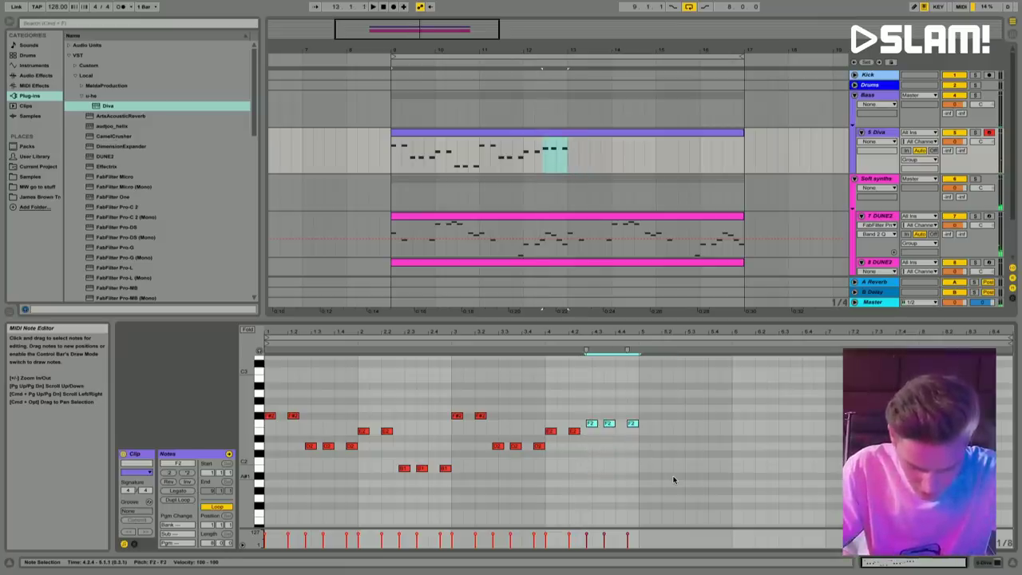
pyautogui.moveTo(587, 417); pyautogui.dragTo(708, 464)
pyautogui.press('Up')
# Step: Duplicate all notes of the four-bar bass pattern over bars 5 to 8 of the Diva clip
pyautogui.click(477, 155)
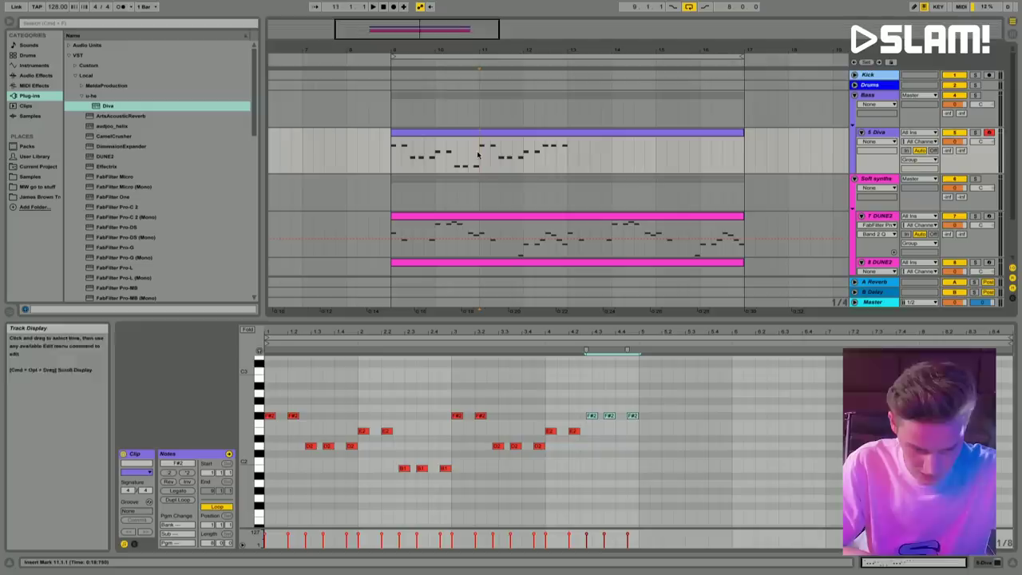
pyautogui.click(413, 133)
pyautogui.click(632, 495)
pyautogui.press('super+a')
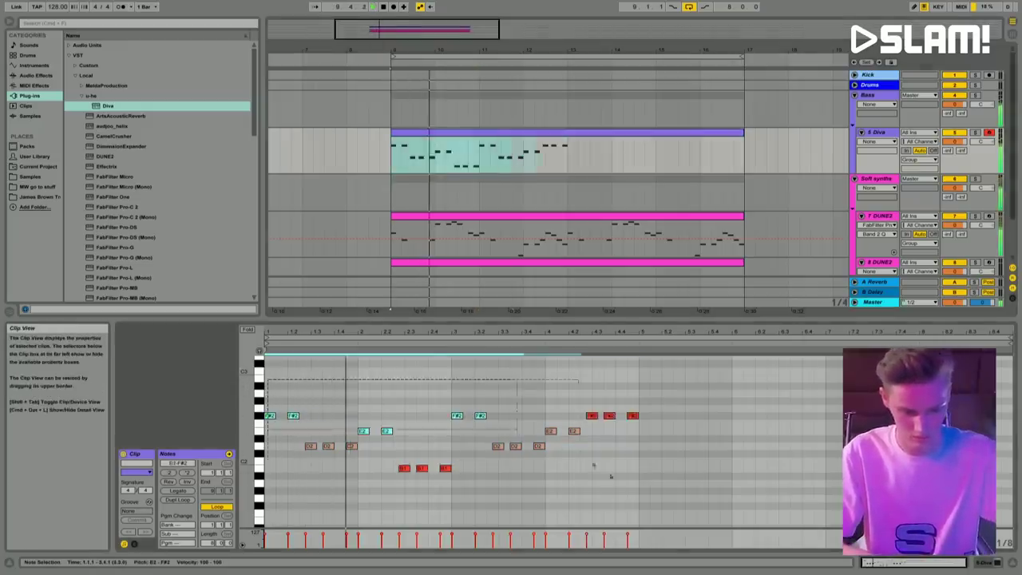
pyautogui.press('super+d')
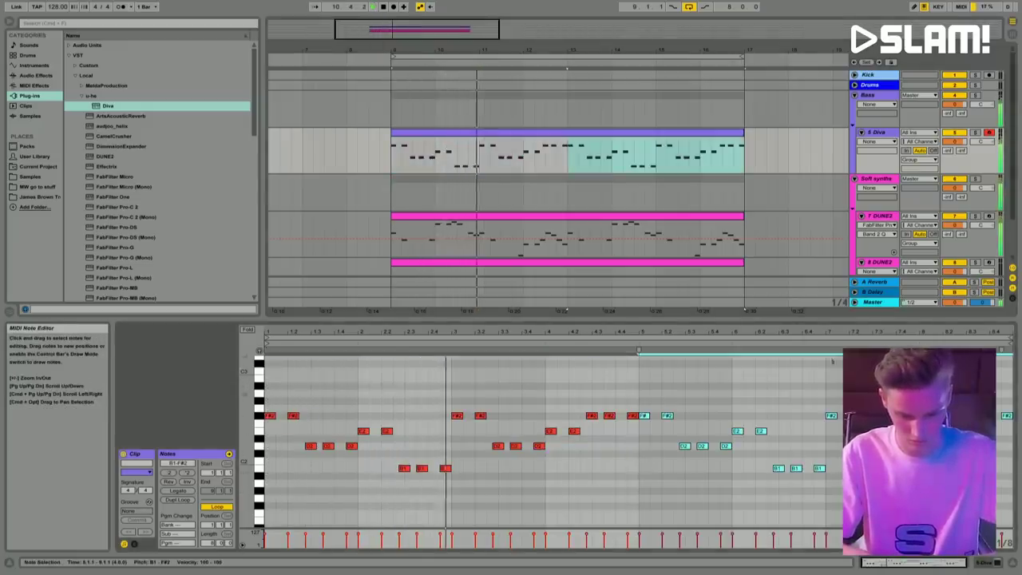
# Step: Insert FabFilter Pro-Q 2 after Diva, add and adjust an EQ band, and close the plug-in window
pyautogui.hotkey('shift', 'Tab')
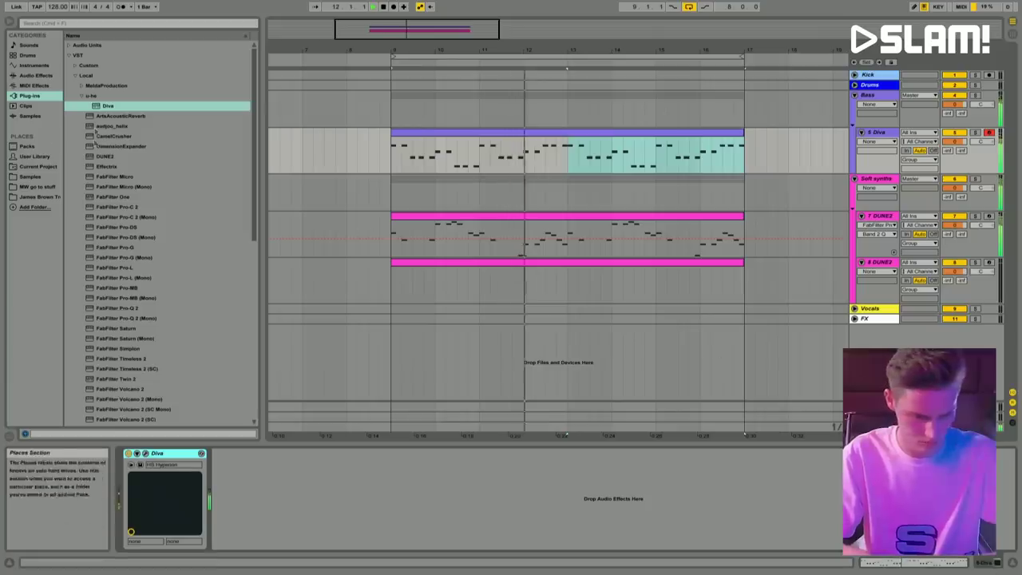
pyautogui.moveTo(116, 308); pyautogui.dragTo(292, 498)
pyautogui.doubleClick(603, 250)
pyautogui.moveTo(603, 250); pyautogui.dragTo(394, 246)
pyautogui.click(184, 144)
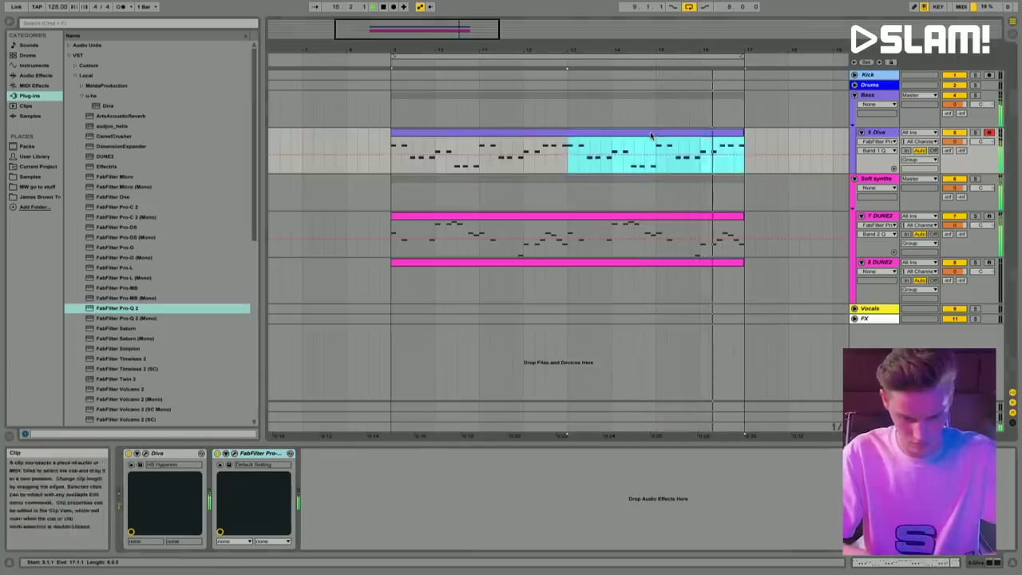
# Step: Copy all notes from the Diva bass clip into the empty clip on the second DUNE2 track
pyautogui.click(879, 262)
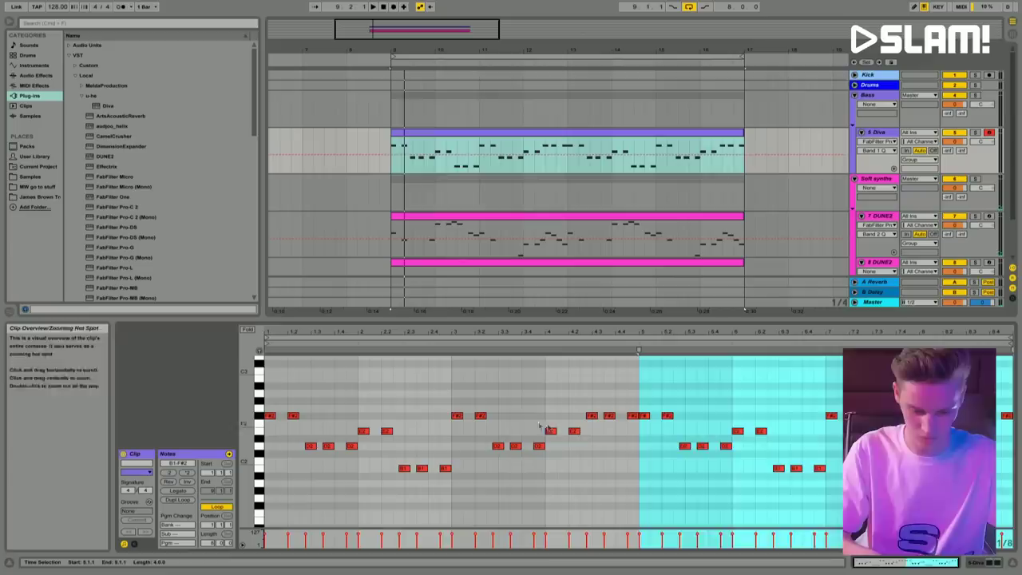
pyautogui.click(520, 411)
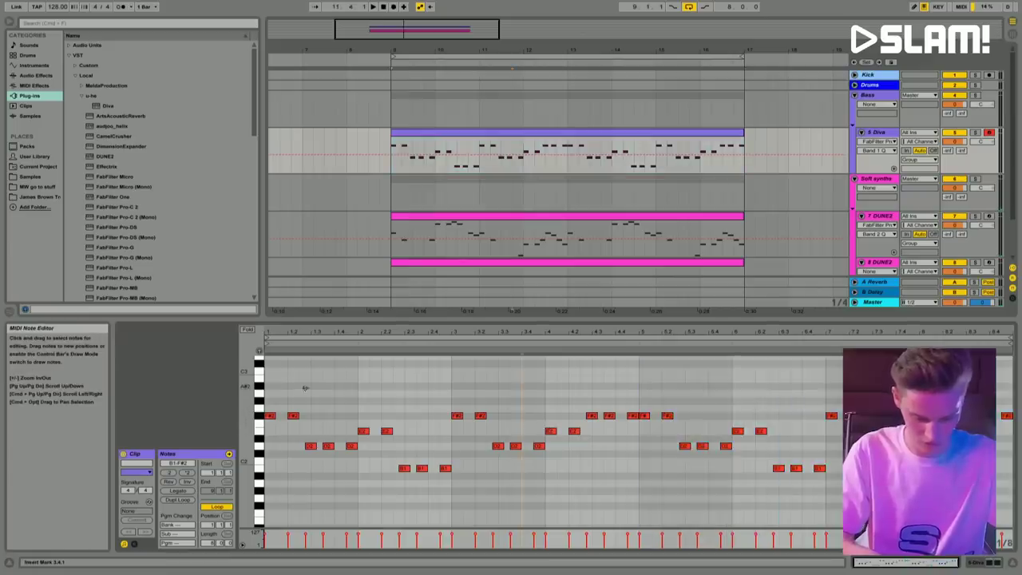
pyautogui.press('super+a')
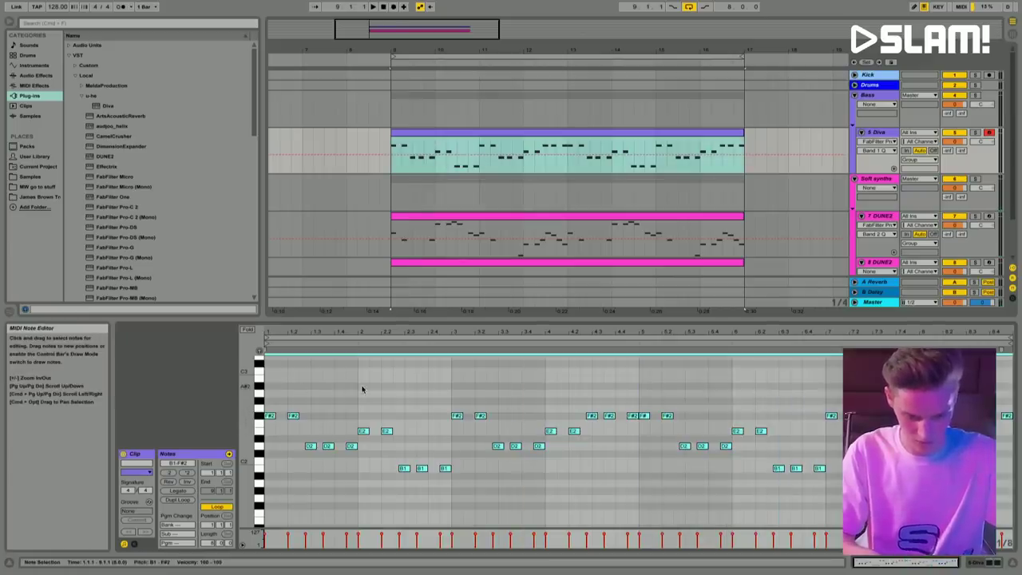
pyautogui.click(491, 265)
pyautogui.press('super+v')
# Step: Delete the repeated notes and everything from bar 5 onward, keeping the first note of each group in the DUNE2 clip
pyautogui.click(291, 429)
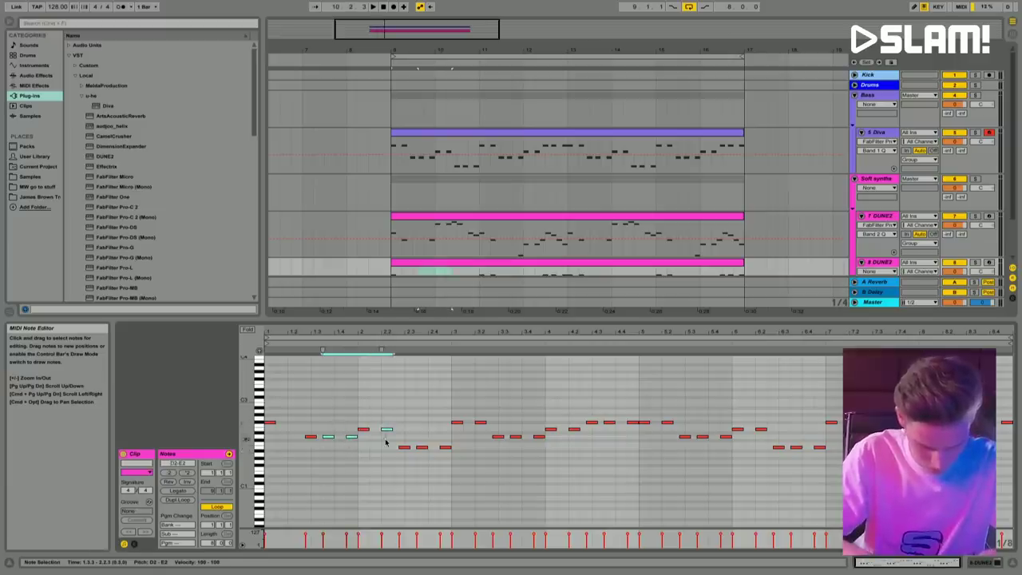
pyautogui.moveTo(415, 440); pyautogui.dragTo(445, 461)
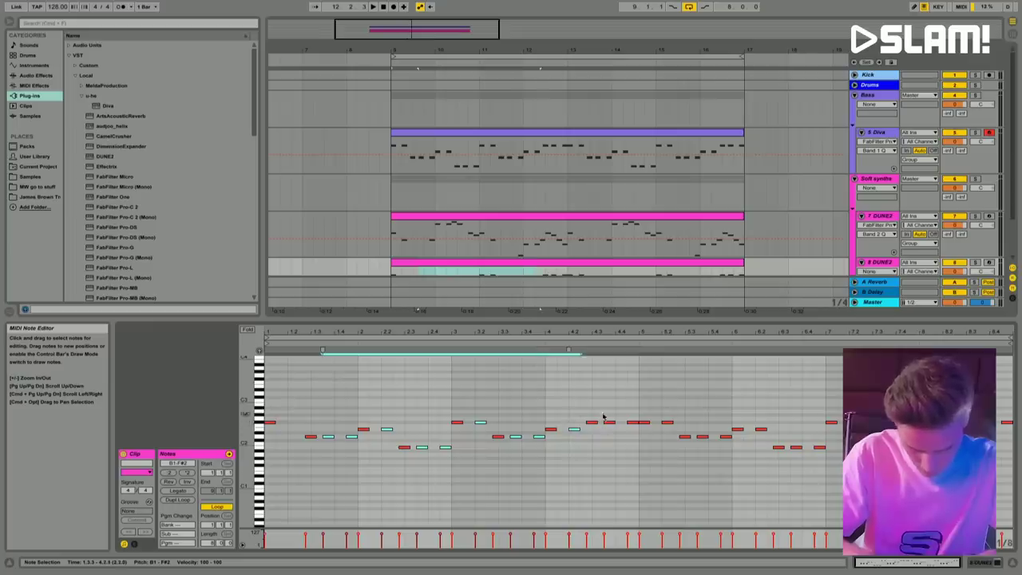
pyautogui.moveTo(639, 437); pyautogui.dragTo(830, 484)
pyautogui.press('Delete')
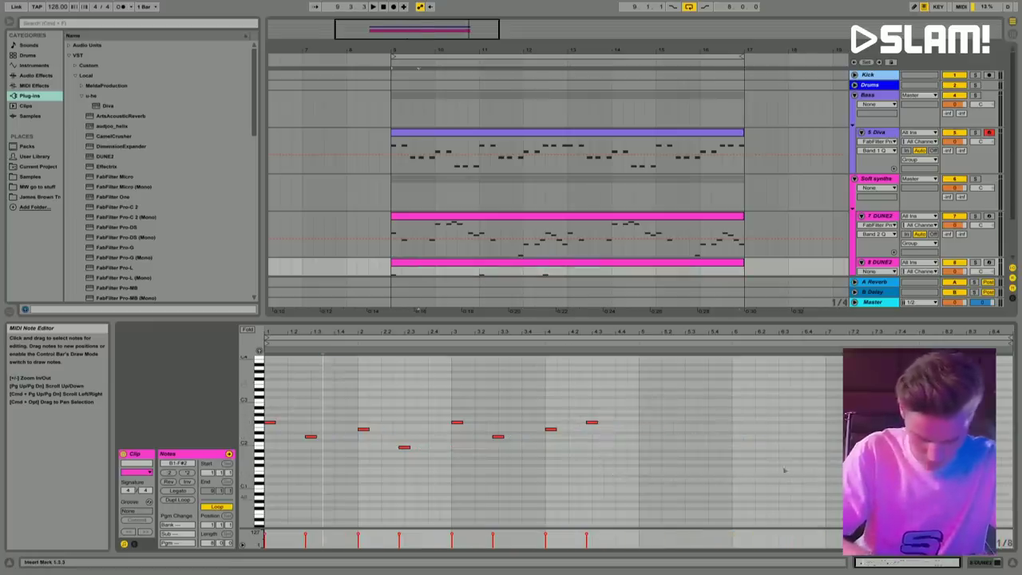
# Step: Apply Legato to the remaining DUNE2 notes and shorten the last F#2 note to end at 5.1.1
pyautogui.hotkey('ctrl', 'a')
pyautogui.click(182, 491)
pyautogui.click(369, 474)
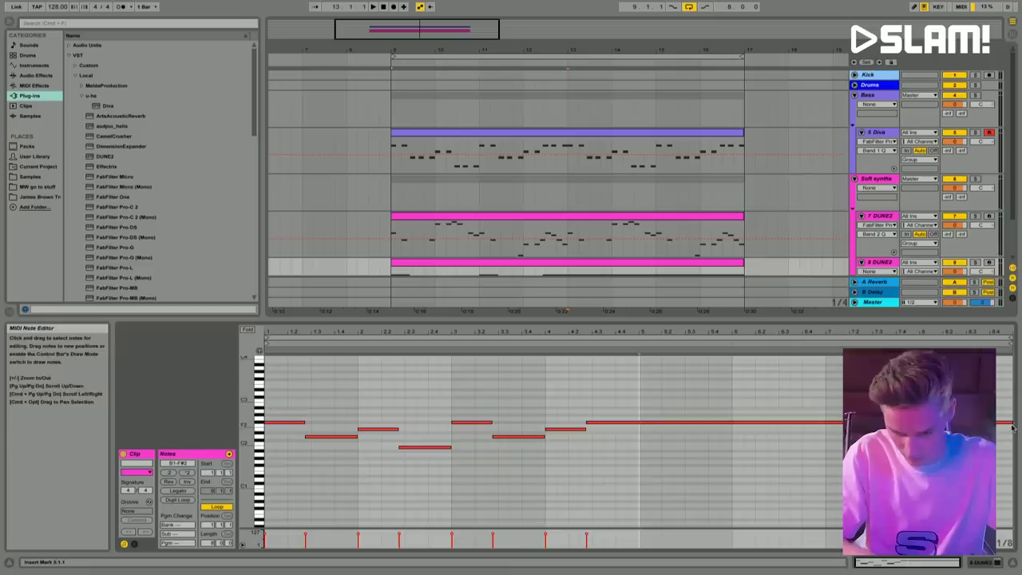
pyautogui.moveTo(1011, 424); pyautogui.dragTo(662, 422)
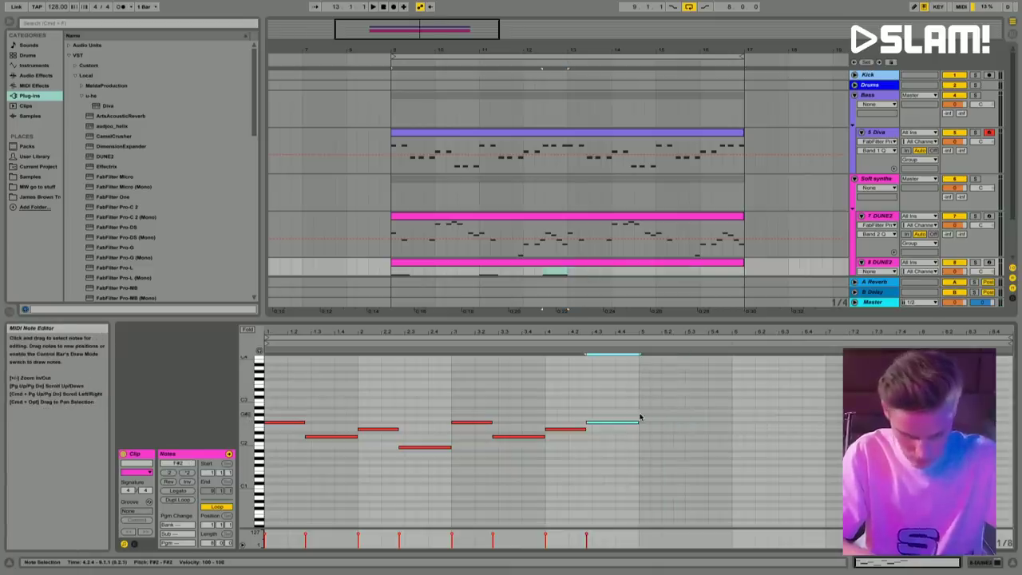
# Step: Duplicate the four-bar DUNE2 pattern over bars 5 to 8 and play it back with the track soloed
pyautogui.press('super+a')
pyautogui.press('super+d')
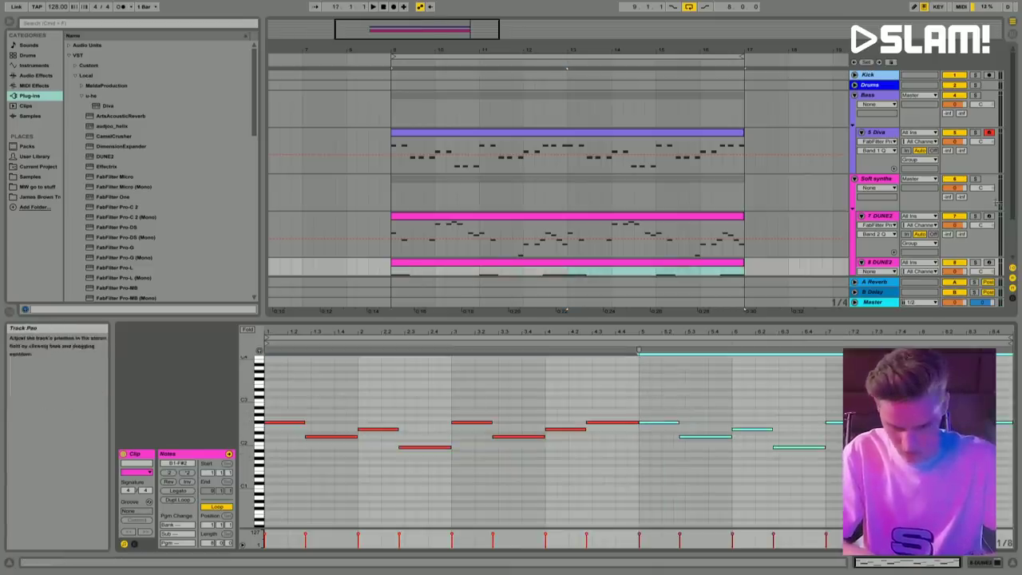
pyautogui.press('space')
pyautogui.scroll(-2, 571, 199)
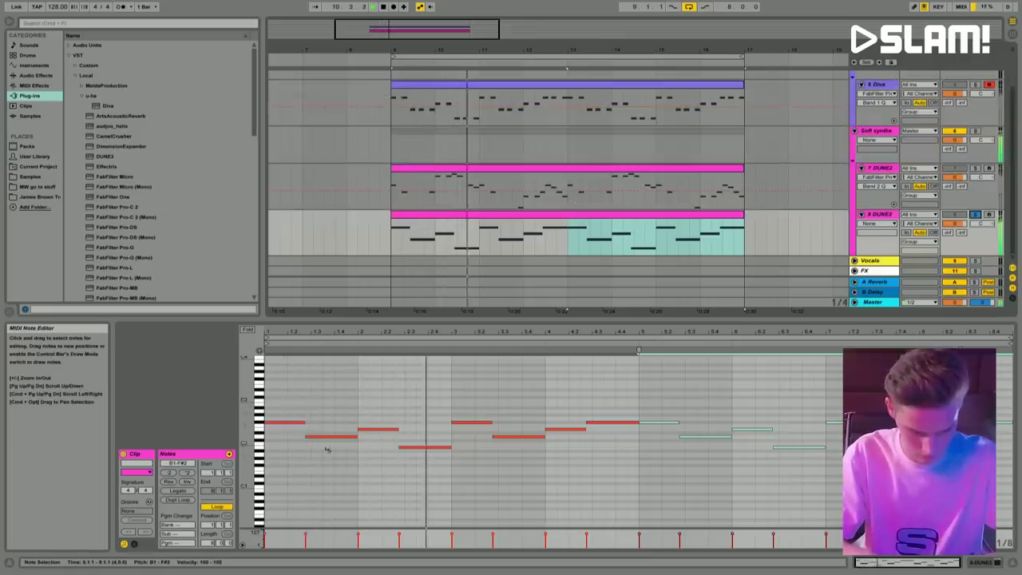
# Step: Adjust the note boundaries in bars 1 and 2 of the second DUNE2 clip so each note lasts half a bar
pyautogui.moveTo(308, 439); pyautogui.dragTo(315, 422)
pyautogui.press('space')
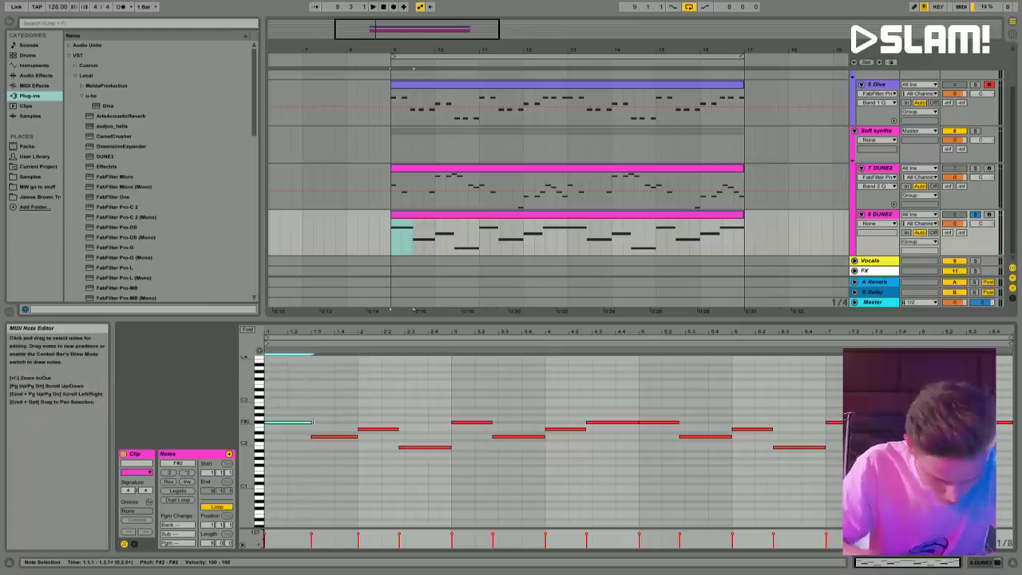
pyautogui.click(400, 447)
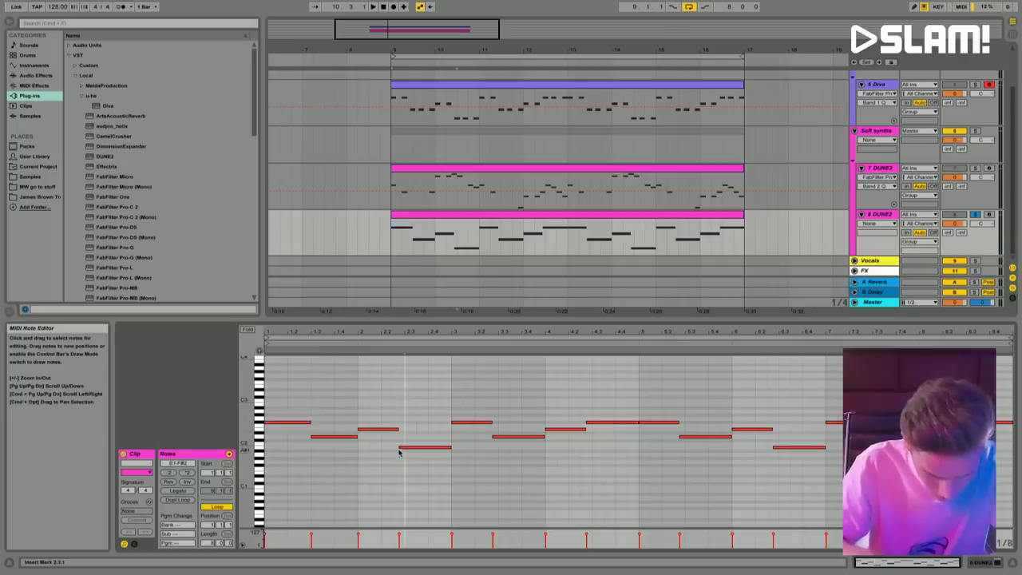
pyautogui.moveTo(357, 429); pyautogui.dragTo(409, 428)
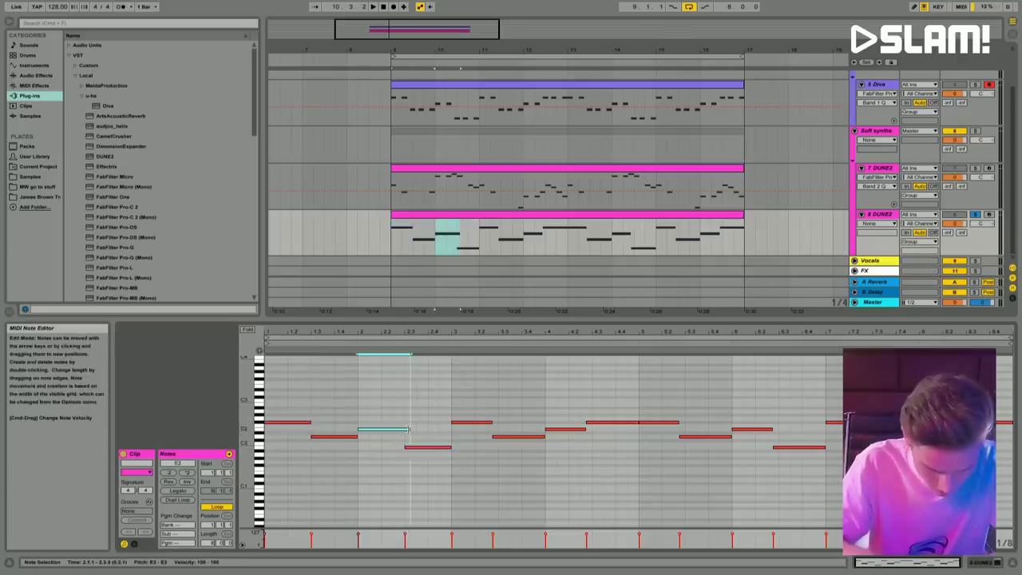
pyautogui.press('space')
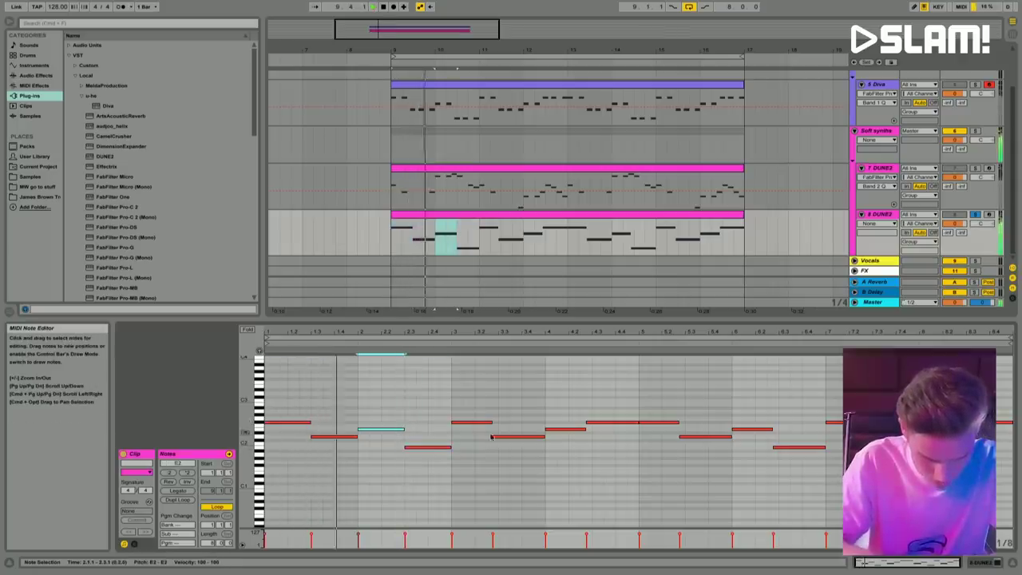
# Step: Adjust the note boundaries in bars 3 and 4 so the notes change at 3.3 and 4.3
pyautogui.click(492, 437)
pyautogui.click(472, 421)
pyautogui.moveTo(495, 421); pyautogui.dragTo(501, 422)
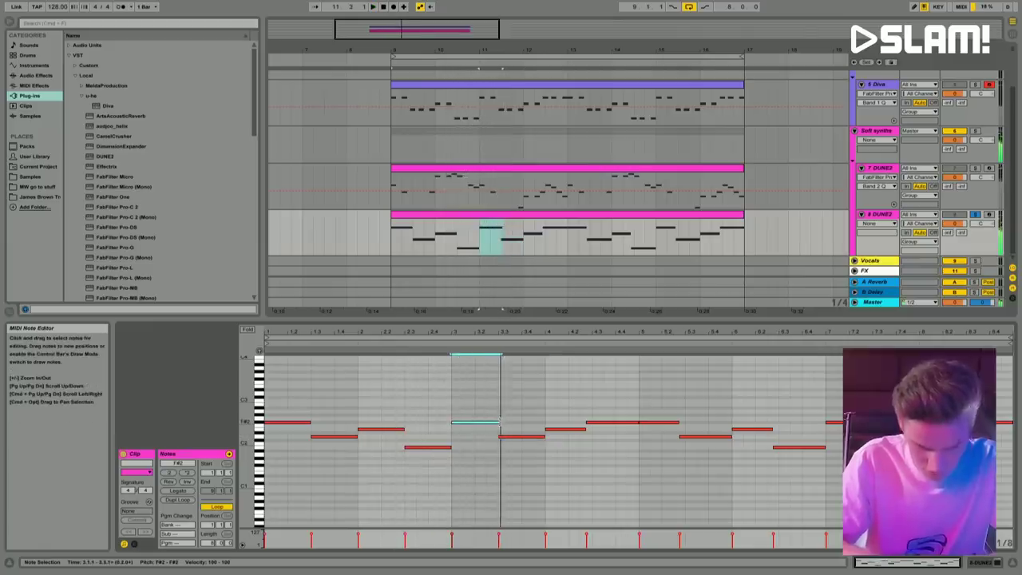
pyautogui.moveTo(586, 428); pyautogui.dragTo(591, 429)
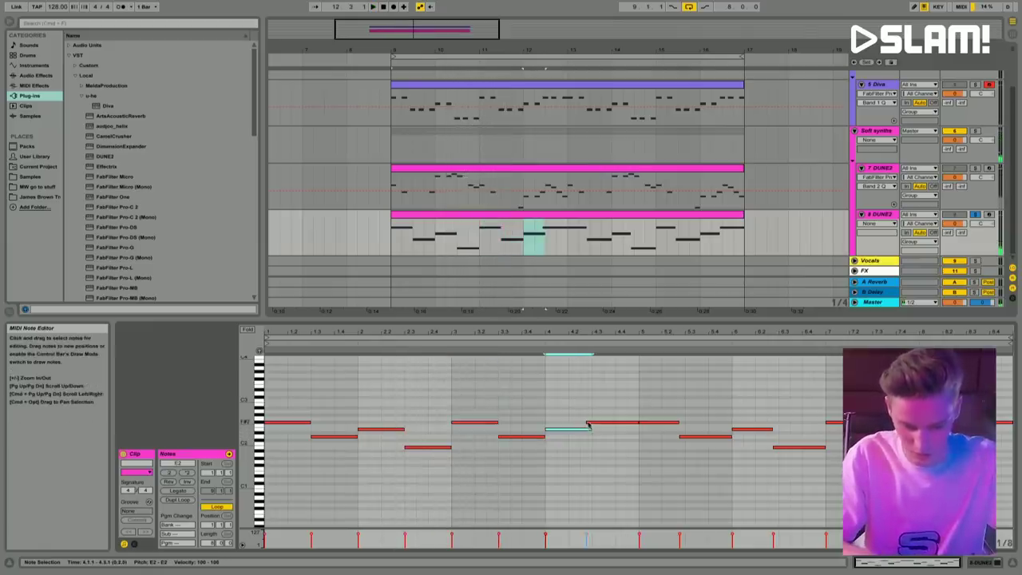
pyautogui.click(591, 423)
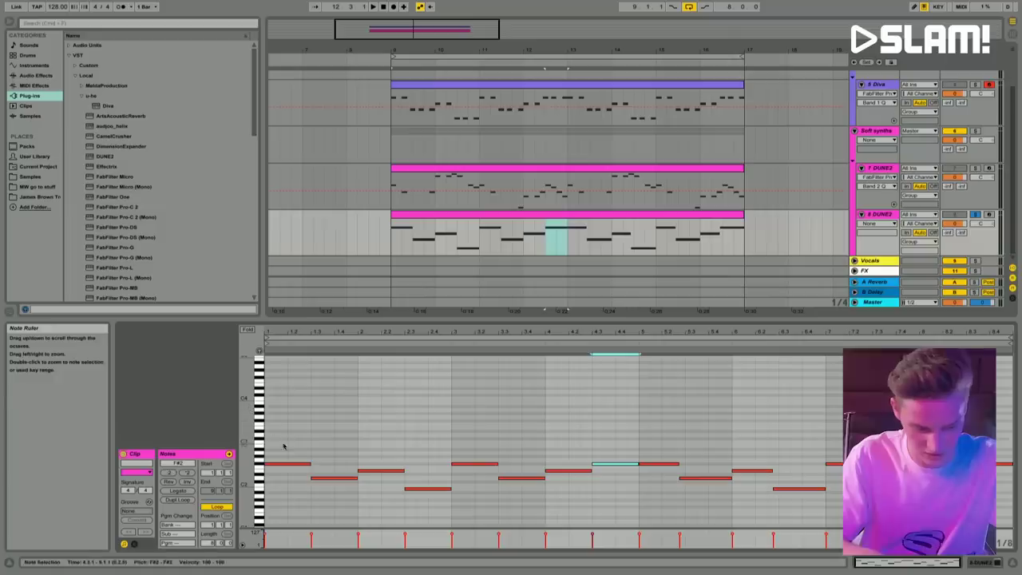
# Step: Build a chord on the first F#2 note by stacking copies at C#3, F#3 and A3 above it
pyautogui.click(283, 447)
pyautogui.click(284, 463)
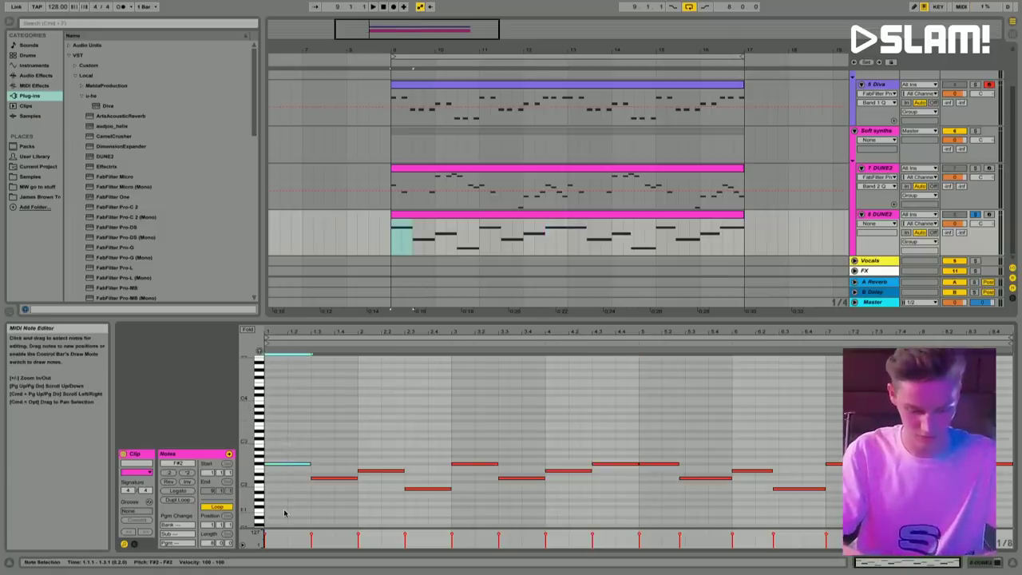
pyautogui.hotkey('shift', 'Up')
pyautogui.hotkey('ctrl', 'c')
pyautogui.hotkey('ctrl', 'v')
pyautogui.press('Up')
pyautogui.press('Up')
pyautogui.press('Up')
pyautogui.press('space')
pyautogui.click(296, 463)
pyautogui.press('space')
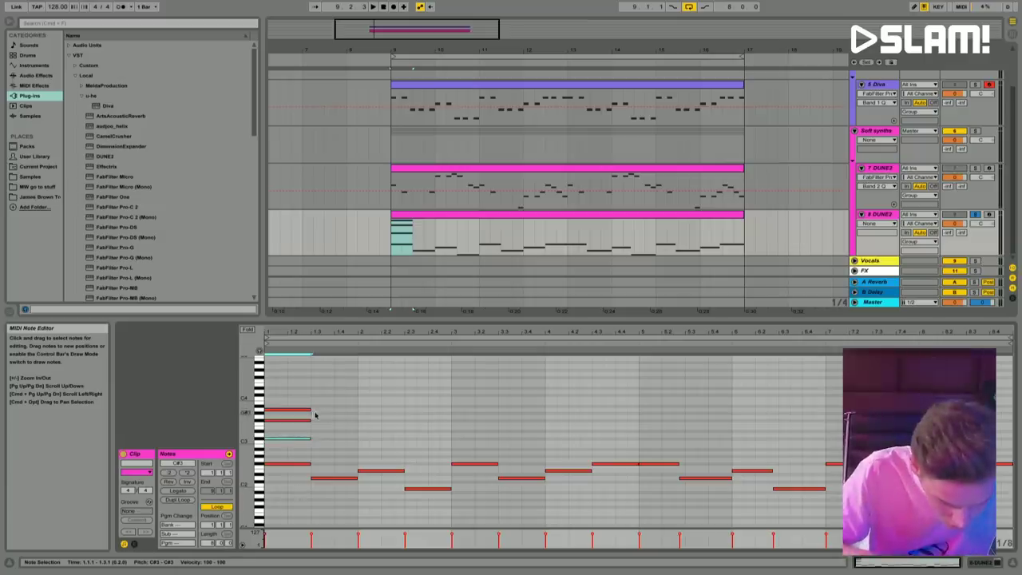
# Step: Stack chord notes above the next three bass notes through bar 2, placing F#2, B2 and D3 over the B1 note
pyautogui.press('space')
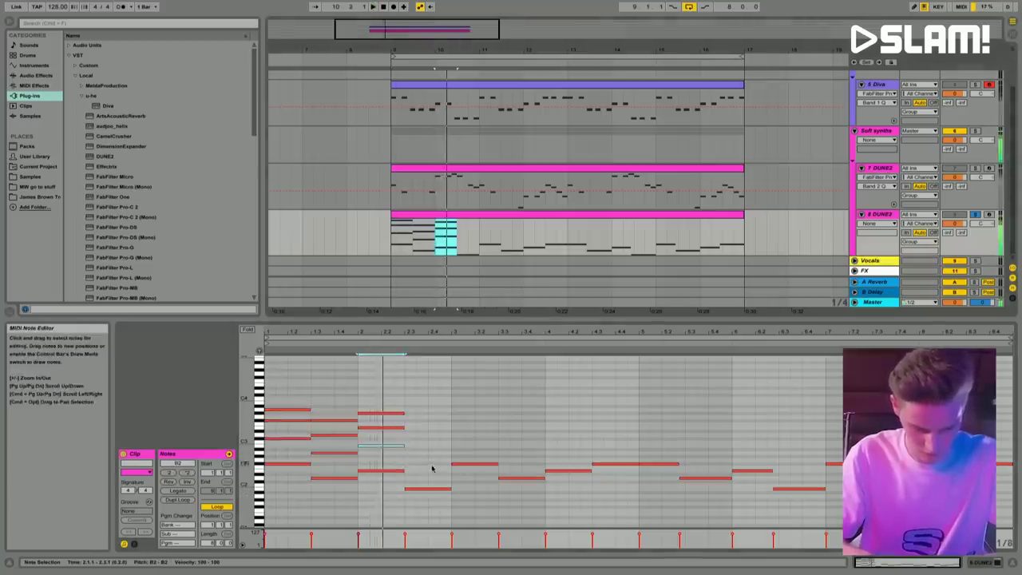
pyautogui.click(428, 489)
pyautogui.press('space')
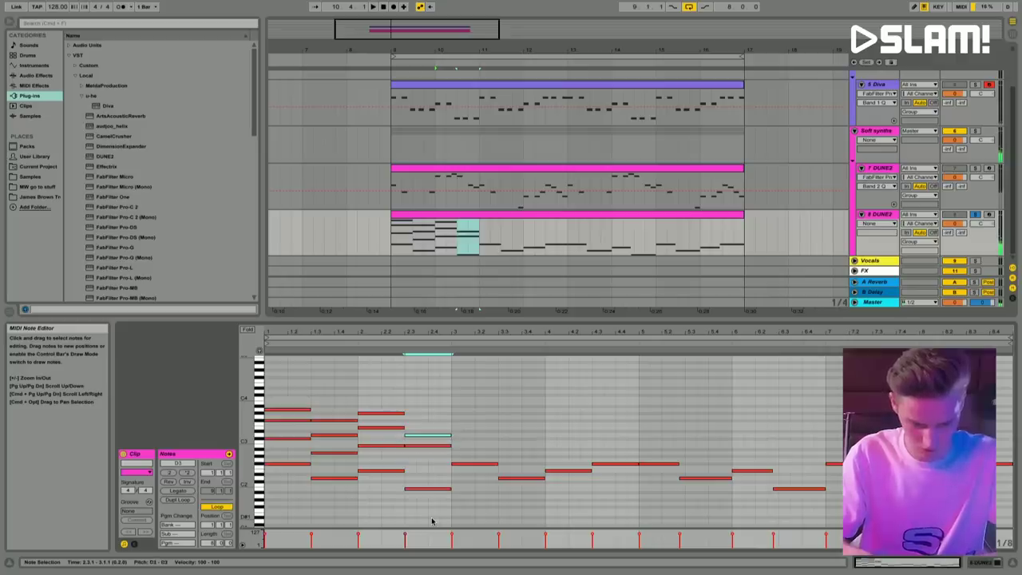
pyautogui.click(428, 489)
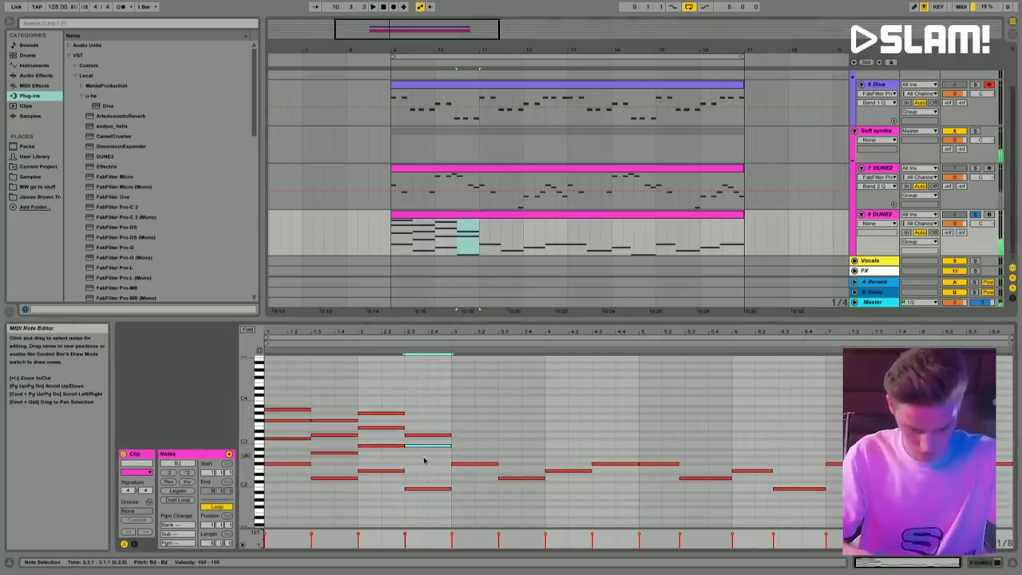
pyautogui.press('space')
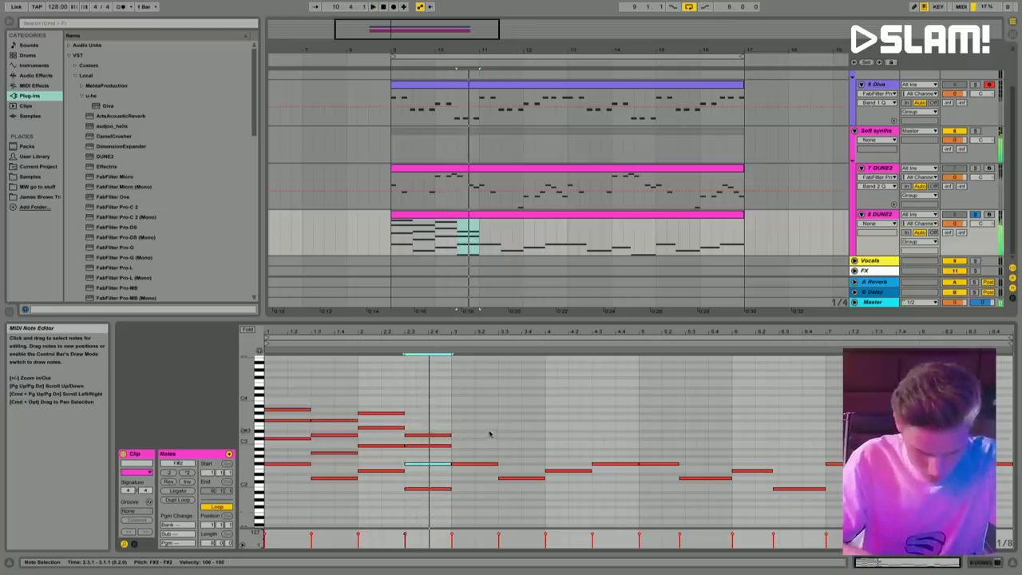
# Step: Transpose all notes in the second DUNE2 clip up one octave
pyautogui.click(333, 398)
pyautogui.hotkey('ctrl', 'a')
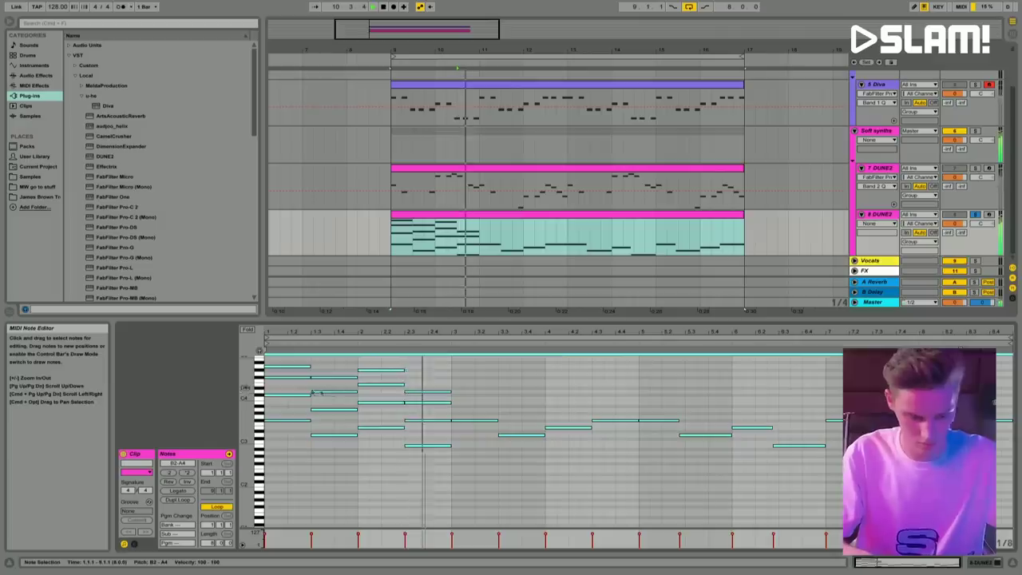
pyautogui.scroll(3, 246, 421)
# Step: Duplicate the first three chords to start at bar 3 and copy the opening chord to 4.3
pyautogui.click(301, 414)
pyautogui.moveTo(268, 390); pyautogui.dragTo(400, 473)
pyautogui.hotkey('ctrl', 'd')
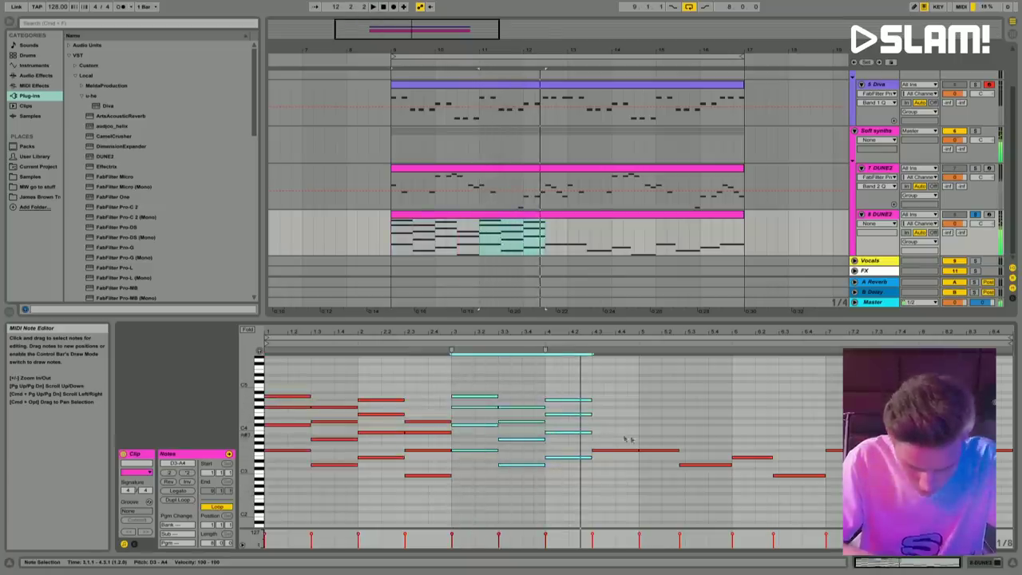
pyautogui.moveTo(461, 387); pyautogui.dragTo(476, 503)
pyautogui.hotkey('ctrl', 'd')
pyautogui.hotkey('ctrl', 'd')
pyautogui.hotkey('ctrl', 'd')
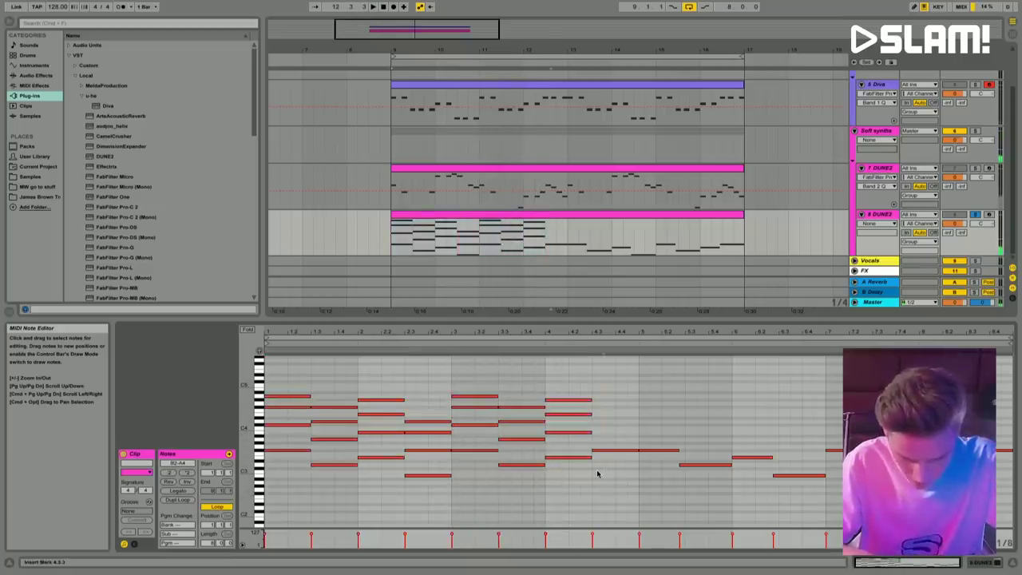
# Step: Replace the single notes from bar 5 onward with a duplicate of the four-bar chord pattern
pyautogui.moveTo(265, 349); pyautogui.dragTo(627, 488)
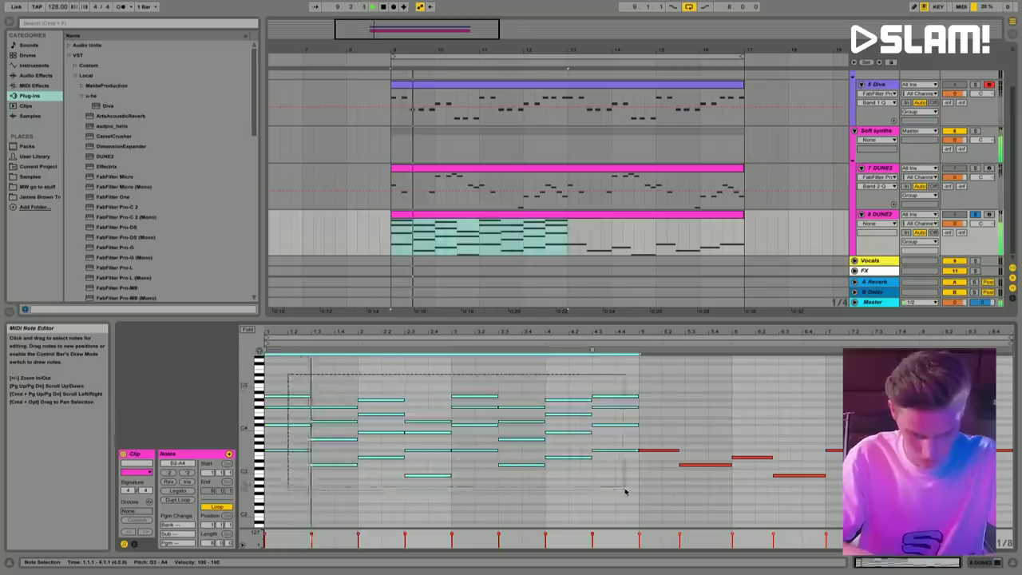
pyautogui.hotkey('ctrl', 'd')
pyautogui.press('Delete')
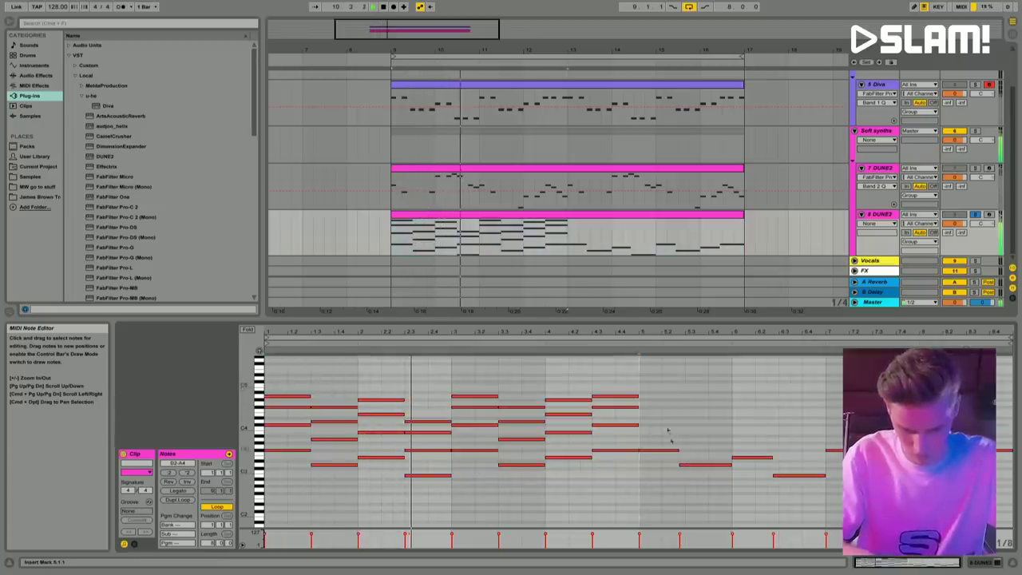
pyautogui.moveTo(655, 397); pyautogui.dragTo(998, 504)
pyautogui.press('Delete')
pyautogui.hotkey('ctrl', 'z')
pyautogui.hotkey('ctrl', 'z')
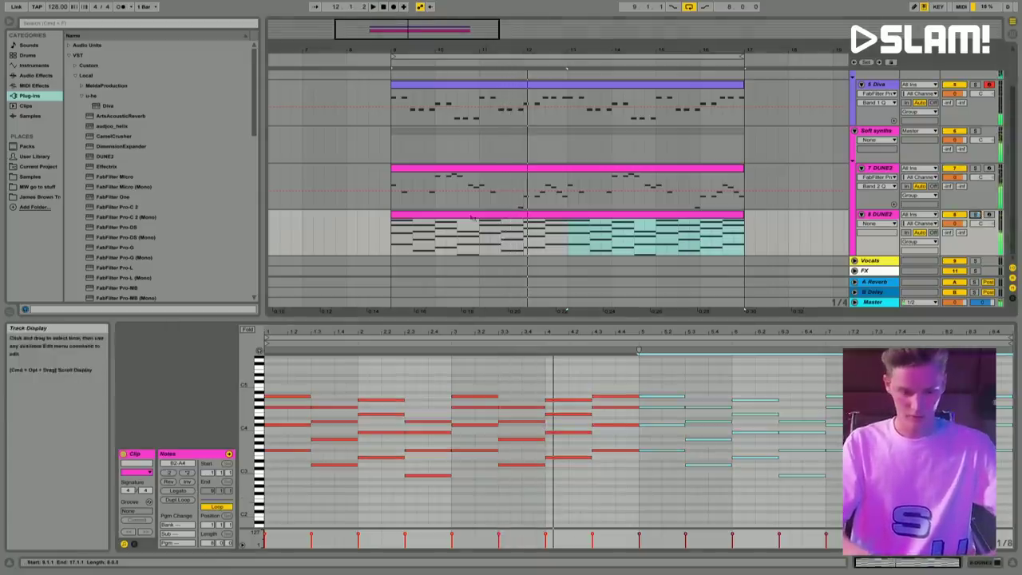
# Step: Add FabFilter Pro-Q 2 after DUNE2 on the chord track, adjust its EQ band and close the plug-in window
pyautogui.click(461, 216)
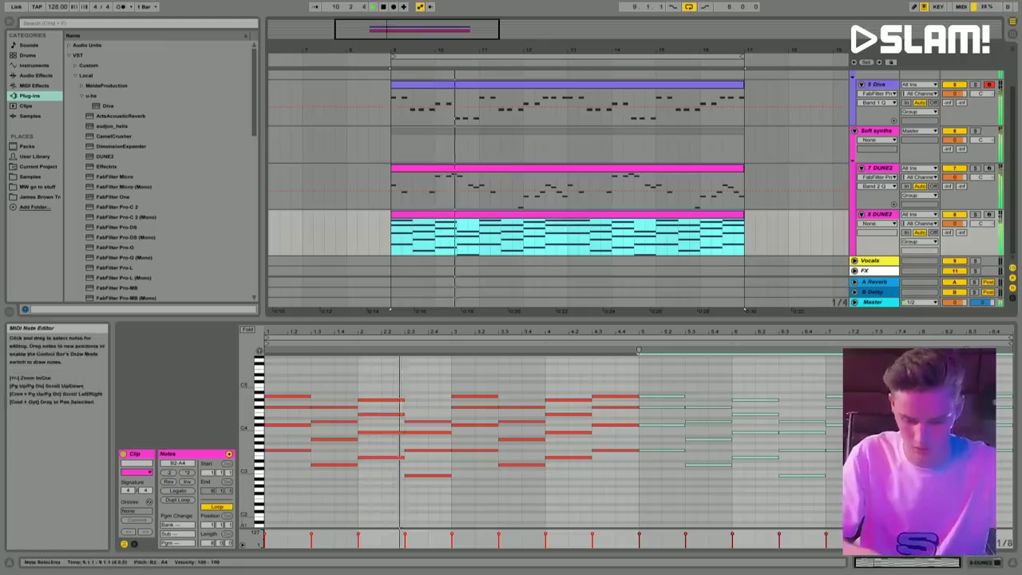
pyautogui.click(305, 315)
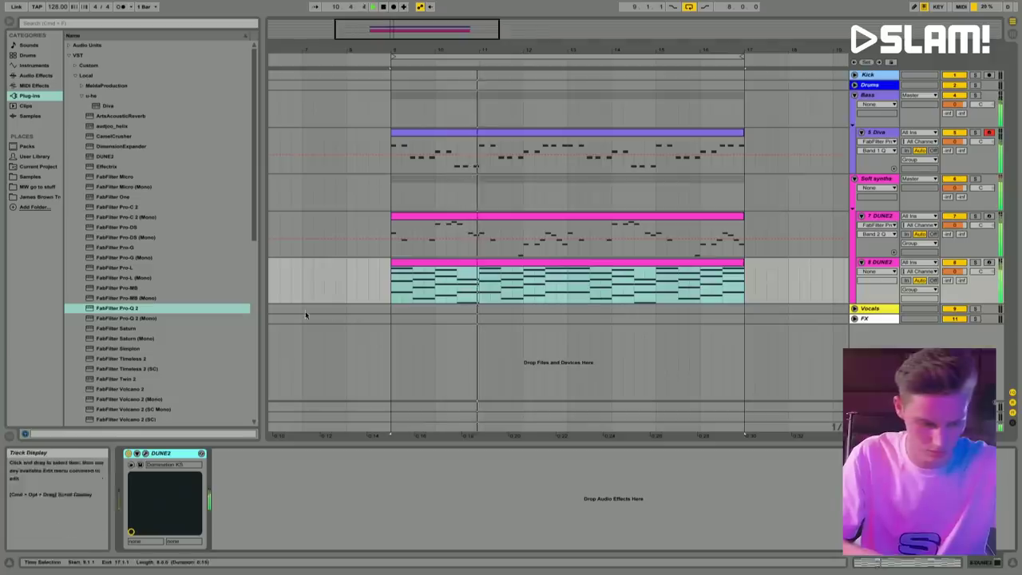
pyautogui.moveTo(117, 307); pyautogui.dragTo(303, 495)
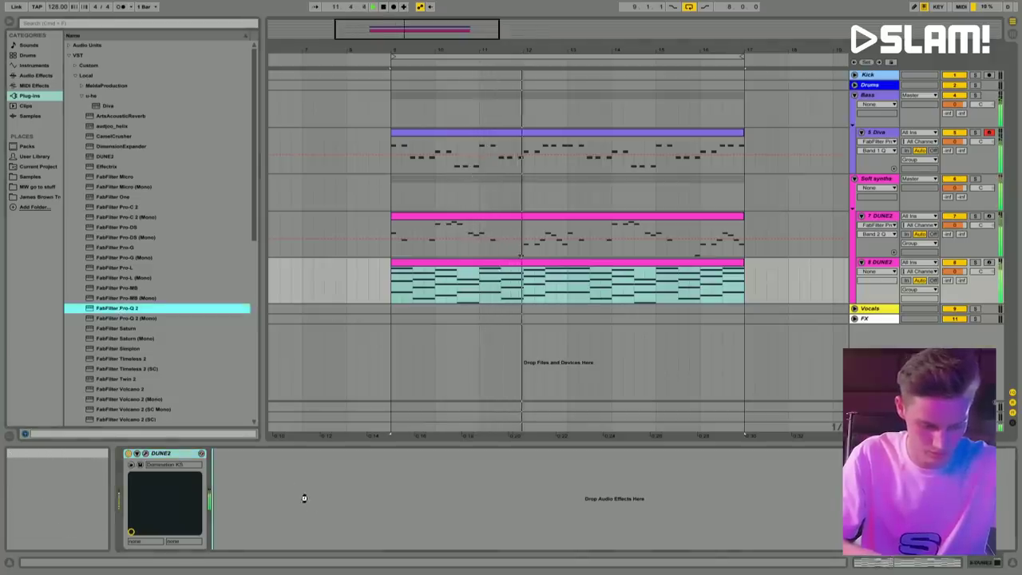
pyautogui.moveTo(596, 258); pyautogui.dragTo(504, 256)
pyautogui.click(187, 149)
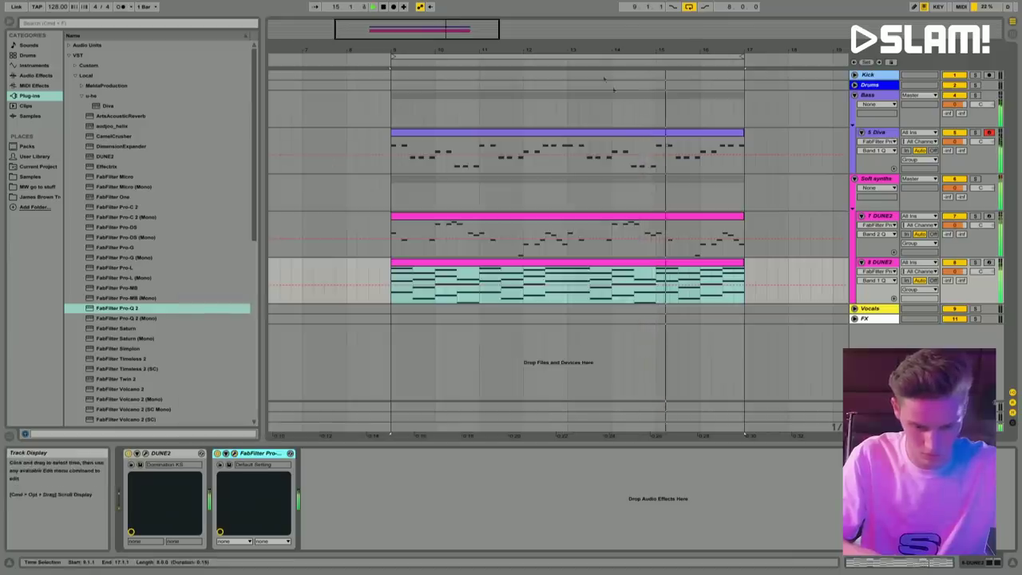
# Step: Move the DUNE2 lead clip to start at bar 17 and duplicate the Diva clip into bars 17 to 24
pyautogui.press('-')
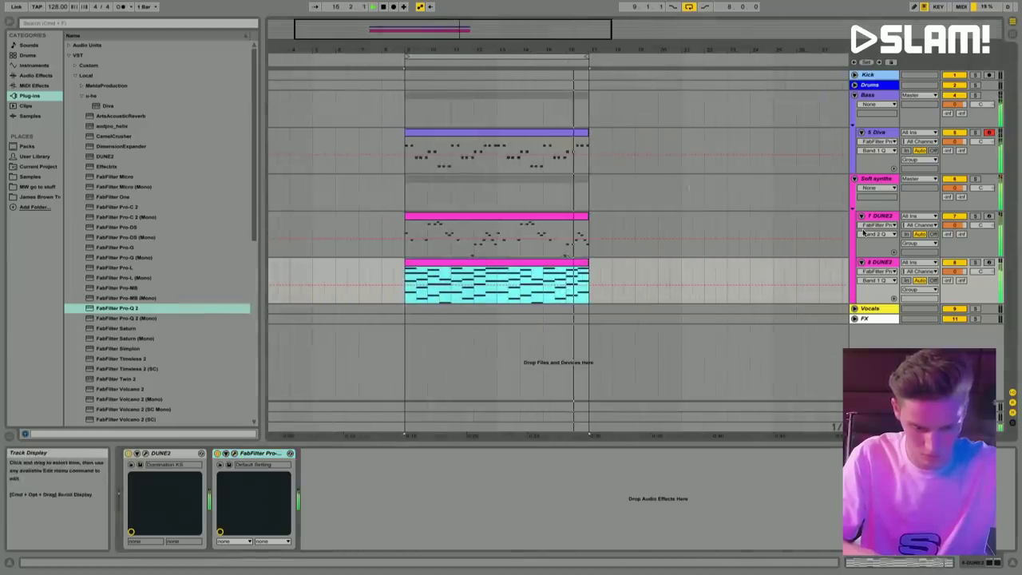
pyautogui.press('space')
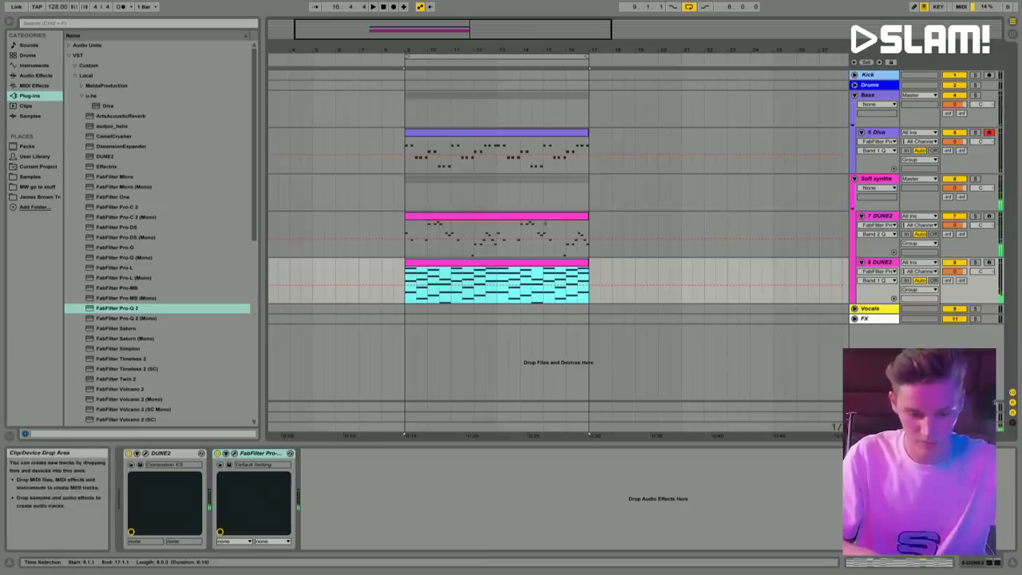
pyautogui.moveTo(464, 217); pyautogui.dragTo(645, 222)
pyautogui.click(582, 160)
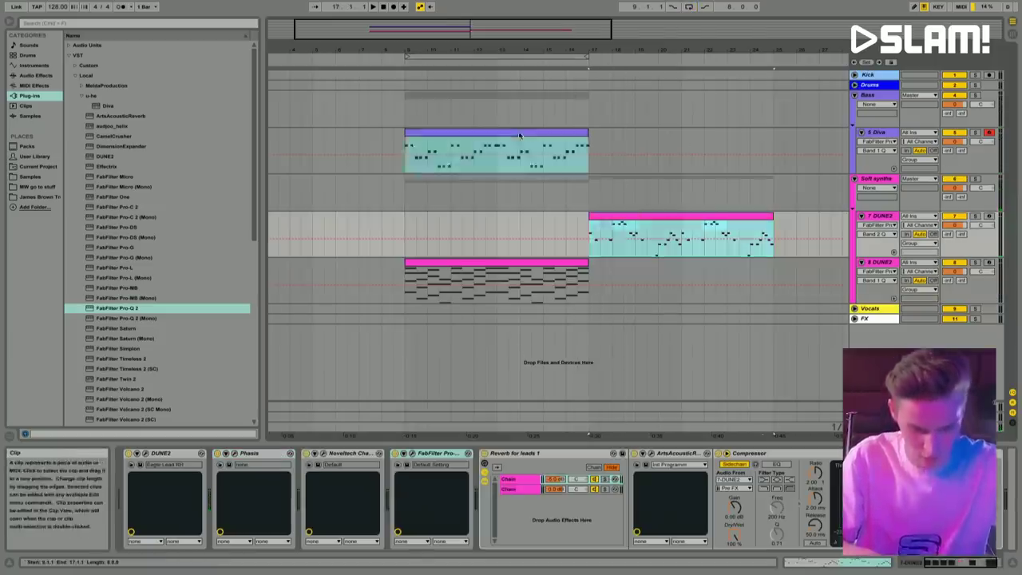
pyautogui.click(590, 165)
pyautogui.hotkey('ctrl', 'v')
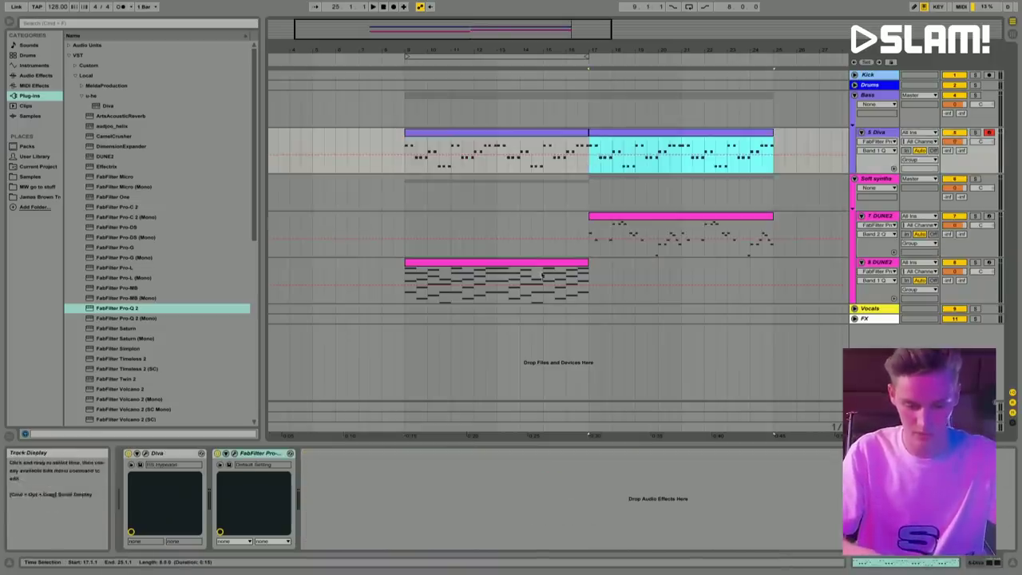
# Step: Play the arrangement from bar 9 and unfold the Vocals group
pyautogui.click(495, 281)
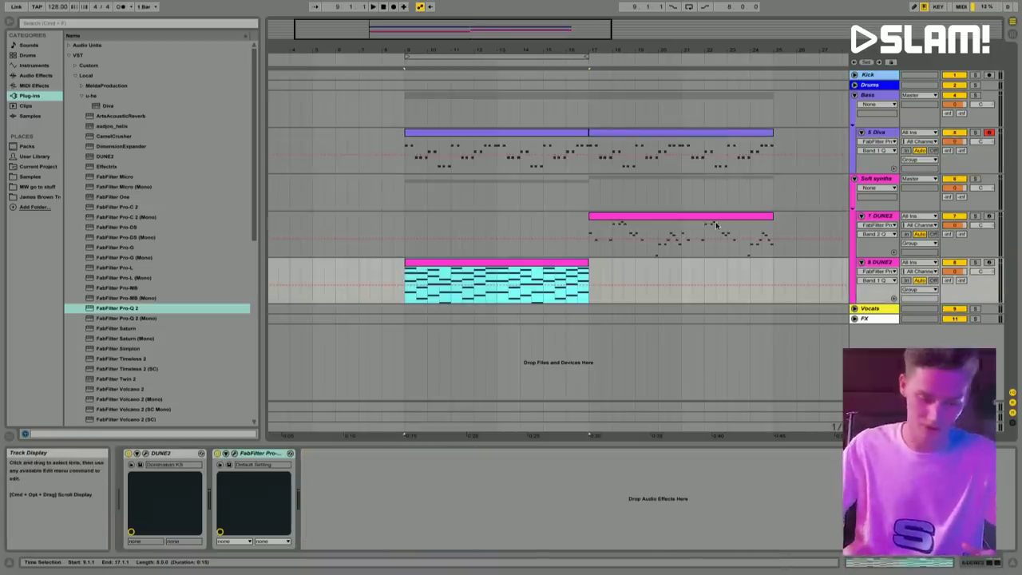
pyautogui.click(474, 193)
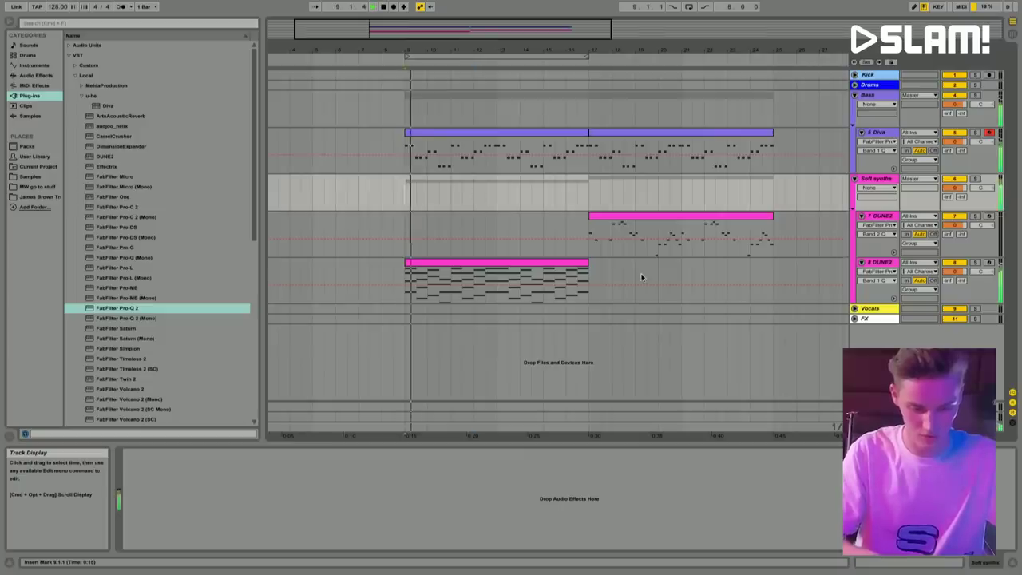
pyautogui.click(854, 308)
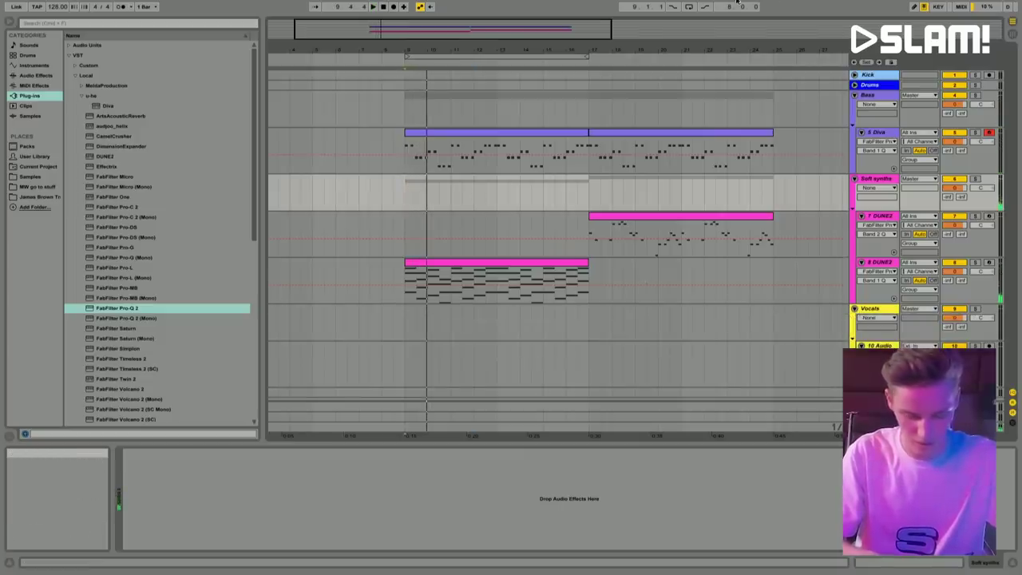
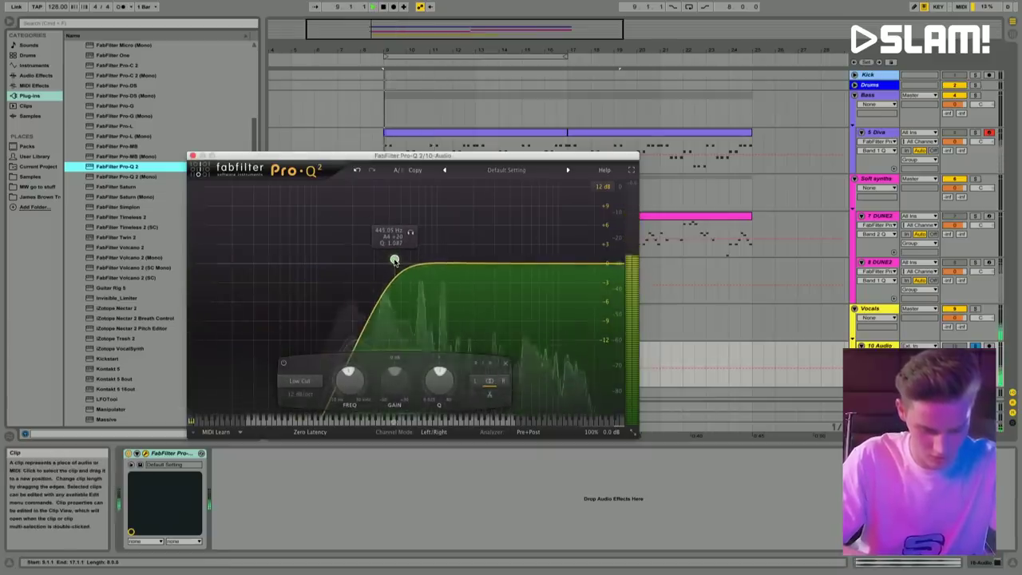
# Step: Set the vocal track's low cut in Pro-Q 2 to 18 dB/oct, lower its frequency slightly, close the EQ and select the vocal clip
pyautogui.rightClick(394, 259)
pyautogui.moveTo(447, 288)
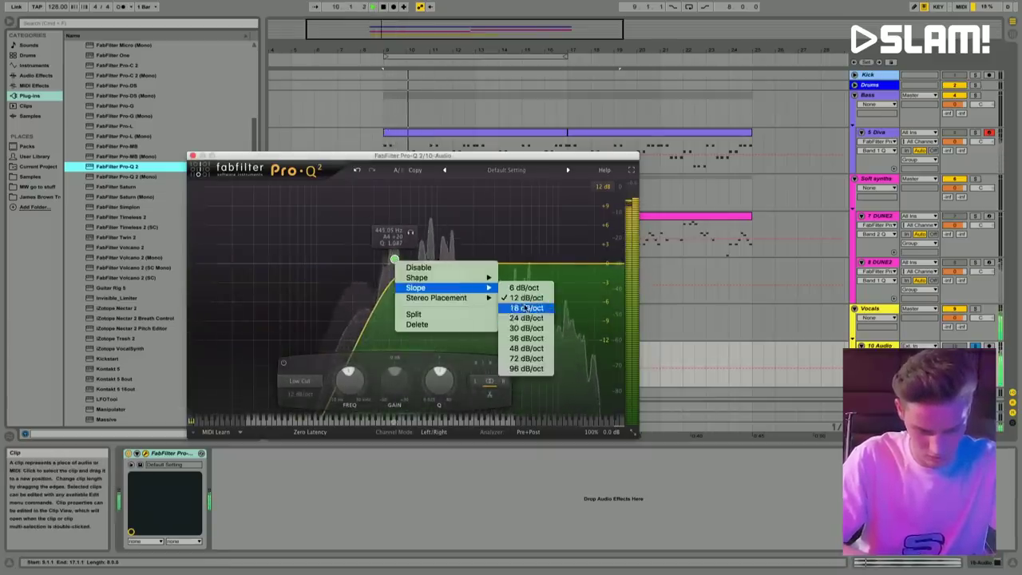
pyautogui.click(525, 308)
pyautogui.moveTo(394, 260); pyautogui.dragTo(386, 260)
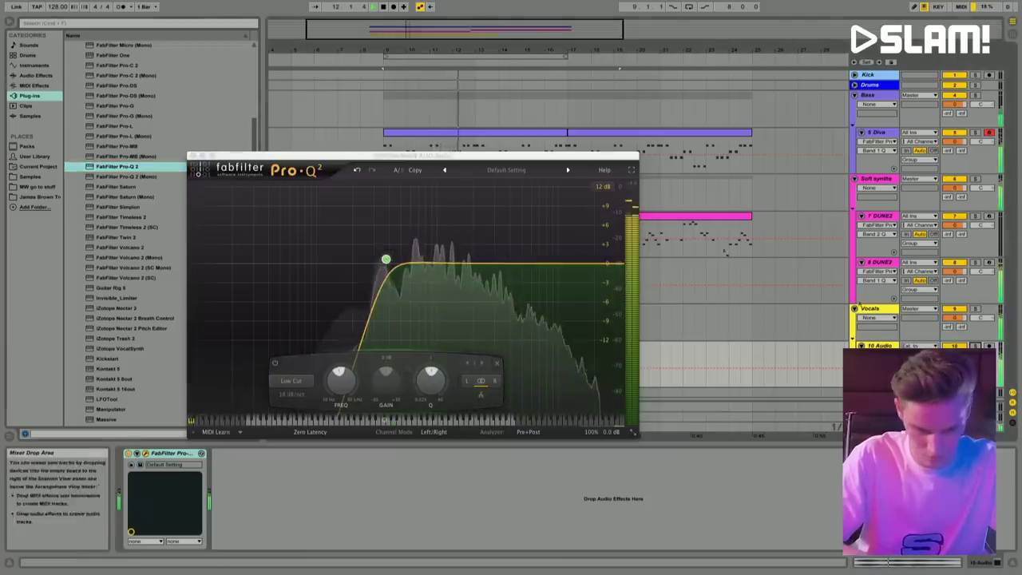
pyautogui.click(193, 156)
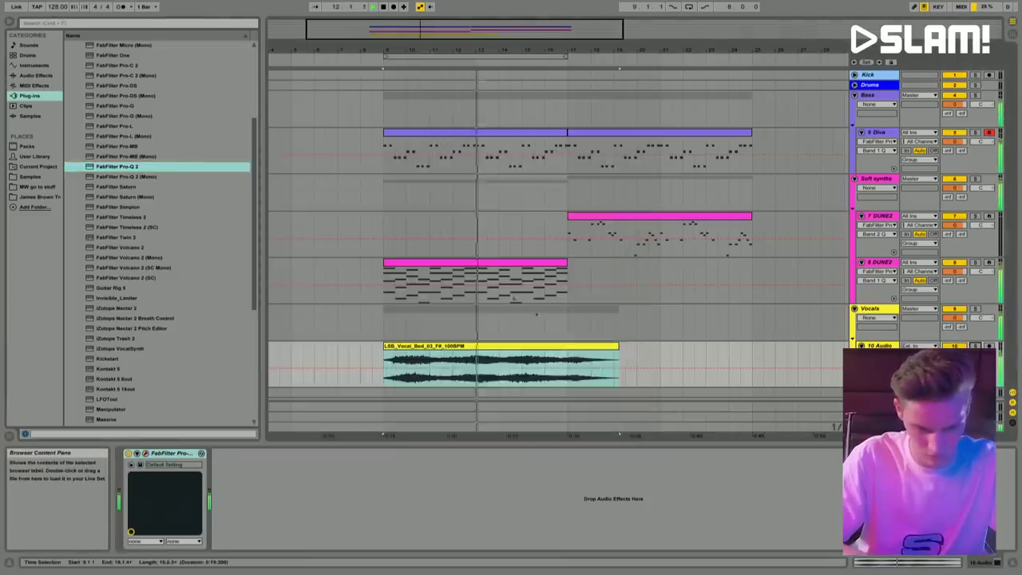
pyautogui.click(606, 356)
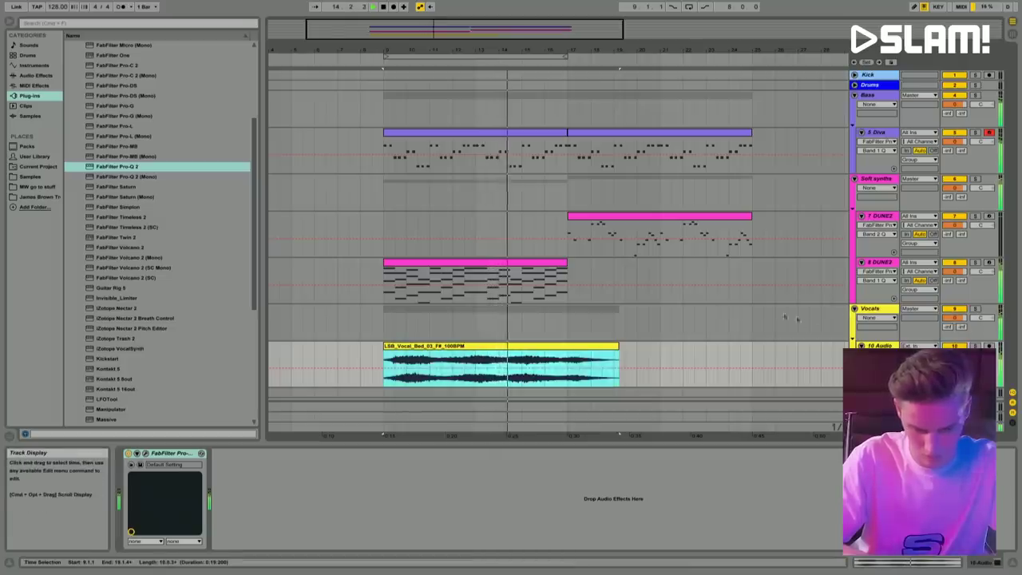
# Step: Extend the DUNE2 chord clip to bar 25 and set that track's volume to -4.0 dB
pyautogui.hscroll(5, 701, 293)
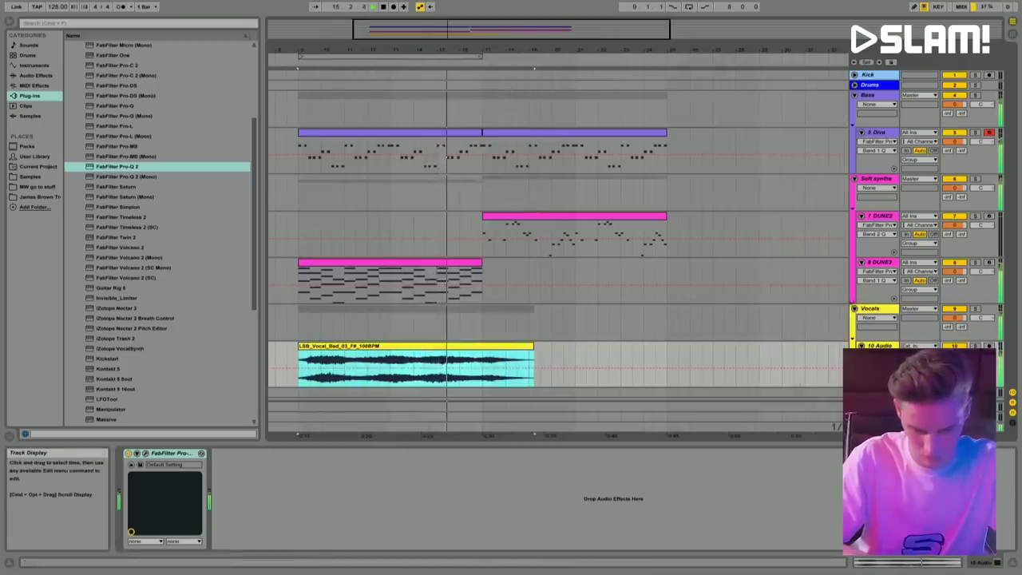
pyautogui.click(789, 310)
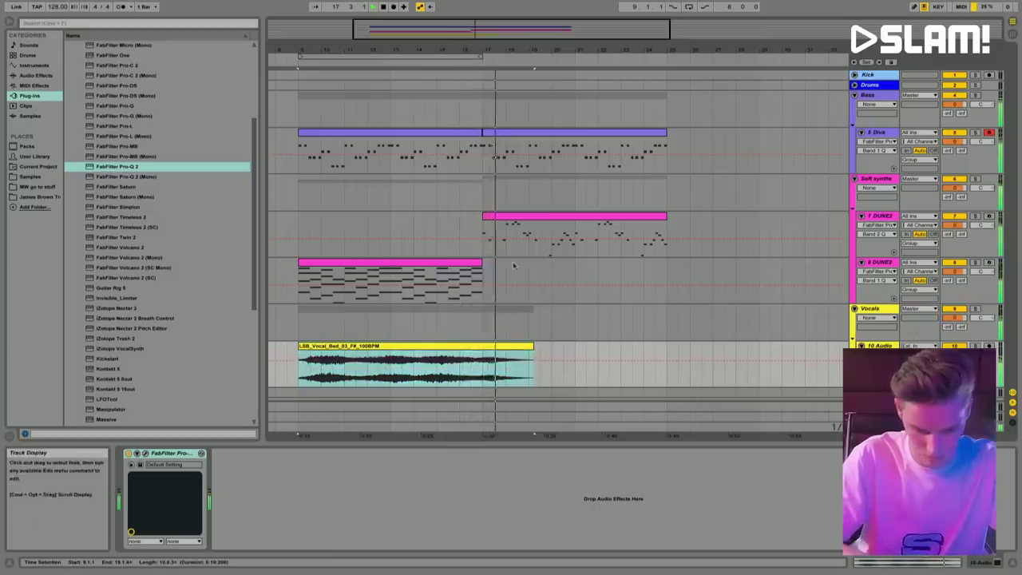
pyautogui.moveTo(480, 262); pyautogui.dragTo(667, 263)
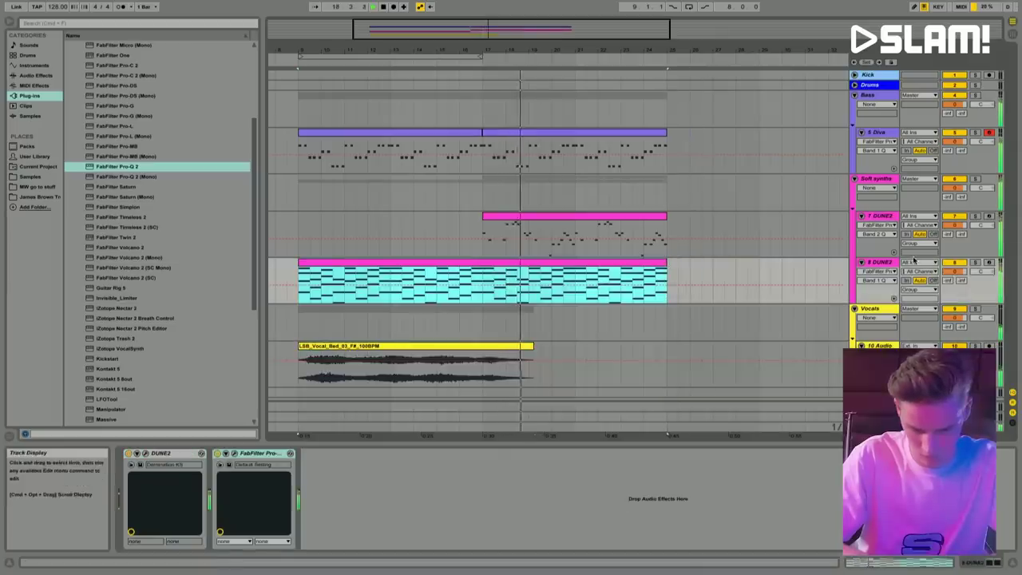
pyautogui.click(953, 272)
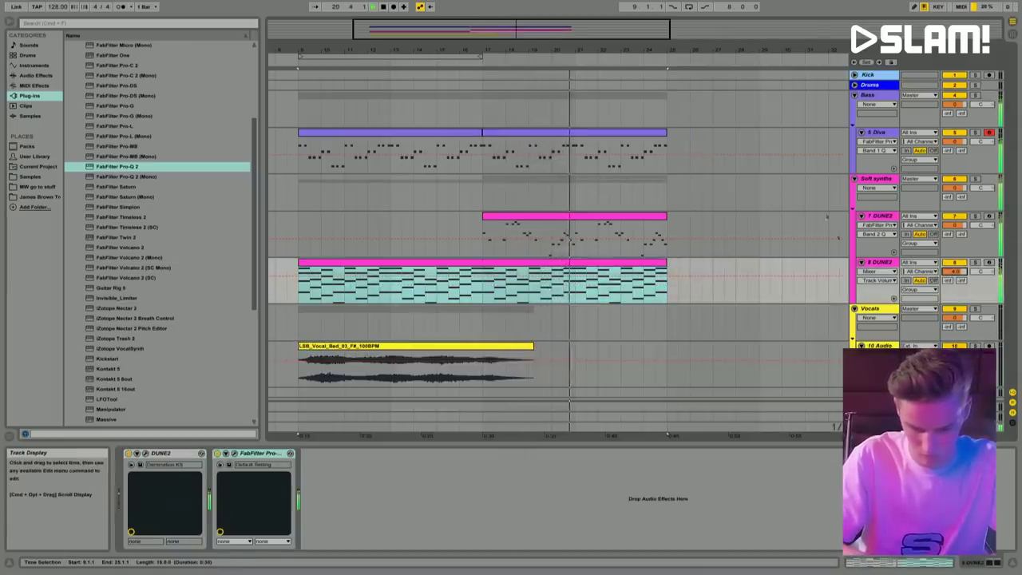
# Step: Fold the Vocals group and extend the DUNE2 lead clip to bar 33
pyautogui.moveTo(608, 54); pyautogui.dragTo(767, 255)
pyautogui.hscroll(3, 766, 254)
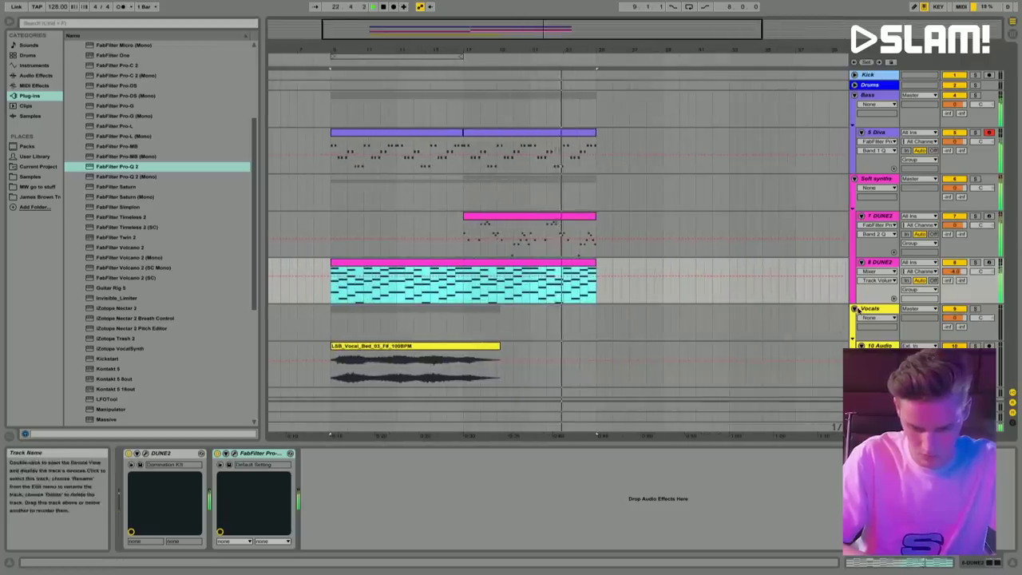
pyautogui.click(854, 308)
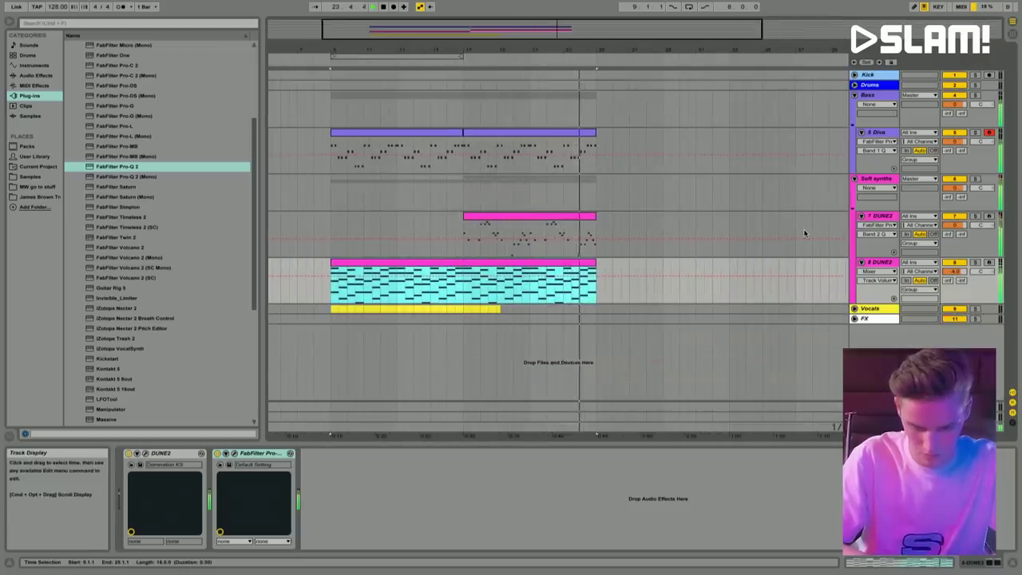
pyautogui.click(597, 235)
pyautogui.hotkey('ctrl', 'd')
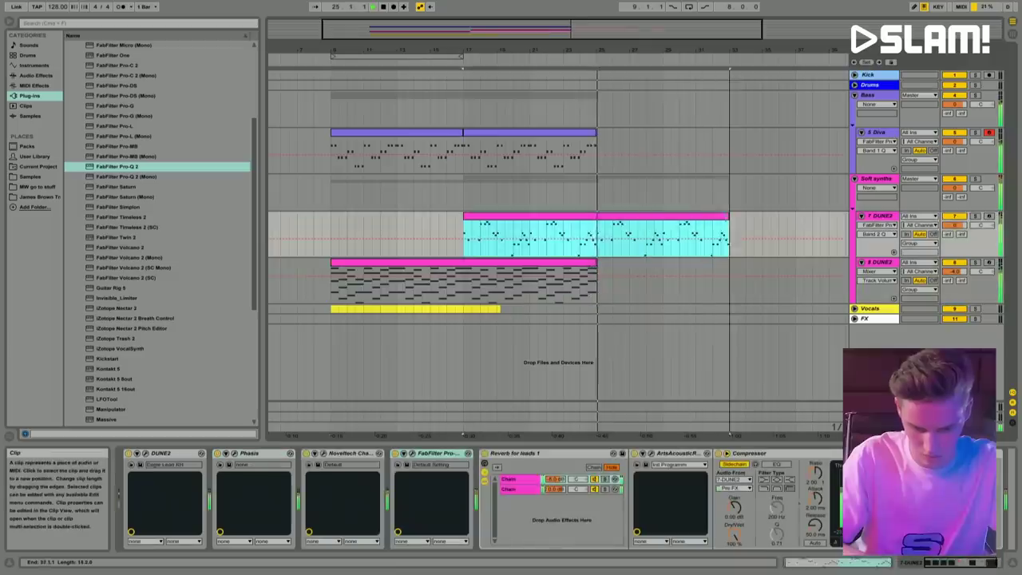
# Step: Loop bars 25 to 33 of the lead, raise DUNE2's filter cutoff during playback and close the plug-in window
pyautogui.click(598, 235)
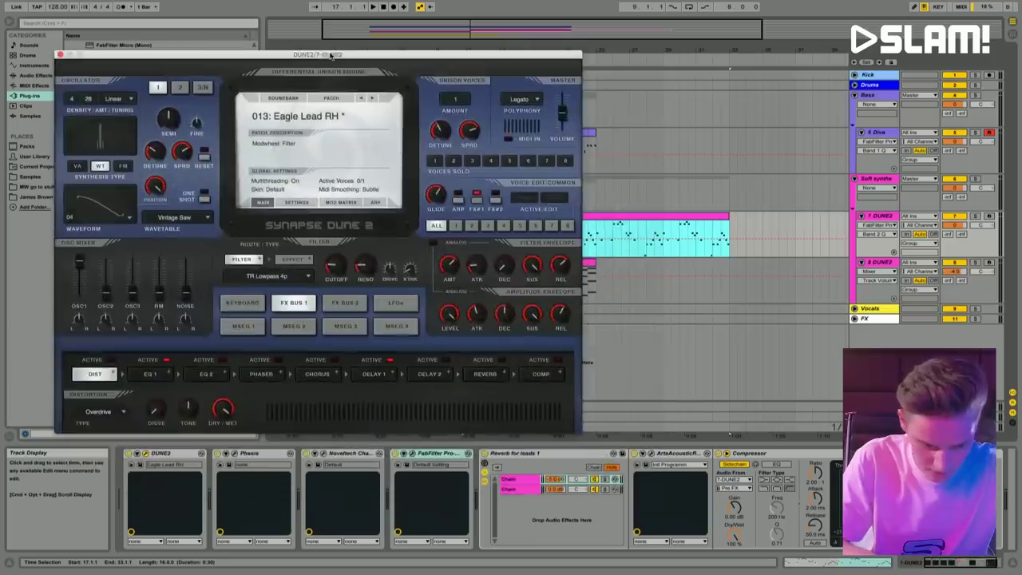
pyautogui.moveTo(595, 239); pyautogui.dragTo(726, 246)
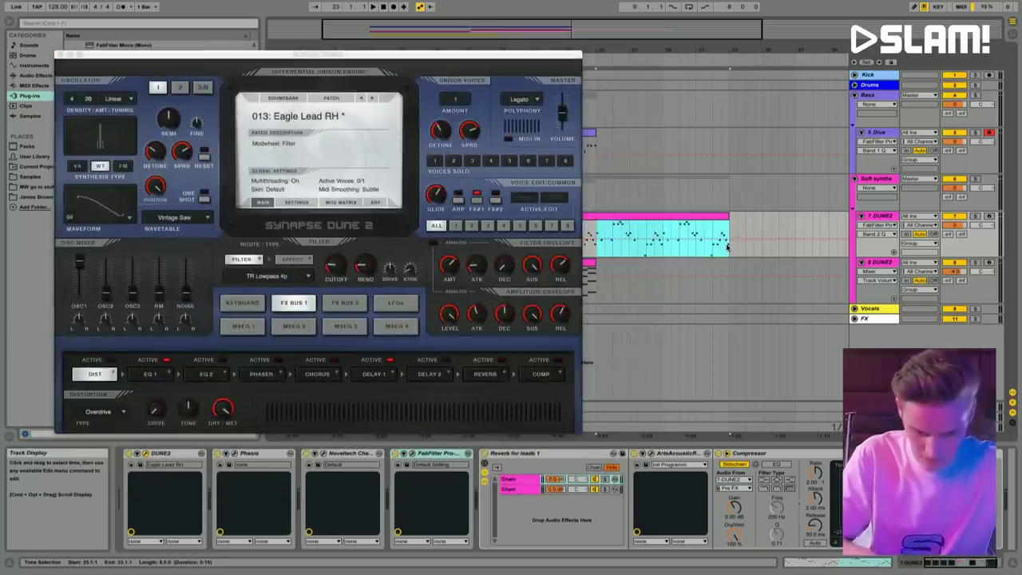
pyautogui.press('space')
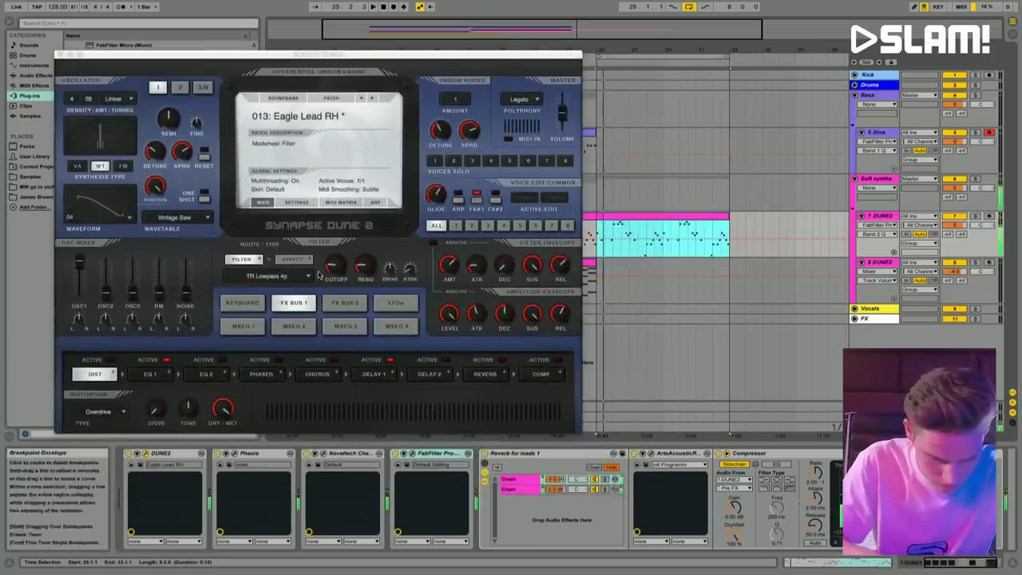
pyautogui.moveTo(335, 266); pyautogui.dragTo(365, 122)
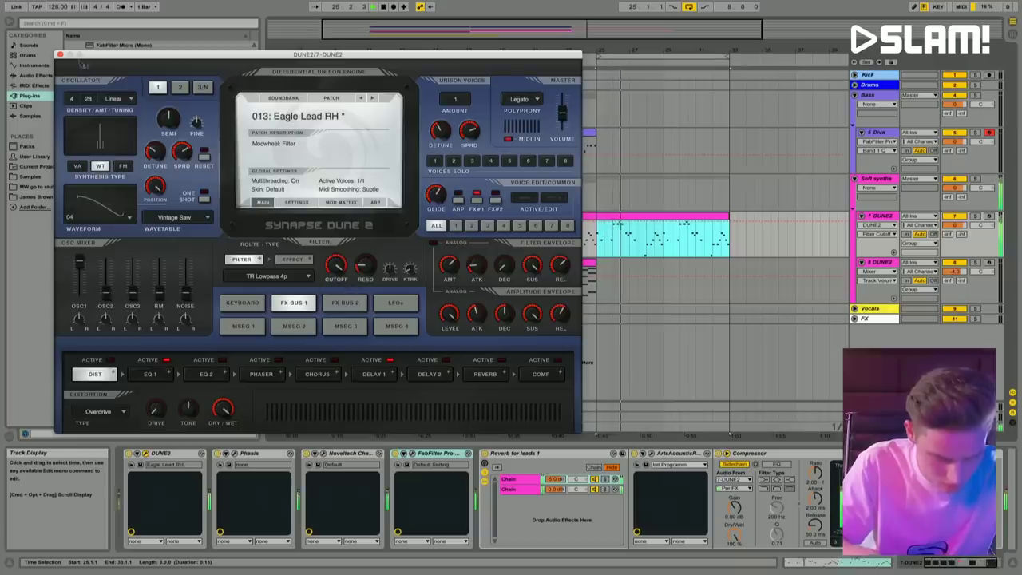
pyautogui.click(58, 54)
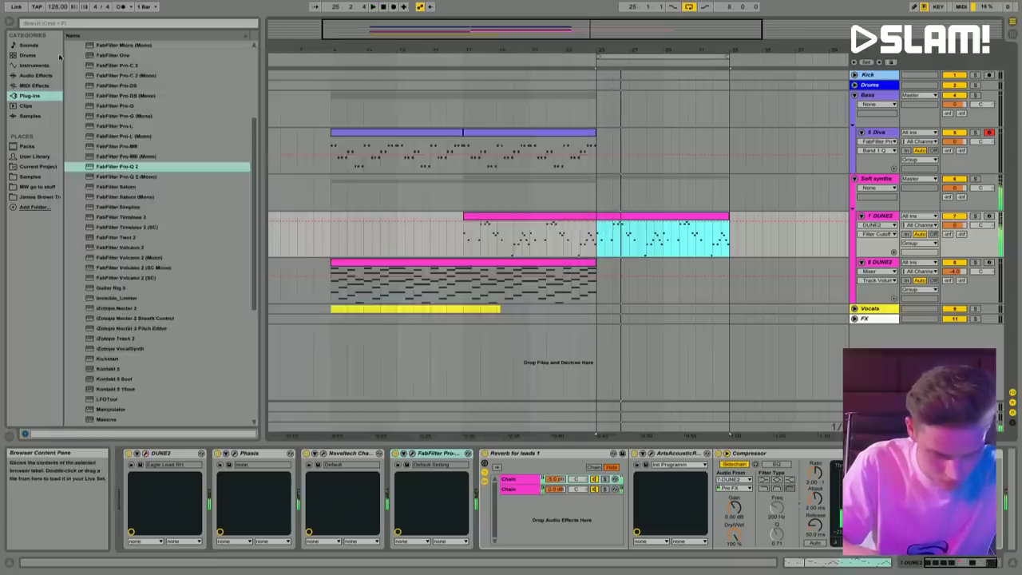
# Step: Automate Phasis on the lead track to switch off from bar 25 to 33 and play the transition
pyautogui.click(219, 455)
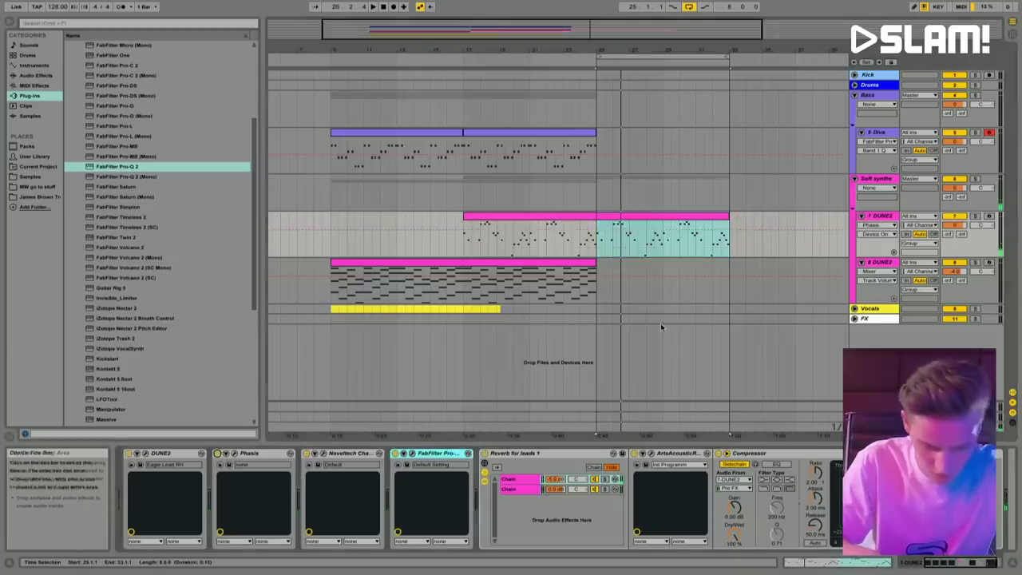
pyautogui.click(597, 245)
pyautogui.click(597, 245)
pyautogui.moveTo(597, 245); pyautogui.dragTo(734, 248)
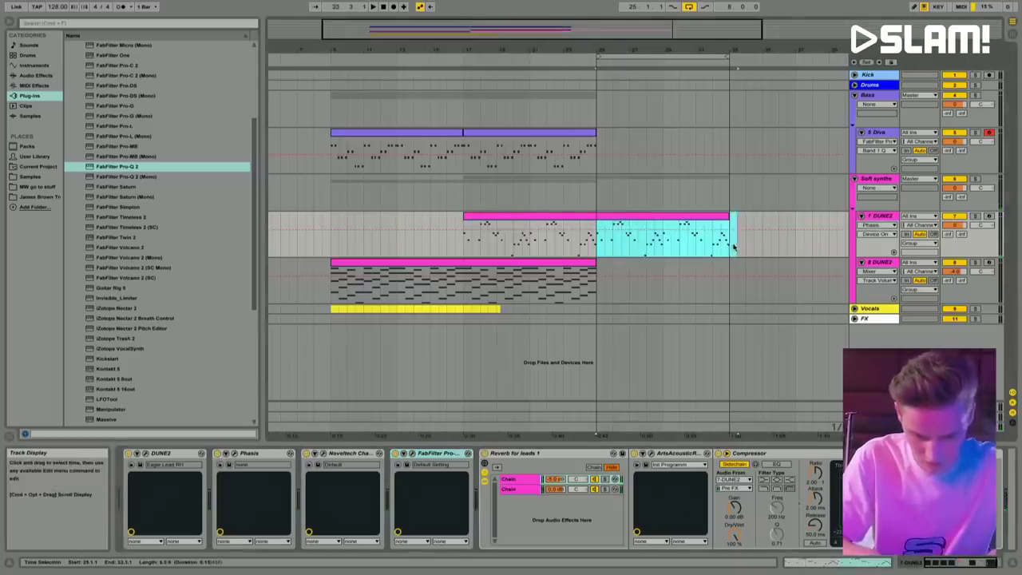
pyautogui.click(217, 454)
pyautogui.press('a')
pyautogui.press('space')
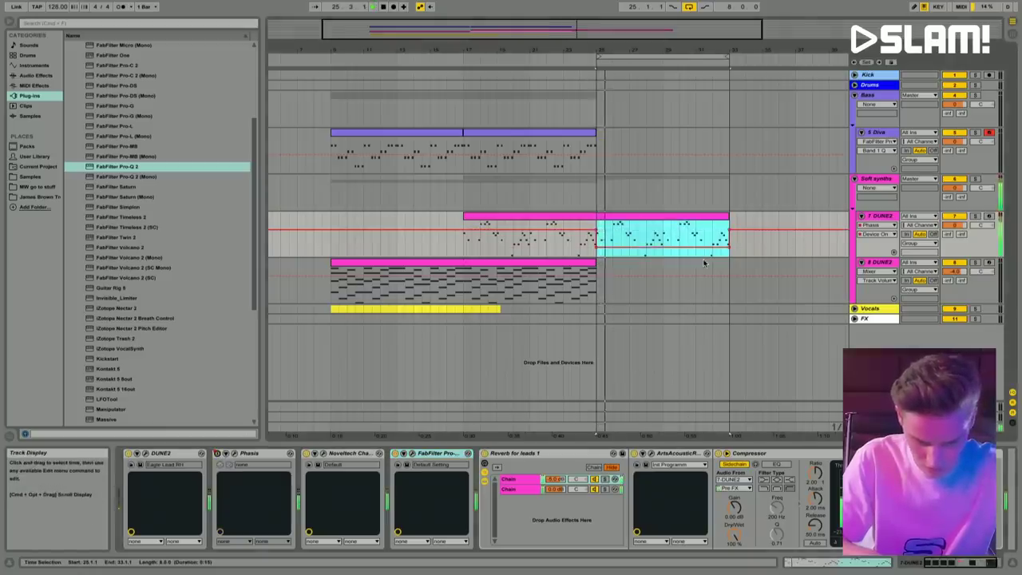
pyautogui.click(468, 266)
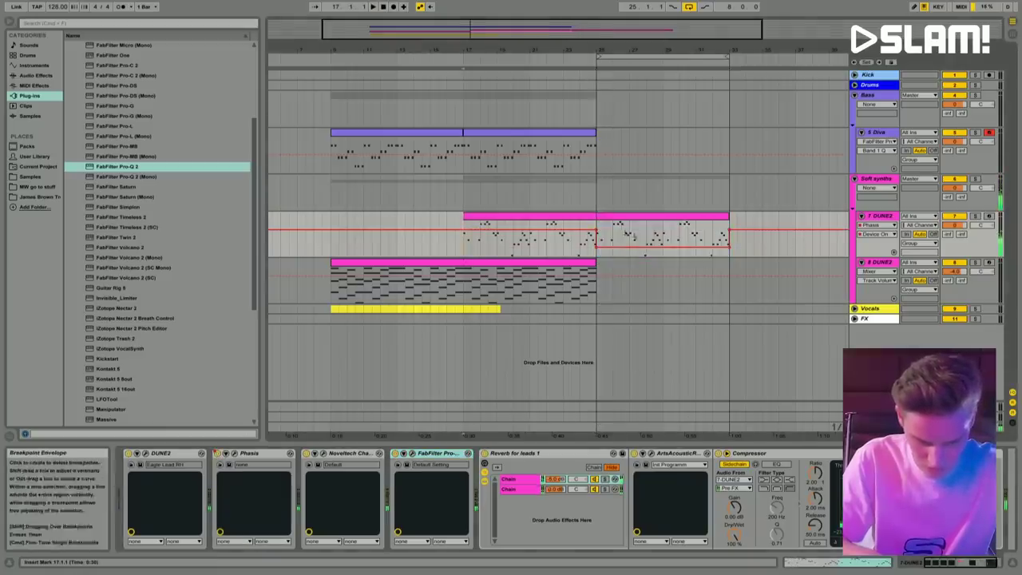
pyautogui.click(598, 227)
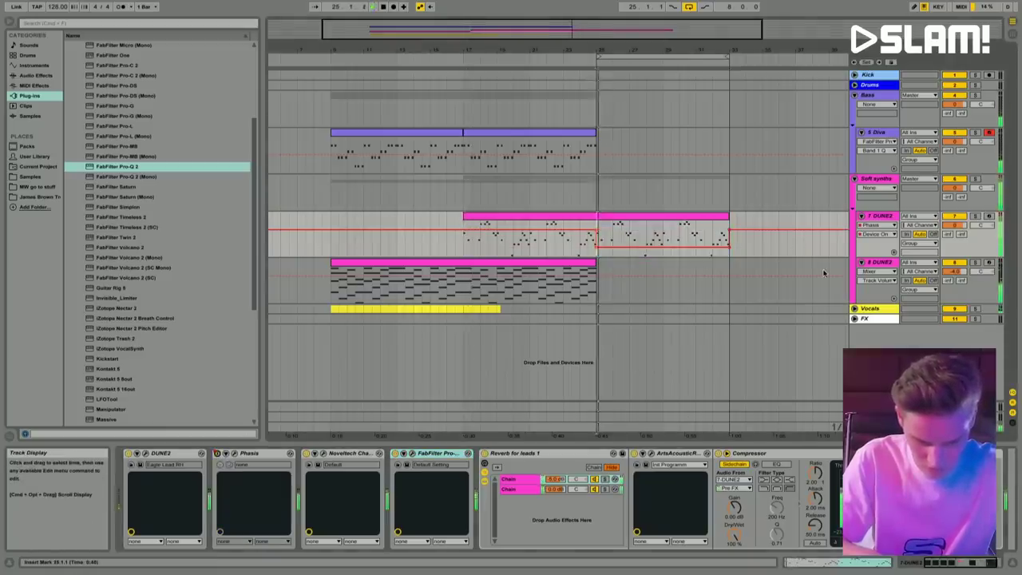
# Step: Solo the DUNE2 lead track and lower the synth's filter cutoff to about 9%
pyautogui.click(573, 218)
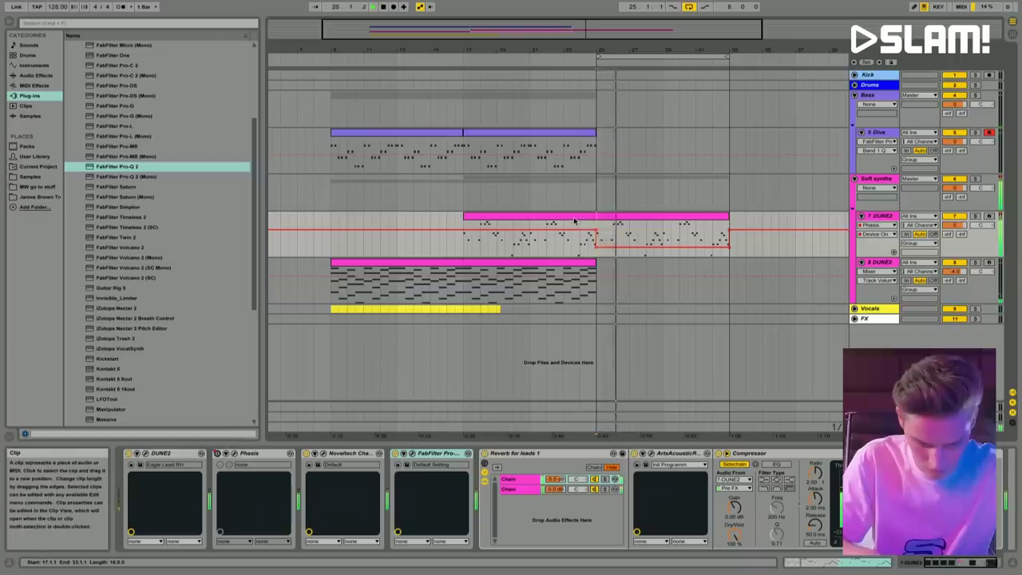
pyautogui.click(574, 220)
pyautogui.click(139, 453)
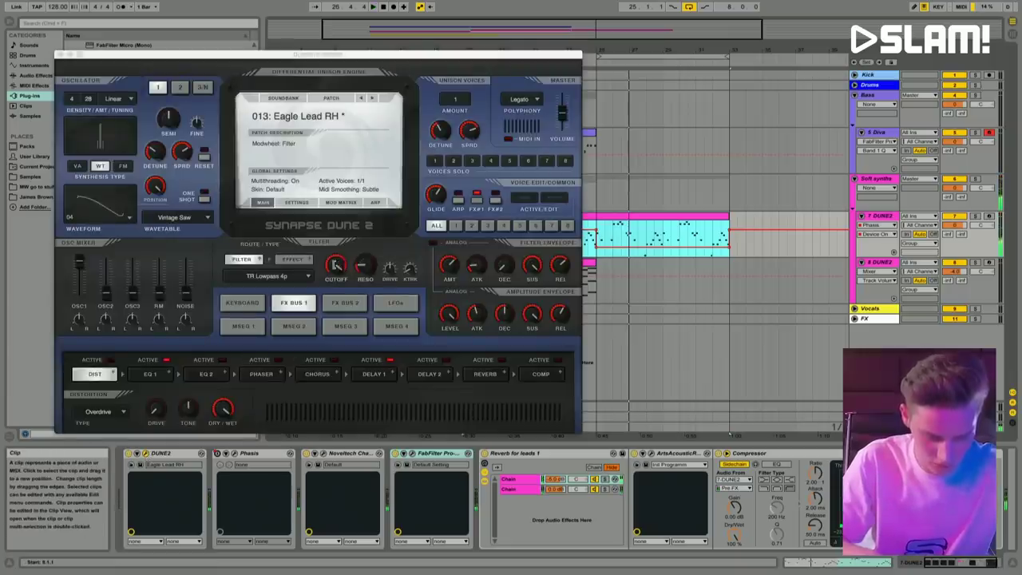
pyautogui.click(335, 266)
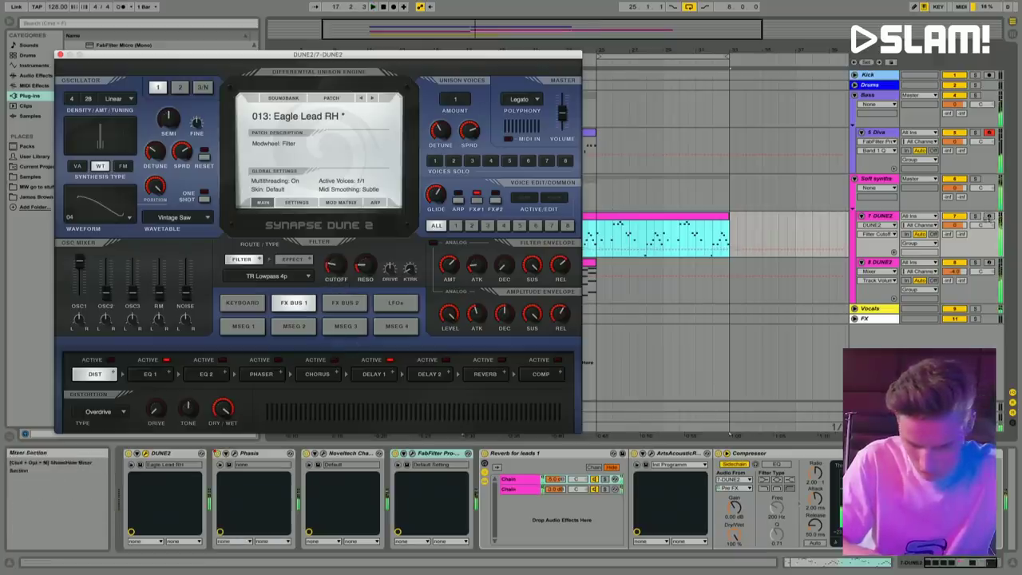
pyautogui.click(918, 340)
pyautogui.click(334, 272)
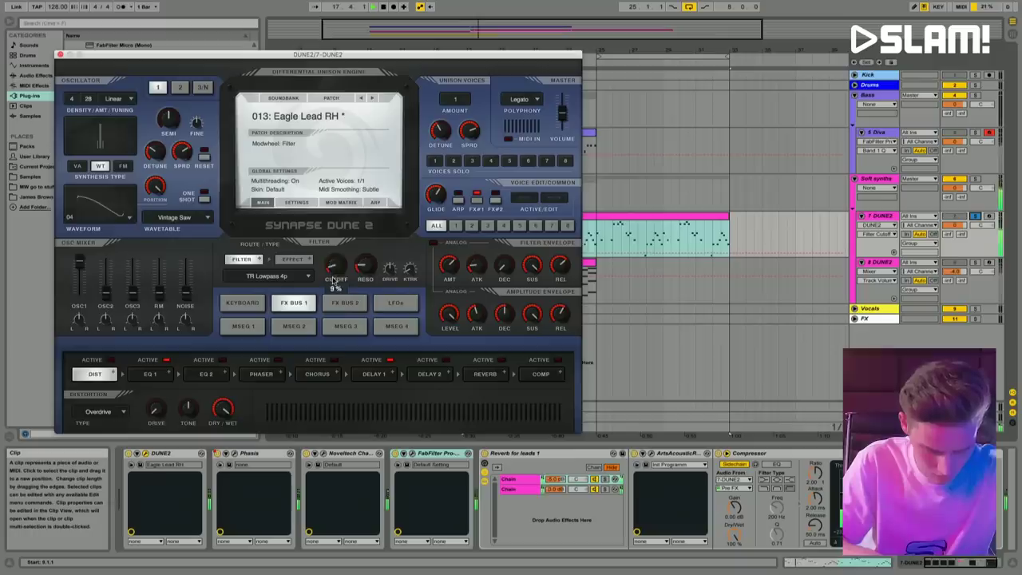
# Step: Close DUNE2, automate its filter cutoff up to 100% from bar 25 and play the lead
pyautogui.click(59, 55)
pyautogui.moveTo(597, 236); pyautogui.dragTo(762, 216)
pyautogui.press('space')
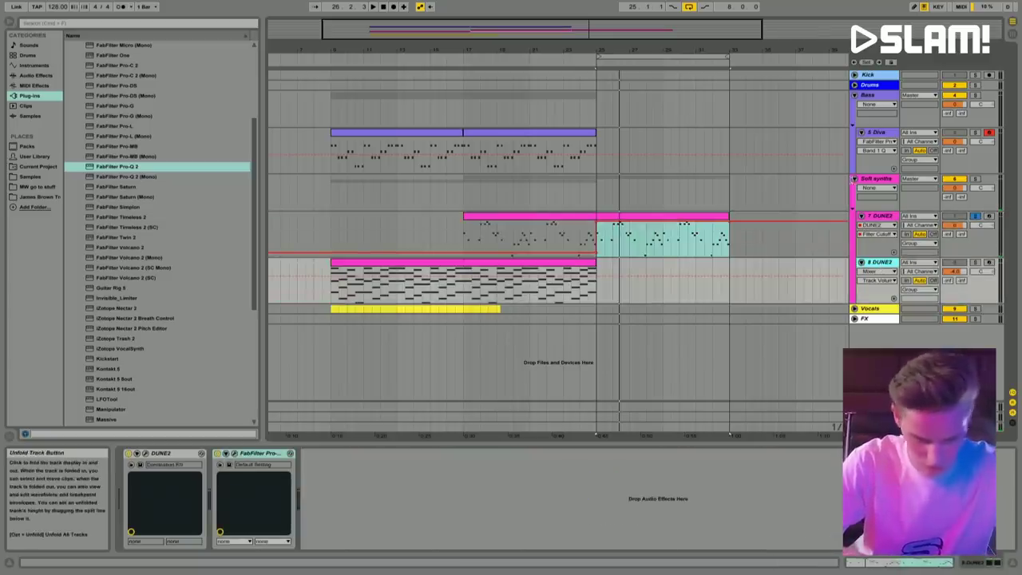
# Step: Fold the Soft synths group and import Basic saw stack.als from the MW go to stuff folder below it
pyautogui.click(40, 187)
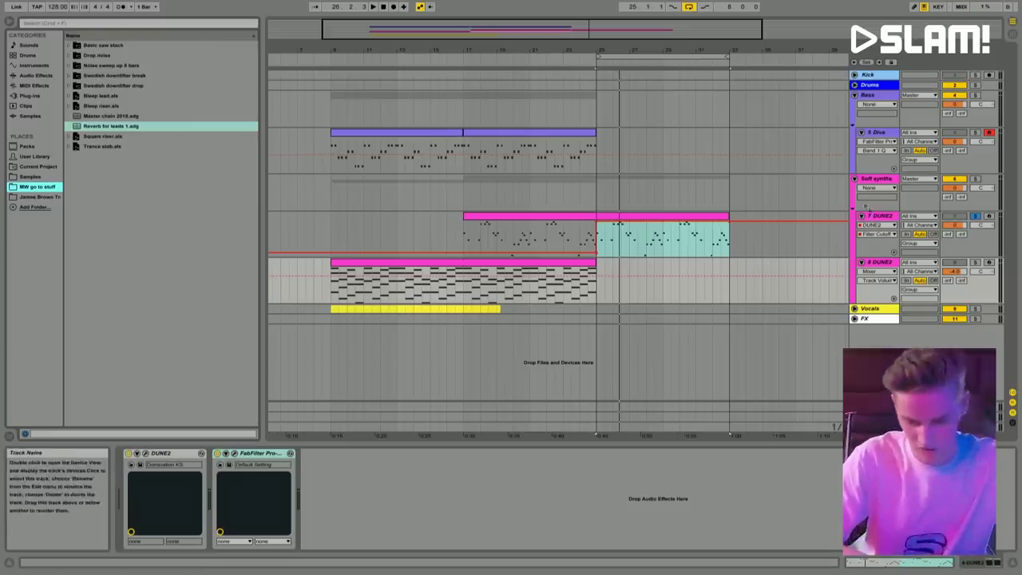
pyautogui.click(854, 179)
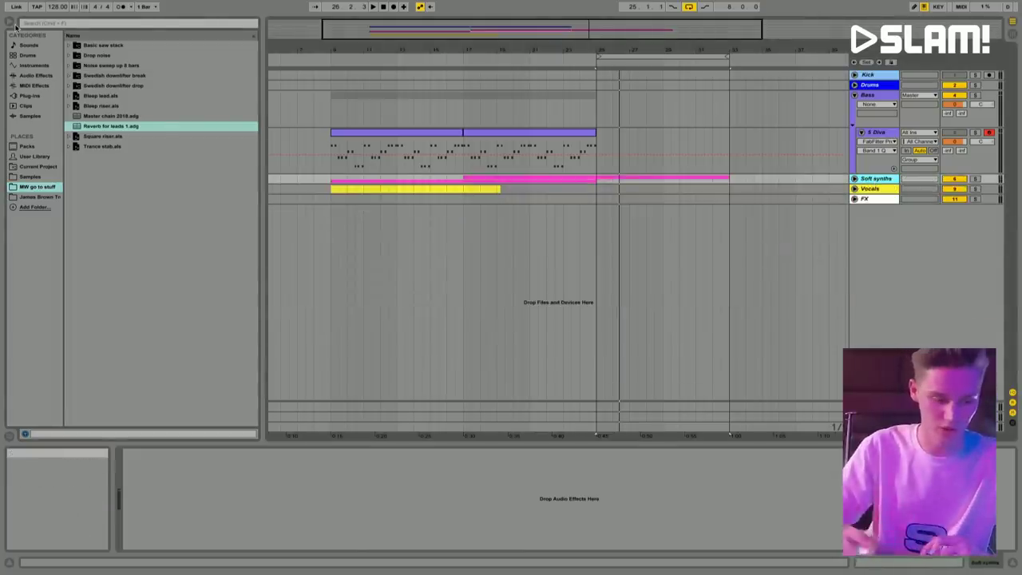
pyautogui.click(68, 46)
pyautogui.click(68, 45)
pyautogui.click(68, 45)
pyautogui.click(68, 45)
pyautogui.click(114, 56)
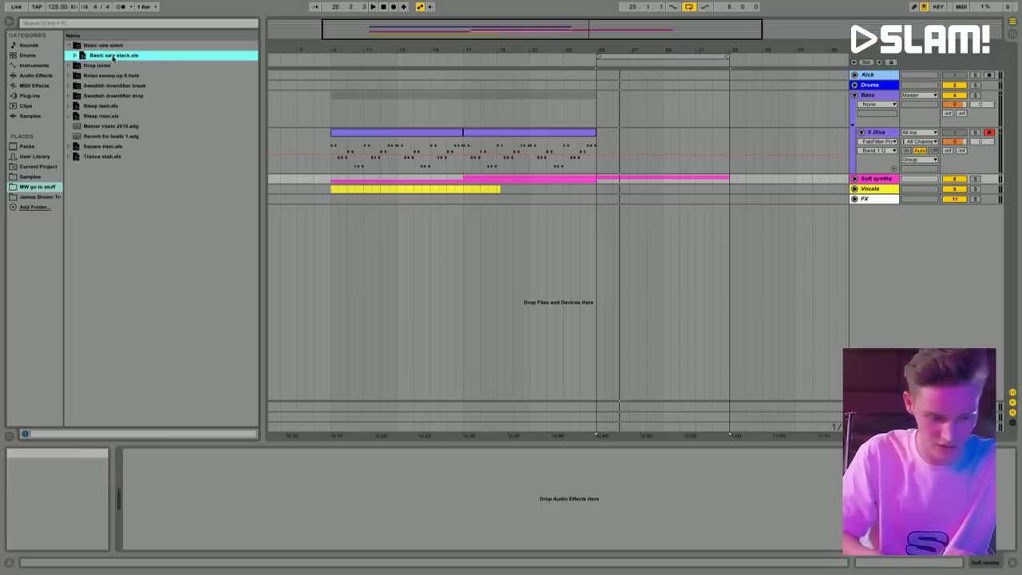
pyautogui.moveTo(588, 182); pyautogui.dragTo(875, 188)
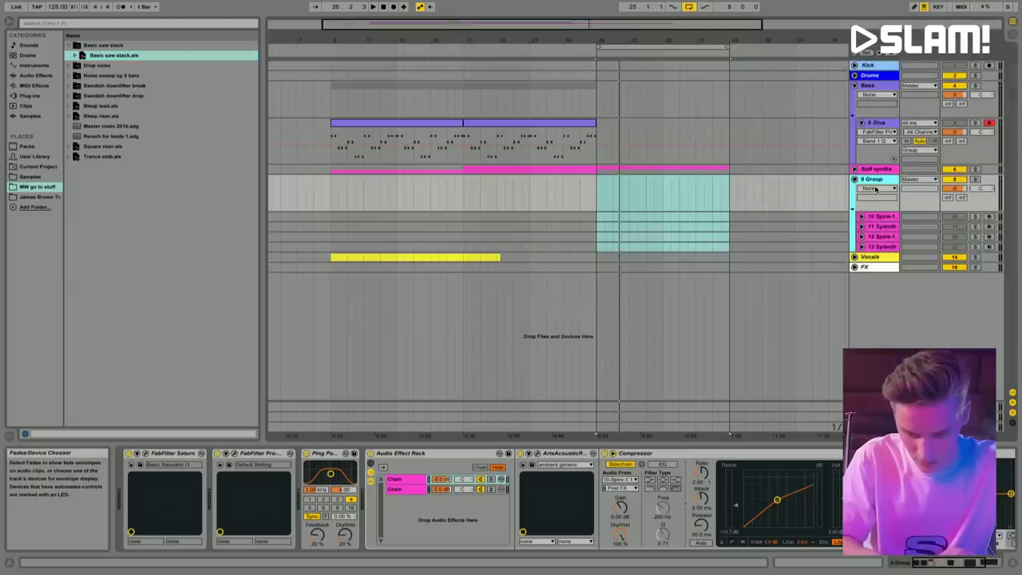
# Step: Copy the DUNE2 lead's bars 25 to 33 onto the Spire track in the new group, solo and unfold that track, and play it
pyautogui.click(595, 227)
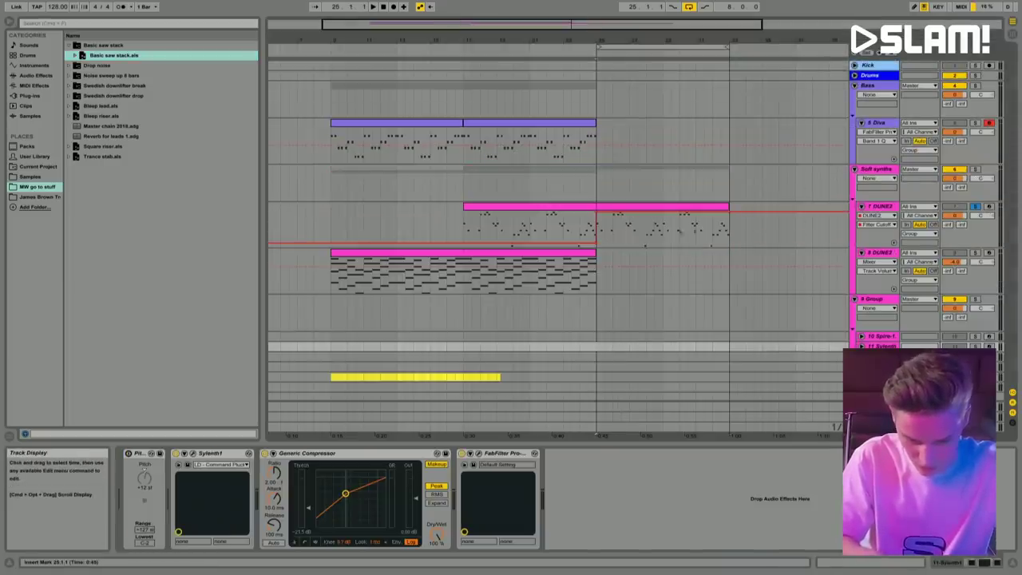
pyautogui.moveTo(726, 233); pyautogui.dragTo(599, 232)
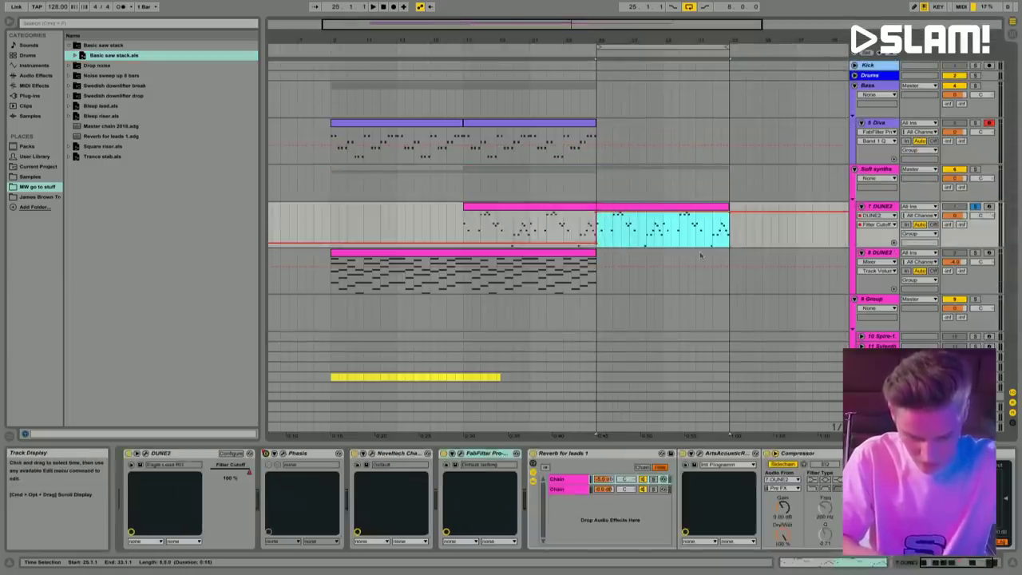
pyautogui.hscroll(1, 700, 255)
pyautogui.hscroll(-1, 654, 330)
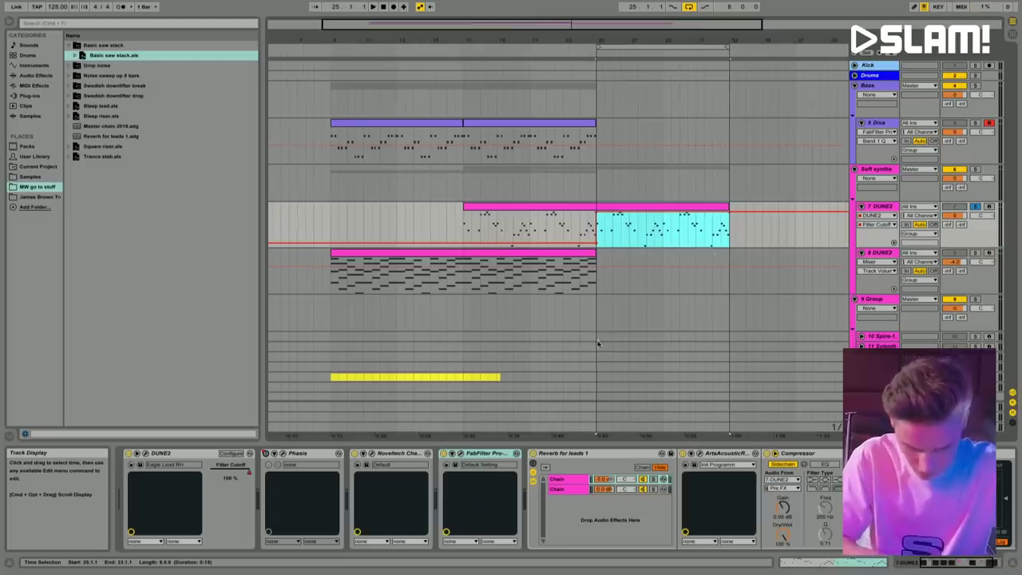
pyautogui.click(597, 338)
pyautogui.hotkey('ctrl', 'v')
pyautogui.press('space')
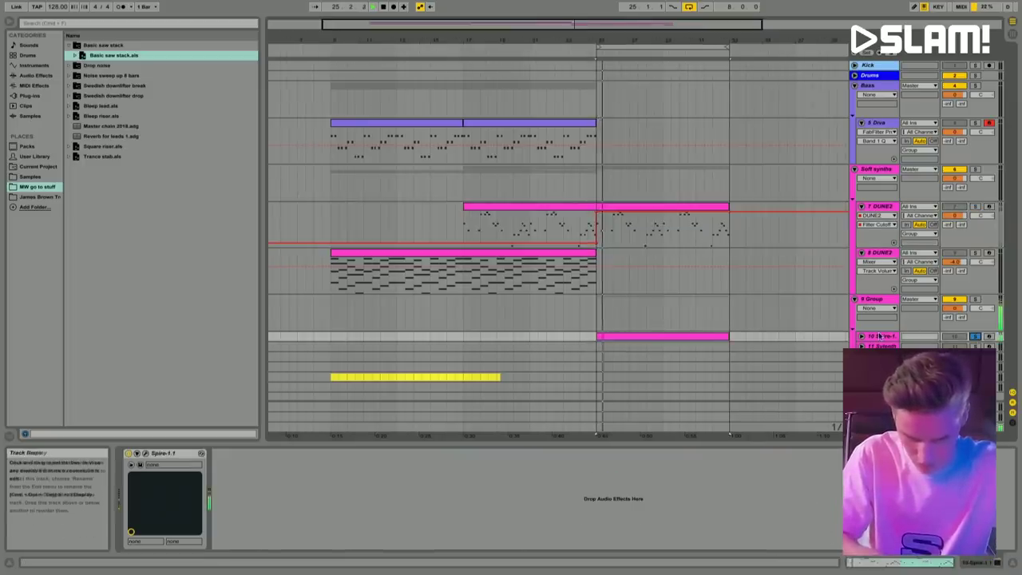
pyautogui.press('z')
pyautogui.scroll(-1, 639, 320)
pyautogui.hscroll(4, 698, 338)
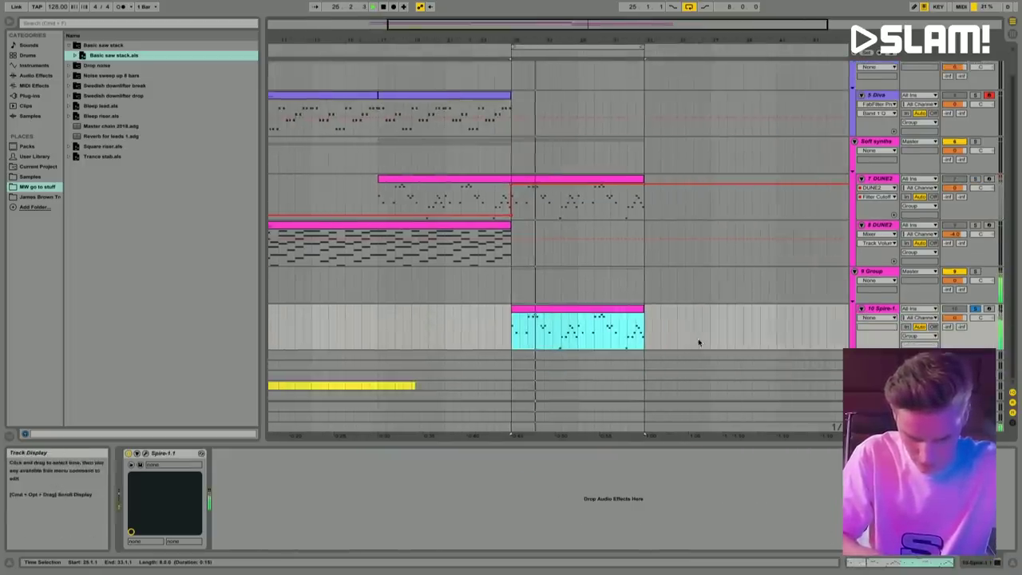
# Step: Add A2 notes under the melody in the Spire clip's first two bars and duplicate them into bars 3 and 4
pyautogui.click(887, 562)
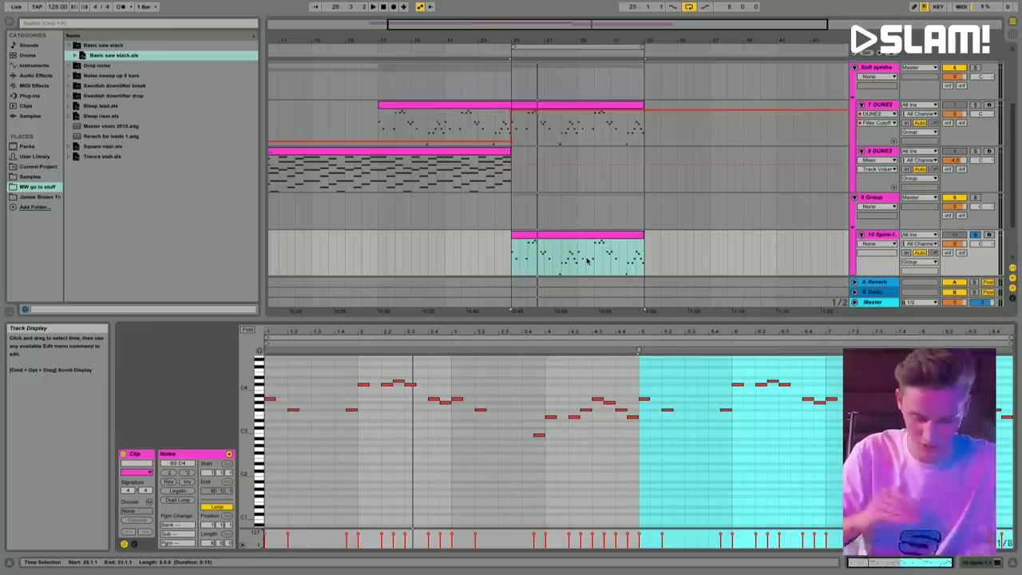
pyautogui.click(271, 397)
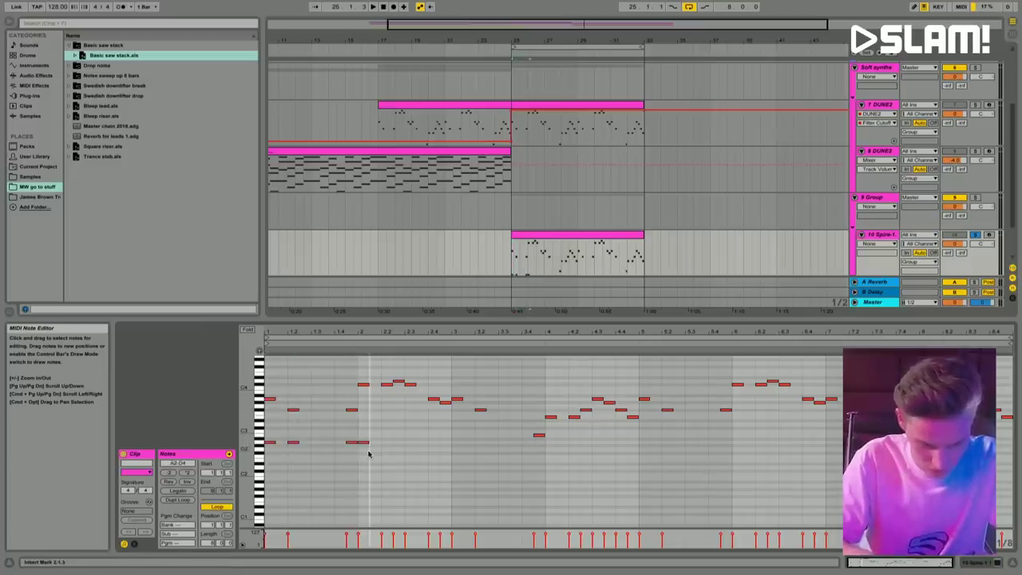
pyautogui.doubleClick(381, 453)
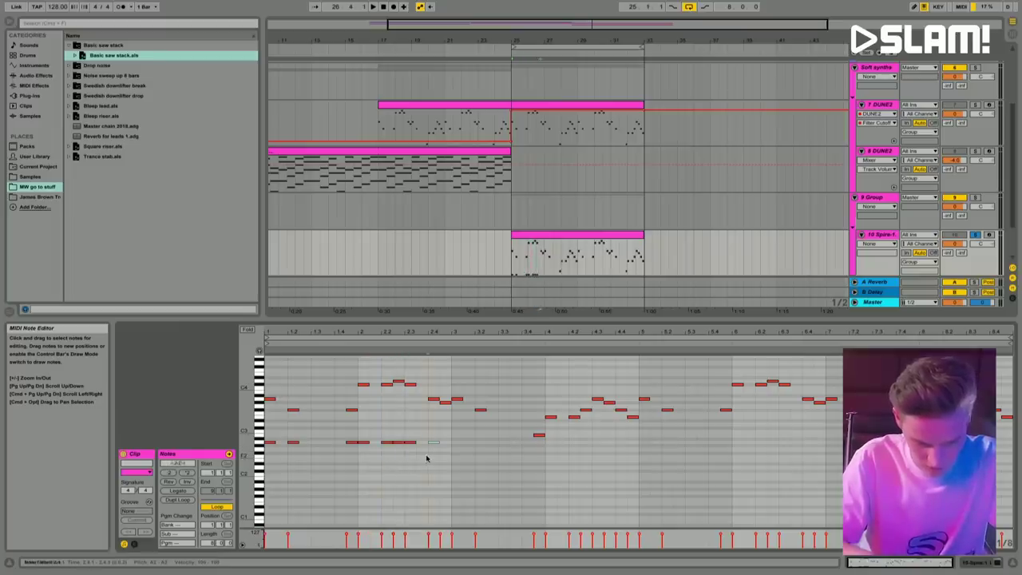
pyautogui.moveTo(268, 435); pyautogui.dragTo(450, 463)
pyautogui.press('super+d')
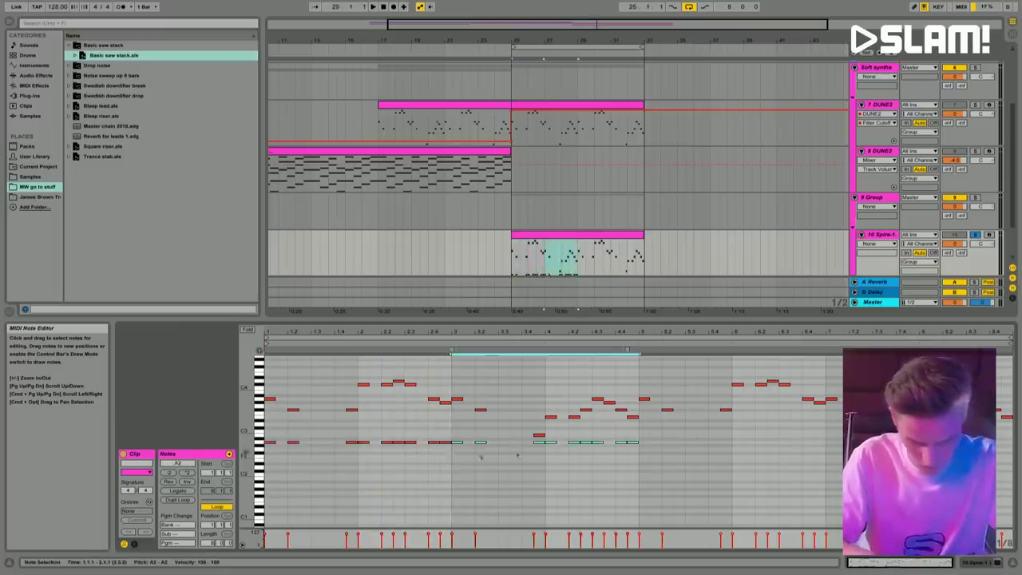
# Step: Lower the added A2 notes in the Spire clip's first four bars to F#1
pyautogui.press('super+d')
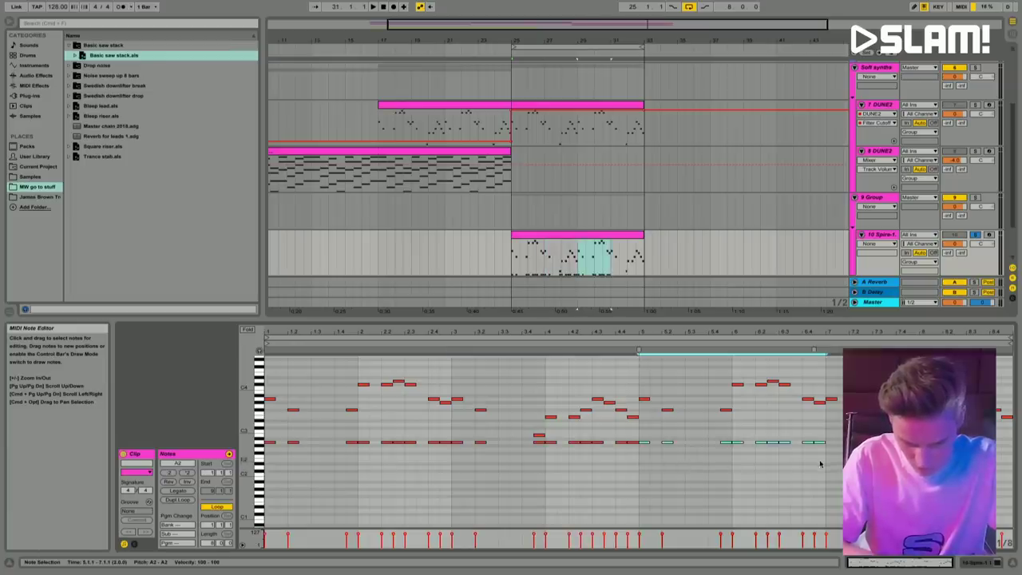
pyautogui.press('Delete')
pyautogui.moveTo(636, 458); pyautogui.dragTo(265, 444)
pyautogui.hotkey('shift', 'Down')
pyautogui.press('space')
pyautogui.press('Down')
pyautogui.press('Down')
pyautogui.press('Down')
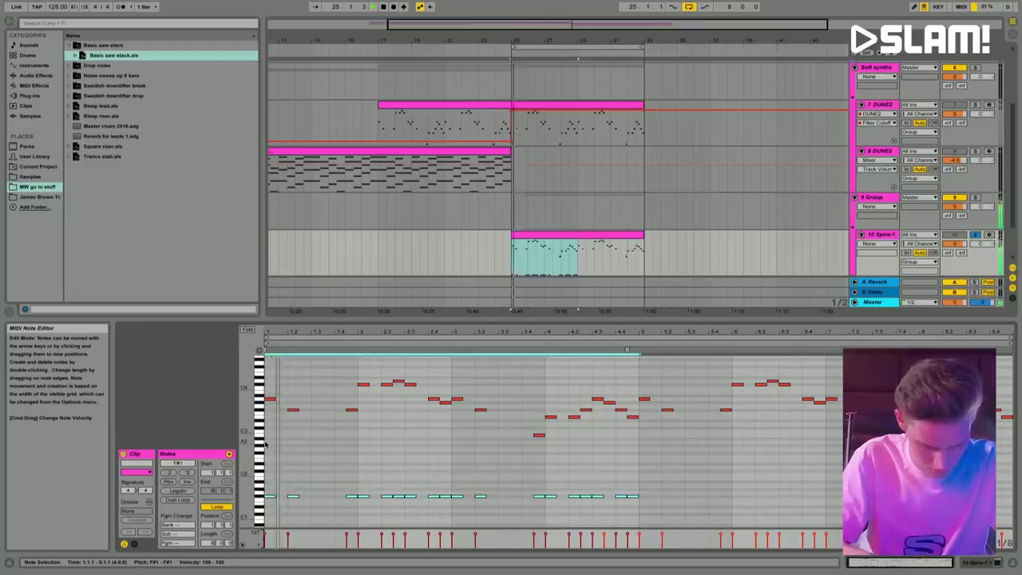
# Step: Rework beat 1.2 into short F#1 and F#3 hits at 1.2.1, 1.2.3 and 1.2.4, and add a longer pair at 1.3.3
pyautogui.moveTo(258, 444); pyautogui.dragTo(244, 444)
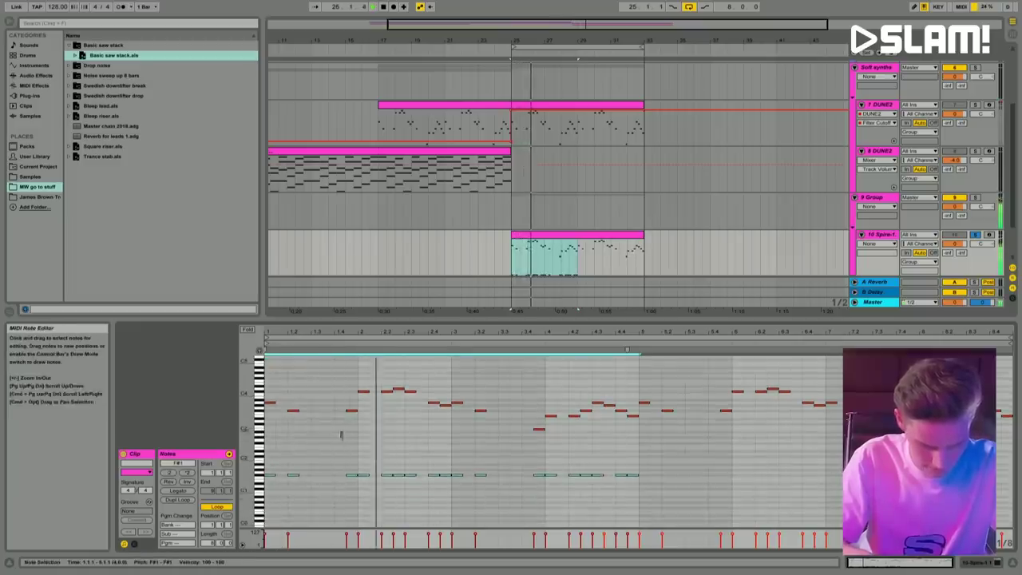
pyautogui.moveTo(273, 332); pyautogui.dragTo(273, 355)
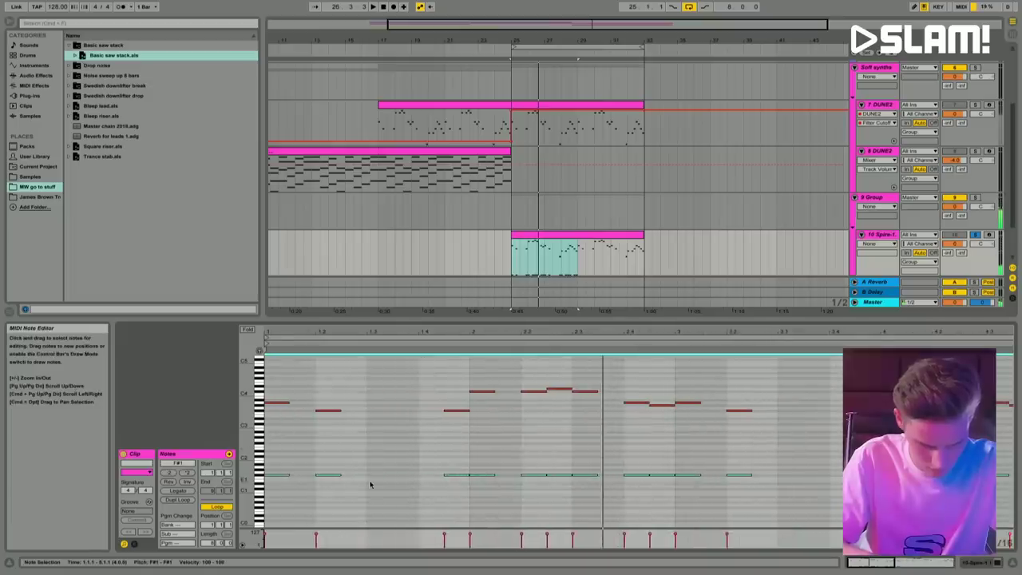
pyautogui.press('+')
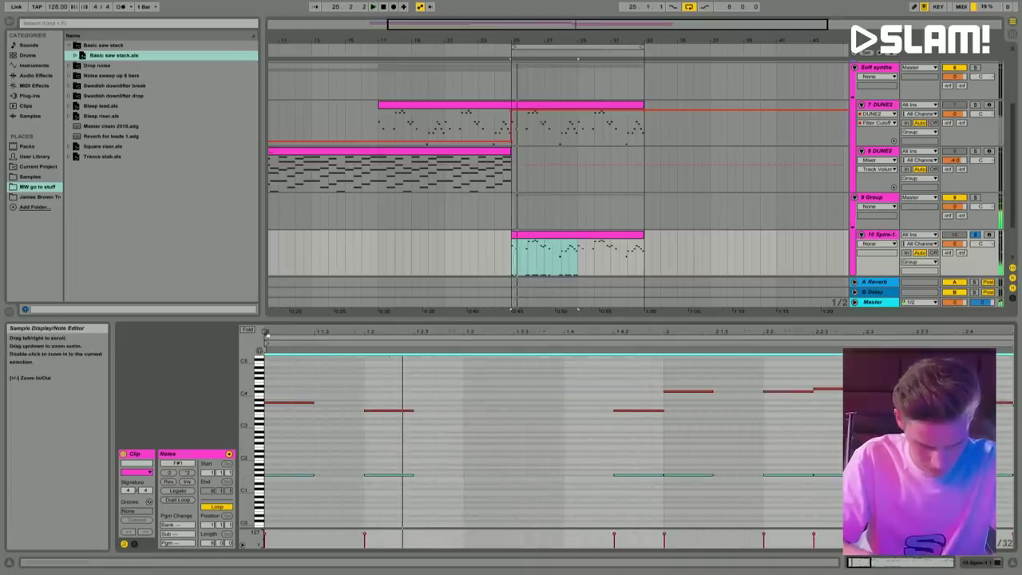
pyautogui.moveTo(380, 386); pyautogui.dragTo(382, 500)
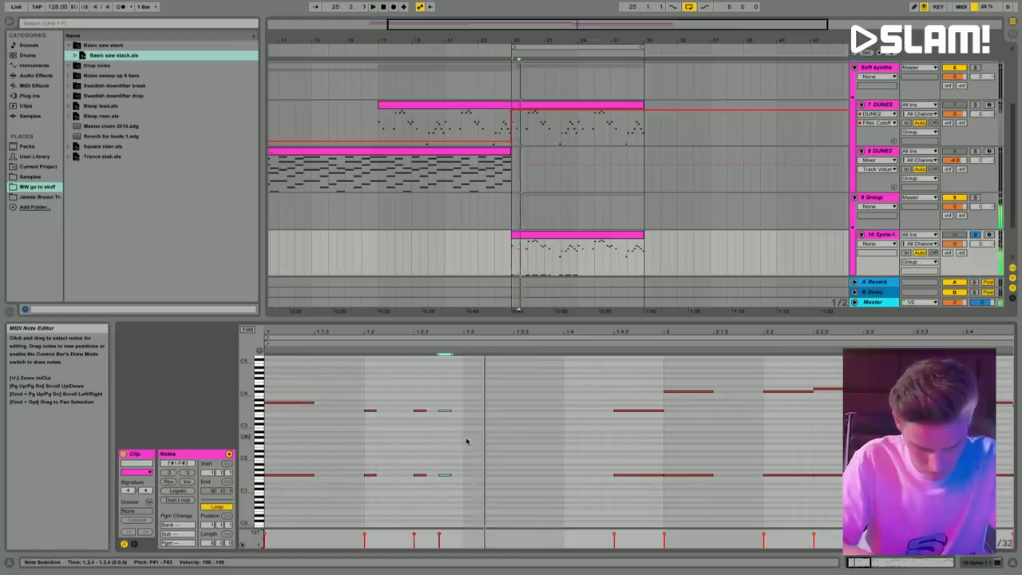
pyautogui.moveTo(477, 475); pyautogui.dragTo(517, 477)
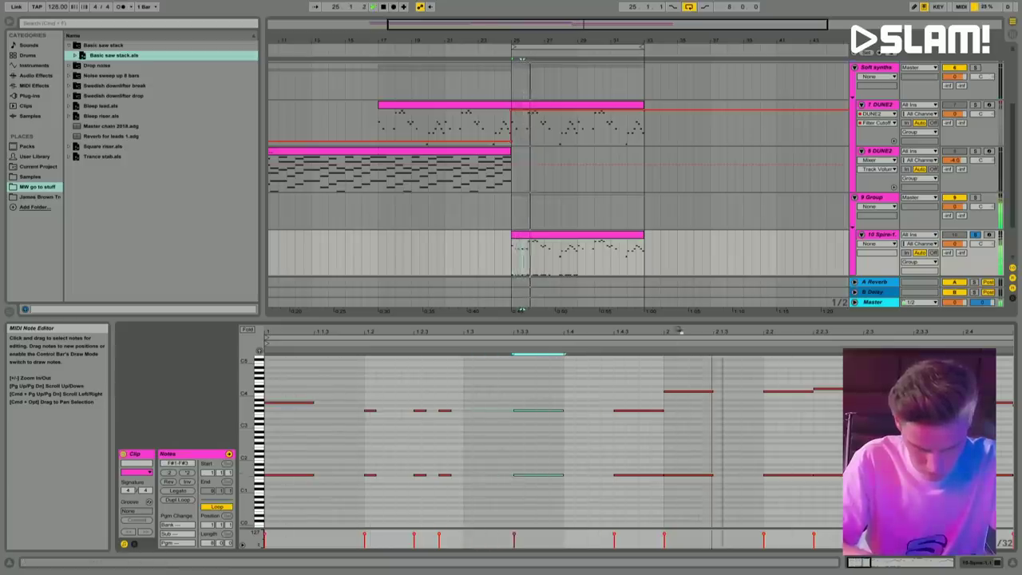
# Step: Lengthen the note pair at 1.2.1 to a sixteenth and copy the bar 1 rhythm to beats 3.2 and 3.3
pyautogui.press('-')
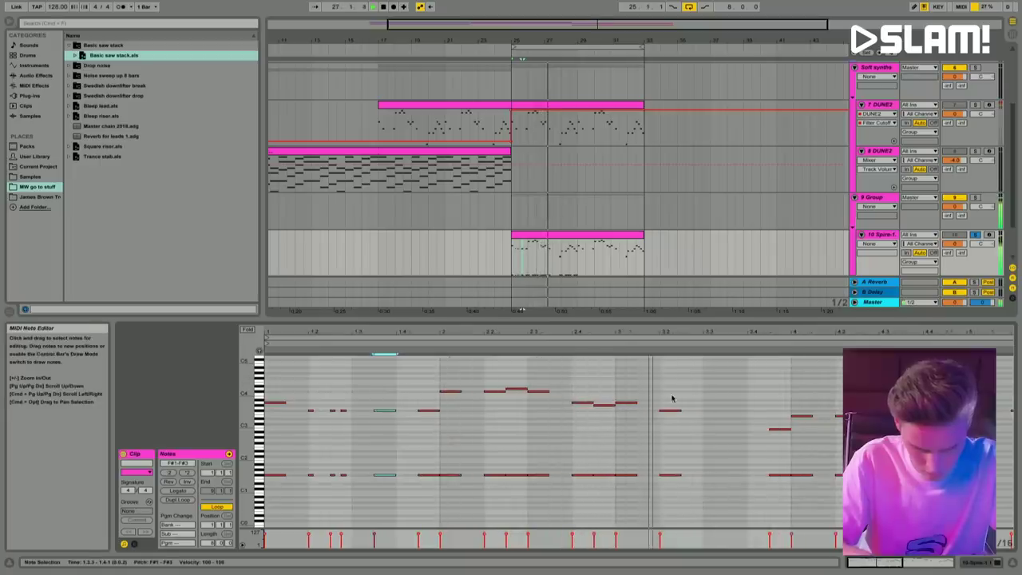
pyautogui.click(665, 435)
pyautogui.press('super+v')
pyautogui.moveTo(316, 358); pyautogui.dragTo(314, 518)
pyautogui.press('+')
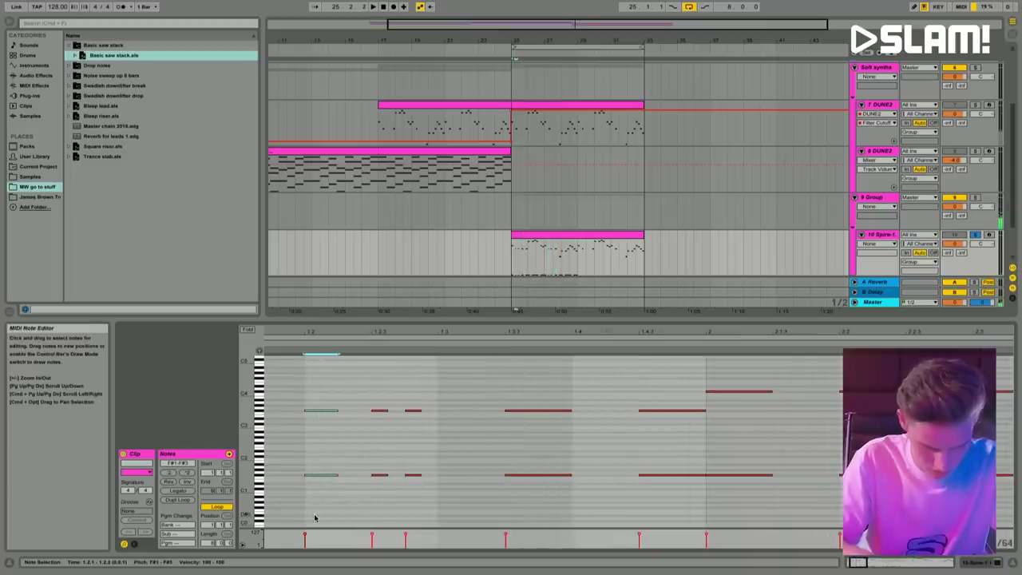
pyautogui.press('-')
pyautogui.press('-')
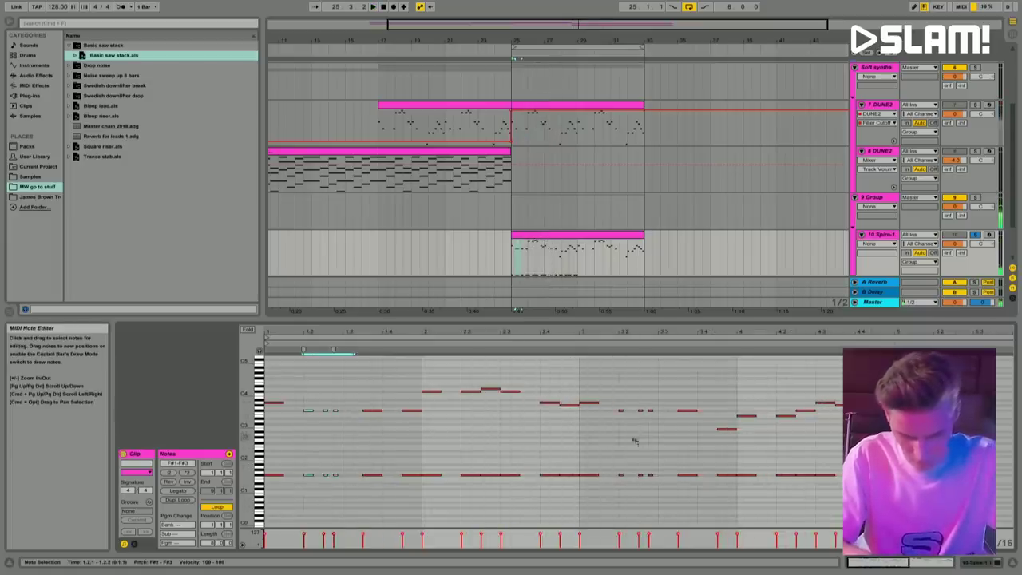
# Step: Shorten the note pair at 3.2.1, copy it to 3.2.2 and play the result
pyautogui.press('+')
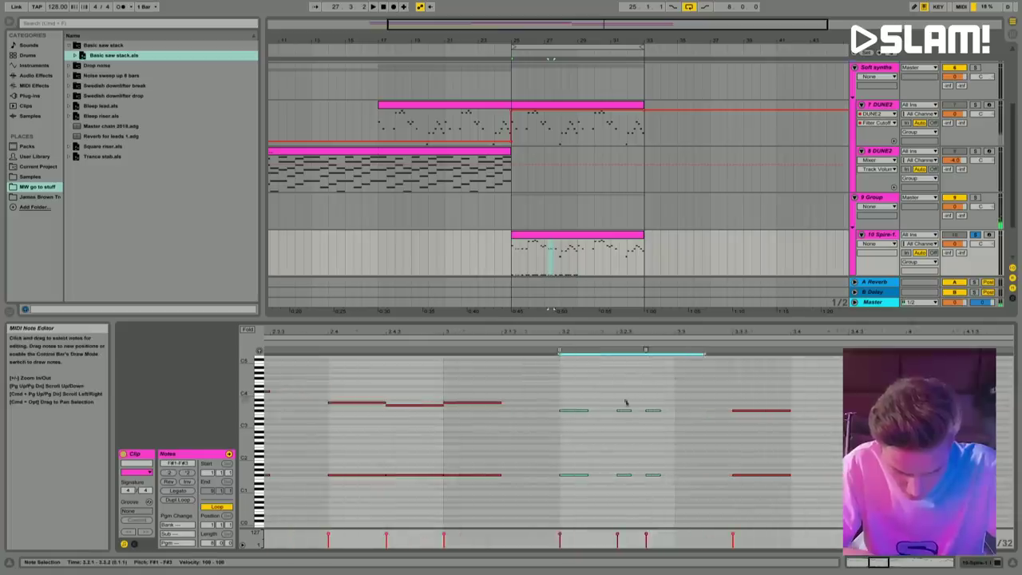
pyautogui.moveTo(554, 456); pyautogui.dragTo(585, 329)
pyautogui.press('space')
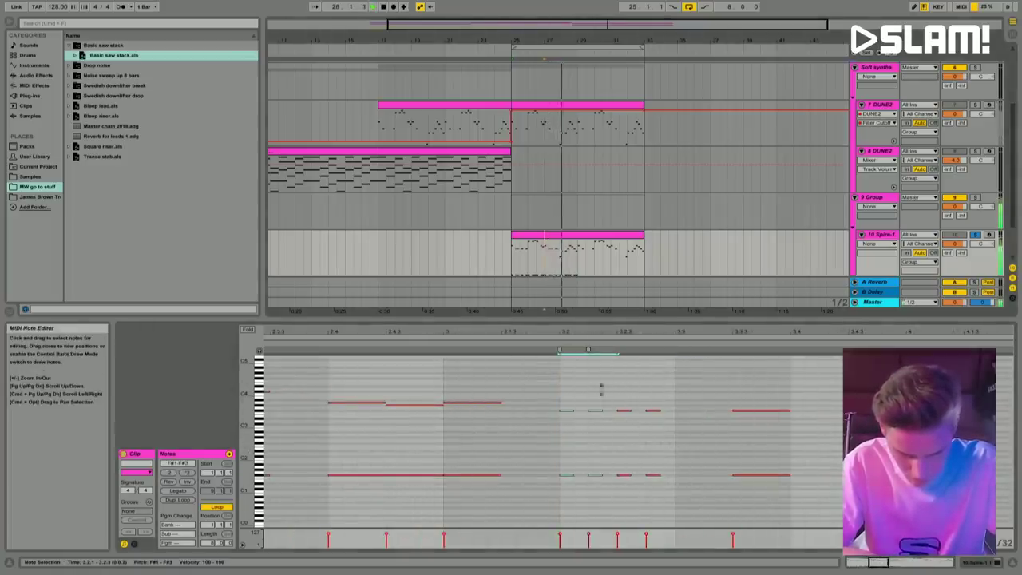
pyautogui.press('-')
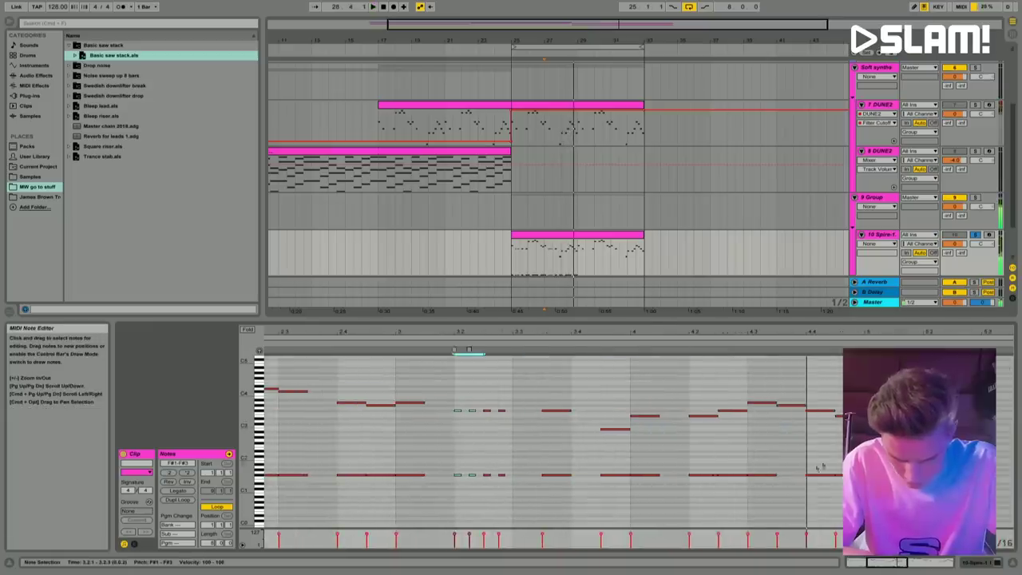
# Step: Shorten the melody and F#1 notes from beat 4.3 to the end of bar 4, checking them in playback
pyautogui.click(762, 475)
pyautogui.press('space')
pyautogui.moveTo(757, 394); pyautogui.dragTo(848, 491)
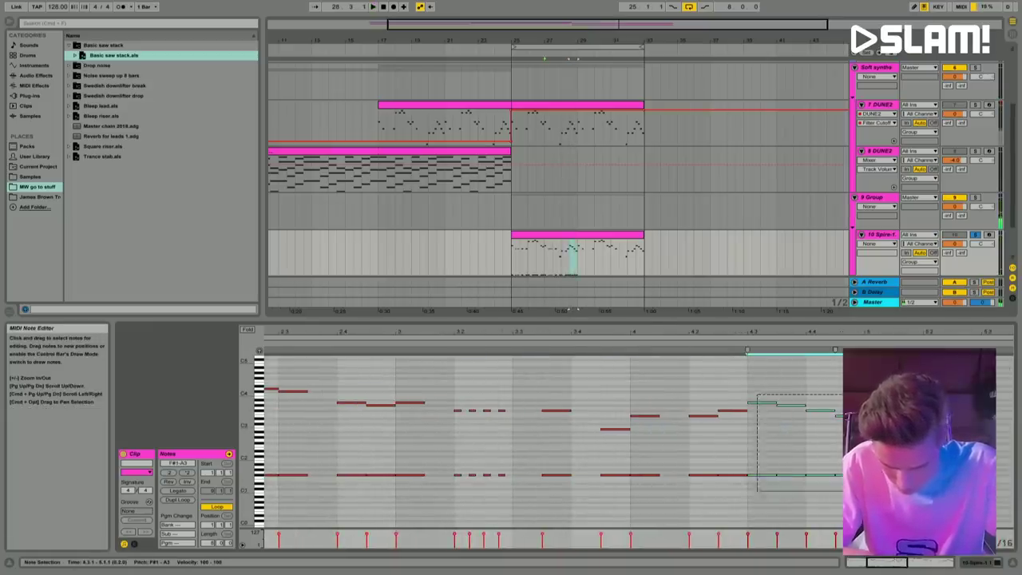
pyautogui.press('space')
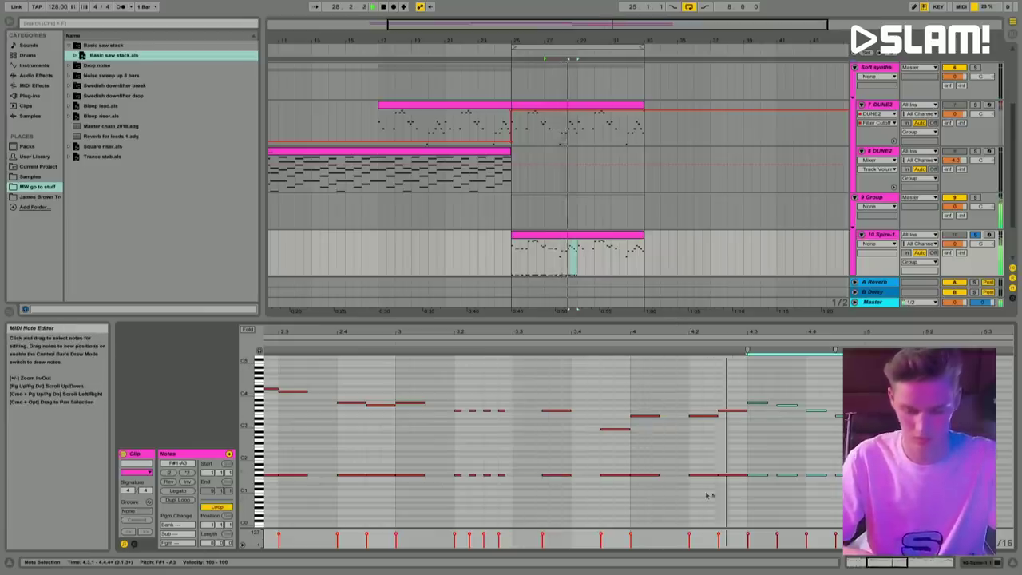
pyautogui.click(869, 439)
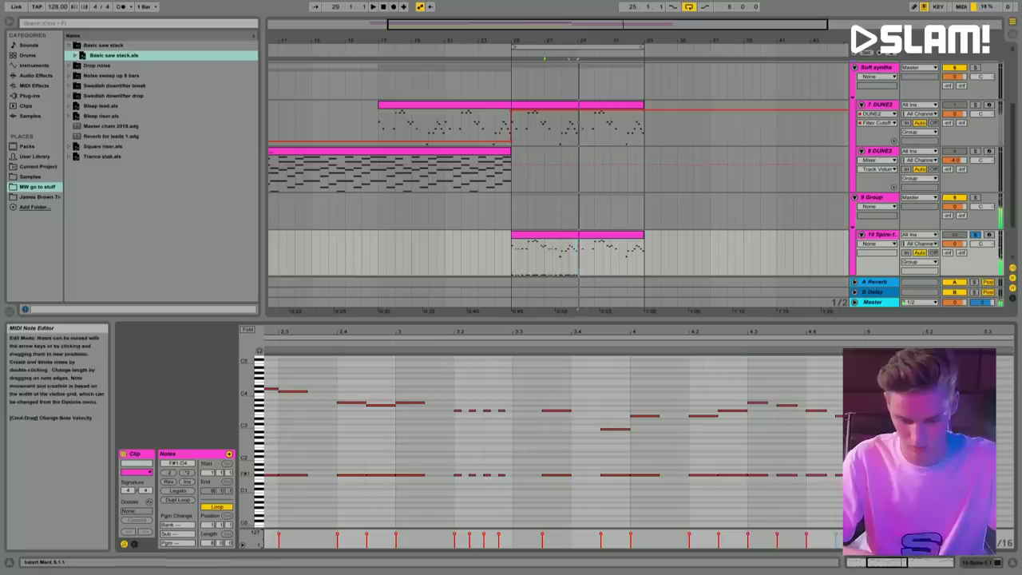
pyautogui.moveTo(854, 483); pyautogui.dragTo(816, 432)
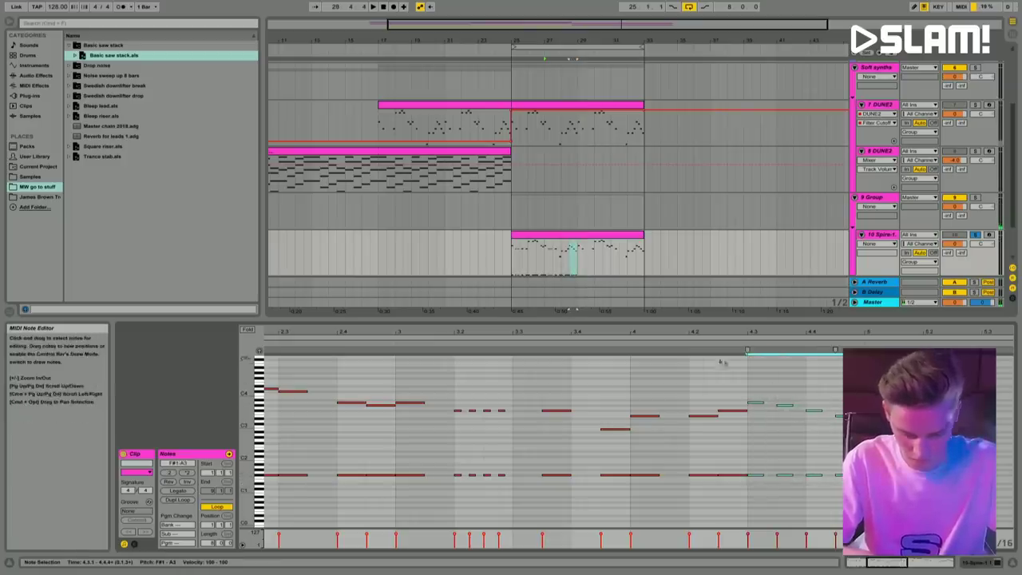
pyautogui.press('-')
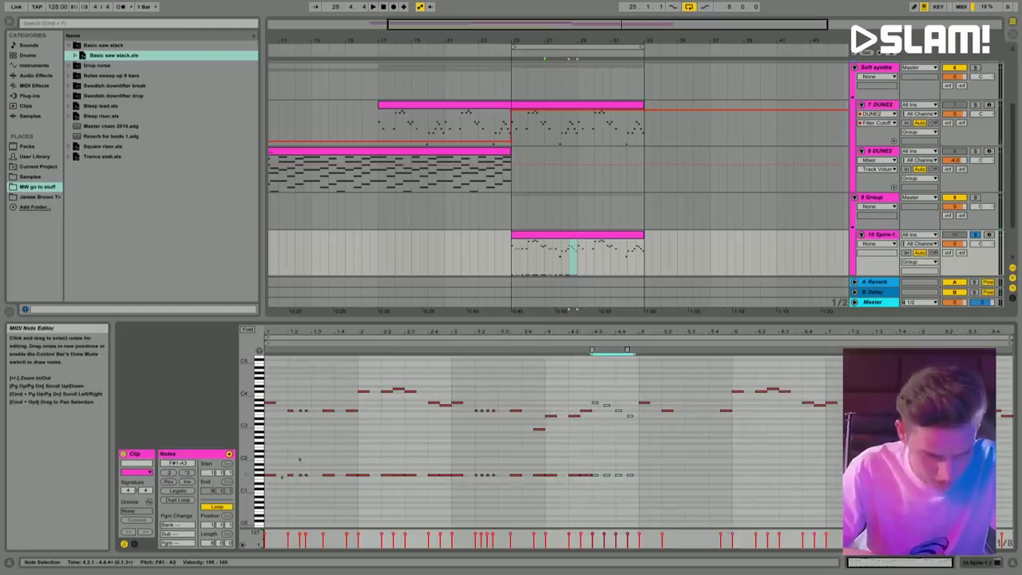
# Step: Solo the Diva bass and play it from bar 17 as a reference, and return to the soloed Spire clip
pyautogui.scroll(5, 358, 156)
pyautogui.click(358, 156)
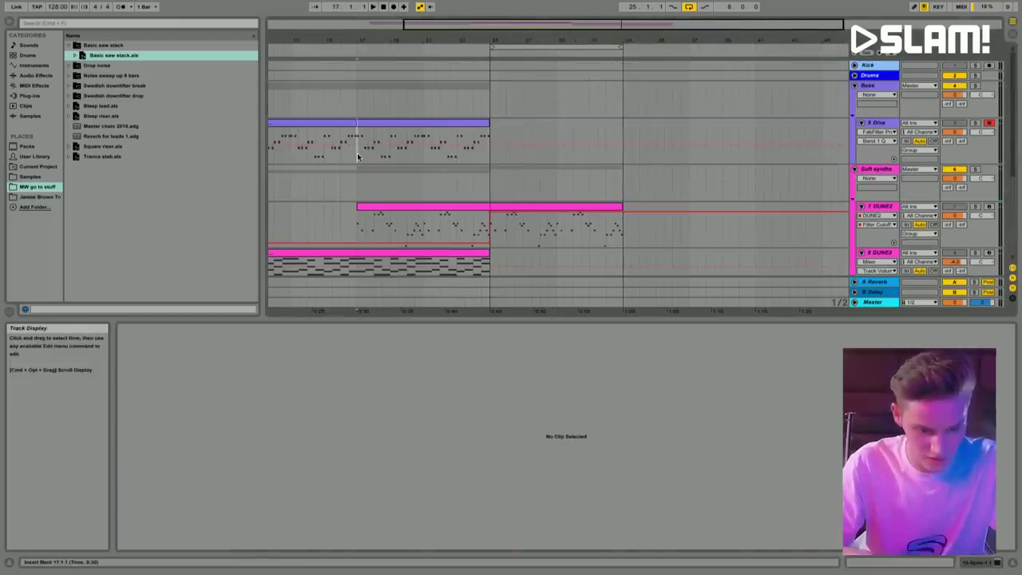
pyautogui.hotkey('ctrl', 'a')
pyautogui.click(975, 123)
pyautogui.press('space')
pyautogui.scroll(-5, 629, 169)
pyautogui.click(595, 195)
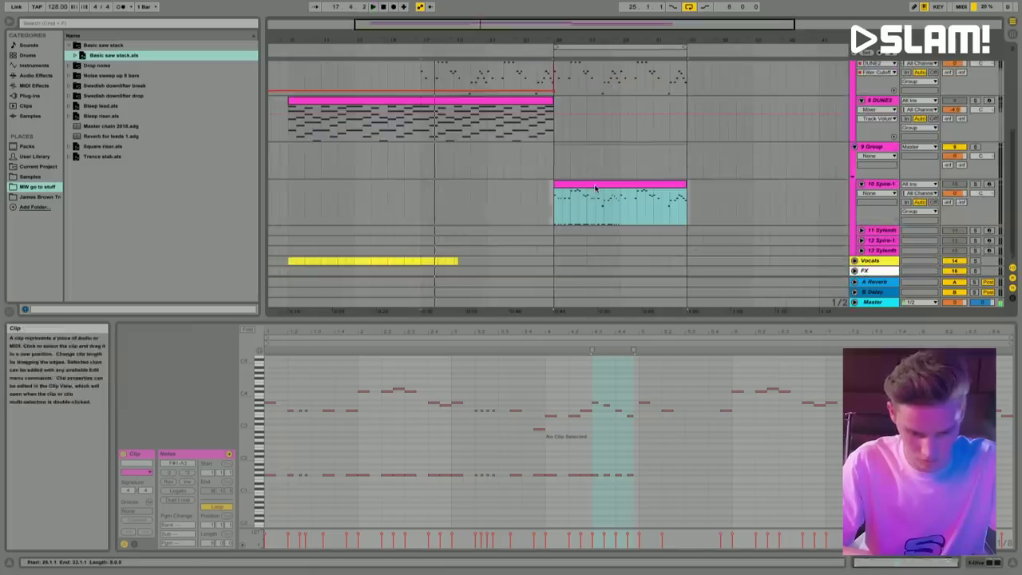
pyautogui.click(372, 467)
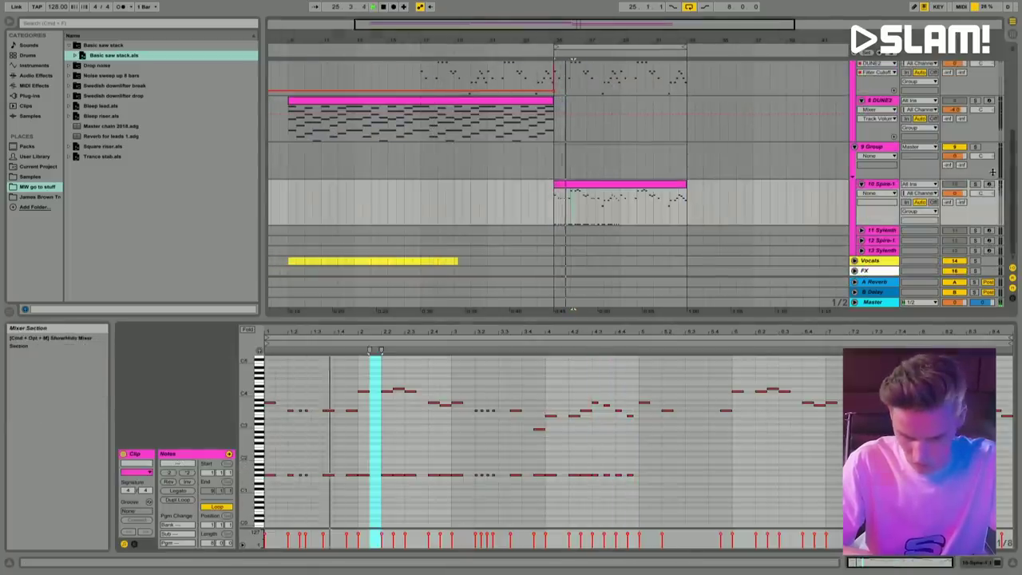
pyautogui.press('super+l')
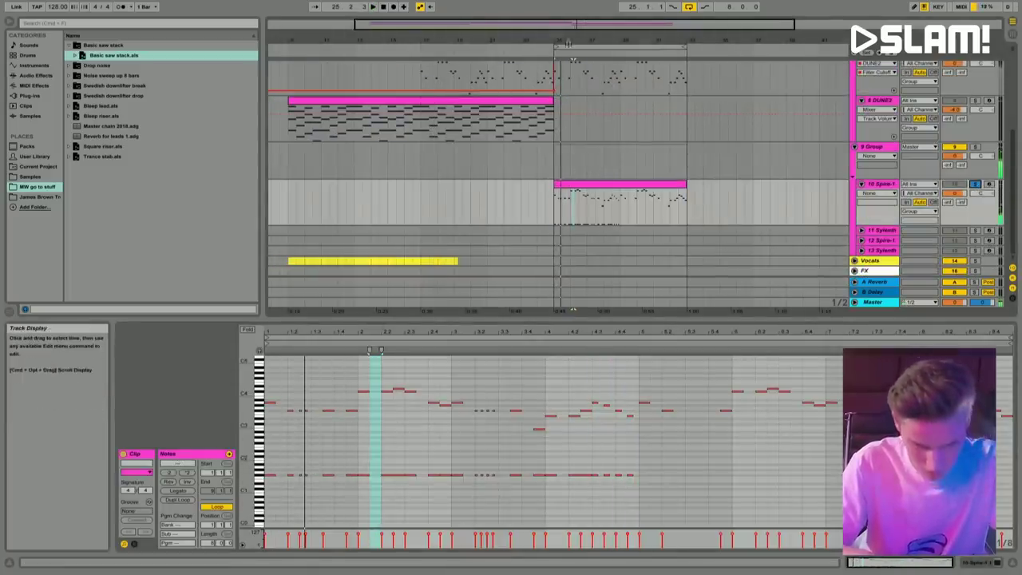
# Step: Lower the bass notes from 1.2.4 to the end of bar 1 to D1 in the Spire clip
pyautogui.moveTo(303, 471); pyautogui.dragTo(350, 487)
pyautogui.moveTo(241, 473); pyautogui.dragTo(247, 473)
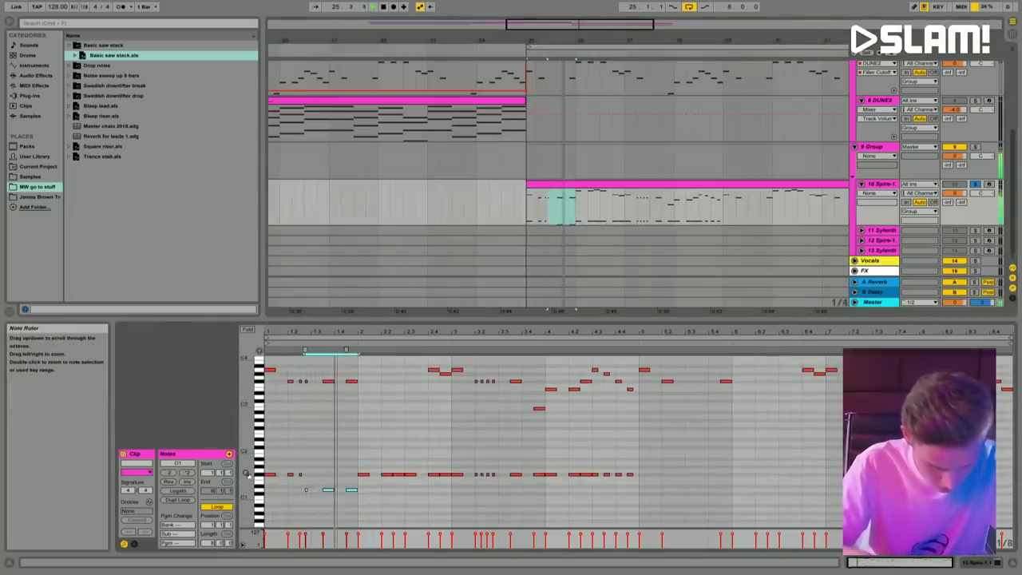
pyautogui.press('space')
# Step: Lower bar 2's bass notes to E1, and those from beat 2.3 onward to B0, listening back
pyautogui.moveTo(357, 463); pyautogui.dragTo(403, 479)
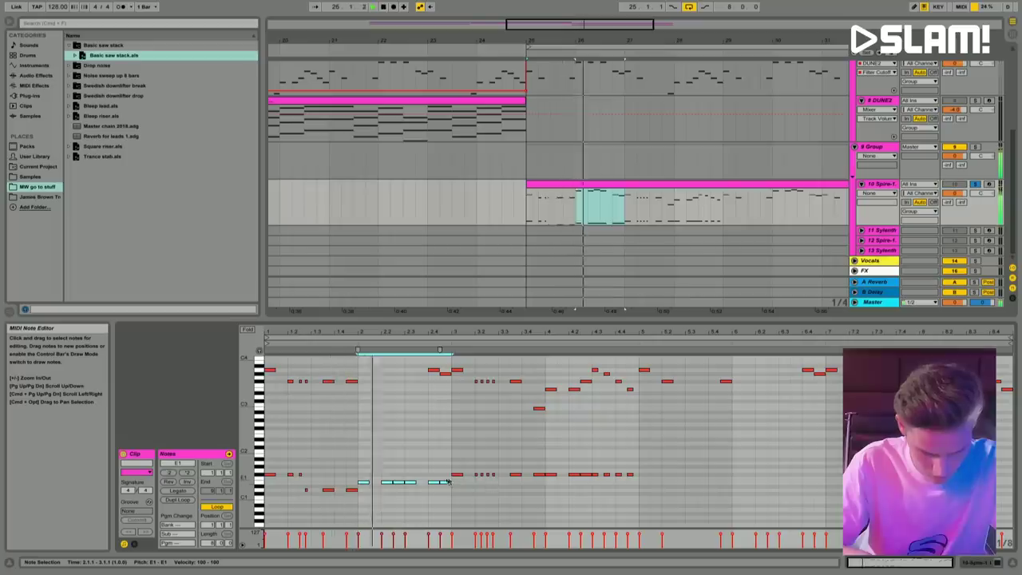
pyautogui.press('space')
pyautogui.moveTo(408, 475); pyautogui.dragTo(438, 491)
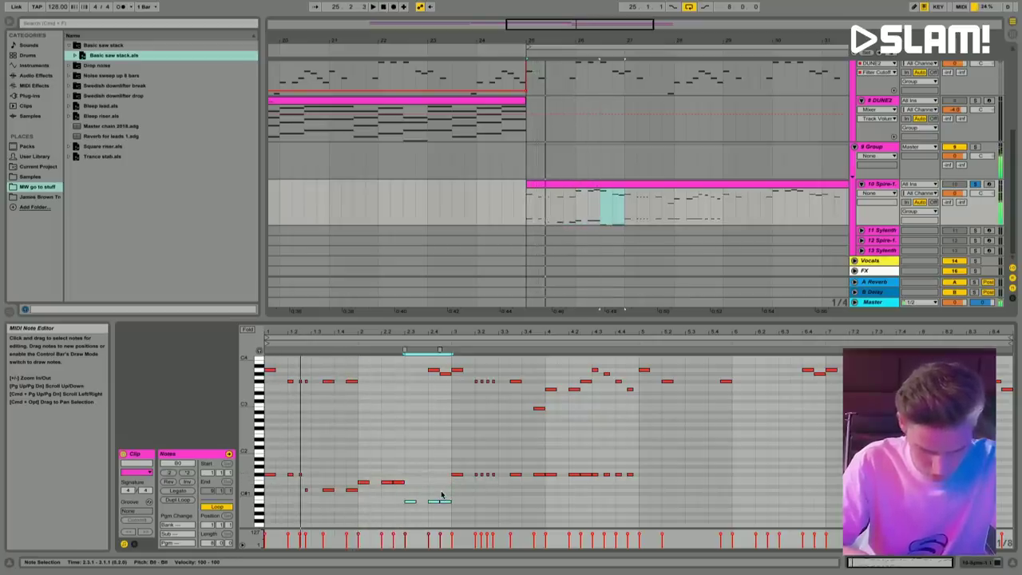
pyautogui.press('space')
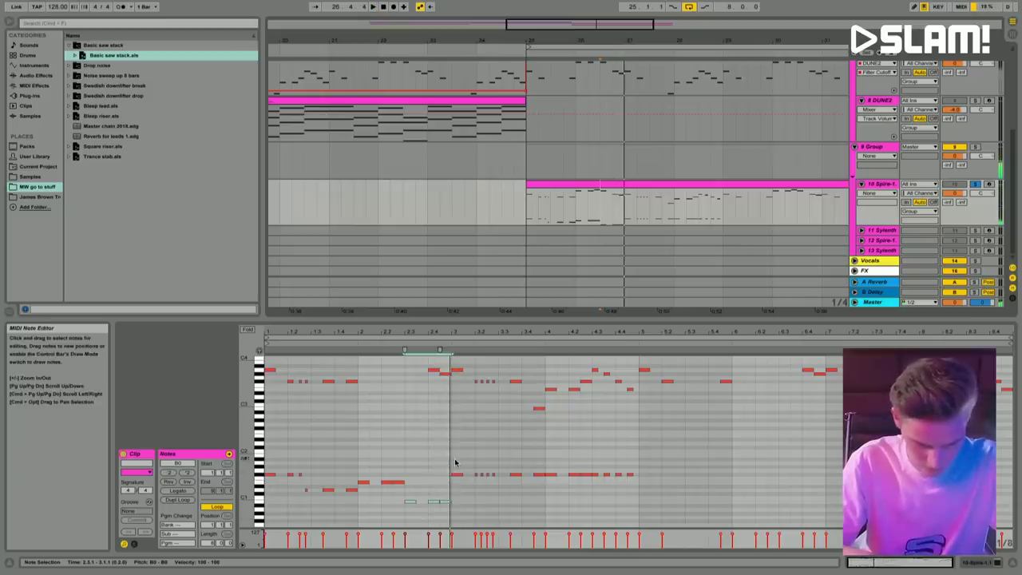
# Step: Lower the bass notes from 3.2.4 through bar 3 to D1 and those from 4.1.1 up to beat 4.3 to E1, and play them
pyautogui.moveTo(271, 461); pyautogui.dragTo(446, 523)
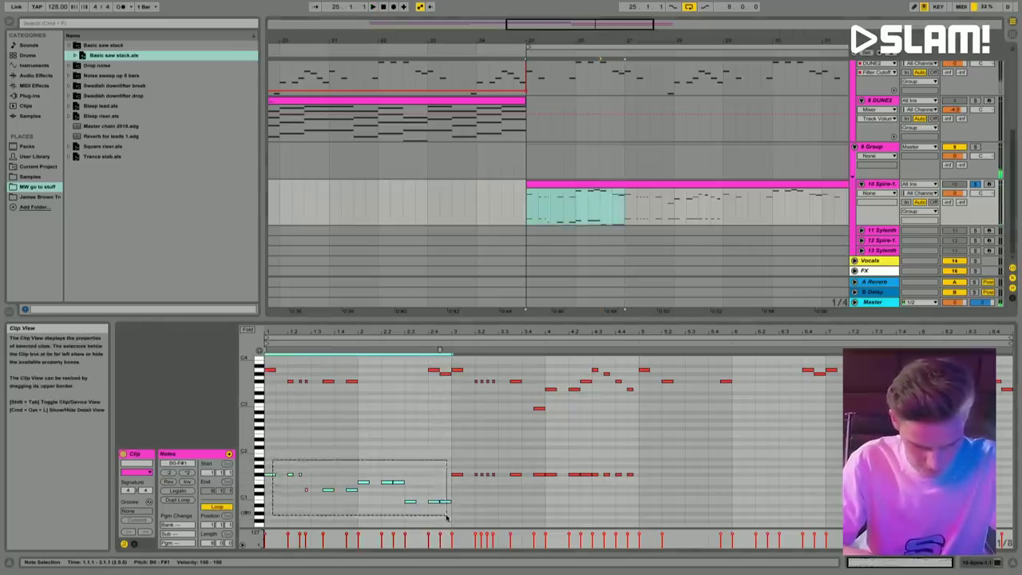
pyautogui.click(453, 461)
pyautogui.moveTo(494, 485); pyautogui.dragTo(494, 484)
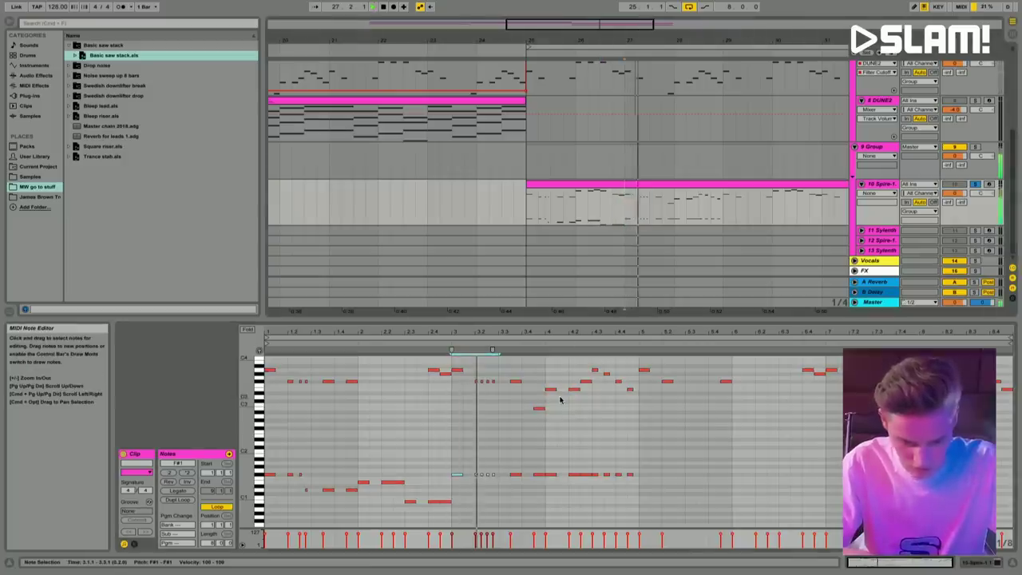
pyautogui.moveTo(492, 469); pyautogui.dragTo(570, 481)
pyautogui.press('Down')
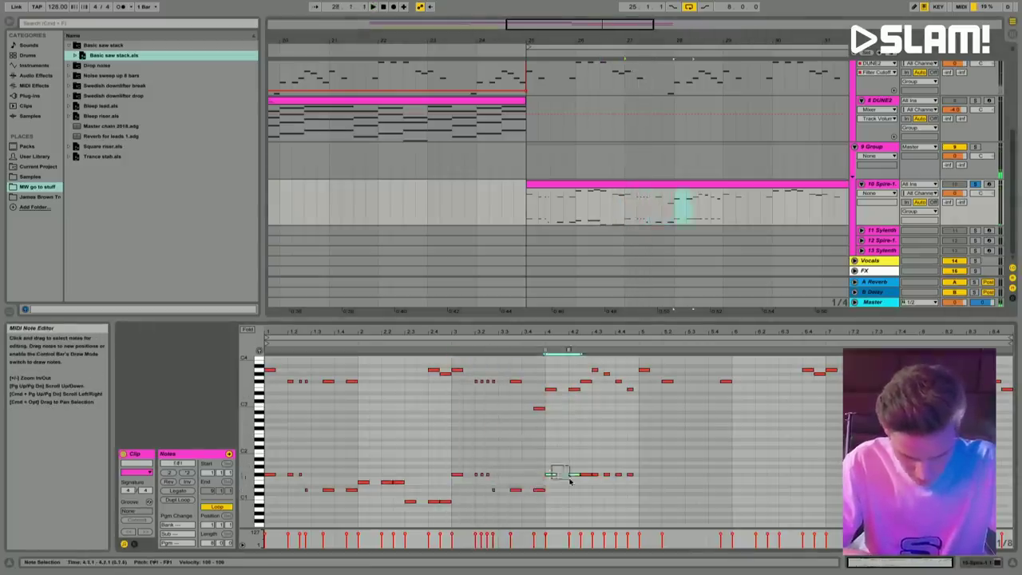
pyautogui.press('space')
pyautogui.press('space')
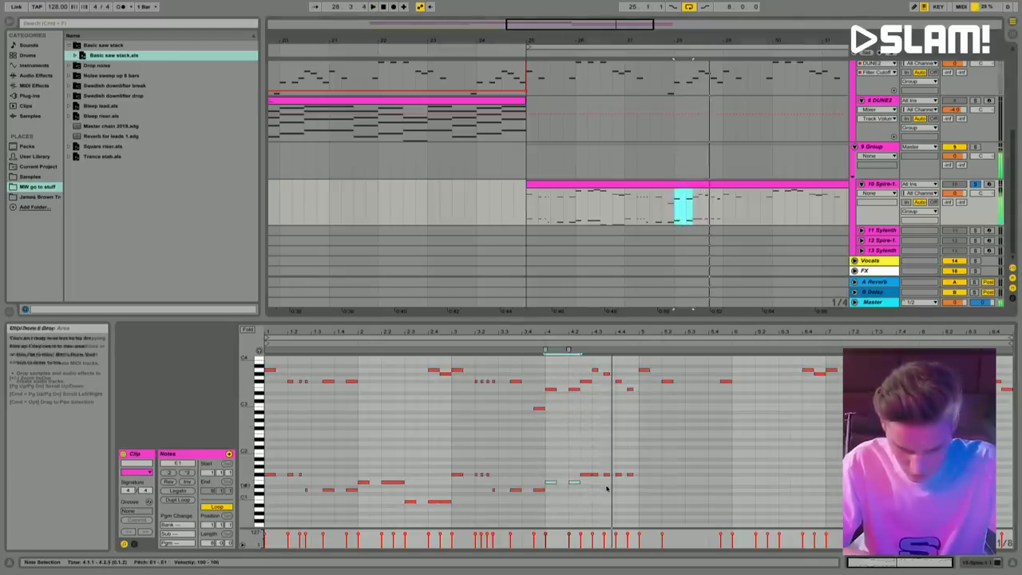
pyautogui.click(587, 475)
pyautogui.press('space')
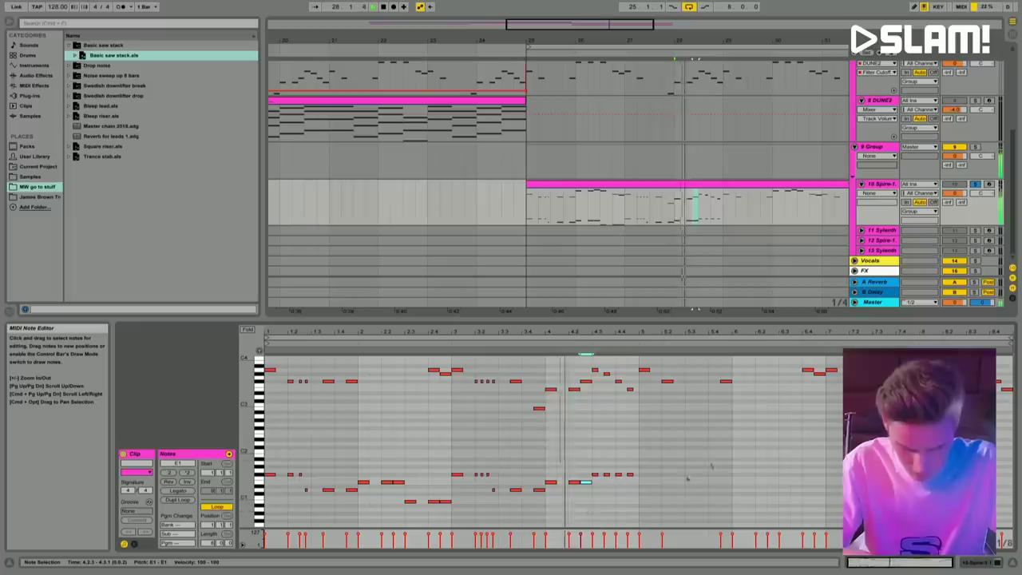
pyautogui.click(733, 443)
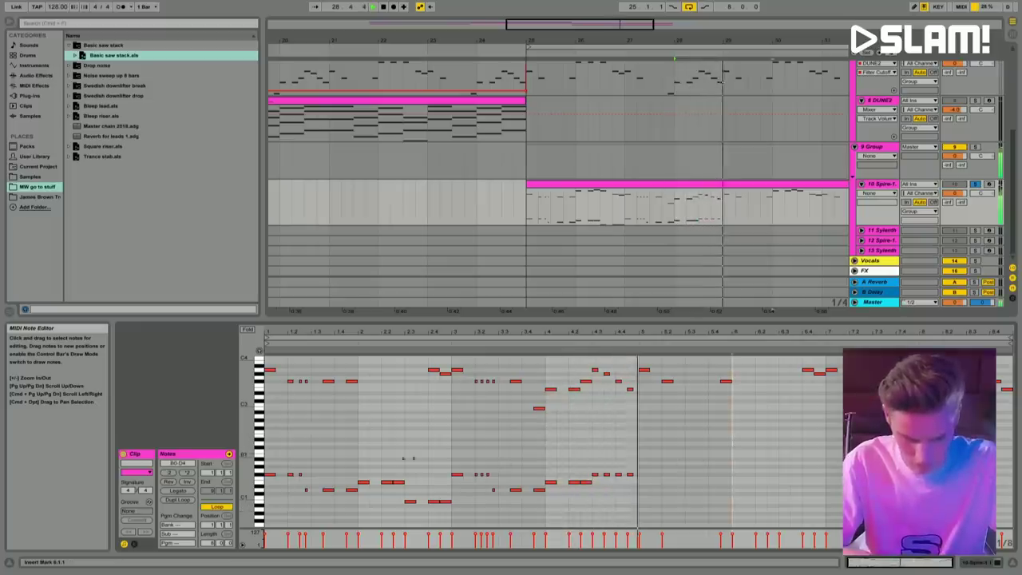
pyautogui.press('space')
# Step: Add F#2 and A2 notes above the opening F#1 bass hits in bar 1 and play the chord
pyautogui.click(270, 474)
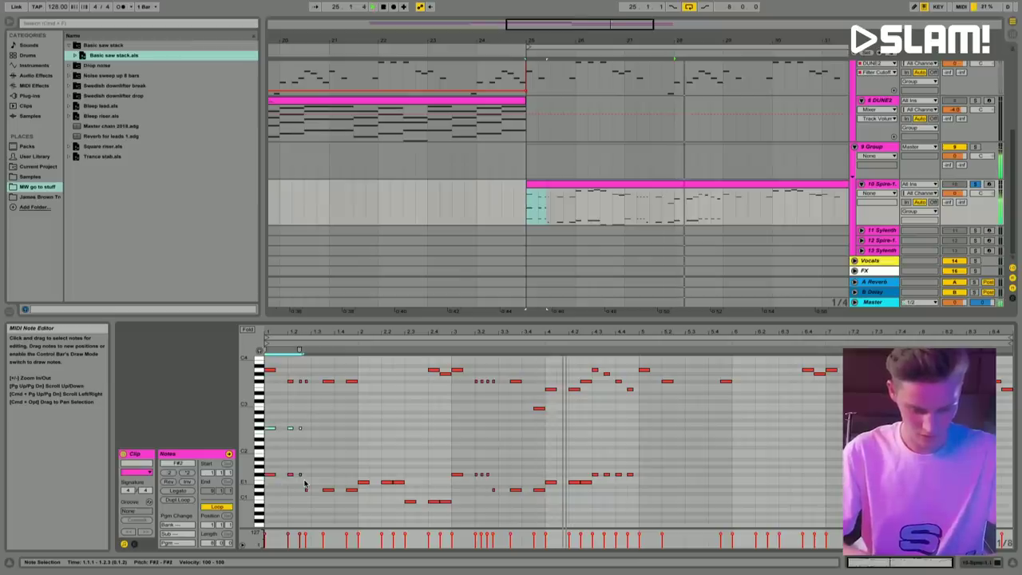
pyautogui.click(309, 461)
pyautogui.press('space')
pyautogui.press('space')
pyautogui.moveTo(265, 392); pyautogui.dragTo(336, 447)
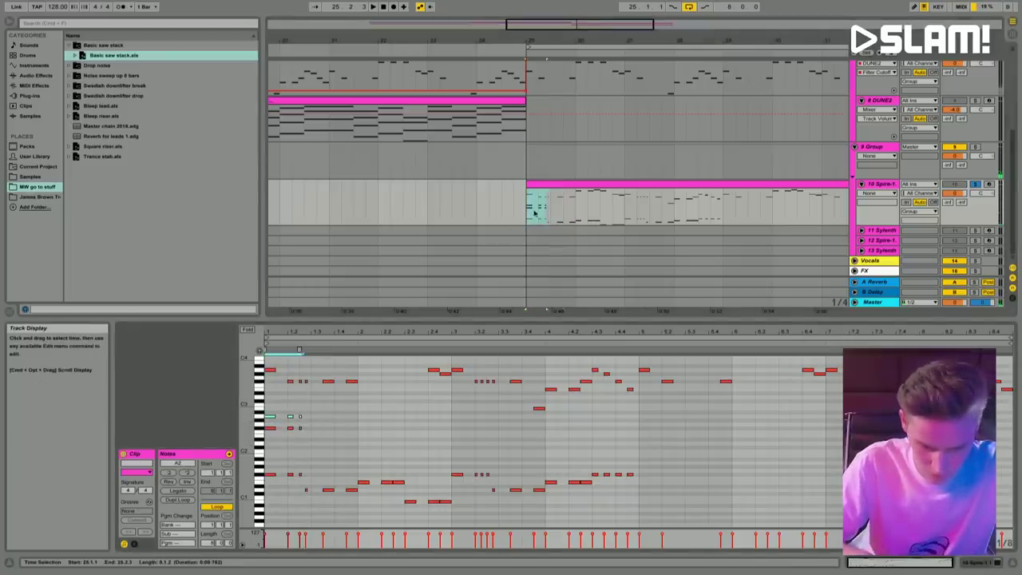
pyautogui.press('+')
pyautogui.moveTo(278, 414); pyautogui.dragTo(344, 425)
pyautogui.press('space')
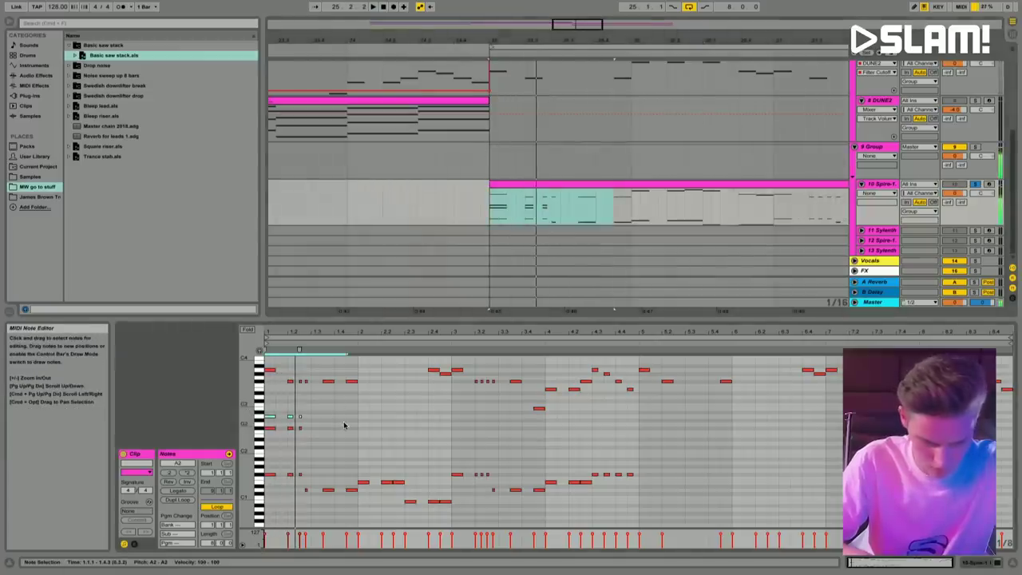
# Step: Raise the A2 notes above the opening bass hits of bar 1 to C#3 and play them
pyautogui.press('space')
pyautogui.press('Up')
pyautogui.press('Up')
pyautogui.press('Up')
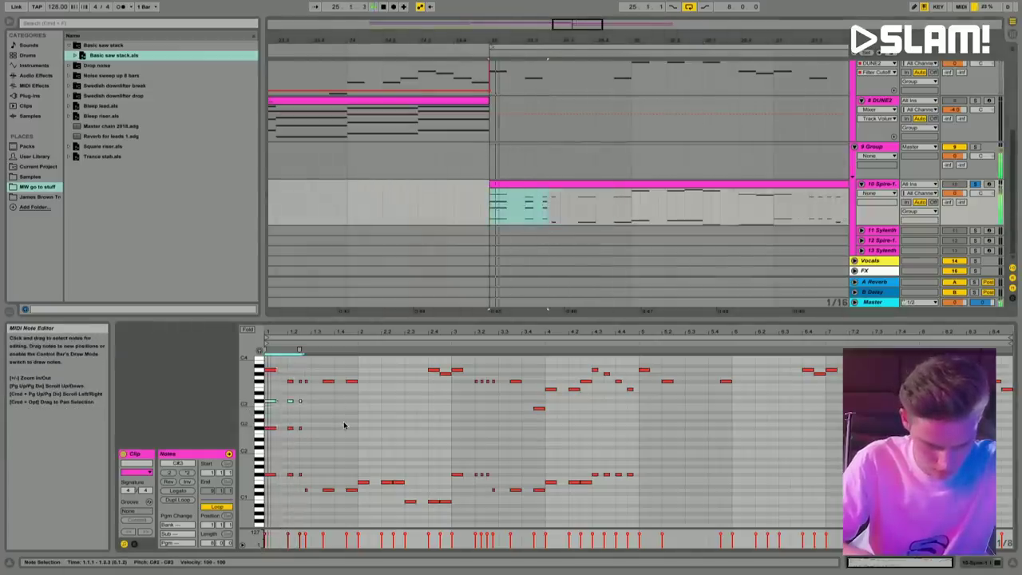
pyautogui.press('space')
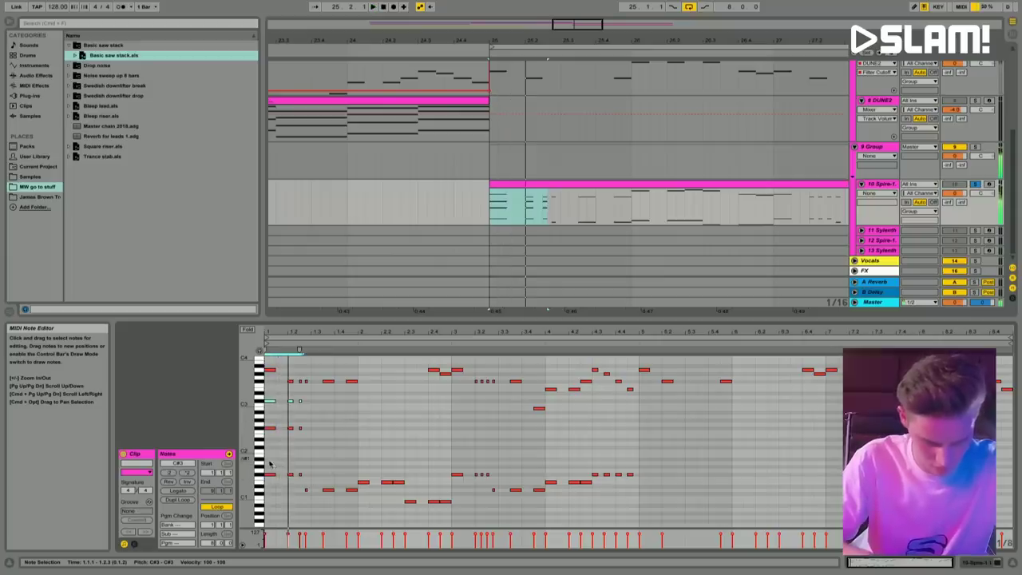
# Step: Copy the D1 bass notes from 1.2.4 through the end of bar 1 up to D2 and B2
pyautogui.moveTo(304, 488); pyautogui.dragTo(348, 503)
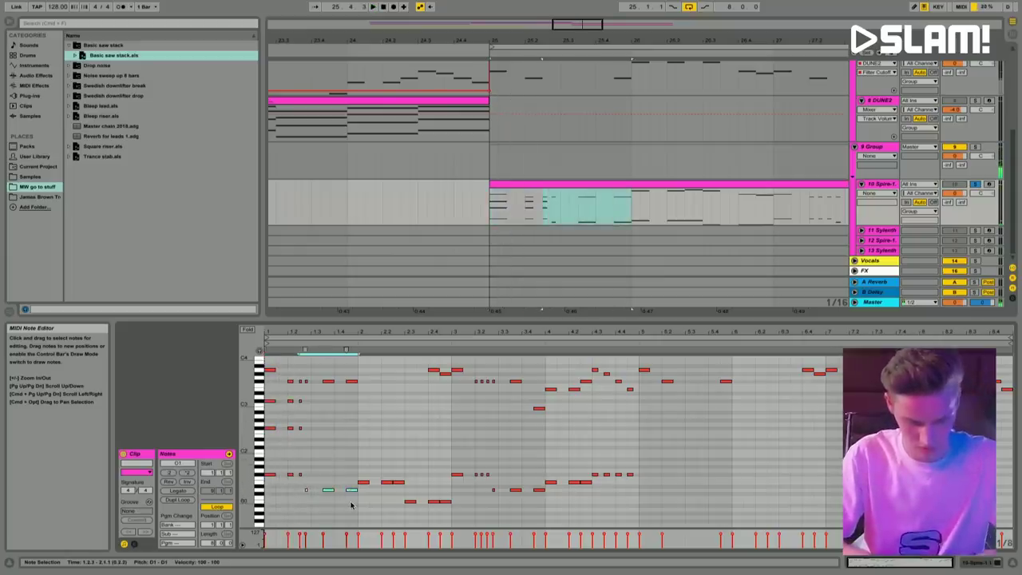
pyautogui.press('Up')
pyautogui.press('Up')
pyautogui.press('Up')
pyautogui.press('Up')
pyautogui.press('Up')
pyautogui.press('Up')
pyautogui.press('Up')
pyautogui.press('Up')
pyautogui.press('Up')
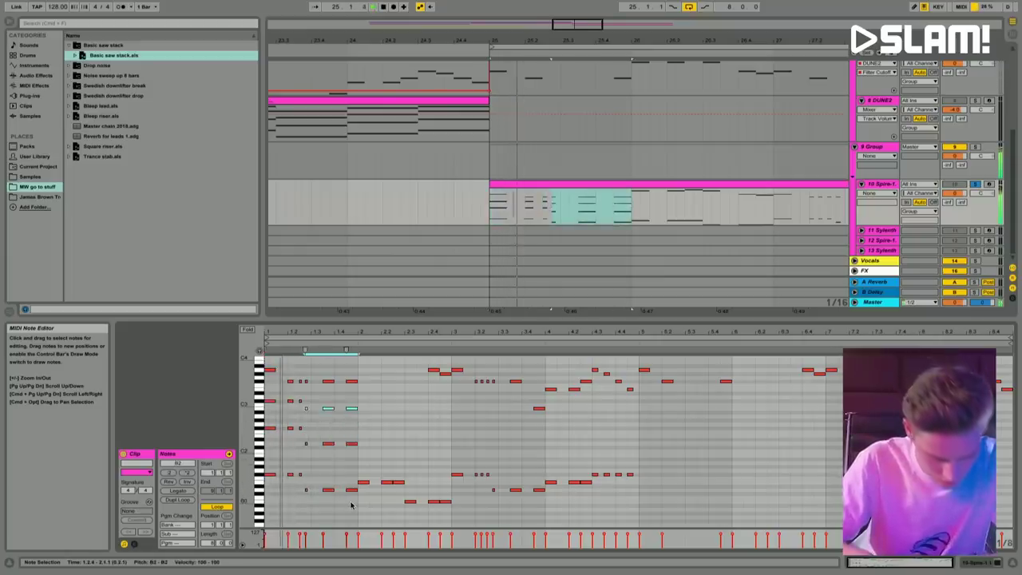
# Step: Try the uppermost chord notes from 1.2.4 through bar 1 at D3, and settle them on A2
pyautogui.press('Up')
pyautogui.press('Up')
pyautogui.press('Up')
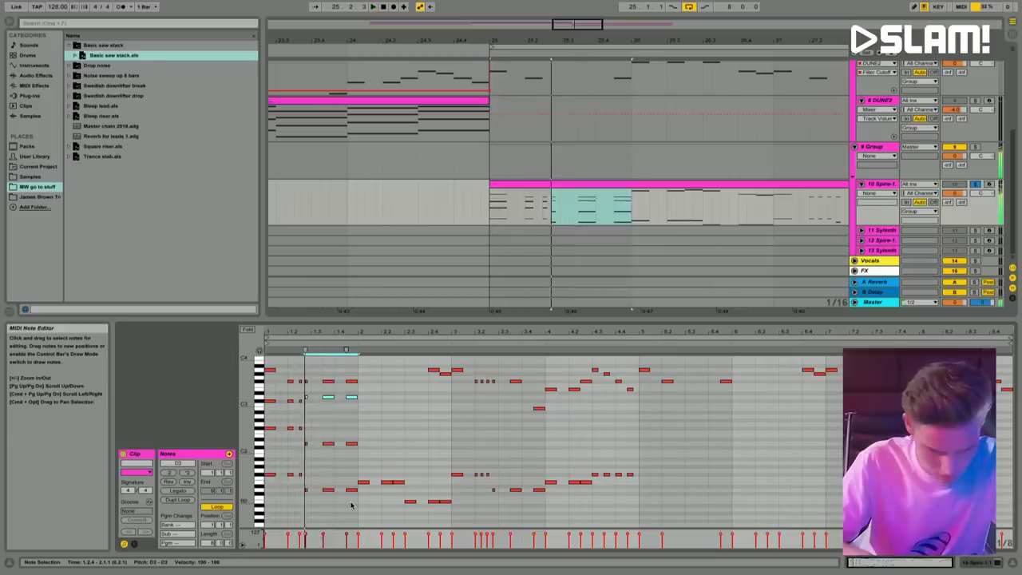
pyautogui.press('Down')
pyautogui.press('Down')
pyautogui.press('Down')
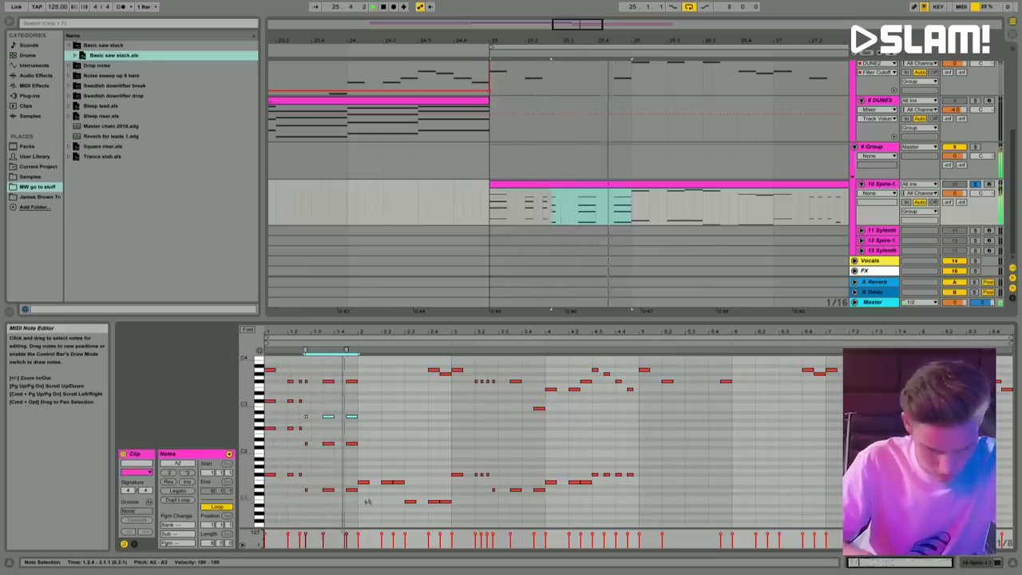
# Step: Add E2 and B2 notes above the E1 bass notes at the start of bar 2 and play them
pyautogui.moveTo(363, 472); pyautogui.dragTo(408, 497)
pyautogui.moveTo(252, 452); pyautogui.dragTo(247, 450)
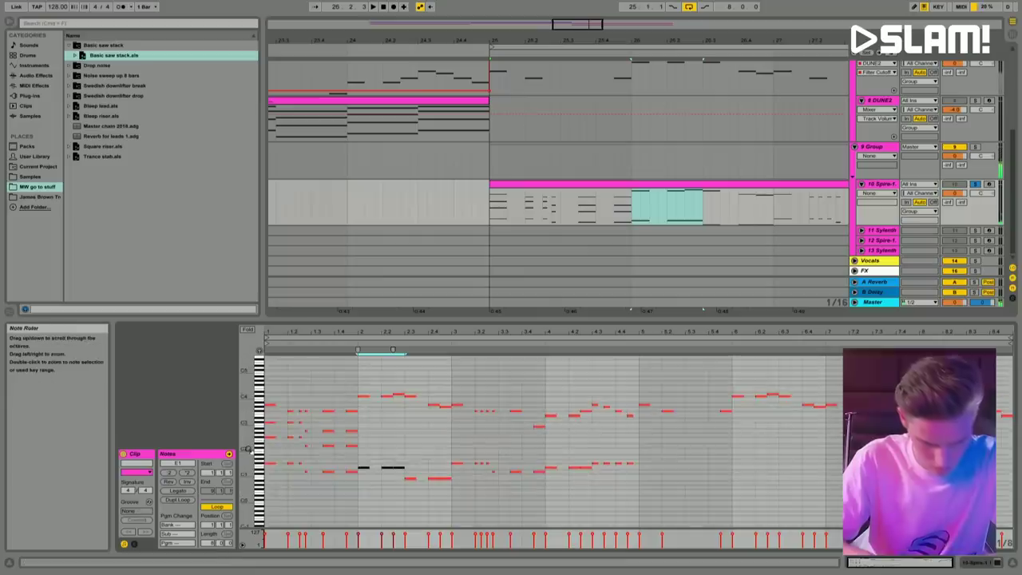
pyautogui.press('Up')
pyautogui.press('Up')
pyautogui.press('Up')
pyautogui.press('Up')
pyautogui.press('Up')
pyautogui.press('space')
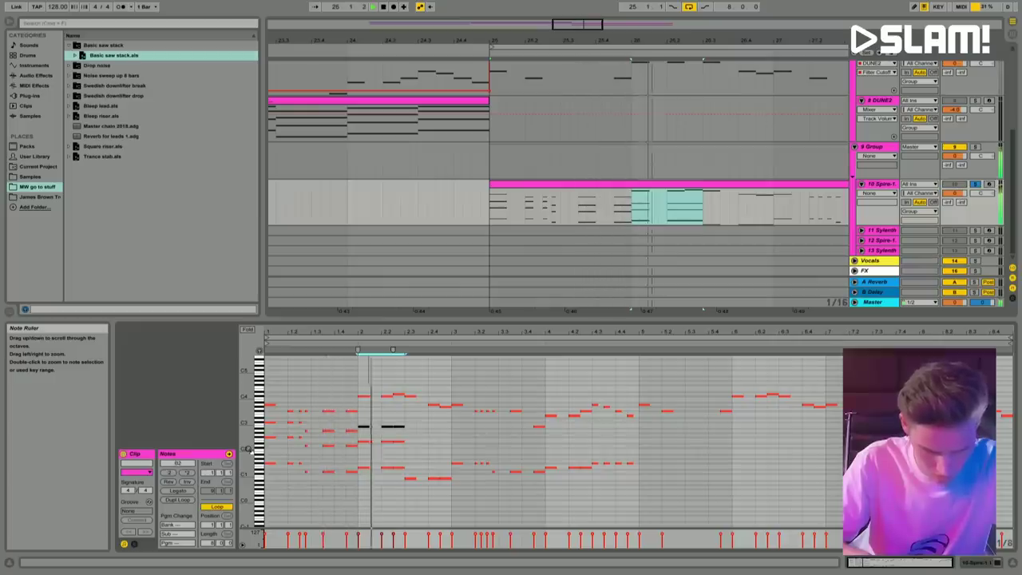
# Step: Copy the B0 bass notes from beat 2.3 through the end of bar 2 up to B1 and B2
pyautogui.press('Right')
pyautogui.press('Right')
pyautogui.hotkey('shift', 'Down')
pyautogui.hotkey('shift', 'Down')
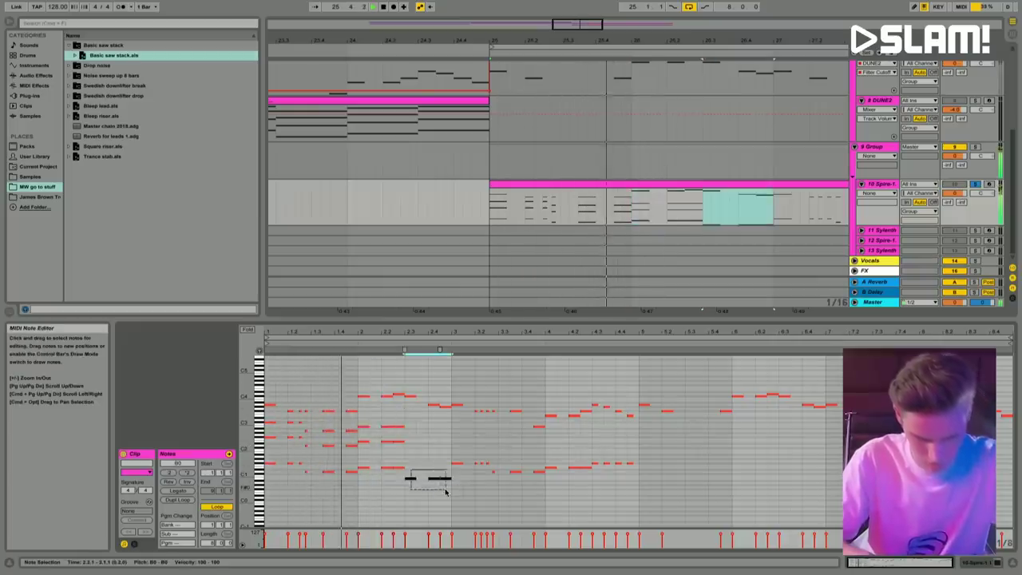
pyautogui.hotkey('shift', 'Up')
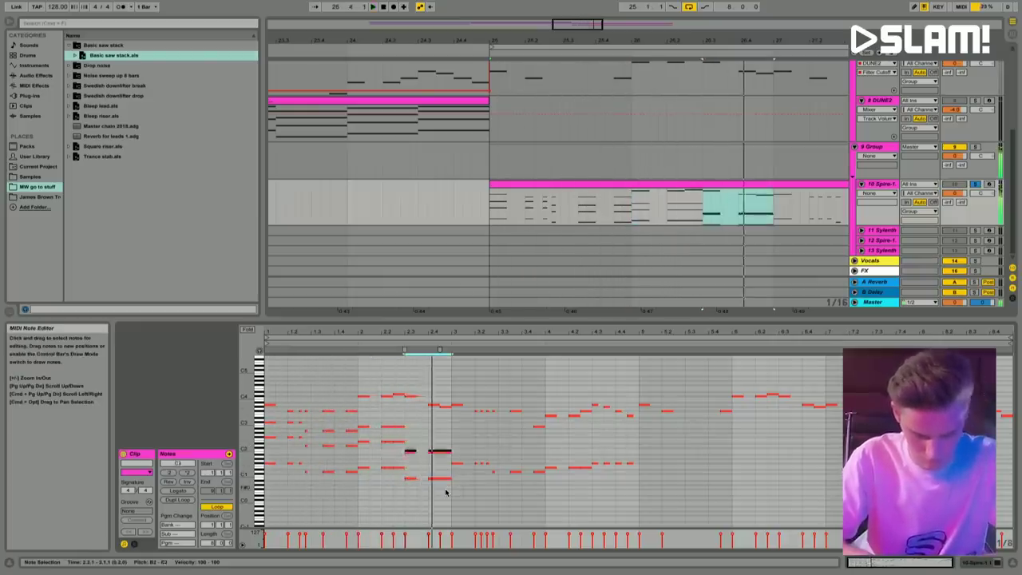
pyautogui.hotkey('shift', 'Up')
pyautogui.press('Down')
pyautogui.press('Down')
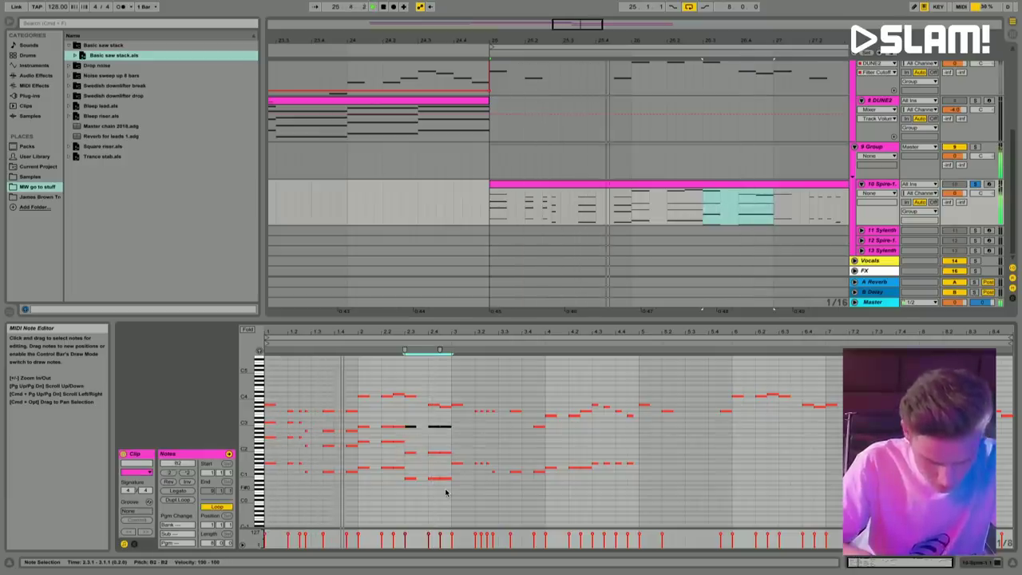
# Step: Lower the B2 copies above the B0 bass notes from beat 2.3 to F#2, listening back
pyautogui.press('Down')
pyautogui.press('Down')
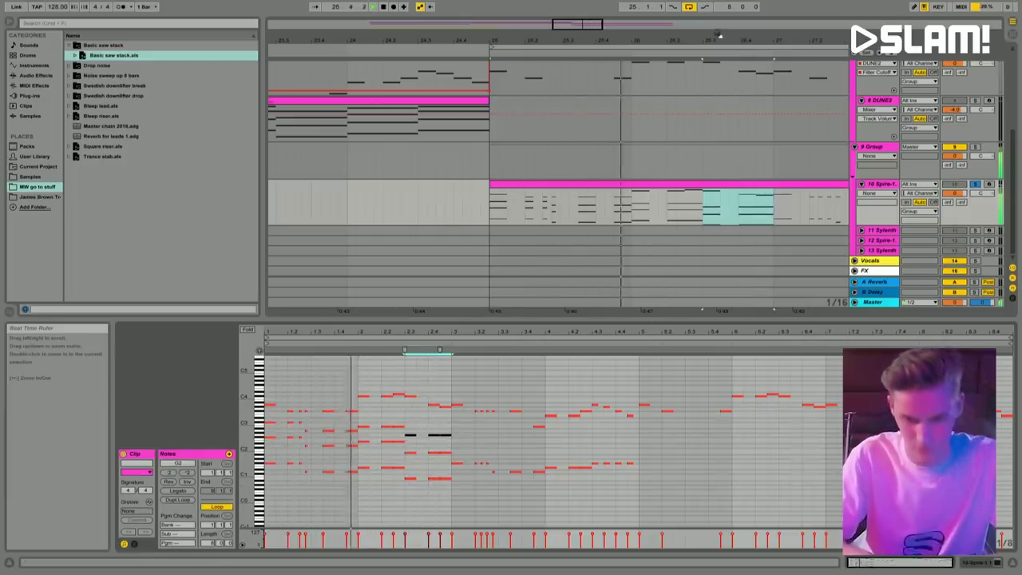
pyautogui.press('0')
pyautogui.press('space')
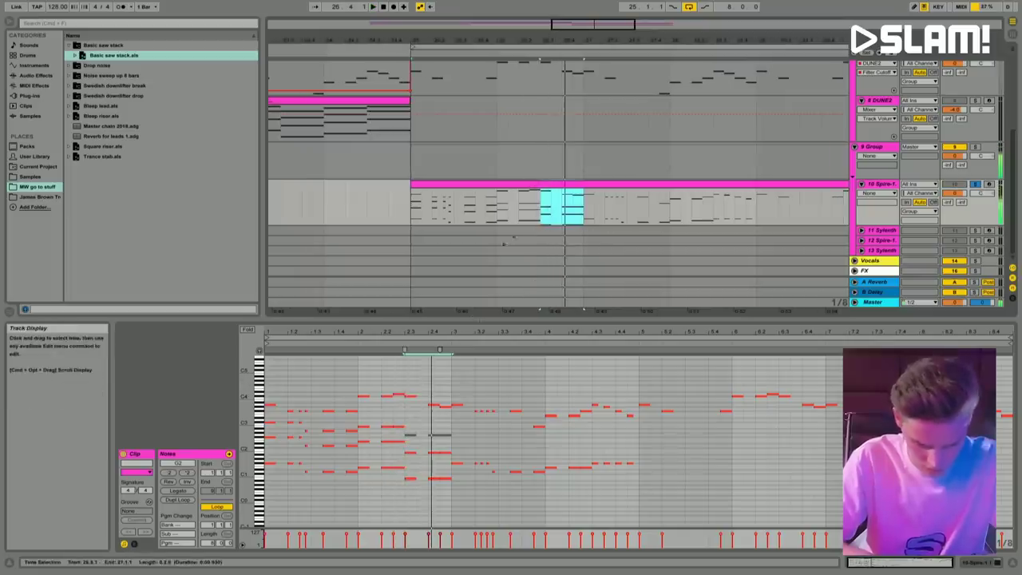
pyautogui.press('0')
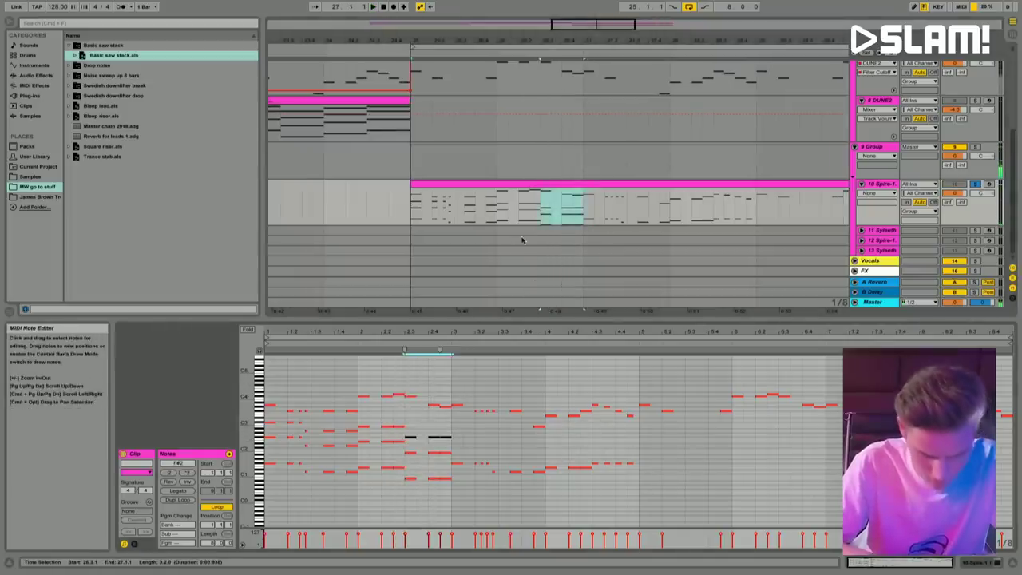
# Step: Add D3 notes above the F#2 notes from beat 2.3, with C#3 for the final part from 2.4.3
pyautogui.click(413, 435)
pyautogui.moveTo(410, 432); pyautogui.dragTo(480, 445)
pyautogui.press('Up')
pyautogui.press('space')
pyautogui.press('Up')
pyautogui.press('Up')
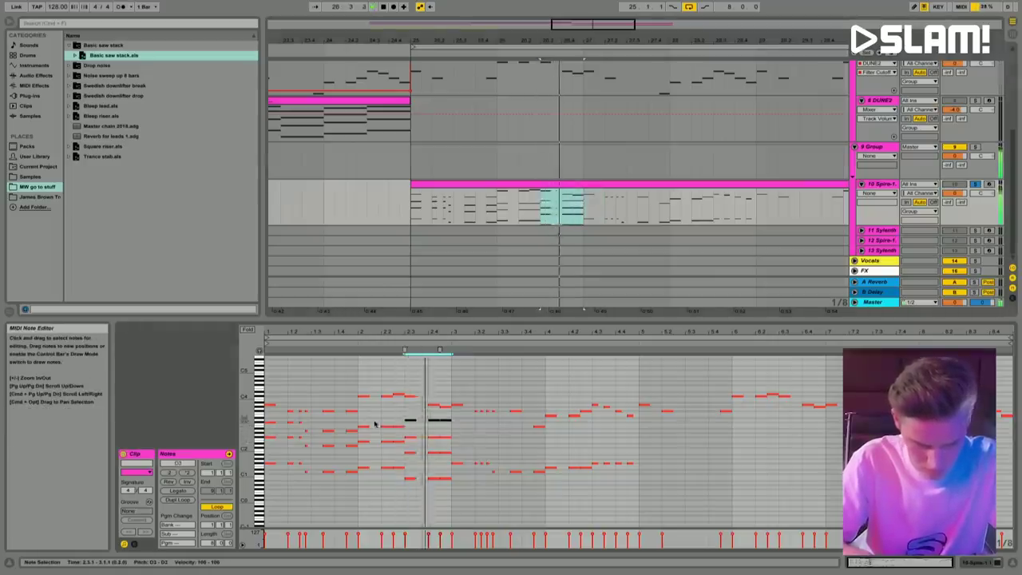
pyautogui.click(444, 423)
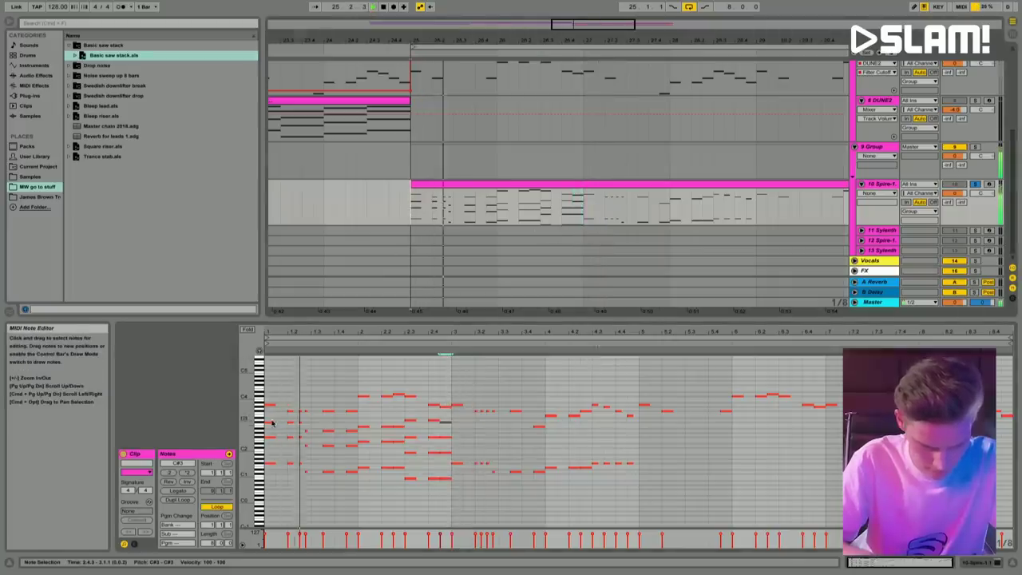
# Step: Duplicate the chord and bass notes of bars 1–2 into bars 3–4, and add an F#1–C#3 chord hit at 3.2.2
pyautogui.moveTo(271, 418); pyautogui.dragTo(446, 498)
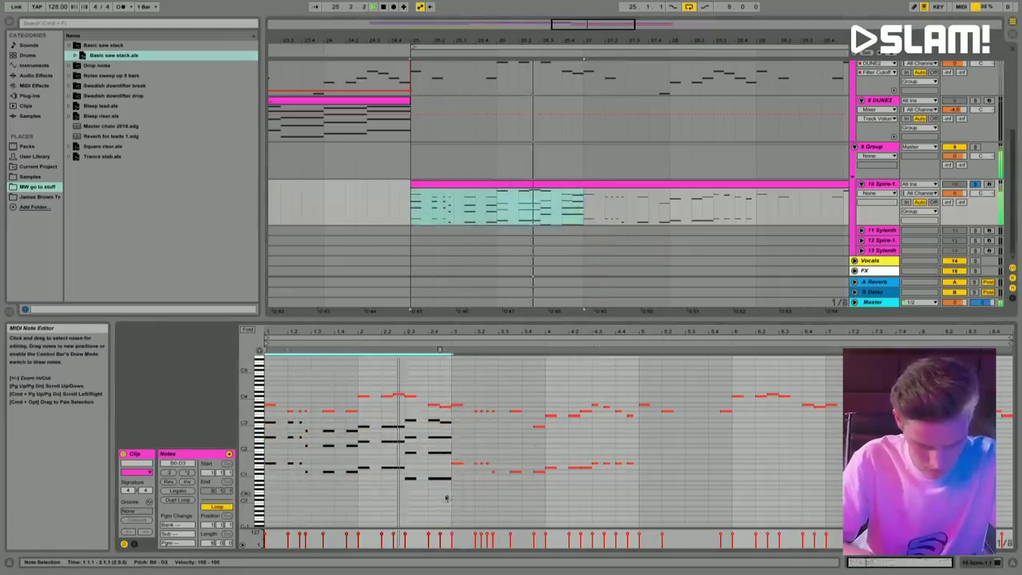
pyautogui.press('super+d')
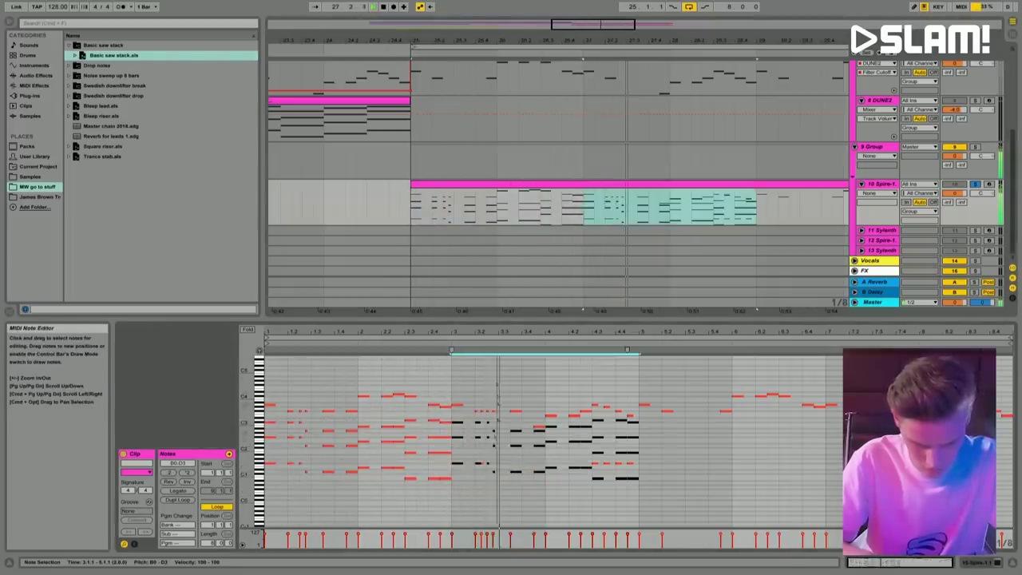
pyautogui.press('+')
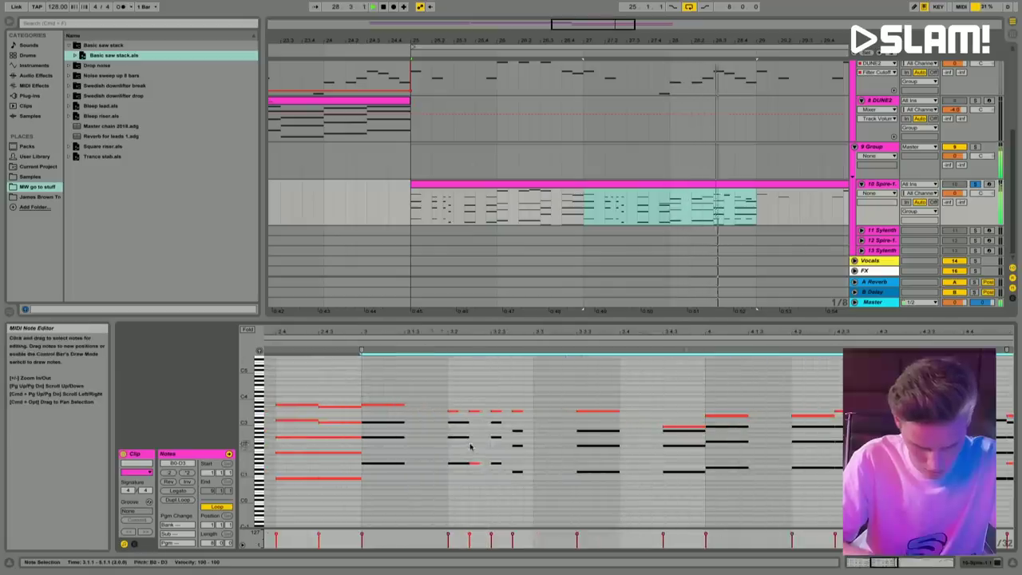
pyautogui.moveTo(465, 423); pyautogui.dragTo(465, 470)
pyautogui.press('Right')
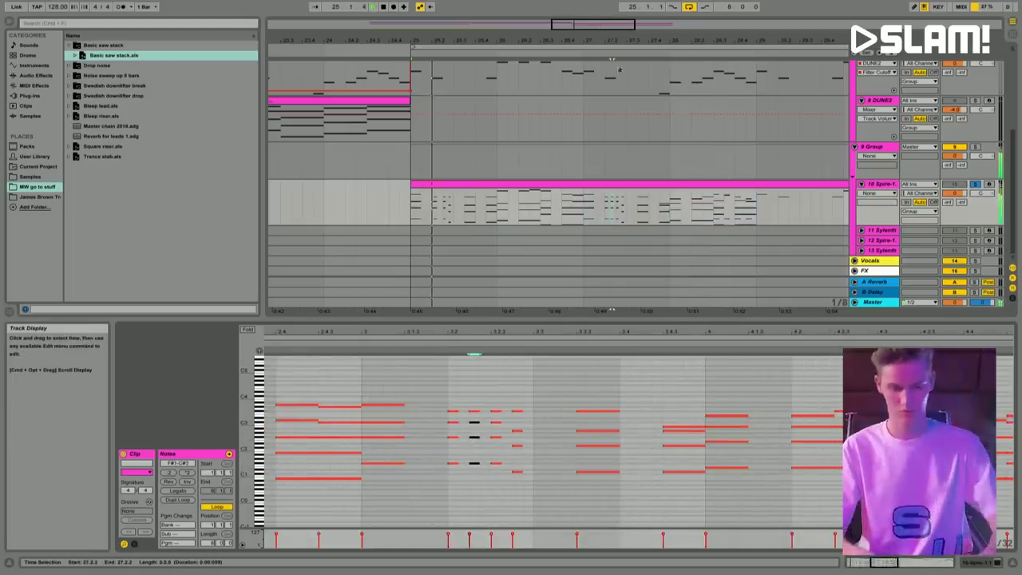
# Step: Try duplicating all notes of bars 1–4 into bars 5–8 of the Spire clip, and undo it
pyautogui.press('-')
pyautogui.press('-')
pyautogui.press('-')
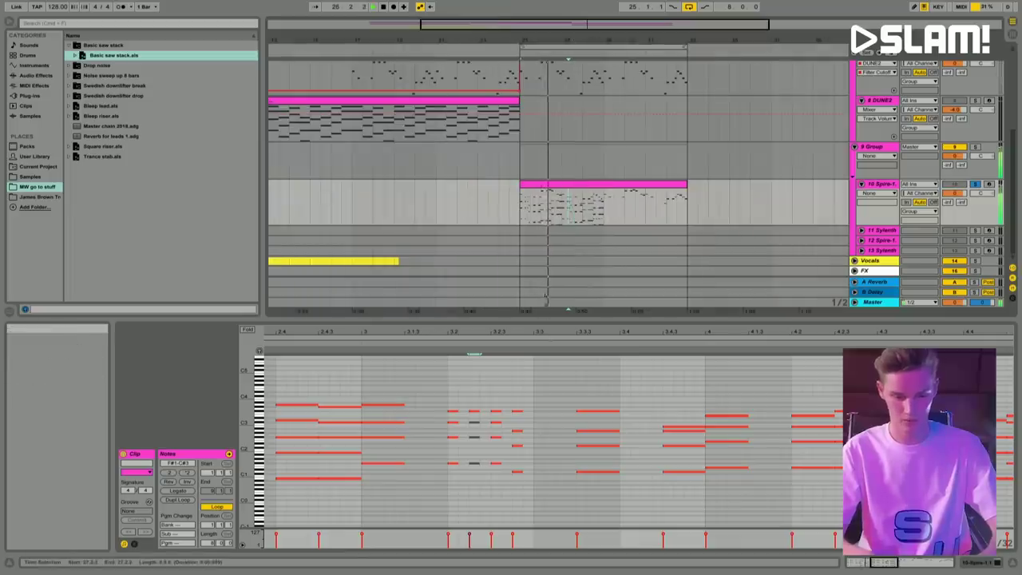
pyautogui.press('-')
pyautogui.press('-')
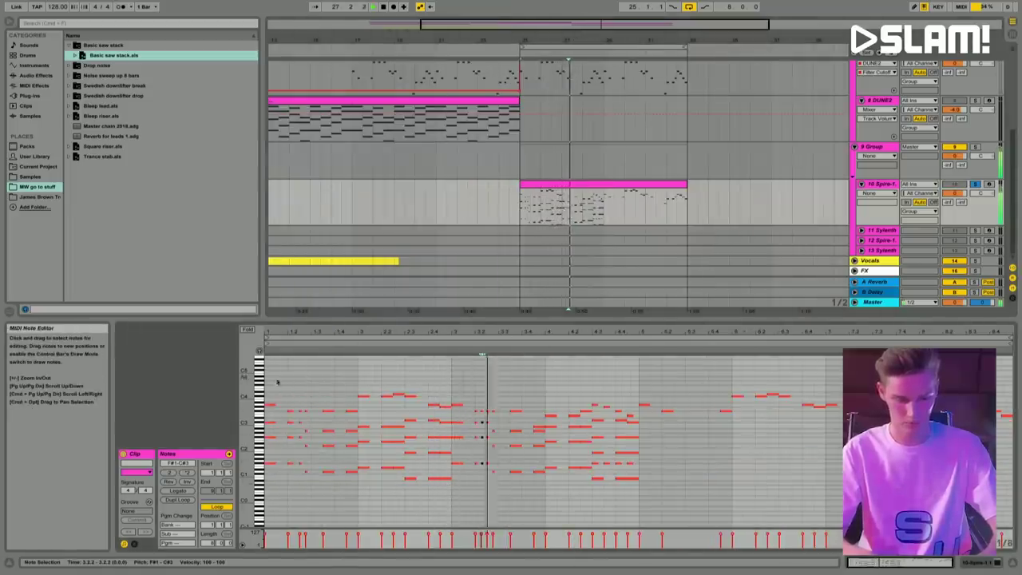
pyautogui.moveTo(277, 382); pyautogui.dragTo(629, 516)
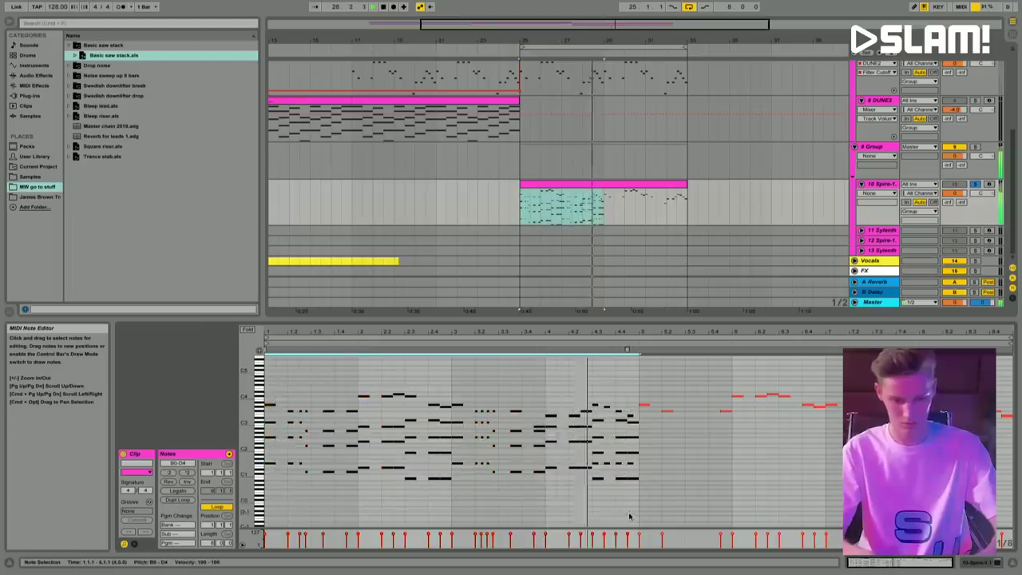
pyautogui.press('Up')
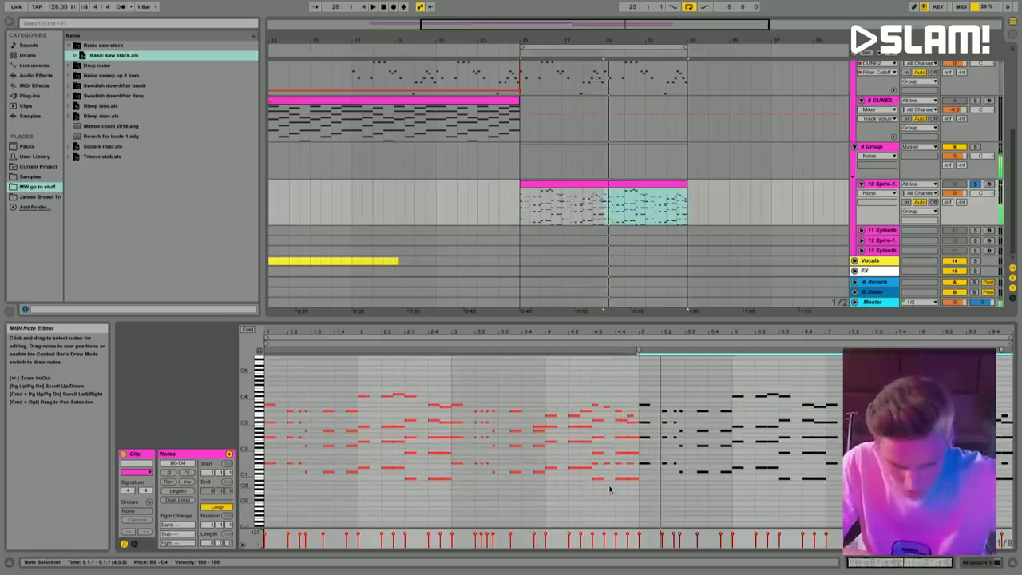
pyautogui.press('Delete')
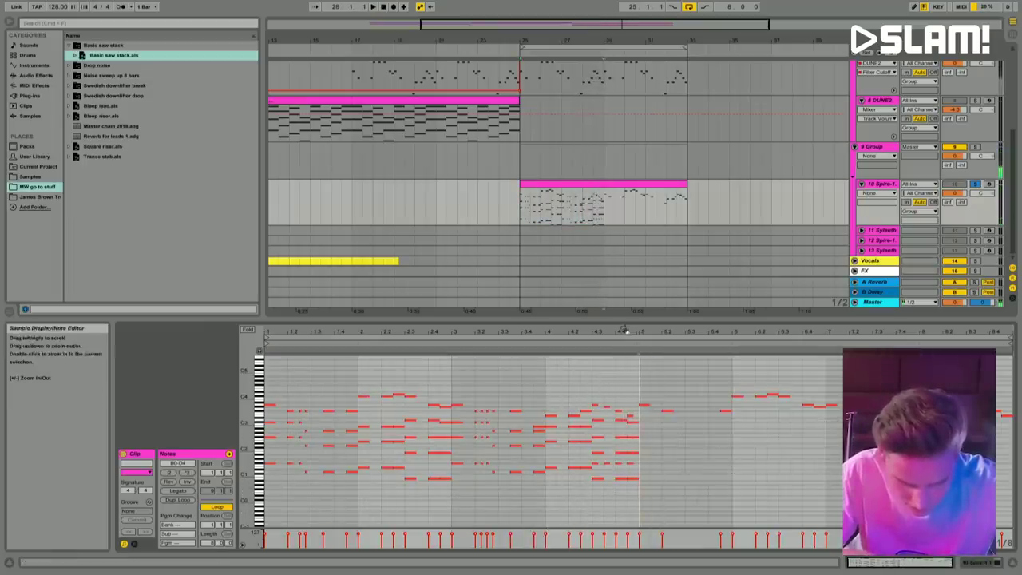
# Step: Delete the B0 bass notes beneath the F#1 hits at beats 4.3 and 4.4
pyautogui.press('+')
pyautogui.moveTo(545, 470); pyautogui.dragTo(651, 462)
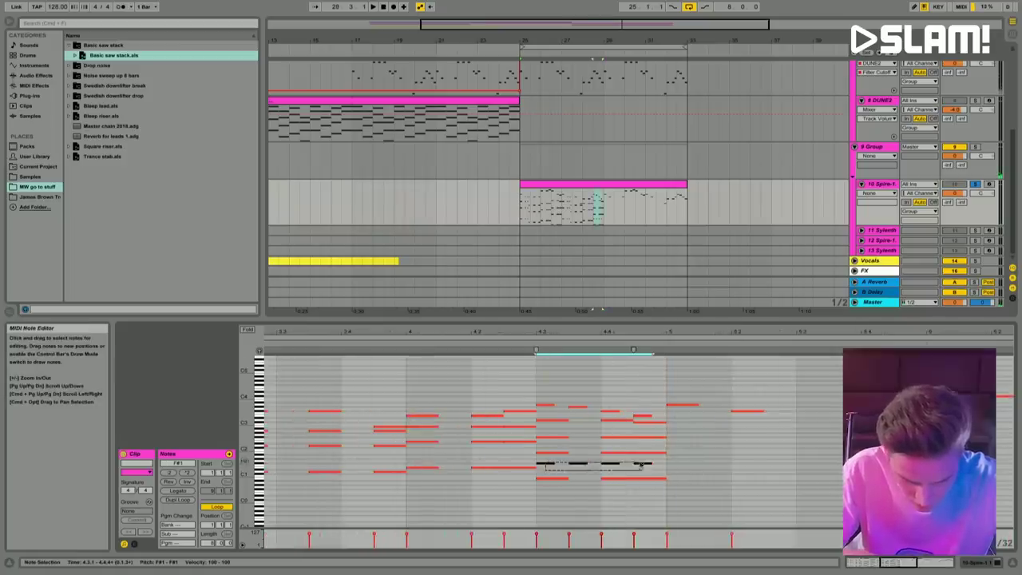
pyautogui.moveTo(557, 477); pyautogui.dragTo(675, 495)
pyautogui.press('Delete')
pyautogui.hotkey('ctrl', 'z')
pyautogui.press('Delete')
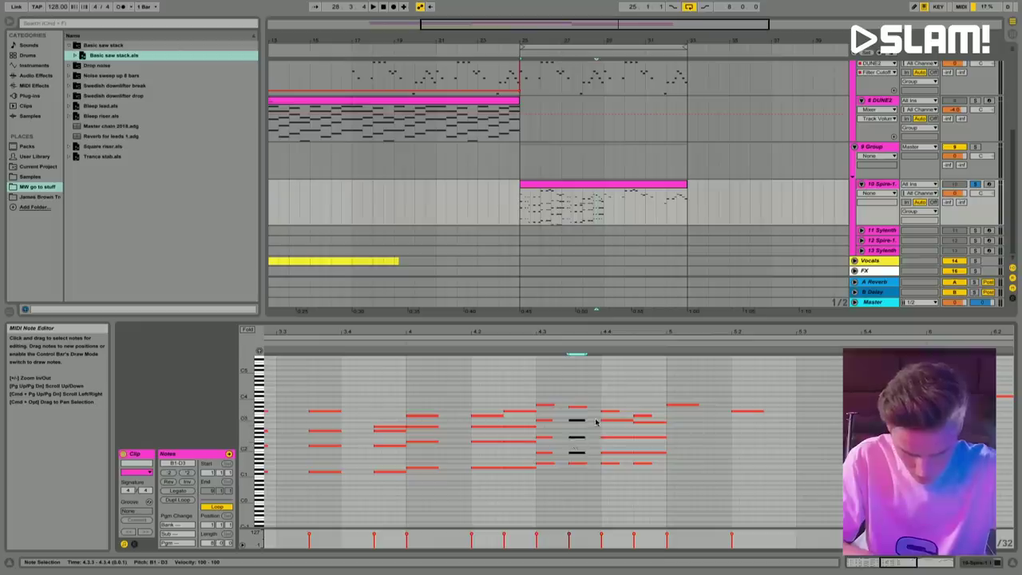
# Step: Cut the B1–D3 chord notes from beat 4.3 into short hits matching the four F#1 bass notes, and play the clip
pyautogui.hotkey('shift', 'Left')
pyautogui.hotkey('shift', 'Left')
pyautogui.hotkey('shift', 'Left')
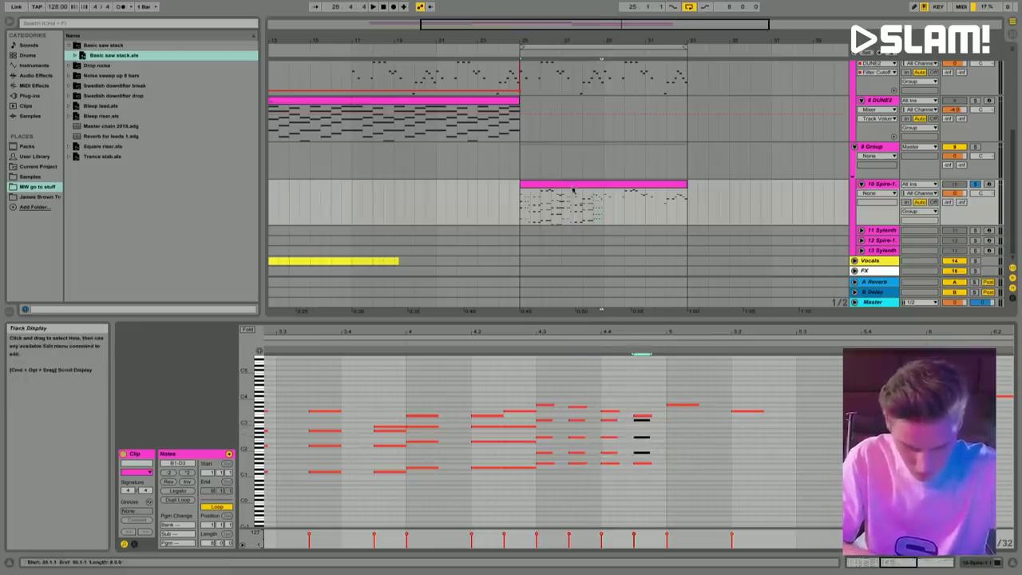
pyautogui.click(635, 209)
pyautogui.press('space')
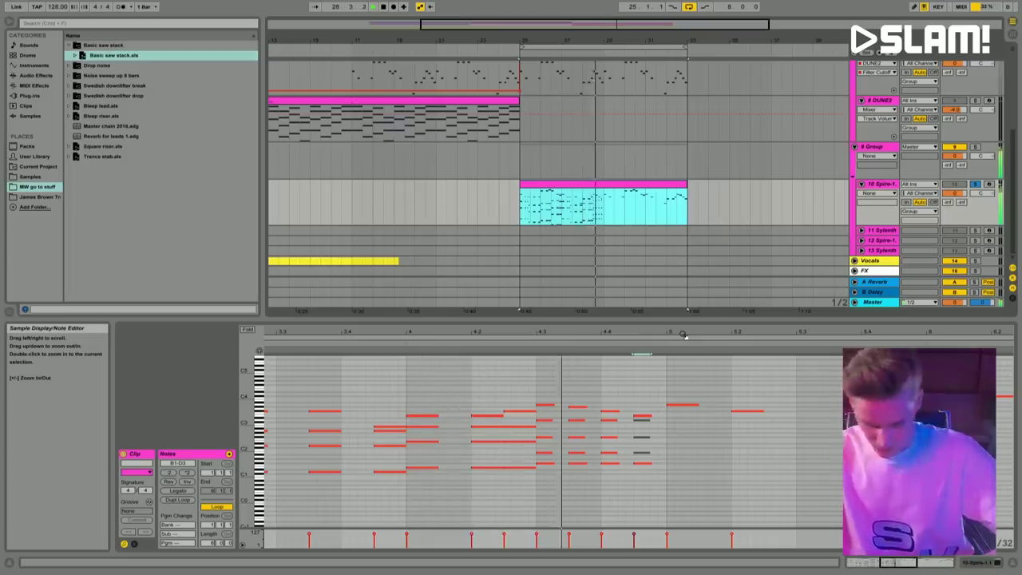
# Step: Lower the four D3 chord hits from beat 4.3 through 4.4 to B2
pyautogui.moveTo(547, 436); pyautogui.dragTo(647, 421)
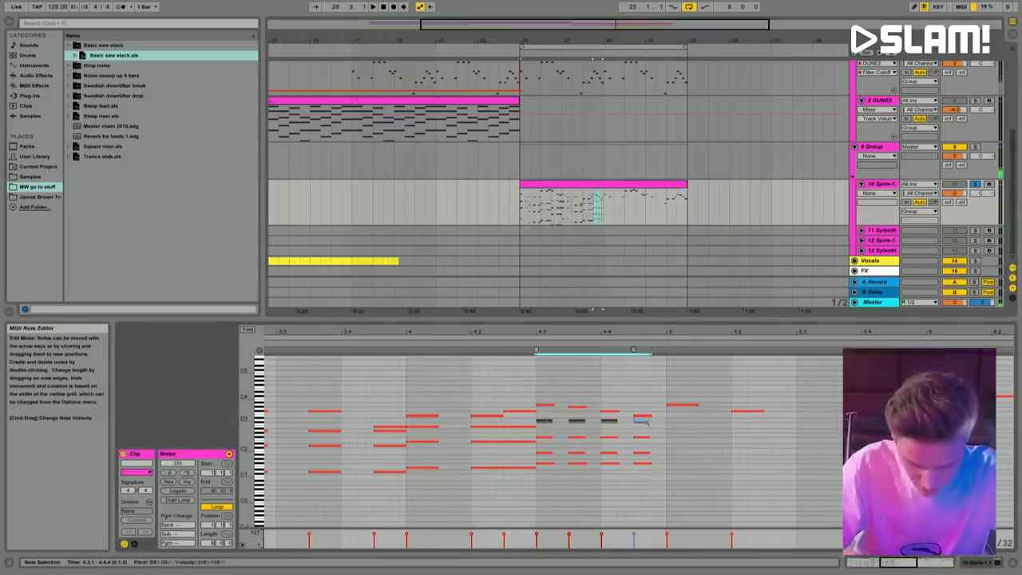
pyautogui.press('z')
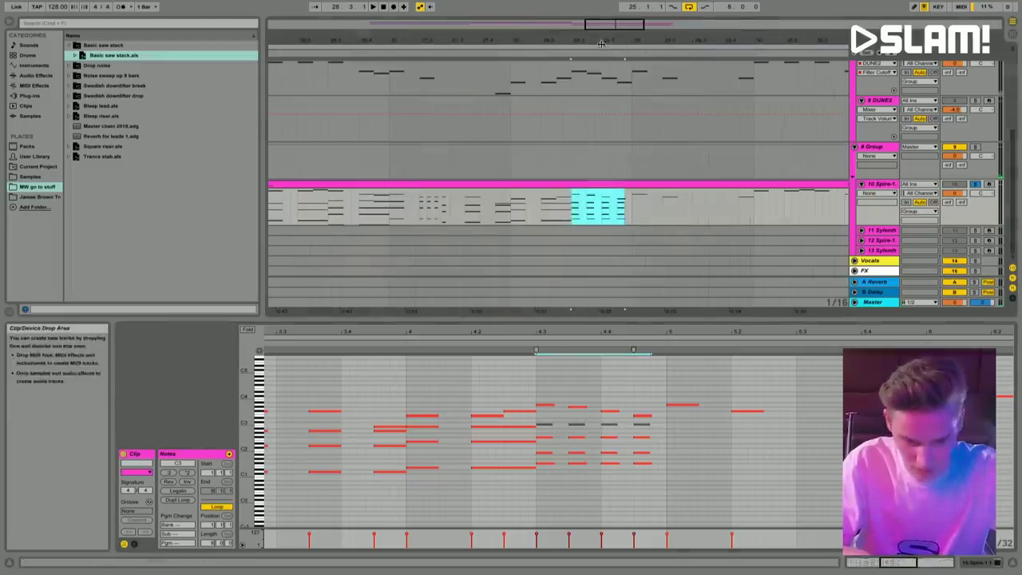
pyautogui.click(589, 204)
pyautogui.moveTo(554, 426); pyautogui.dragTo(651, 427)
pyautogui.press('Up')
# Step: Replace the B1–B2 chord hits from beat 4.3 with F#2 and A2 notes above the F#1 hits, trying C#3 and listening back
pyautogui.moveTo(546, 424); pyautogui.dragTo(660, 462)
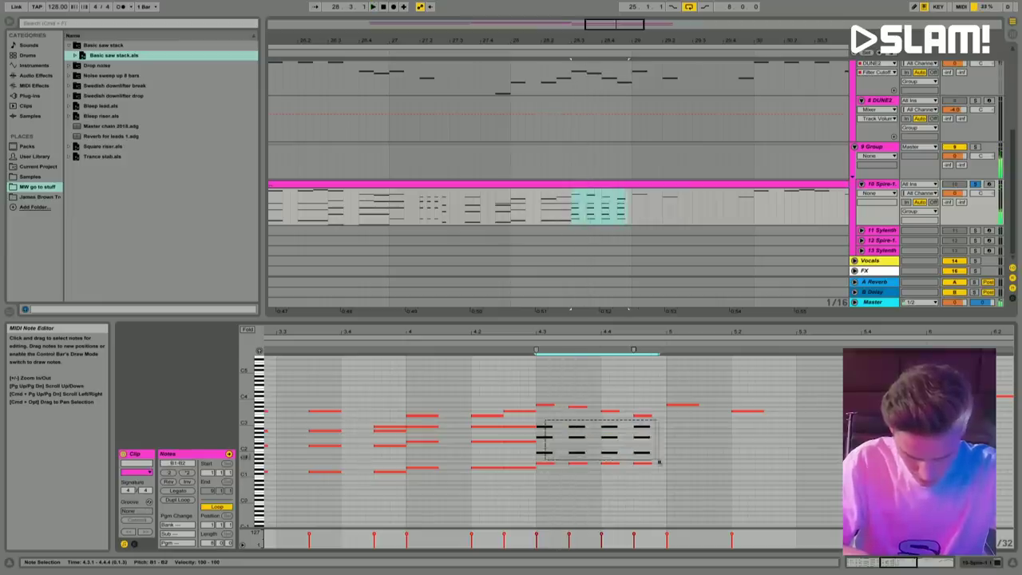
pyautogui.press('Delete')
pyautogui.hotkey('ctrl', 'v')
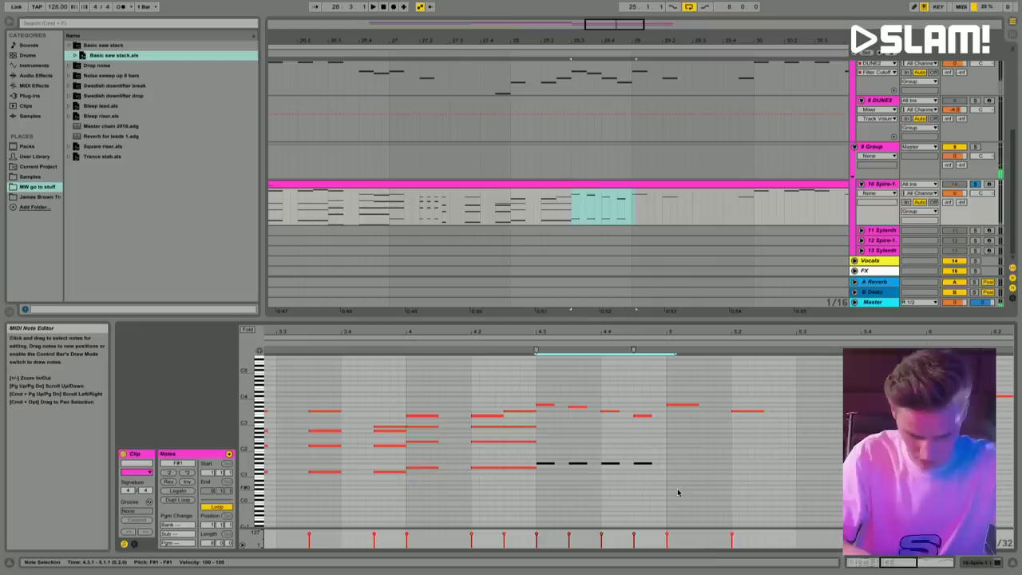
pyautogui.press('space')
pyautogui.press('Up')
pyautogui.press('Up')
pyautogui.press('Up')
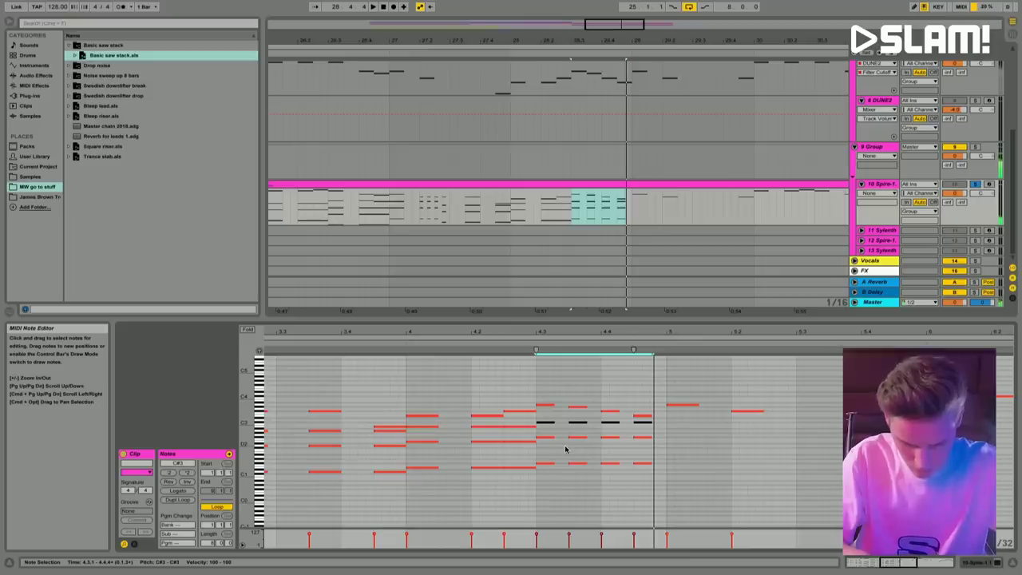
pyautogui.press('Down')
pyautogui.click(660, 450)
pyautogui.moveTo(629, 80); pyautogui.dragTo(629, 44)
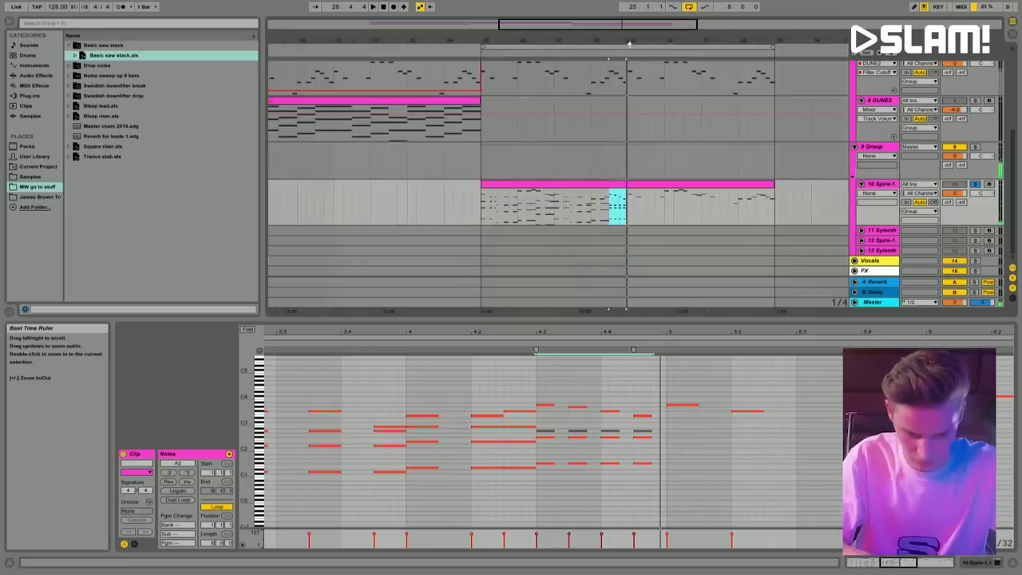
# Step: Repeat the finished four-bar chord phrase from bar 29 on the Spire track and consolidate both halves into one eight-bar clip
pyautogui.press('-')
pyautogui.press('-')
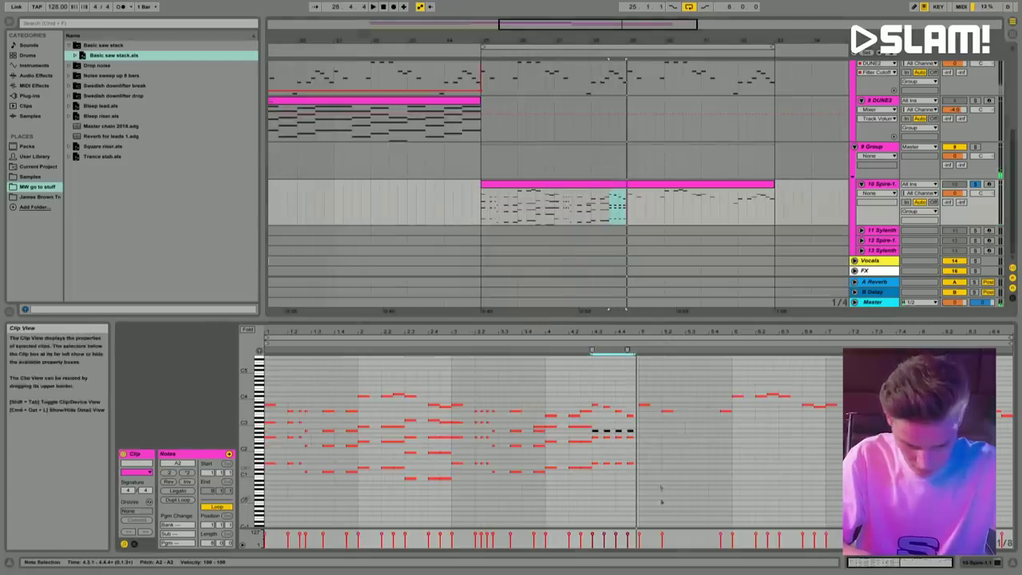
pyautogui.moveTo(627, 207); pyautogui.dragTo(487, 218)
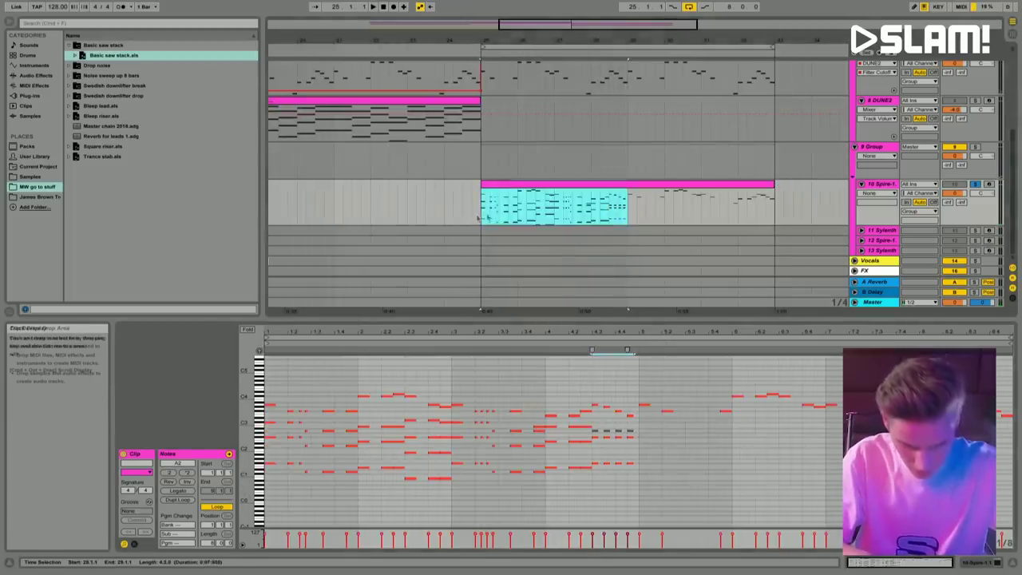
pyautogui.press('super+e')
pyautogui.click(597, 186)
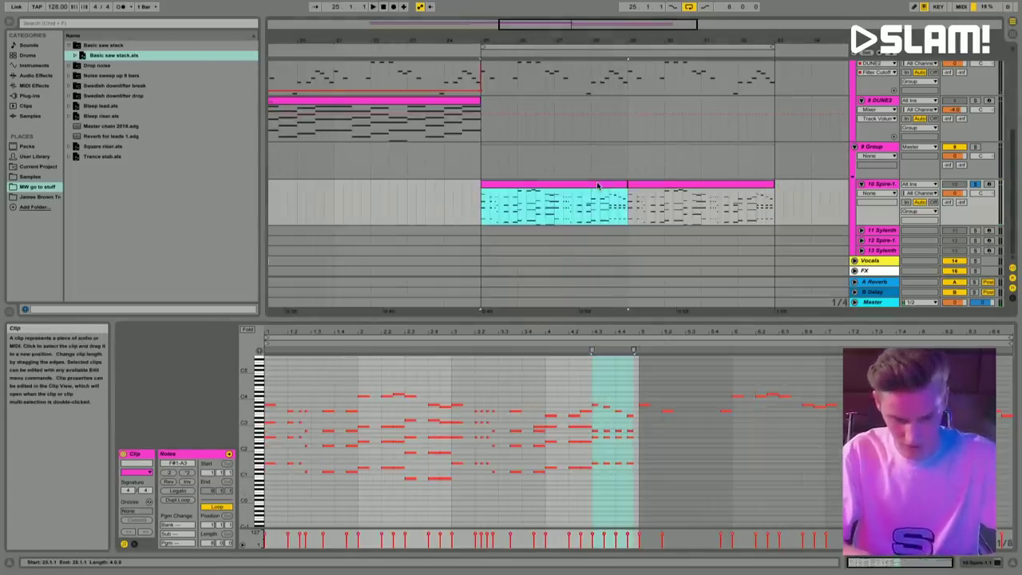
pyautogui.keyDown('shift'); pyautogui.click(657, 186); pyautogui.keyUp('shift')
pyautogui.press('super+j')
# Step: Copy the eight-bar chord clip to bar 25 on Sylenth1 track 11, fold the Spire track above it, and play the layer soloed
pyautogui.click(376, 231)
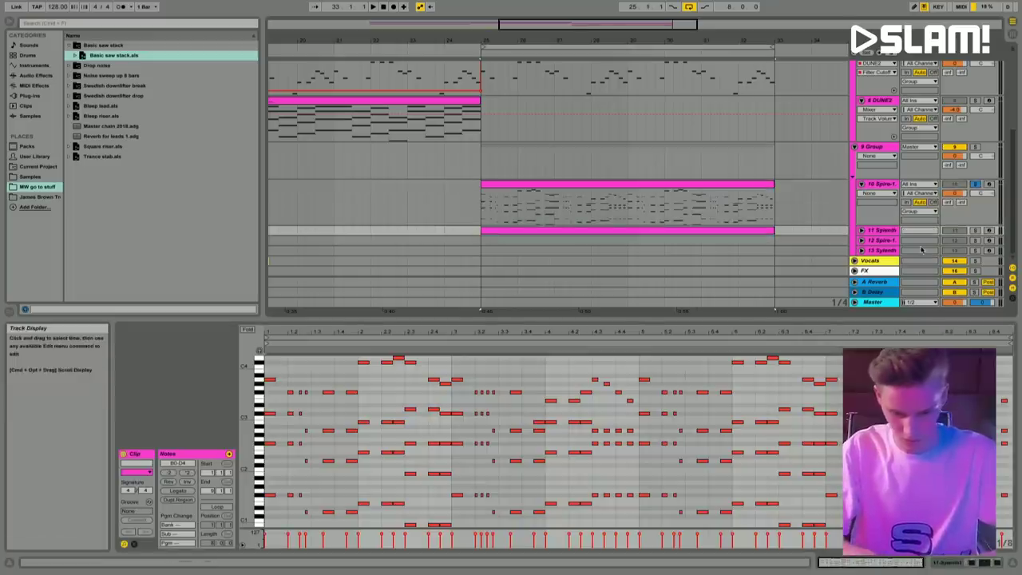
pyautogui.click(861, 185)
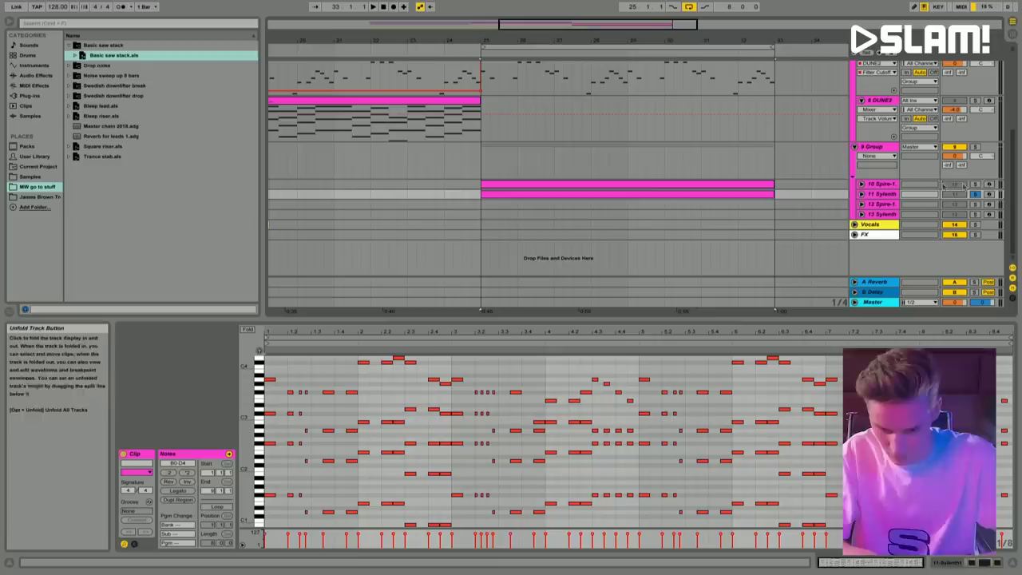
pyautogui.press('Right')
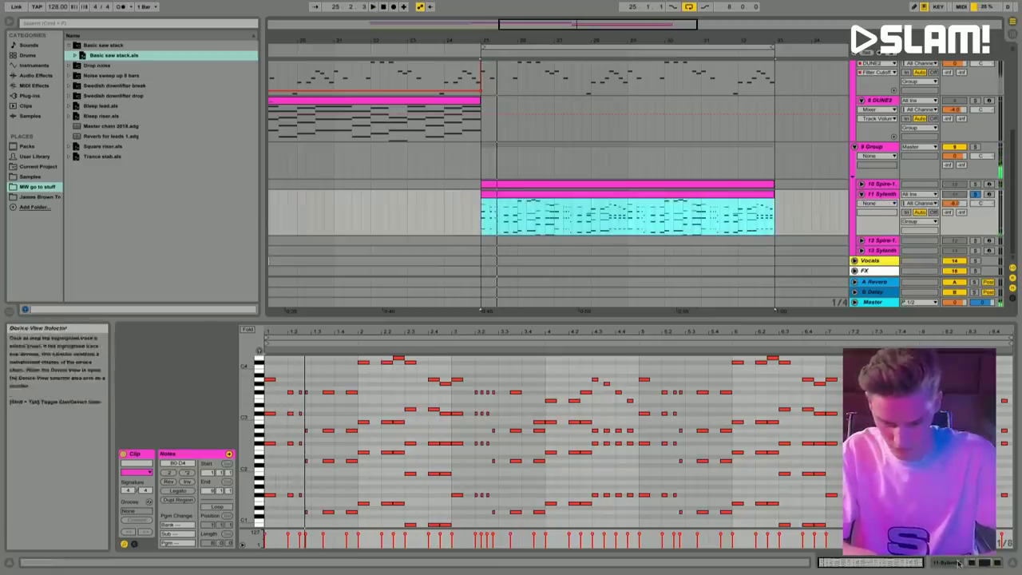
pyautogui.hotkey('shift', 'Tab')
pyautogui.click(643, 325)
pyautogui.press('space')
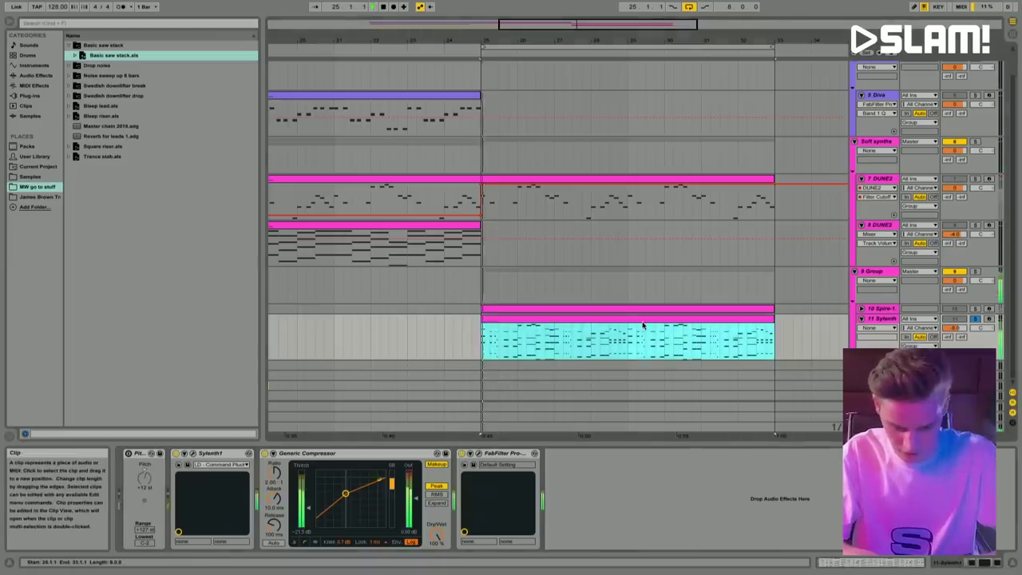
# Step: Copy the eight-bar chord clip to bar 25 on Spire track 12, solo that track, and play it
pyautogui.press('Down')
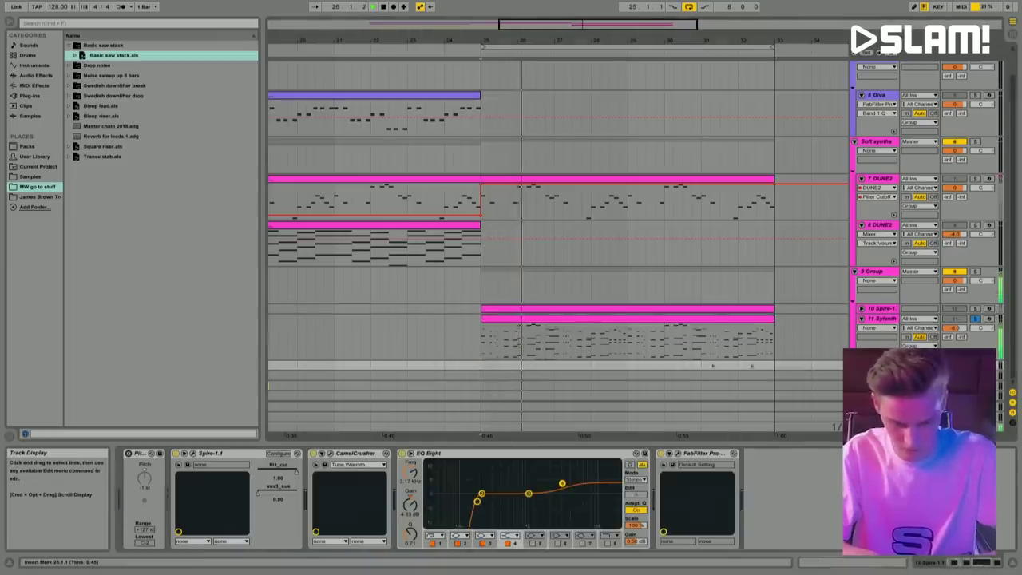
pyautogui.click(863, 319)
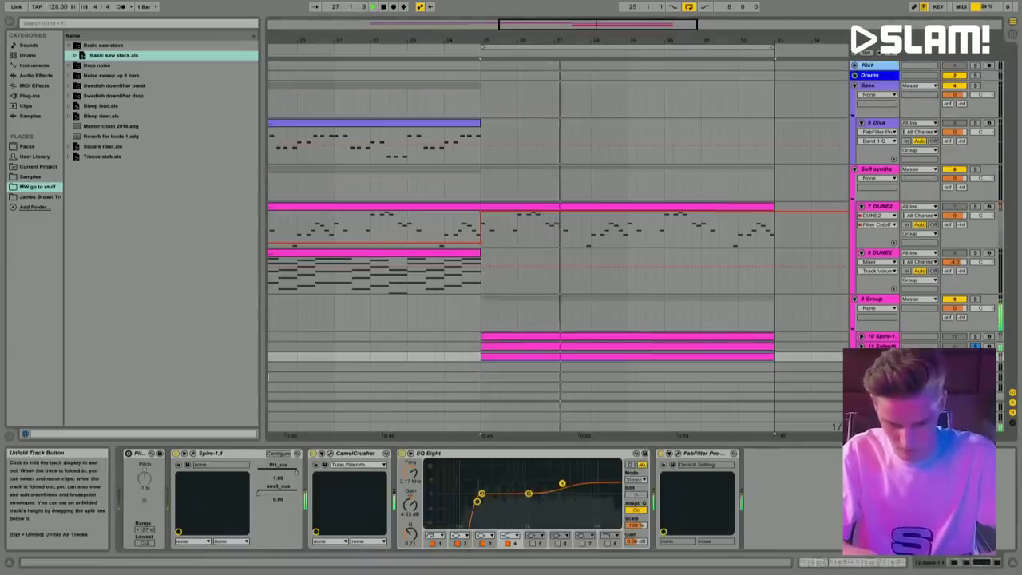
pyautogui.click(696, 317)
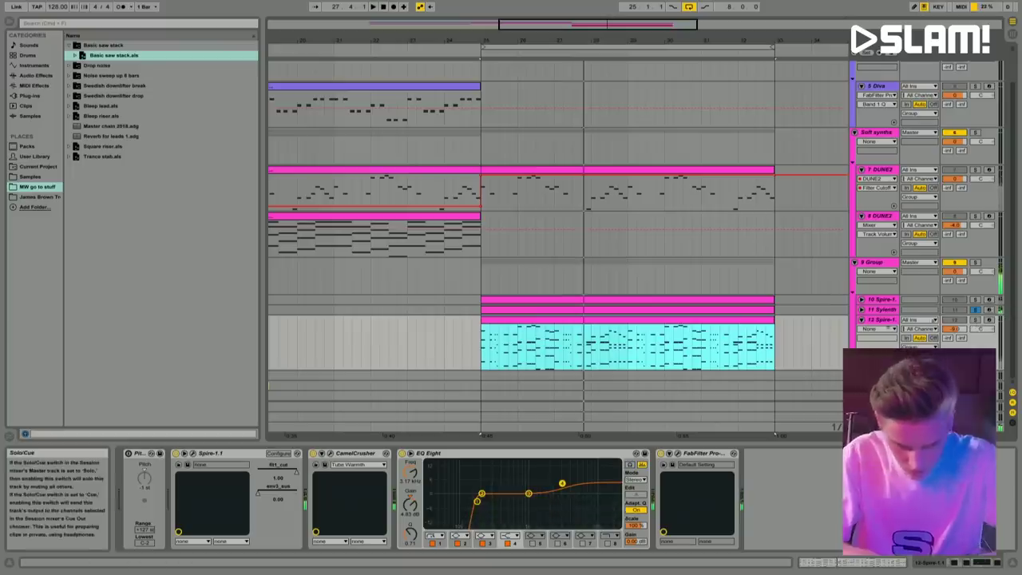
pyautogui.click(975, 319)
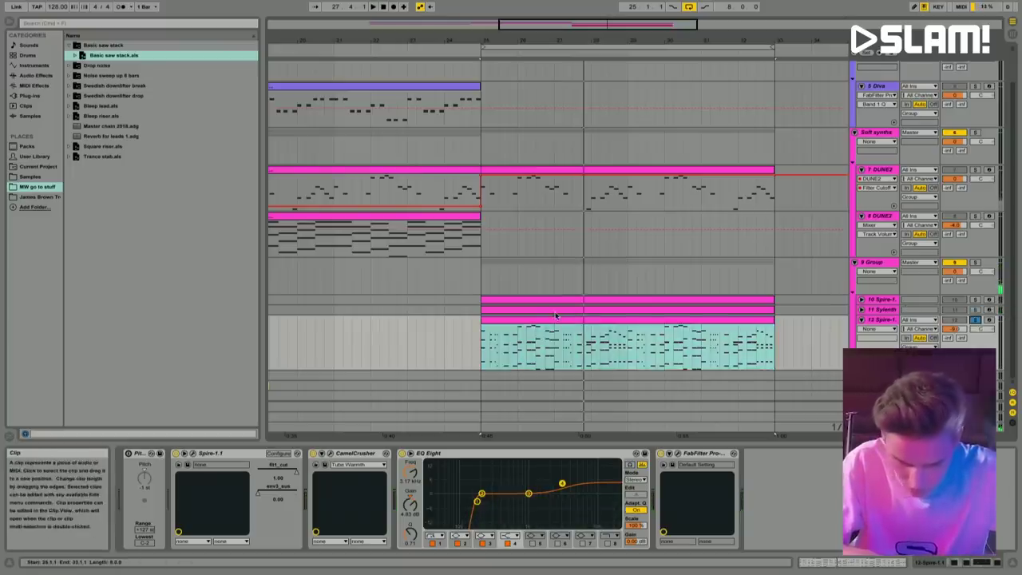
pyautogui.click(572, 320)
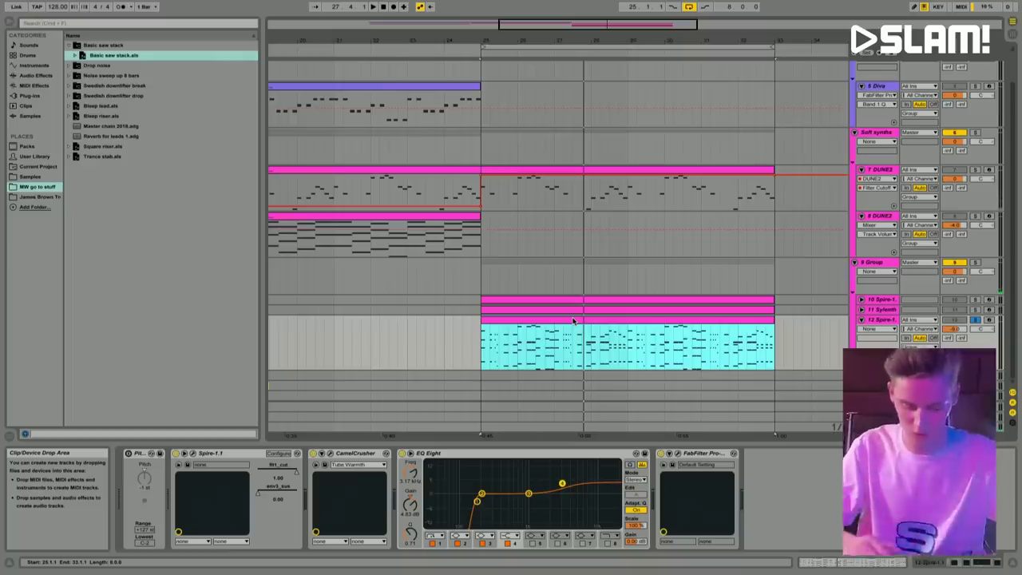
pyautogui.press('space')
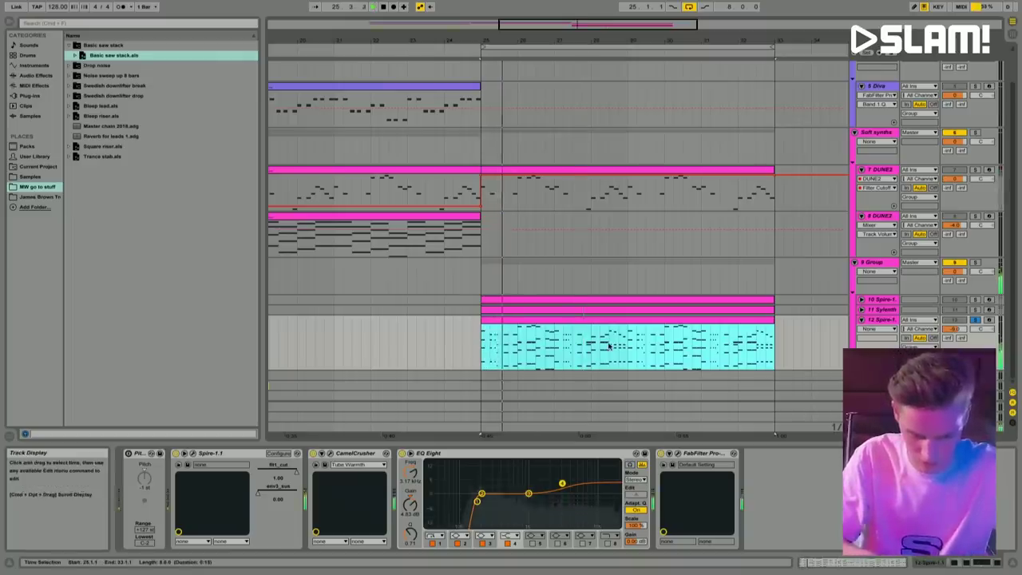
# Step: Fold track 12, copy the chord clip to bar 25 on Sylenth1 track 13, and play that layer
pyautogui.click(860, 319)
pyautogui.scroll(-1, 679, 344)
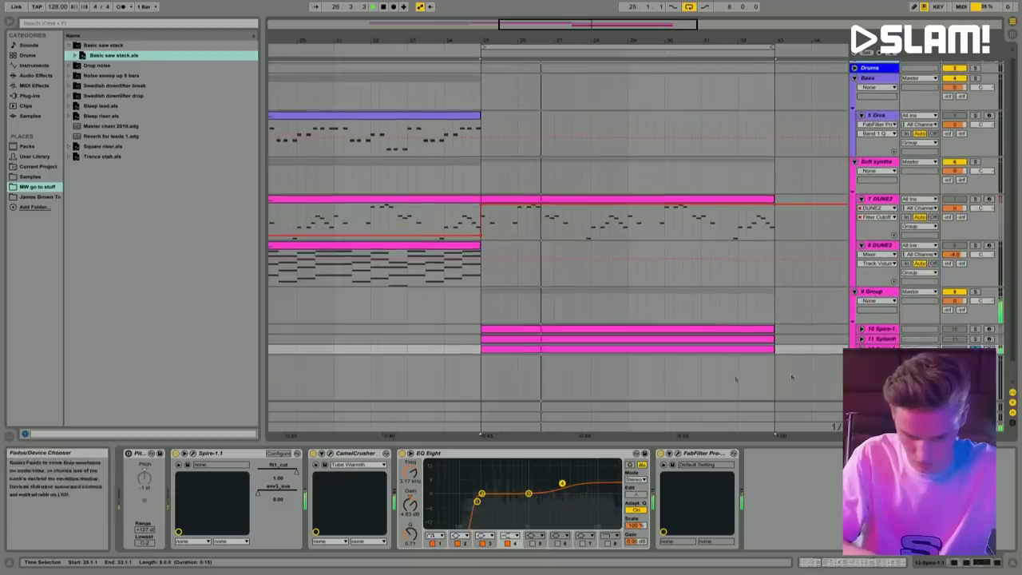
pyautogui.press('space')
pyautogui.click(481, 376)
pyautogui.press('super+v')
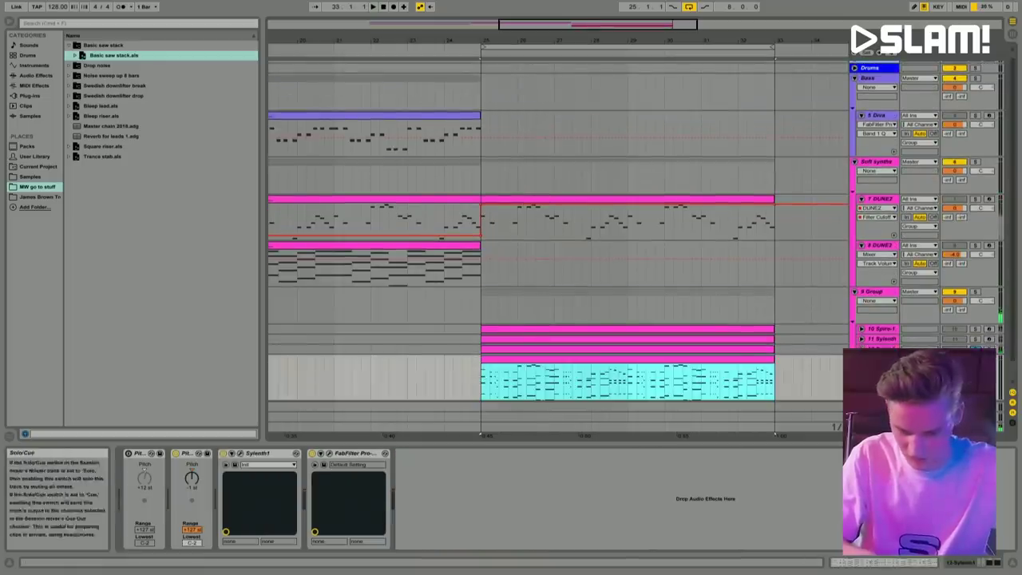
pyautogui.press('space')
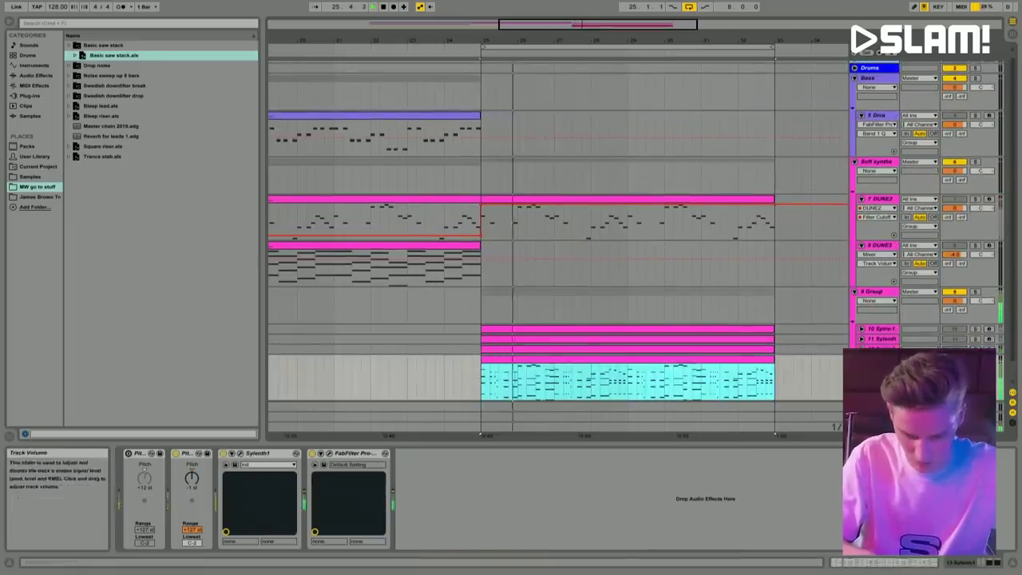
# Step: Solo the saw-stack group together with the Soft synths group and play the drop from bar 25
pyautogui.click(584, 364)
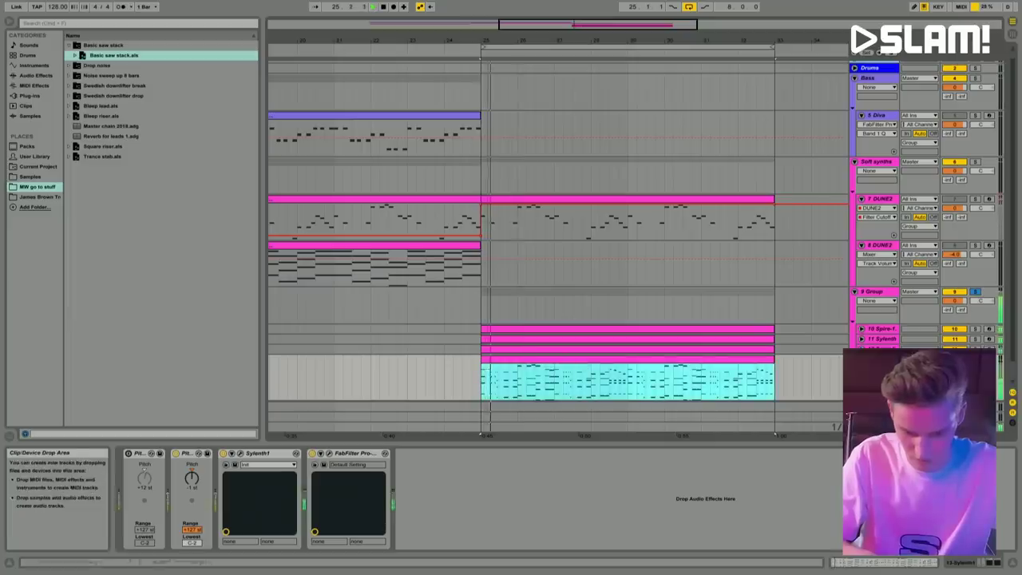
pyautogui.press('Delete')
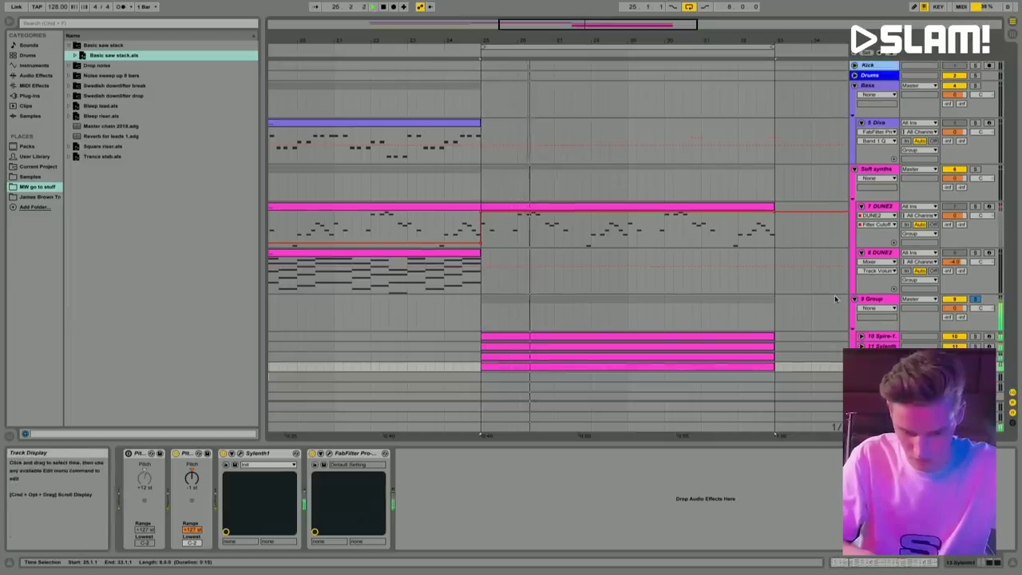
pyautogui.click(975, 169)
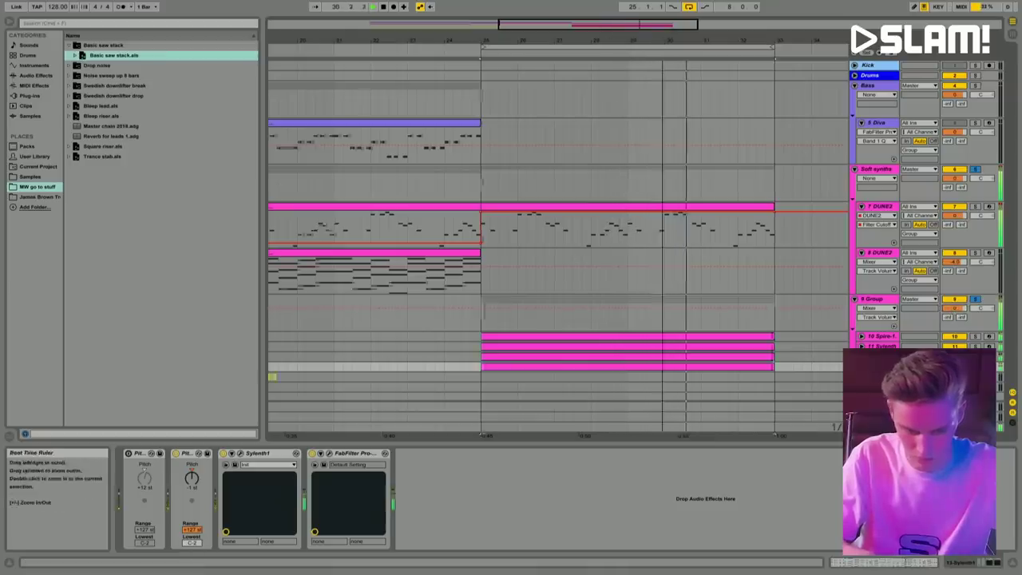
# Step: Stop playback and collapse the Soft synths, saw-stack and Bass groups in the arrangement
pyautogui.press('-')
pyautogui.click(854, 169)
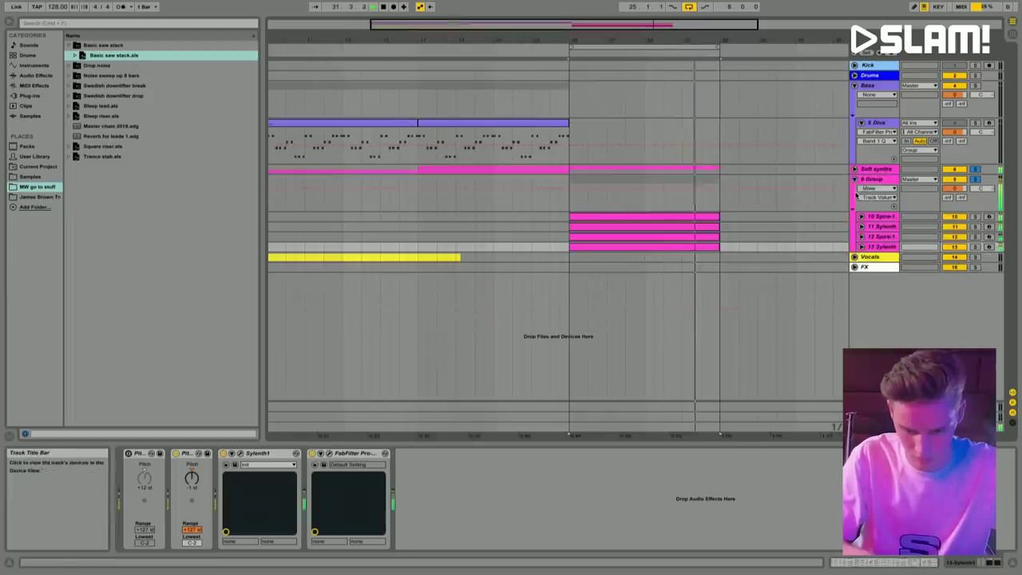
pyautogui.click(854, 179)
pyautogui.press('space')
pyautogui.click(855, 85)
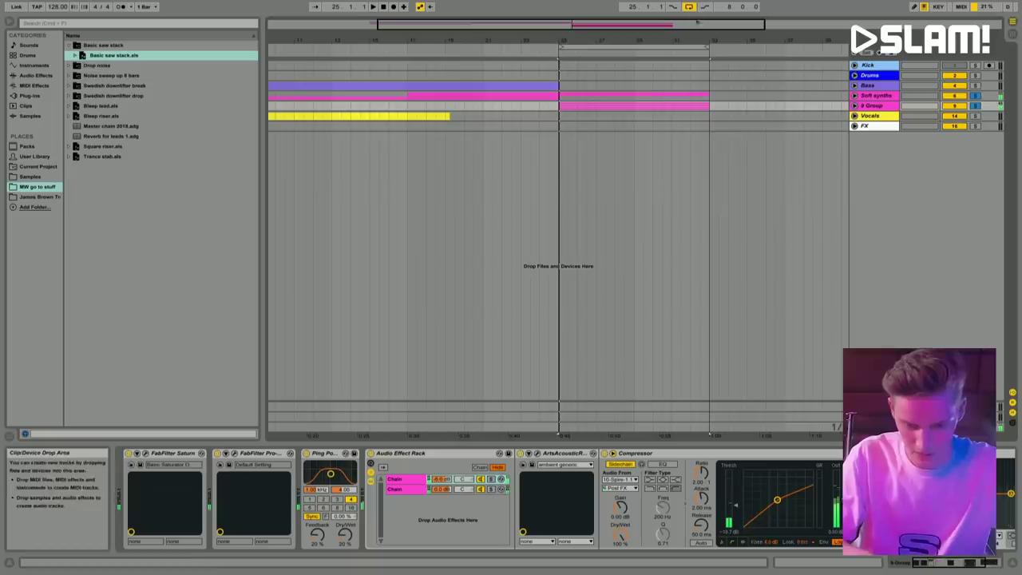
# Step: Add a MIDI track below Diva in the Bass group and load Sylenth1 on it
pyautogui.click(854, 86)
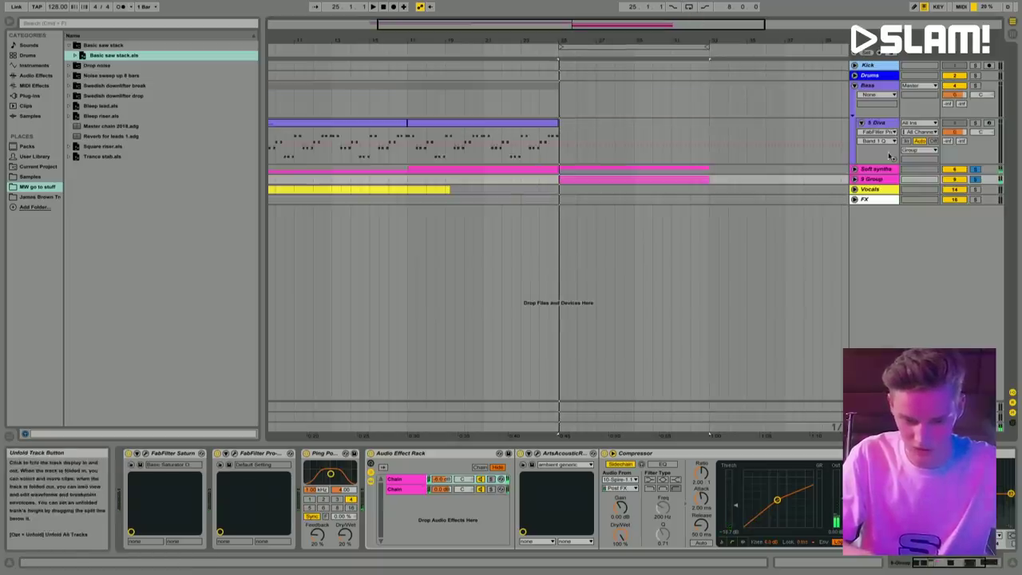
pyautogui.click(878, 123)
pyautogui.hotkey('ctrl', 'shift', 't')
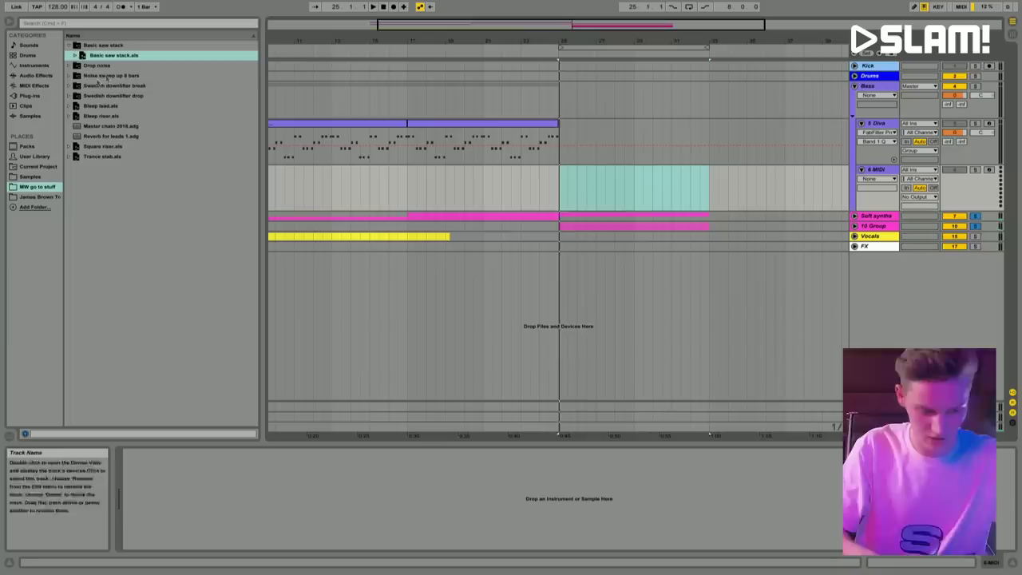
pyautogui.click(45, 96)
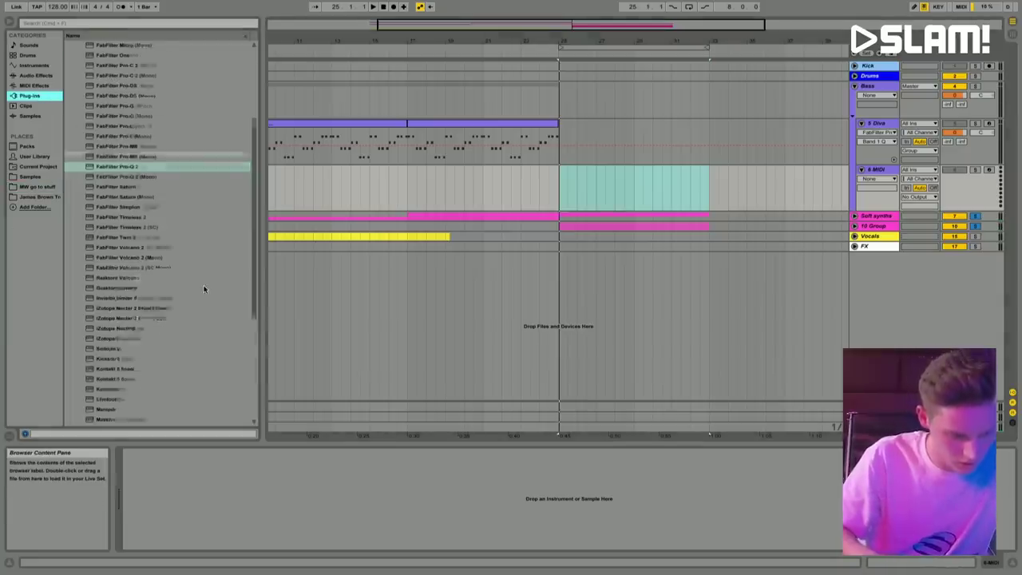
pyautogui.scroll(-10, 204, 289)
pyautogui.click(113, 381)
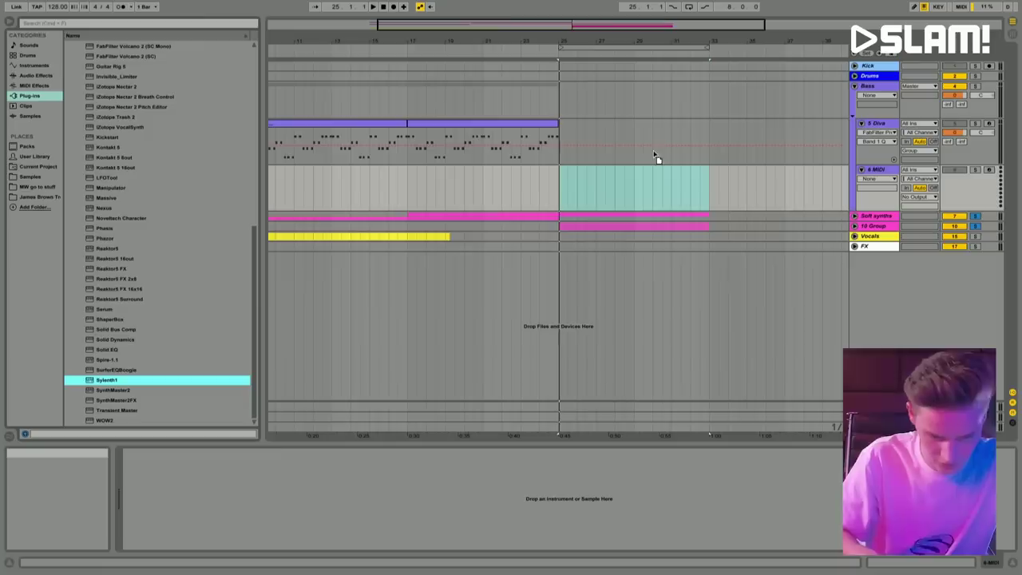
pyautogui.moveTo(640, 181); pyautogui.dragTo(640, 183)
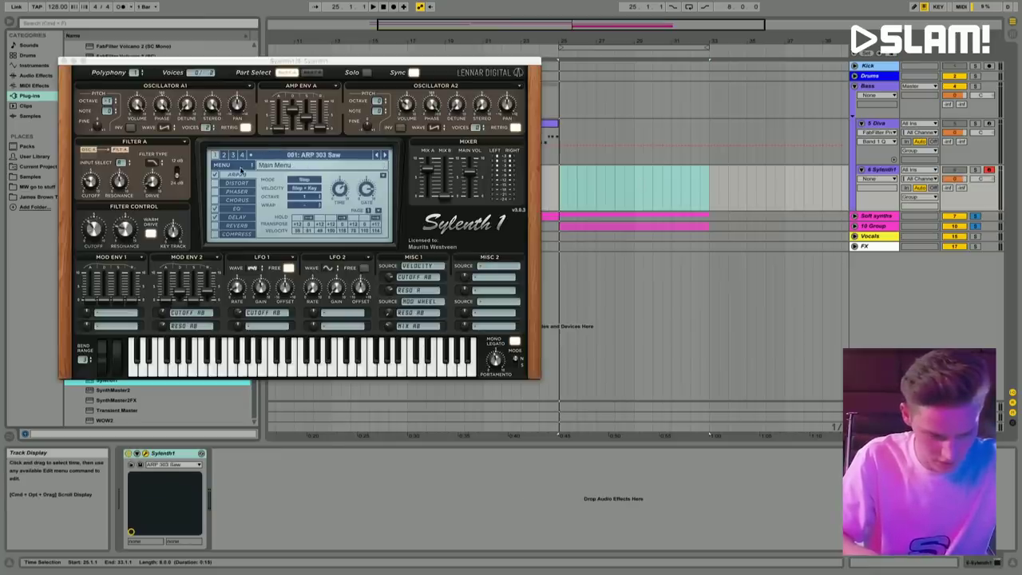
# Step: Load the Sounds of KSHMR Sylenth1 Soundset bank in Sylenth1 and choose the preset BA - Big Sub 1 [KSHMR]
pyautogui.click(240, 170)
pyautogui.moveTo(249, 184)
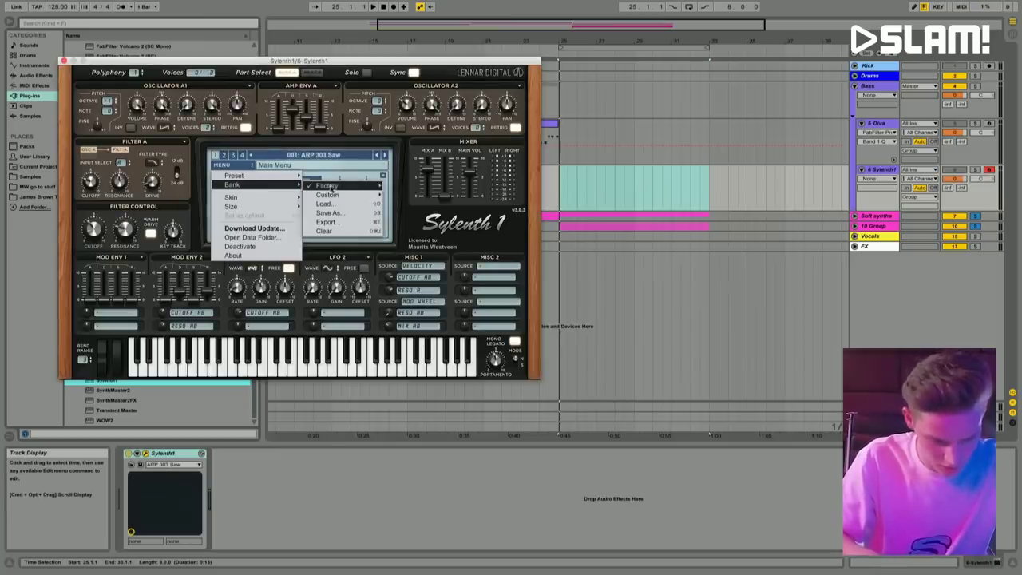
pyautogui.moveTo(329, 195)
pyautogui.scroll(-5, 448, 305)
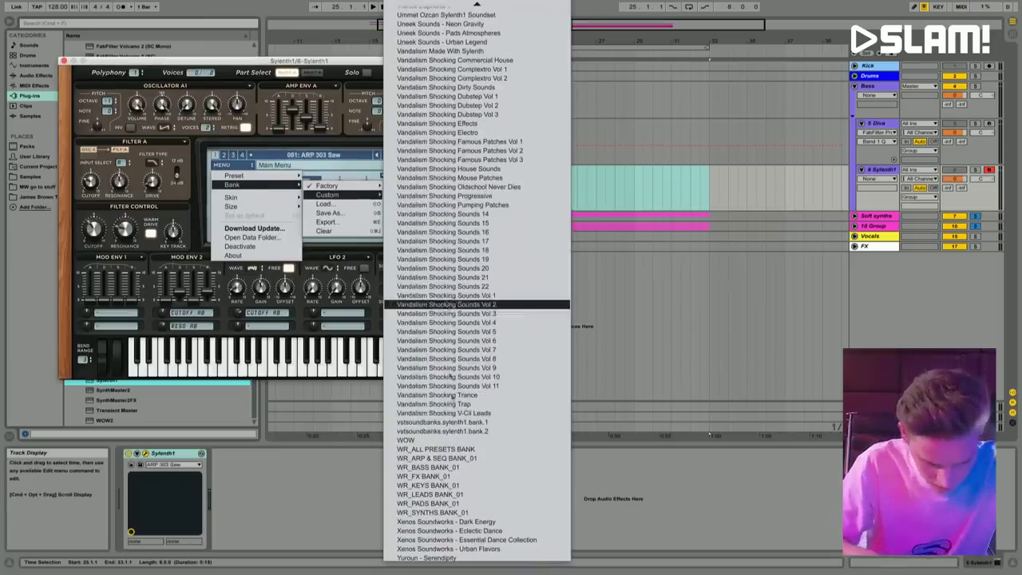
pyautogui.scroll(5, 472, 196)
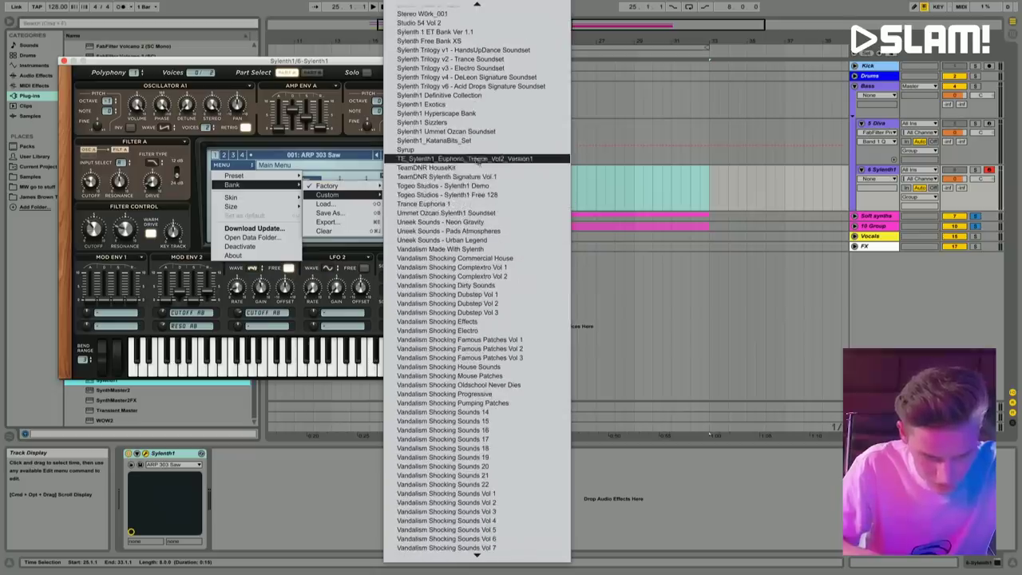
pyautogui.scroll(3, 464, 157)
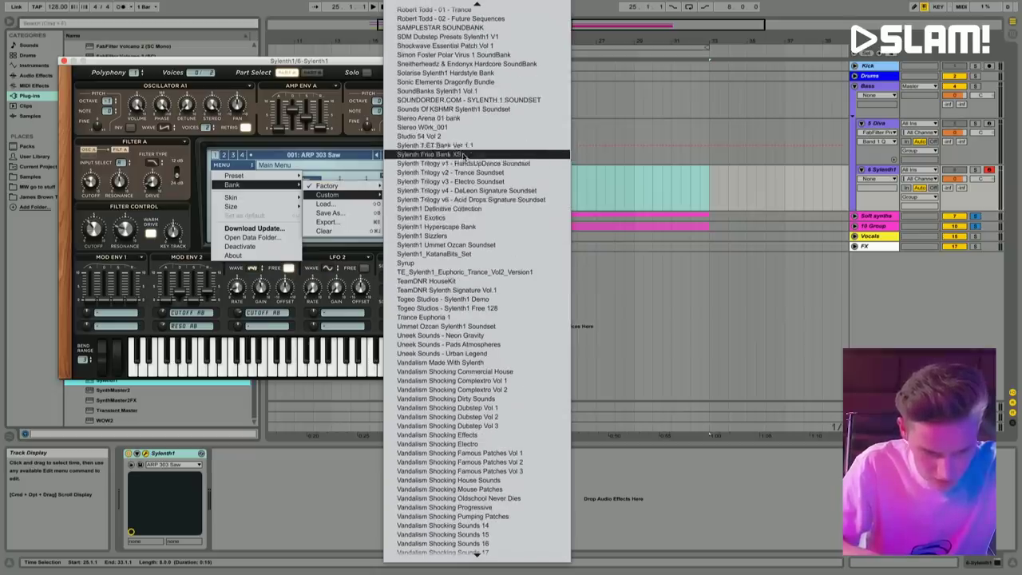
pyautogui.click(473, 108)
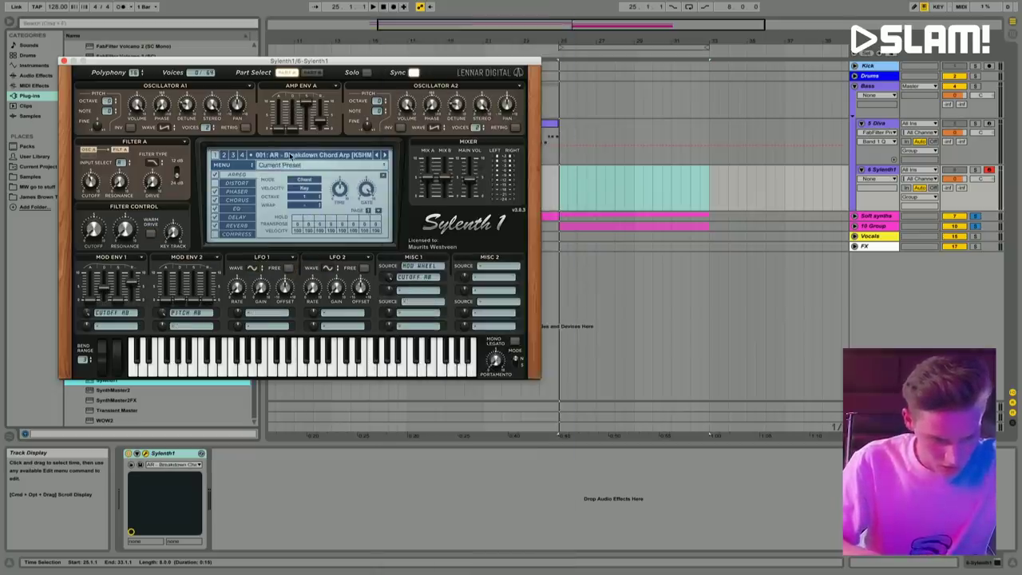
pyautogui.click(290, 156)
pyautogui.click(332, 220)
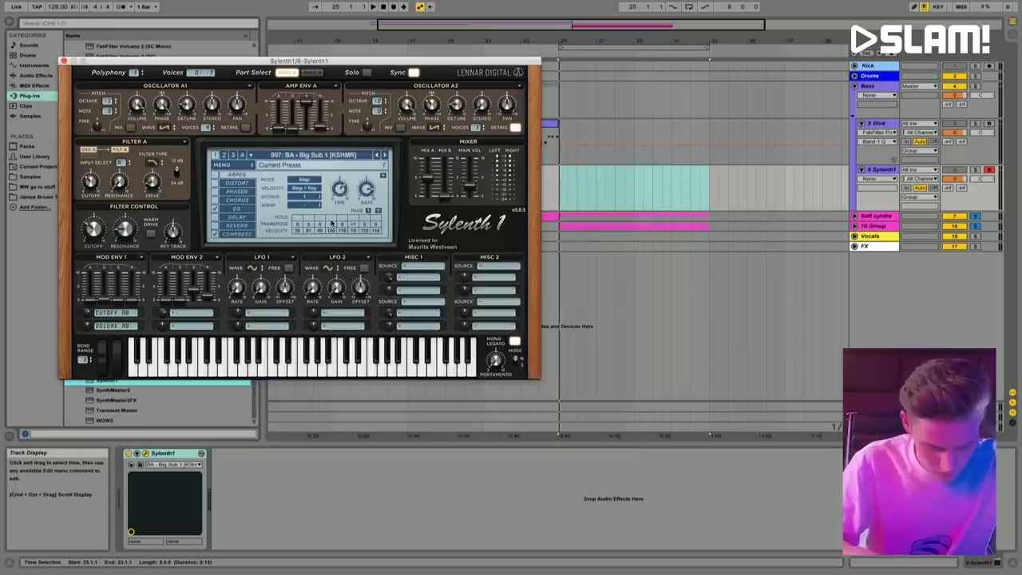
# Step: Solo the Sylenth1 sub track to audition it, close the synth window, and copy the eight-bar chord clip onto it at bar 25
pyautogui.click(973, 170)
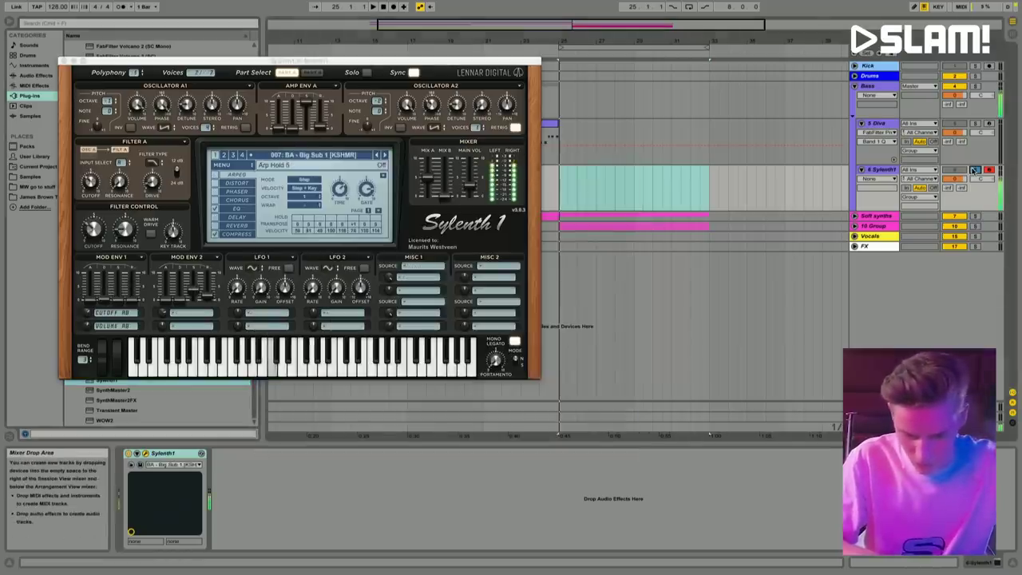
pyautogui.click(487, 80)
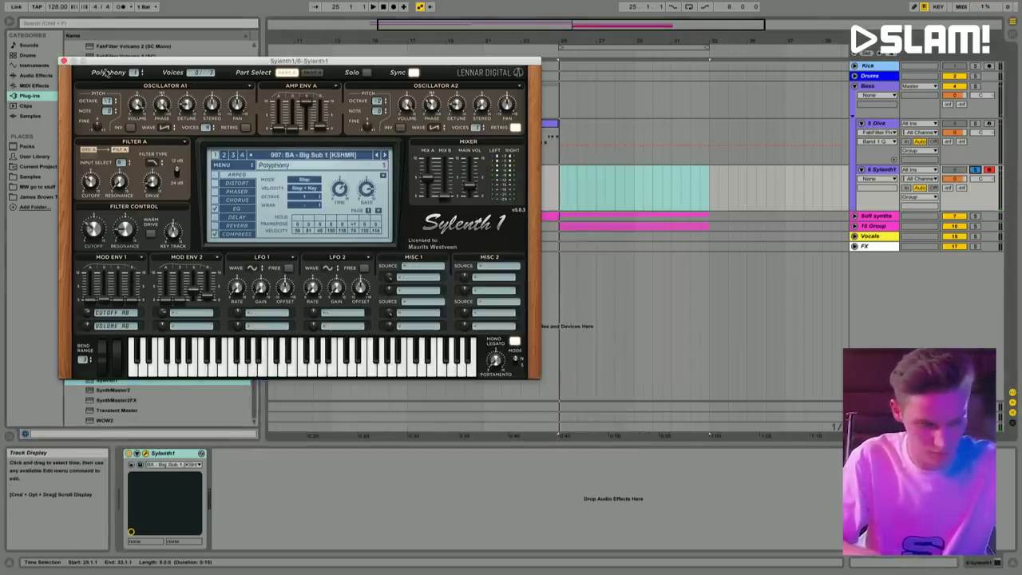
pyautogui.click(64, 61)
pyautogui.click(855, 226)
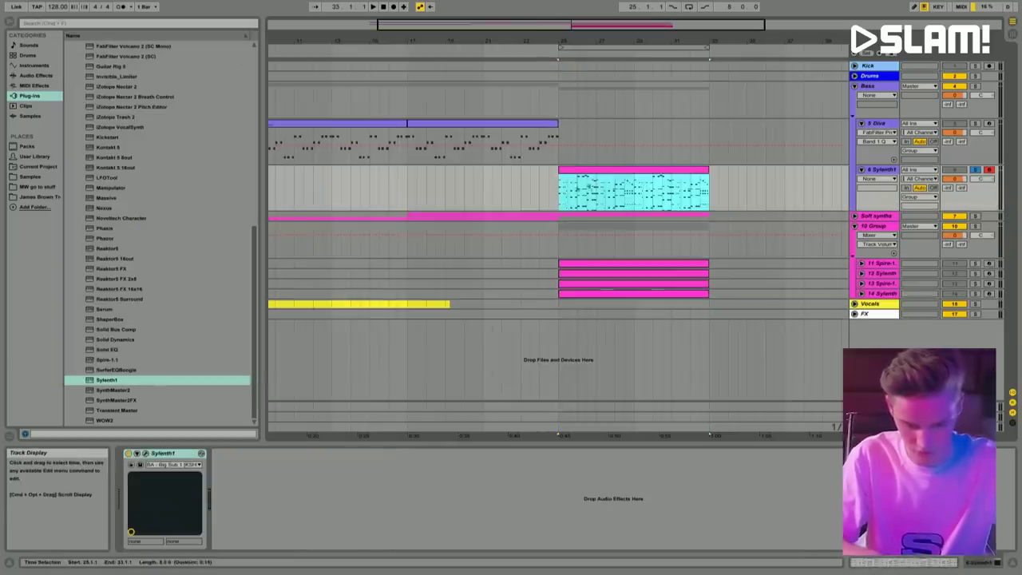
# Step: Recolor the copied Sylenth1 clip purple like the Bass group and delete all its notes above the lowest line
pyautogui.rightClick(629, 173)
pyautogui.click(709, 319)
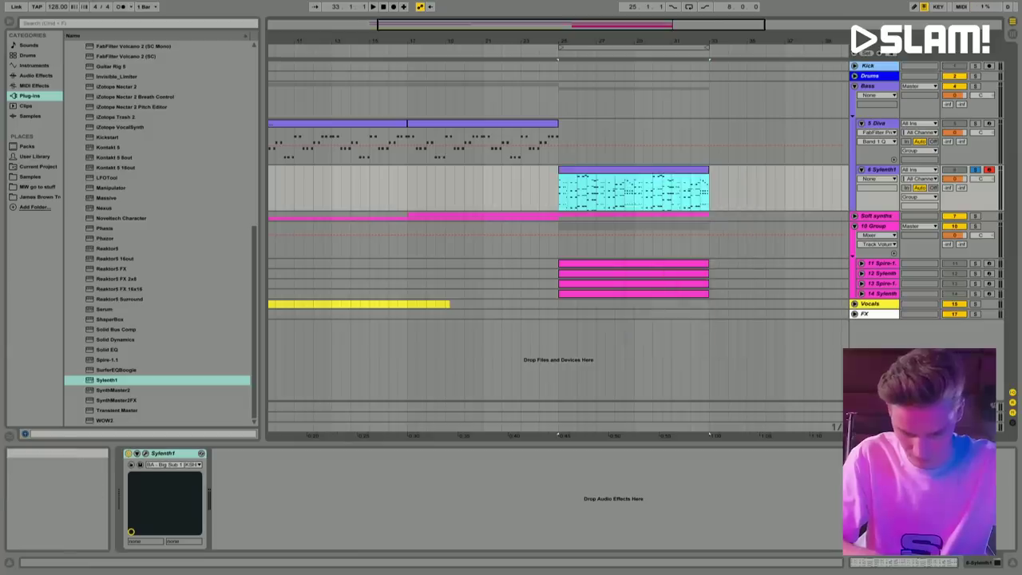
pyautogui.doubleClick(633, 190)
pyautogui.moveTo(246, 397); pyautogui.dragTo(838, 435)
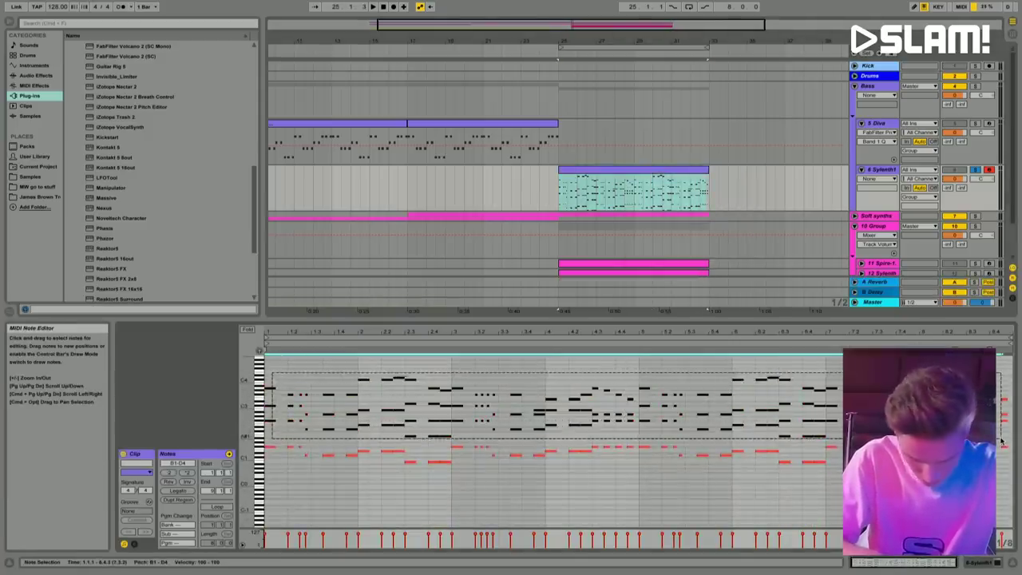
pyautogui.press('Delete')
# Step: Play the drop and transpose all remaining notes in the Sylenth1 clip up one octave
pyautogui.press('space')
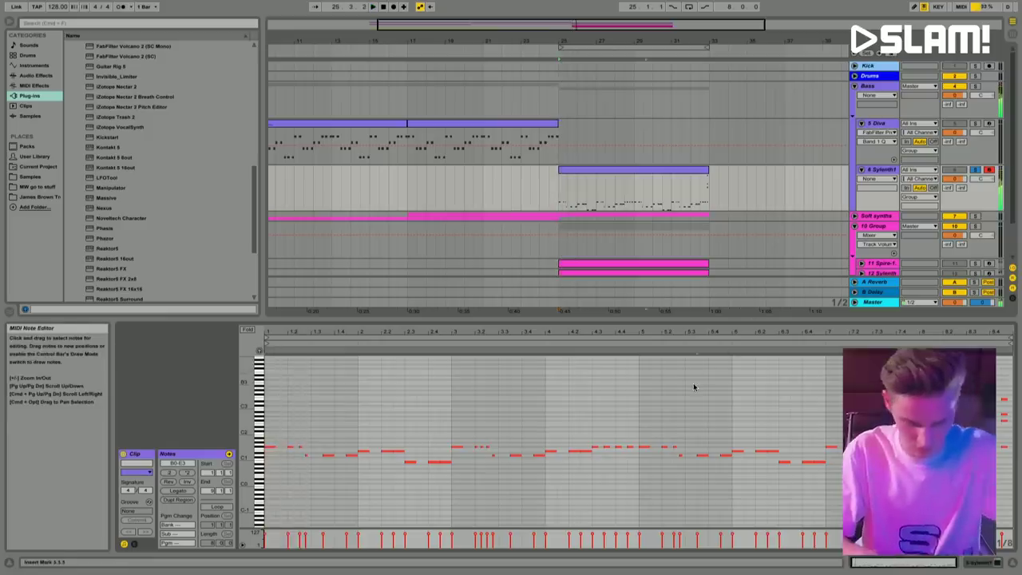
pyautogui.press('super+a')
pyautogui.hotkey('shift', 'Up')
pyautogui.click(766, 391)
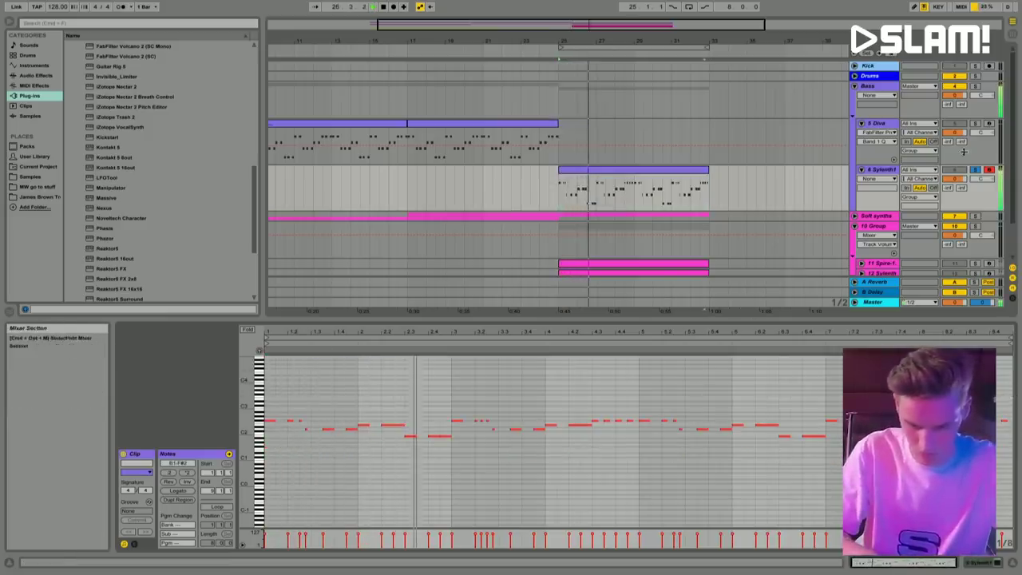
# Step: Add FabFilter Pro-Q 2 after Sylenth1 on the sub track
pyautogui.hotkey('shift', 'Tab')
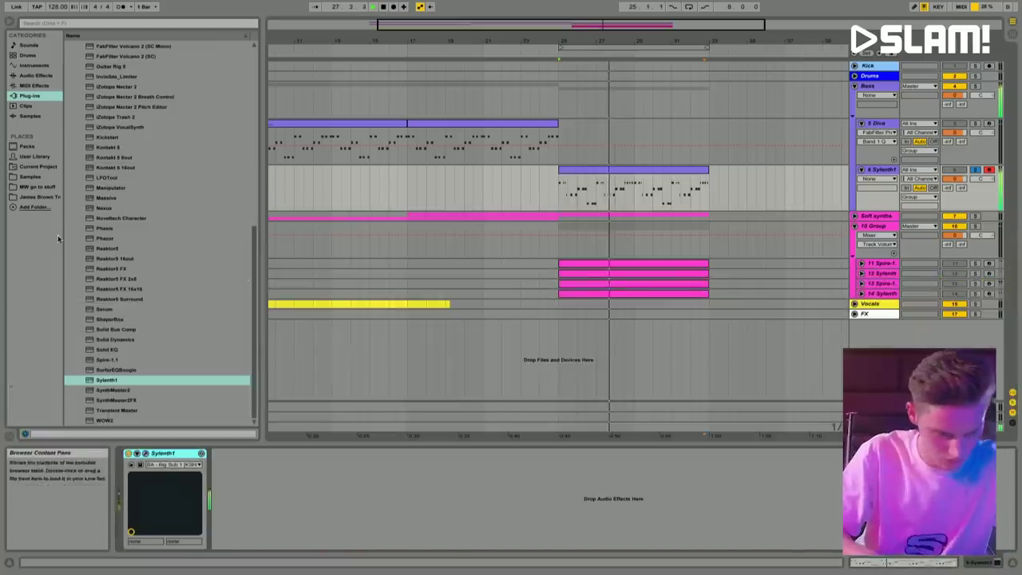
pyautogui.scroll(10, 118, 126)
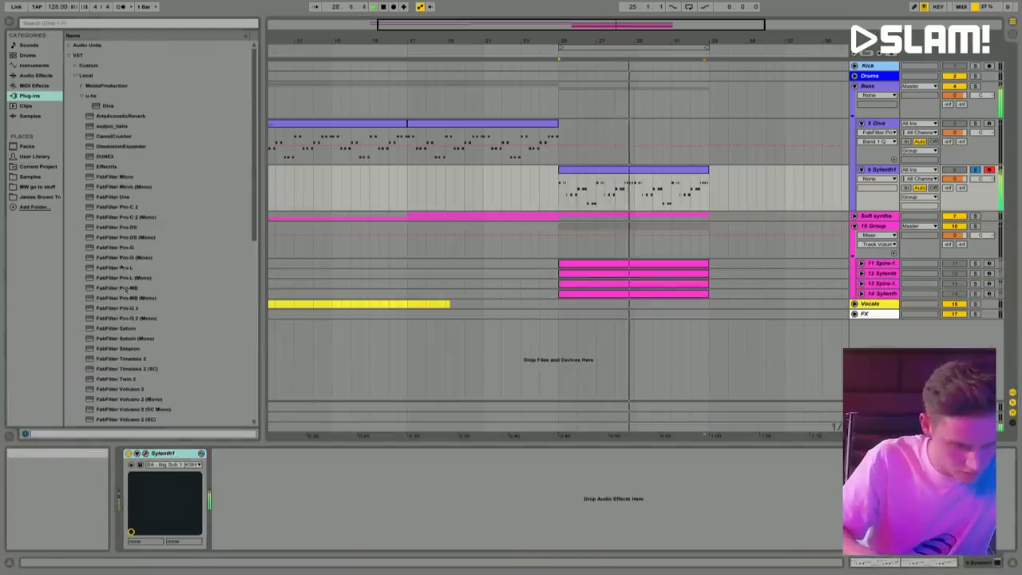
pyautogui.doubleClick(120, 308)
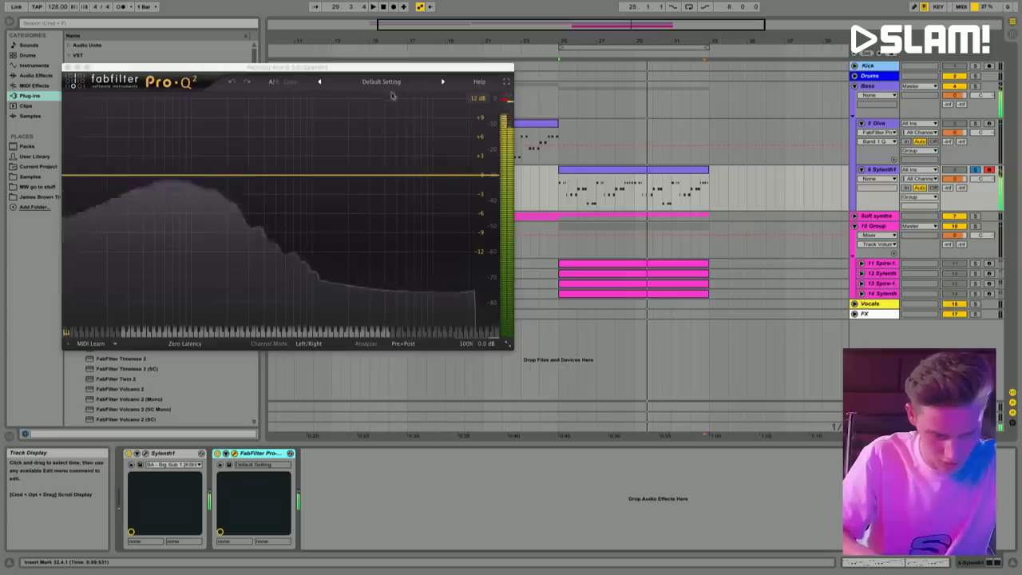
# Step: Load the Stereo preset Cut Low Side in Pro-Q 2, set the low-cut frequency to 20000 Hz and close the plug-in window
pyautogui.click(389, 94)
pyautogui.moveTo(387, 95)
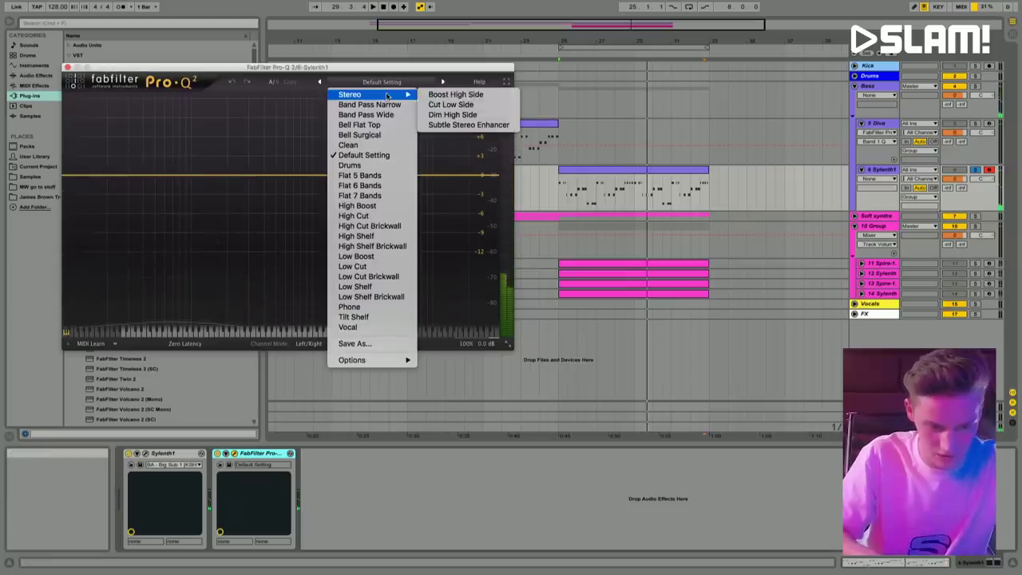
pyautogui.click(468, 105)
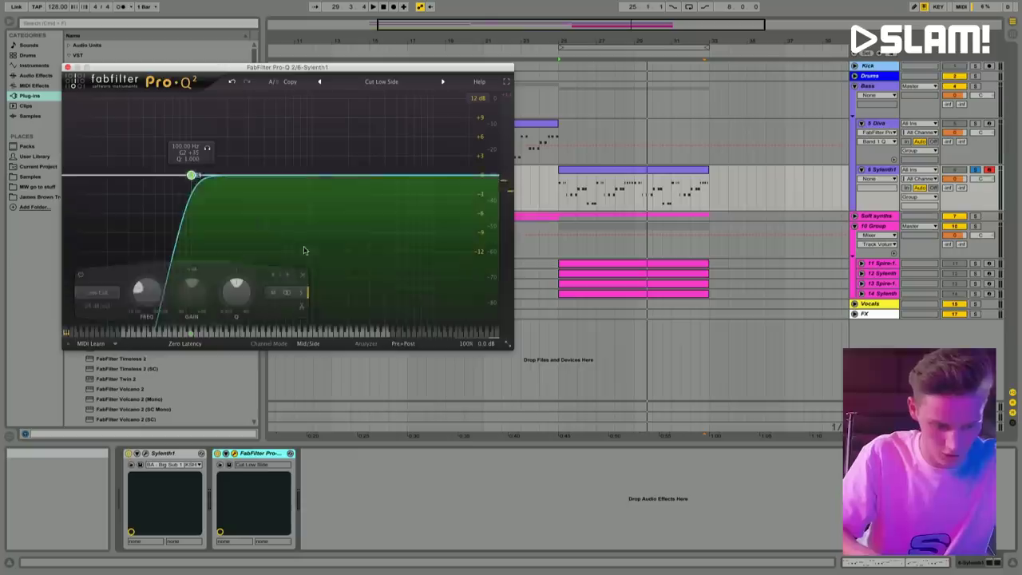
pyautogui.moveTo(139, 289); pyautogui.dragTo(175, 380)
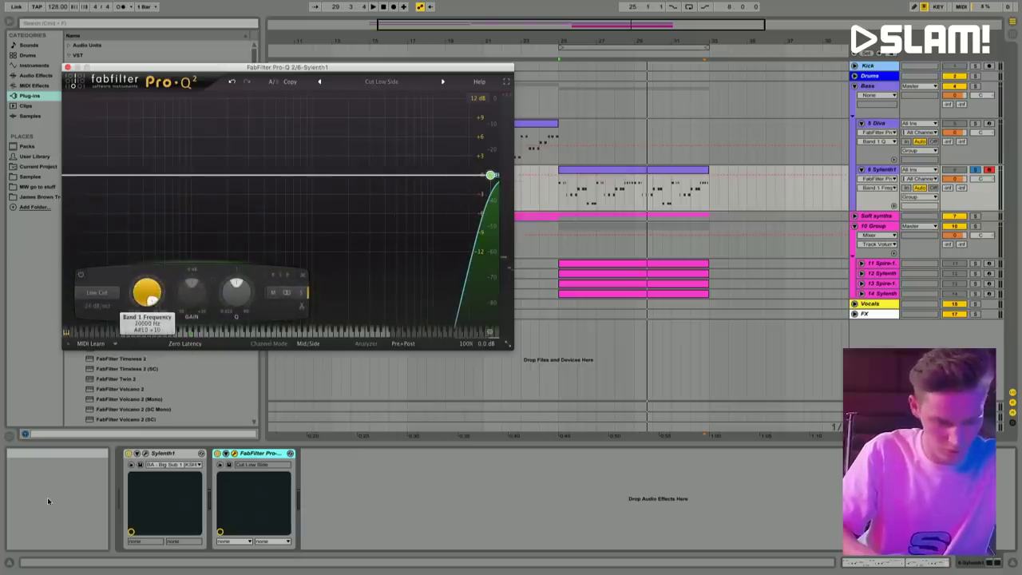
pyautogui.click(68, 67)
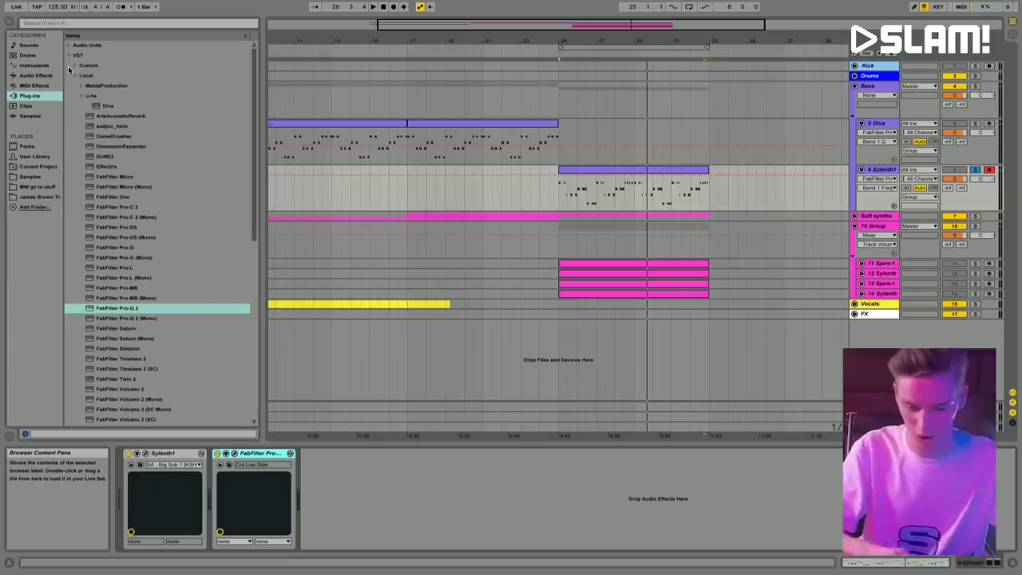
# Step: Play the drop from bar 25 and unsolo the Sylenth1 sub to hear it with the saw stack
pyautogui.click(630, 192)
pyautogui.press('space')
pyautogui.click(975, 169)
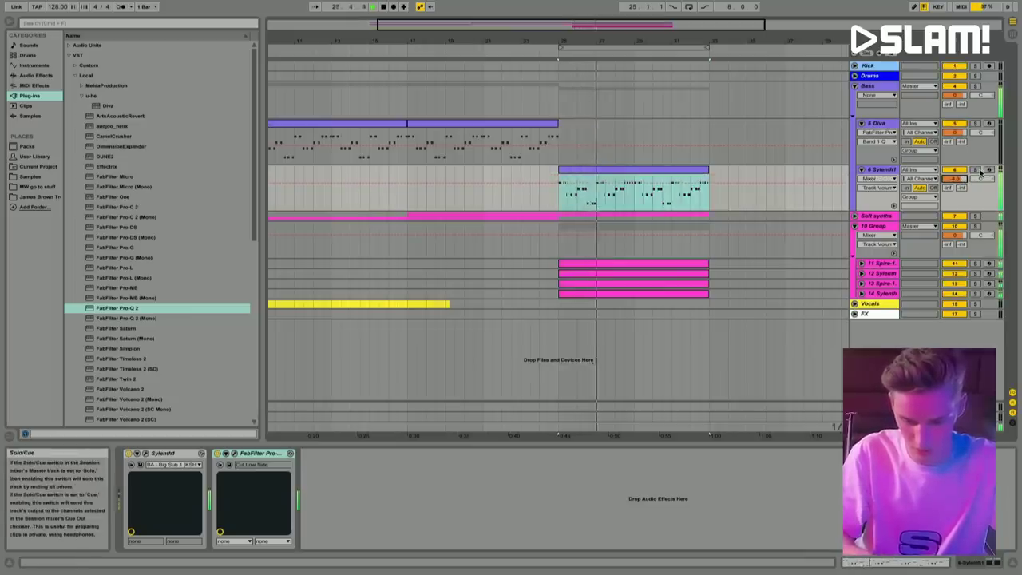
# Step: Collapse the Bass and saw-stack groups, expand the Drums group, and place the insert marker at bar 25 on its audio track
pyautogui.keyDown('alt'); pyautogui.click(856, 85); pyautogui.keyUp('alt')
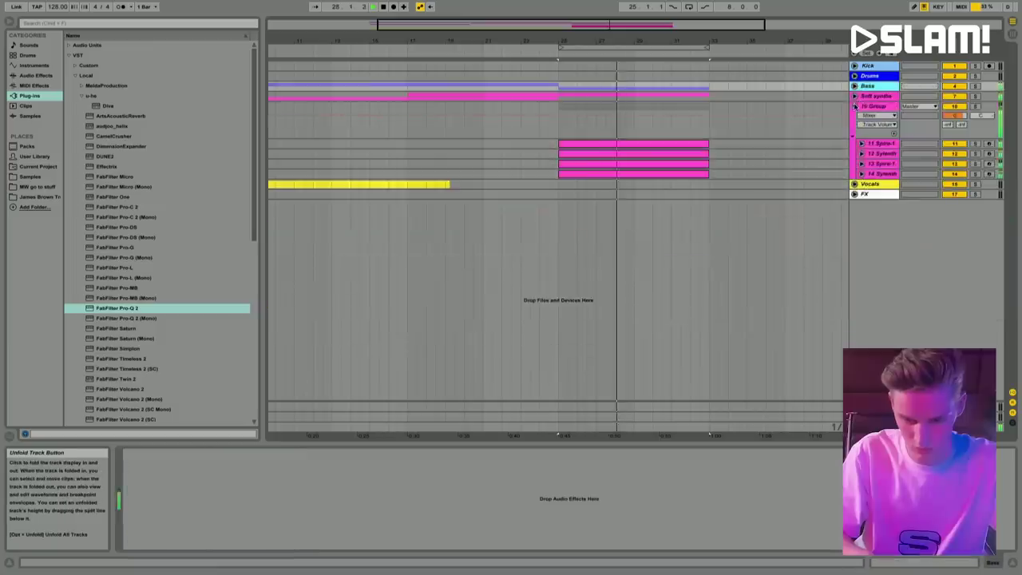
pyautogui.click(855, 76)
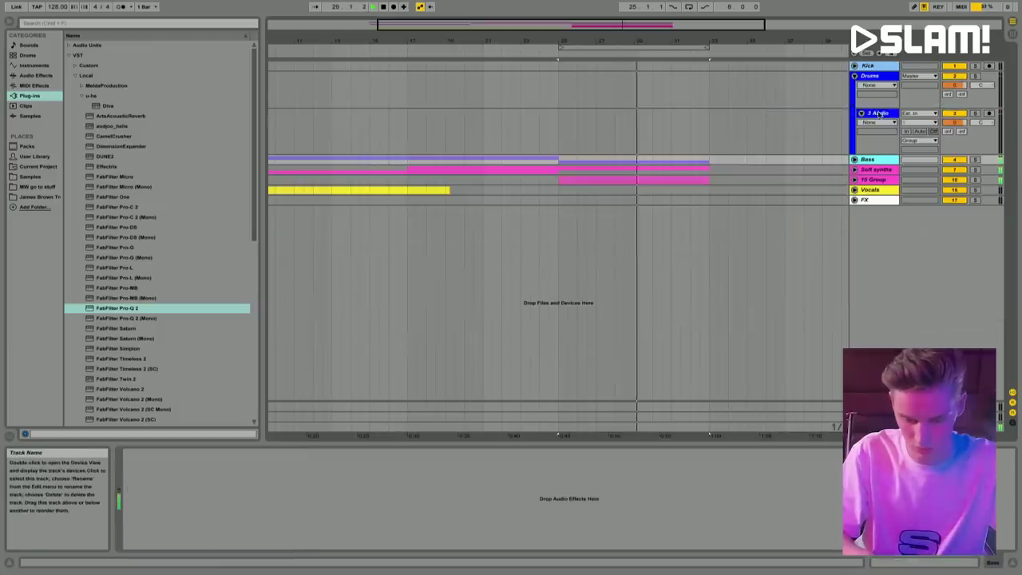
pyautogui.click(566, 130)
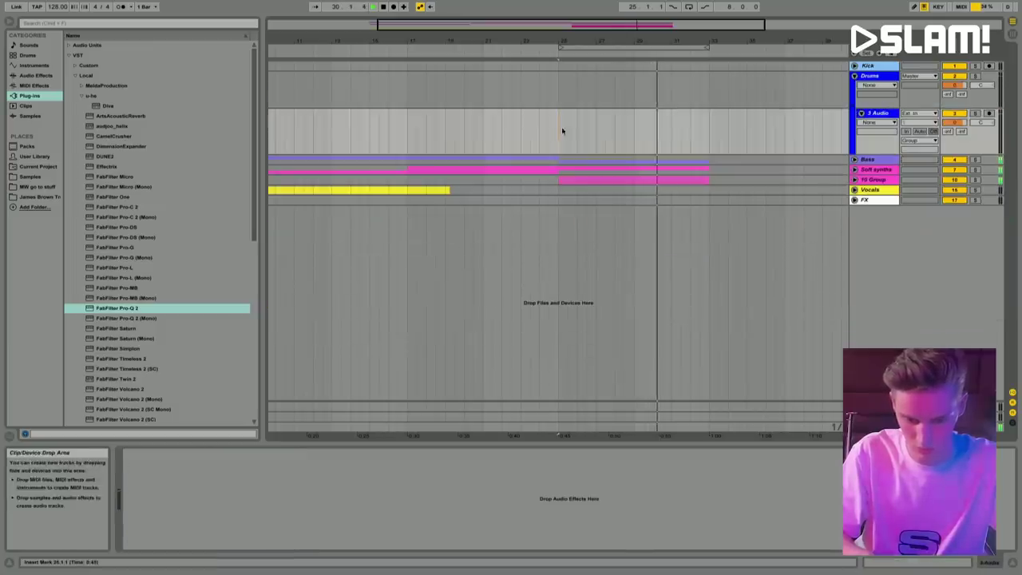
# Step: Find VEDM2 Drop Clap 001.wav in the Vengeance EDM Essentials 2 samples and place it at bar 25 on the 3 Audio track
pyautogui.click(31, 176)
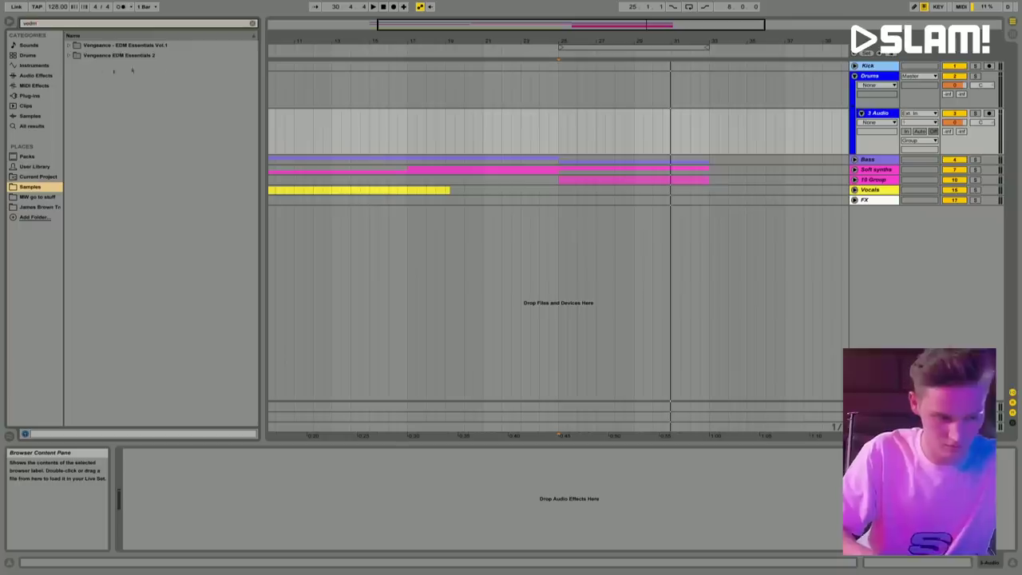
pyautogui.click(69, 56)
pyautogui.click(104, 75)
pyautogui.click(82, 86)
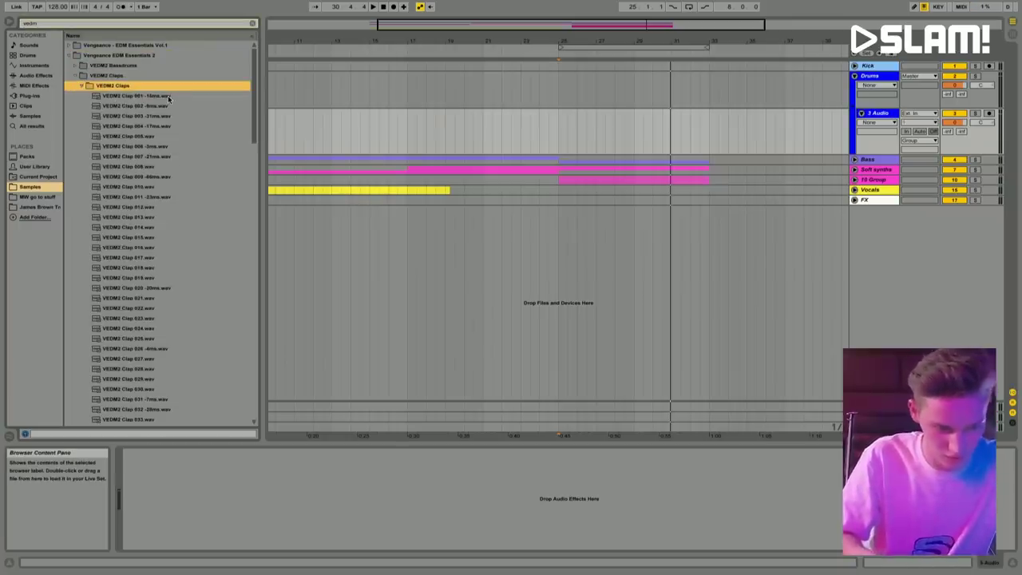
pyautogui.click(81, 86)
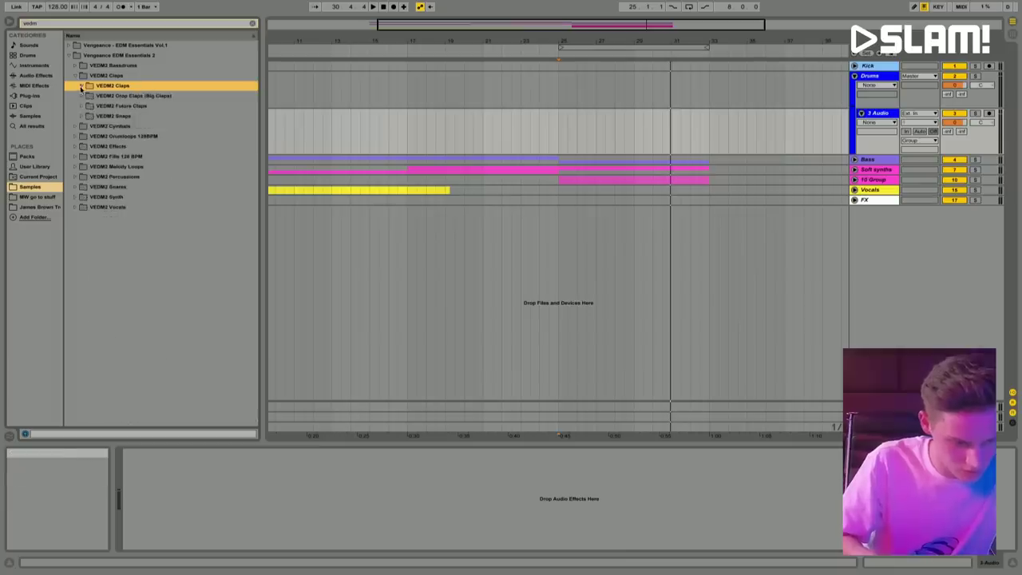
pyautogui.click(84, 97)
pyautogui.click(124, 107)
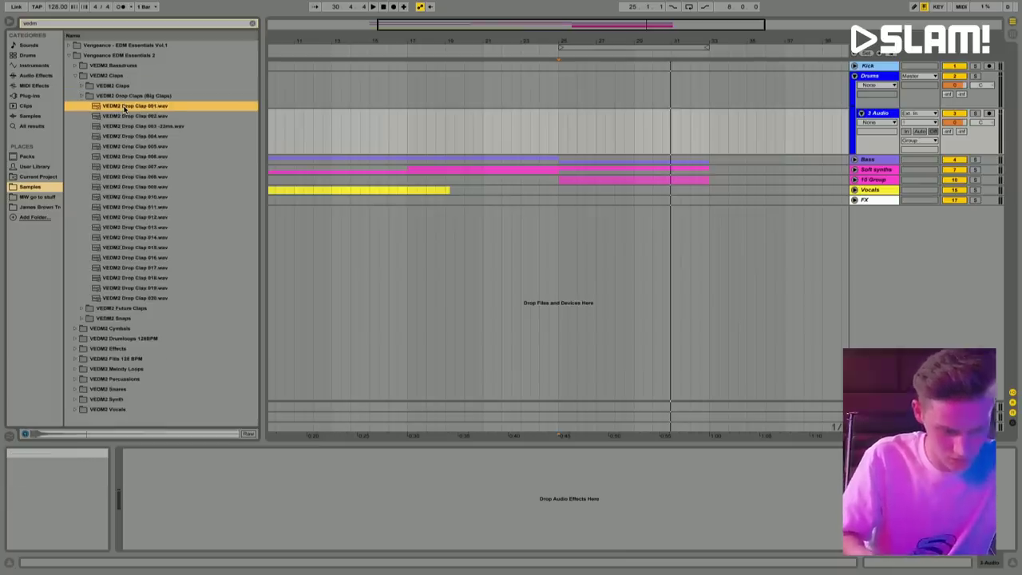
pyautogui.moveTo(124, 107); pyautogui.dragTo(561, 128)
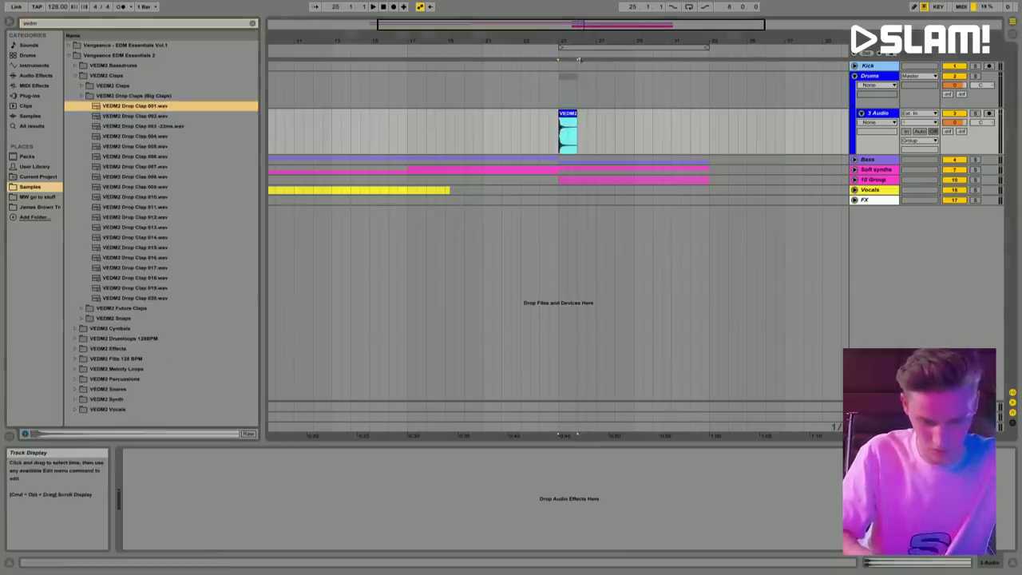
# Step: Trim the drop clap clip to one beat by deleting everything after 25.2.1
pyautogui.moveTo(581, 36); pyautogui.dragTo(580, 42)
pyautogui.moveTo(535, 126); pyautogui.dragTo(614, 130)
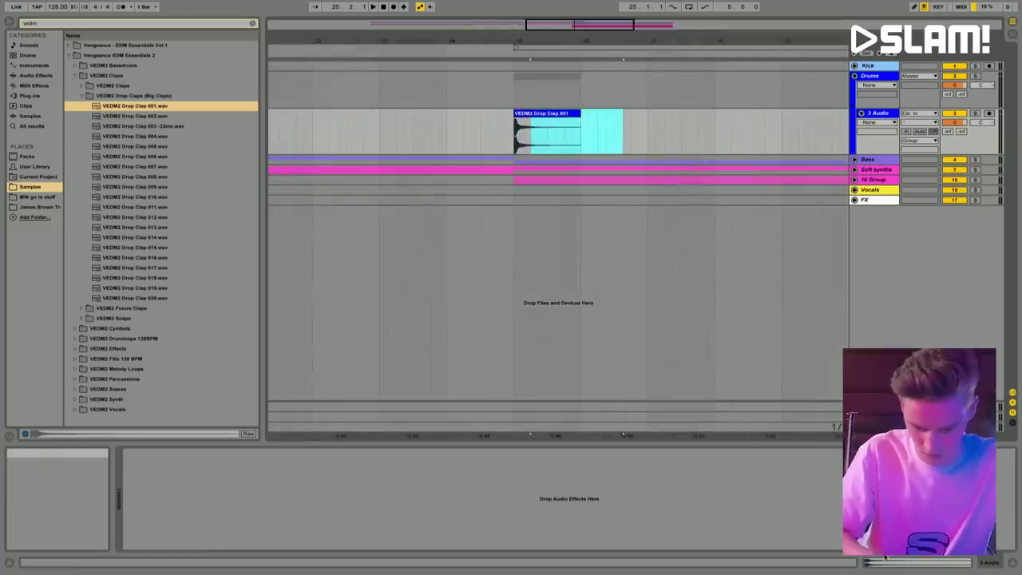
pyautogui.hotkey('shift', 'Tab')
pyautogui.moveTo(542, 118); pyautogui.dragTo(588, 121)
pyautogui.moveTo(516, 130); pyautogui.dragTo(532, 132)
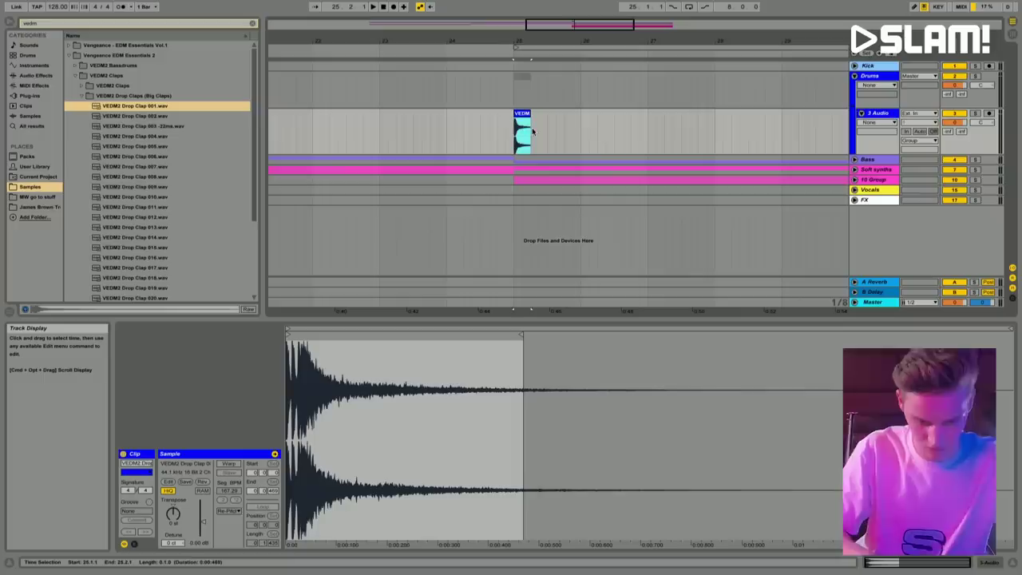
# Step: Duplicate the one-beat clap repeatedly so that claps on every beat fill bars 25 to 33
pyautogui.click(520, 114)
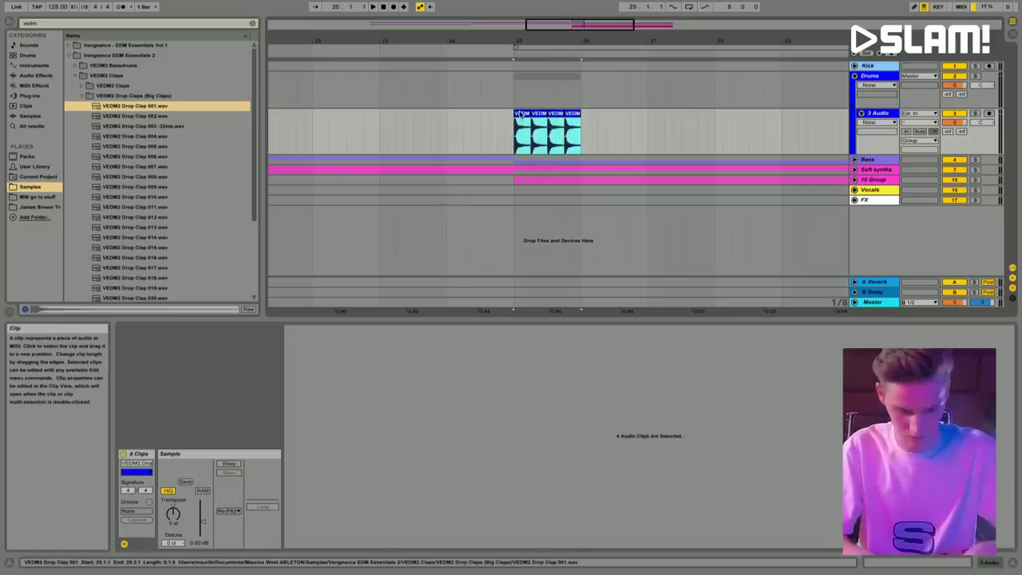
pyautogui.press('super+d')
pyautogui.press('super+d')
pyautogui.press('super+d')
pyautogui.press('super+d')
pyautogui.press('super+d')
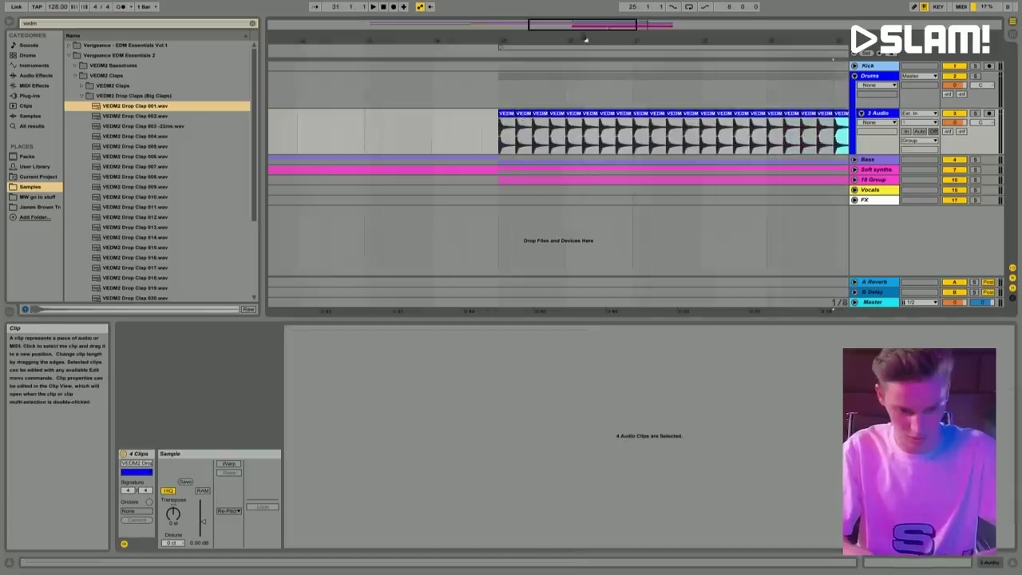
pyautogui.moveTo(586, 37); pyautogui.dragTo(497, 40)
pyautogui.press('super+d')
pyautogui.press('super+d')
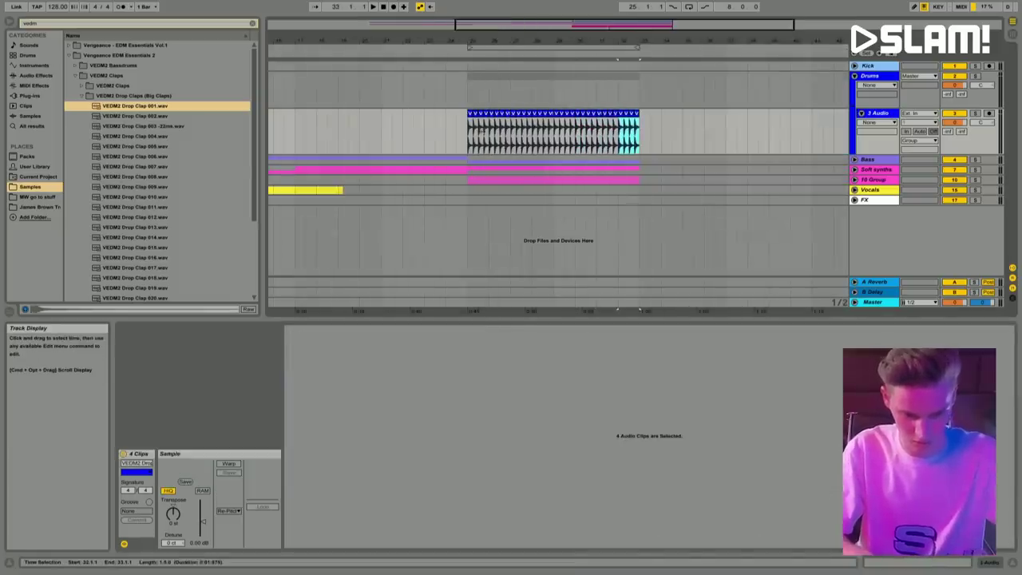
# Step: Play the section from bar 25, lower the clap track's volume, and solo the track
pyautogui.click(469, 132)
pyautogui.press('space')
pyautogui.press('super+alt+l')
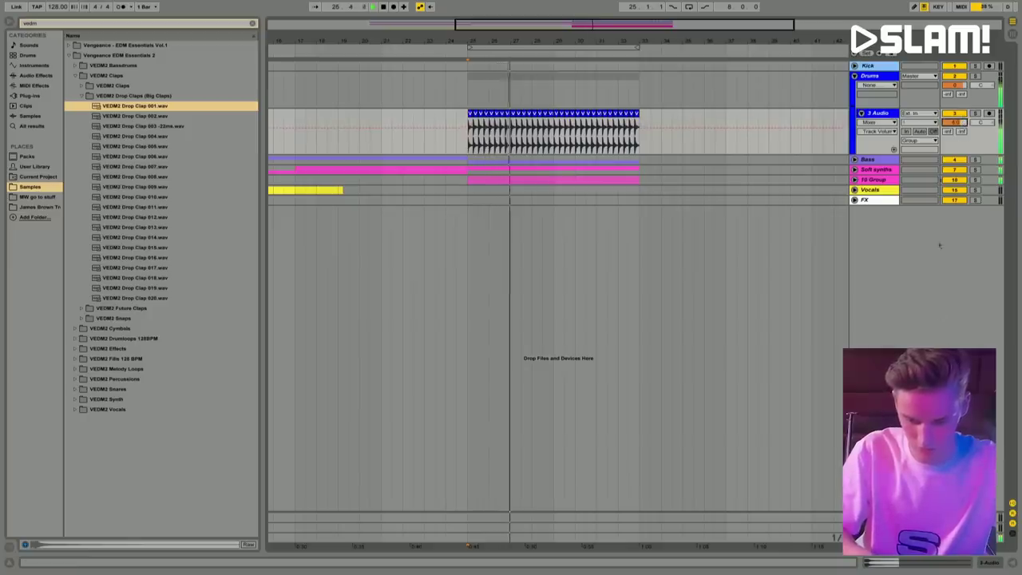
pyautogui.click(990, 563)
pyautogui.click(975, 114)
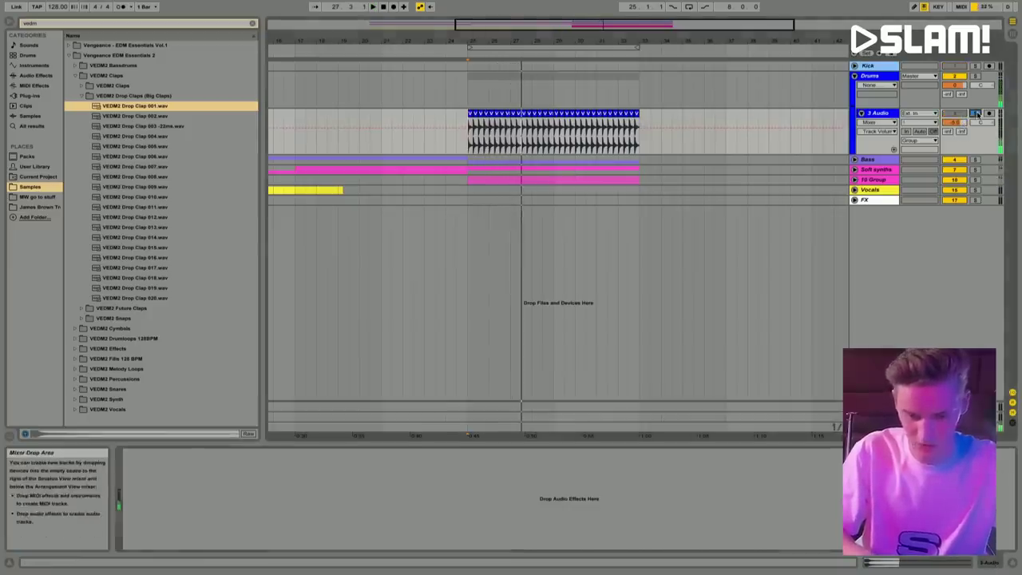
# Step: Add Simple Delay to the clap track with unsynced times of 1.00 ms left and about 12 ms right, and 100% dry/wet
pyautogui.click(35, 75)
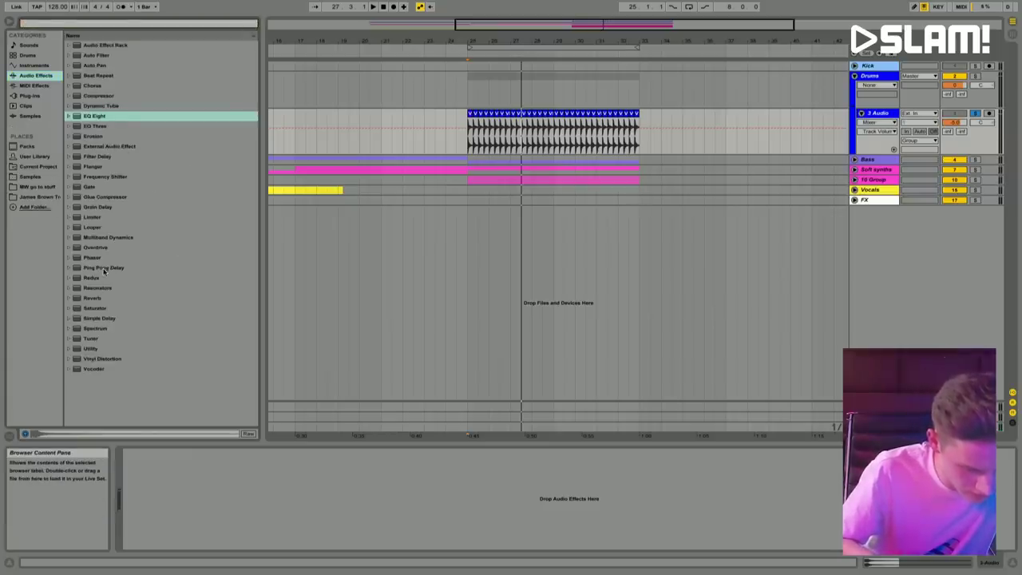
pyautogui.moveTo(107, 320); pyautogui.dragTo(563, 127)
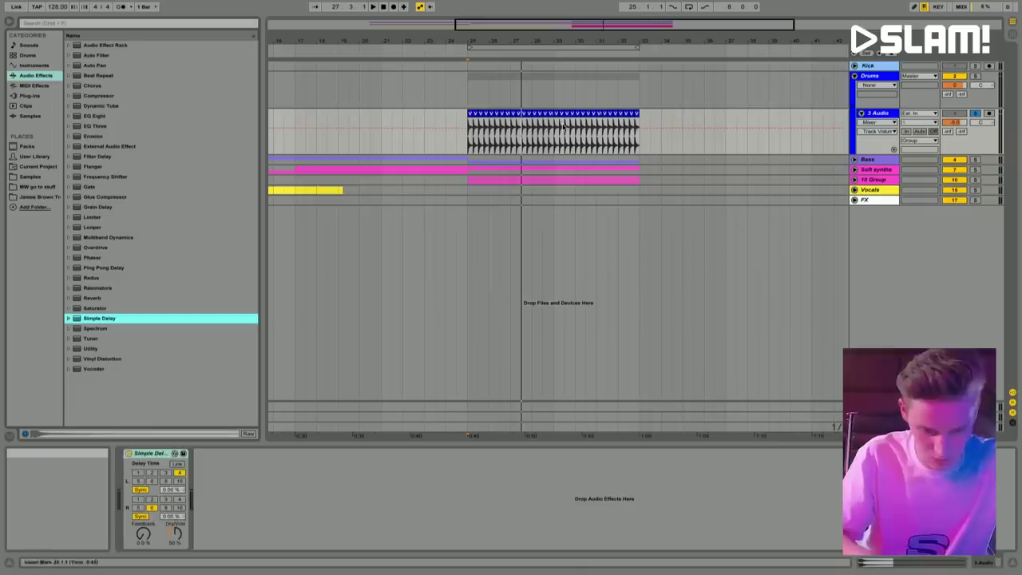
pyautogui.click(140, 490)
pyautogui.moveTo(182, 491); pyautogui.dragTo(182, 515)
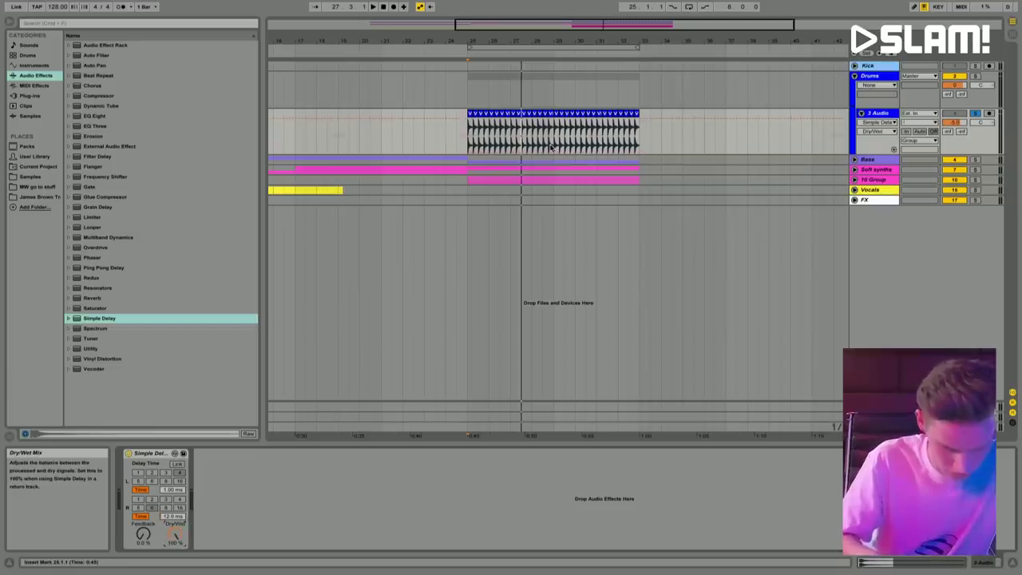
pyautogui.press('space')
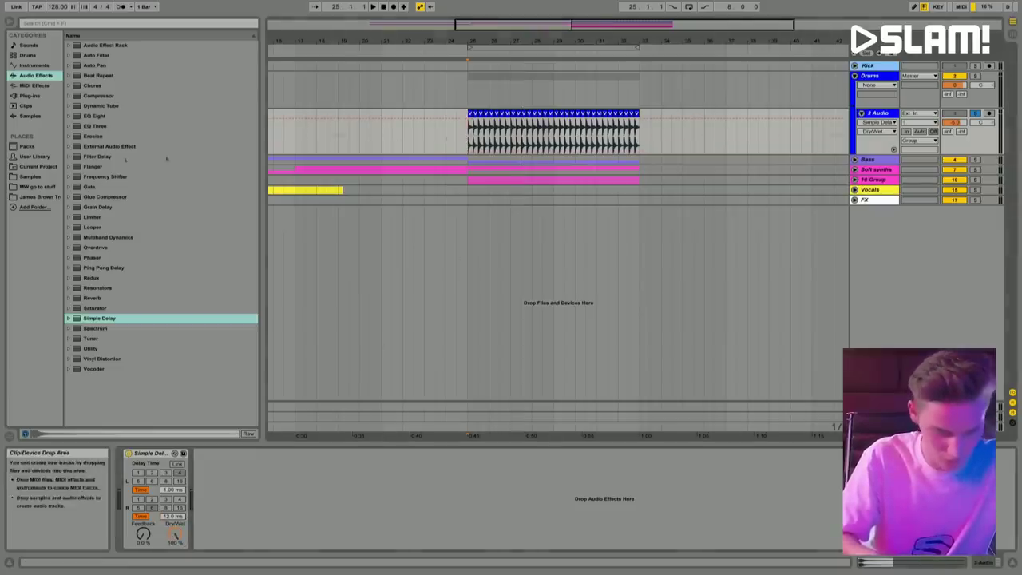
# Step: Add EQ Eight after the delay and shape the claps with a low cut and a high-frequency boost of about 3 dB
pyautogui.click(93, 117)
pyautogui.moveTo(285, 490); pyautogui.dragTo(289, 497)
pyautogui.press('space')
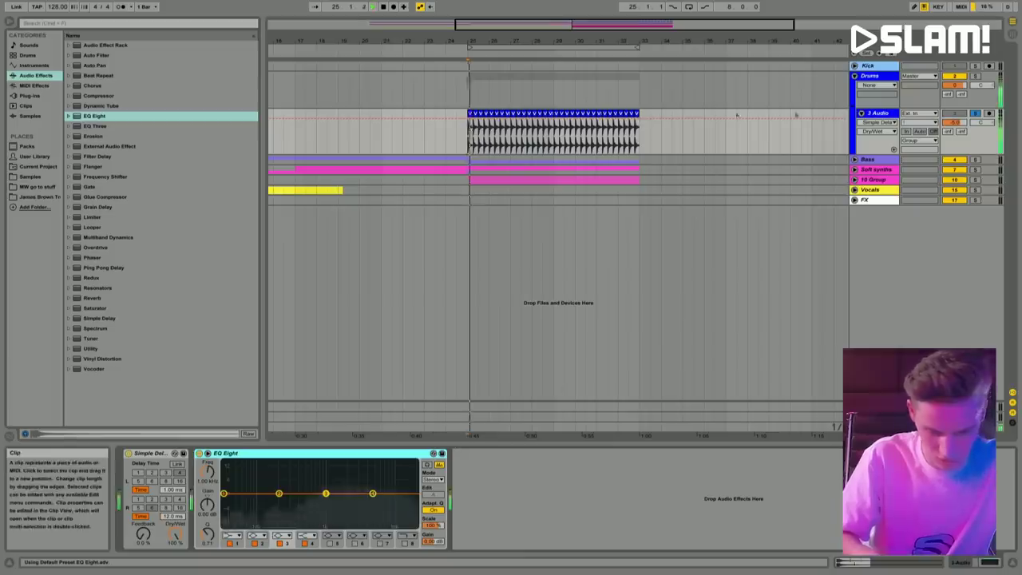
pyautogui.click(231, 535)
pyautogui.click(227, 476)
pyautogui.moveTo(229, 493); pyautogui.dragTo(390, 485)
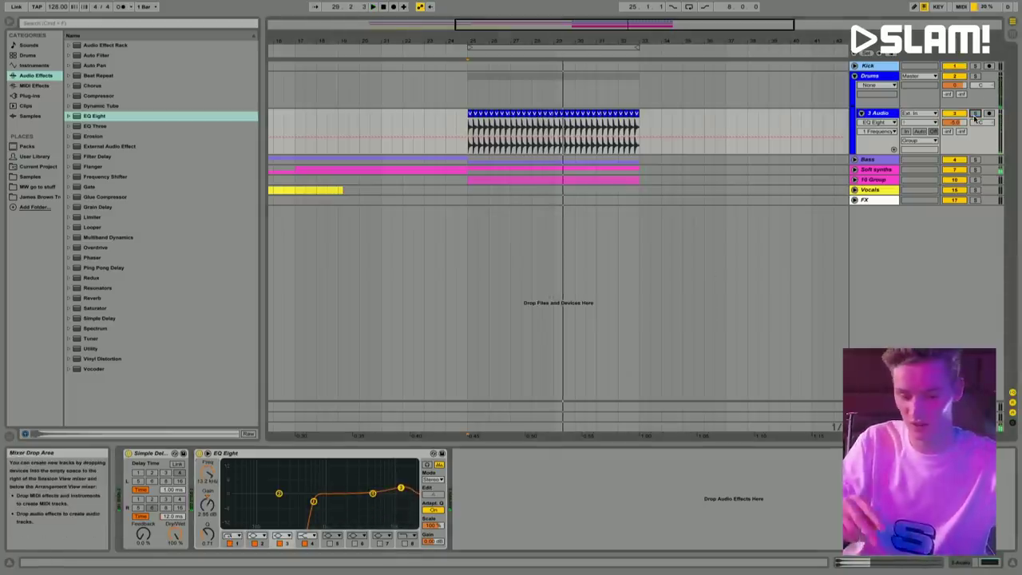
# Step: Fold the Drums group after checking it in solo, and unfold the FX group to show its 18 Audio track
pyautogui.click(975, 75)
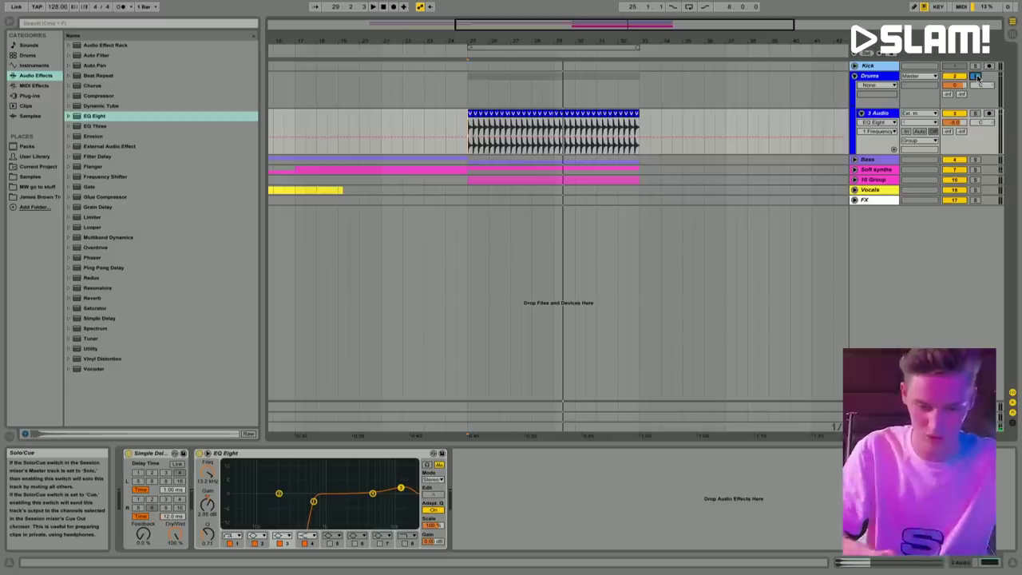
pyautogui.click(855, 75)
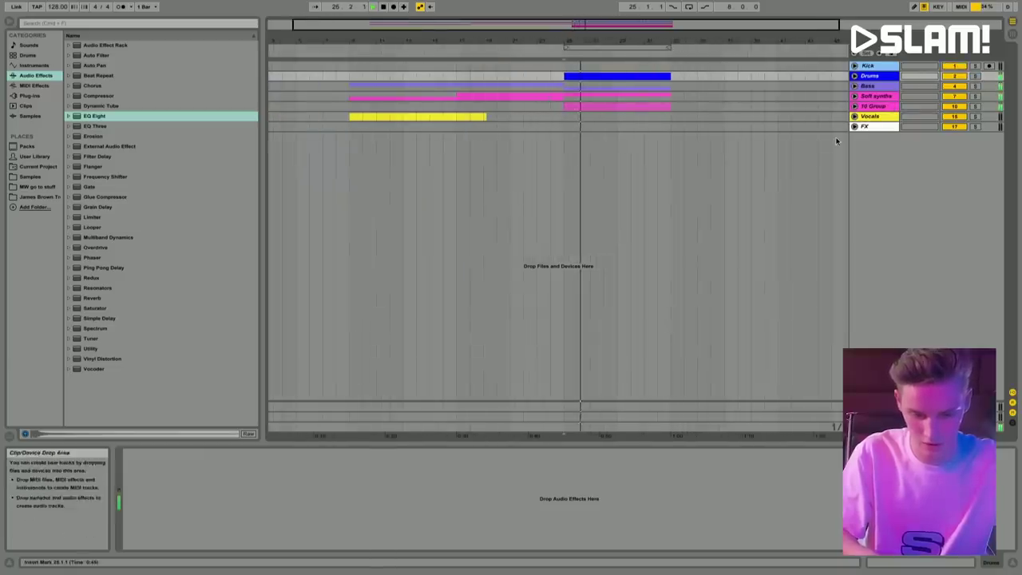
pyautogui.hotkey('ctrl', 't')
# Step: Search the Samples folder for "kshmr" and open the Main Impacts folder in the FX Elements of Sounds of KSHMR Vol 3
pyautogui.click(29, 176)
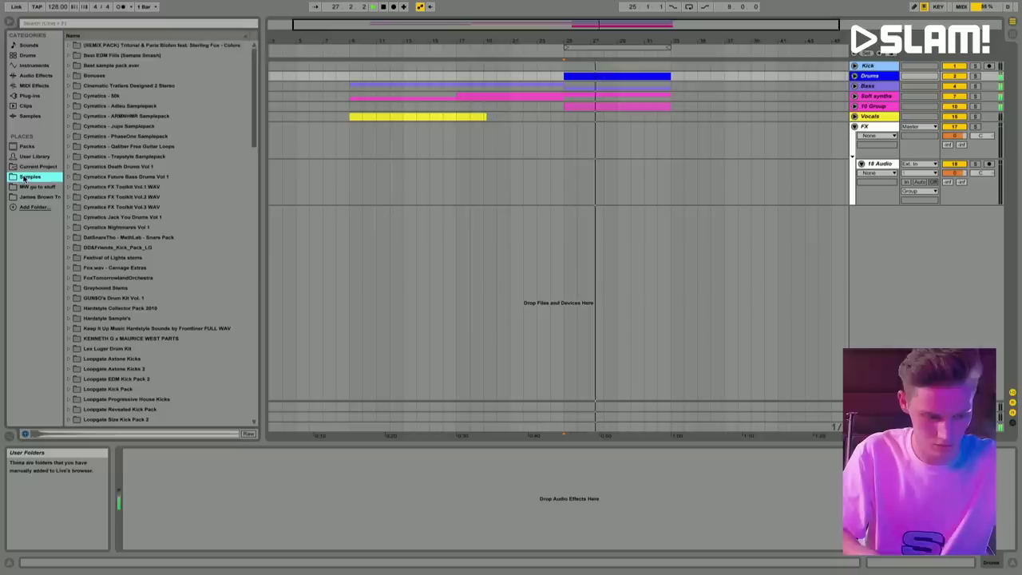
pyautogui.click(77, 25)
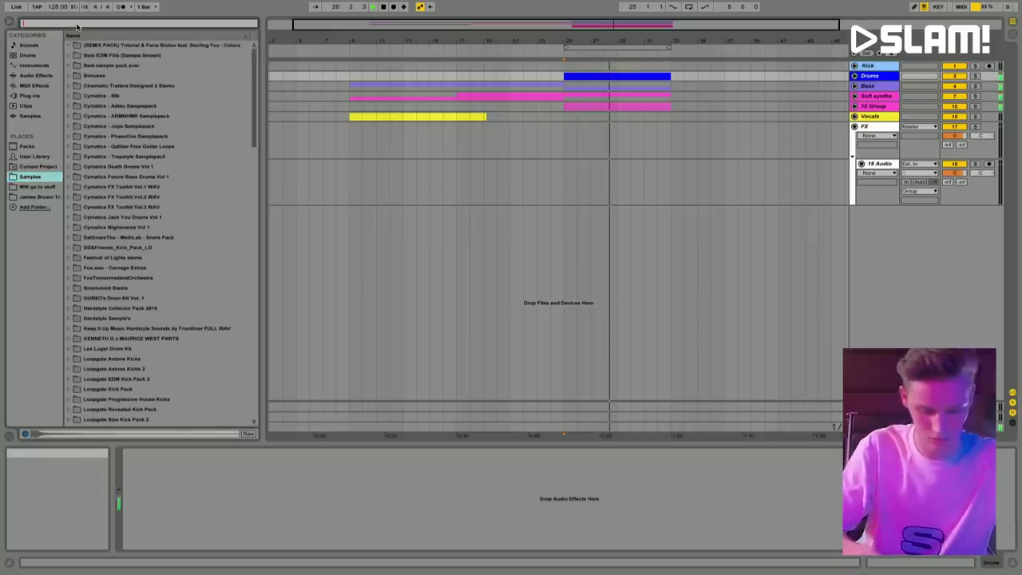
pyautogui.write('kshmr')
pyautogui.click(69, 86)
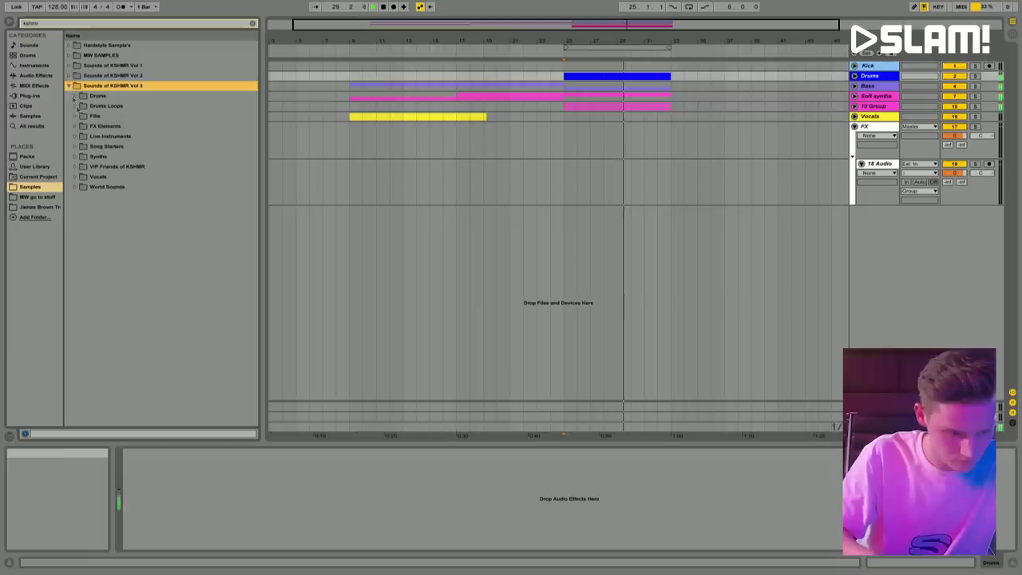
pyautogui.click(76, 125)
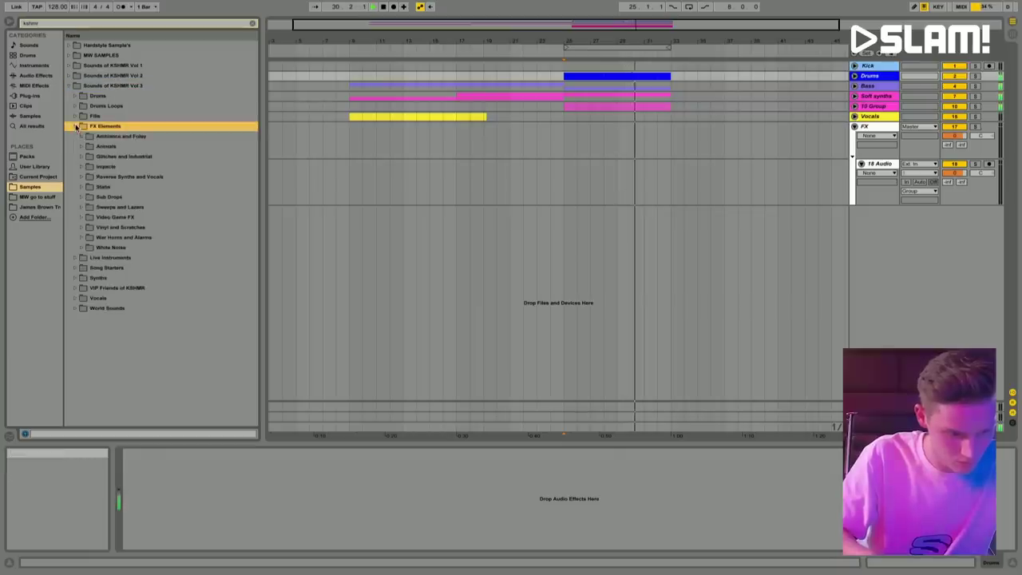
pyautogui.click(82, 166)
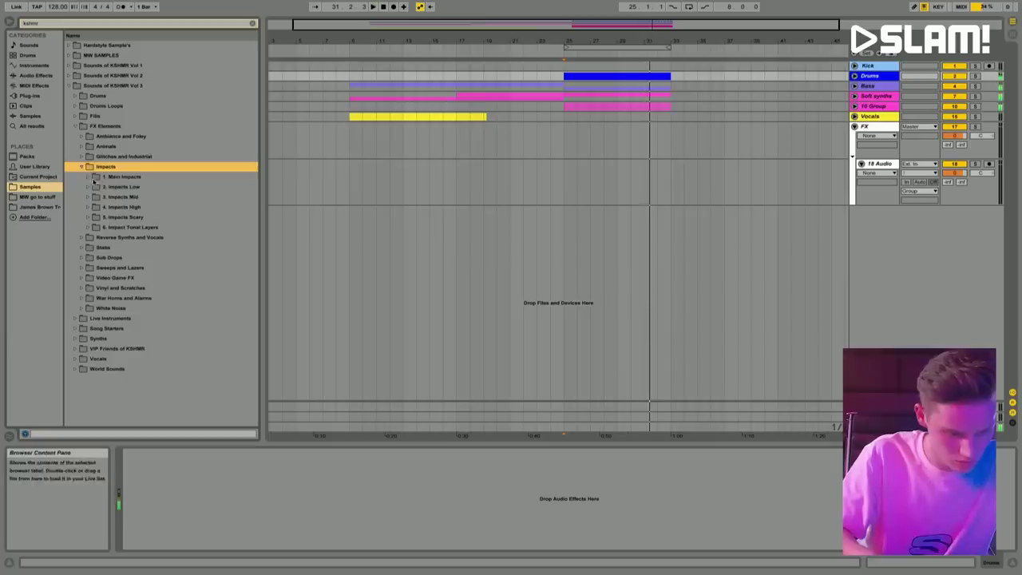
pyautogui.click(89, 177)
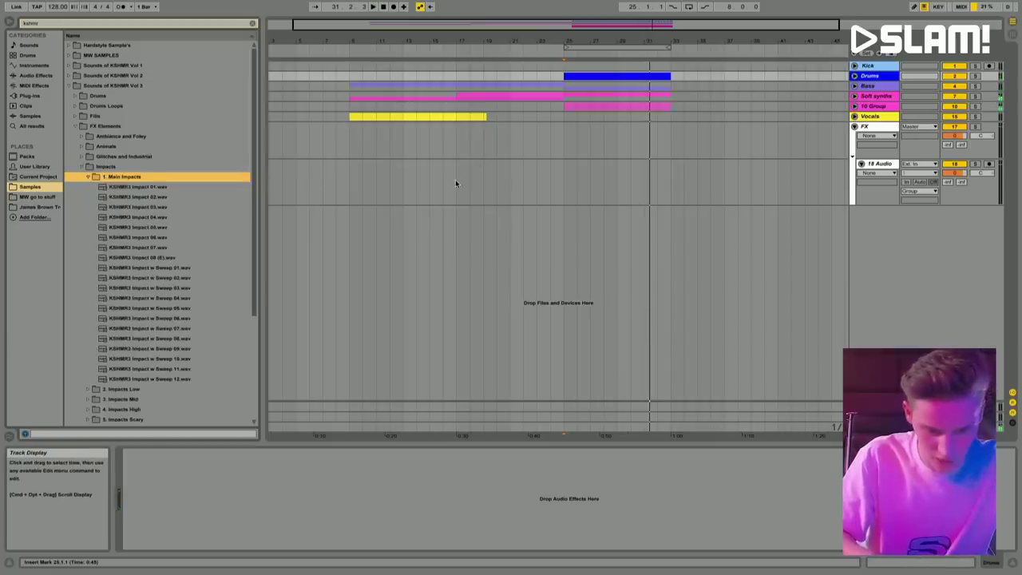
# Step: Place KSHMR3 Impact w Sweep 05.wav at bar 25 on the 18 Audio track and turn off warping for the clip
pyautogui.click(351, 184)
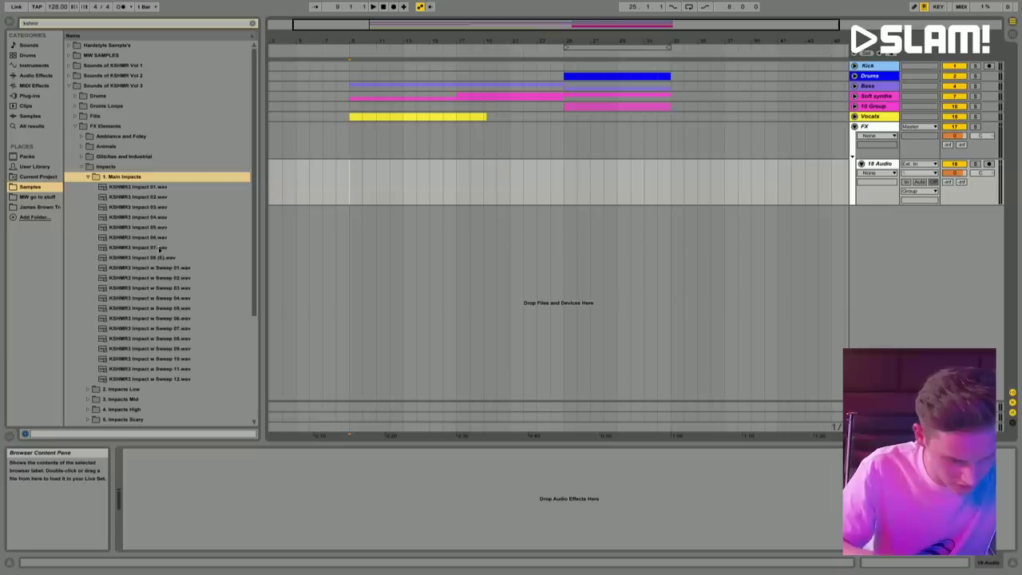
pyautogui.moveTo(168, 308); pyautogui.dragTo(565, 183)
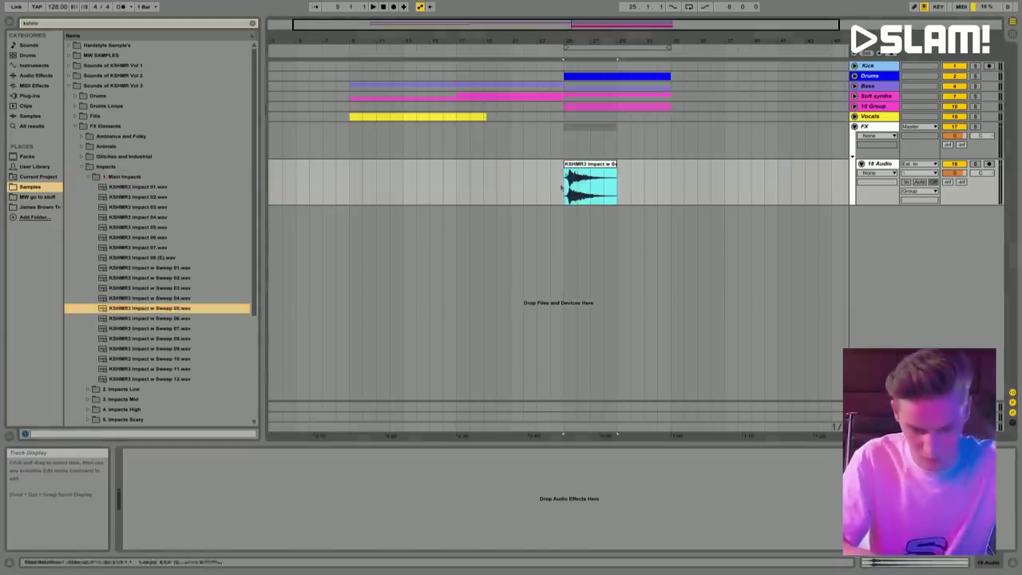
pyautogui.moveTo(572, 37); pyautogui.dragTo(570, 40)
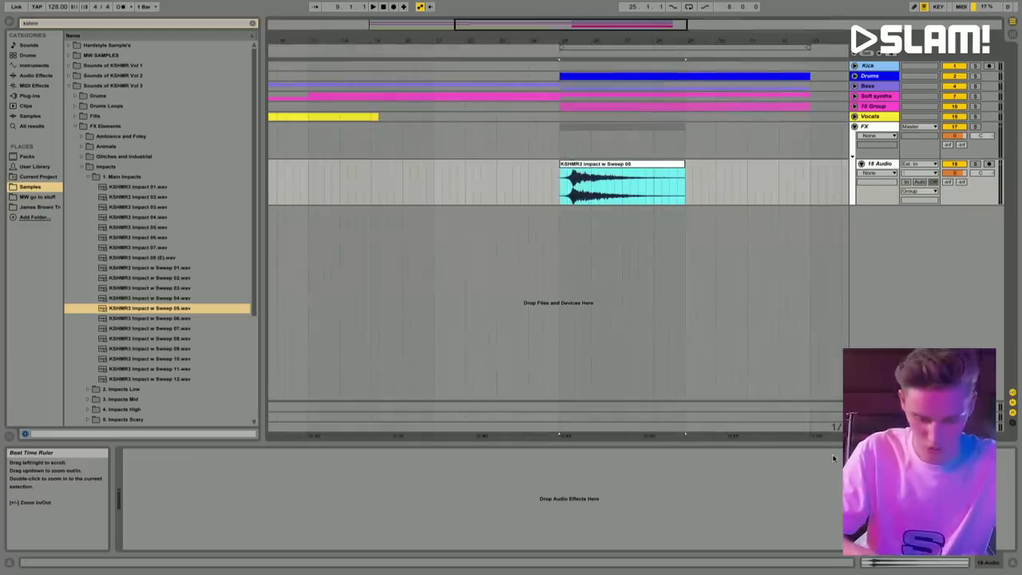
pyautogui.click(904, 559)
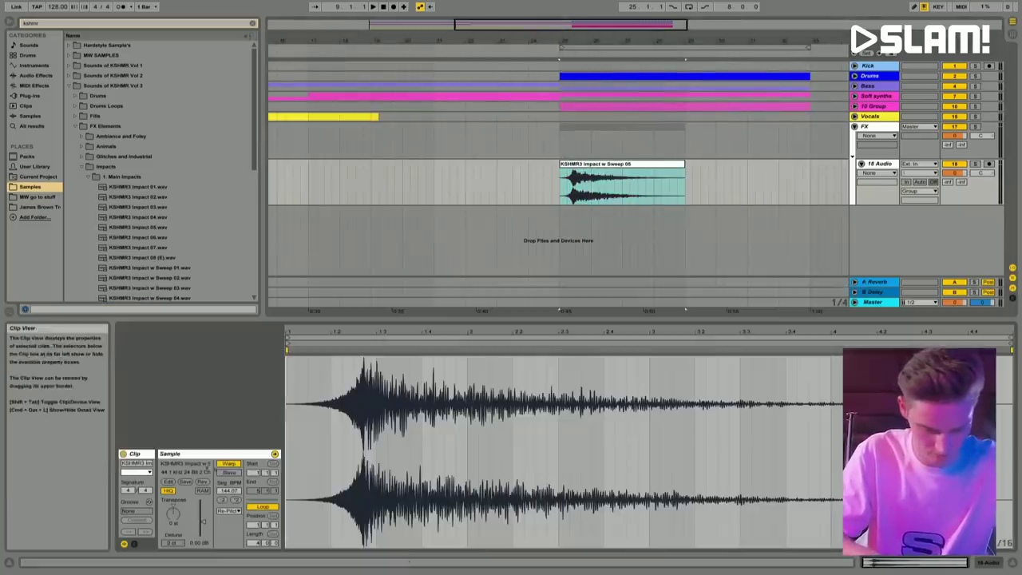
pyautogui.click(228, 463)
# Step: Shift the impact clip earlier so its peak lands on bar 25, and play the transition into the drop
pyautogui.scroll(3, 581, 66)
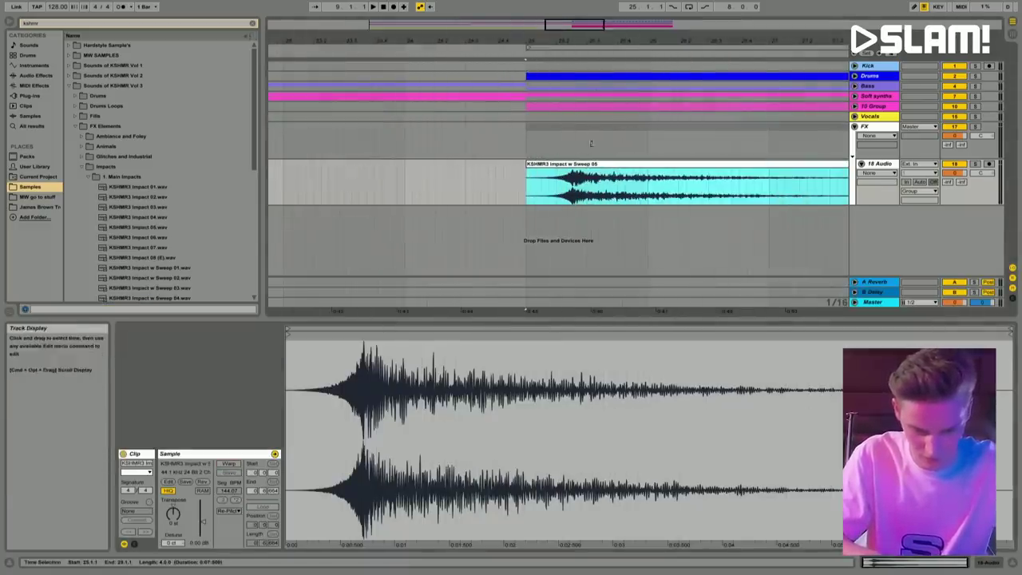
pyautogui.moveTo(602, 168); pyautogui.dragTo(564, 169)
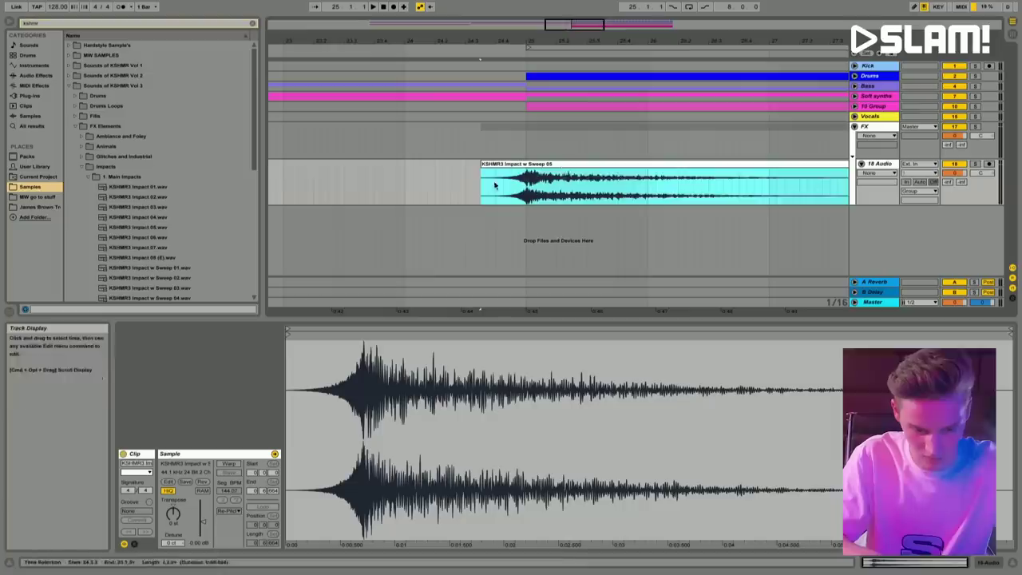
pyautogui.press('space')
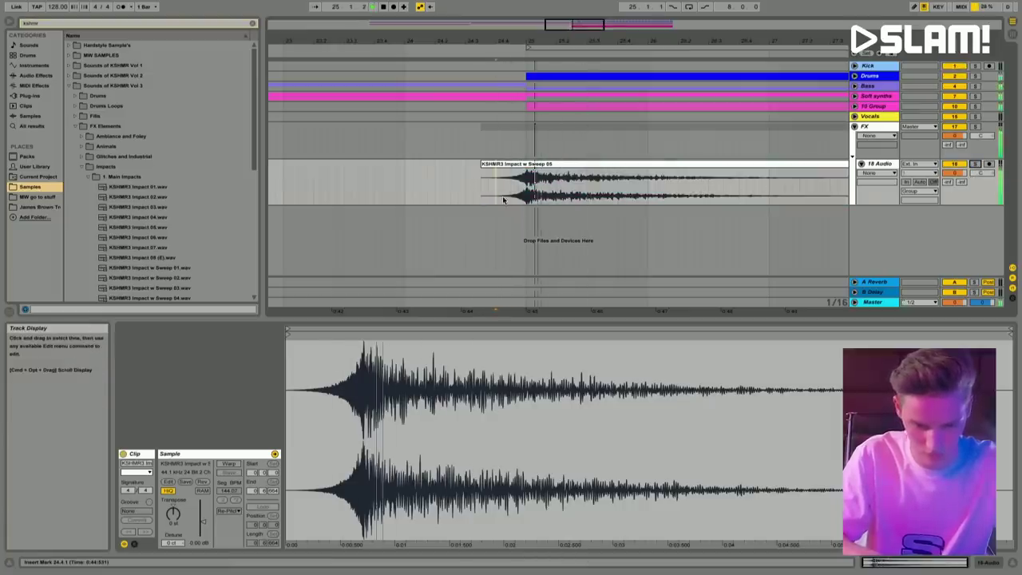
pyautogui.click(413, 171)
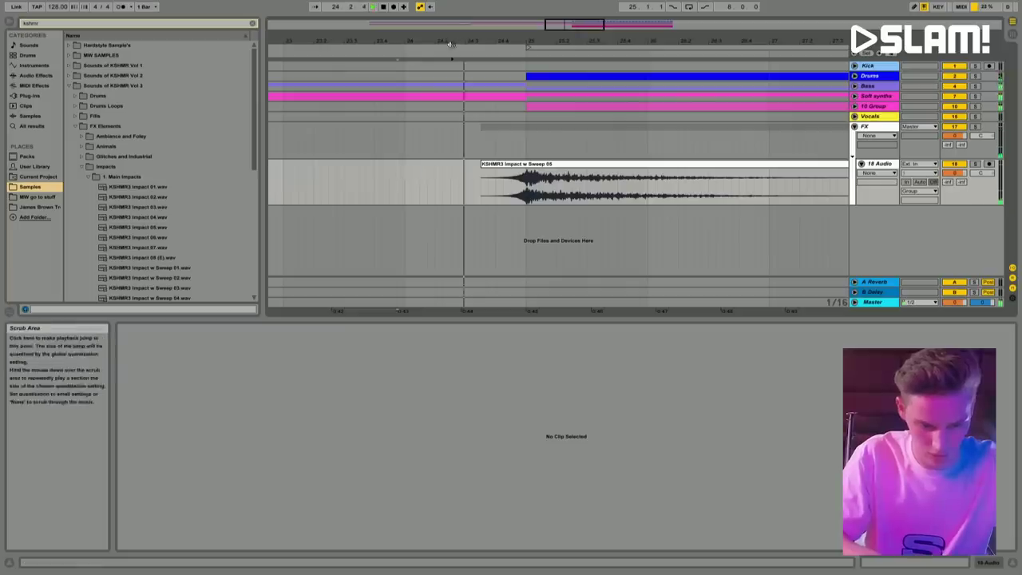
pyautogui.moveTo(451, 40); pyautogui.dragTo(451, 38)
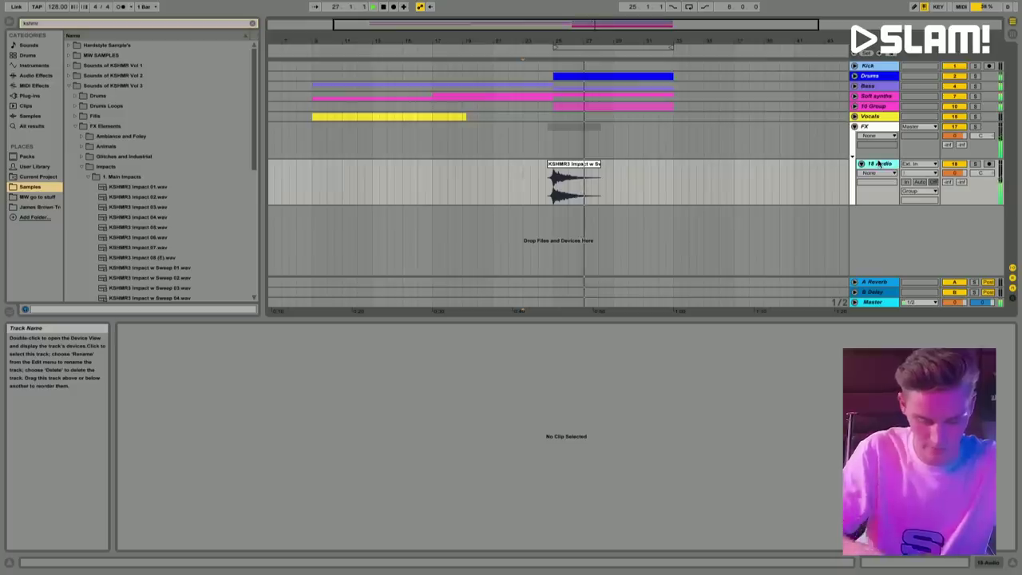
# Step: Add an audio track to the FX group, search the samples for "mw crowd", and place MW crowd noise.wav on it at bar 25
pyautogui.hotkey('ctrl', 't')
pyautogui.click(253, 22)
pyautogui.write('mw crowd')
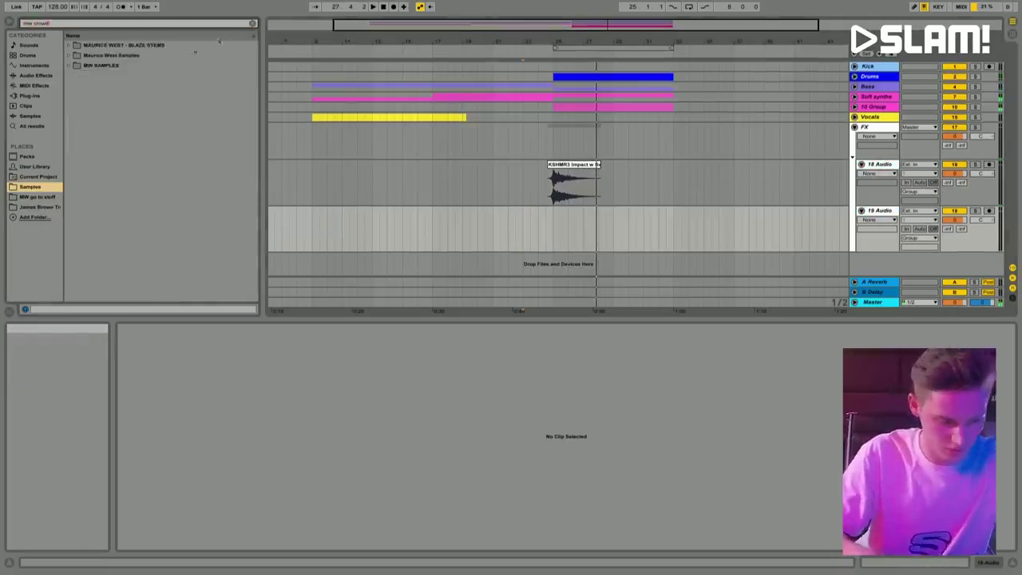
pyautogui.click(71, 46)
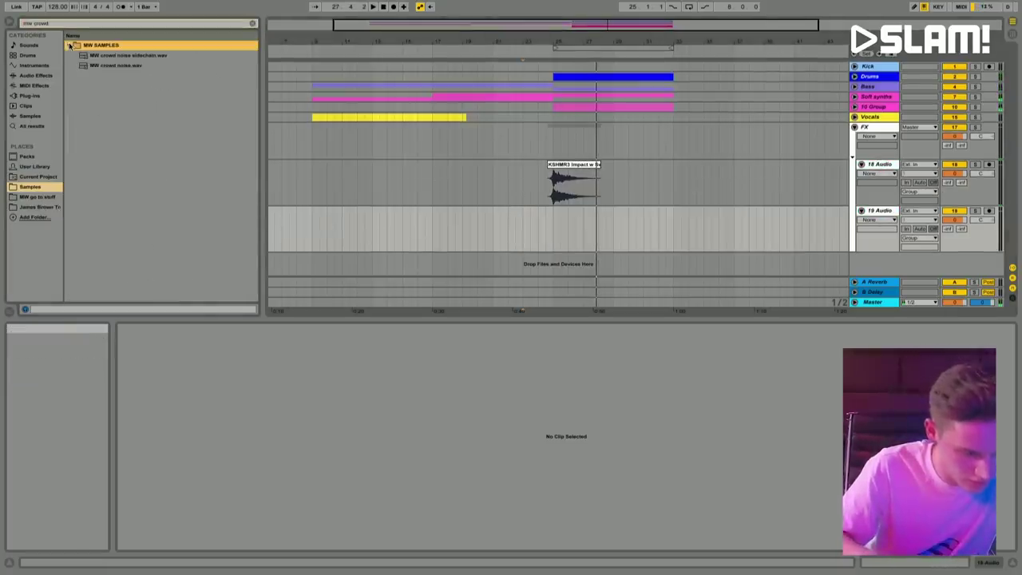
pyautogui.click(118, 66)
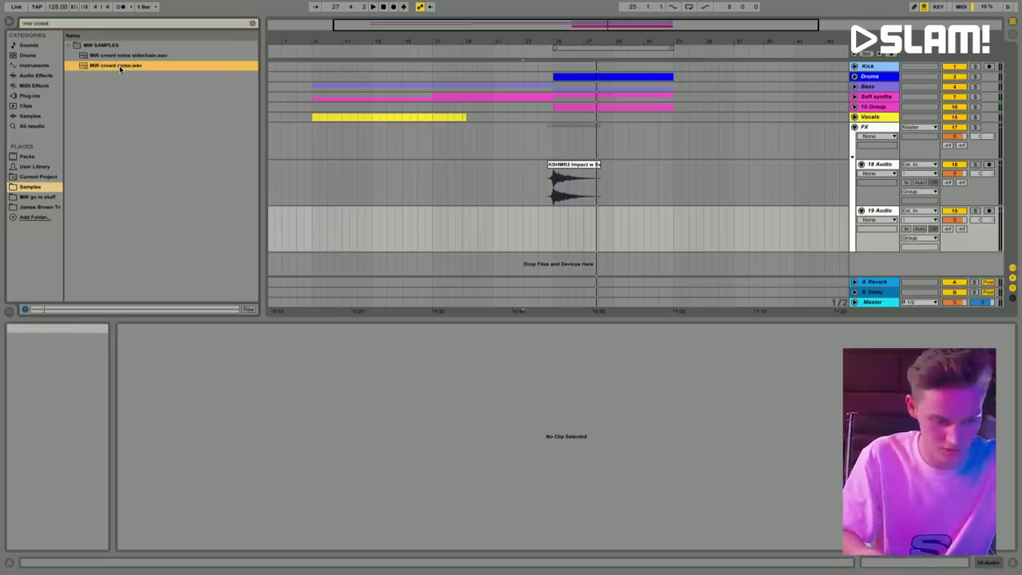
pyautogui.moveTo(119, 66)
pyautogui.mouseDown()
pyautogui.moveTo(567, 232)
pyautogui.moveTo(558, 233)
pyautogui.mouseUp()
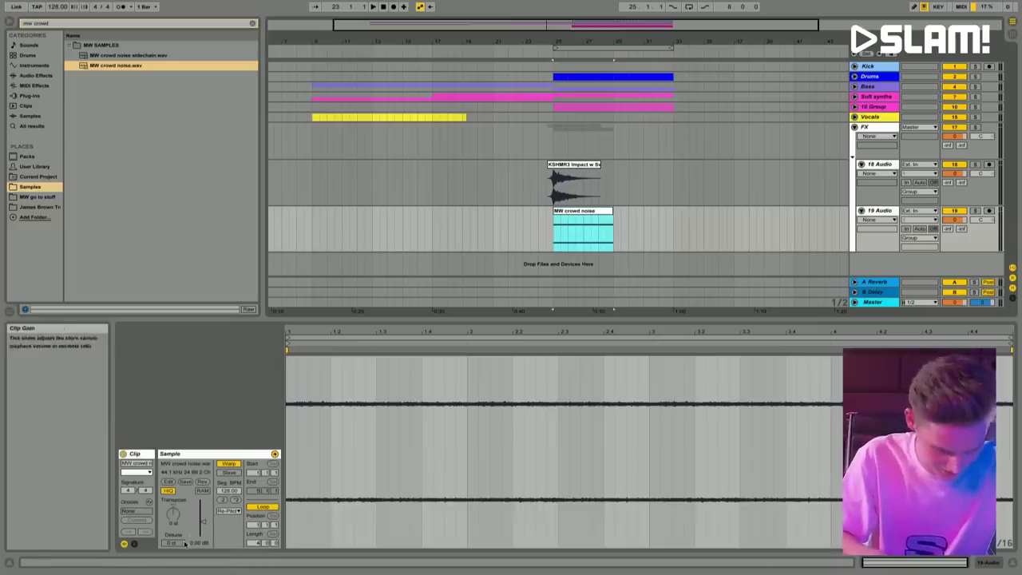
# Step: Set the crowd noise clip's gain to 20 dB and duplicate it to fill bars 25 to 33, playing the result
pyautogui.moveTo(194, 543); pyautogui.dragTo(205, 544)
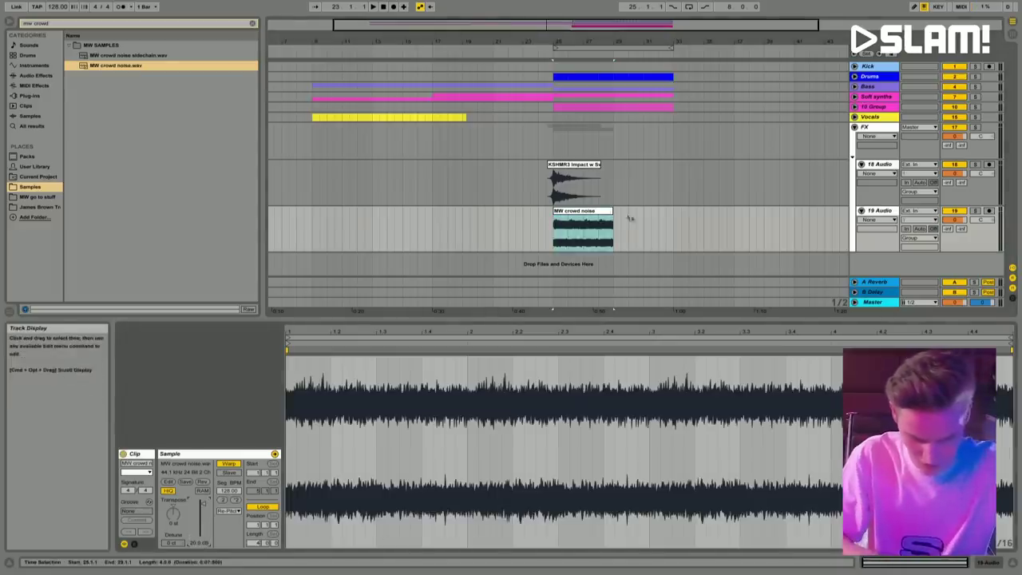
pyautogui.press('super+d')
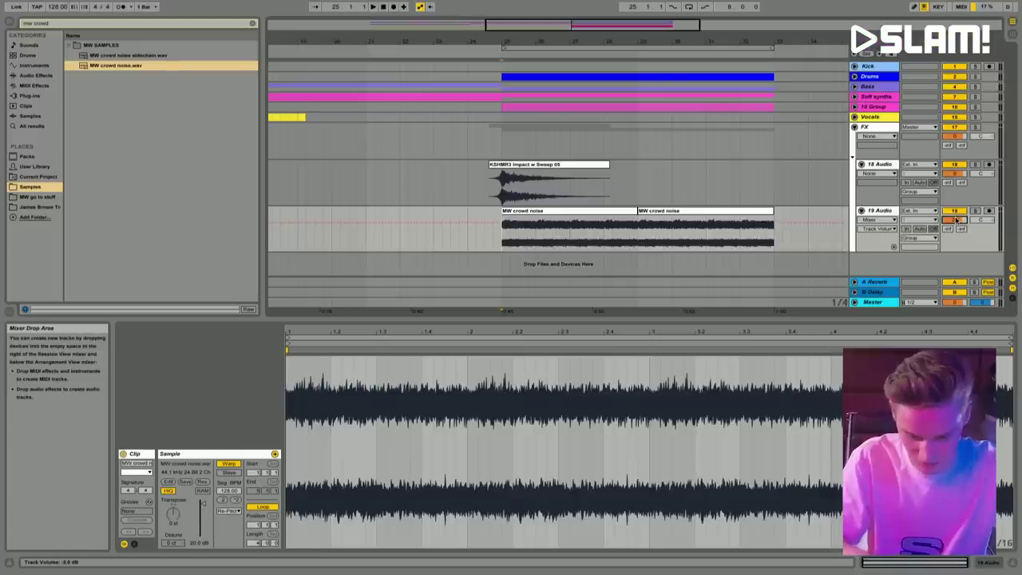
pyautogui.press('space')
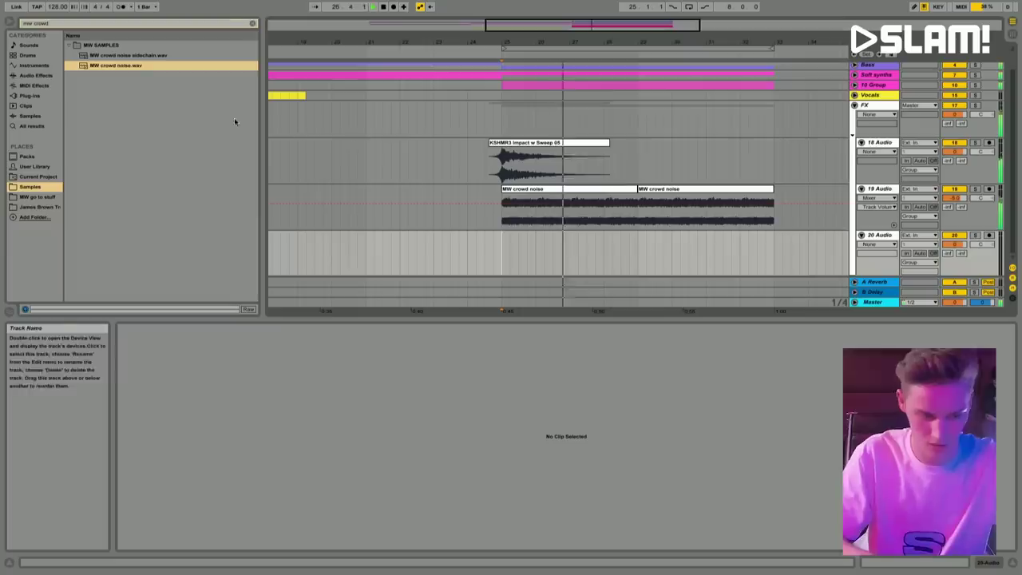
# Step: Add an empty audio track below the crowd noise track, clear the sample search, and fold the FX group
pyautogui.press('super+t')
pyautogui.click(253, 23)
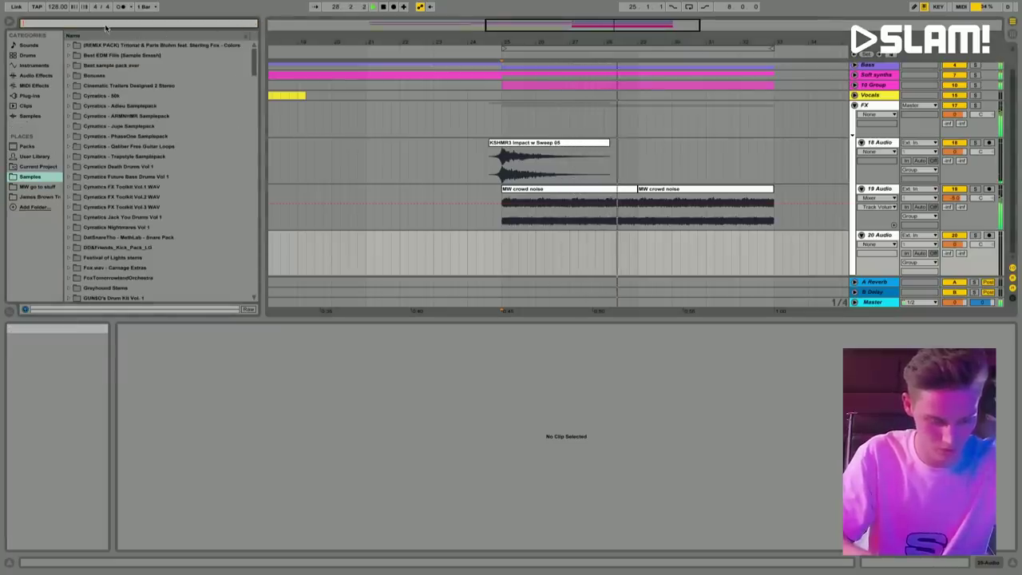
pyautogui.click(486, 241)
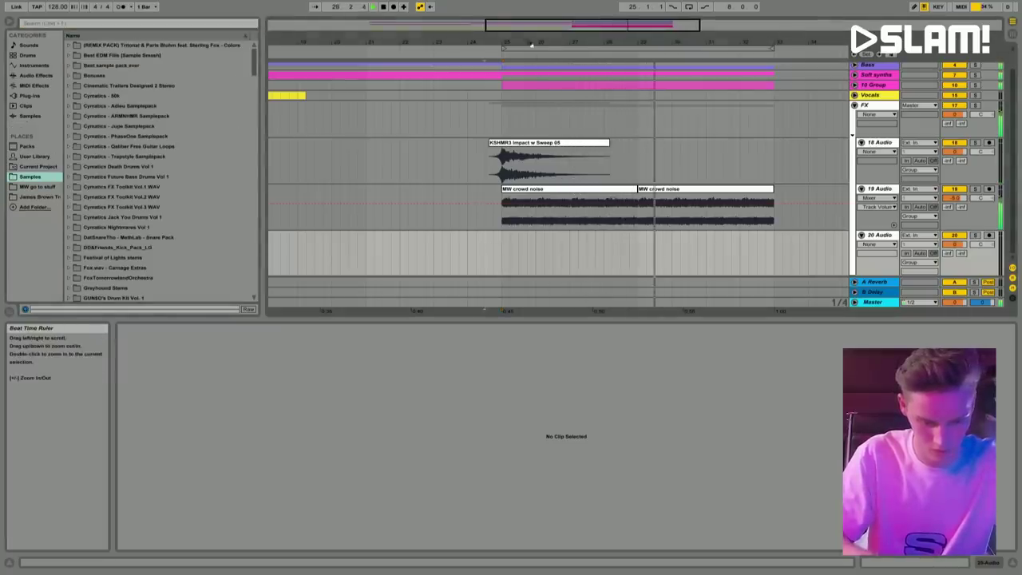
pyautogui.moveTo(530, 45); pyautogui.dragTo(531, 24)
pyautogui.hscroll(-5, 436, 216)
pyautogui.scroll(2, 436, 216)
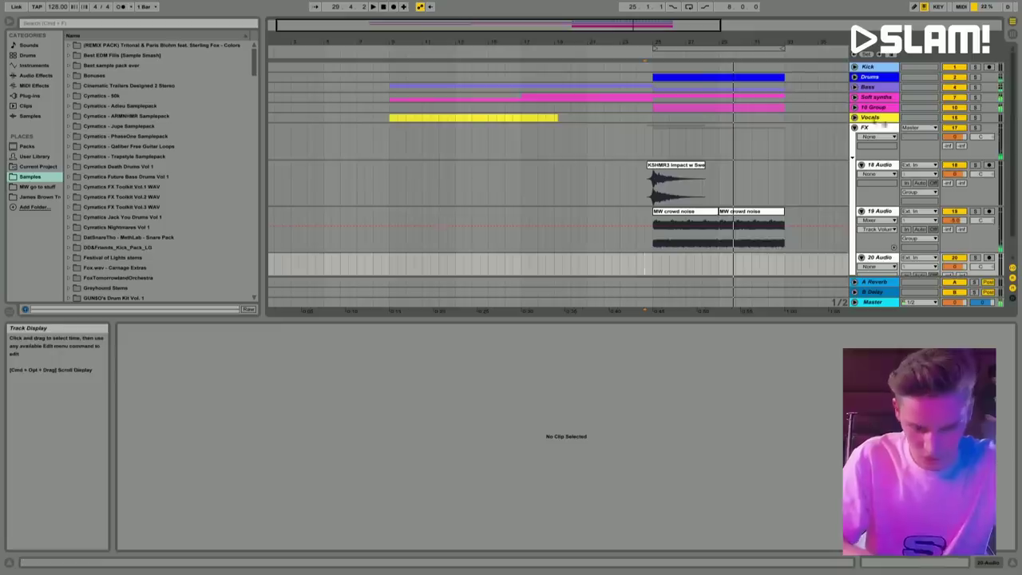
pyautogui.click(855, 127)
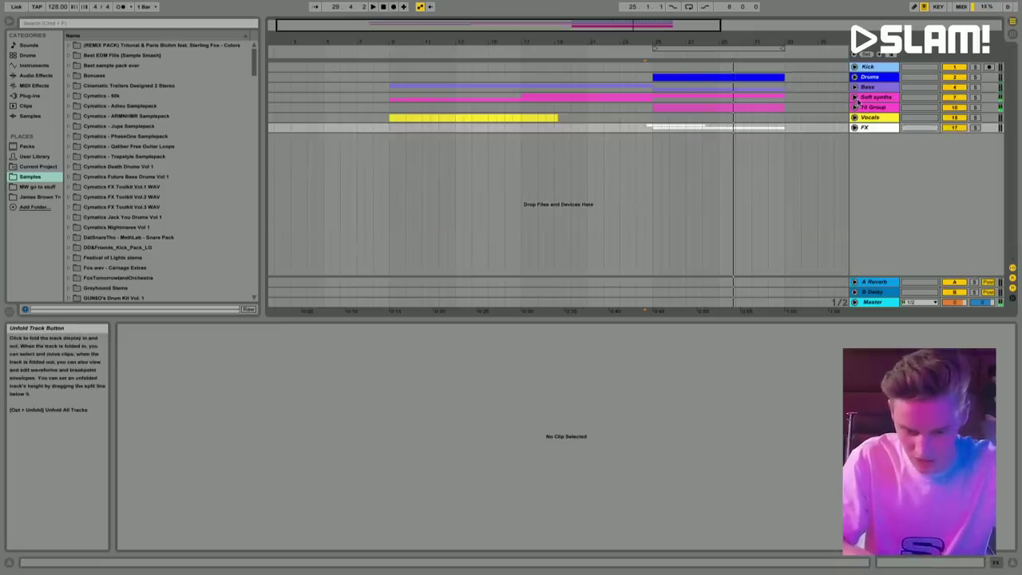
# Step: Insert an audio track below the 10 Group, and solo the group to play it from bar 25
pyautogui.click(872, 107)
pyautogui.hotkey('ctrl', 't')
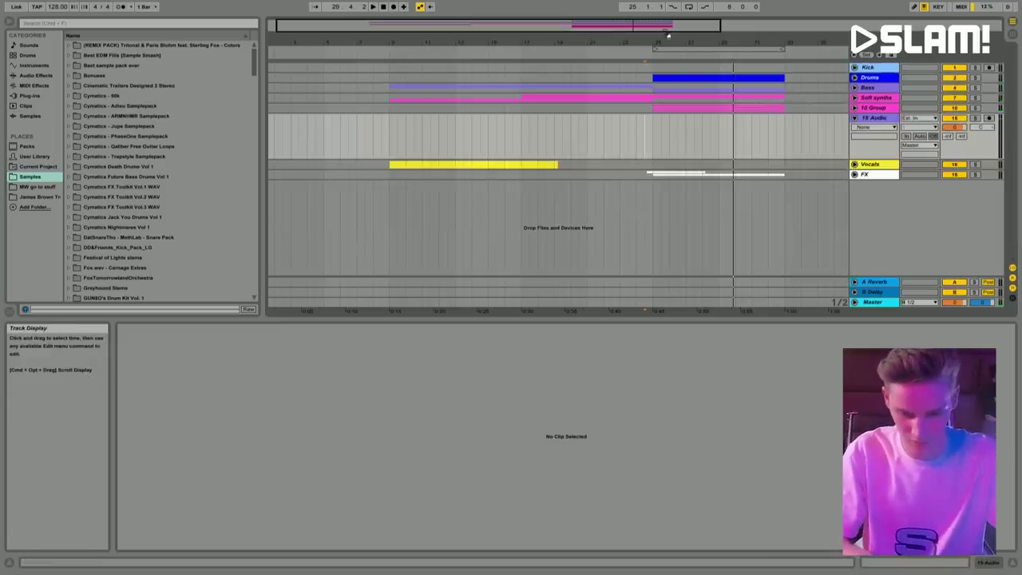
pyautogui.press('+')
pyautogui.press('space')
pyautogui.click(974, 107)
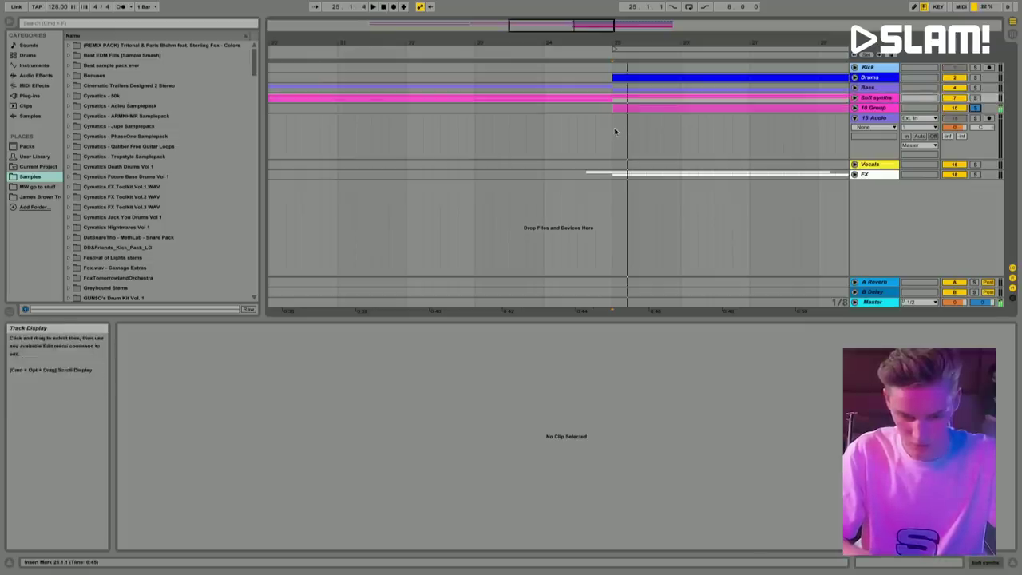
pyautogui.press('space')
# Step: Unfold the 10 Group to show its four synth tracks and display the group's effects chain
pyautogui.click(856, 119)
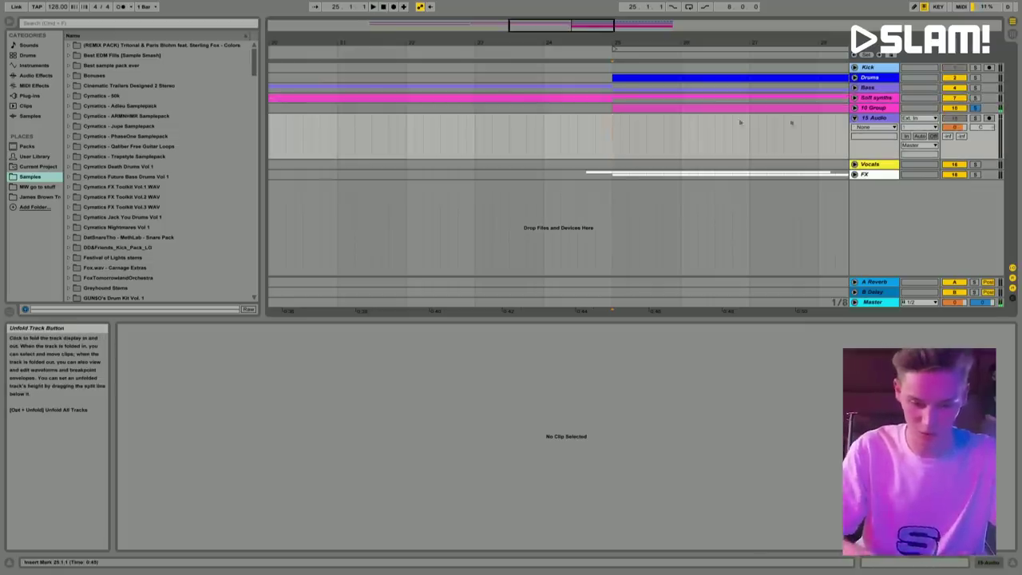
pyautogui.click(598, 109)
pyautogui.click(855, 107)
pyautogui.click(854, 107)
pyautogui.click(854, 107)
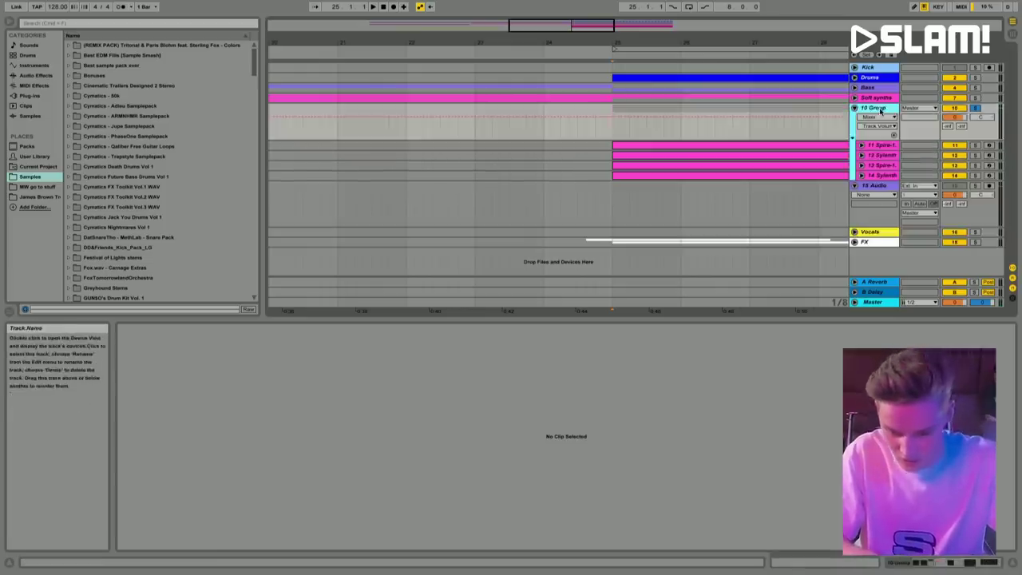
pyautogui.click(970, 563)
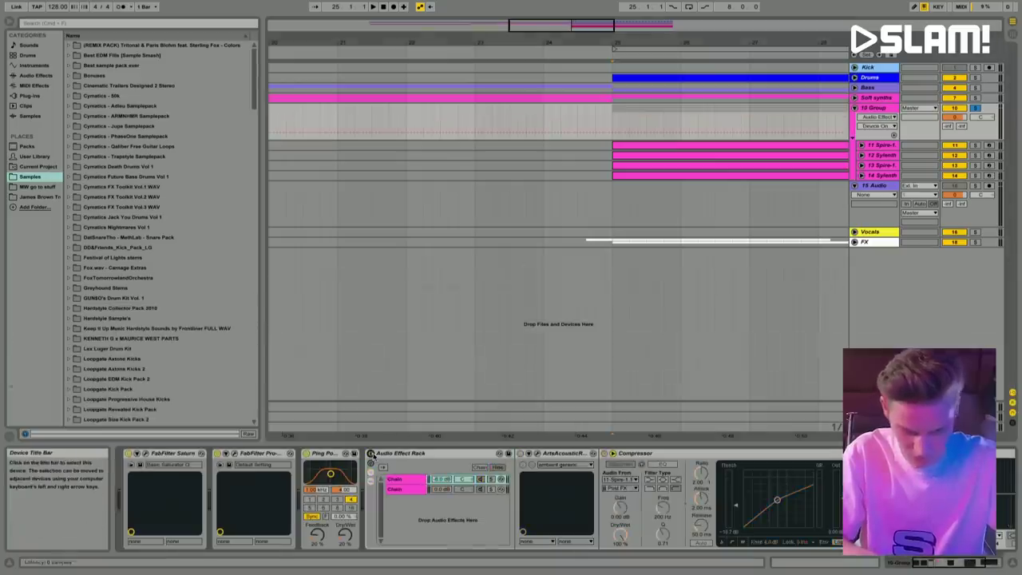
# Step: Set the 15 Audio track's input to the post-mixer output of 10-Group
pyautogui.click(914, 185)
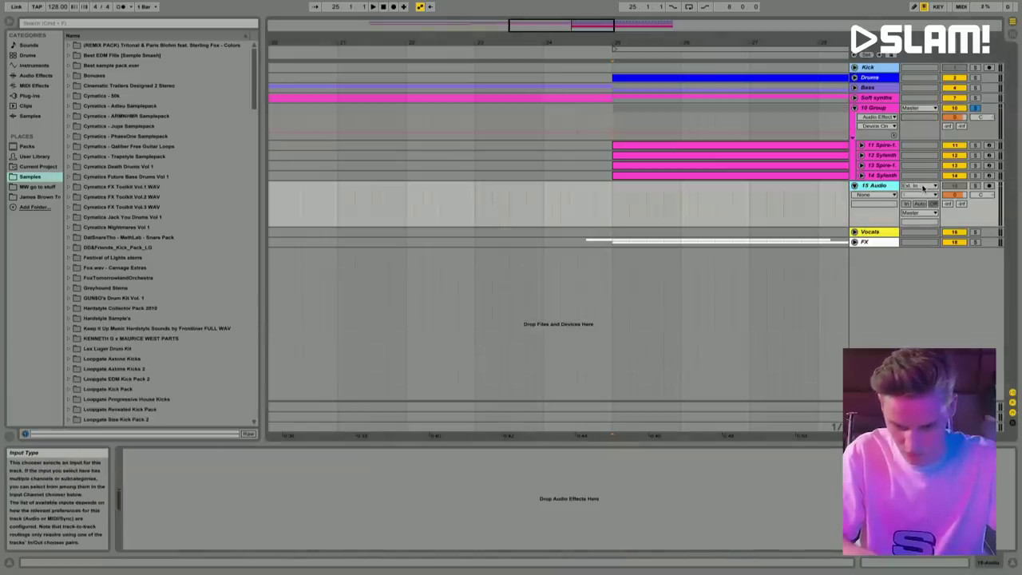
pyautogui.click(923, 186)
pyautogui.press('Return')
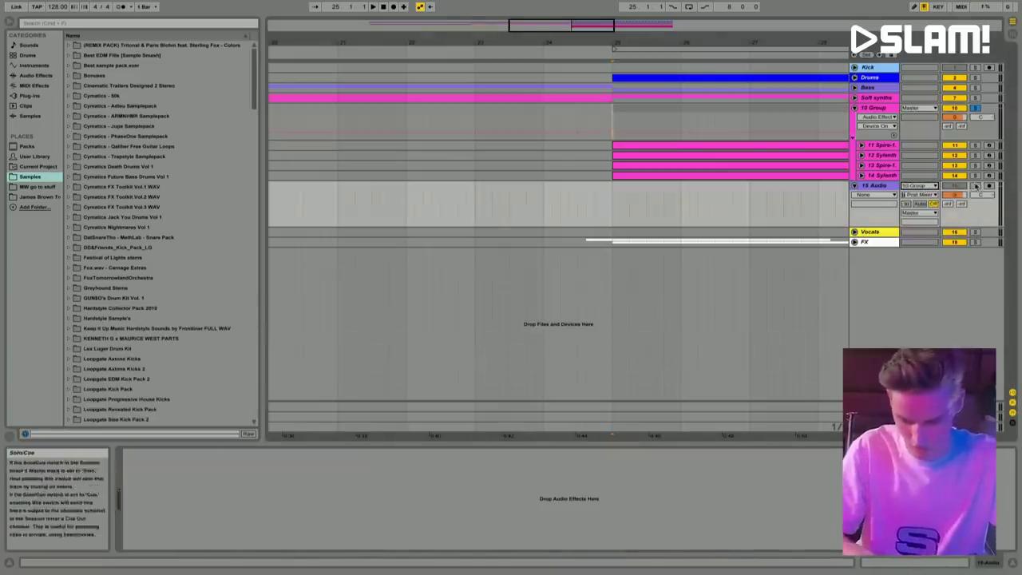
# Step: Record the synth group from bar 25 onto the 15 Audio track and delete everything after the first hit
pyautogui.click(989, 186)
pyautogui.click(394, 6)
pyautogui.press('space')
pyautogui.scroll(5, 576, 208)
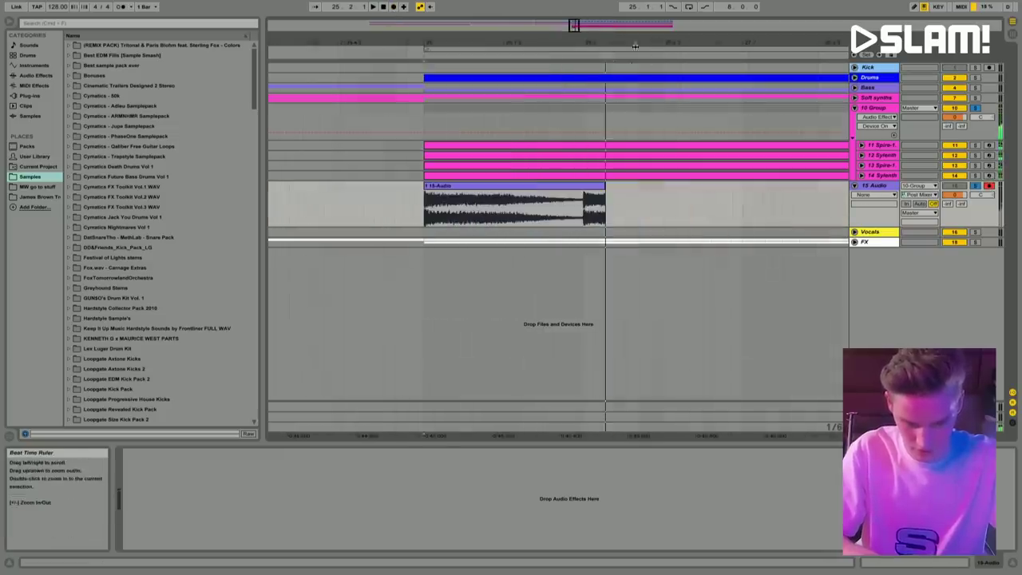
pyautogui.moveTo(575, 209); pyautogui.dragTo(672, 208)
pyautogui.press('Delete')
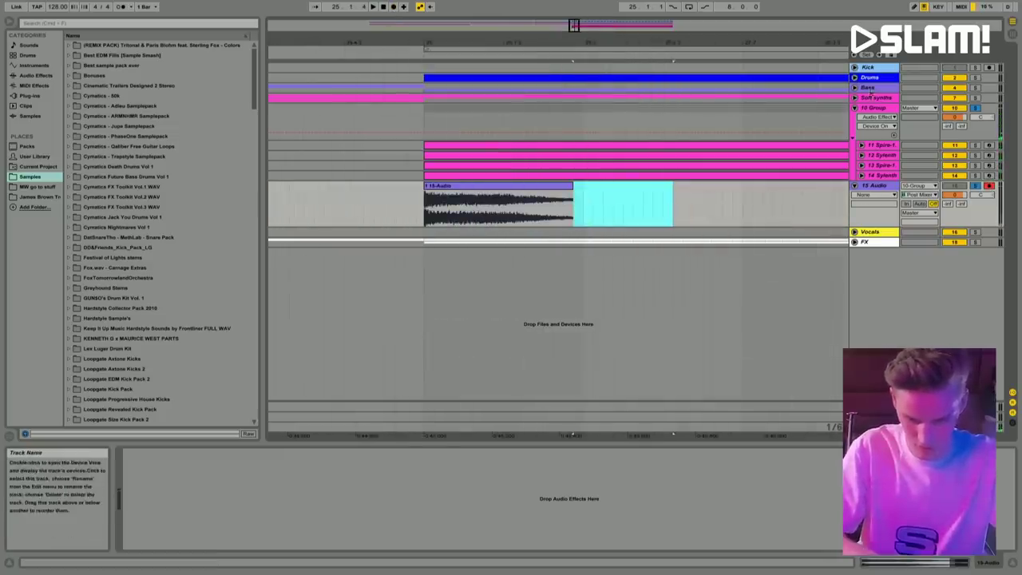
# Step: Copy the ArtsAcoustic Reverb from the 10 Group onto the 15 Audio track
pyautogui.click(873, 107)
pyautogui.click(569, 453)
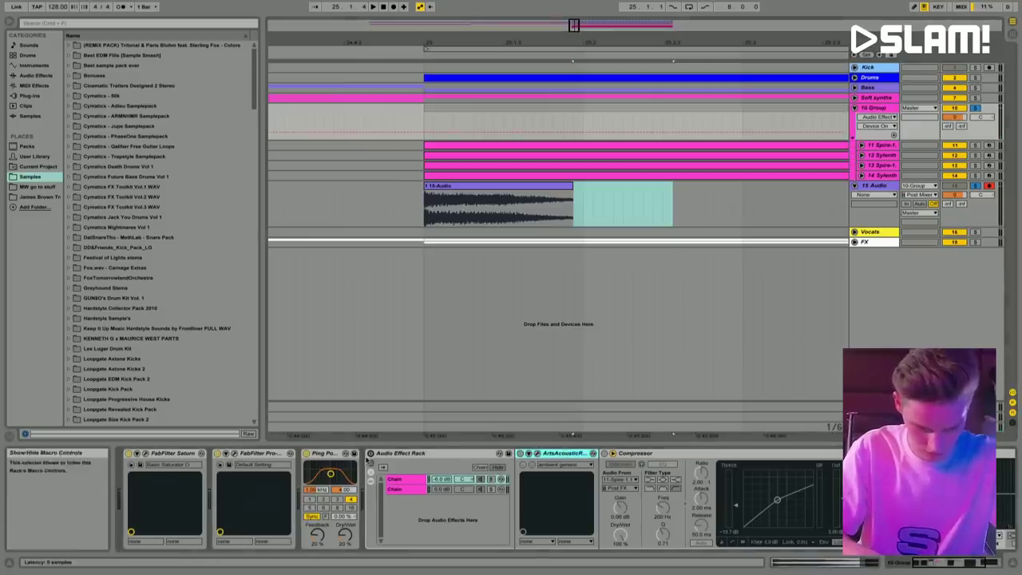
pyautogui.hotkey('ctrl', 'c')
pyautogui.click(535, 185)
pyautogui.hotkey('ctrl', 'v')
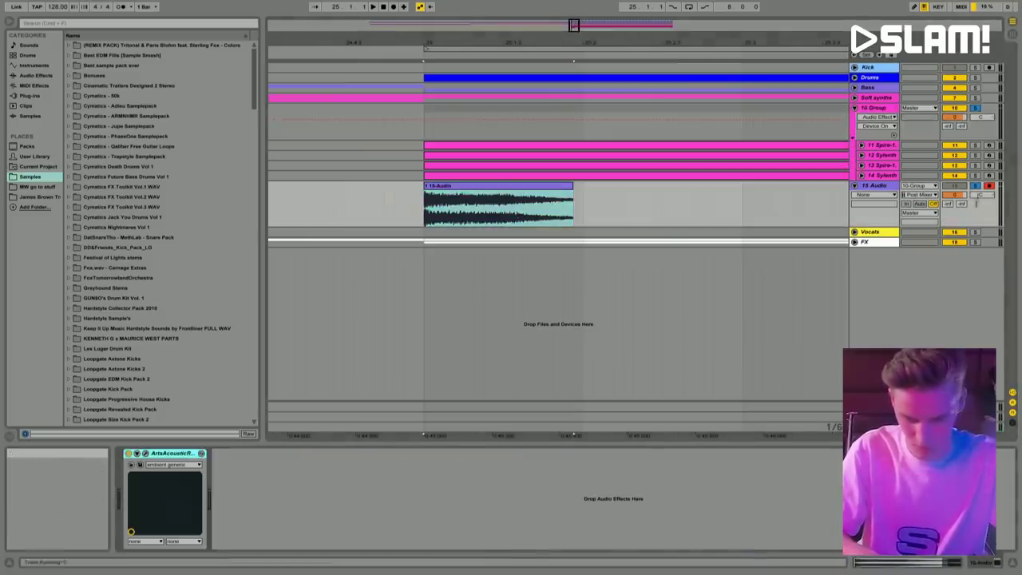
# Step: Set the copied reverb's dry level to 0.00 dB and lengthen its decay to about 14.5 s while auditioning the hit
pyautogui.press('space')
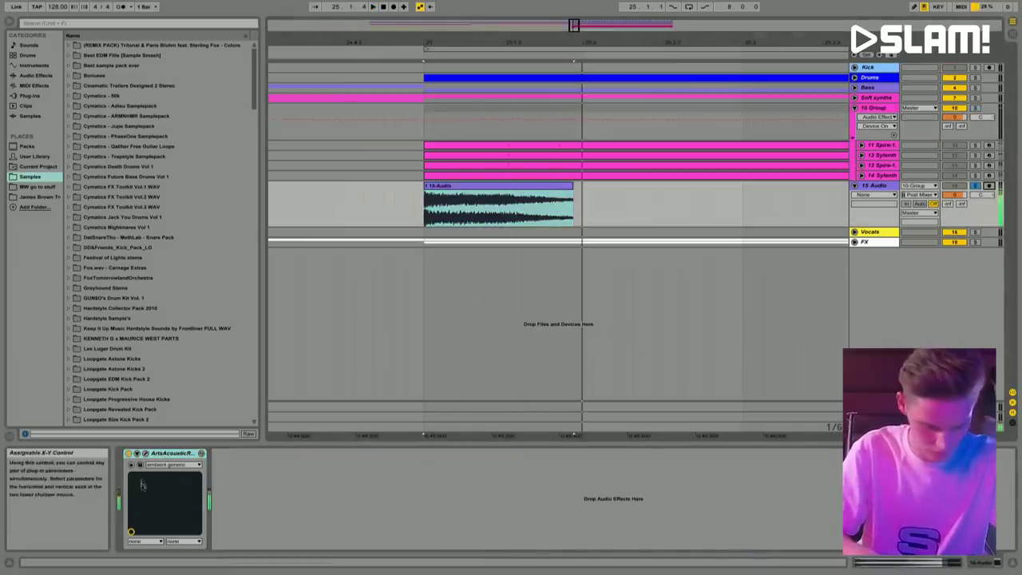
pyautogui.click(138, 453)
pyautogui.rightClick(57, 255)
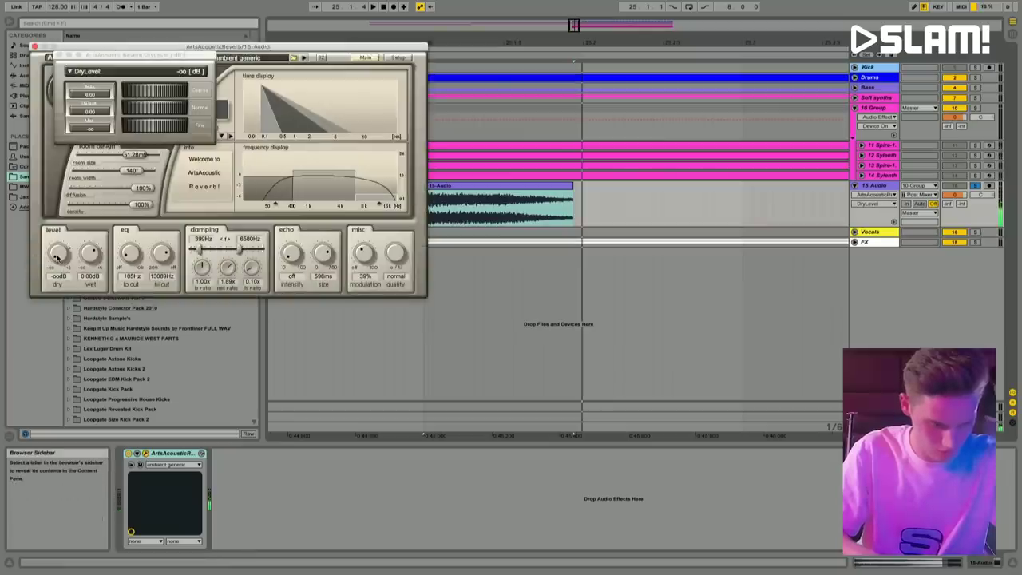
pyautogui.press('Return')
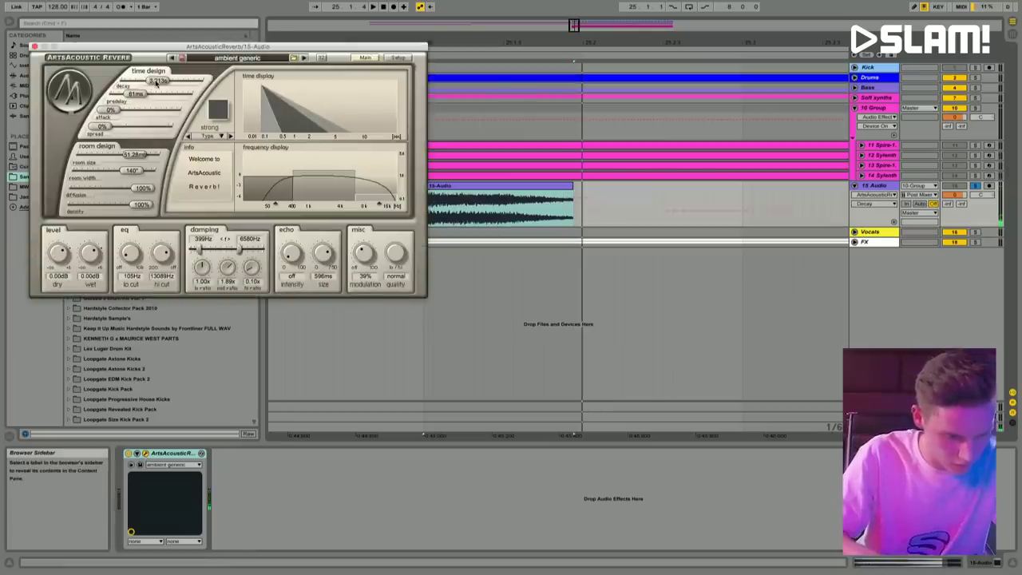
pyautogui.moveTo(157, 83); pyautogui.dragTo(171, 83)
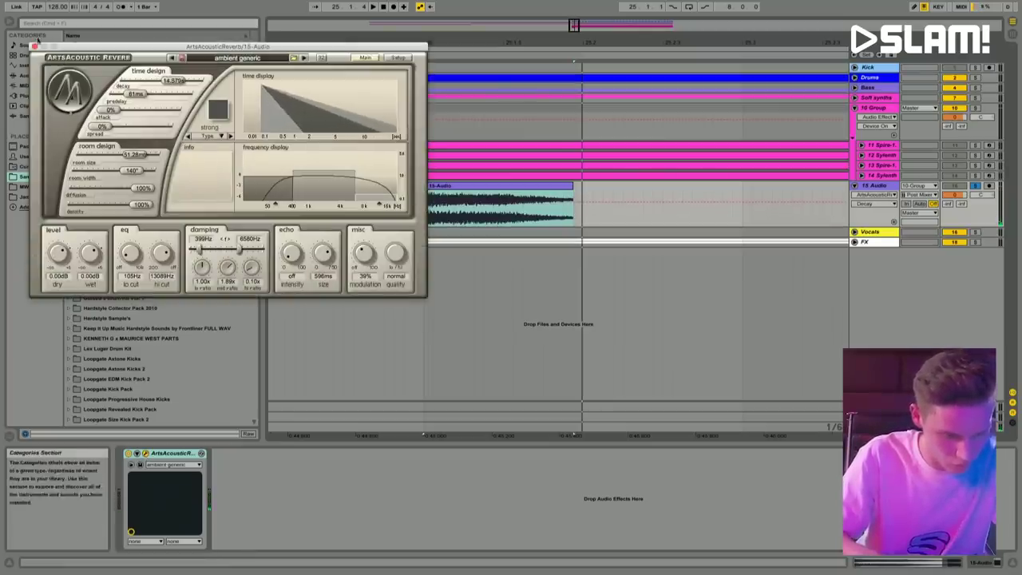
pyautogui.click(35, 46)
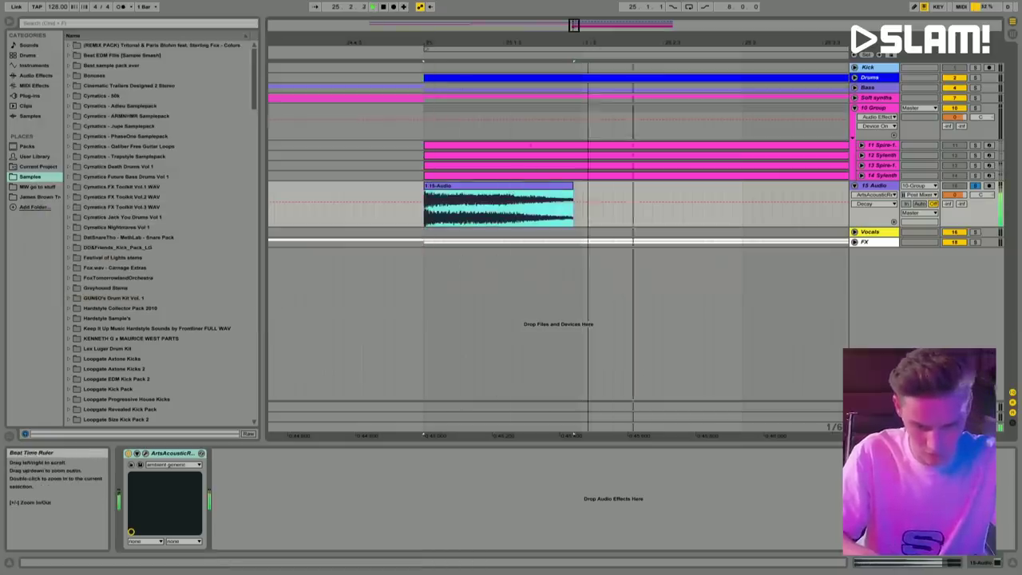
# Step: Freeze the 15 Audio track and copy the frozen hit with its reverb tail from bar 25 to bar 30
pyautogui.moveTo(573, 25); pyautogui.dragTo(574, 36)
pyautogui.rightClick(884, 186)
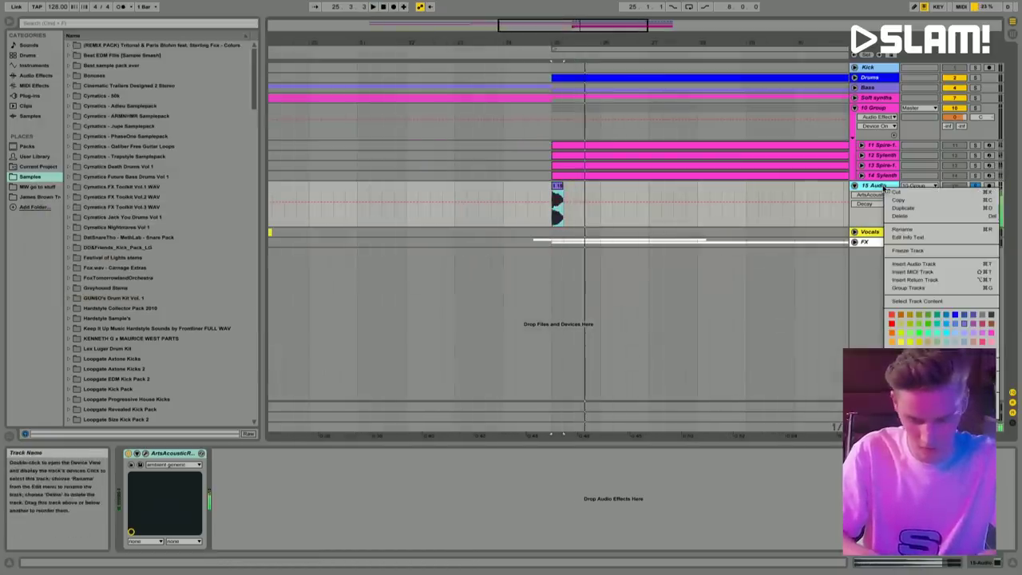
pyautogui.click(910, 251)
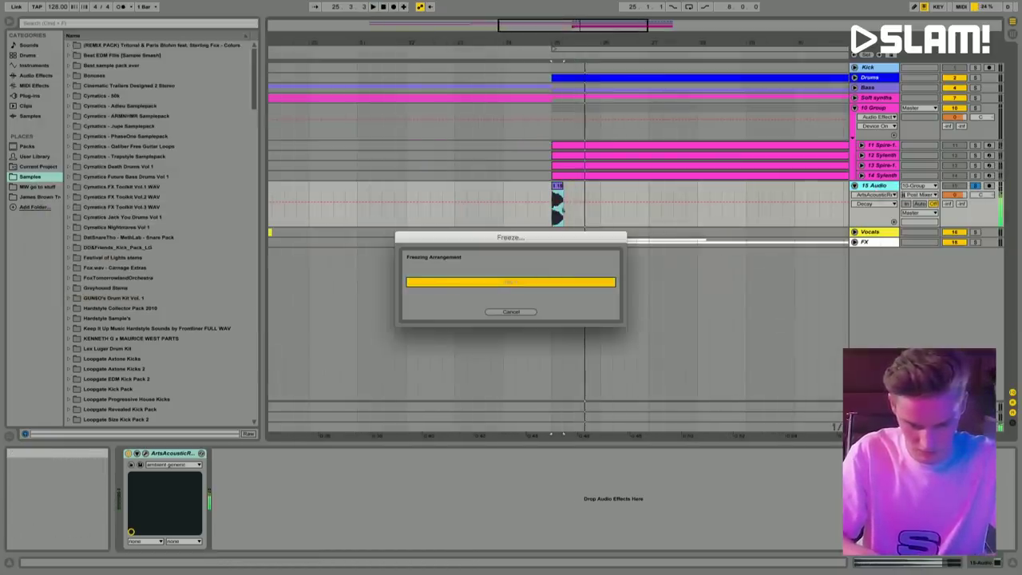
pyautogui.moveTo(551, 221); pyautogui.dragTo(800, 220)
pyautogui.click(876, 188)
pyautogui.press('Delete')
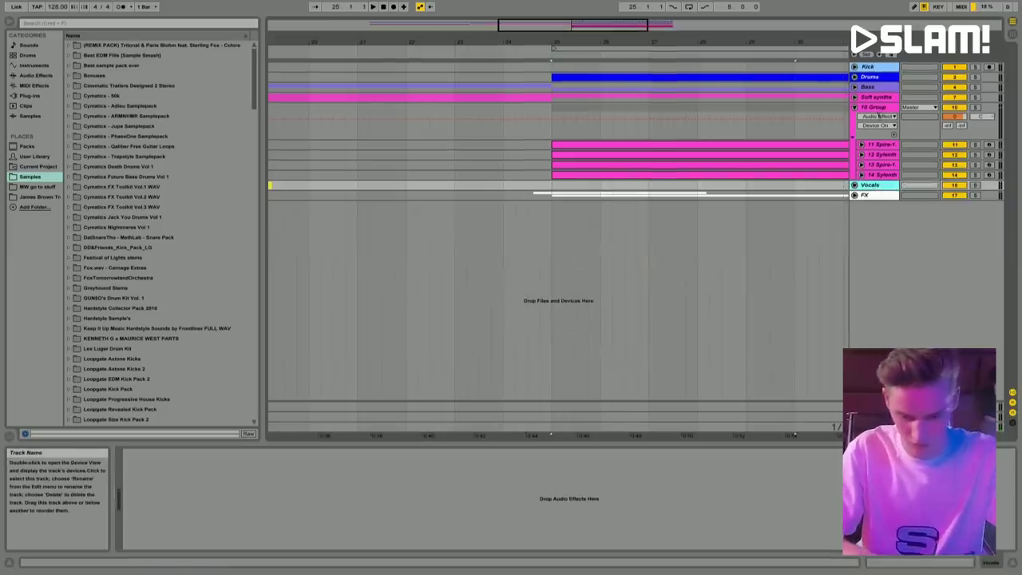
pyautogui.press('super+t')
pyautogui.click(449, 205)
pyautogui.press('super+v')
pyautogui.press('super+z')
pyautogui.press('super+z')
pyautogui.press('super+z')
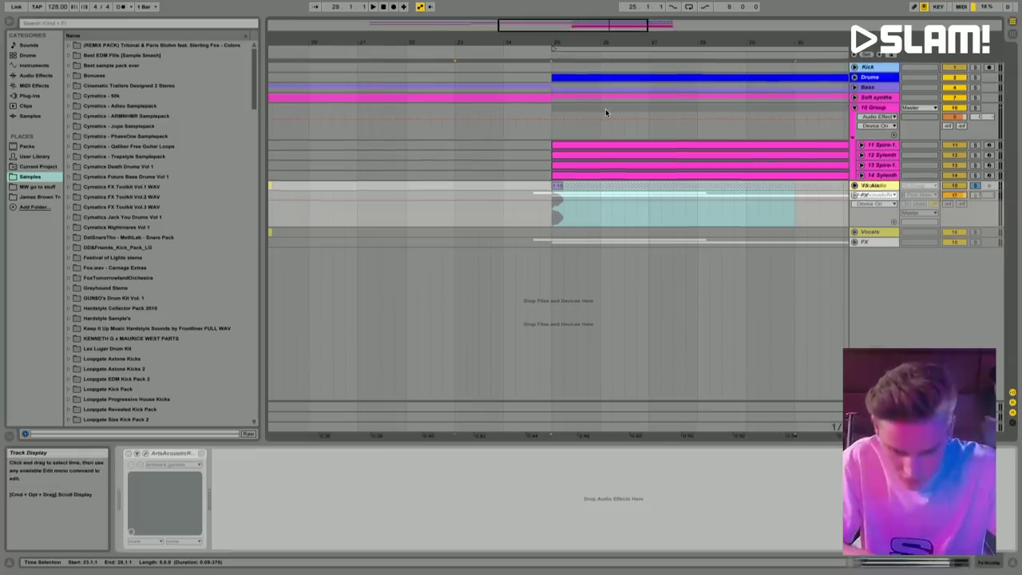
# Step: Paste the frozen hit and its reverb tail at bar 19 on a new audio track below 15 Audio
pyautogui.moveTo(734, 35); pyautogui.dragTo(735, 24)
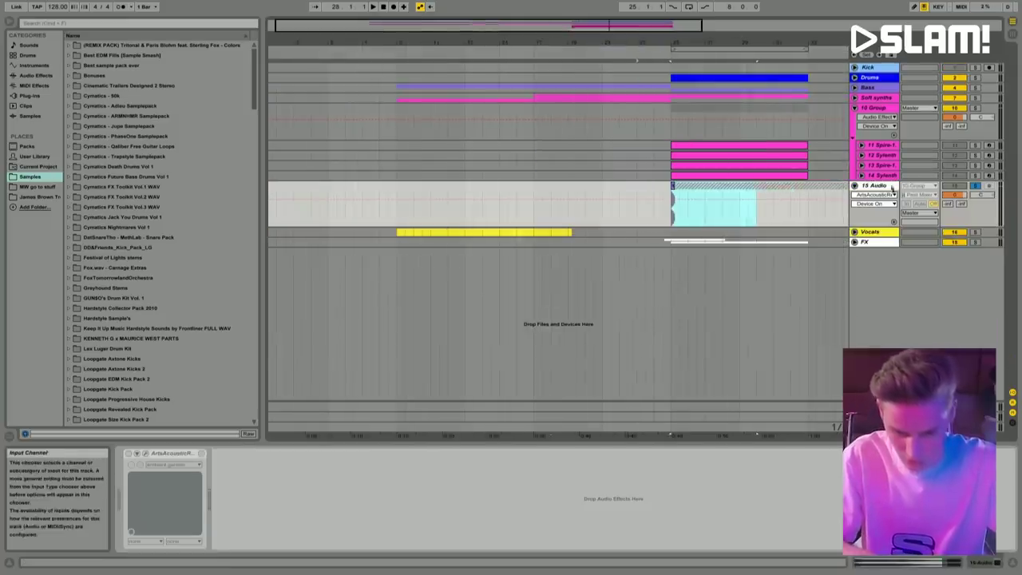
pyautogui.press('super+t')
pyautogui.click(568, 250)
pyautogui.press('super+v')
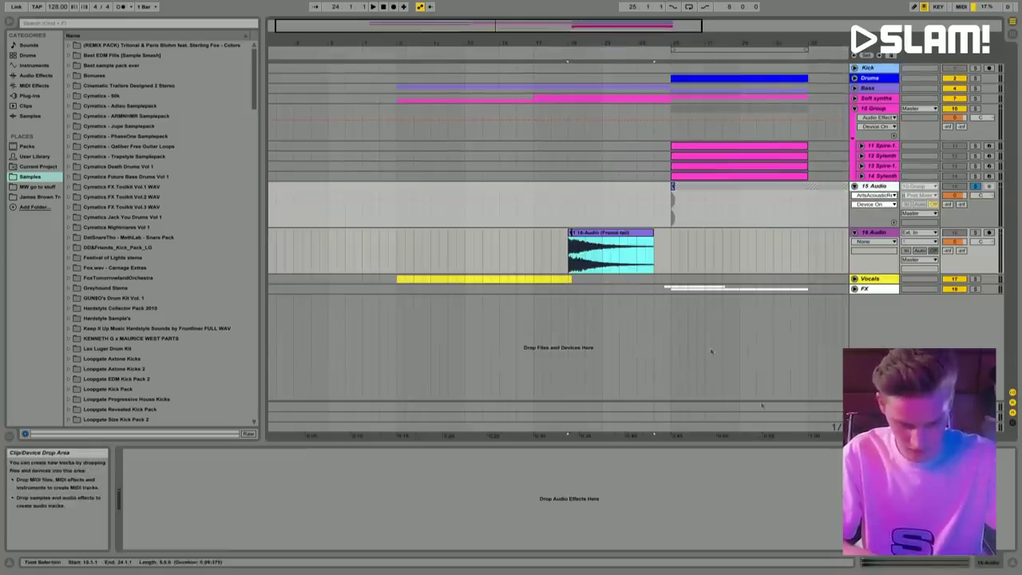
# Step: Trim a short piece off the start of the pasted reverb clip and reverse its sample
pyautogui.click(926, 564)
pyautogui.moveTo(569, 242); pyautogui.dragTo(572, 242)
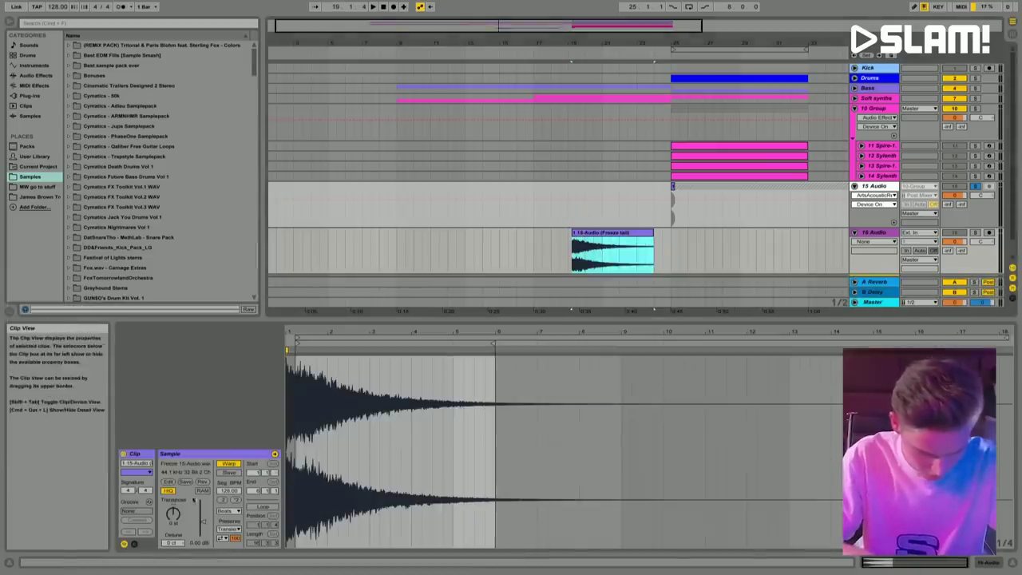
pyautogui.click(202, 483)
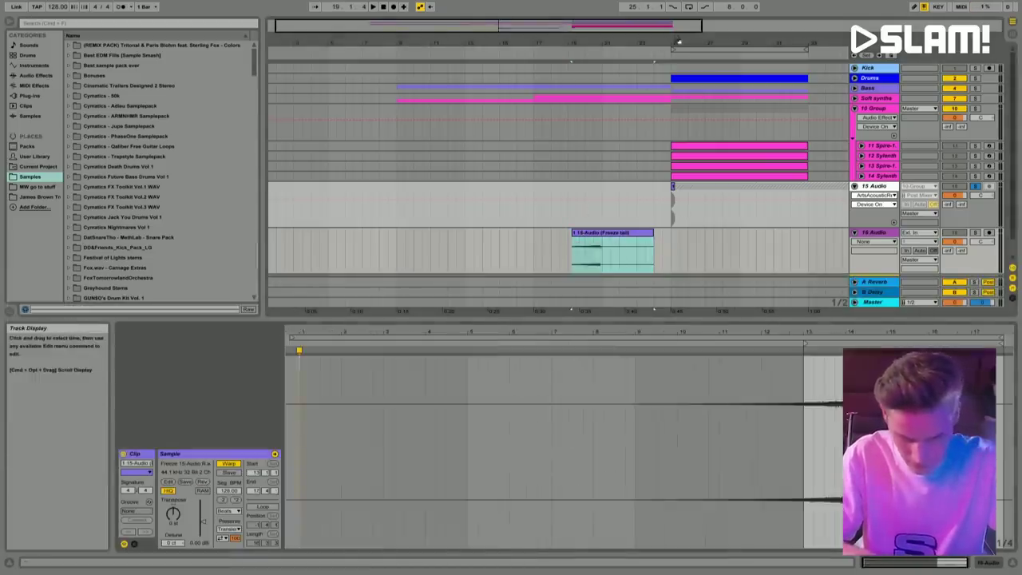
# Step: Move the reversed reverb clip so it ends at bar 25 and audition it soloed
pyautogui.press('+')
pyautogui.moveTo(518, 240); pyautogui.dragTo(623, 240)
pyautogui.press('space')
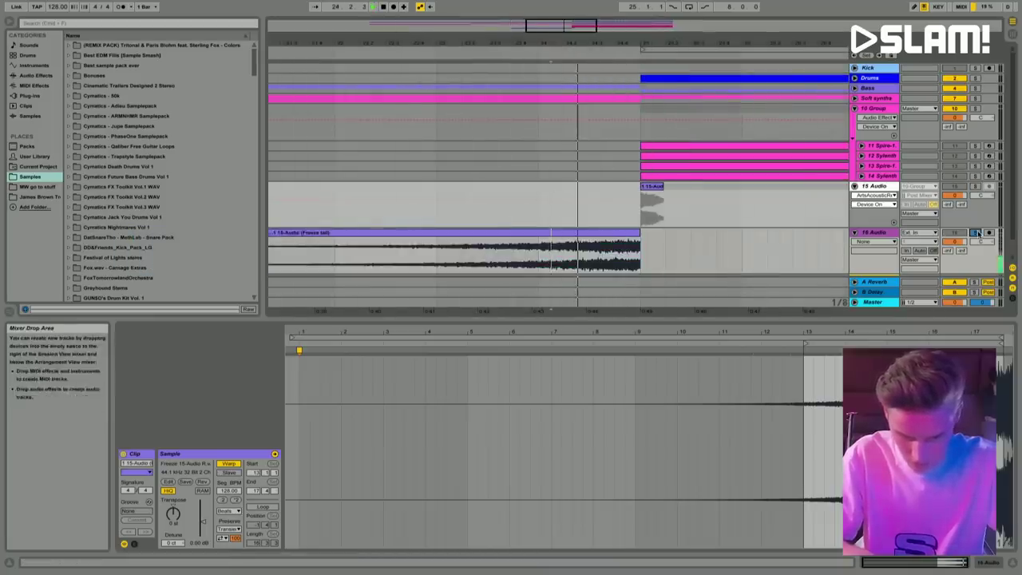
pyautogui.press('space')
pyautogui.press('-')
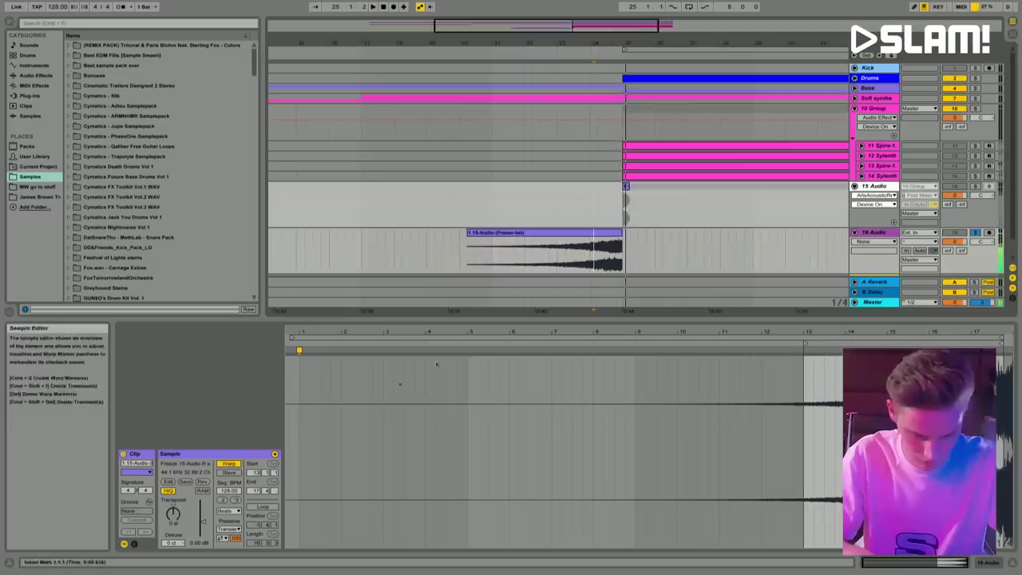
# Step: Fade the reversed clip in across its full length from bar 20 to bar 25 and lower the 16 Audio track's volume
pyautogui.click(875, 241)
pyautogui.click(882, 259)
pyautogui.moveTo(467, 239); pyautogui.dragTo(620, 234)
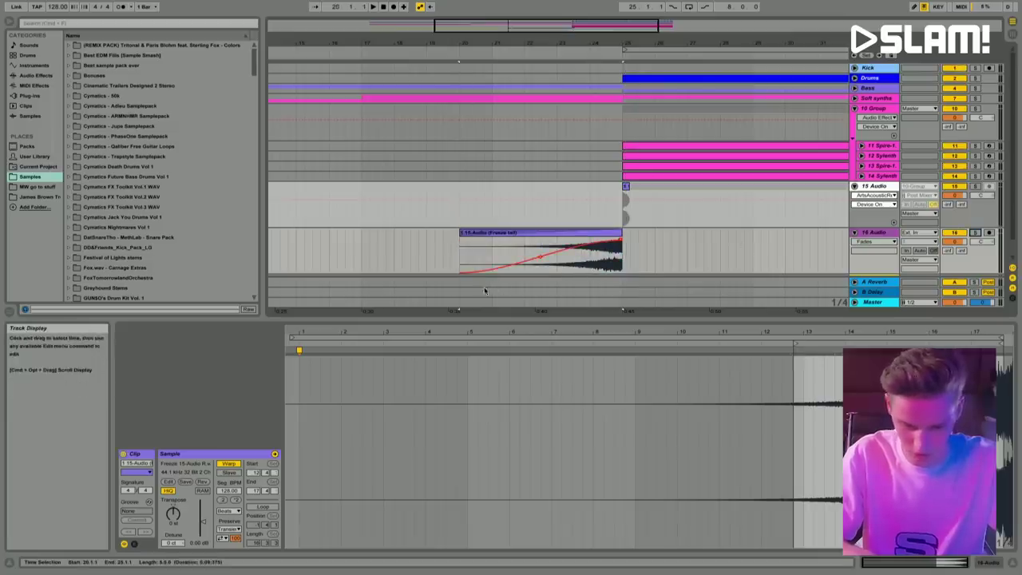
pyautogui.click(431, 246)
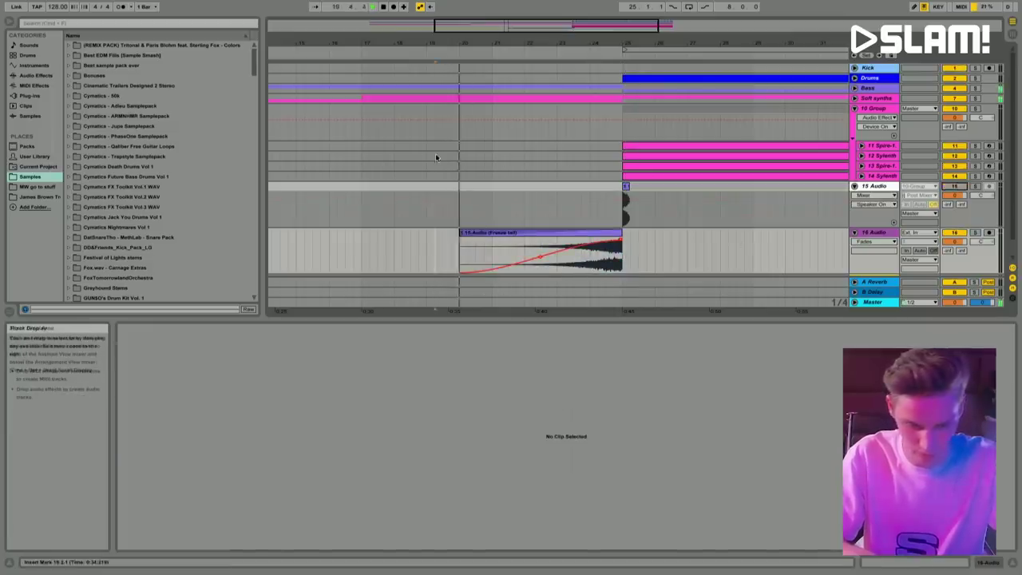
pyautogui.moveTo(517, 47); pyautogui.dragTo(518, 43)
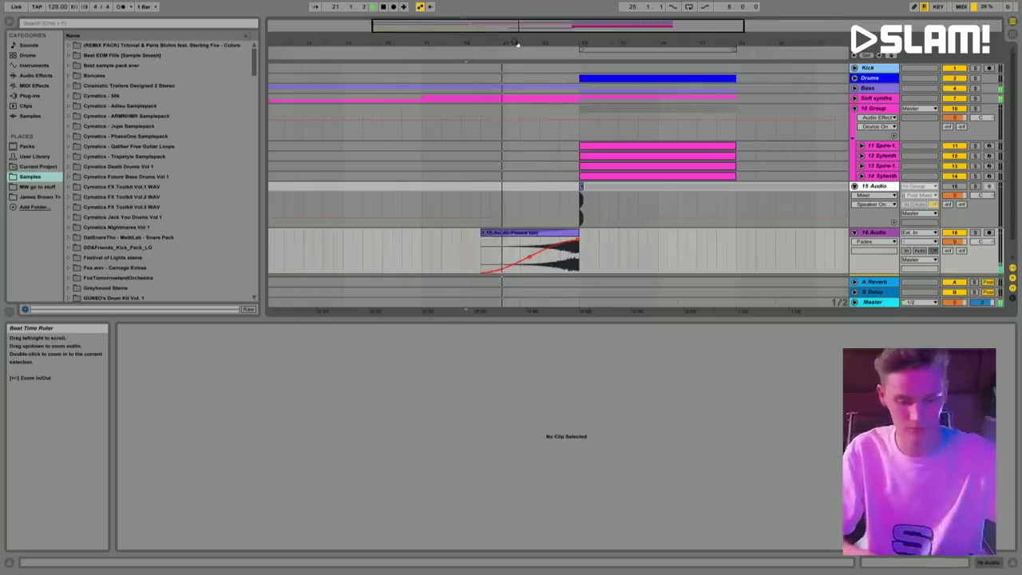
pyautogui.moveTo(958, 241); pyautogui.dragTo(961, 243)
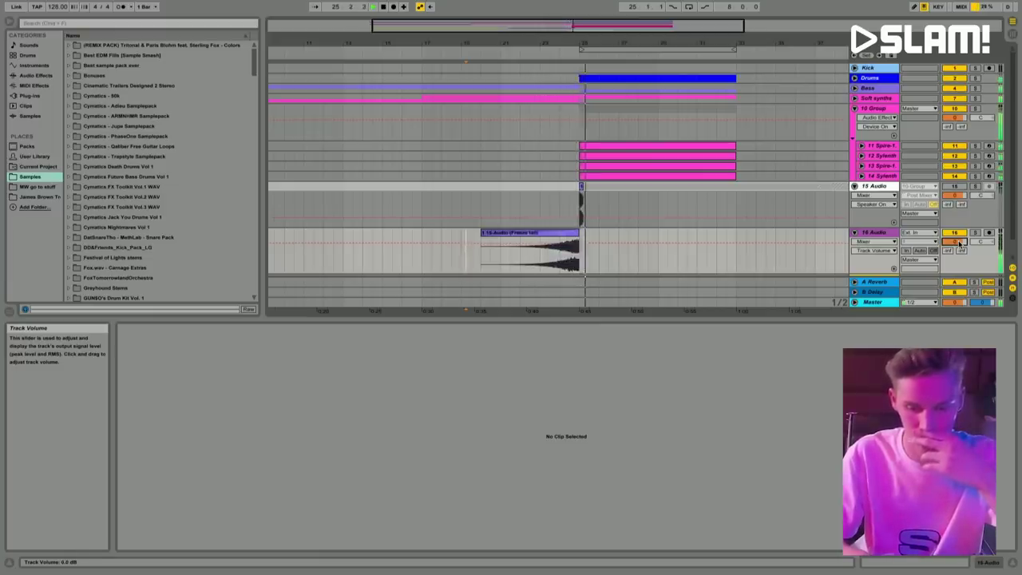
# Step: Fold the 10 Group and 16 Audio tracks
pyautogui.click(854, 108)
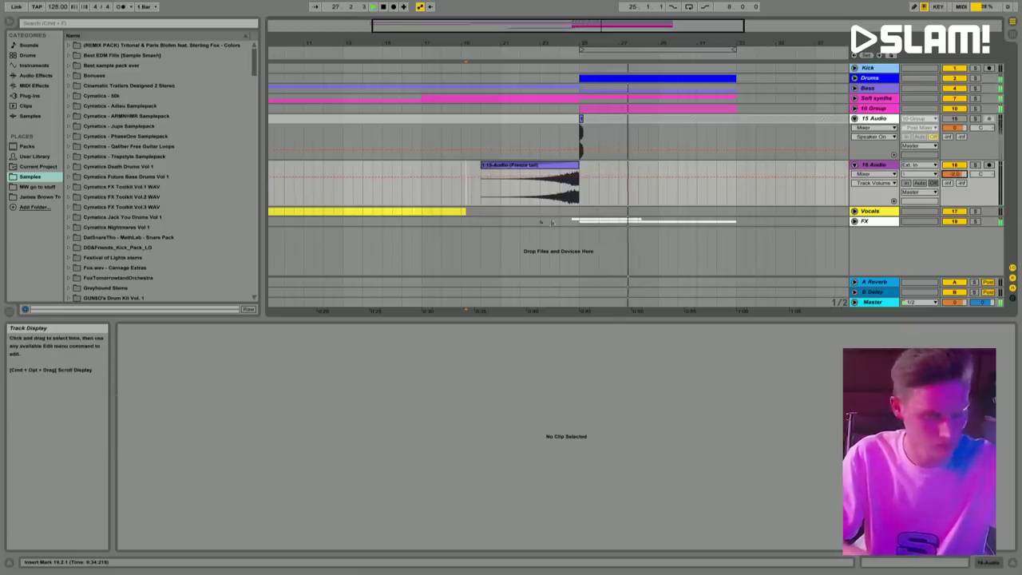
pyautogui.click(529, 180)
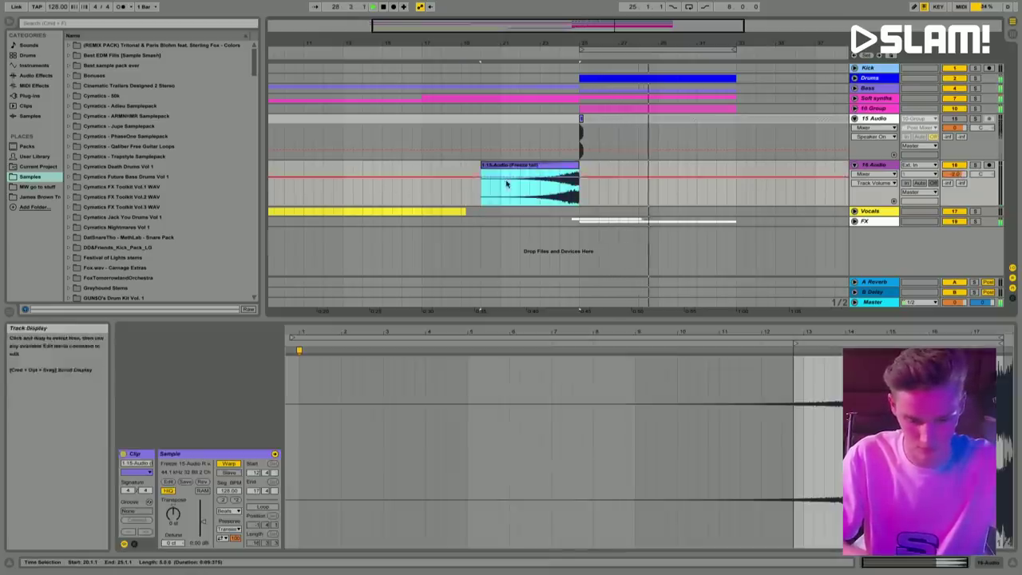
pyautogui.hscroll(-3, 639, 184)
pyautogui.click(854, 165)
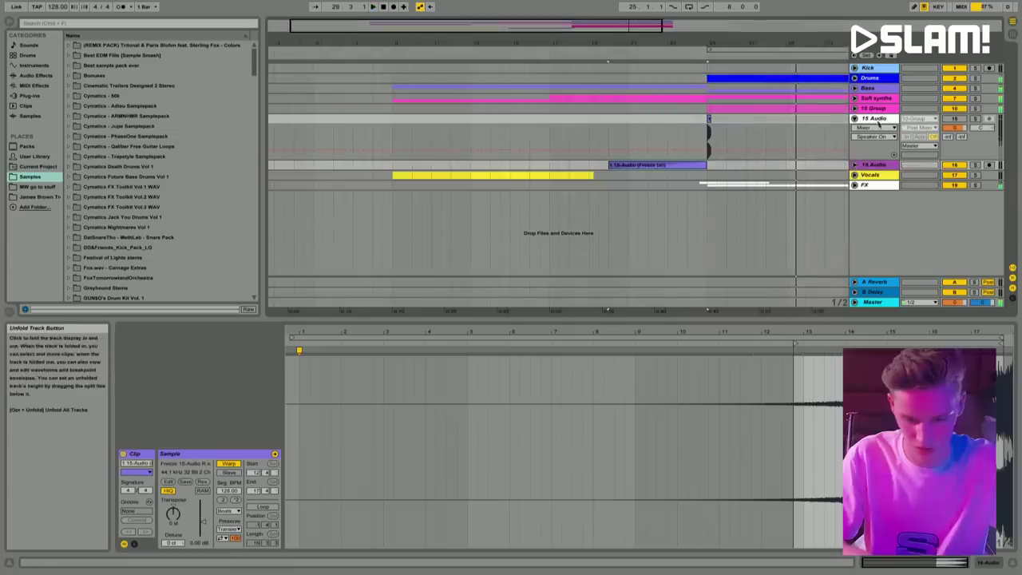
# Step: Unfold the Soft synths group and move the 8 DUNE2 lead track out of it, directly above the group
pyautogui.click(857, 97)
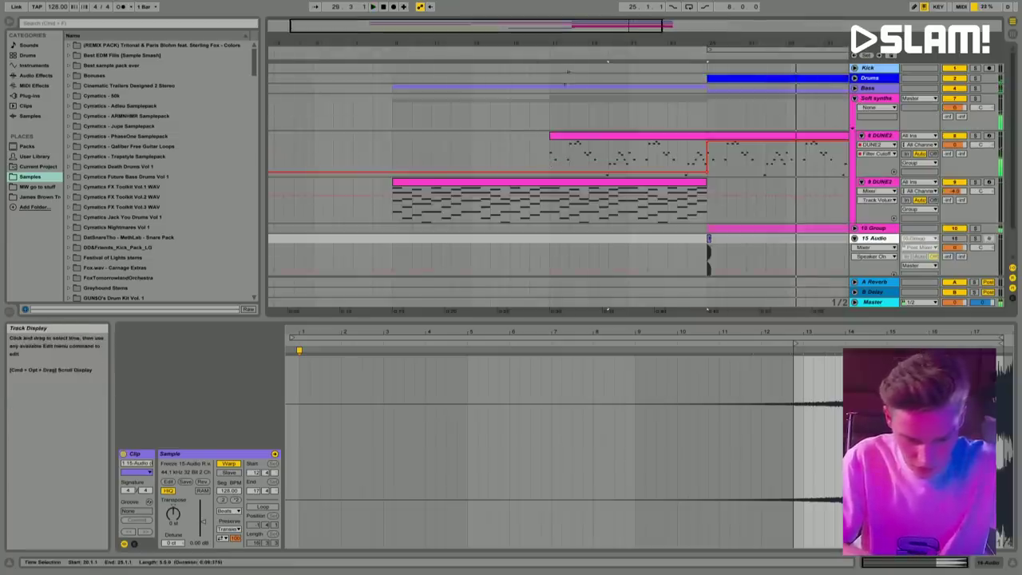
pyautogui.scroll(5, 565, 80)
pyautogui.click(878, 137)
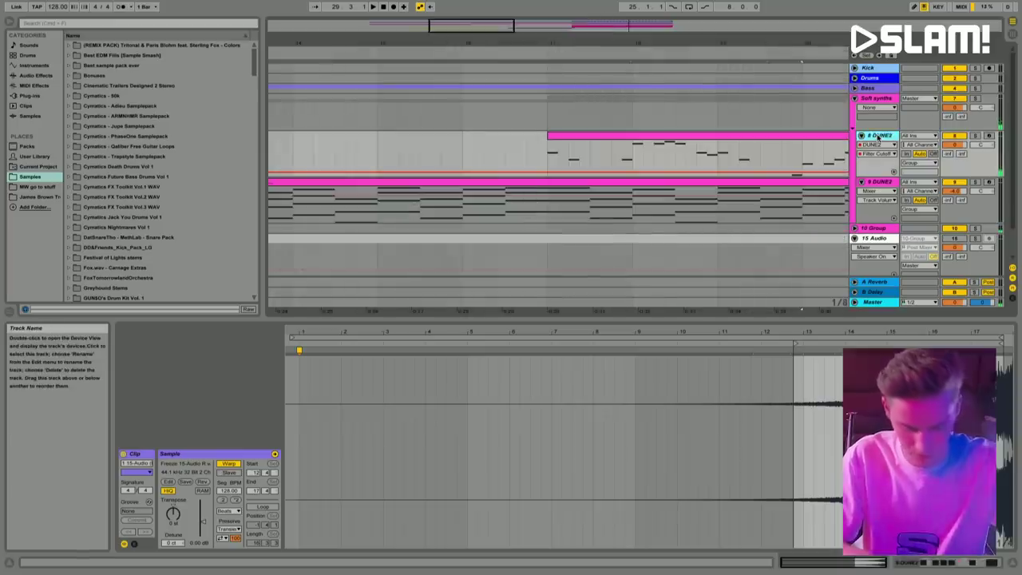
pyautogui.moveTo(886, 118); pyautogui.dragTo(884, 99)
# Step: Insert an audio track below 7 DUNE2, set its input to 7-DUNE2, and solo and arm it for recording from bar 17
pyautogui.hotkey('ctrl', 't')
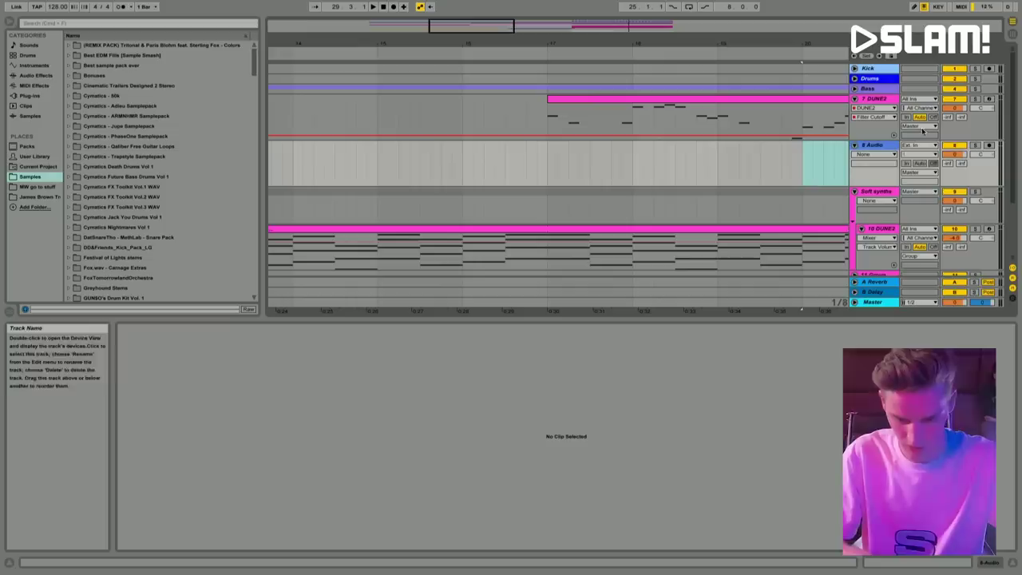
pyautogui.click(920, 145)
pyautogui.press('7')
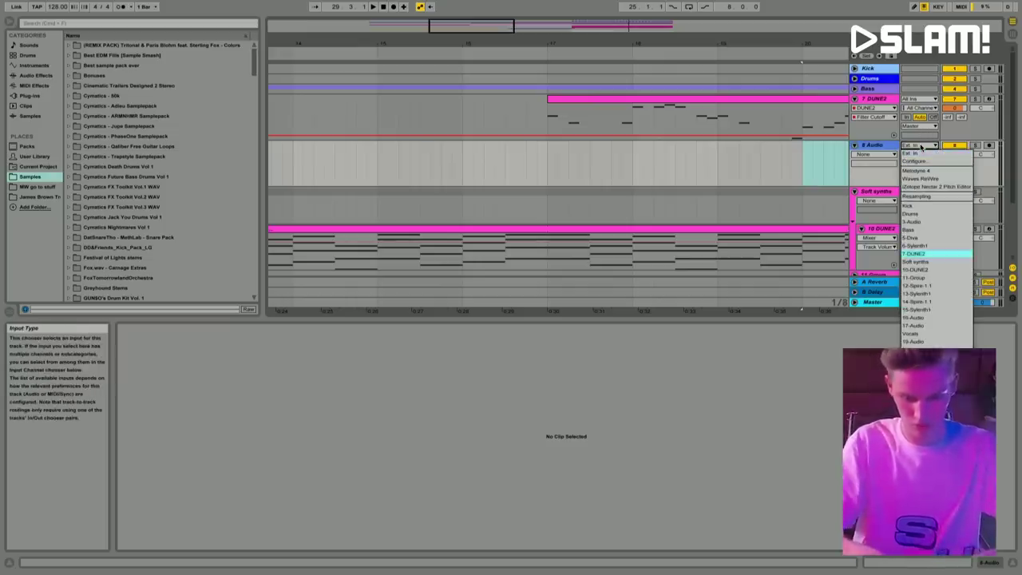
pyautogui.press('Return')
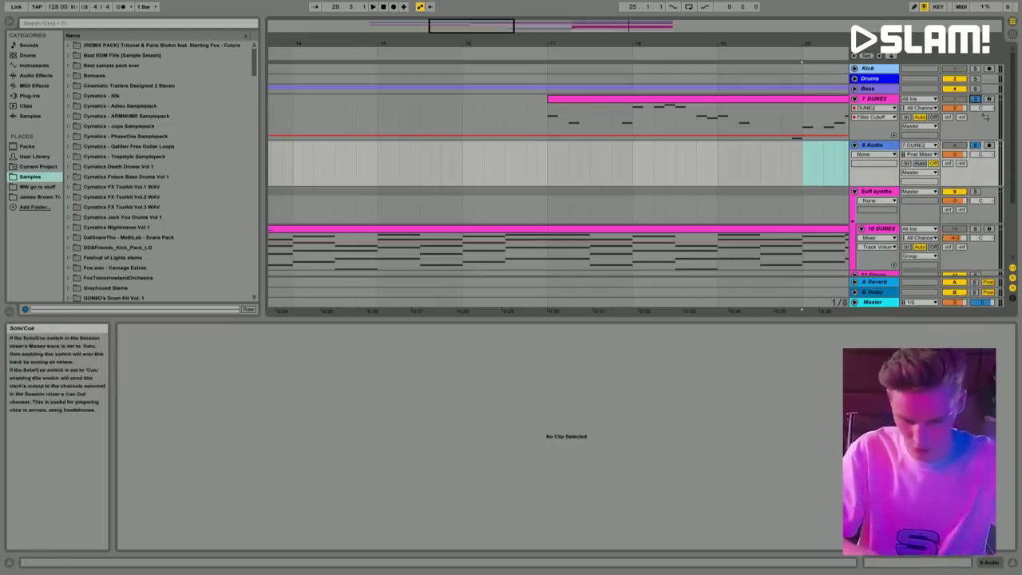
pyautogui.click(540, 175)
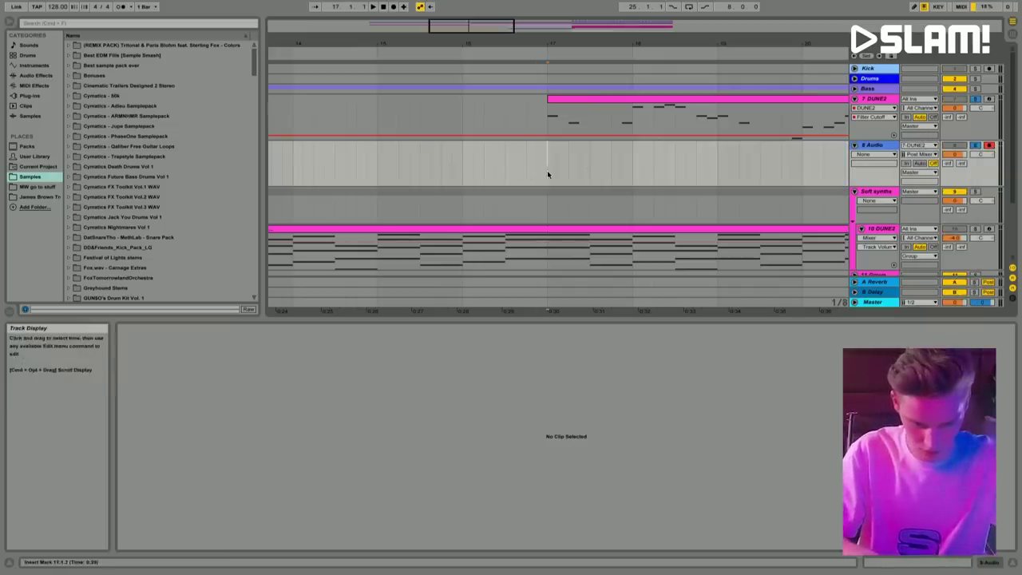
# Step: Show the device chain of 7 DUNE2 and switch off its Reverb for leads 1 rack
pyautogui.moveTo(918, 316); pyautogui.dragTo(918, 438)
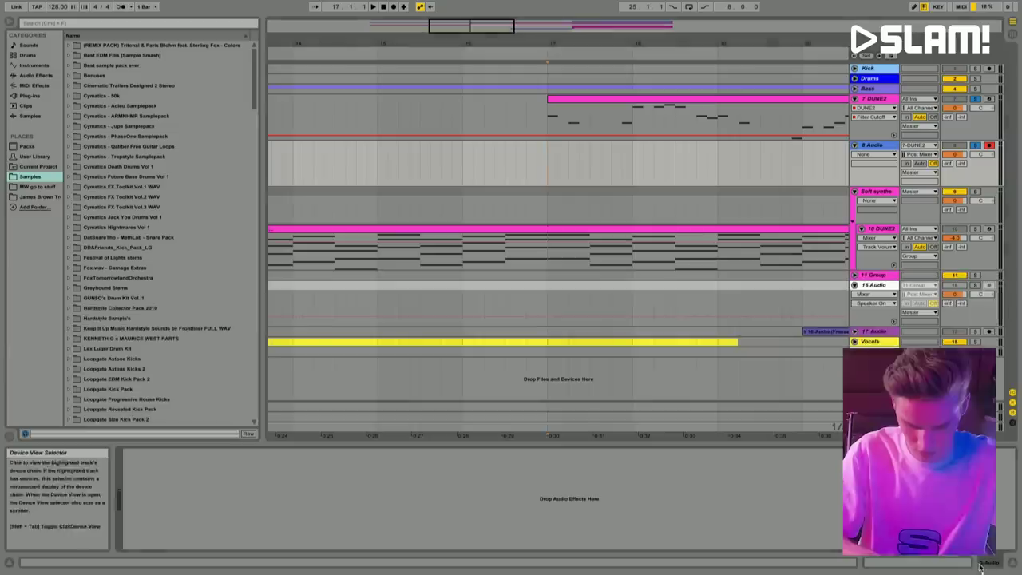
pyautogui.click(884, 107)
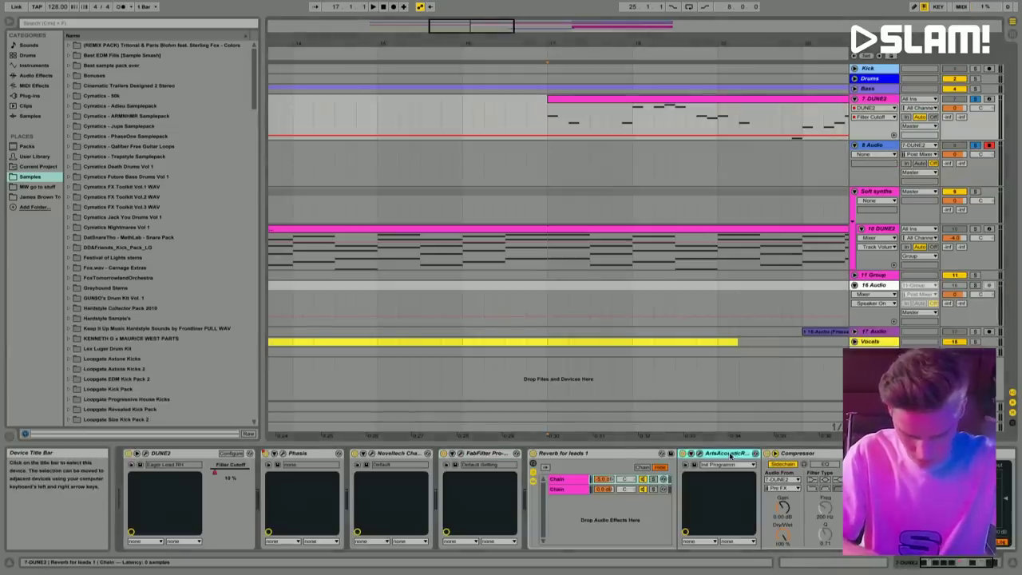
pyautogui.doubleClick(586, 454)
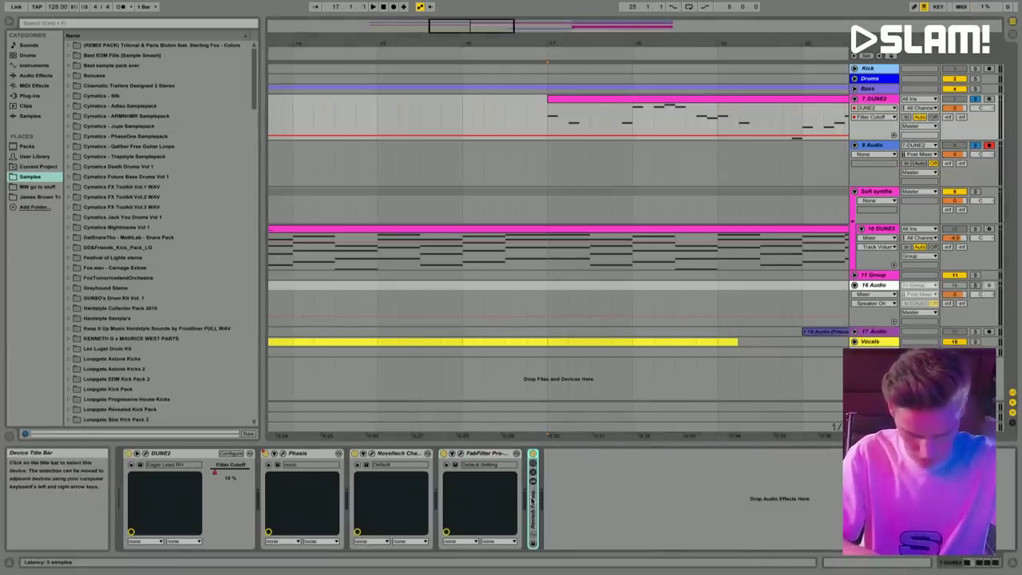
pyautogui.doubleClick(531, 501)
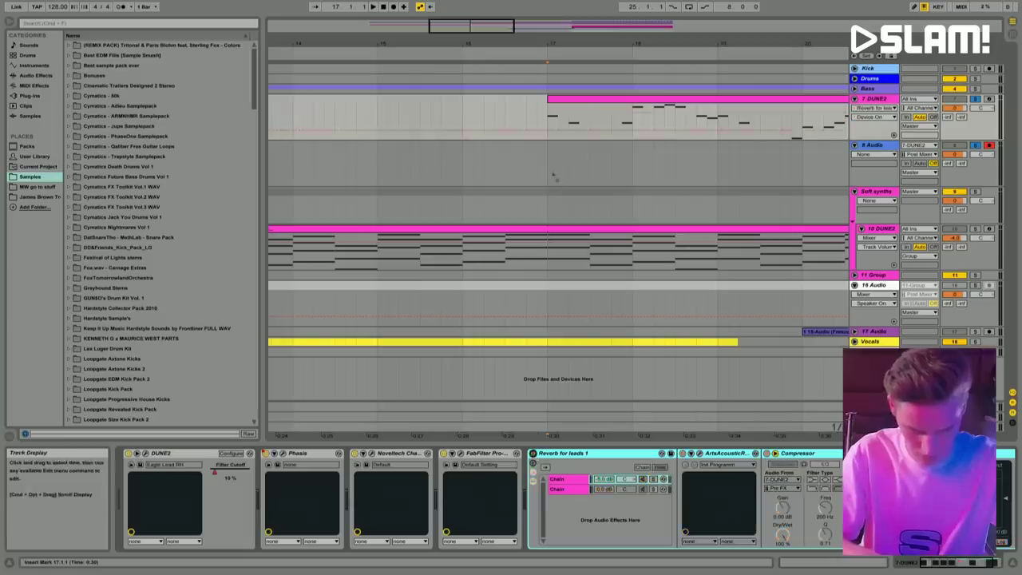
# Step: Record the first DUNE2 note at bar 17 onto 8 Audio and trim the recording to one beat, ending at 17.2.1
pyautogui.click(552, 175)
pyautogui.click(392, 6)
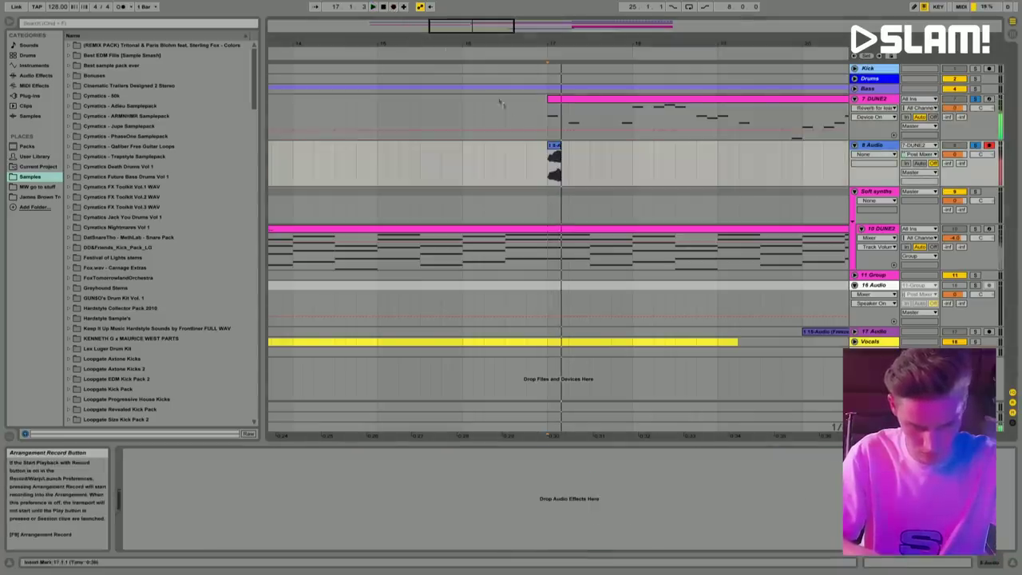
pyautogui.click(393, 6)
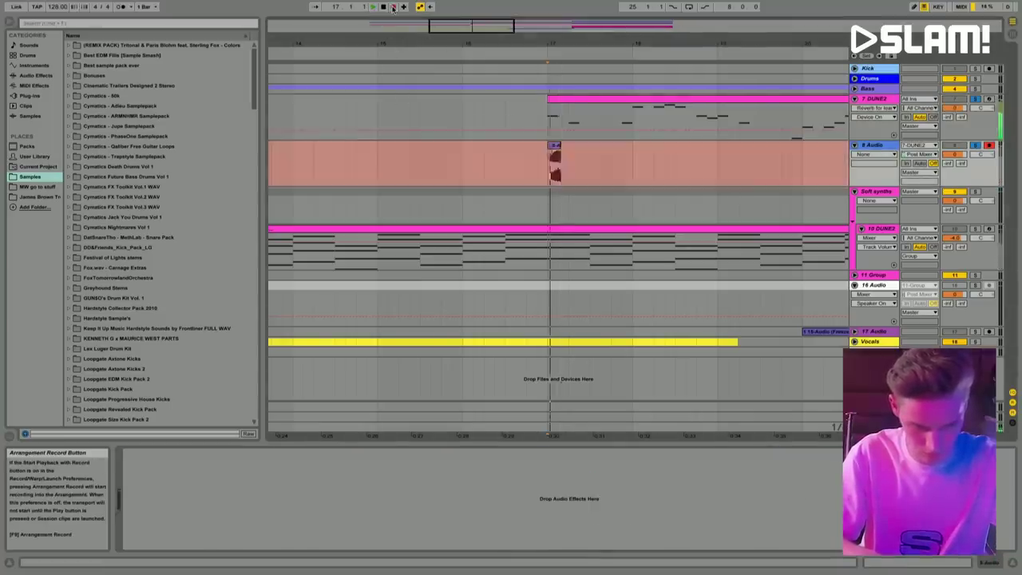
pyautogui.click(392, 6)
pyautogui.press('+')
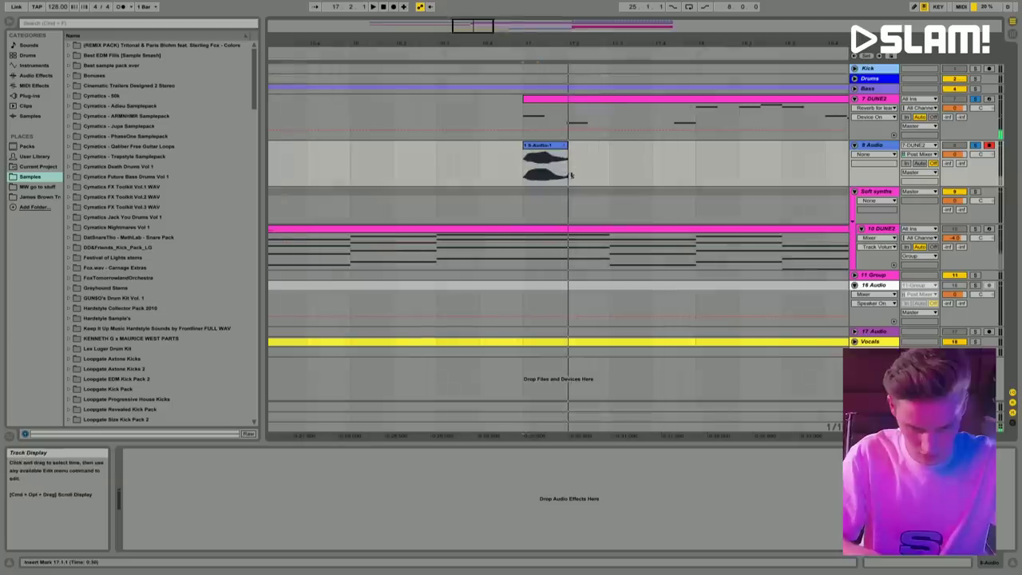
pyautogui.moveTo(567, 167); pyautogui.dragTo(592, 167)
pyautogui.click(549, 155)
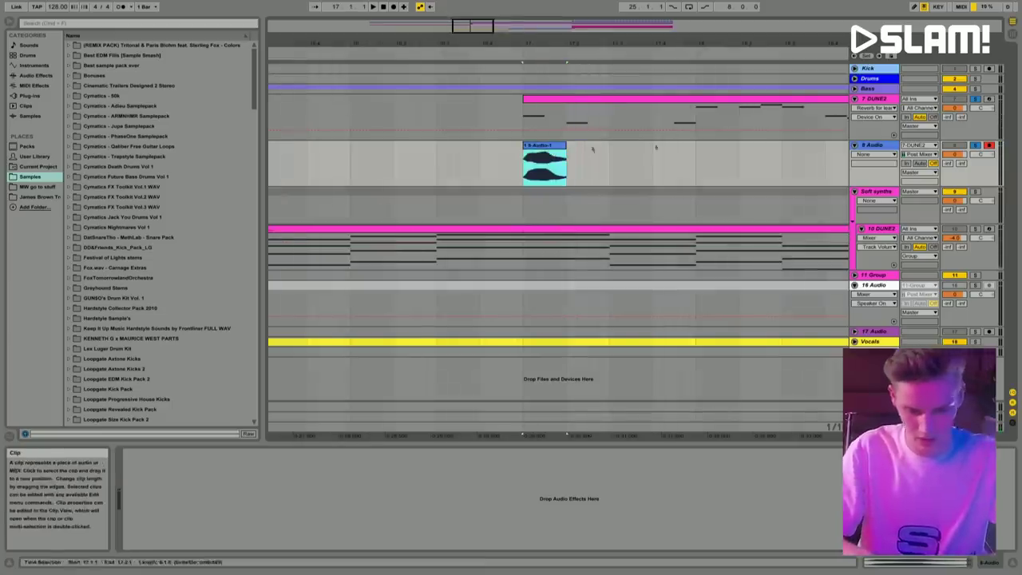
# Step: Unfreeze 16 Audio, copy its ArtsAcoustic reverb onto 8 Audio, disarm 8 Audio and audition the recorded note
pyautogui.click(878, 144)
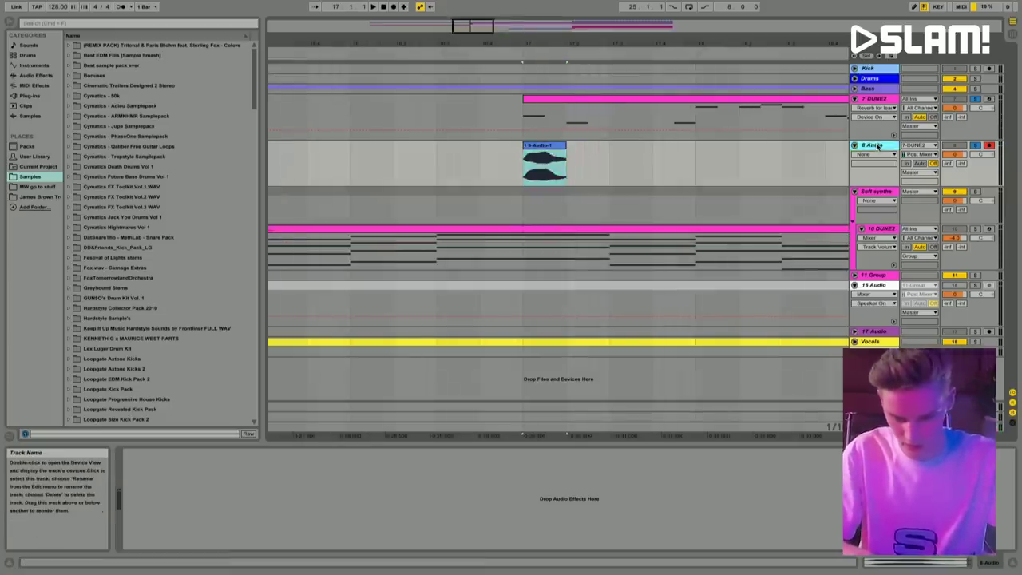
pyautogui.rightClick(885, 287)
pyautogui.click(557, 352)
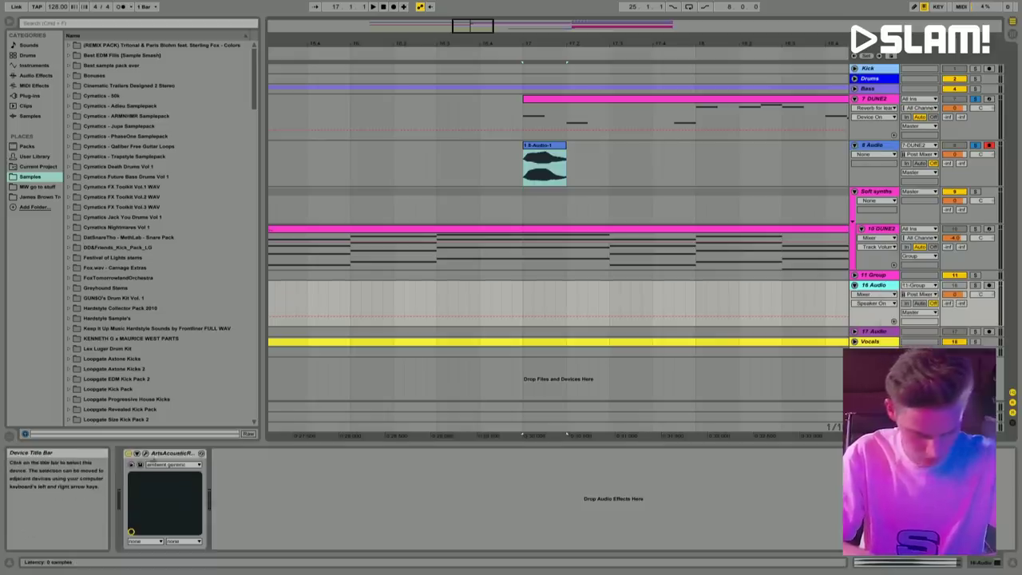
pyautogui.click(571, 210)
pyautogui.click(605, 172)
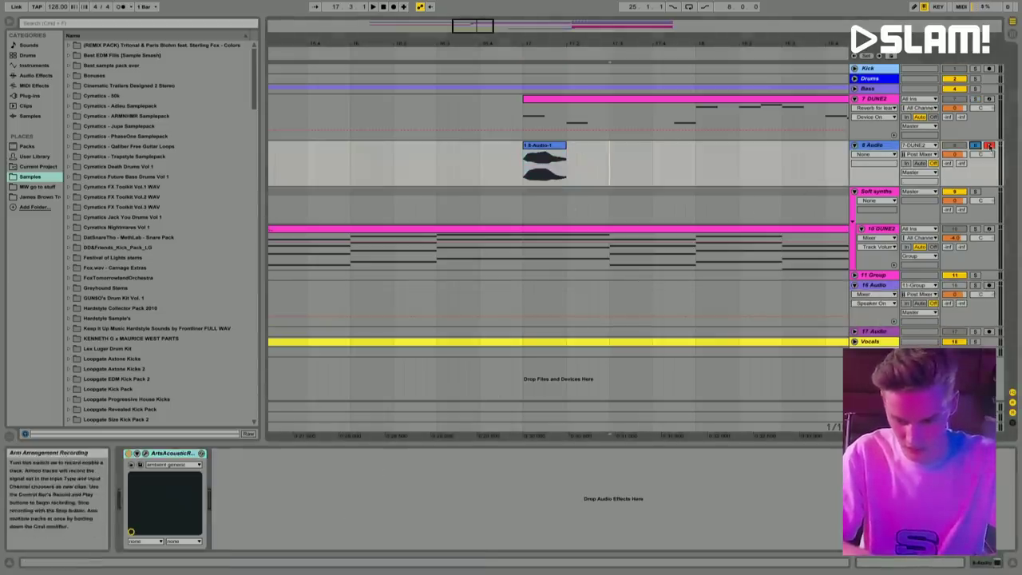
pyautogui.click(544, 163)
pyautogui.press('space')
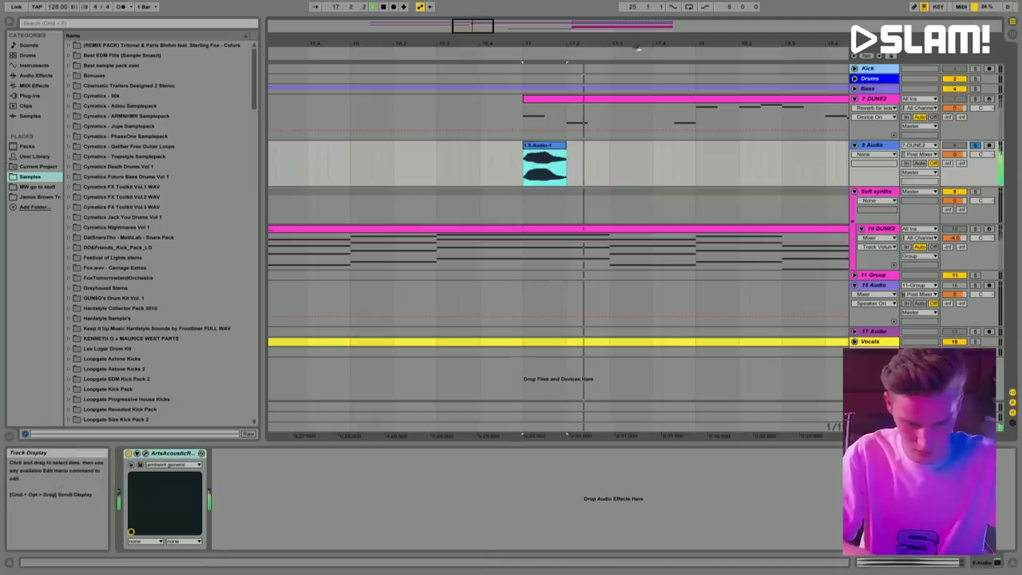
# Step: Freeze the 8 Audio track and copy the frozen note with its reverb tail from bar 17 to bar 24
pyautogui.press('-')
pyautogui.rightClick(883, 150)
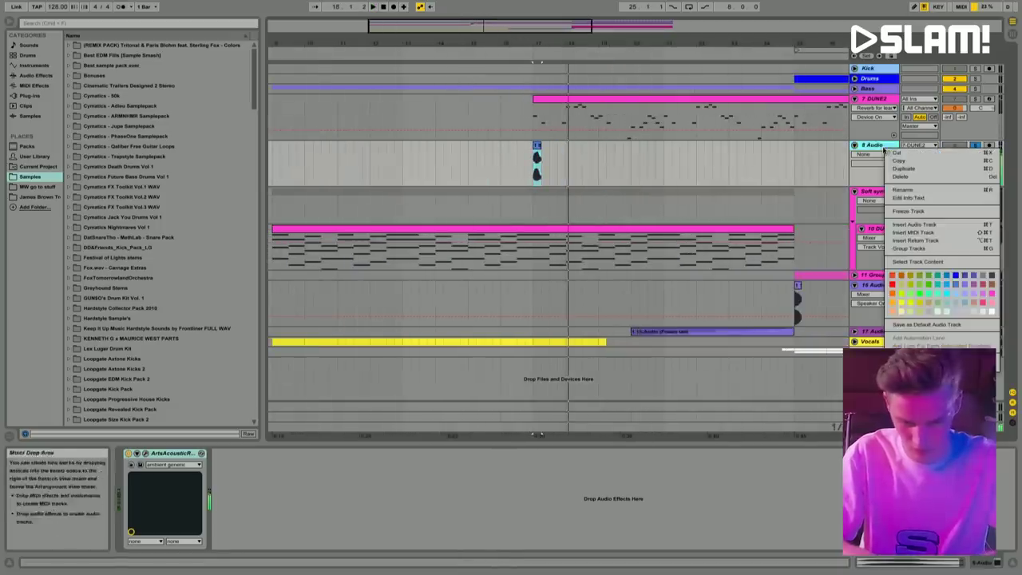
pyautogui.click(917, 212)
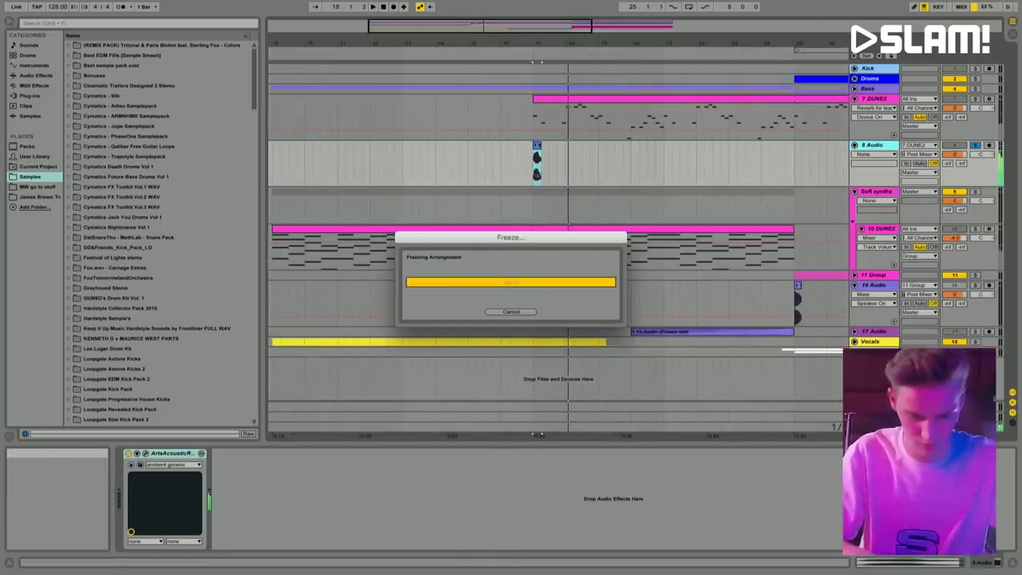
pyautogui.moveTo(536, 168); pyautogui.dragTo(761, 164)
# Step: Delete the frozen 8 Audio track and the 15 Audio track holding the original hit
pyautogui.click(882, 145)
pyautogui.press('Delete')
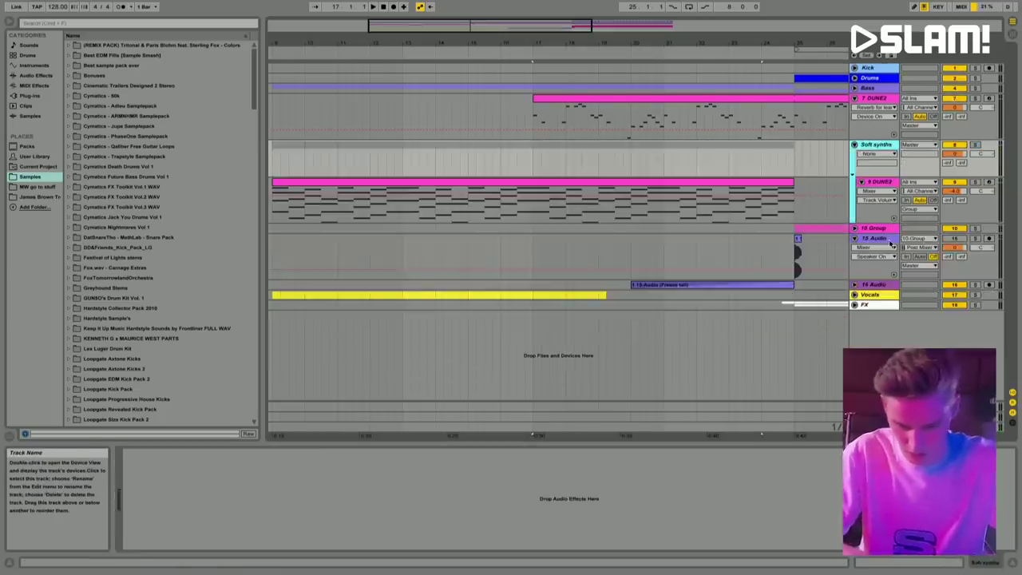
pyautogui.click(882, 244)
pyautogui.hotkey('ctrl', 'z')
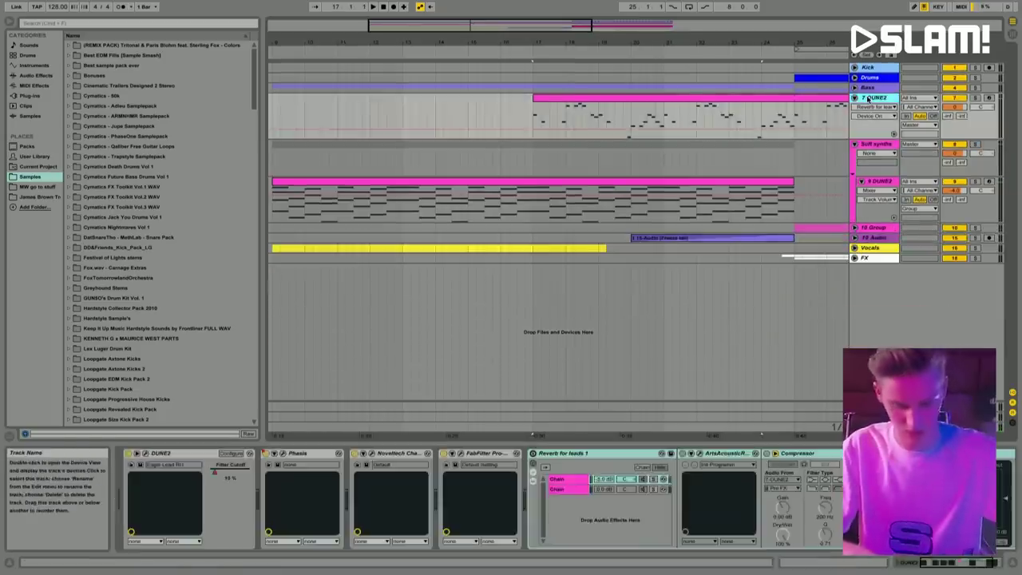
# Step: Paste the frozen note and its reverb tail at bar 13 on a new audio track below 7 DUNE2
pyautogui.click(415, 167)
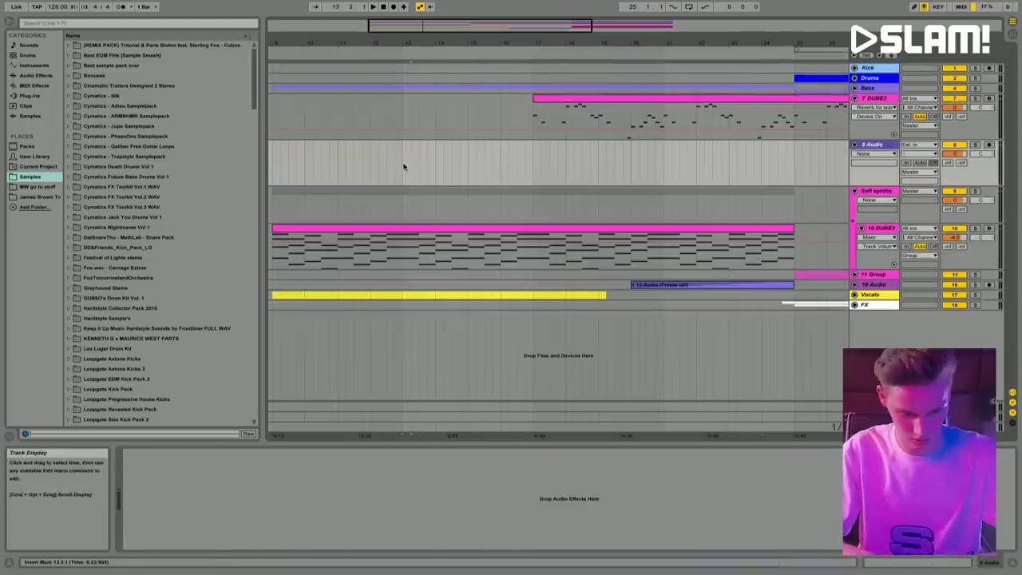
pyautogui.hotkey('ctrl', 'v')
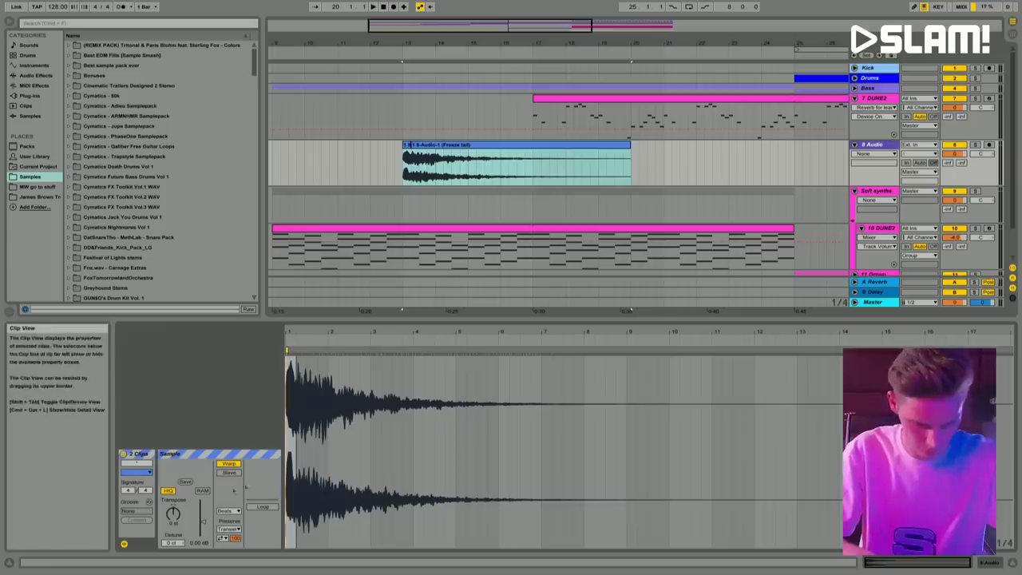
# Step: Delete the short dry note at the start of the pasted audio and reverse the remaining reverb tail
pyautogui.moveTo(403, 155); pyautogui.dragTo(408, 149)
pyautogui.click(408, 148)
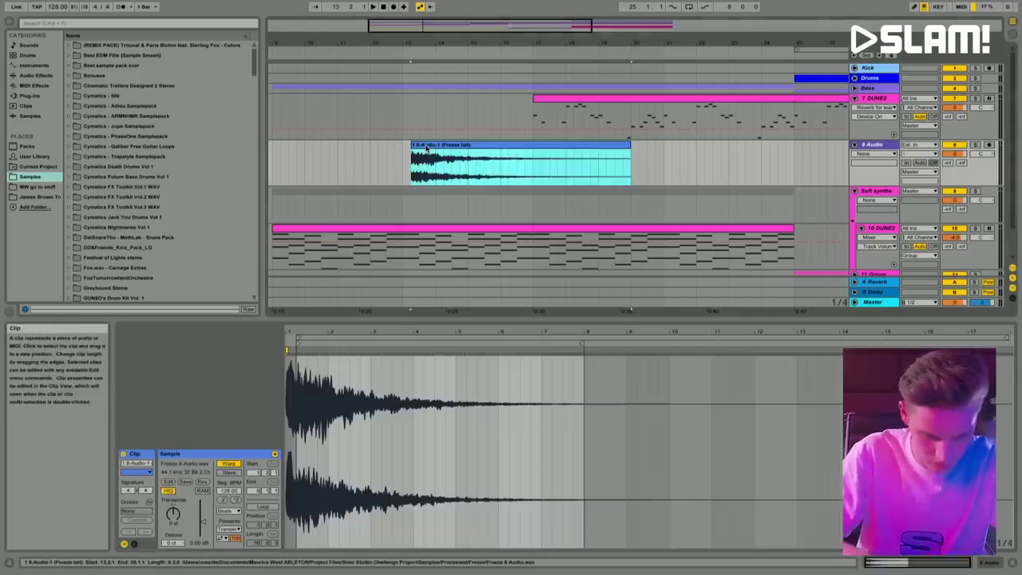
pyautogui.click(202, 482)
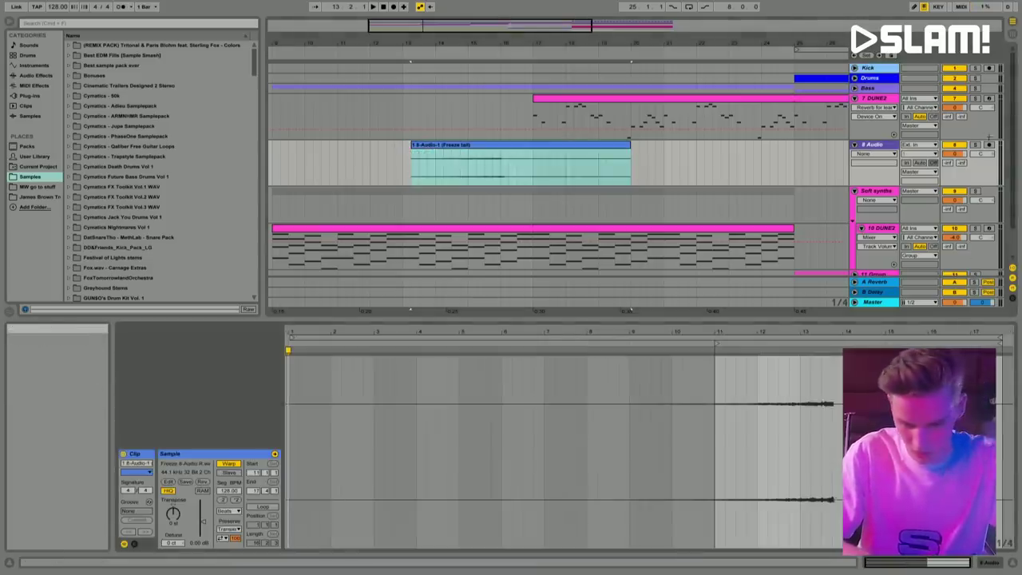
# Step: Move the reversed reverb tail so it ends at bar 17, and set the 8 Audio track's volume to -2.0 dB
pyautogui.click(883, 98)
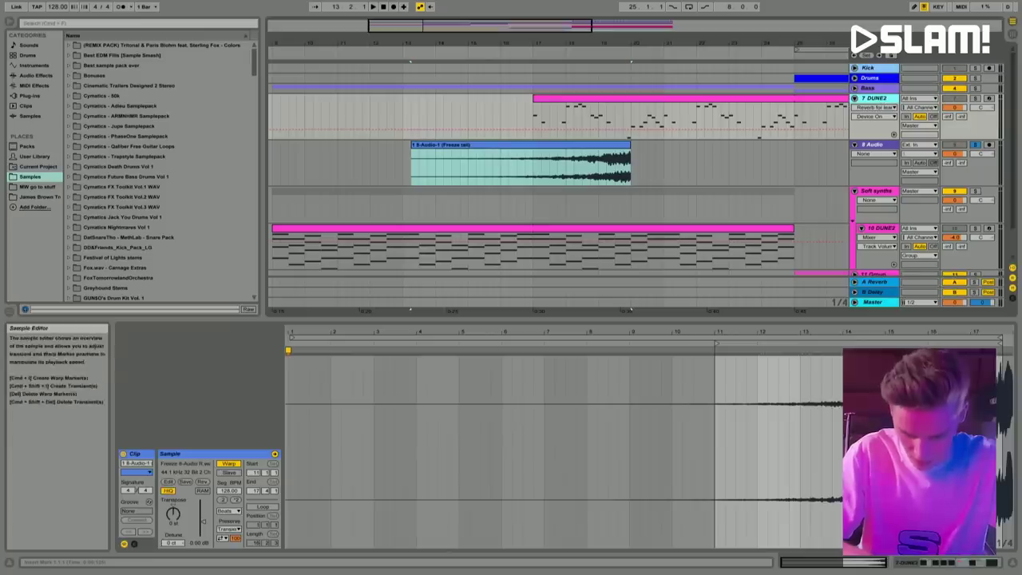
pyautogui.doubleClick(882, 98)
pyautogui.moveTo(614, 150); pyautogui.dragTo(518, 150)
pyautogui.click(517, 151)
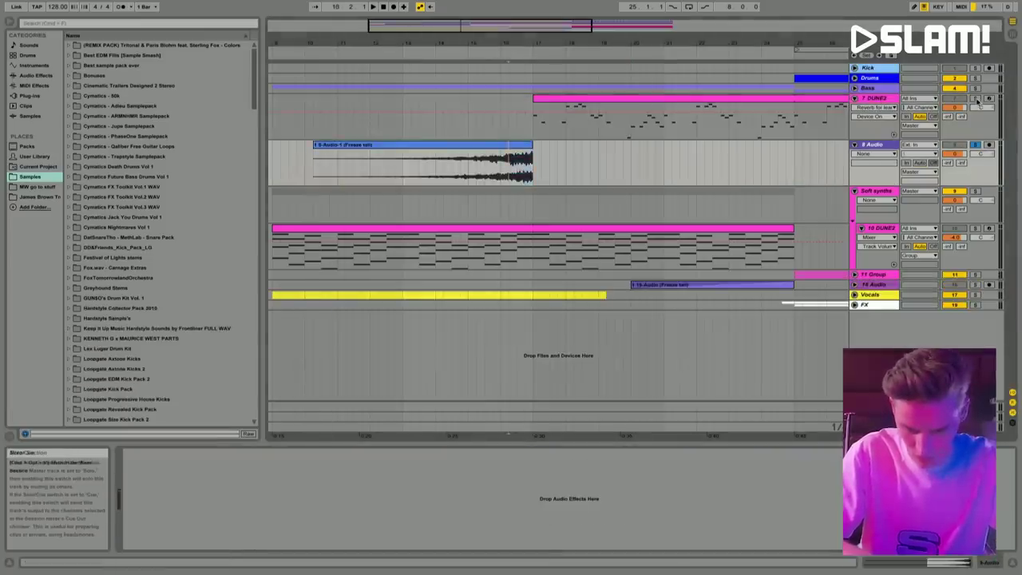
pyautogui.press('space')
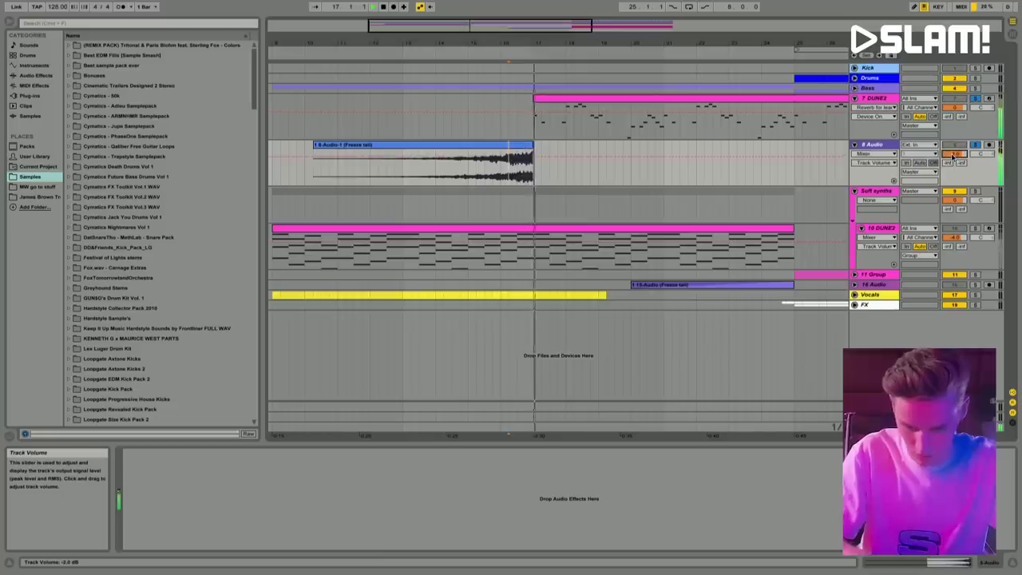
# Step: Trim the start of the reversed tail to bar 13 and give the clip a gradual fade-in up to bar 17
pyautogui.moveTo(314, 148); pyautogui.dragTo(404, 147)
pyautogui.click(436, 165)
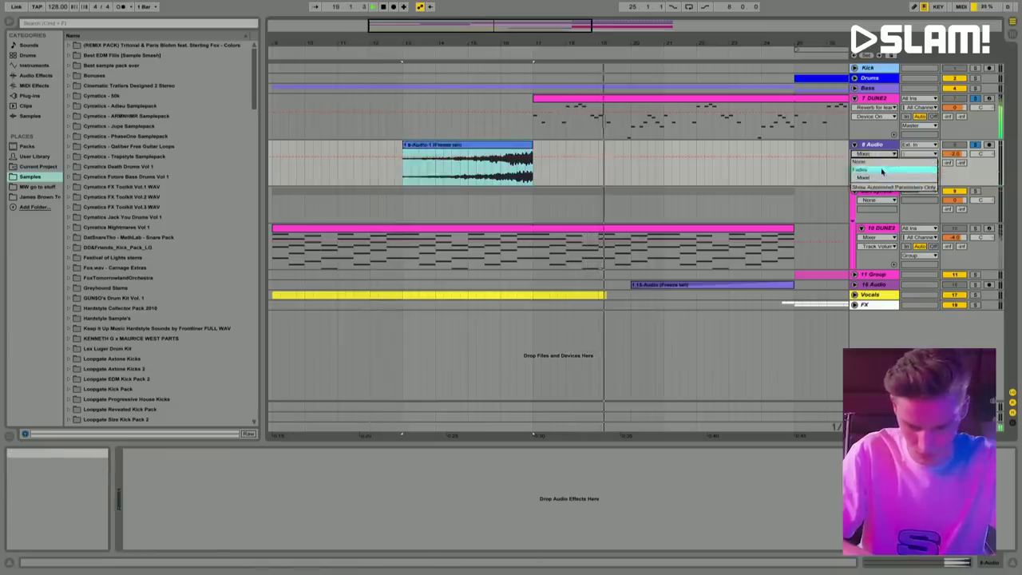
pyautogui.moveTo(404, 146); pyautogui.dragTo(520, 147)
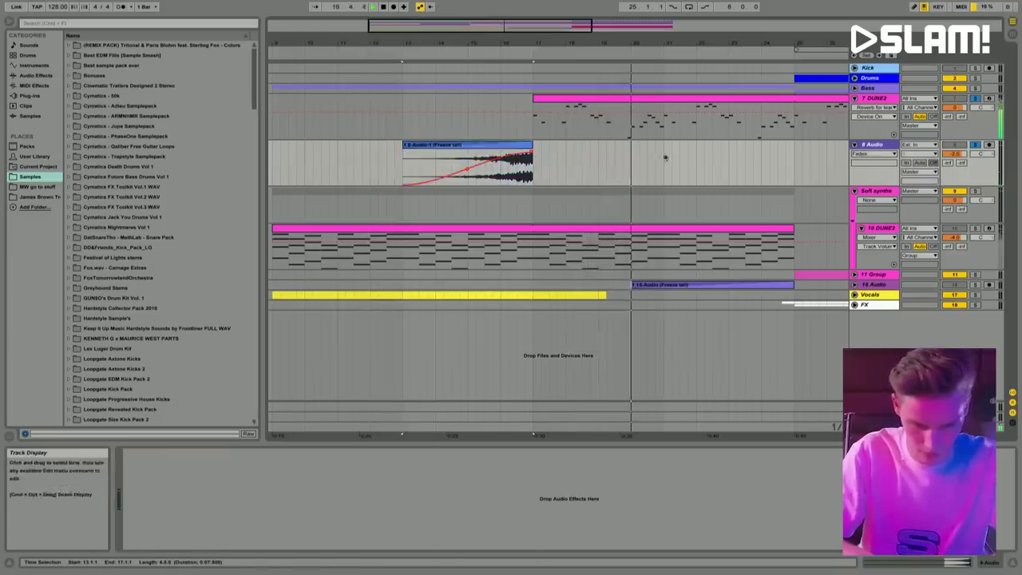
# Step: Turn off the solos and play the arrangement from bar 9 to hear the reversed tail in the mix
pyautogui.click(975, 145)
pyautogui.click(409, 229)
pyautogui.press('space')
pyautogui.hscroll(-5, 410, 229)
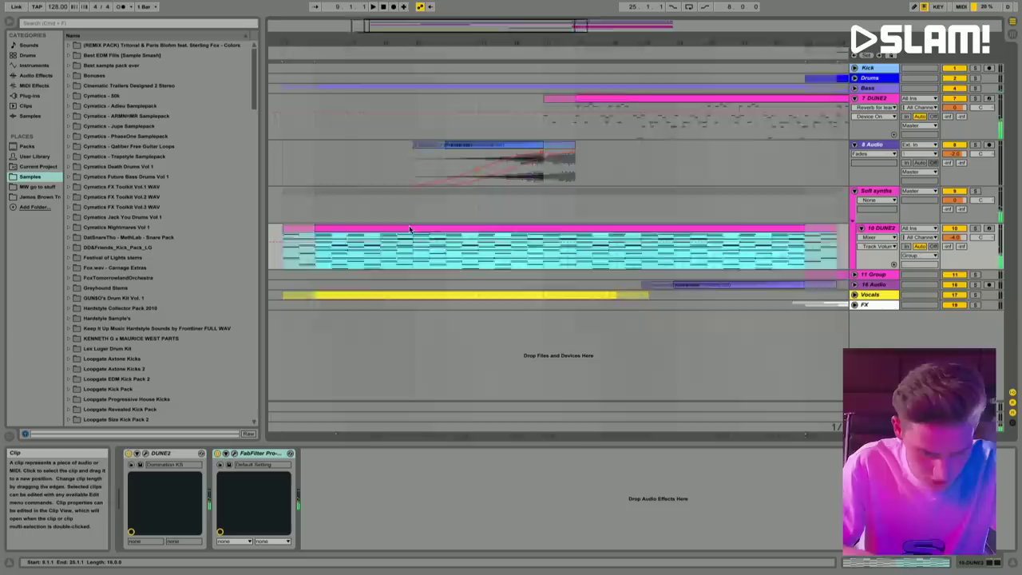
pyautogui.press('space')
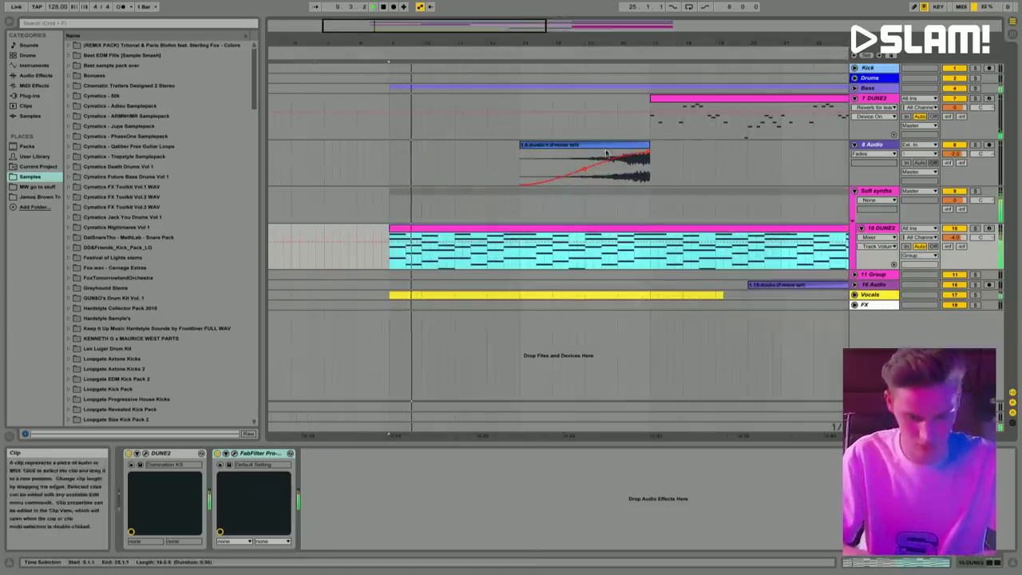
# Step: Colour the reversed reverb clip pink like the lead clips, and fold the Soft synths, 8 Audio and 7 DUNE2 tracks
pyautogui.rightClick(607, 150)
pyautogui.click(713, 368)
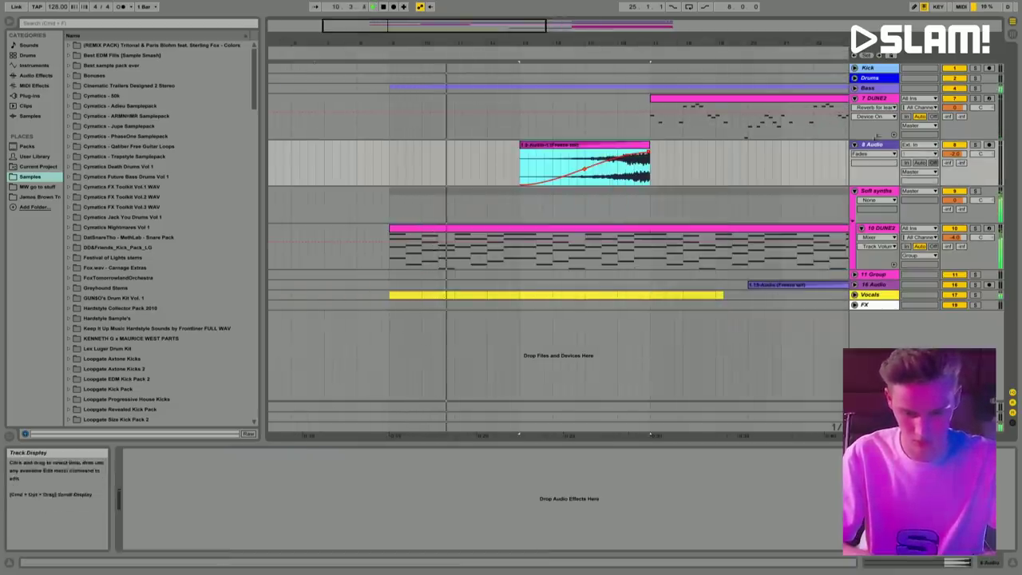
pyautogui.rightClick(882, 145)
pyautogui.click(993, 288)
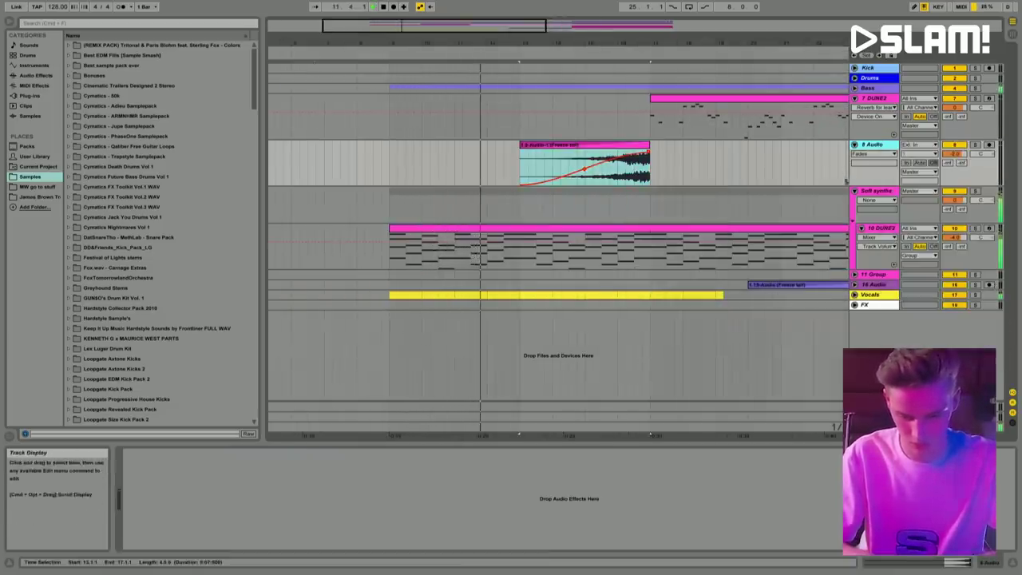
pyautogui.click(854, 191)
pyautogui.click(854, 145)
pyautogui.click(855, 97)
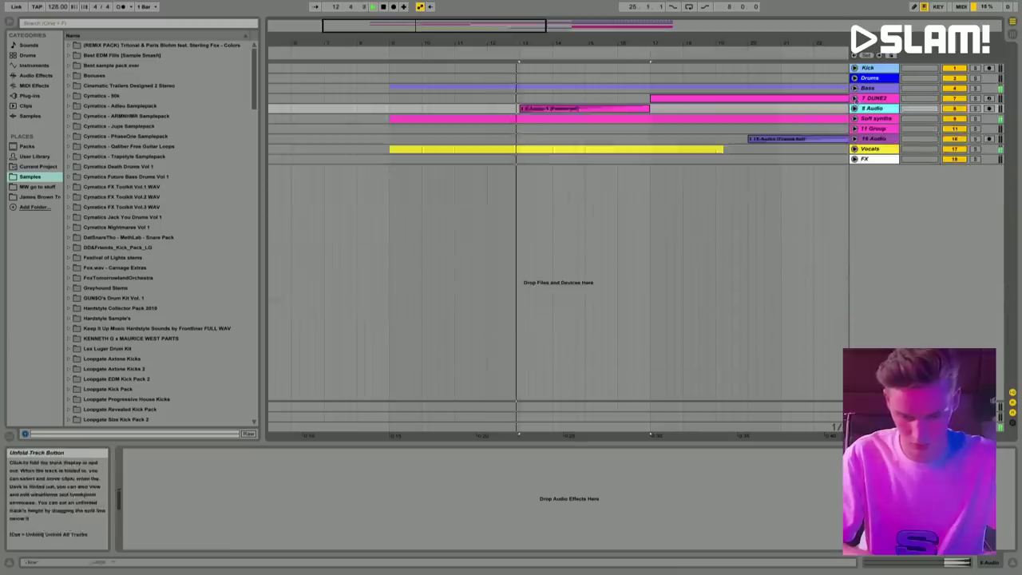
# Step: Listen through the arrangement into the drop and look over the audio effects and the Soft synths, Bass and 11 Group tracks
pyautogui.hscroll(5, 723, 128)
pyautogui.scroll(-3, 623, 128)
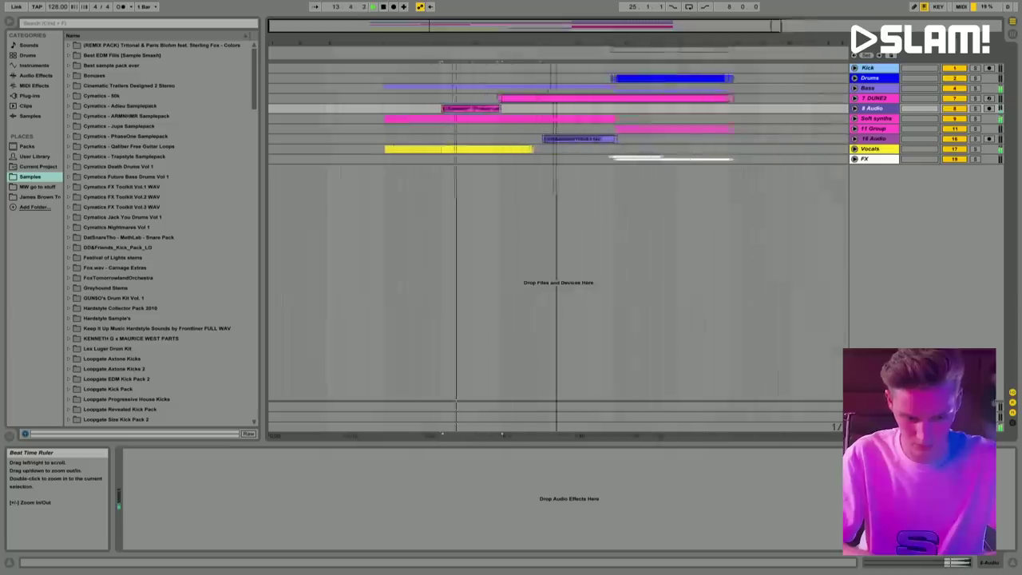
pyautogui.click(879, 120)
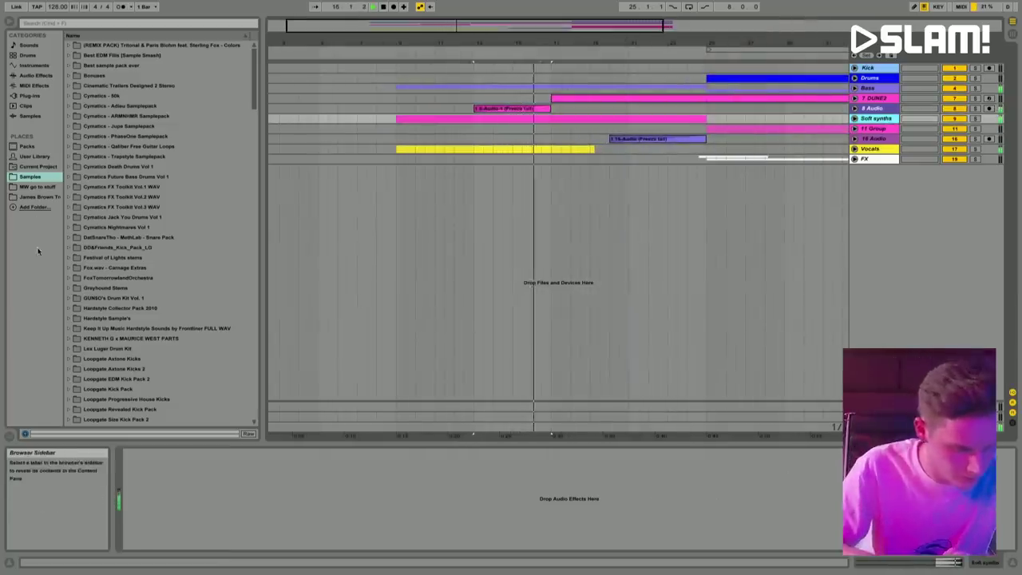
pyautogui.click(41, 75)
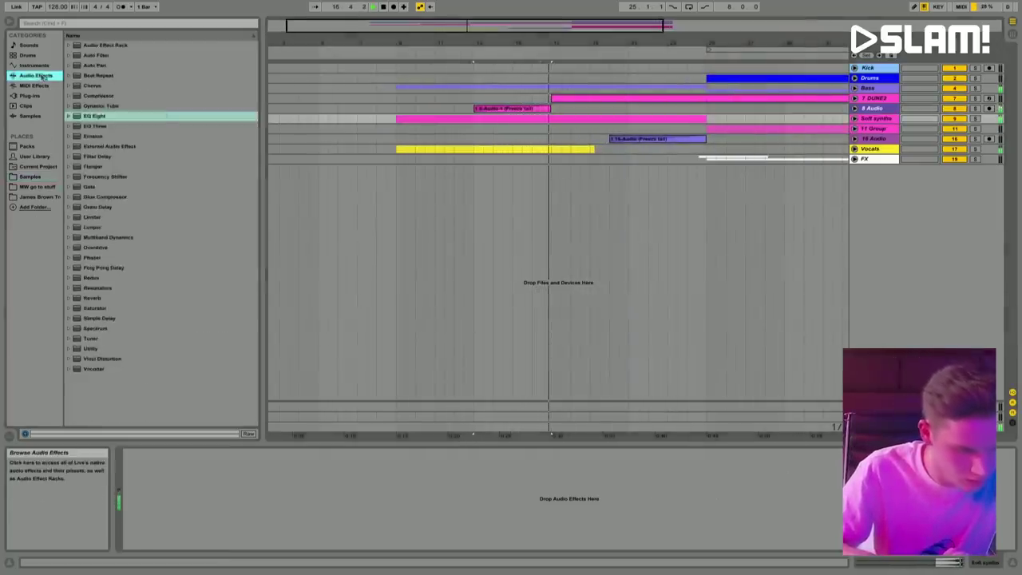
pyautogui.click(854, 119)
pyautogui.hscroll(3, 753, 154)
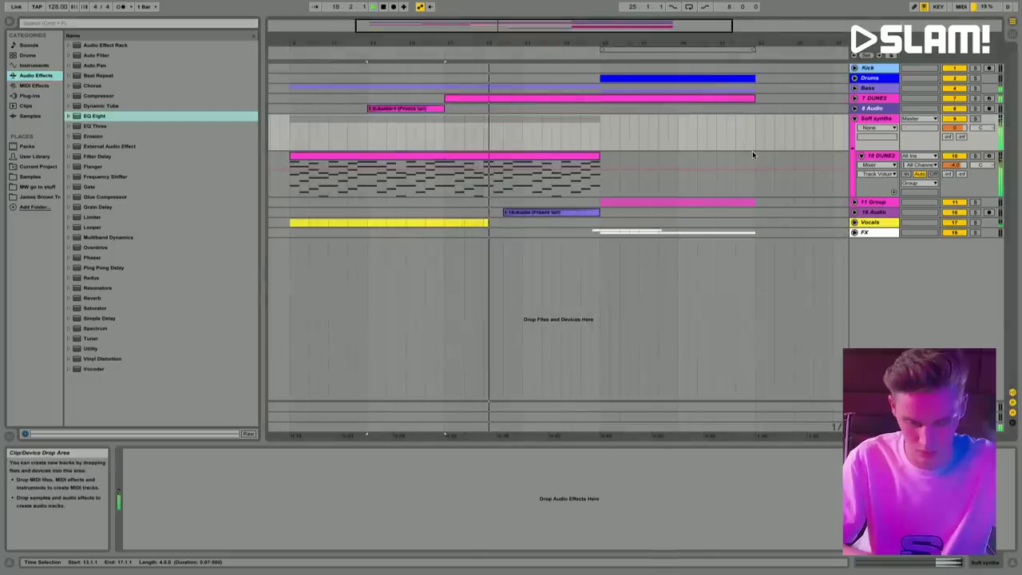
pyautogui.click(868, 120)
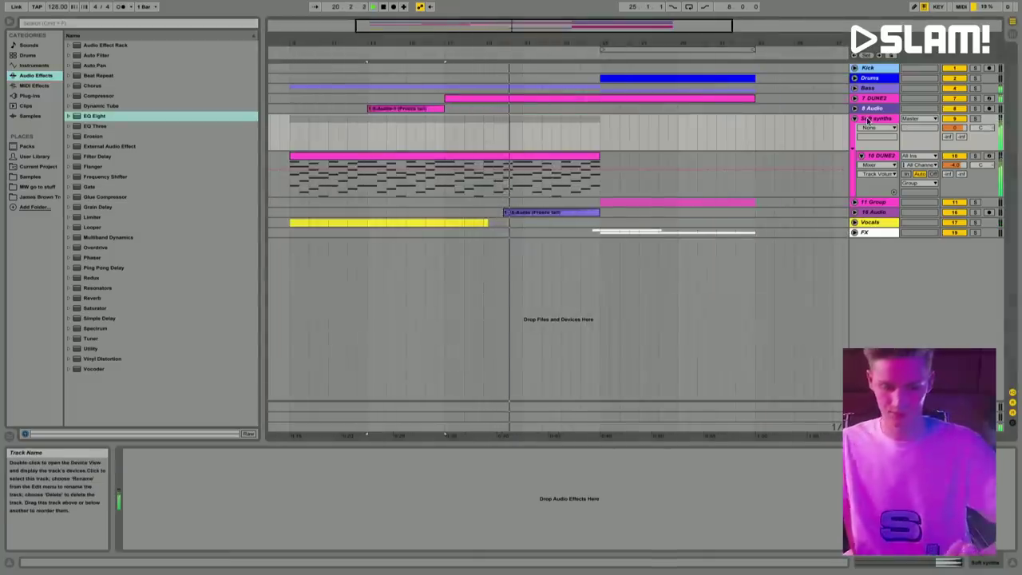
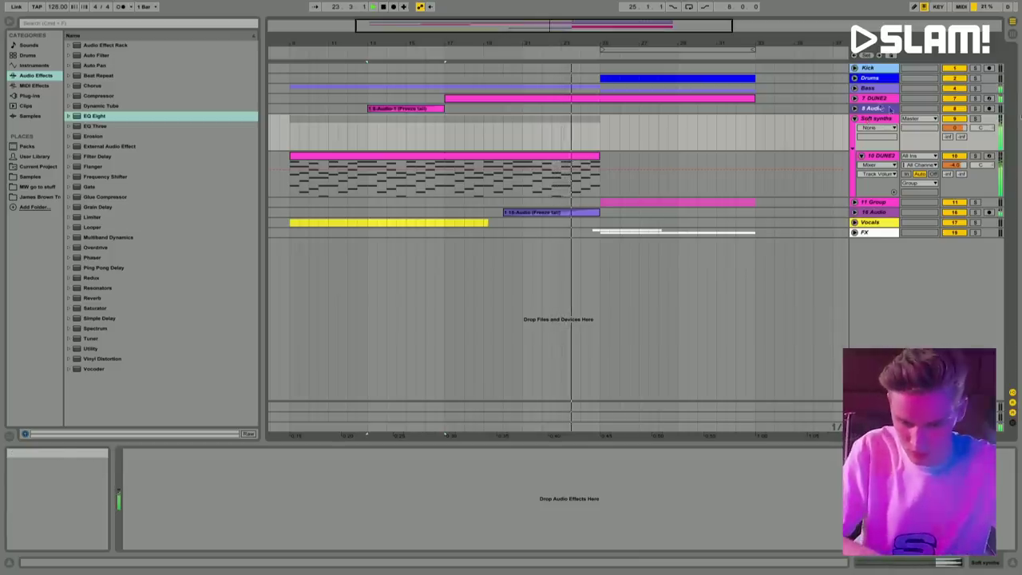
pyautogui.click(854, 87)
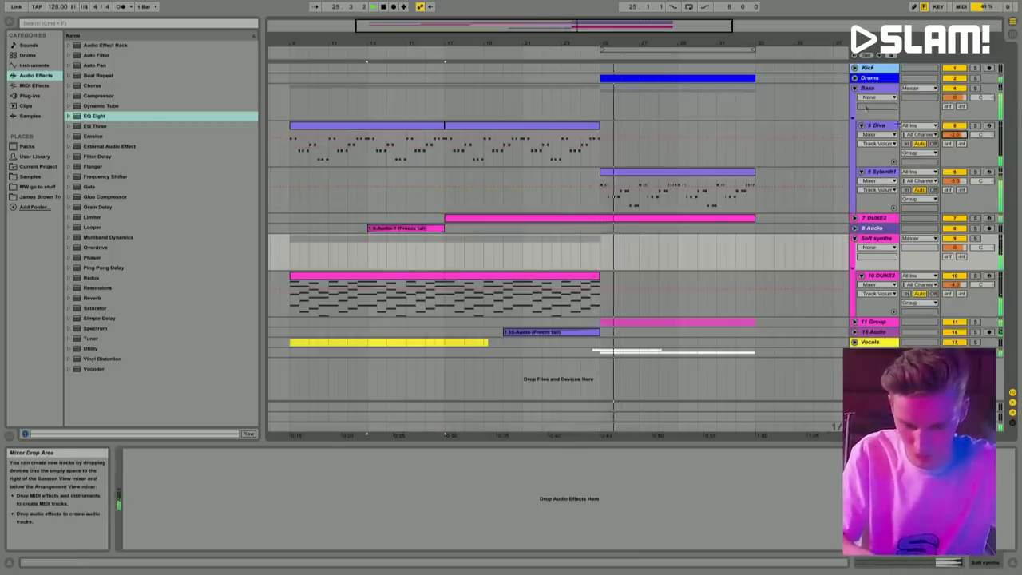
pyautogui.click(854, 88)
pyautogui.click(854, 119)
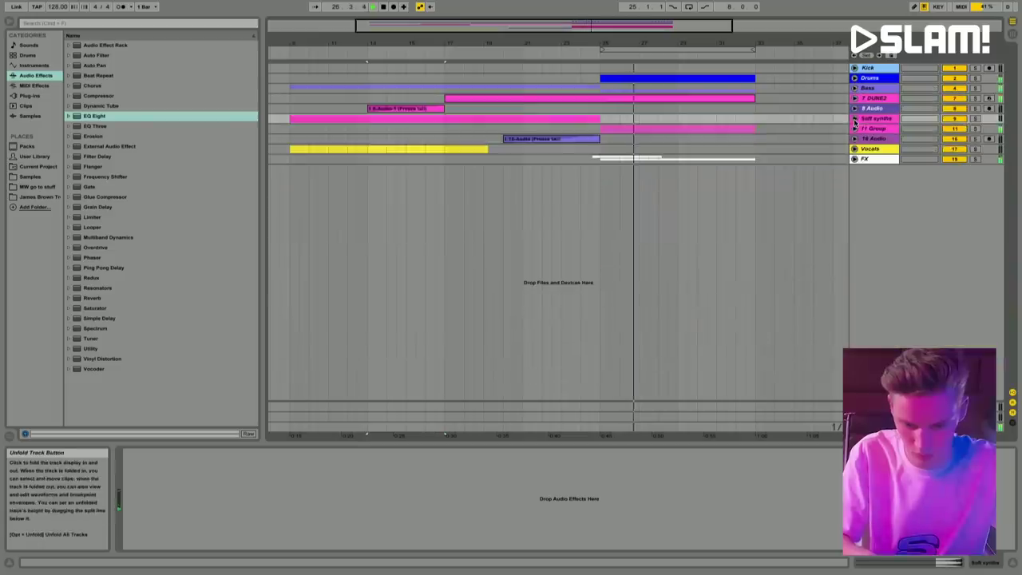
pyautogui.press('-')
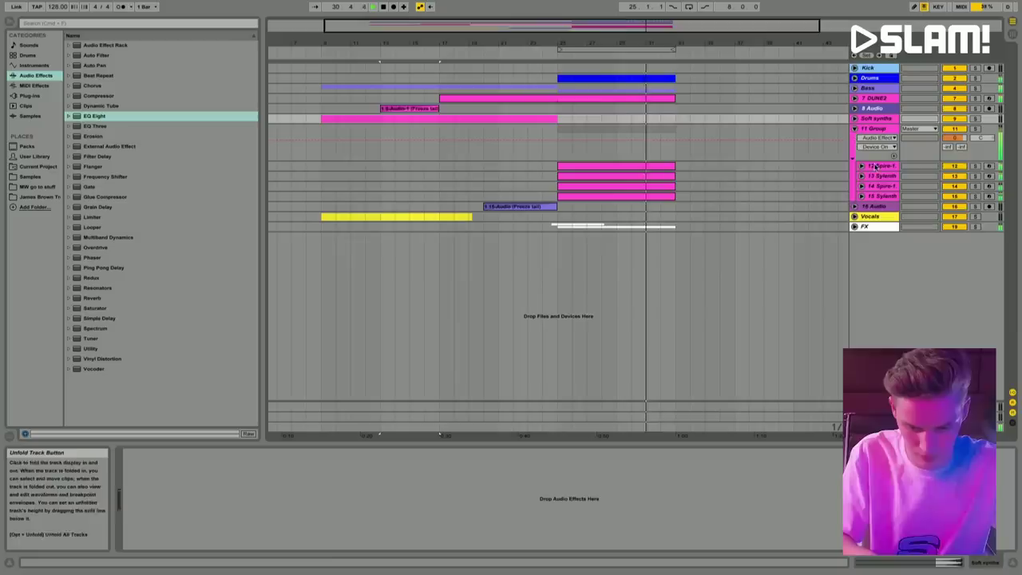
# Step: Insert a Pitch MIDI effect set to +1 st before the synth on 7 DUNE2 and play that track soloed
pyautogui.click(881, 166)
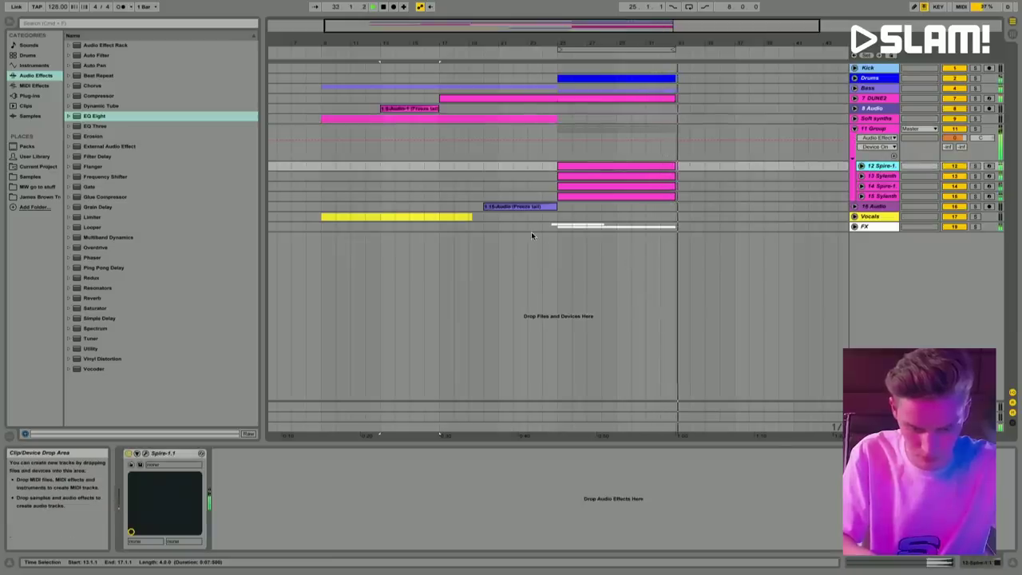
pyautogui.click(30, 95)
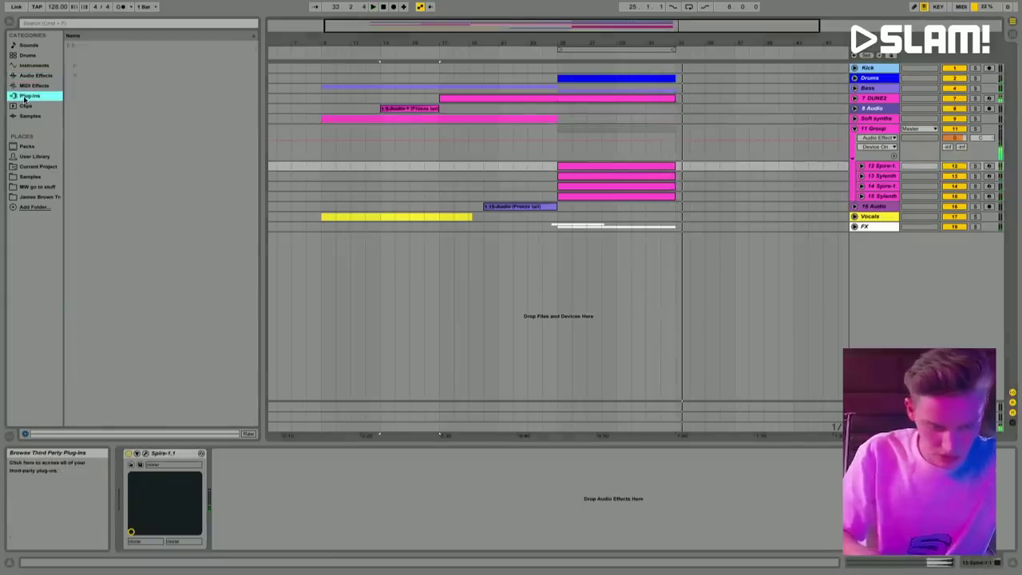
pyautogui.click(33, 86)
pyautogui.click(83, 85)
pyautogui.moveTo(509, 190); pyautogui.dragTo(491, 130)
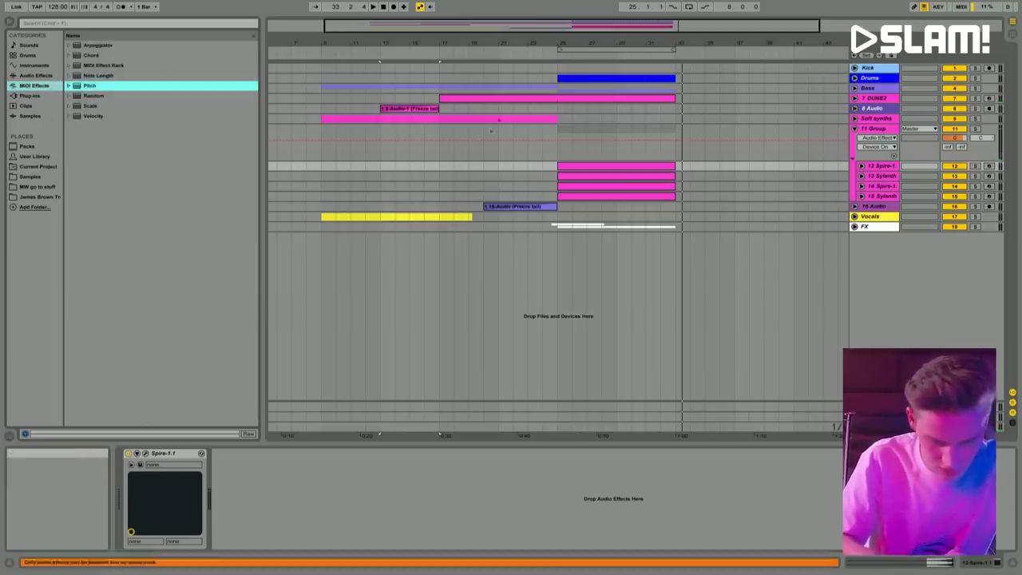
pyautogui.click(507, 97)
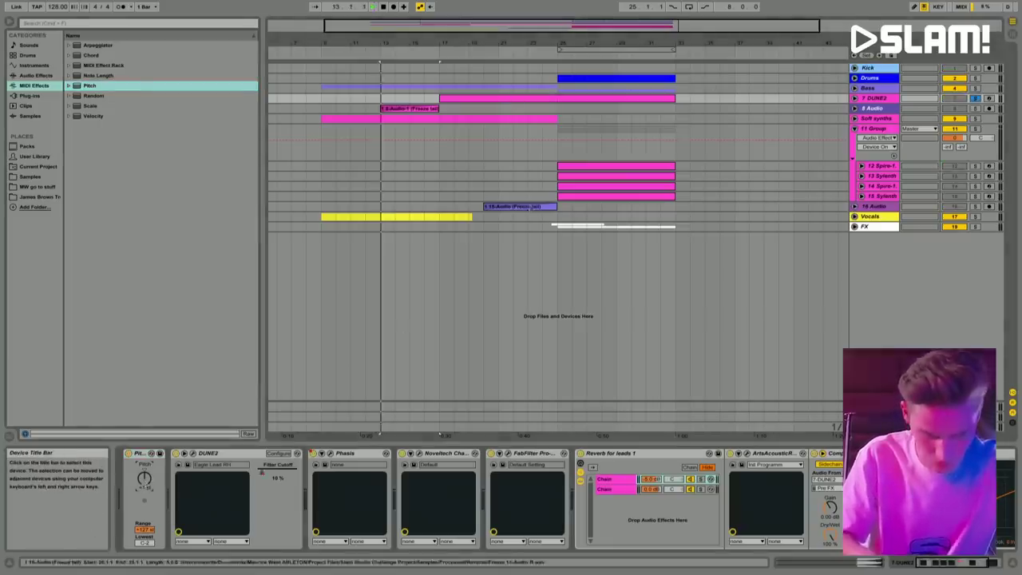
pyautogui.press('space')
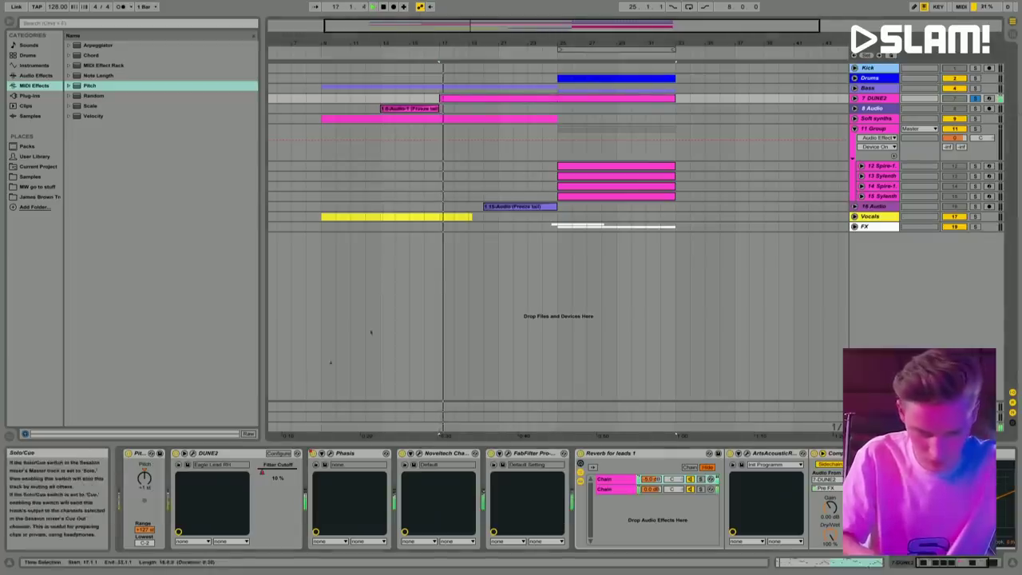
# Step: Copy the Pitch effect from 7 DUNE2 and paste it onto the 10 DUNE2 track in the Soft synths group
pyautogui.click(137, 453)
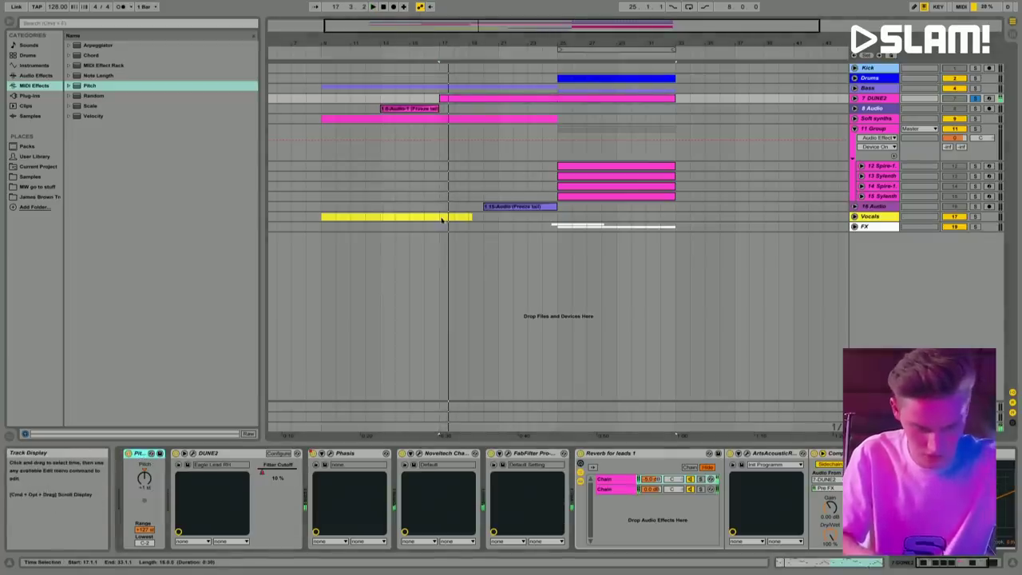
pyautogui.click(854, 118)
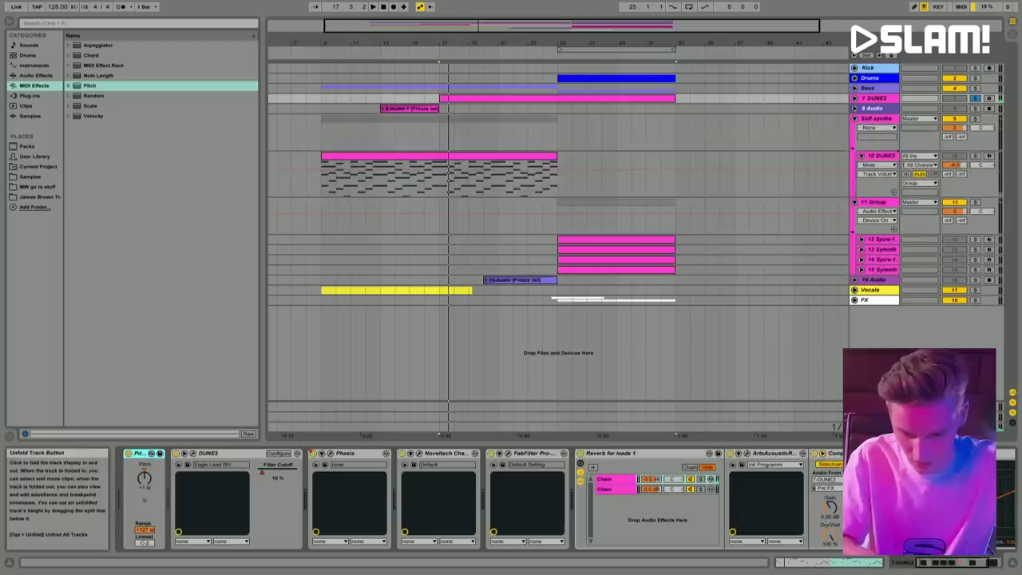
pyautogui.click(401, 155)
pyautogui.press('space')
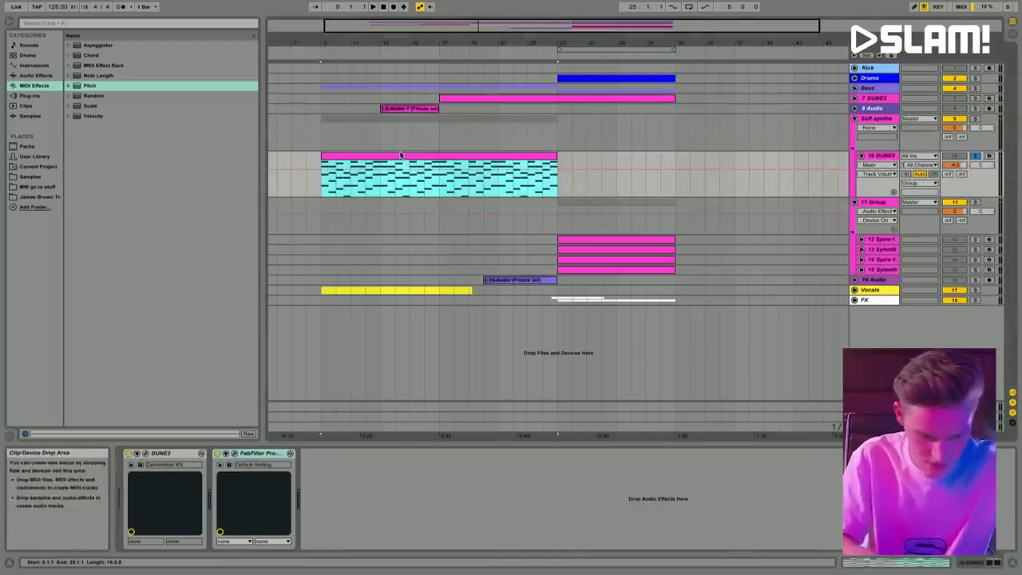
pyautogui.click(169, 453)
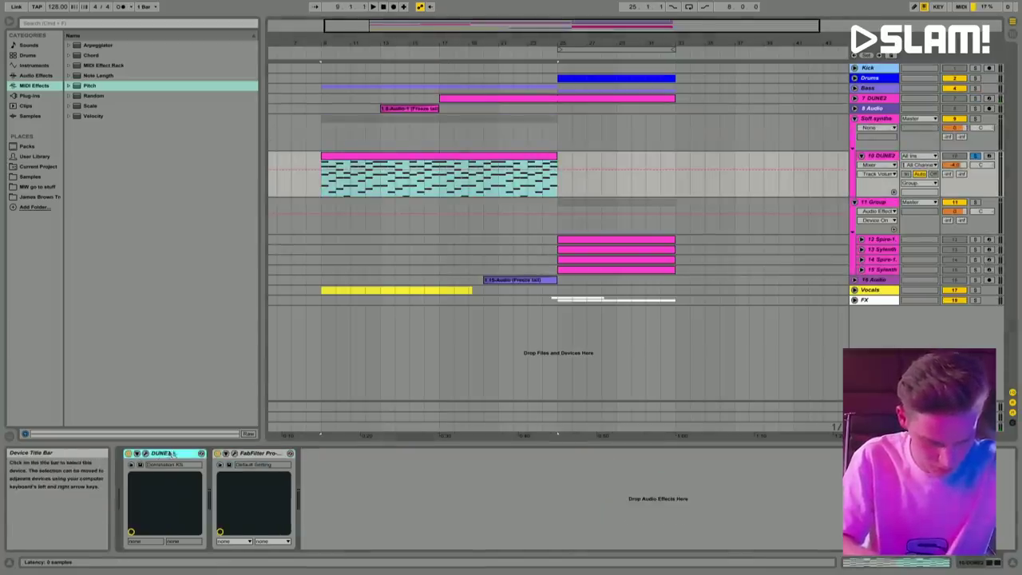
pyautogui.hotkey('ctrl', 'v')
# Step: Paste the copied Pitch effect onto the 12 Spire-1.1 and 13 Sylenth tracks in 11 Group
pyautogui.click(582, 238)
pyautogui.click(164, 453)
pyautogui.hotkey('ctrl', 'v')
pyautogui.click(583, 256)
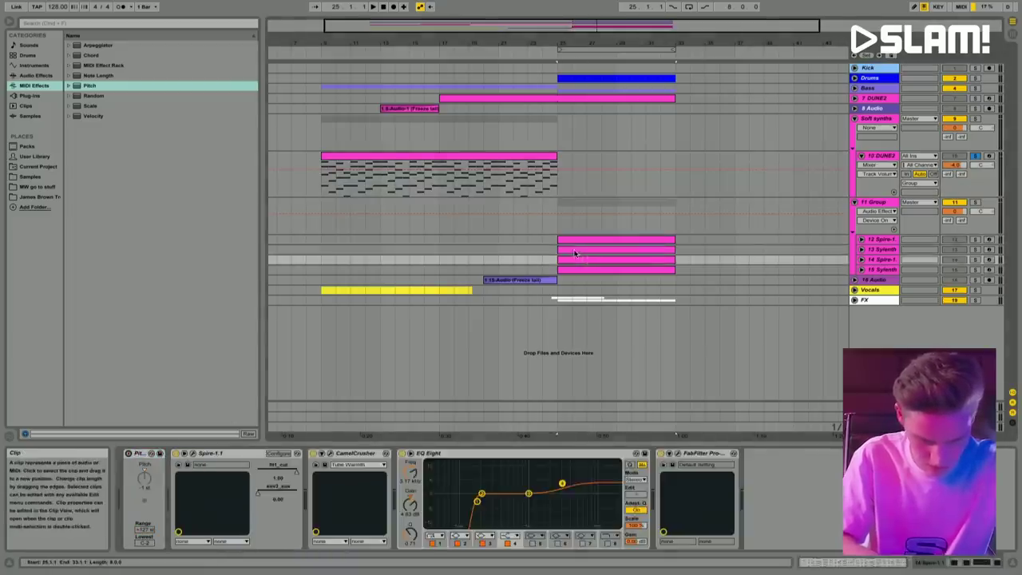
pyautogui.click(575, 249)
pyautogui.click(167, 452)
pyautogui.hotkey('ctrl', 'v')
# Step: Paste the copied Pitch effect onto the 14 Spire-1.1 and 15 Sylenth tracks in 11 Group
pyautogui.click(593, 256)
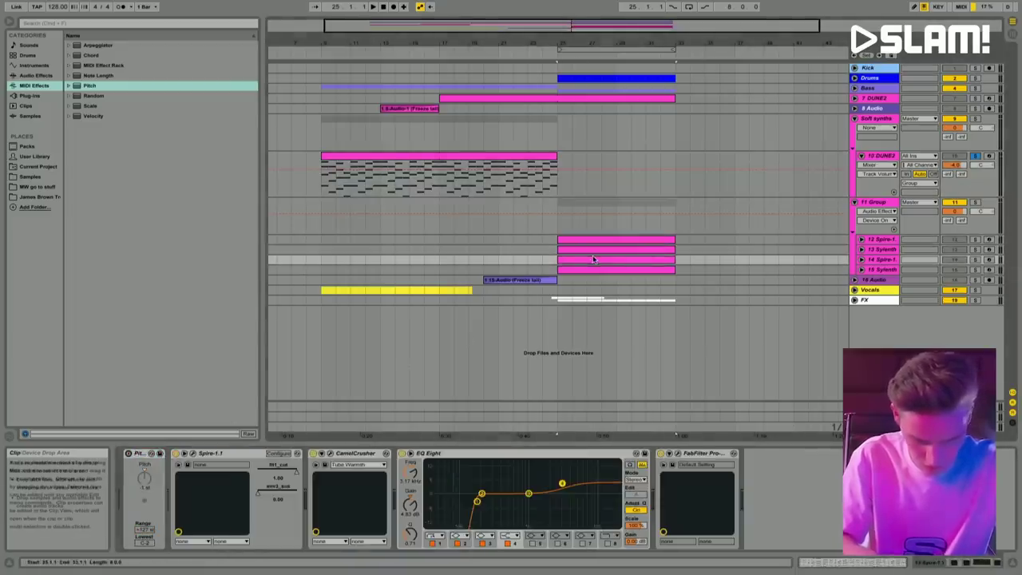
pyautogui.hotkey('ctrl', 'v')
pyautogui.click(586, 271)
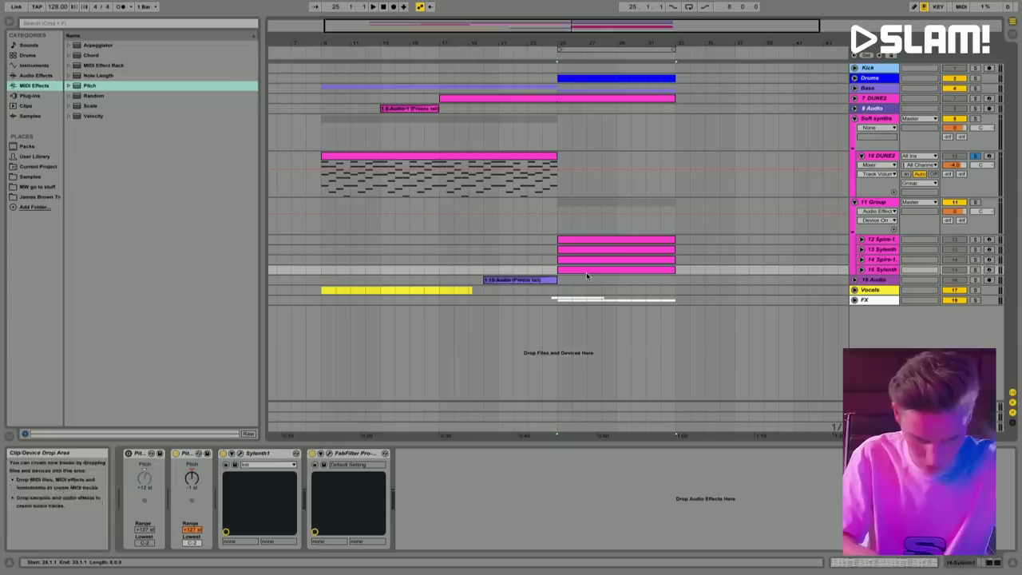
pyautogui.click(263, 453)
pyautogui.hotkey('ctrl', 'v')
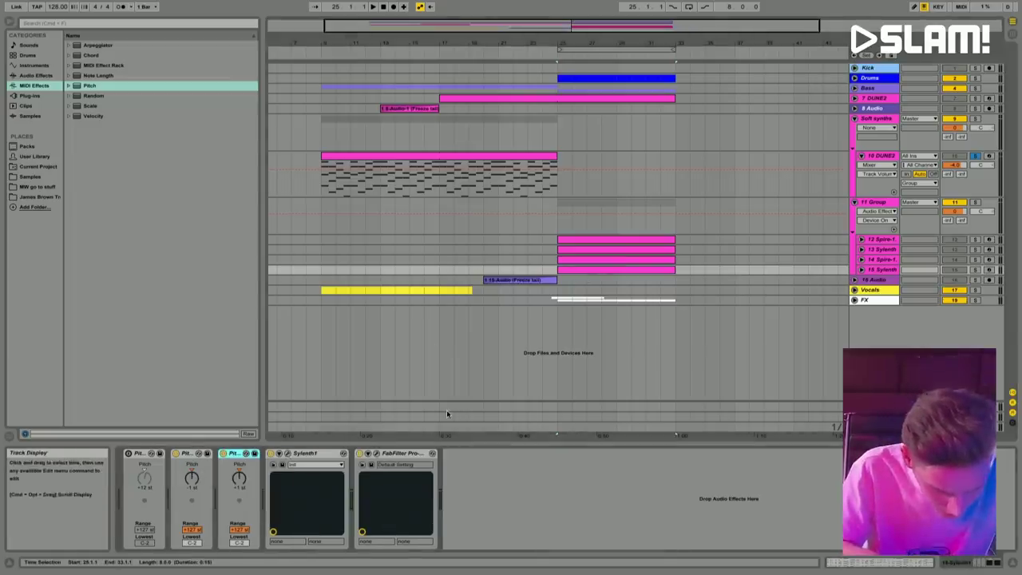
# Step: Play 15 Sylenth soloed, delete all of its Pitch effects and unfold the Vocals group
pyautogui.click(975, 269)
pyautogui.press('space')
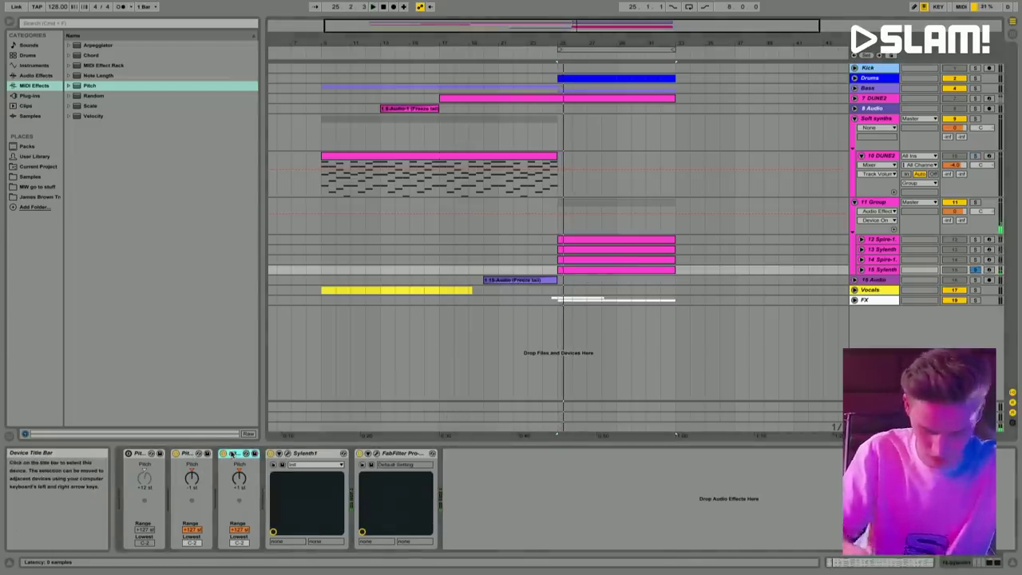
pyautogui.press('Delete')
pyautogui.press('Delete')
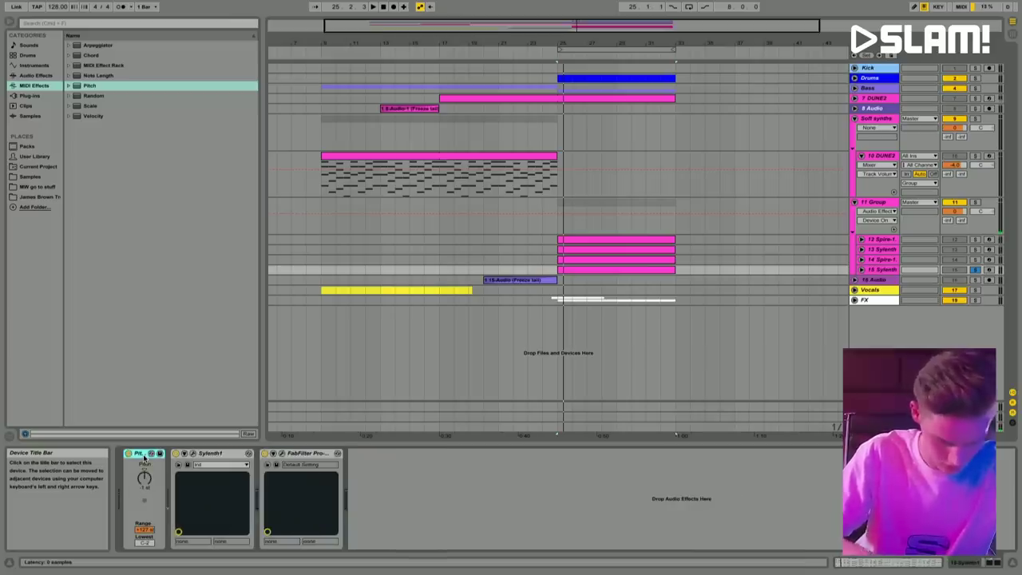
pyautogui.press('Delete')
pyautogui.click(854, 290)
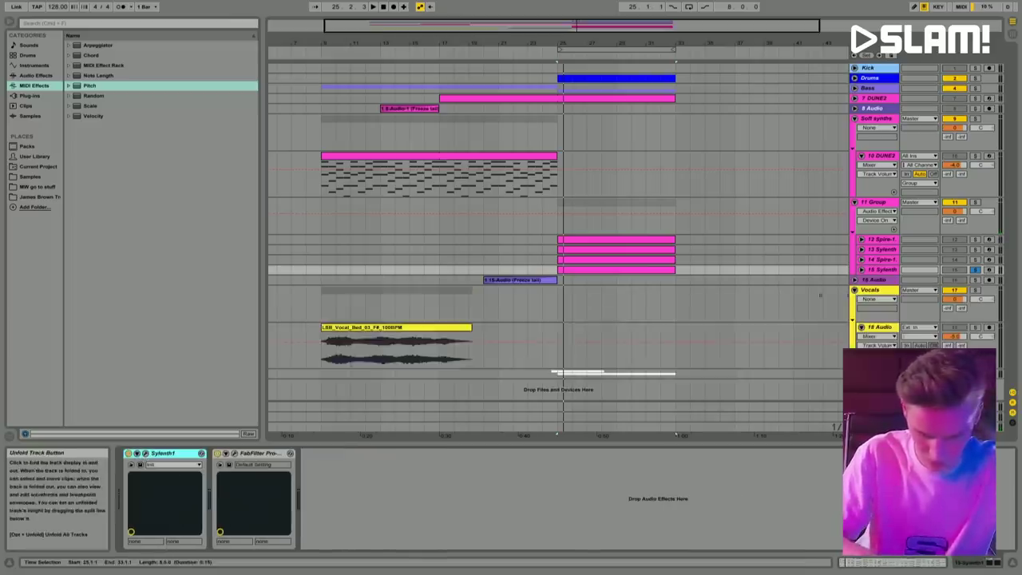
# Step: Warp the LSB_Vocal_Bed_03 clip on 18 Audio in Complex mode and transpose it up 1 semitone
pyautogui.click(397, 343)
pyautogui.click(892, 566)
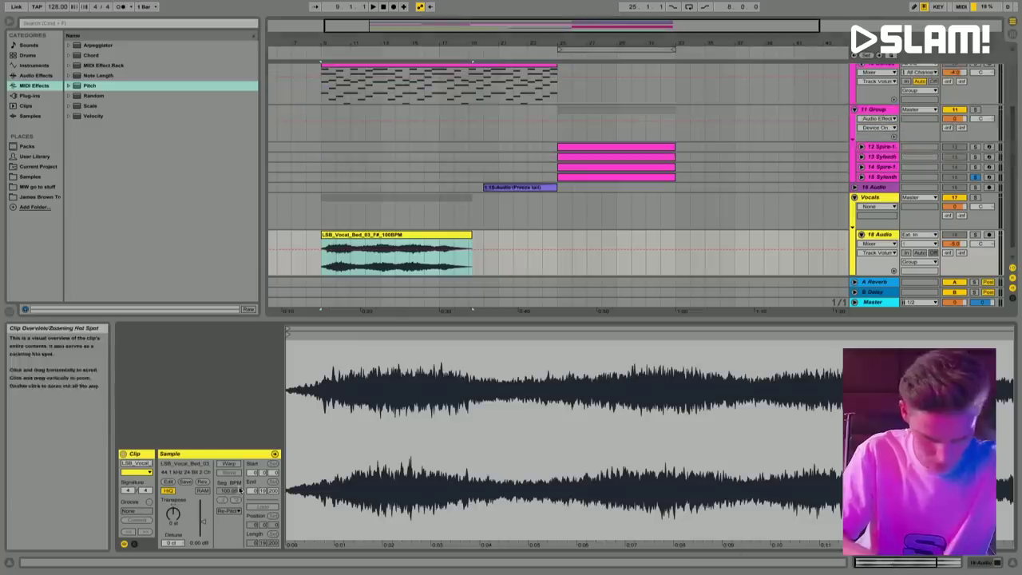
pyautogui.click(229, 511)
pyautogui.click(230, 551)
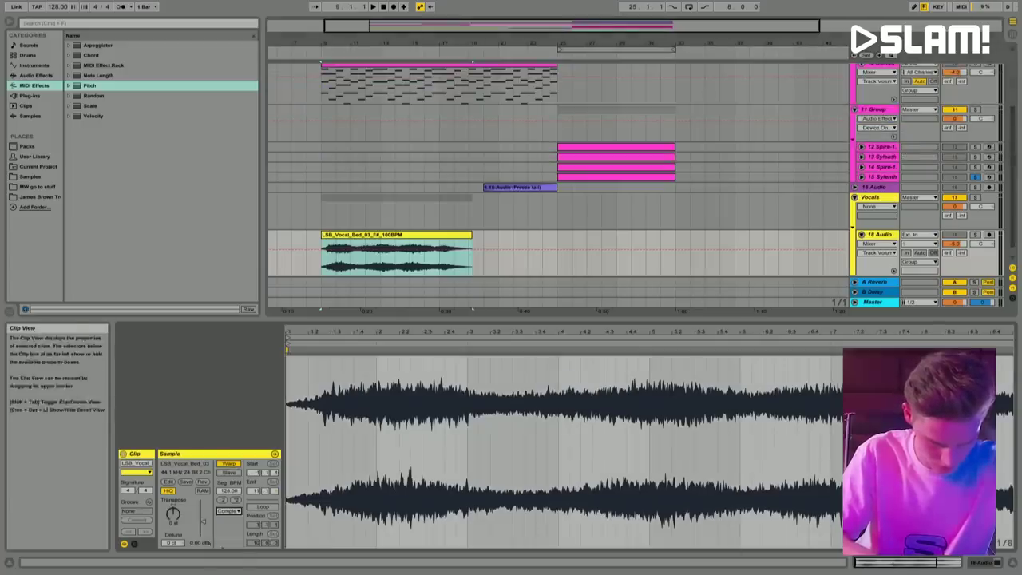
# Step: Play 10 DUNE2 soloed against the vocal, hide the detail view, and unfold and solo the Bass group
pyautogui.scroll(5, 890, 181)
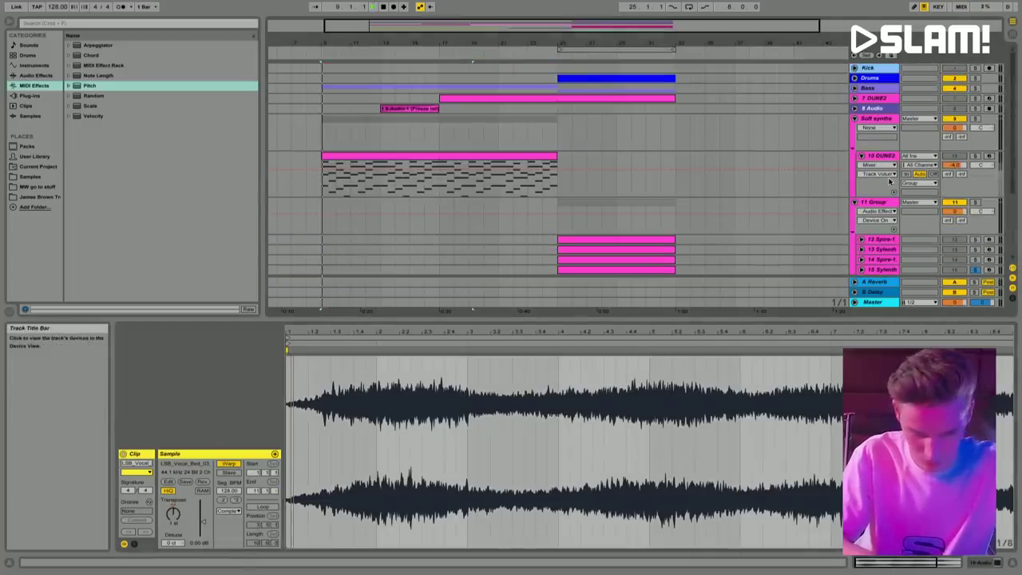
pyautogui.click(881, 155)
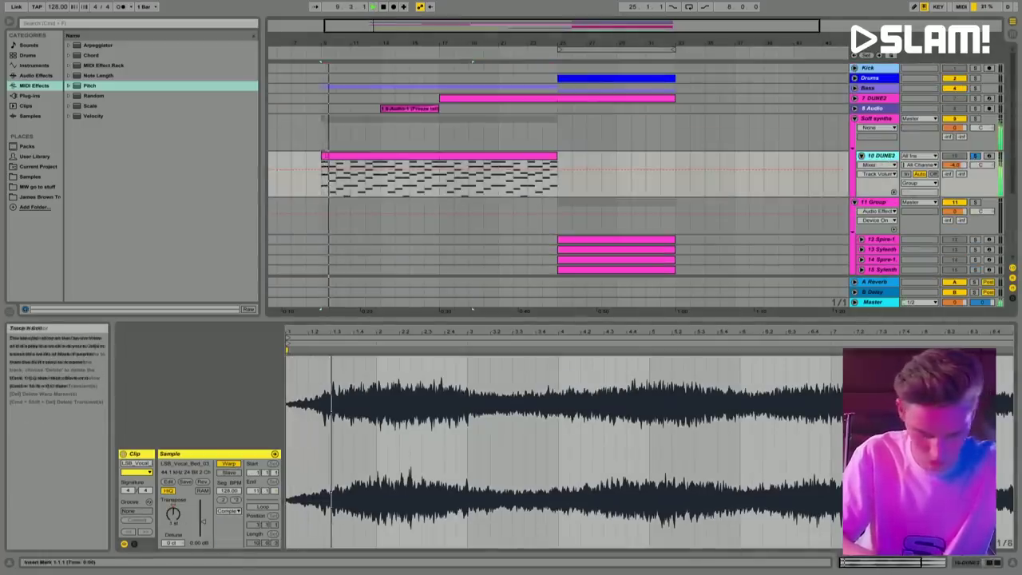
pyautogui.click(1011, 564)
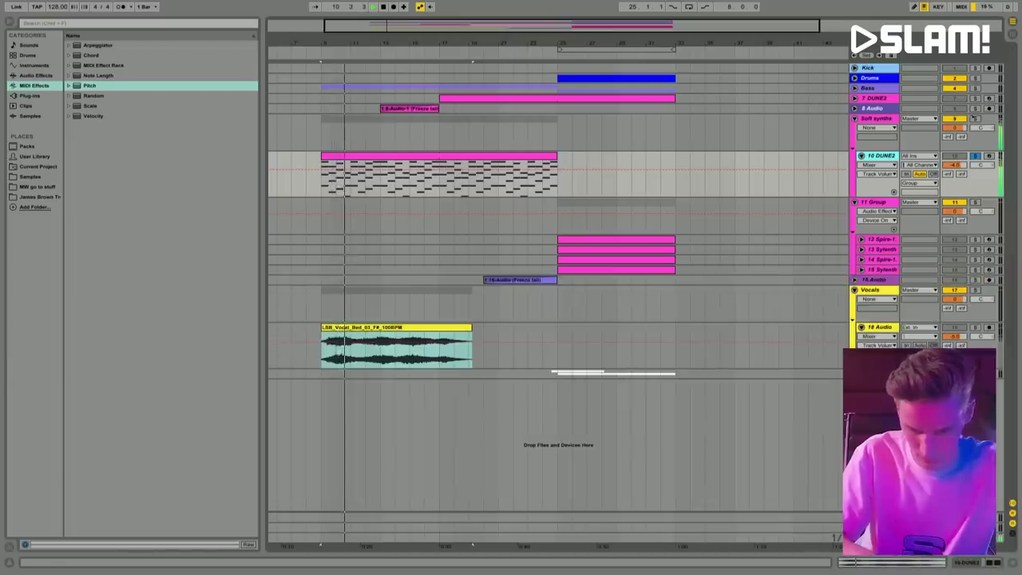
pyautogui.click(854, 88)
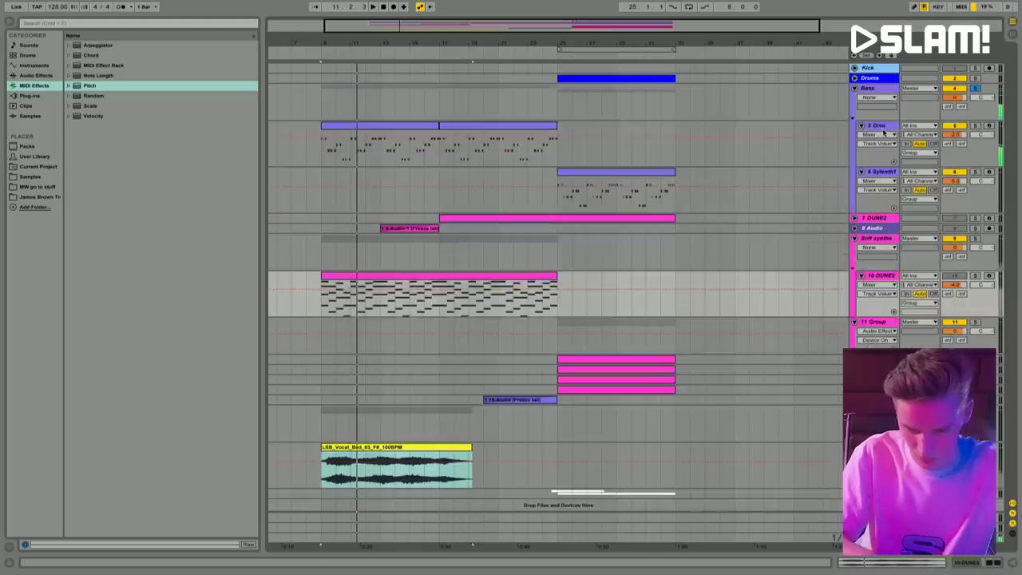
# Step: Put the +1 st Pitch effect ahead of Sylenth1 on the 6 Sylenth1 bass track and play from bar 25
pyautogui.click(883, 133)
pyautogui.click(984, 563)
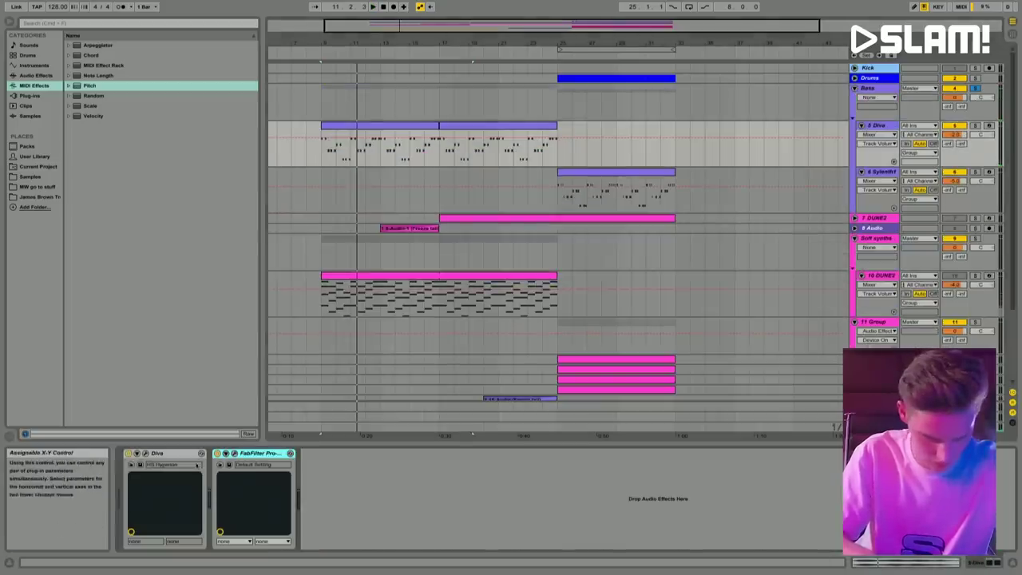
pyautogui.click(605, 174)
pyautogui.moveTo(180, 454); pyautogui.dragTo(176, 454)
pyautogui.press('space')
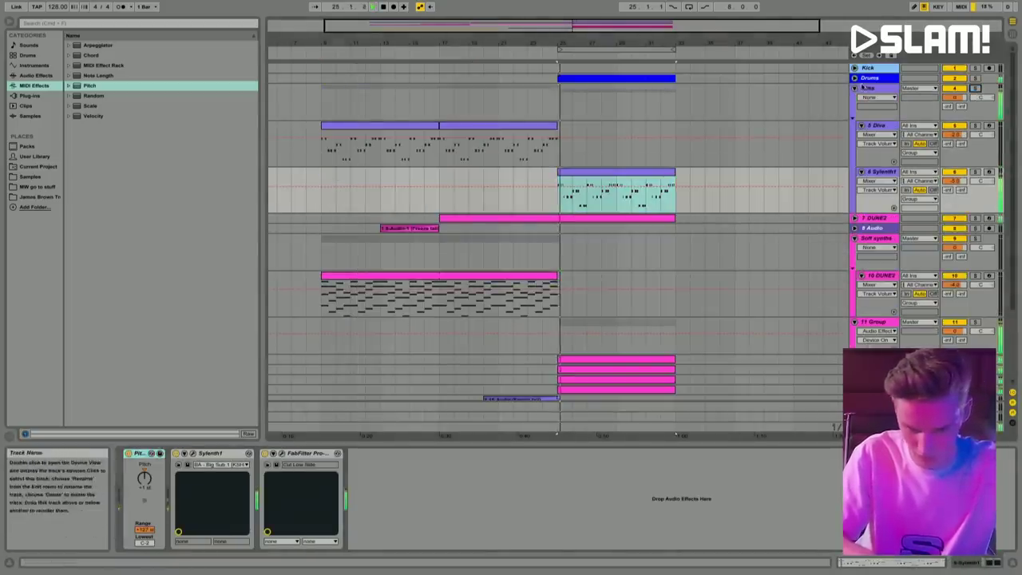
# Step: Fold the Bass, Soft synths, Vocals and 11 Group tracks
pyautogui.click(855, 87)
pyautogui.click(854, 118)
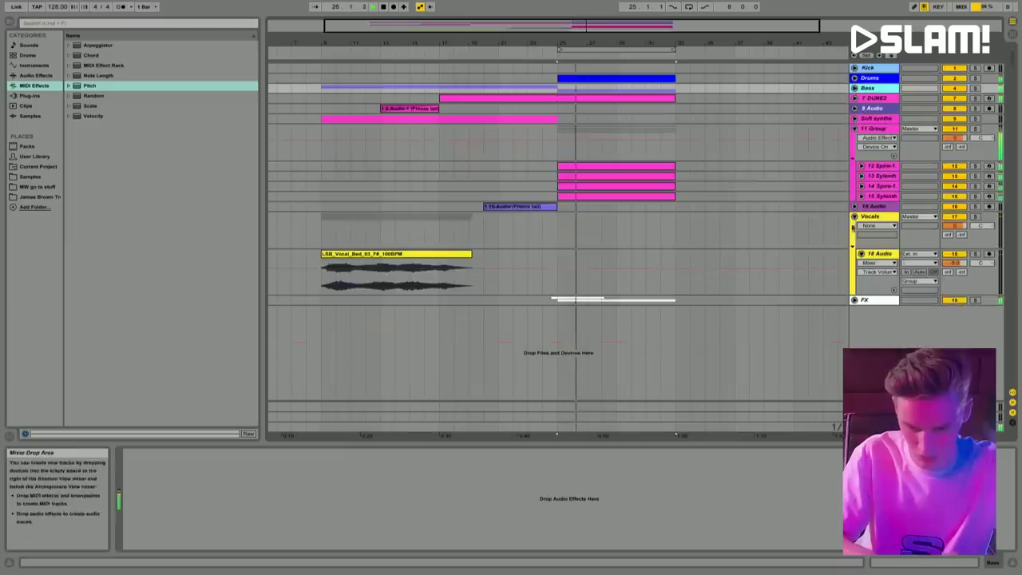
pyautogui.click(854, 216)
pyautogui.click(854, 128)
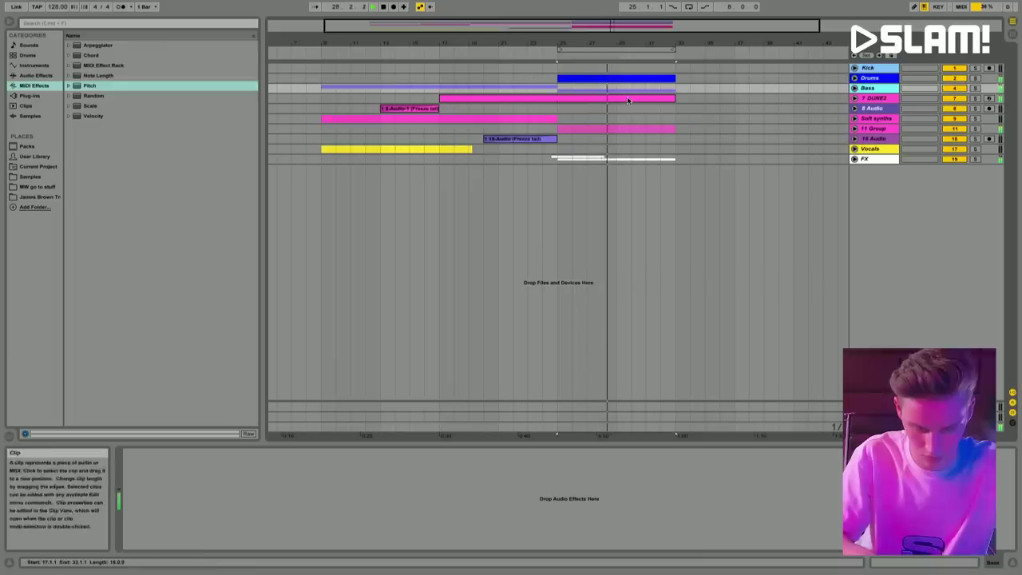
# Step: Unfold the FX group and copy the KSHMR3 Impact clip on 20 Audio from bar 25 to bar 33
pyautogui.click(854, 159)
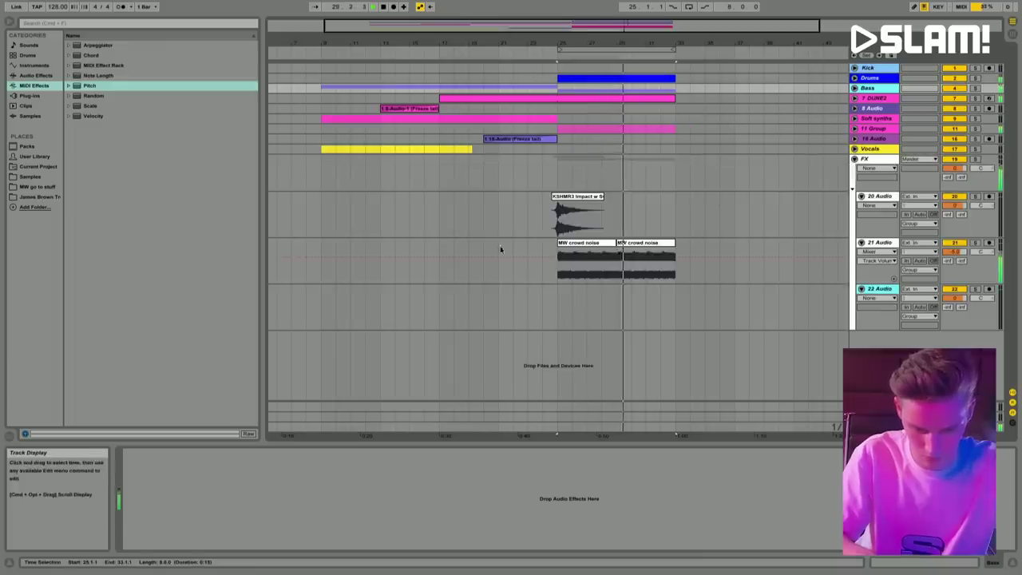
pyautogui.moveTo(546, 214); pyautogui.dragTo(614, 213)
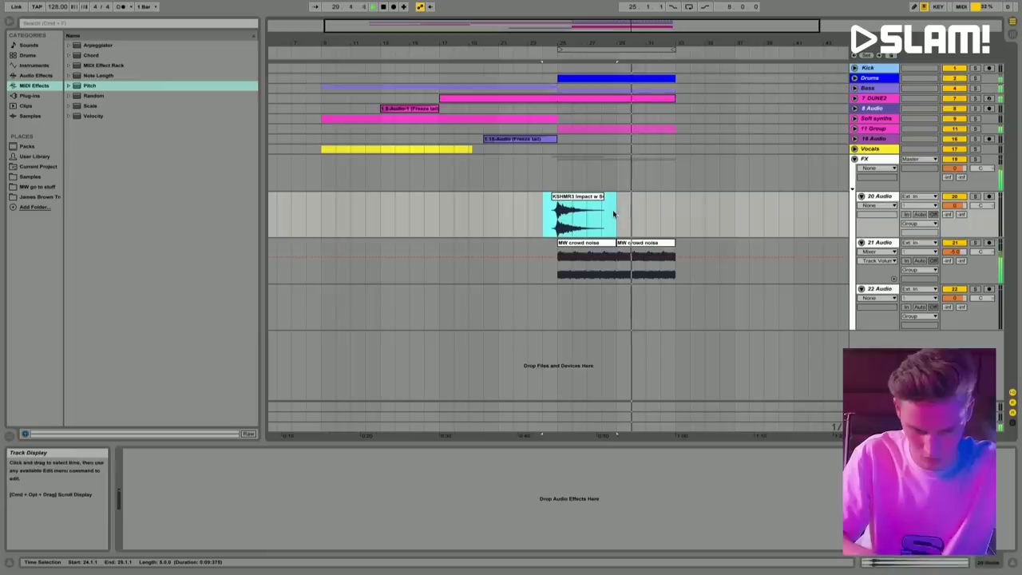
pyautogui.click(659, 211)
pyautogui.press('super+v')
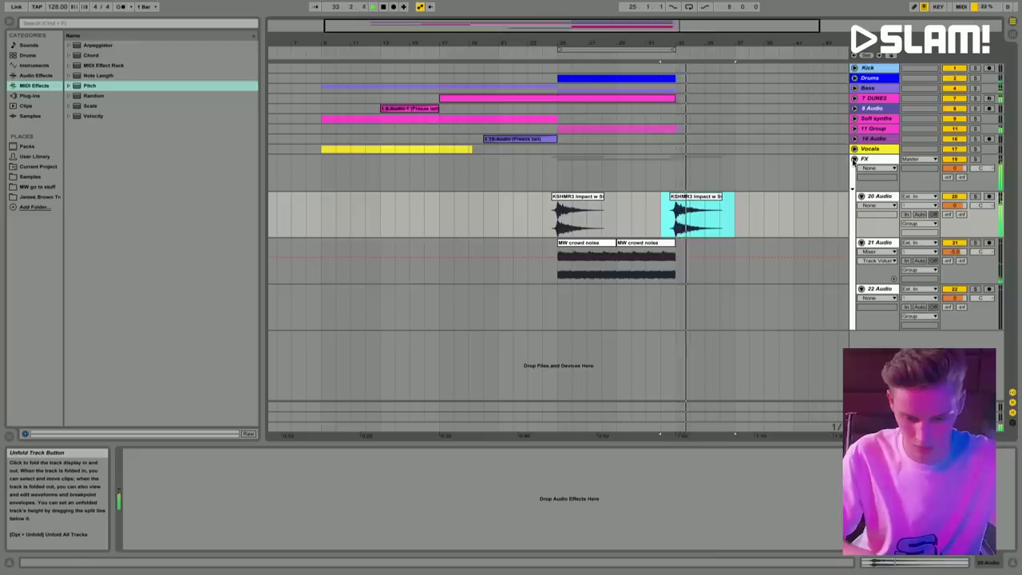
# Step: Set the volume of the 20 Audio effects track to 3.0 dB and fold the FX group
pyautogui.click(947, 206)
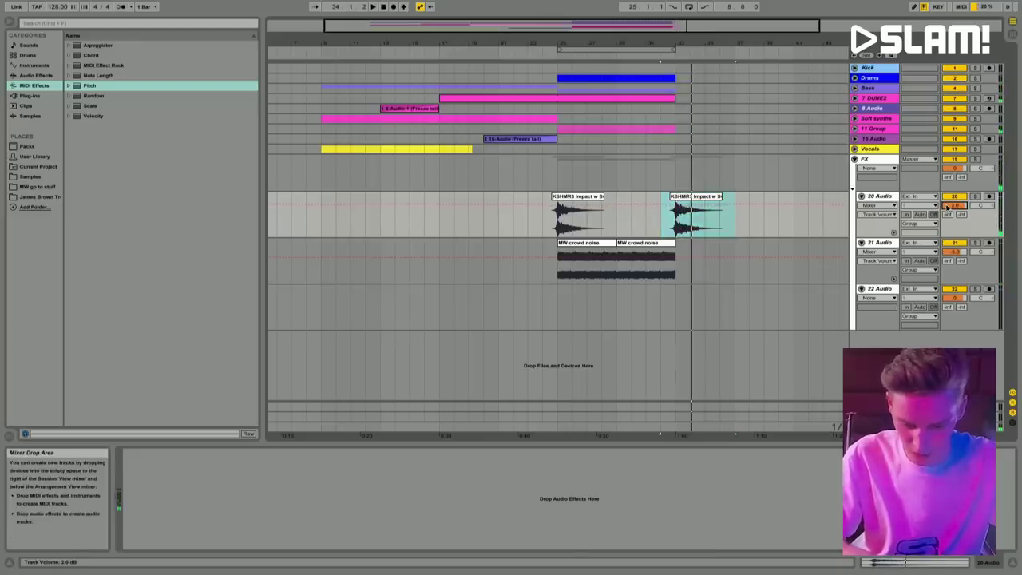
pyautogui.hscroll(5, 689, 201)
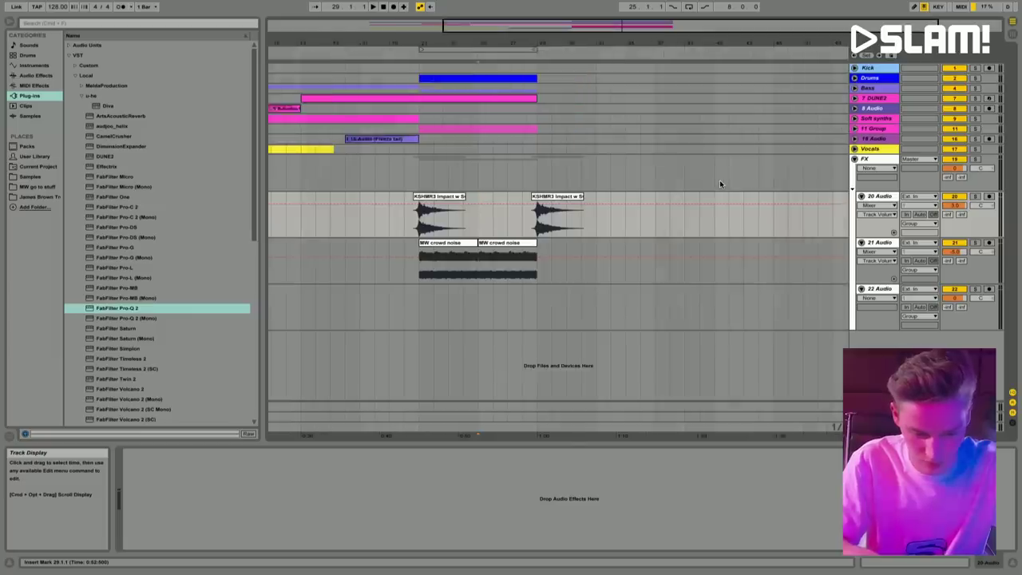
pyautogui.hscroll(-5, 719, 180)
pyautogui.click(854, 160)
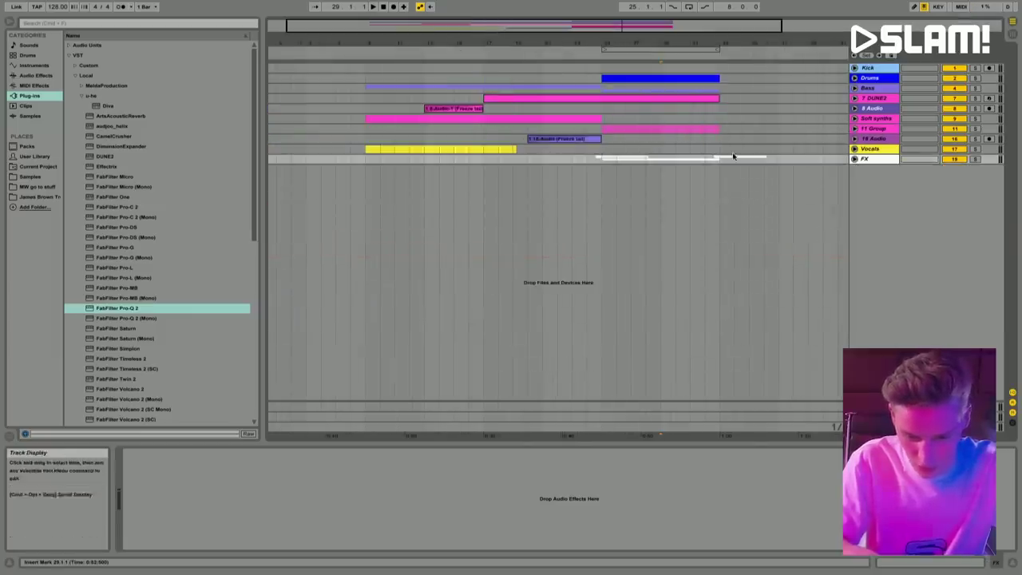
# Step: Unfold the Kick track and search the Samples folder for "kick g"
pyautogui.hscroll(7, 405, 435)
pyautogui.press('-')
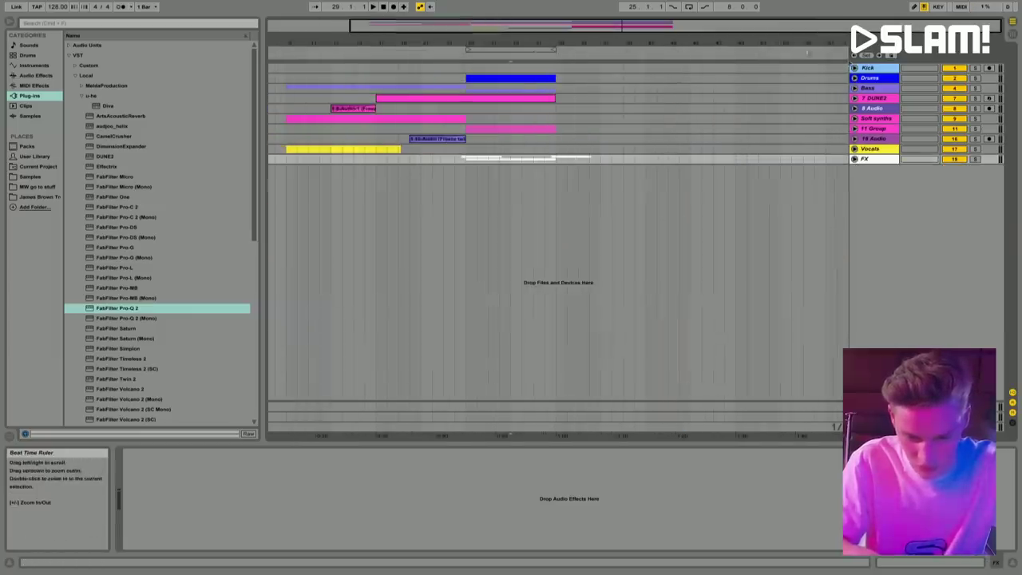
pyautogui.click(854, 68)
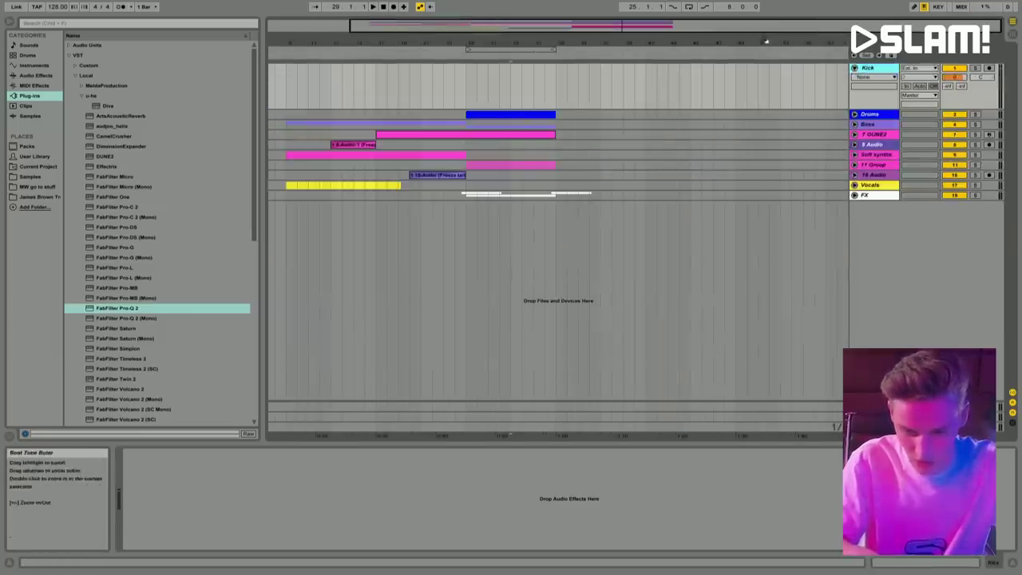
pyautogui.moveTo(768, 40); pyautogui.dragTo(578, 76)
pyautogui.click(30, 176)
pyautogui.click(85, 24)
pyautogui.write('kick g')
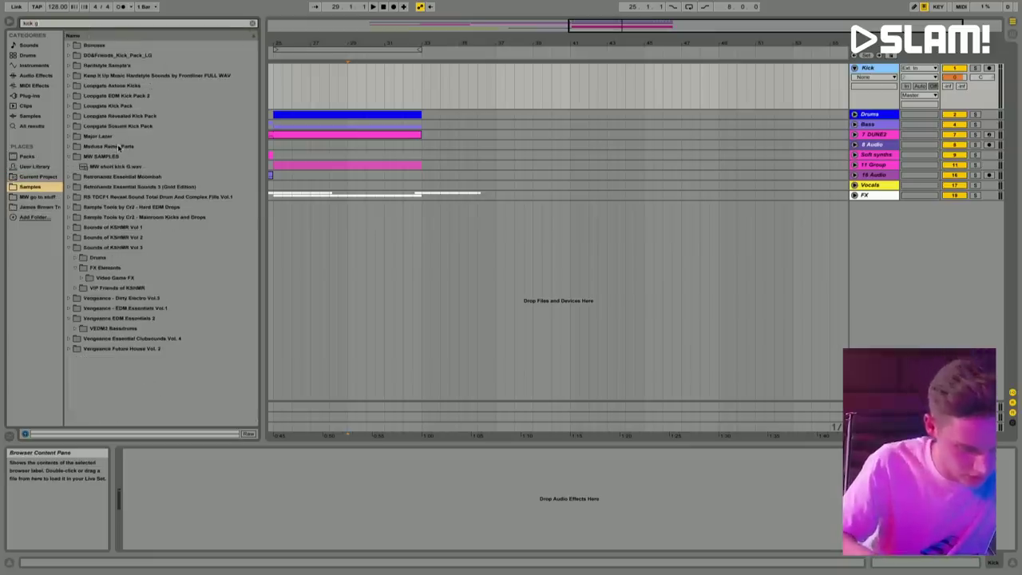
# Step: Place the KSHMR3 Big Kick 23 (G) sample from Sounds of KSHMR Vol 3 on the Kick track at bar 41
pyautogui.click(78, 247)
pyautogui.click(83, 257)
pyautogui.click(88, 268)
pyautogui.click(109, 278)
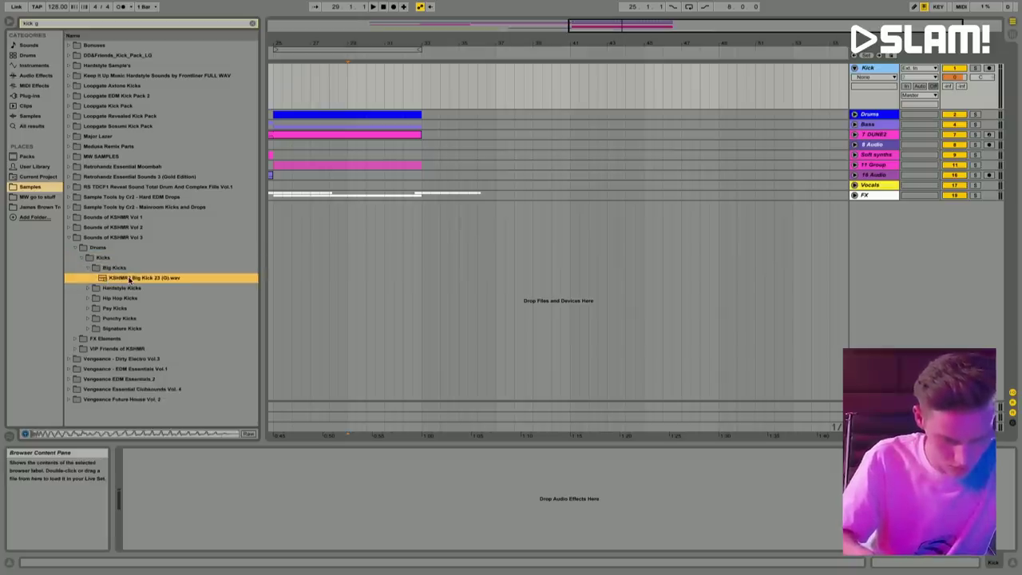
pyautogui.click(570, 84)
pyautogui.press('Return')
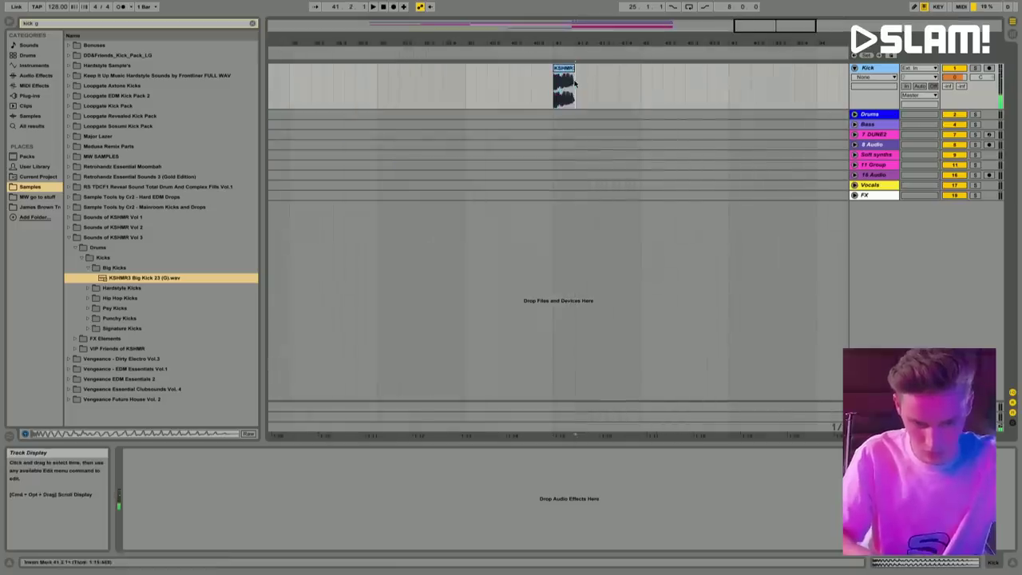
pyautogui.press('super+z')
pyautogui.press('super+z')
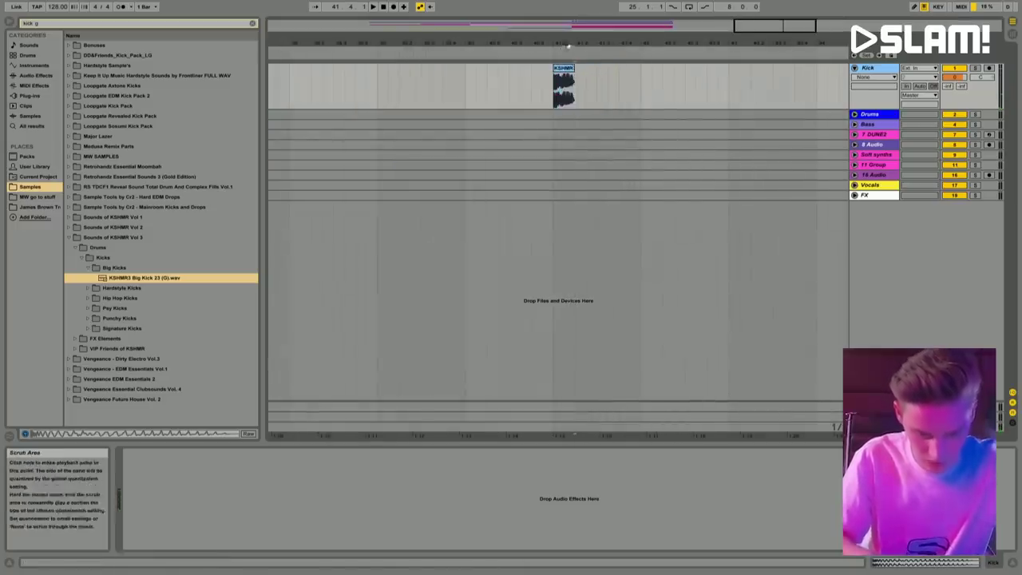
pyautogui.press('+')
pyautogui.click(513, 70)
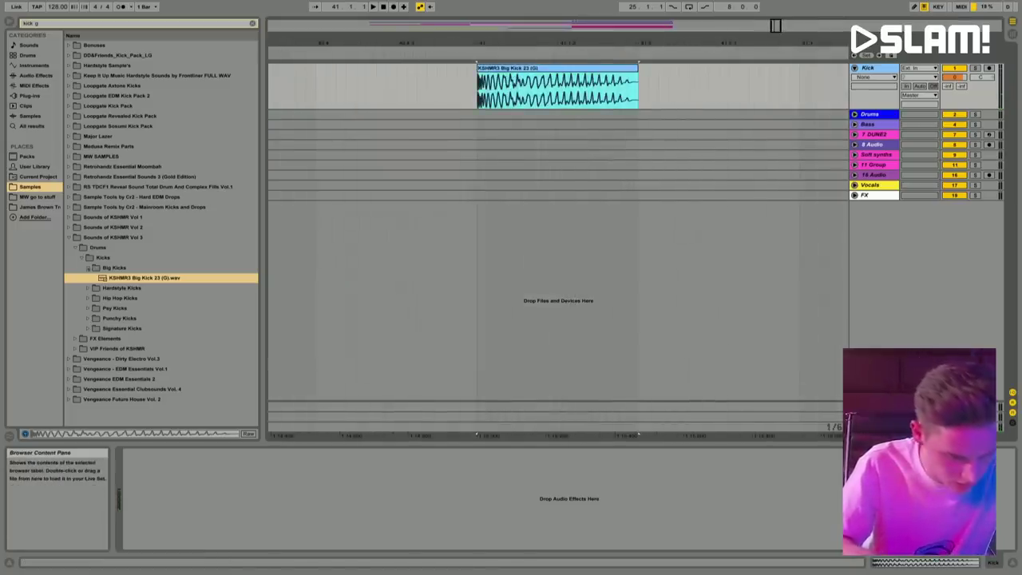
# Step: Place the KSHMR3 Punchy Kick 33 (G) sample over the start of the Big Kick clip at bar 41
pyautogui.click(89, 328)
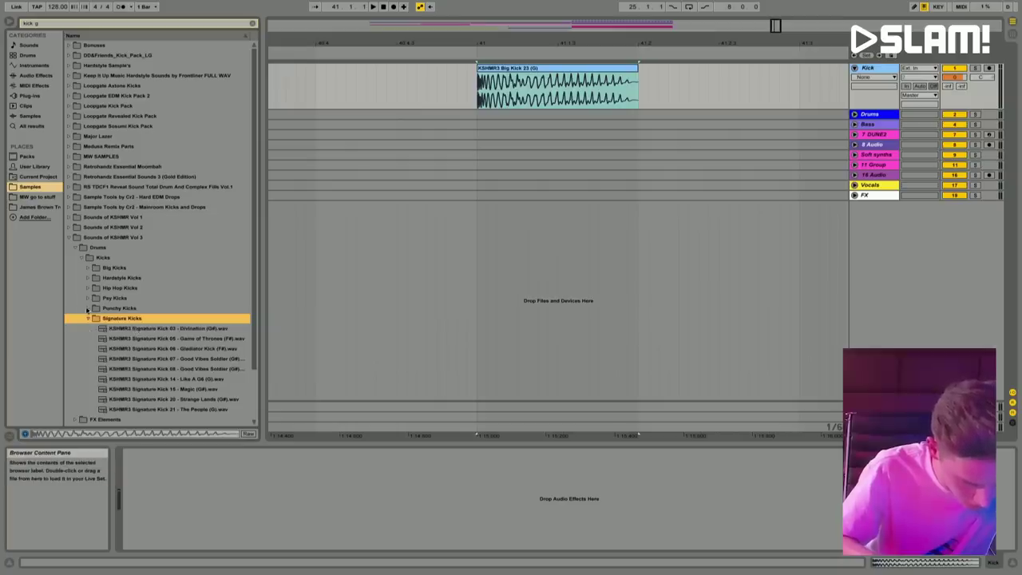
pyautogui.click(88, 309)
pyautogui.click(150, 320)
pyautogui.moveTo(150, 322); pyautogui.dragTo(481, 87)
pyautogui.moveTo(554, 41); pyautogui.dragTo(601, 49)
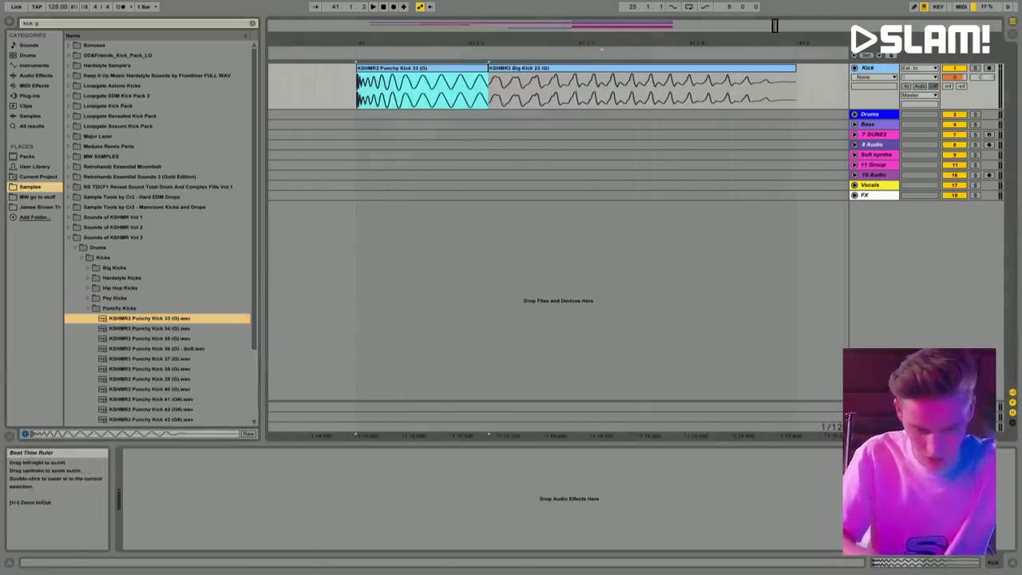
# Step: Show the Kick track's fades and crossfade the Punchy Kick clip into the Big Kick clip
pyautogui.click(874, 77)
pyautogui.click(874, 88)
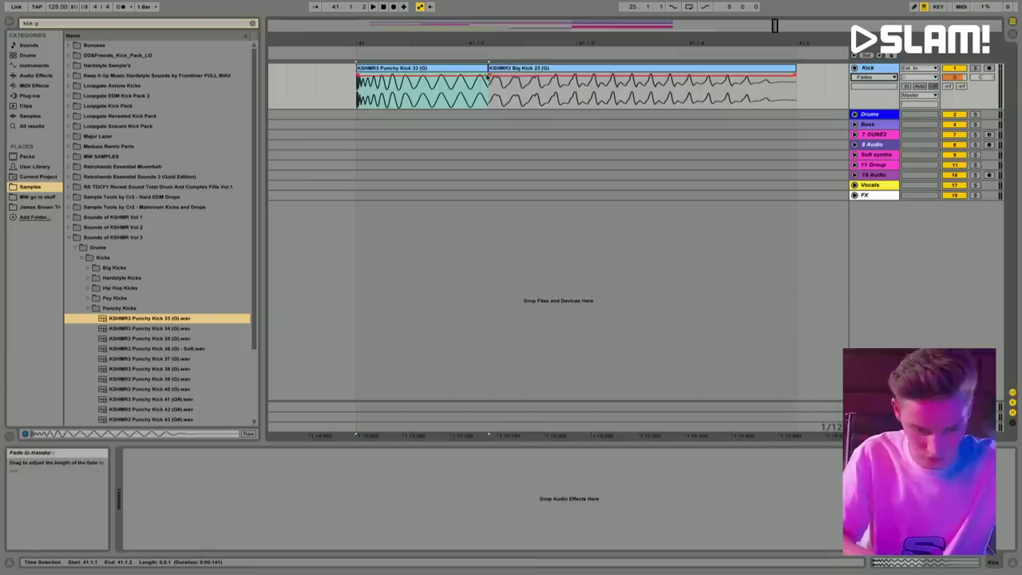
pyautogui.moveTo(488, 80); pyautogui.dragTo(571, 79)
# Step: Loop both kick clips, shorten the crossfade between them and fade out the end of the Big Kick clip
pyautogui.click(558, 88)
pyautogui.keyDown('shift'); pyautogui.click(619, 88); pyautogui.keyUp('shift')
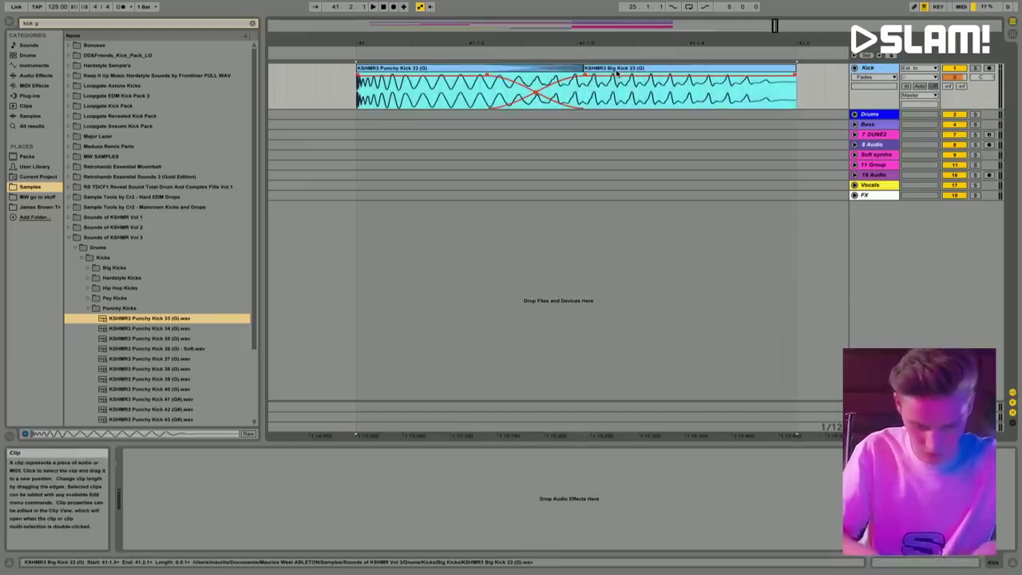
pyautogui.press('space')
pyautogui.click(546, 80)
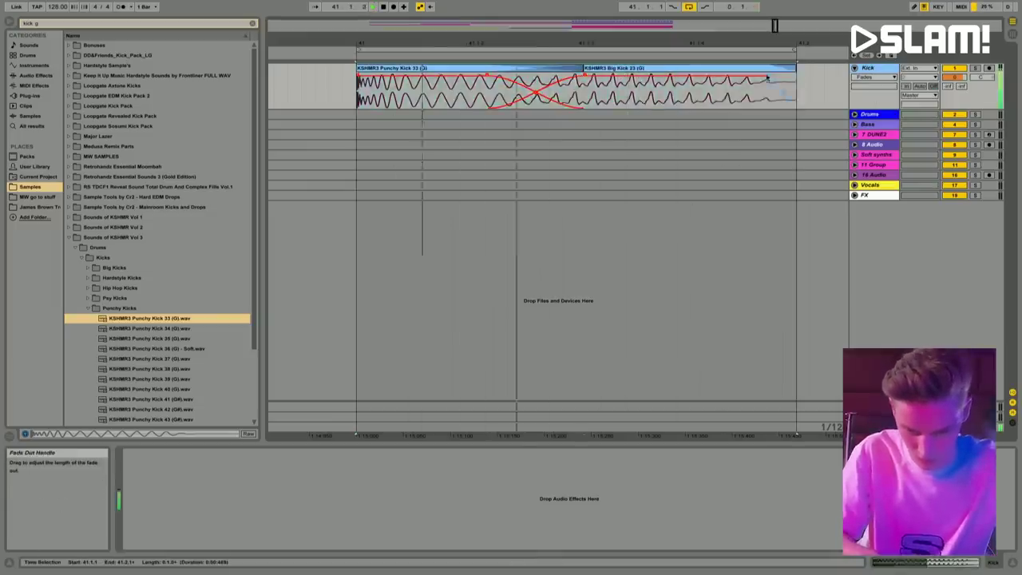
pyautogui.moveTo(567, 78); pyautogui.dragTo(487, 79)
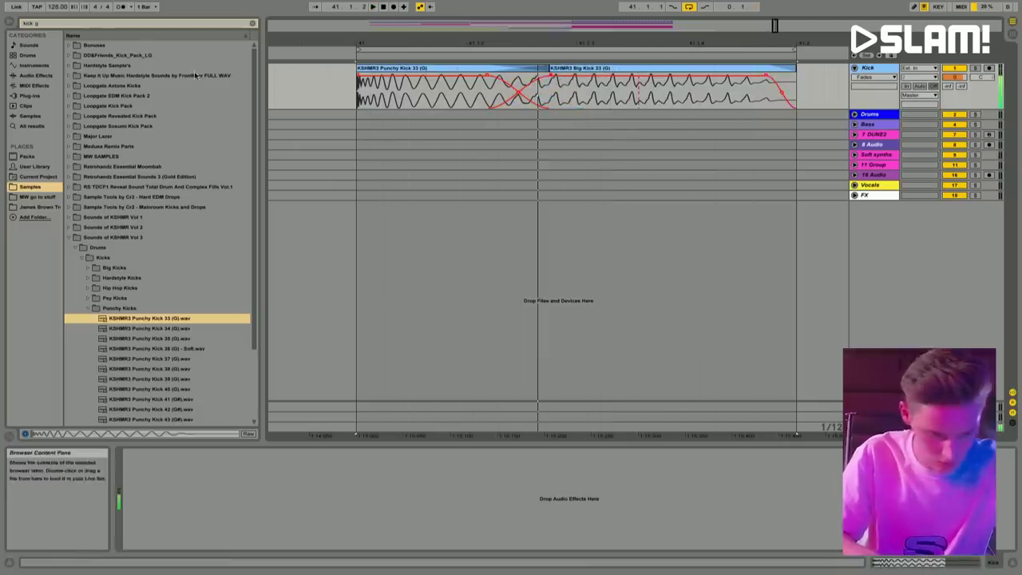
# Step: Search the plug-ins for "rbass", add RBass Mono to the Kick track and close its window
pyautogui.click(48, 96)
pyautogui.click(254, 23)
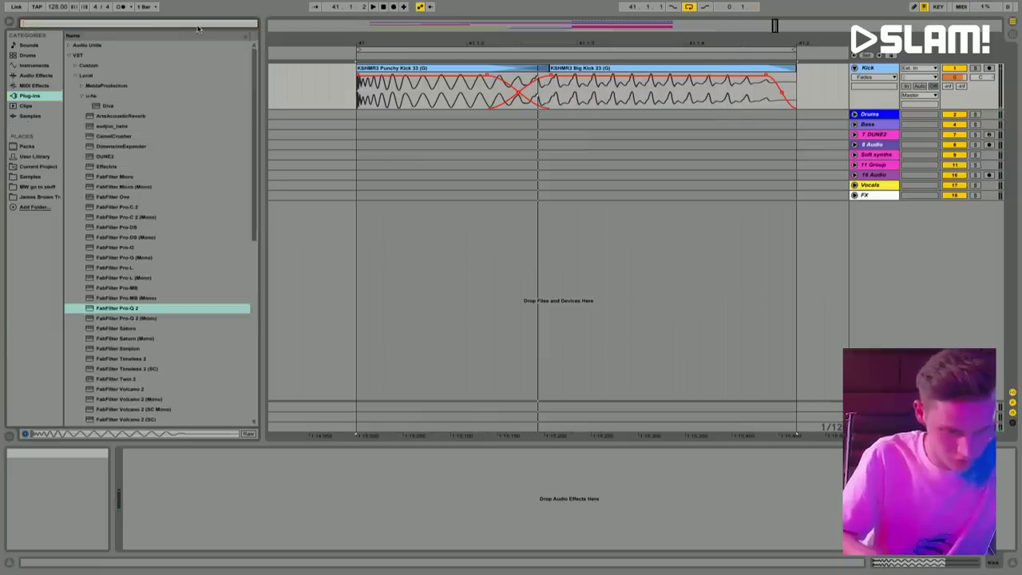
pyautogui.write('rbass')
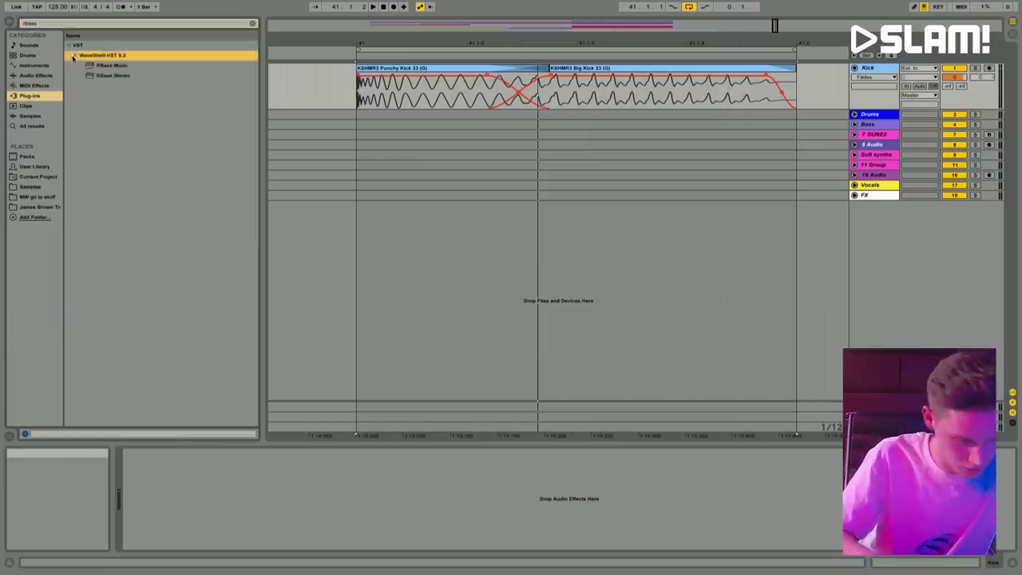
pyautogui.click(110, 67)
pyautogui.press('Return')
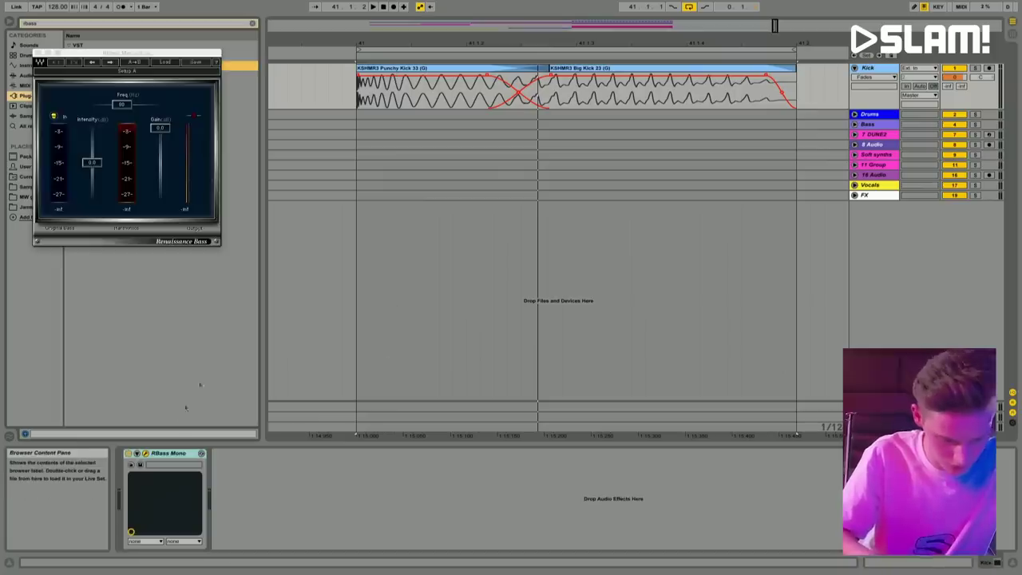
pyautogui.click(39, 55)
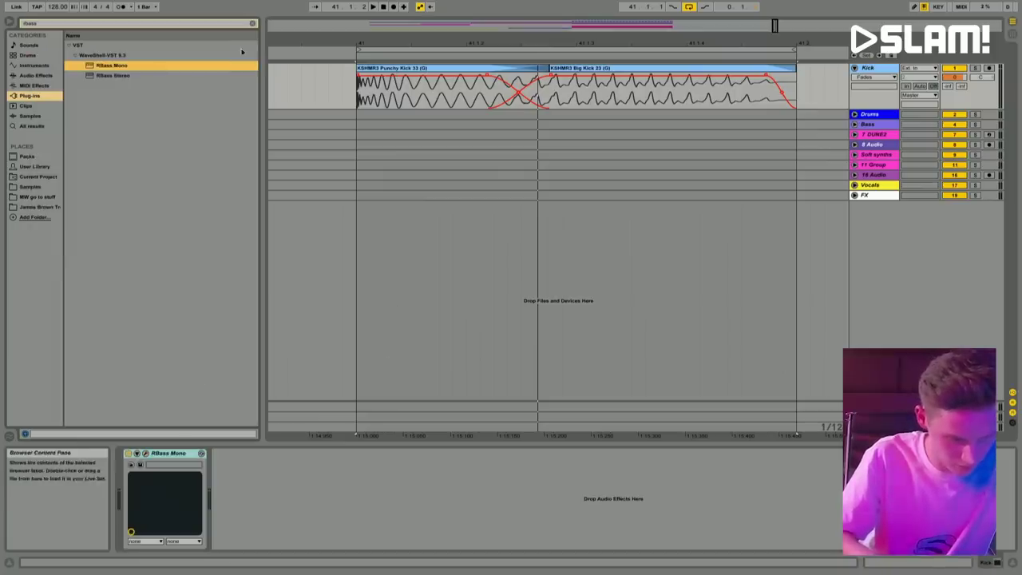
# Step: Clear the plug-in search and add FabFilter Pro-Q 2 after RBass Mono on the Kick track
pyautogui.click(253, 23)
pyautogui.scroll(-5, 155, 207)
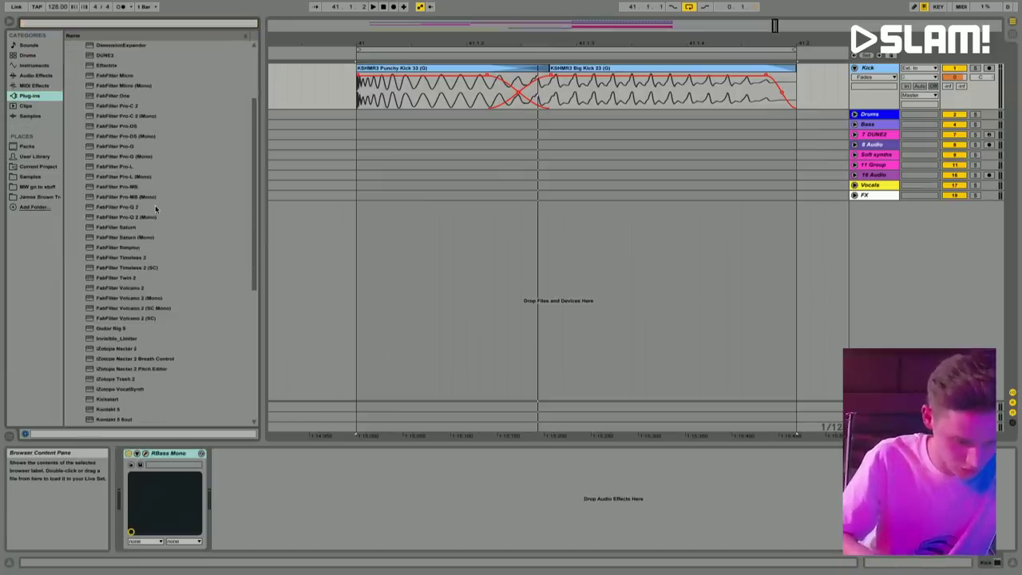
pyautogui.click(131, 209)
pyautogui.moveTo(300, 475); pyautogui.dragTo(303, 474)
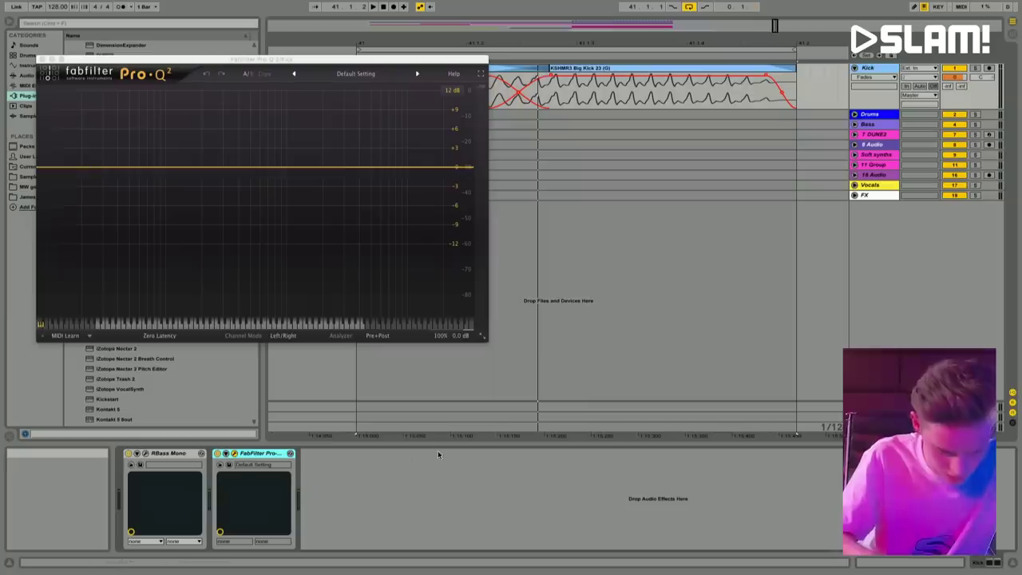
# Step: Use a Pro-Q 2 band to find G's frequency, set RBass Mono's frequency to 49 Hz and lower its intensity while the kick plays
pyautogui.click(128, 328)
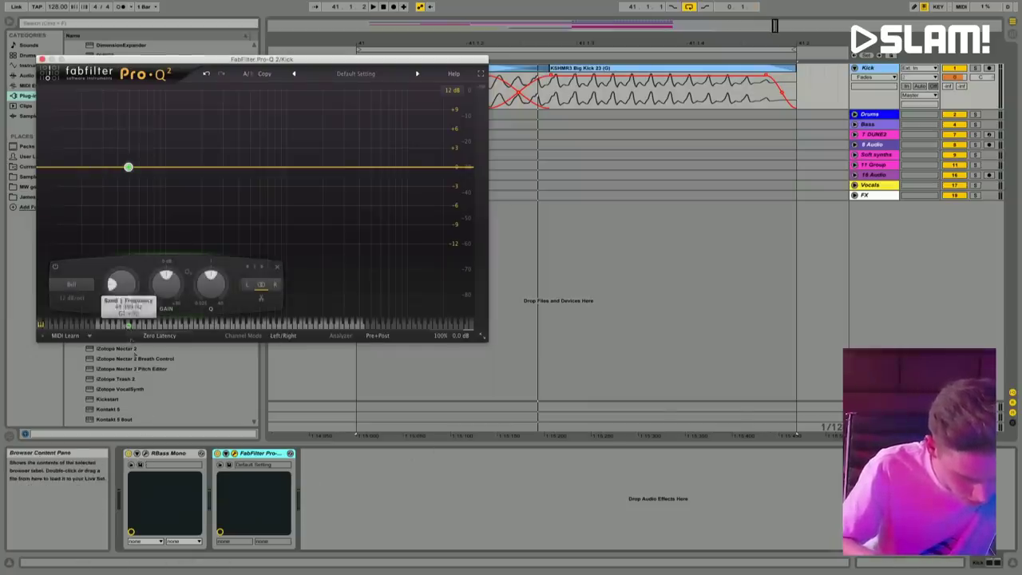
pyautogui.click(145, 453)
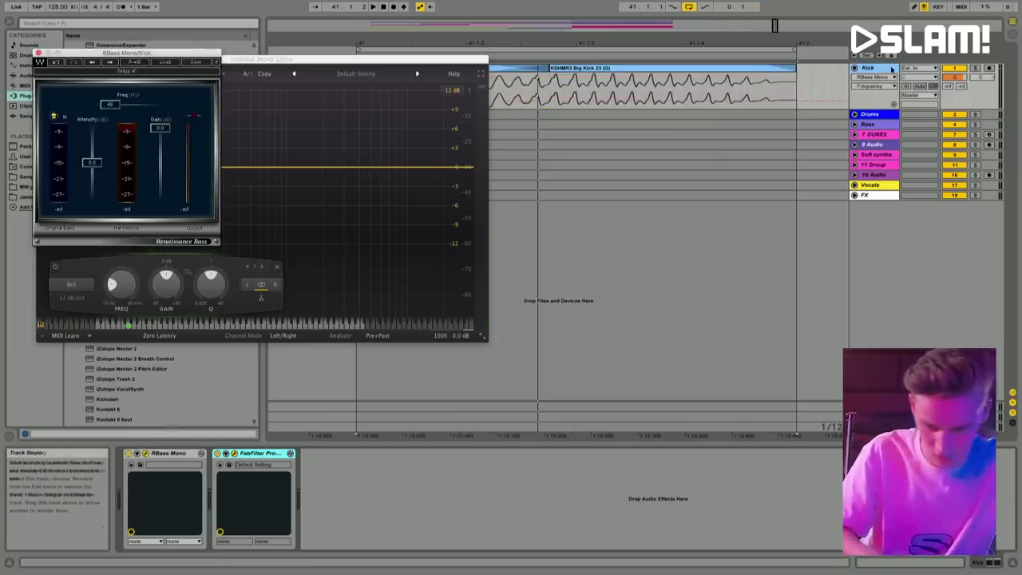
pyautogui.press('space')
pyautogui.moveTo(92, 163); pyautogui.dragTo(97, 179)
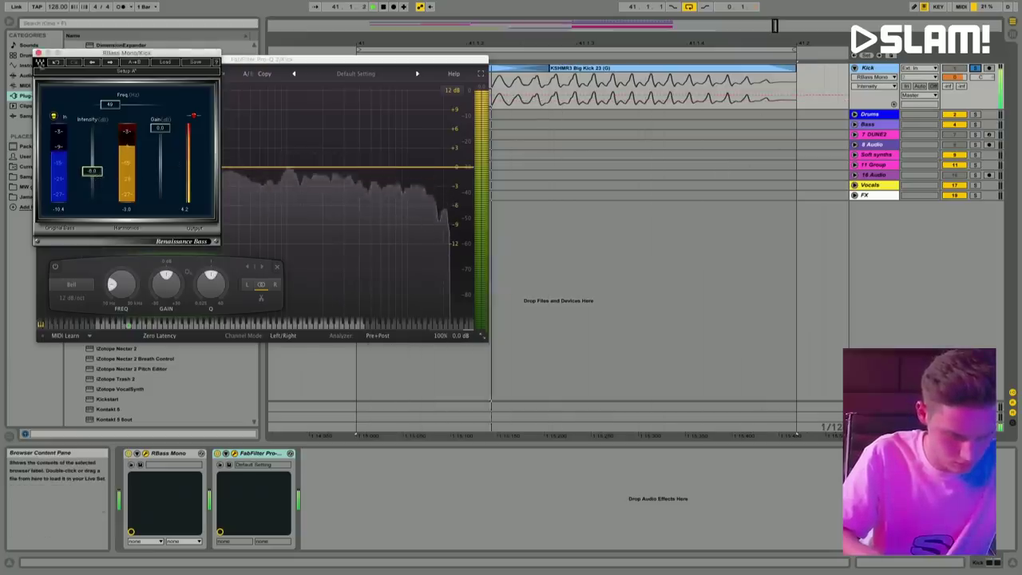
pyautogui.click(37, 53)
pyautogui.click(39, 60)
pyautogui.press('space')
# Step: Add the Compressor preset Gentle Squeeze to the end of the Kick track's effects and delete FabFilter Pro-Q 2
pyautogui.moveTo(562, 46); pyautogui.dragTo(557, 26)
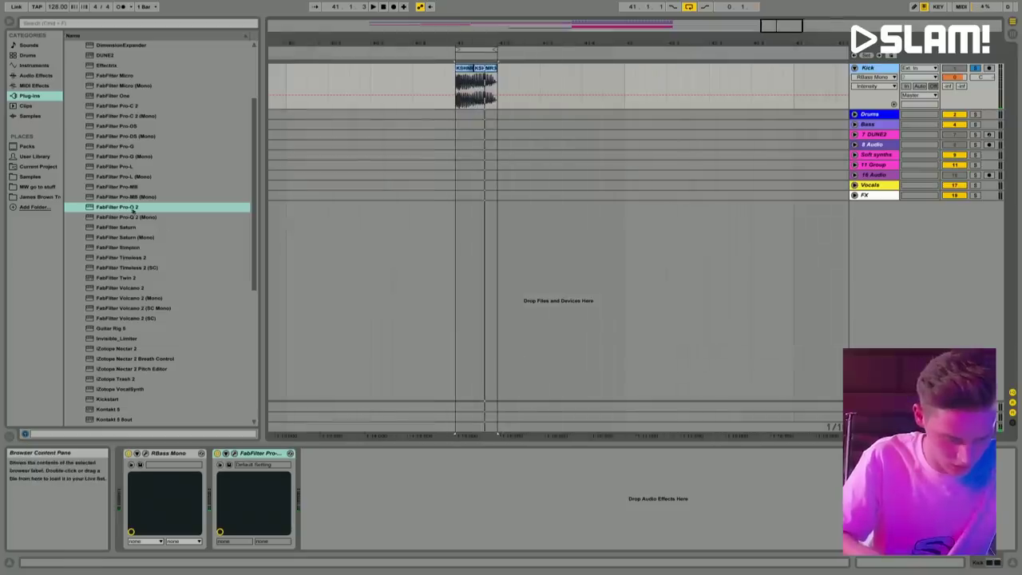
pyautogui.scroll(5, 133, 210)
pyautogui.click(35, 75)
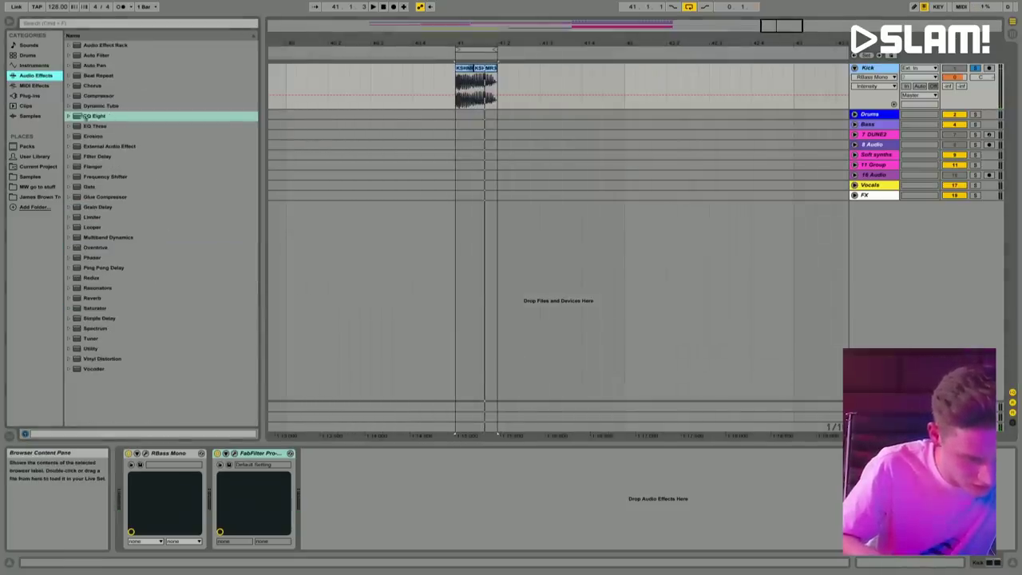
pyautogui.click(67, 96)
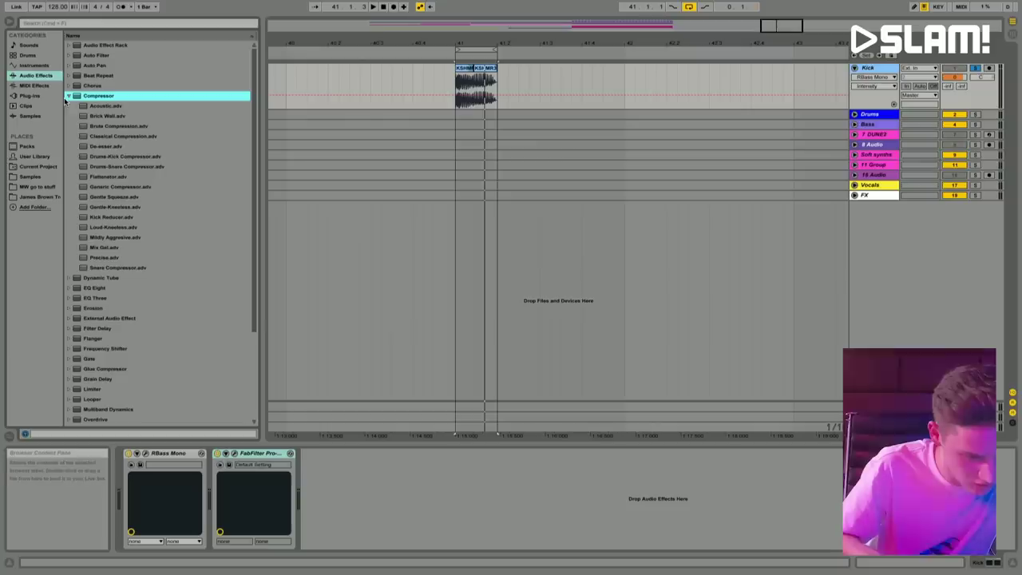
pyautogui.click(125, 198)
pyautogui.moveTo(413, 469); pyautogui.dragTo(413, 469)
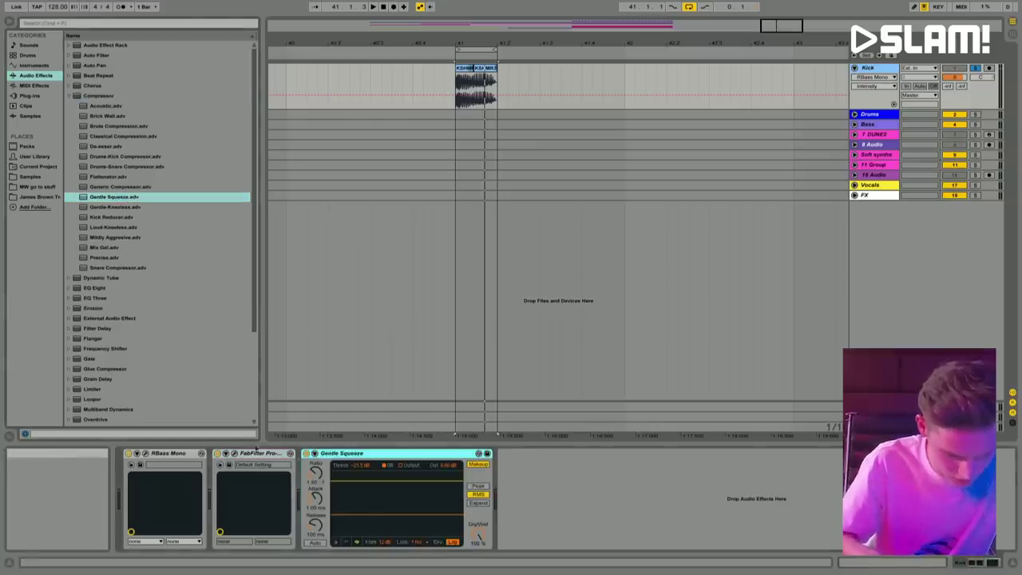
pyautogui.press('Delete')
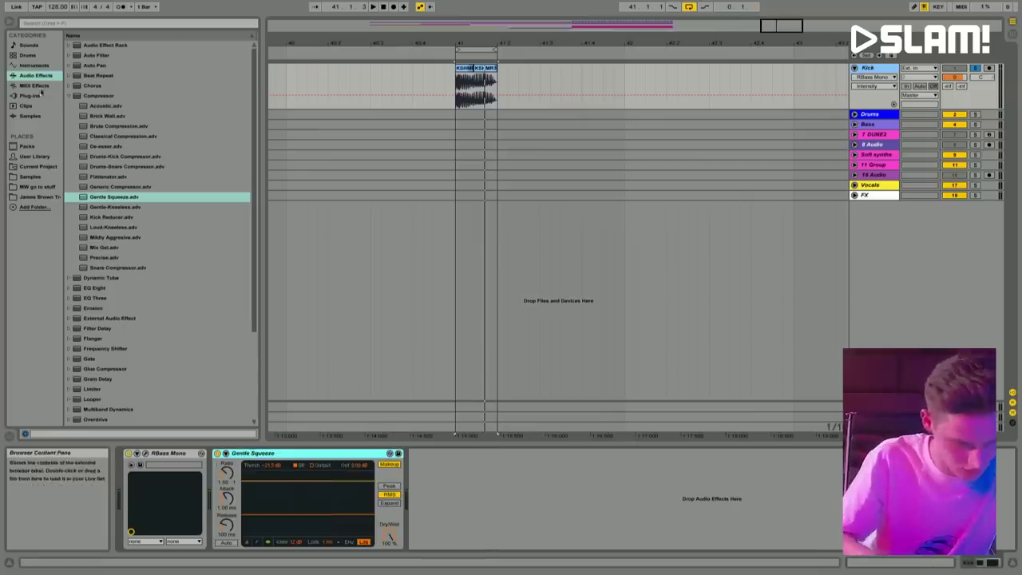
# Step: Add FabFilter Pro-Q 2 after the compressor, load the Cut Low Side preset and set its band frequency to 30000 Hz
pyautogui.click(38, 95)
pyautogui.moveTo(127, 311); pyautogui.dragTo(477, 497)
pyautogui.click(369, 80)
pyautogui.moveTo(380, 85)
pyautogui.click(424, 97)
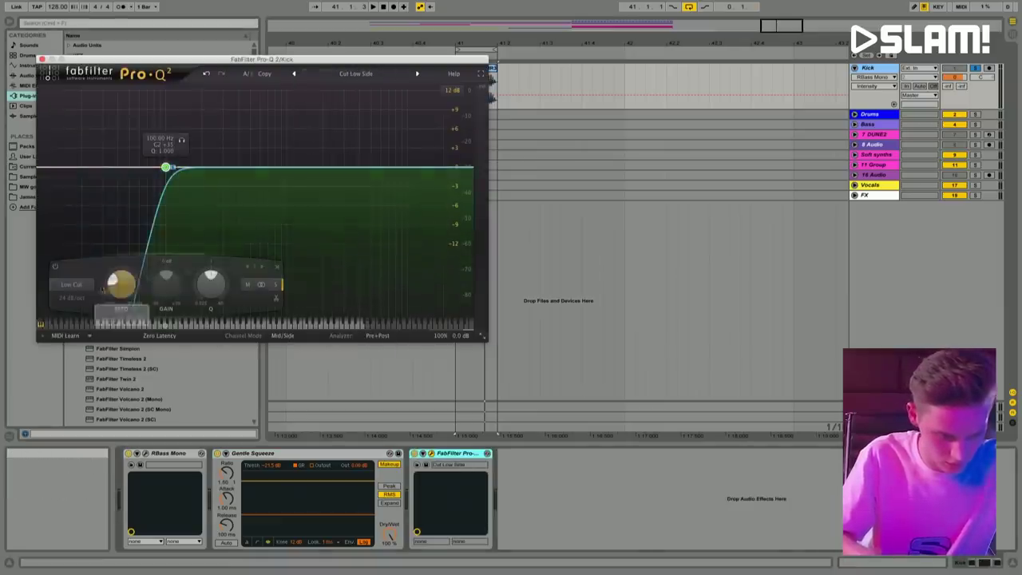
pyautogui.moveTo(120, 284); pyautogui.dragTo(126, 291)
pyautogui.press('space')
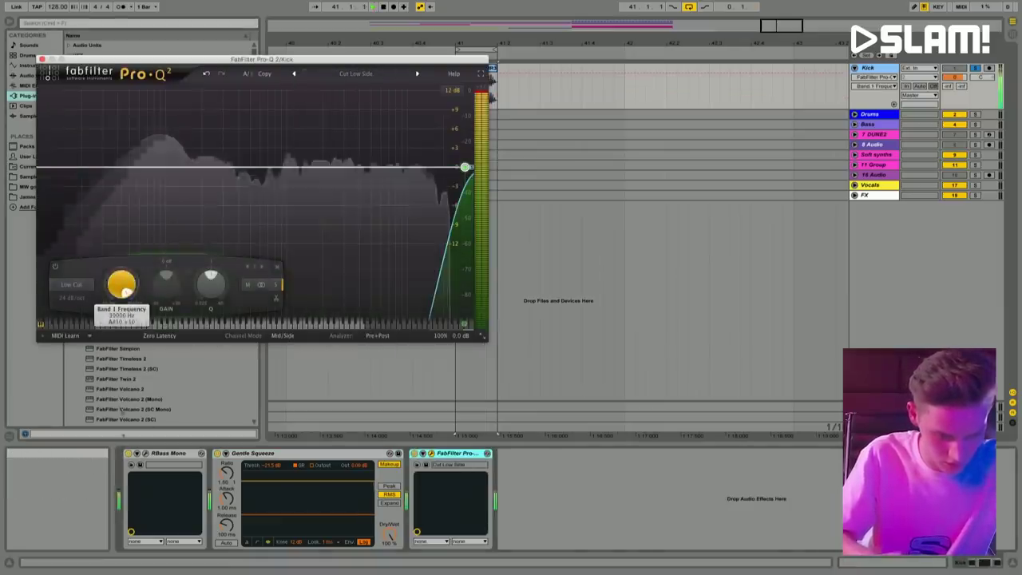
pyautogui.click(42, 59)
# Step: Duplicate the one-beat kick repeatedly on the Kick track to fill bars 41 to 49
pyautogui.moveTo(476, 46)
pyautogui.mouseDown()
pyautogui.moveTo(463, 24)
pyautogui.moveTo(459, 40)
pyautogui.mouseUp()
pyautogui.click(462, 96)
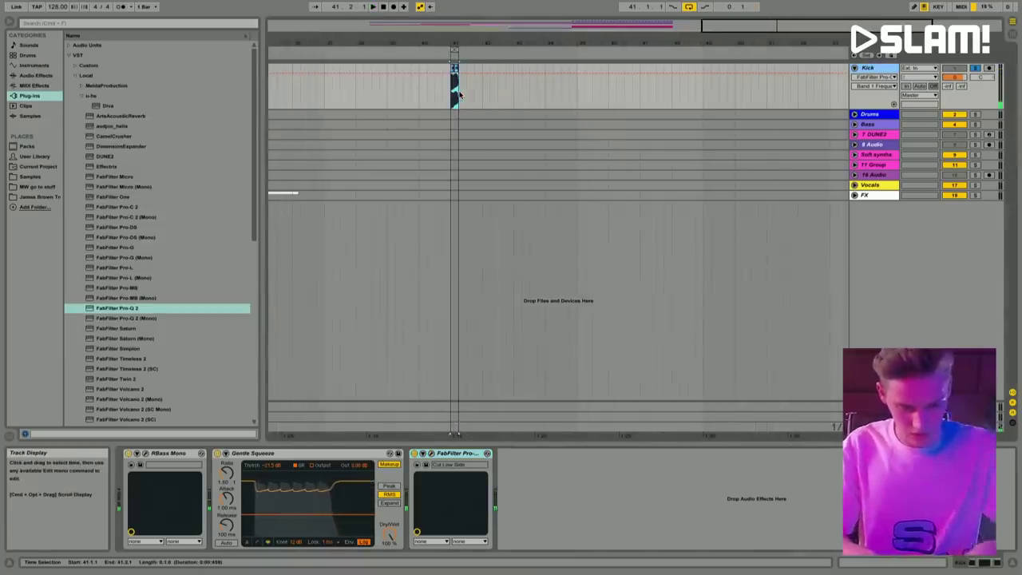
pyautogui.press('super+d')
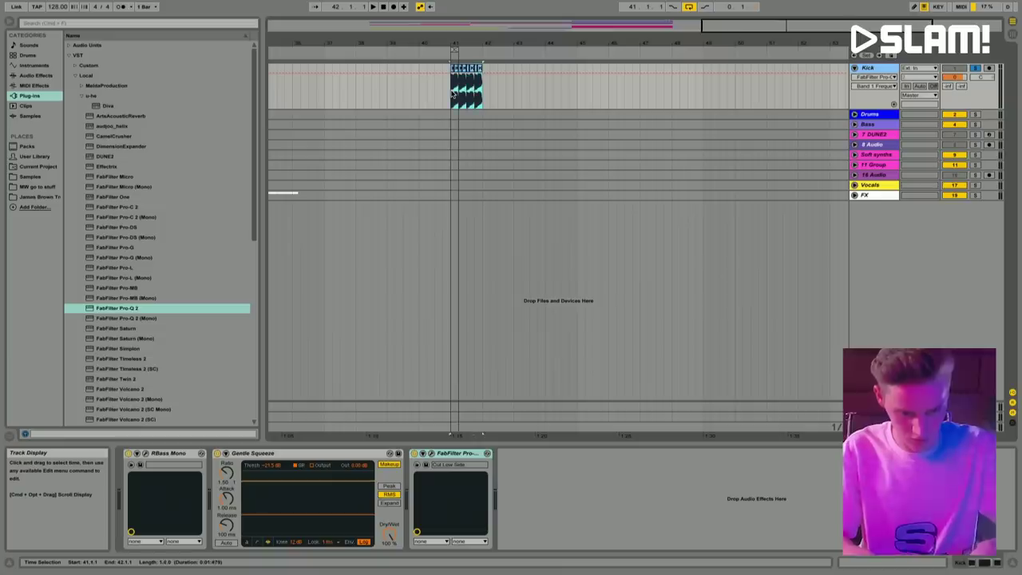
pyautogui.press('super+d')
pyautogui.press('super+d')
pyautogui.press('super+d')
pyautogui.press('super+d')
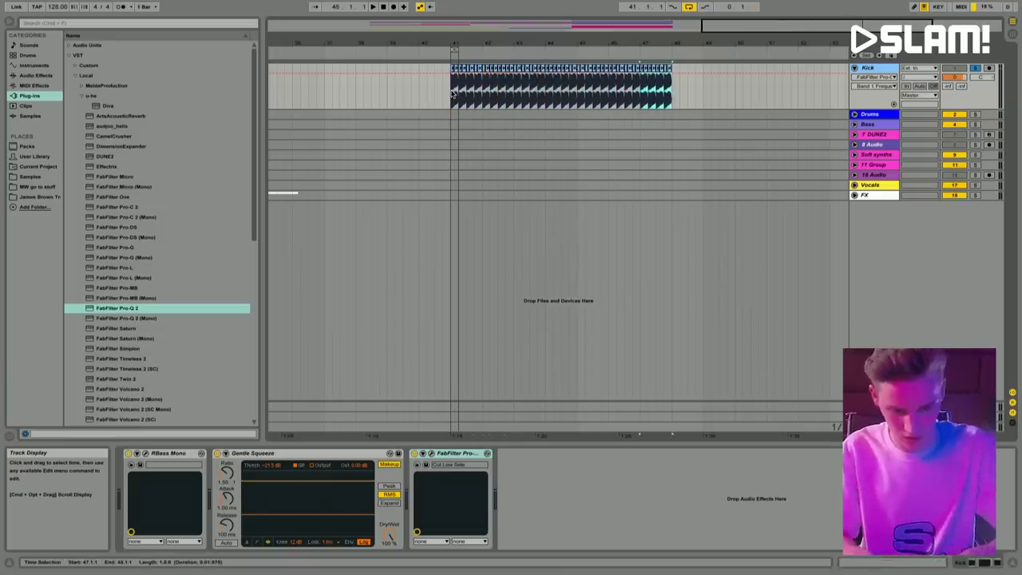
pyautogui.press('super+d')
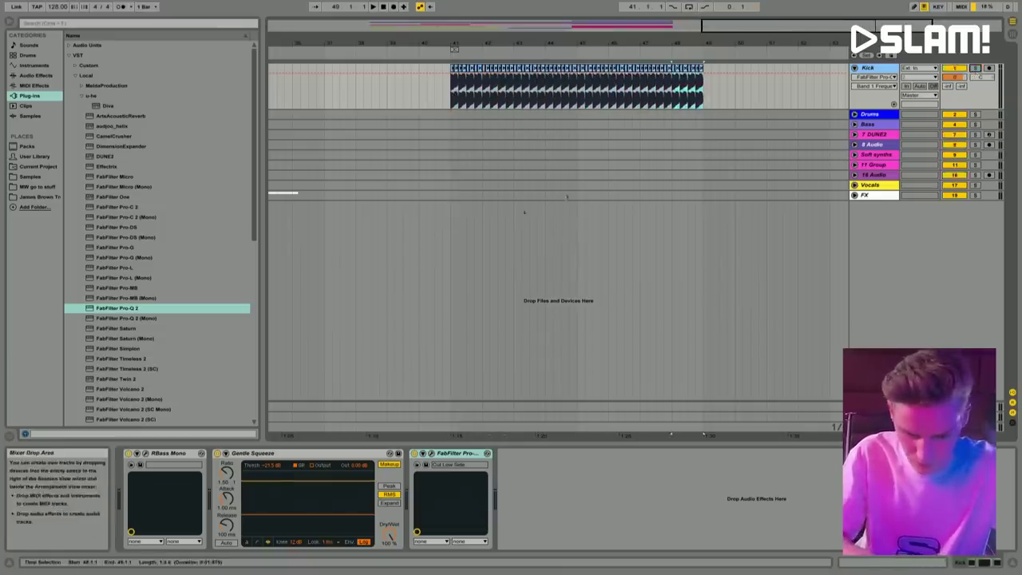
# Step: Load Bleep lead.als from the MW go to stuff folder as new tracks below FX and arm its Spire track
pyautogui.hscroll(-5, 504, 217)
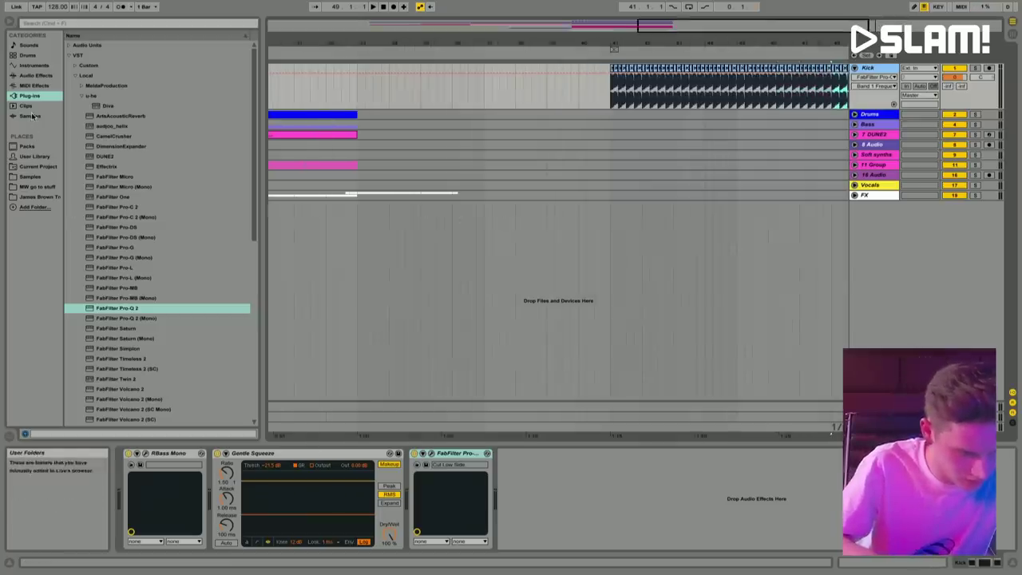
pyautogui.click(69, 56)
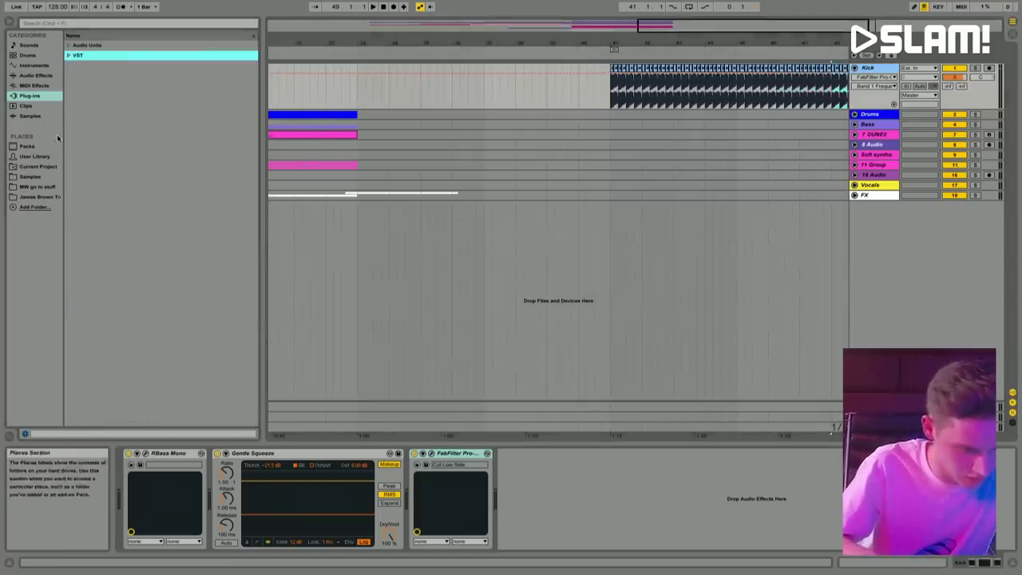
pyautogui.click(29, 187)
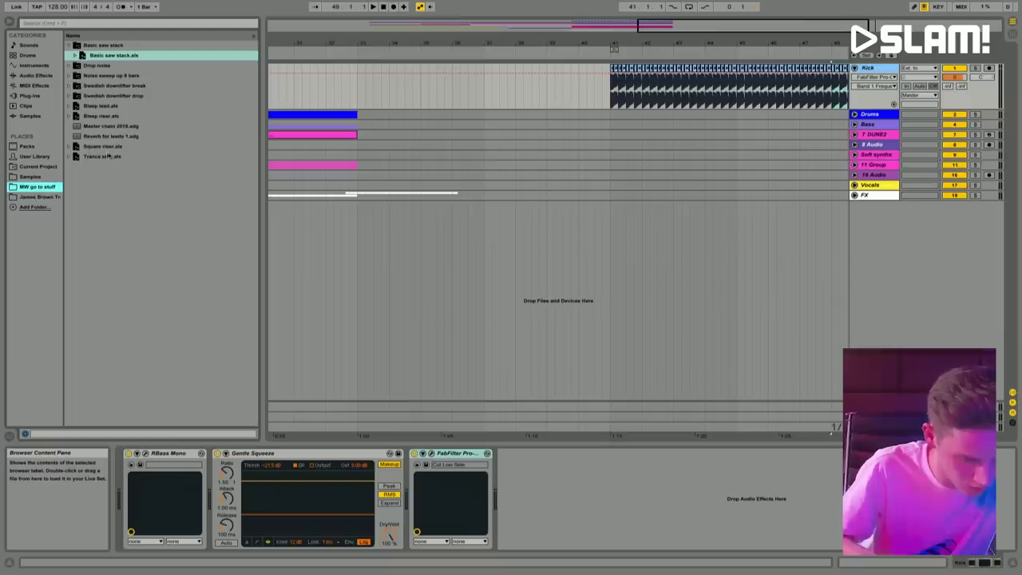
pyautogui.click(91, 109)
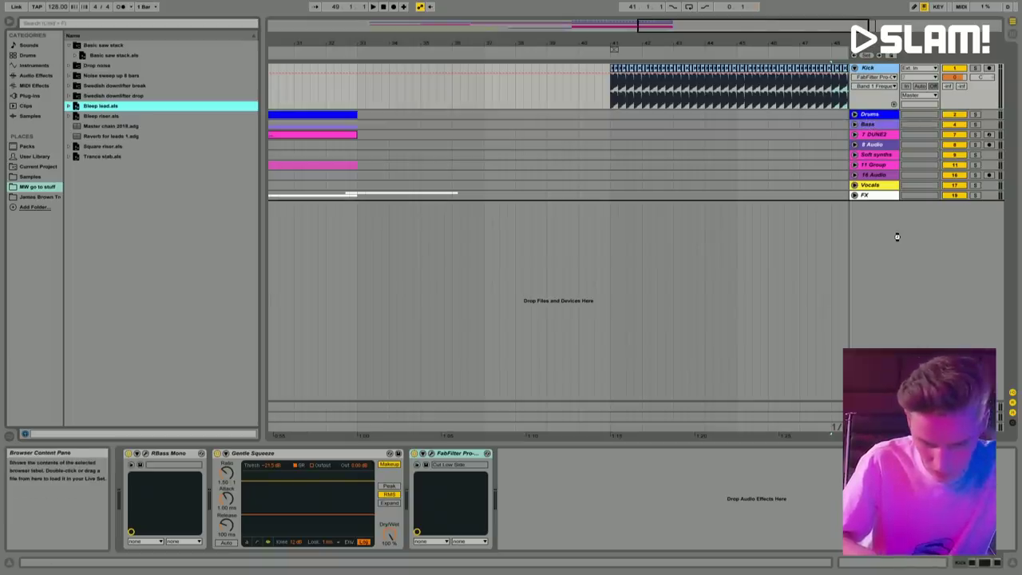
pyautogui.moveTo(898, 237); pyautogui.dragTo(897, 237)
pyautogui.moveTo(658, 54); pyautogui.dragTo(657, 49)
pyautogui.click(988, 244)
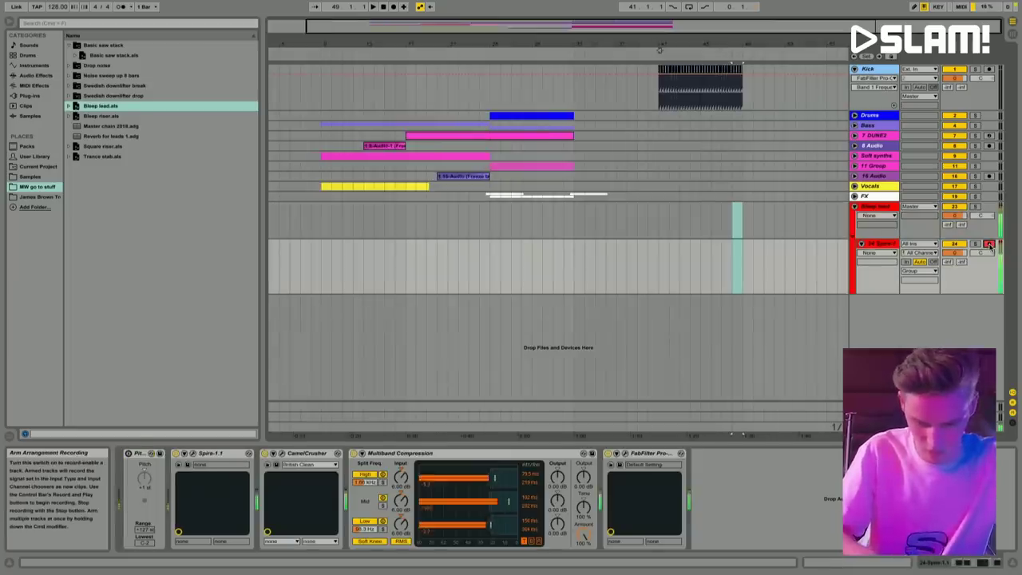
# Step: Copy the melody clip from the 7 DUNE2 track onto the bleep lead's Spire track at bar 41
pyautogui.click(854, 156)
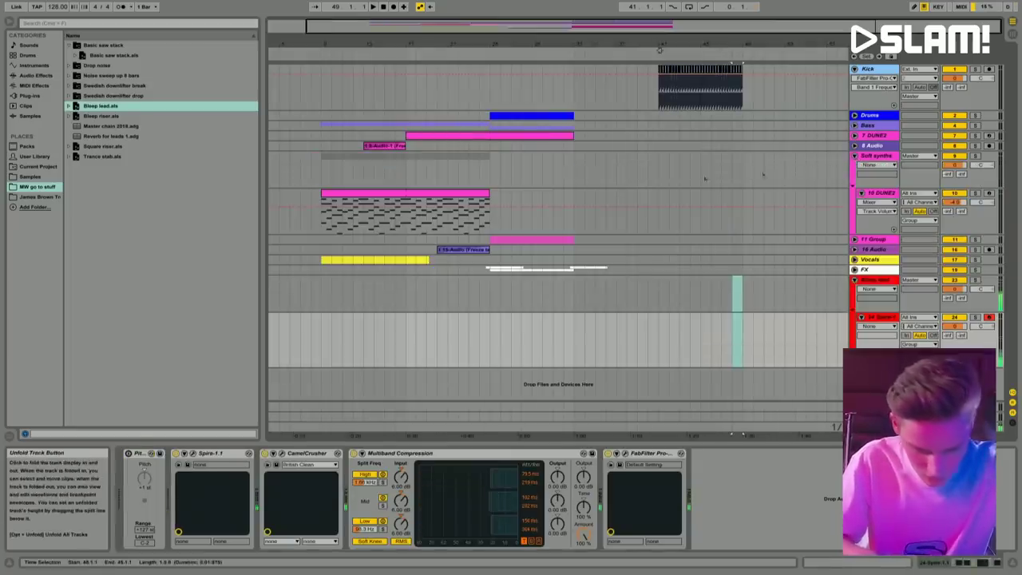
pyautogui.click(855, 135)
pyautogui.click(874, 135)
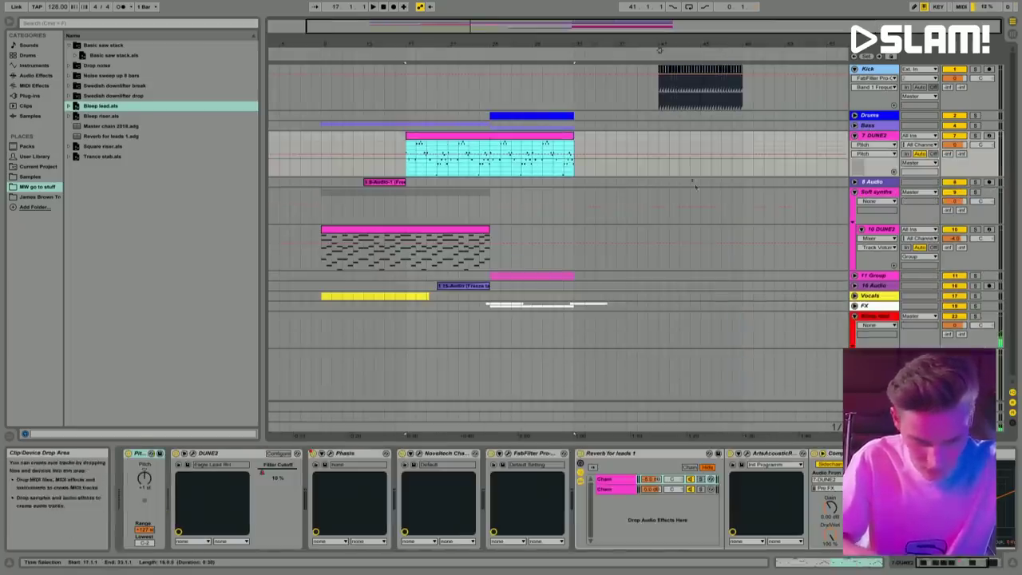
pyautogui.click(668, 369)
pyautogui.press('super+v')
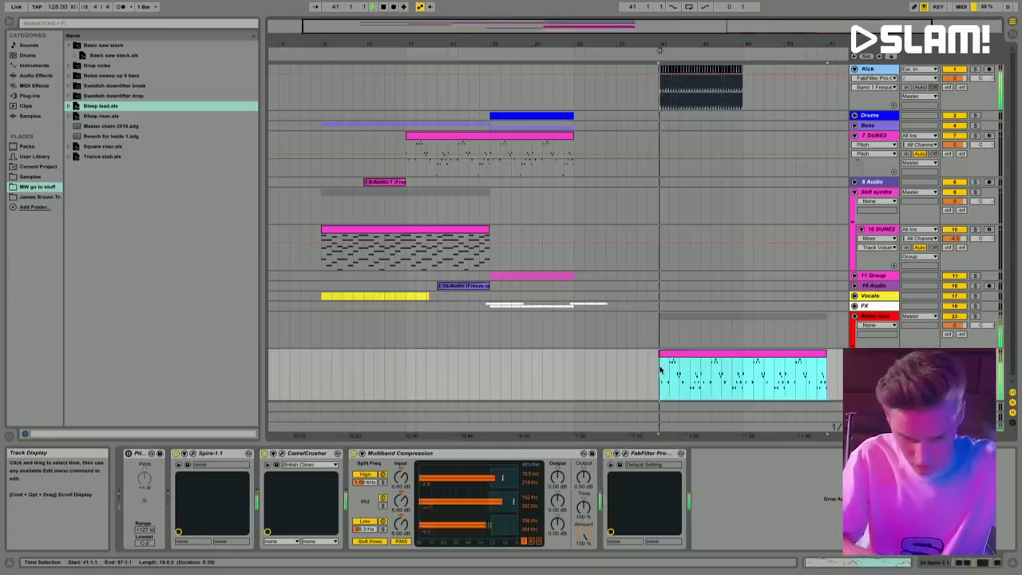
# Step: Check the notes of the pasted melody clip on the Spire track and recolour the clip red
pyautogui.press('+')
pyautogui.hotkey('shift', 'Tab')
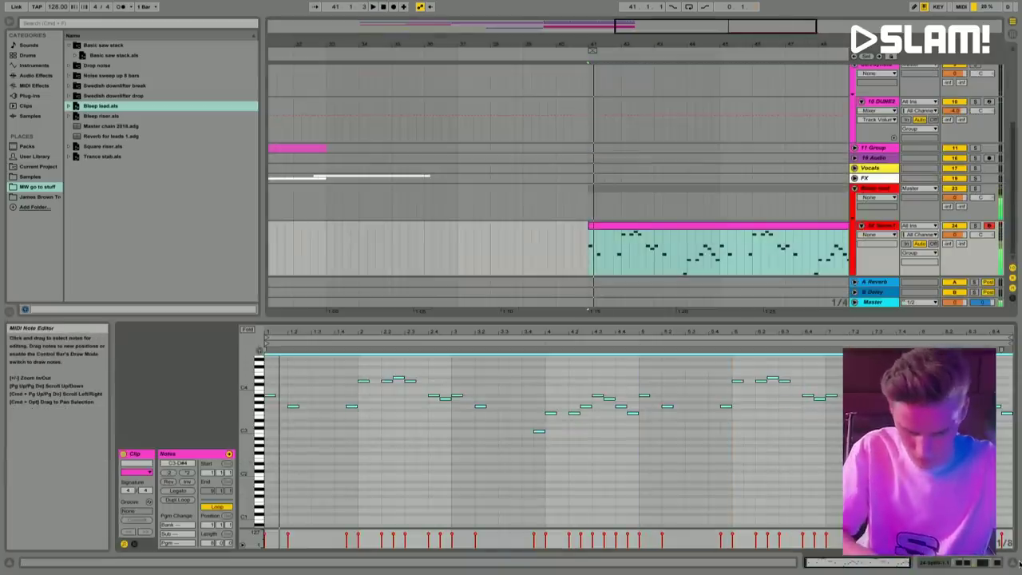
pyautogui.hotkey('shift', 'Tab')
pyautogui.press('super+alt+l')
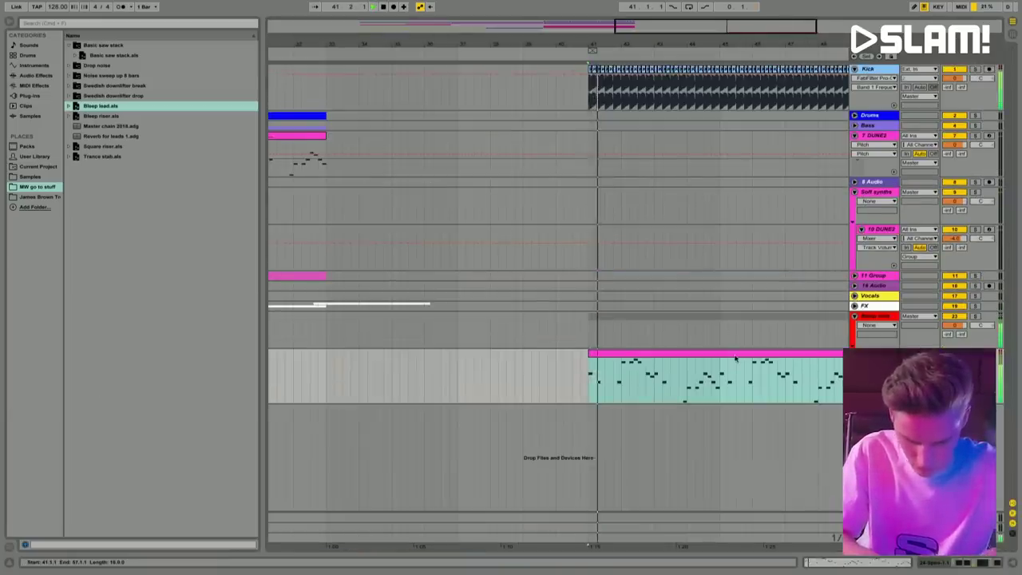
pyautogui.click(736, 361)
pyautogui.rightClick(736, 358)
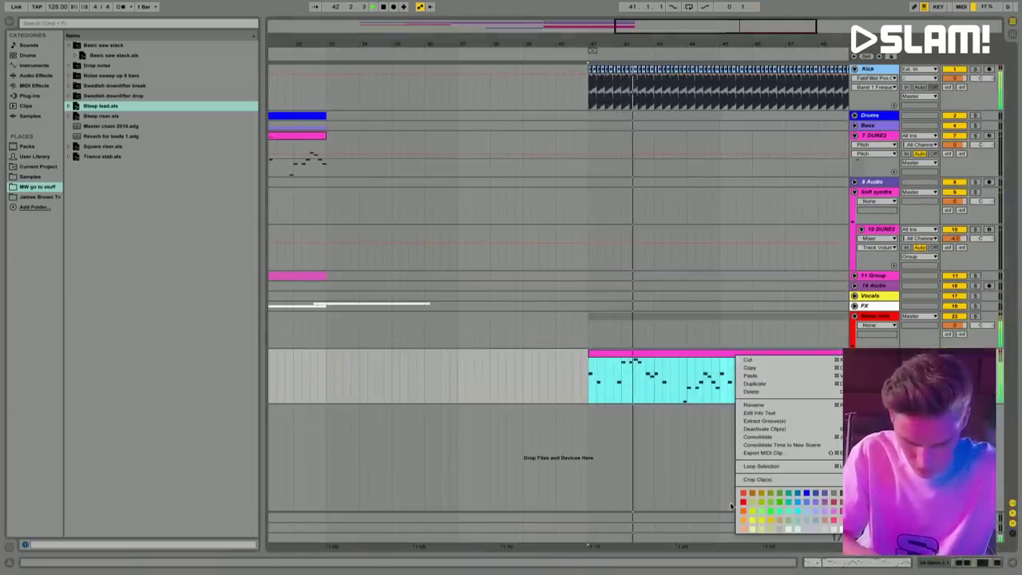
pyautogui.press('Escape')
pyautogui.rightClick(740, 358)
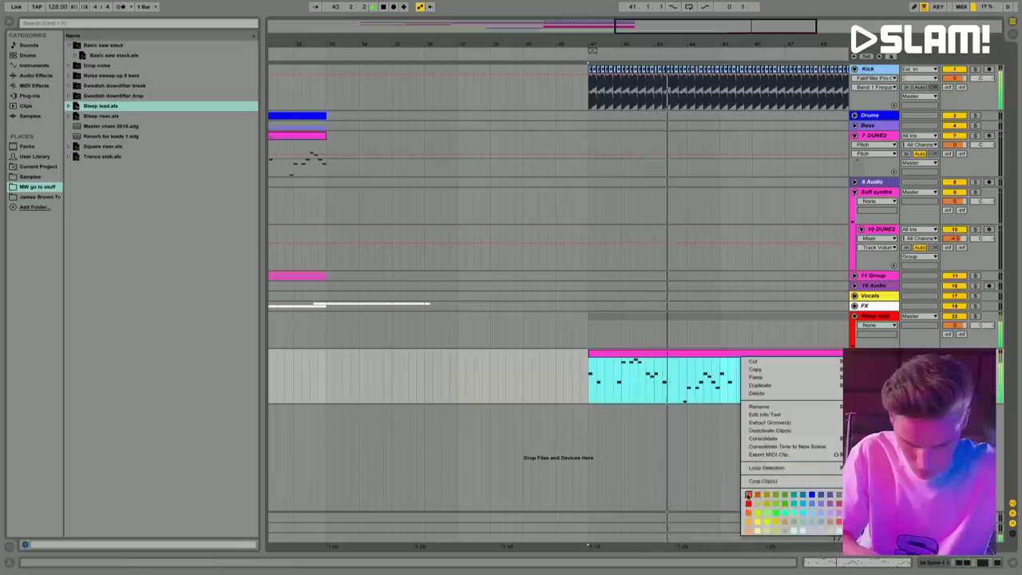
pyautogui.click(748, 494)
pyautogui.hscroll(3, 559, 280)
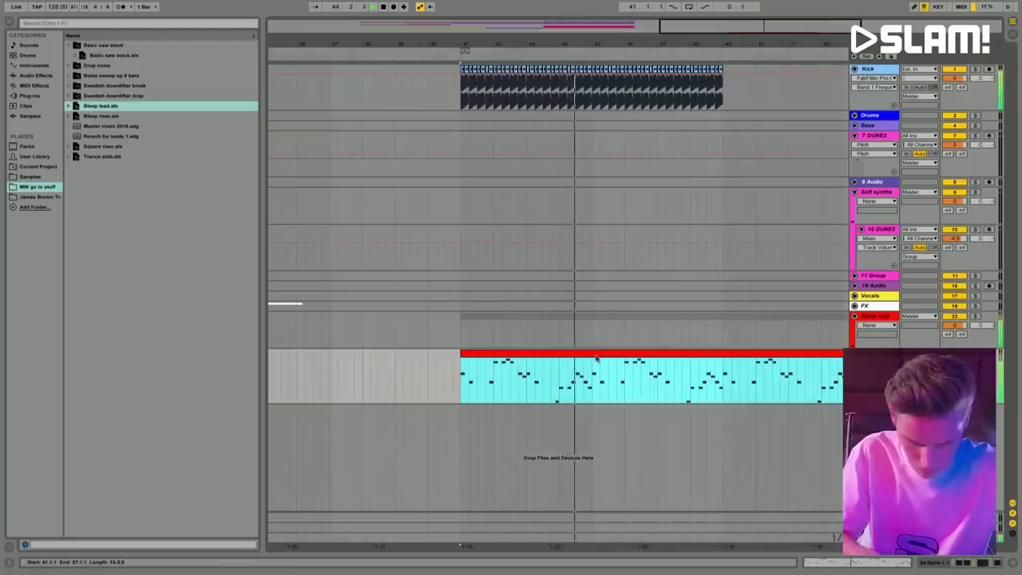
# Step: Examine the red clip's notes and the bleep lead's sound settings in the Spire synth
pyautogui.doubleClick(543, 398)
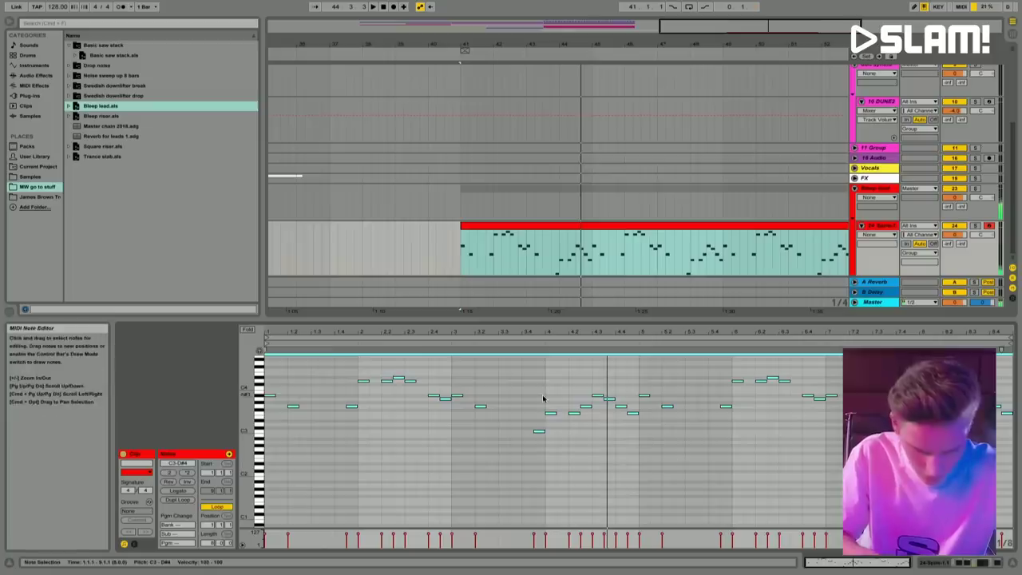
pyautogui.hotkey('shift', 'Tab')
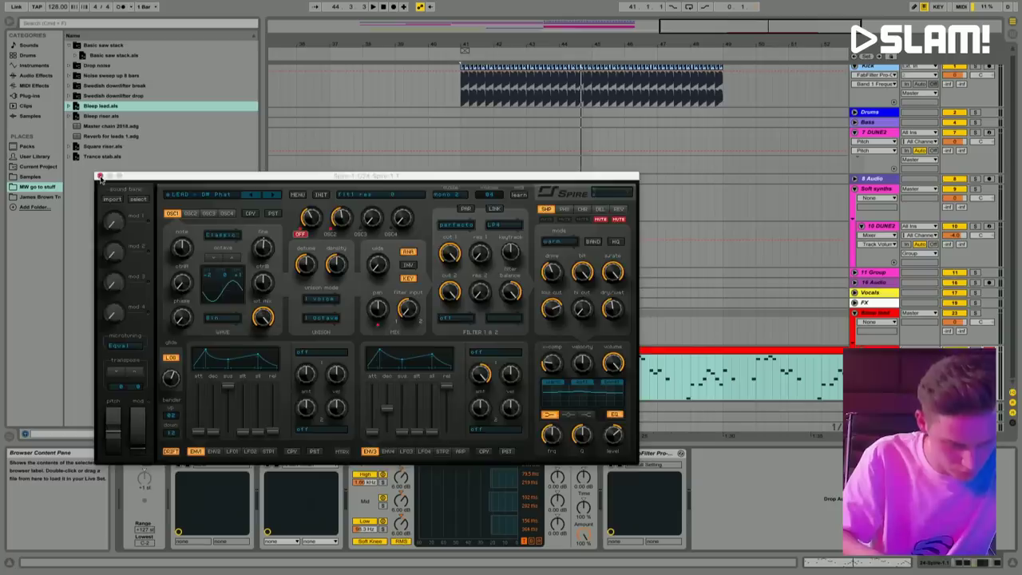
pyautogui.click(99, 176)
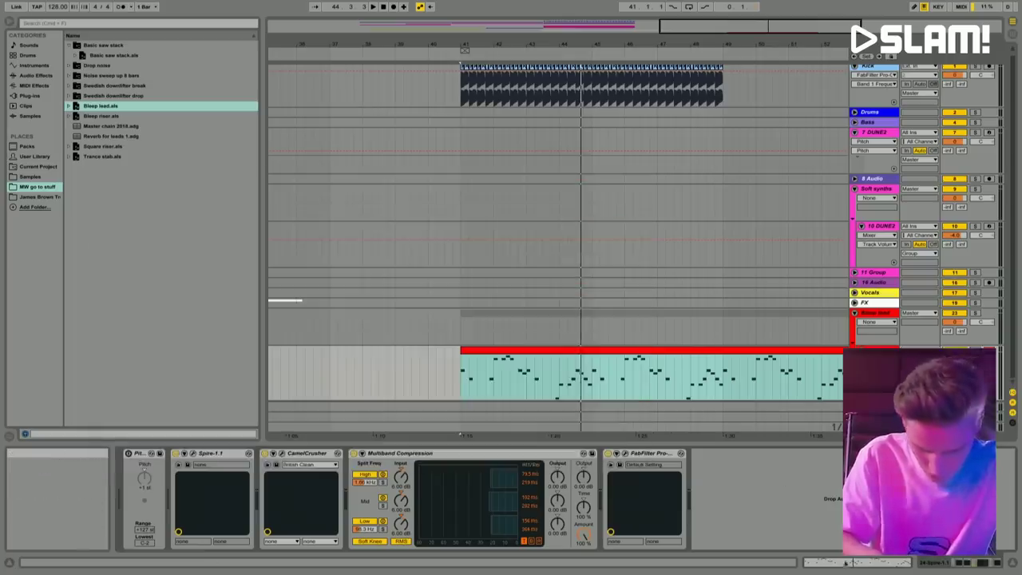
# Step: Show the bleep lead clip's notes and audition the melody around the D4 note at 2.2.1
pyautogui.hotkey('shift', 'Tab')
pyautogui.click(435, 374)
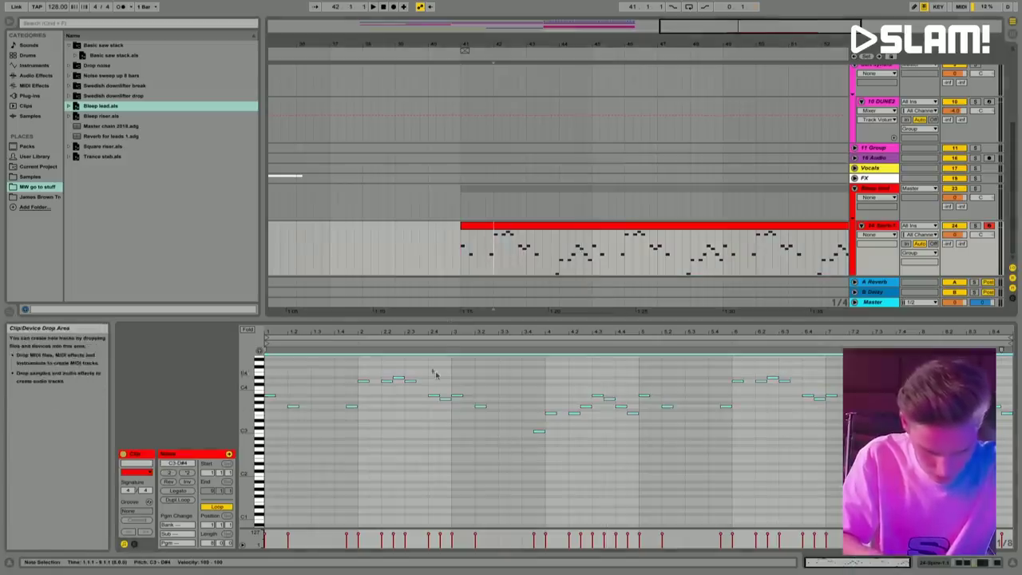
pyautogui.click(388, 381)
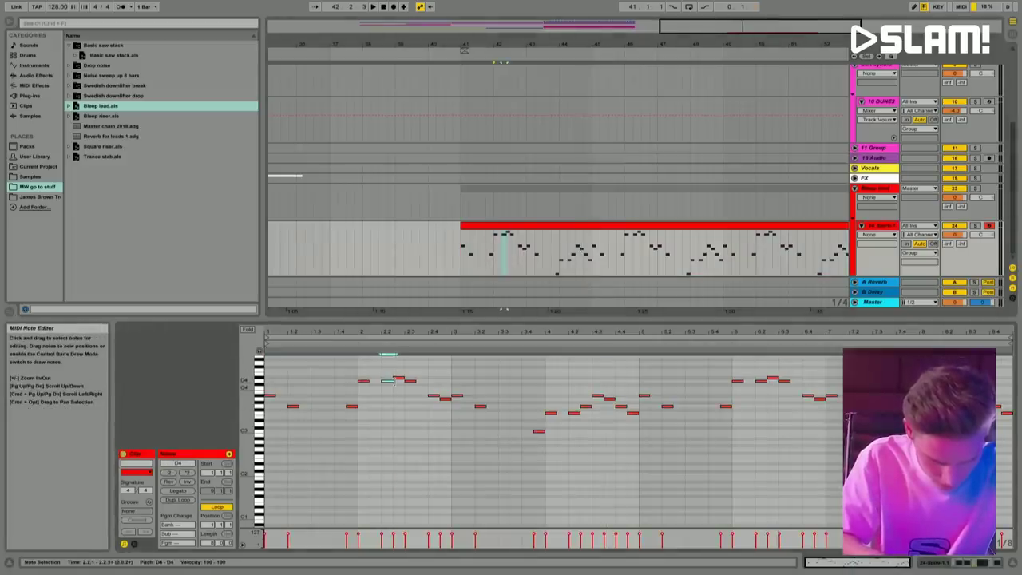
pyautogui.press('space')
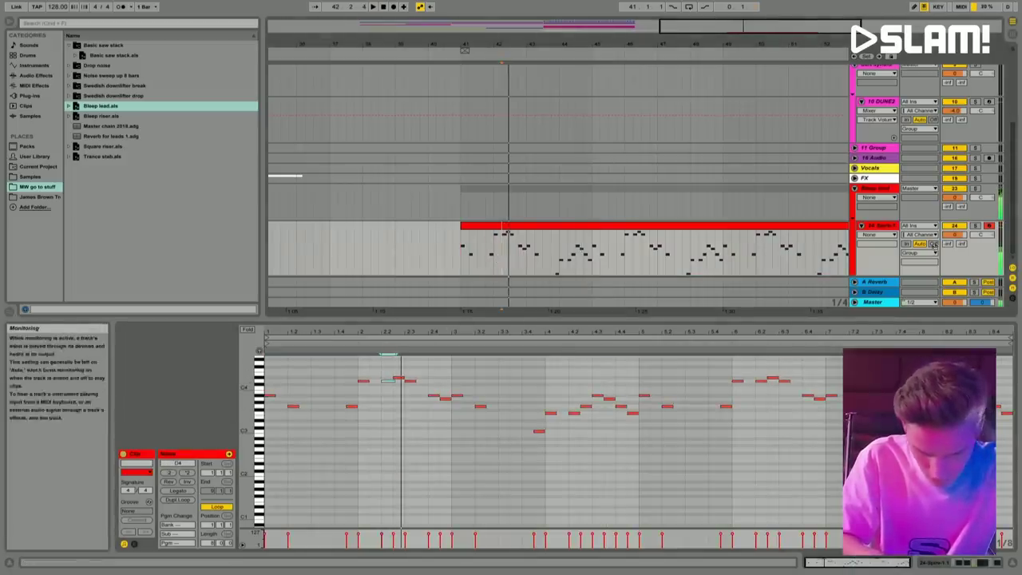
# Step: Audition the opening of the bleep lead melody and lower the G3 note at 1.4.3 to G2
pyautogui.moveTo(519, 42); pyautogui.dragTo(519, 48)
pyautogui.click(391, 241)
pyautogui.click(293, 405)
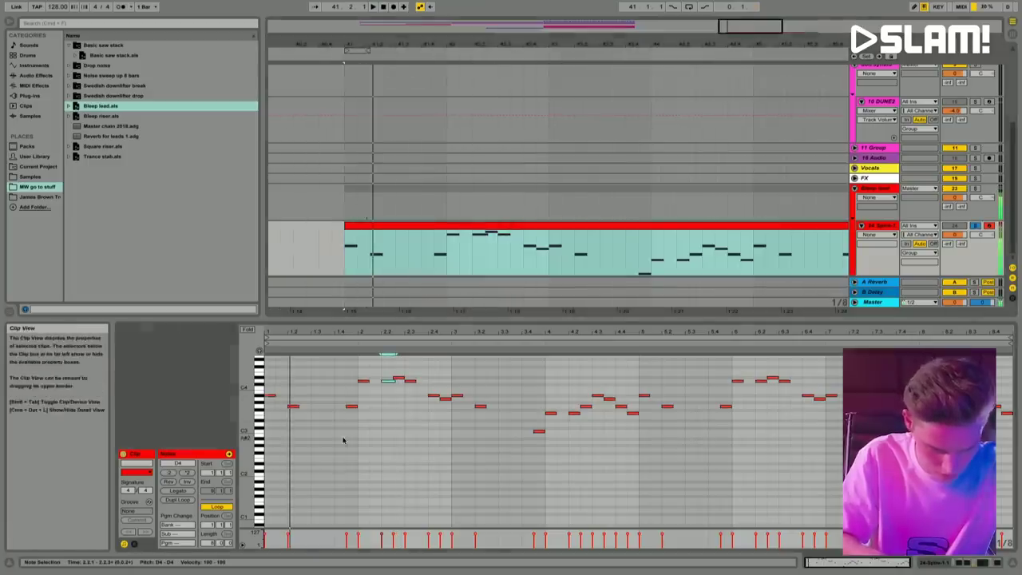
pyautogui.click(271, 396)
pyautogui.press('space')
pyautogui.click(293, 406)
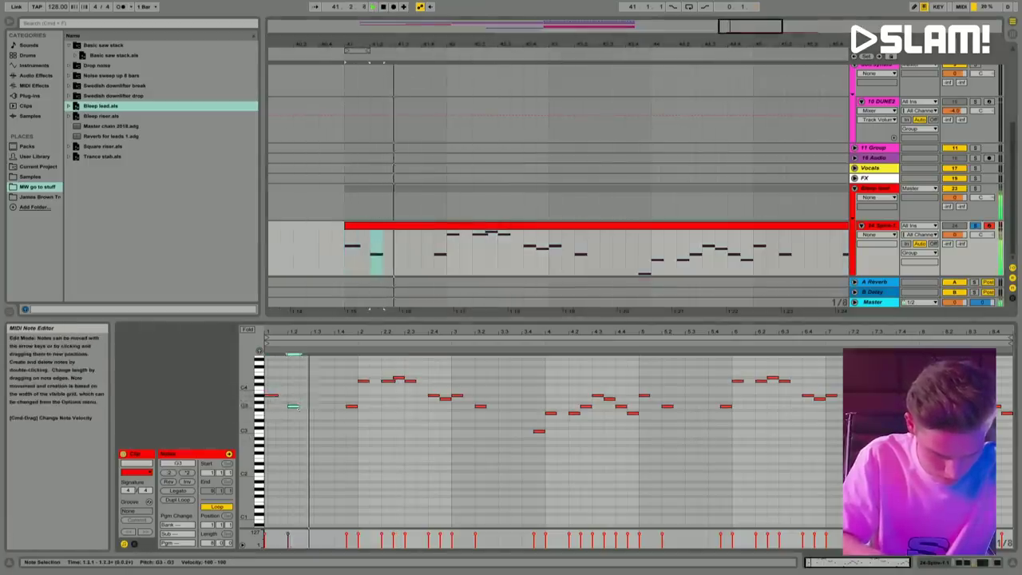
pyautogui.moveTo(353, 405); pyautogui.dragTo(354, 450)
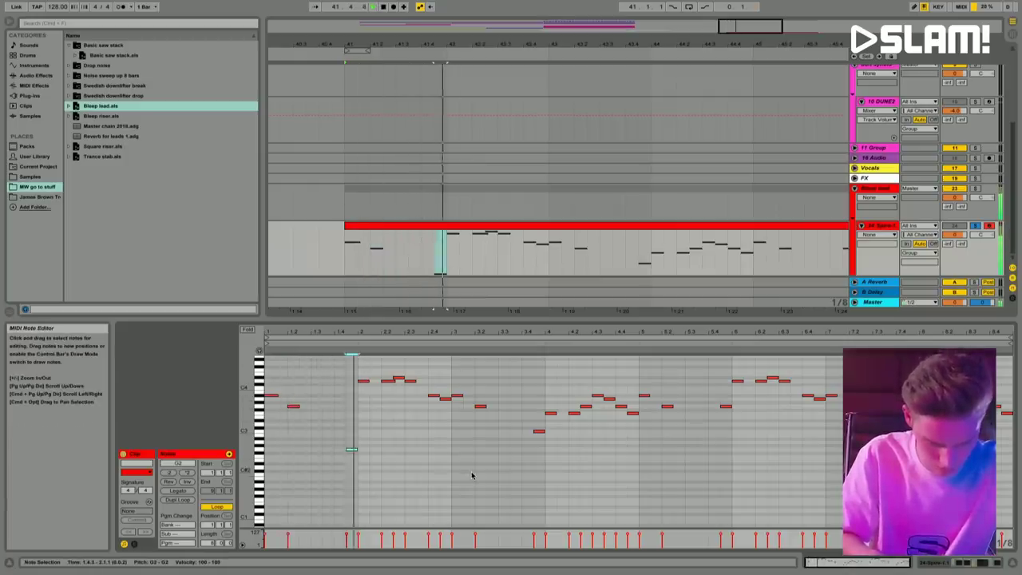
# Step: Lower the pickup note at 3.4.3 in the bleep lead clip to G2 and play it back
pyautogui.click(444, 397)
pyautogui.click(523, 255)
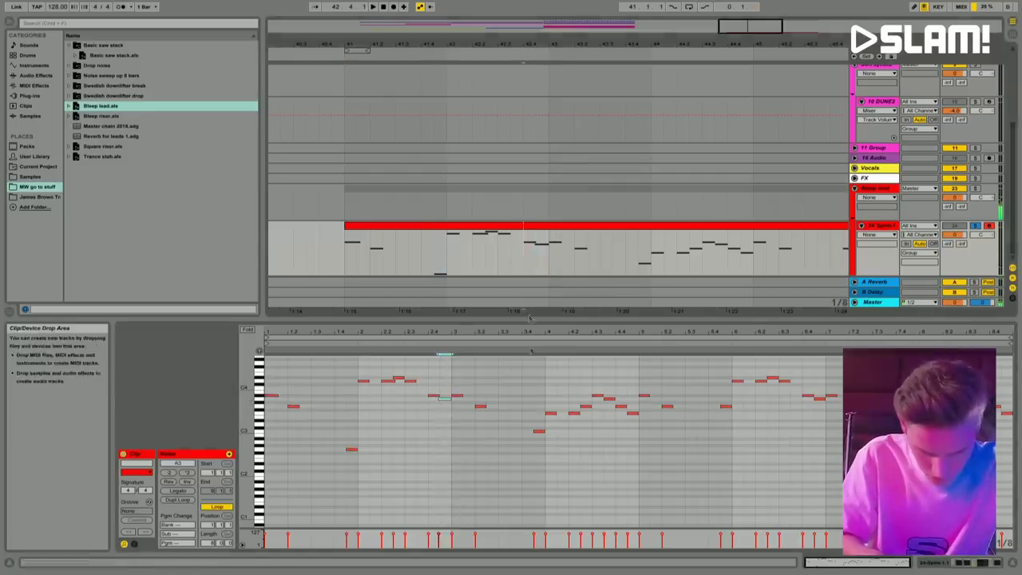
pyautogui.click(538, 431)
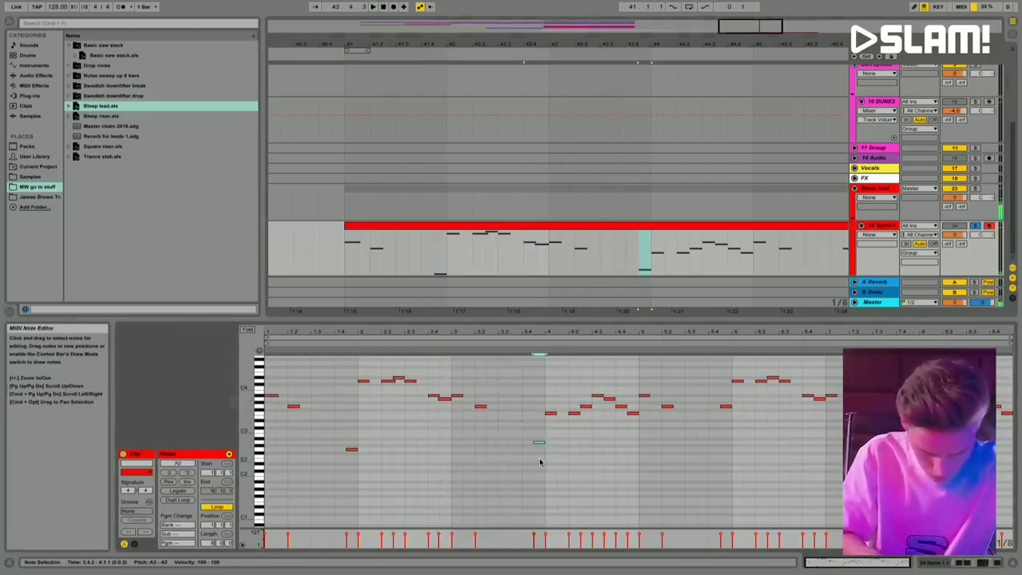
pyautogui.press('space')
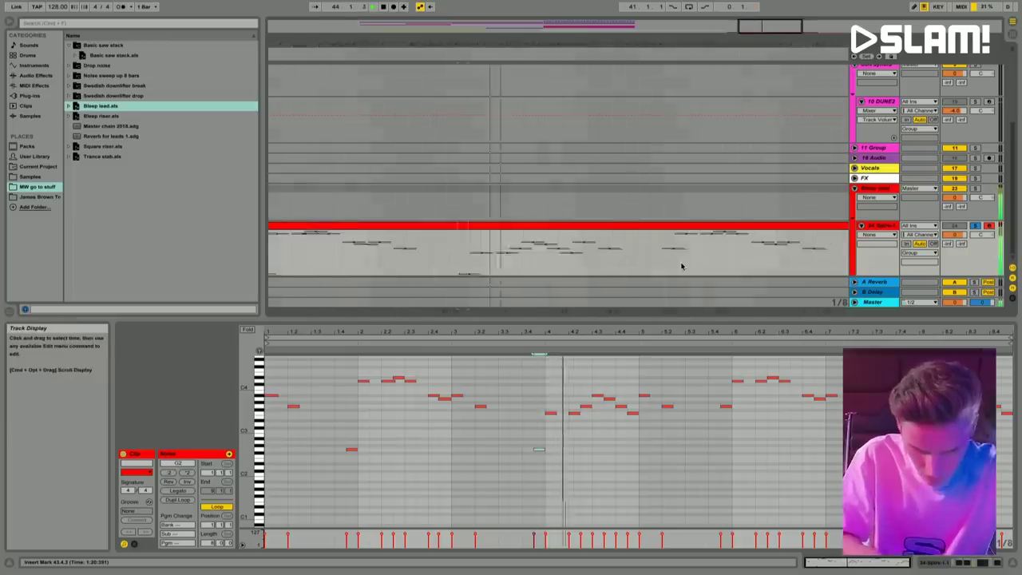
# Step: Shorten the F3 note at 4.2.1 in the bleep lead clip and audition the G3 and A3 notes following it
pyautogui.click(571, 413)
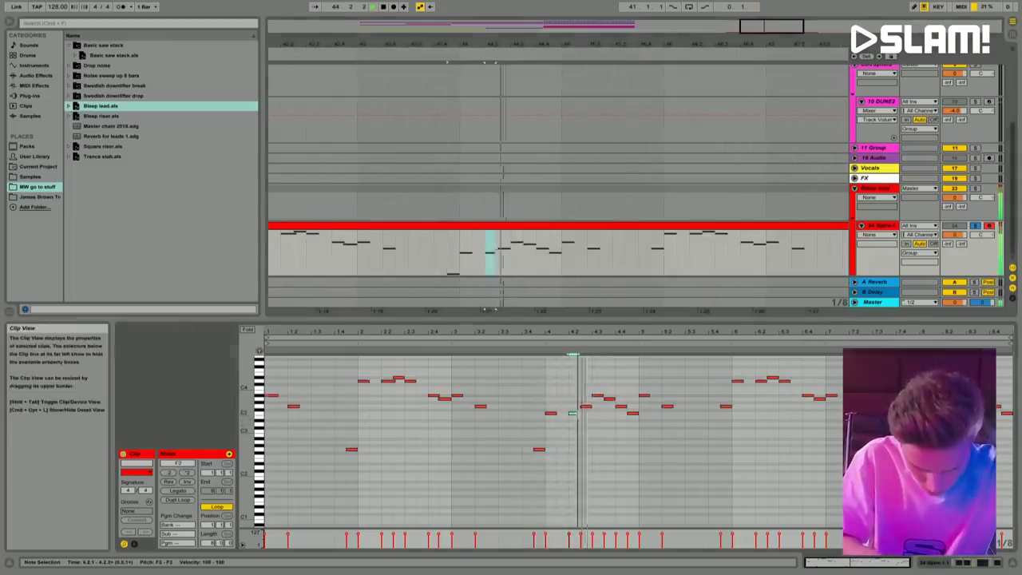
pyautogui.click(587, 406)
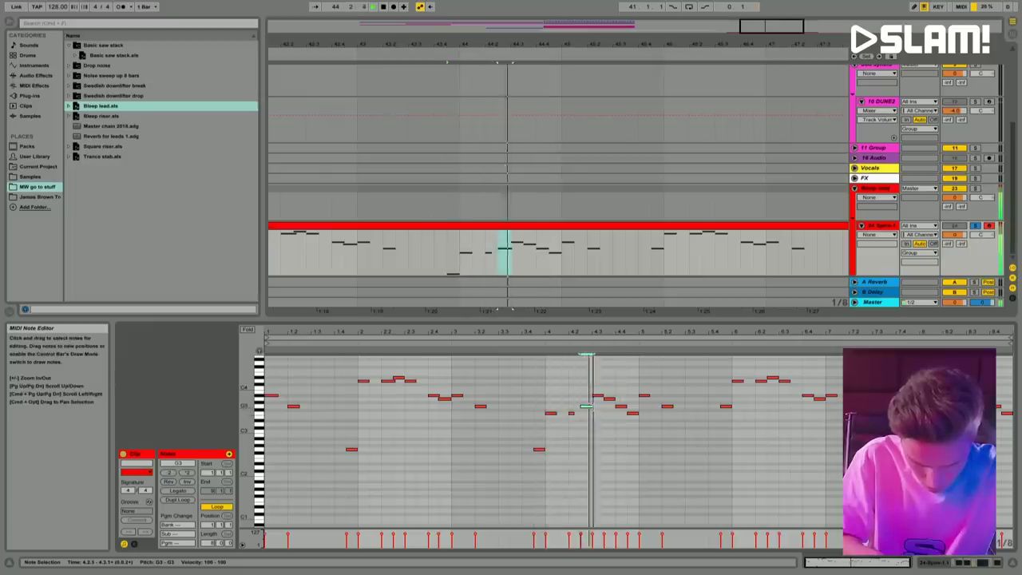
pyautogui.press('space')
pyautogui.click(609, 399)
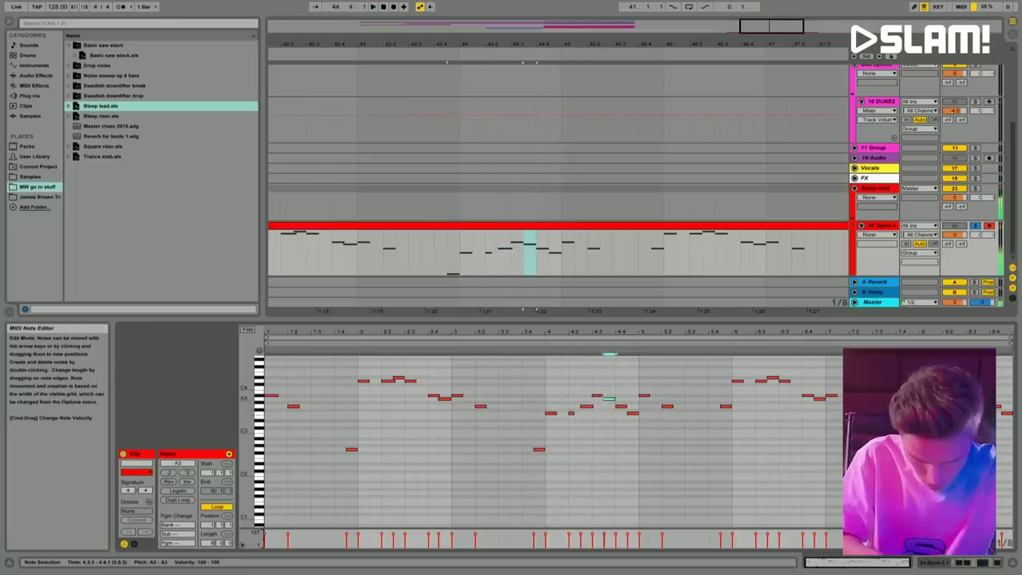
pyautogui.press('space')
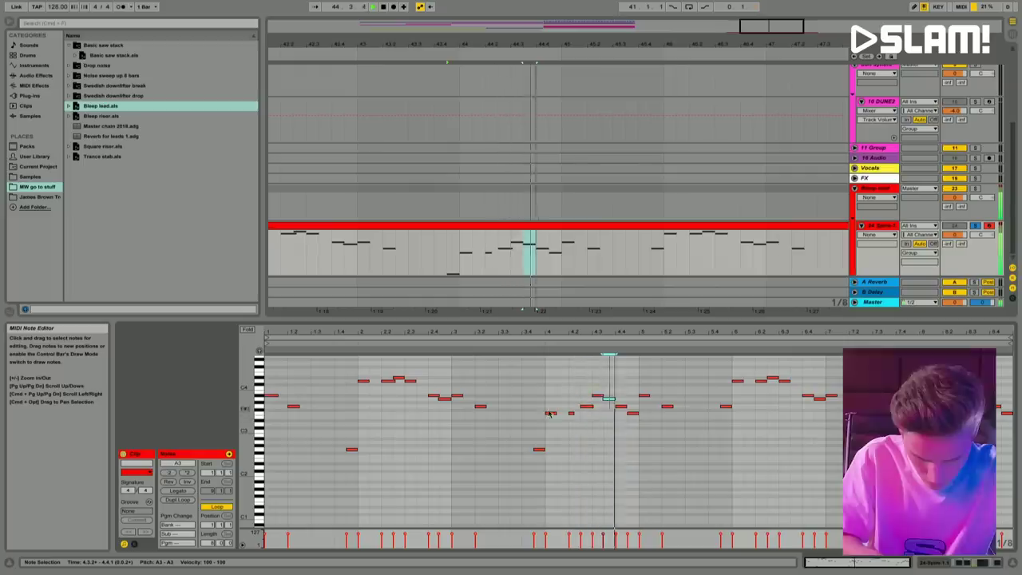
pyautogui.press('space')
# Step: Replace bars 5 to 8 of the bleep lead clip with the edited first four bars and hide the detail view
pyautogui.moveTo(634, 481); pyautogui.dragTo(267, 351)
pyautogui.moveTo(641, 354); pyautogui.dragTo(843, 471)
pyautogui.hotkey('shift', 'Tab')
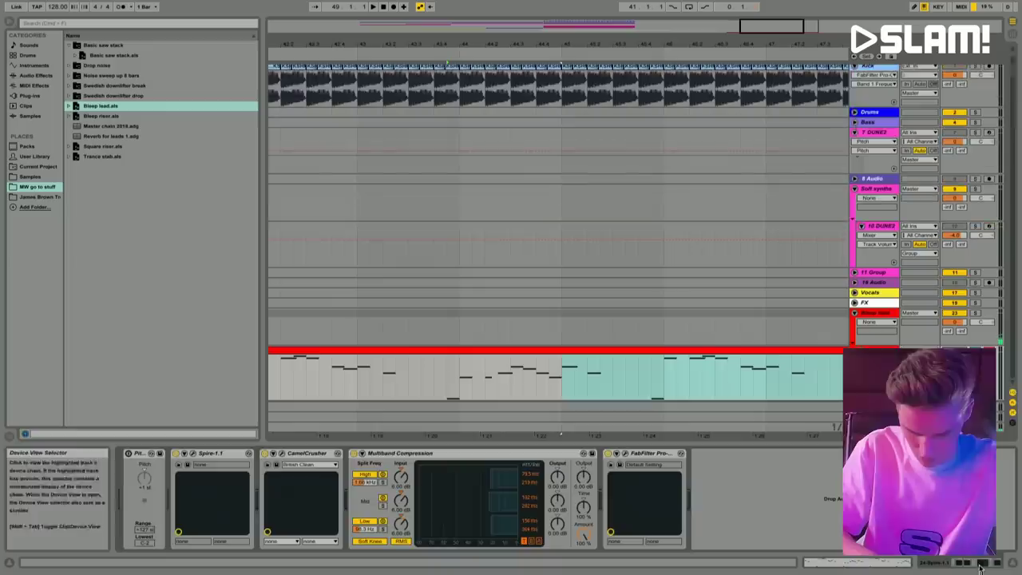
pyautogui.press('super+alt+l')
pyautogui.press('-')
pyautogui.press('-')
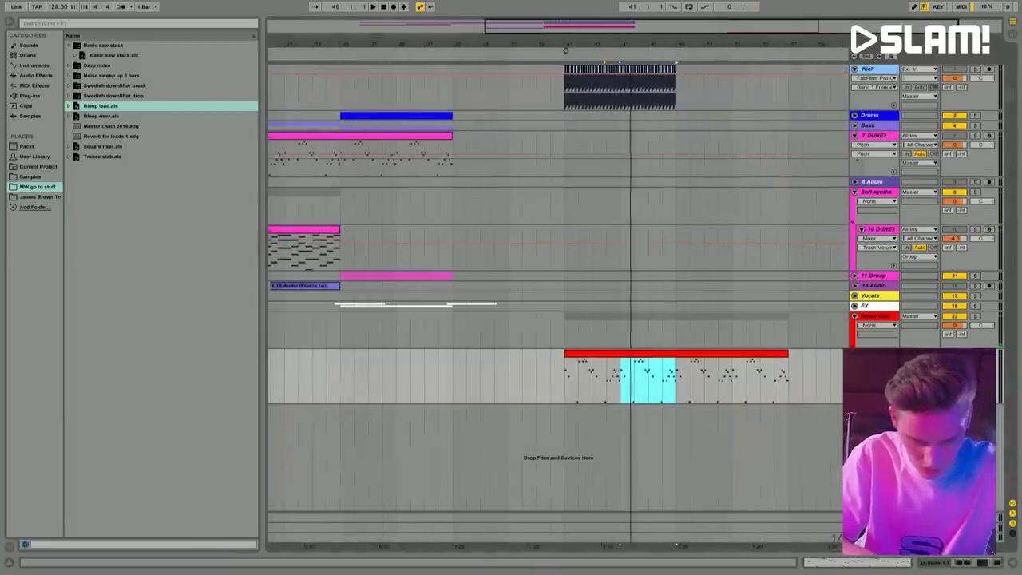
# Step: Move the Bleep lead group directly beneath the Bass track
pyautogui.click(614, 354)
pyautogui.click(565, 50)
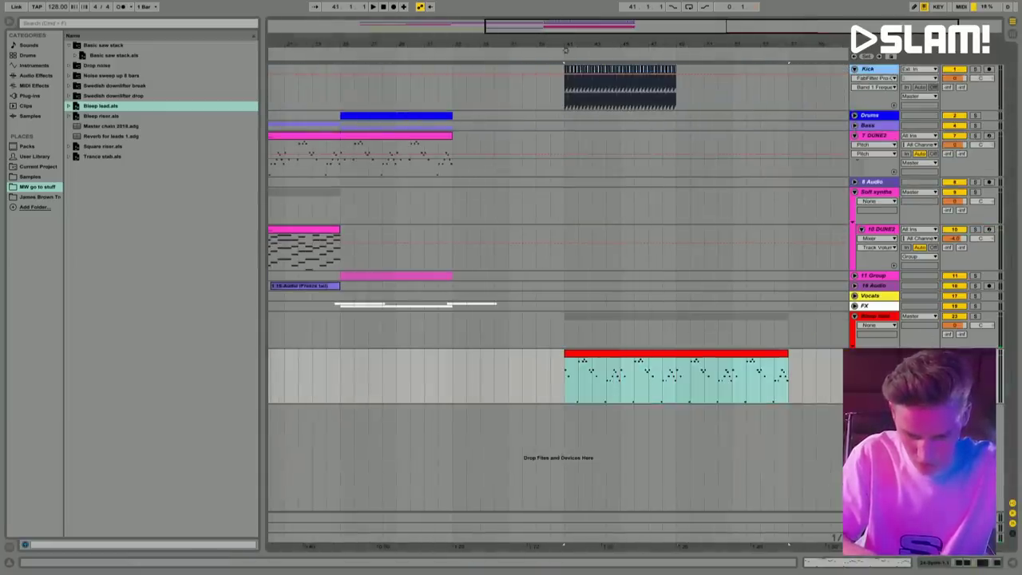
pyautogui.click(874, 317)
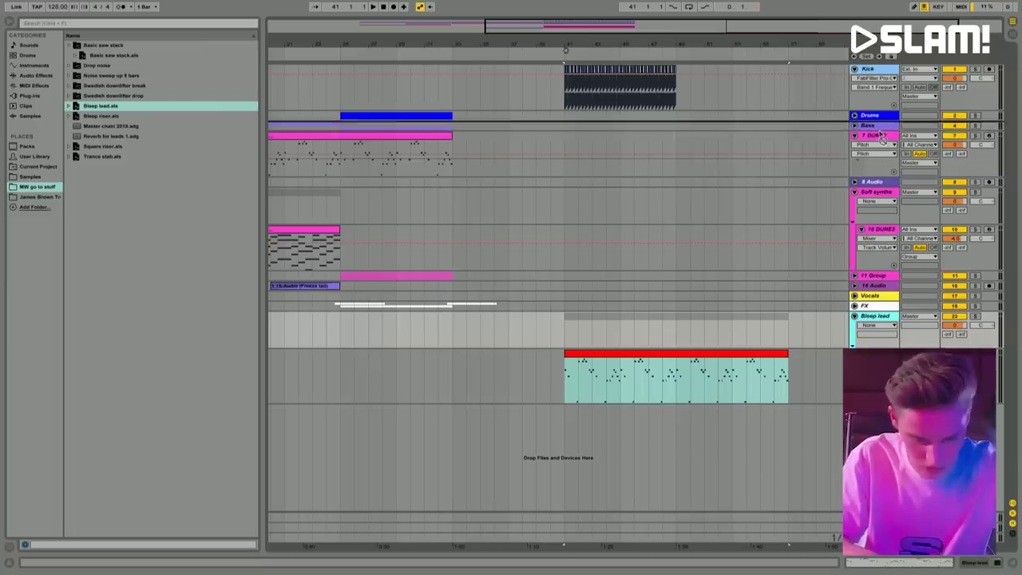
pyautogui.moveTo(879, 136); pyautogui.dragTo(879, 134)
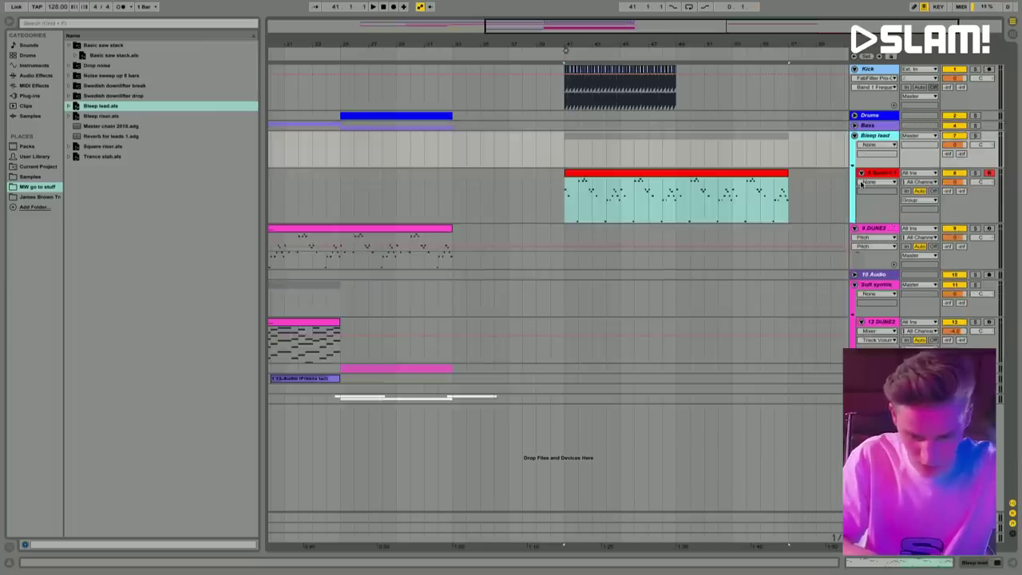
# Step: Play the second drop from bar 41 and check the opening A#3 and G3 notes of the bleep lead clip
pyautogui.click(686, 209)
pyautogui.hscroll(-4, 687, 209)
pyautogui.click(700, 206)
pyautogui.press('space')
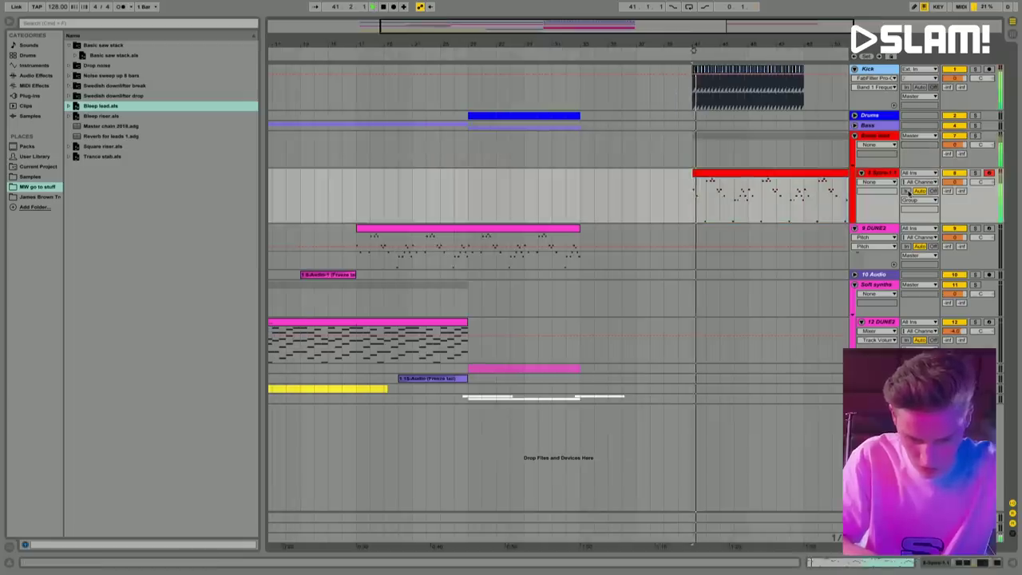
pyautogui.click(826, 561)
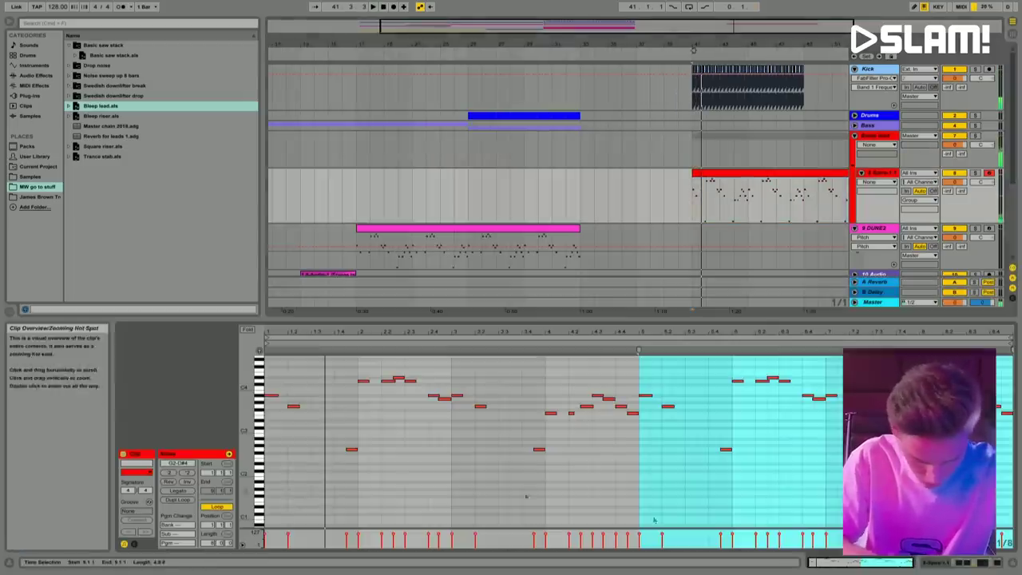
pyautogui.click(293, 405)
pyautogui.click(271, 395)
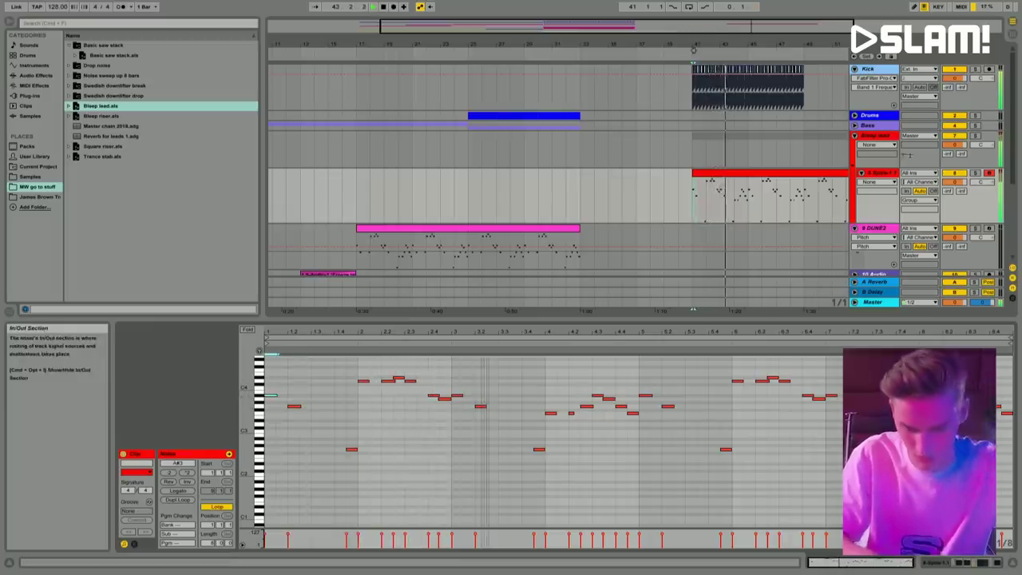
# Step: Collapse the Bleep lead, Kick, Soft synths and 9 DUNE2 tracks in the arrangement
pyautogui.click(854, 136)
pyautogui.click(854, 69)
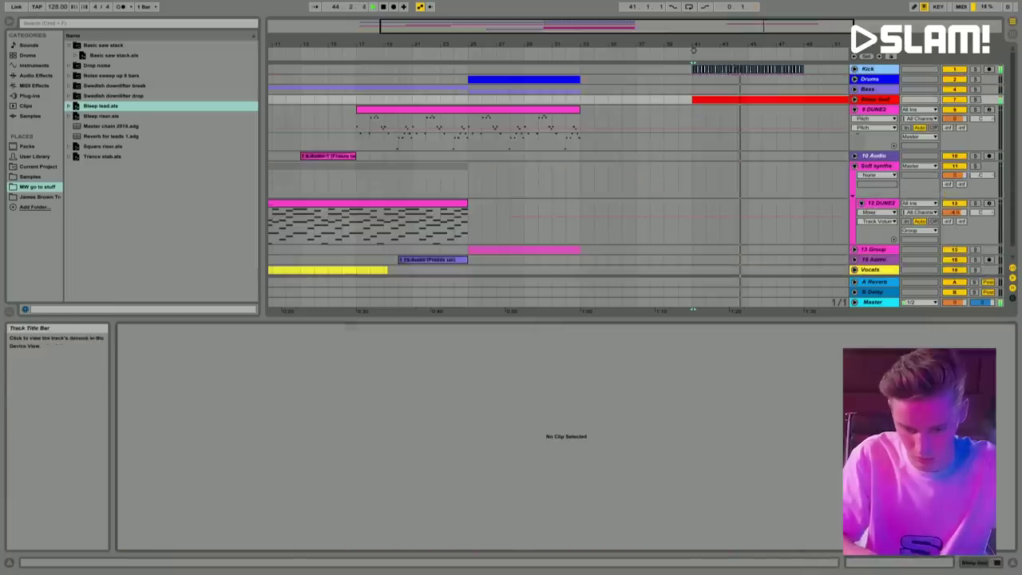
pyautogui.click(854, 165)
pyautogui.click(854, 109)
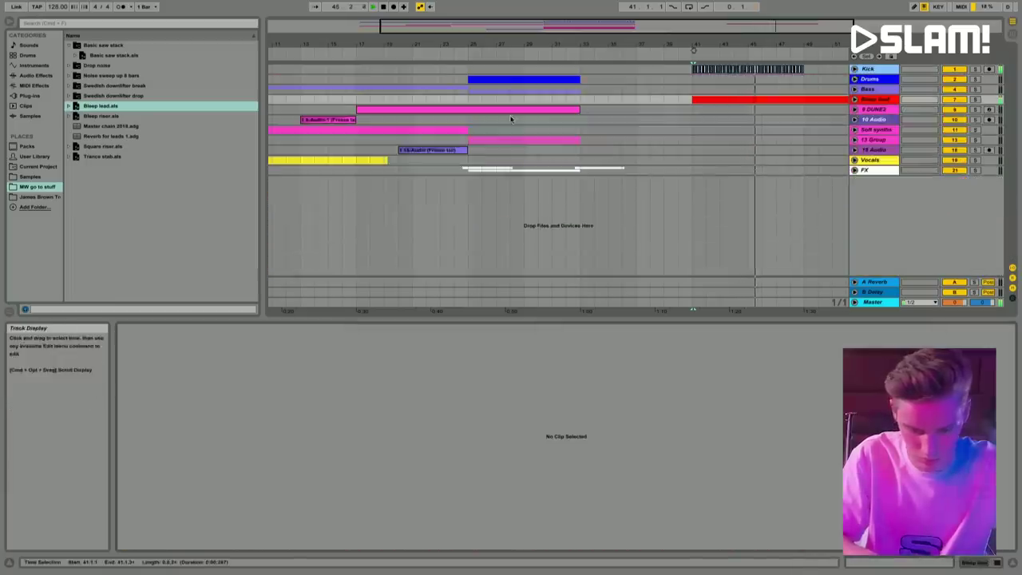
# Step: Recolour the 10 Audio track pink to match the neighbouring synth tracks
pyautogui.press('Down')
pyautogui.press('Down')
pyautogui.hscroll(-5, 576, 134)
pyautogui.rightClick(884, 120)
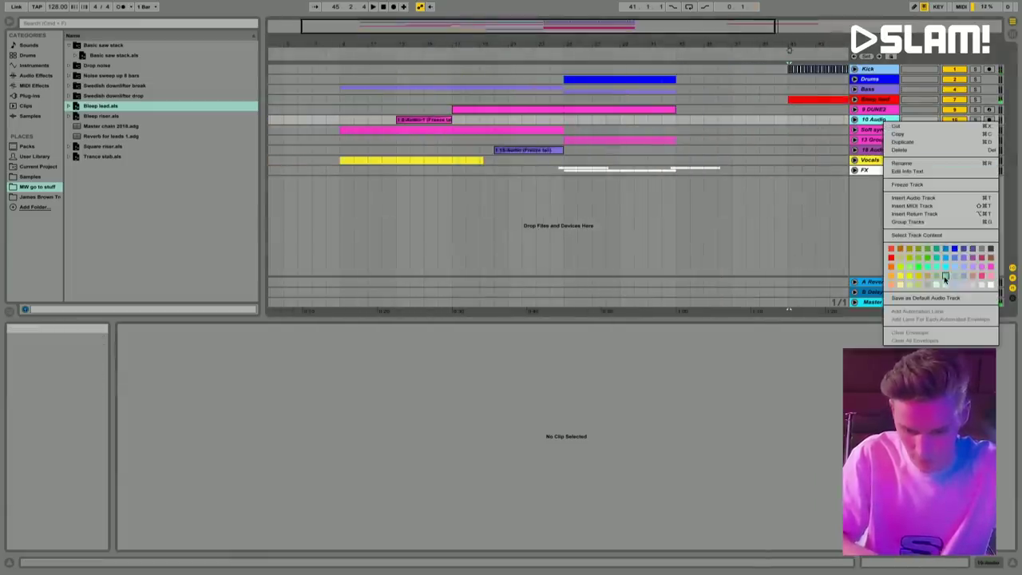
pyautogui.click(990, 267)
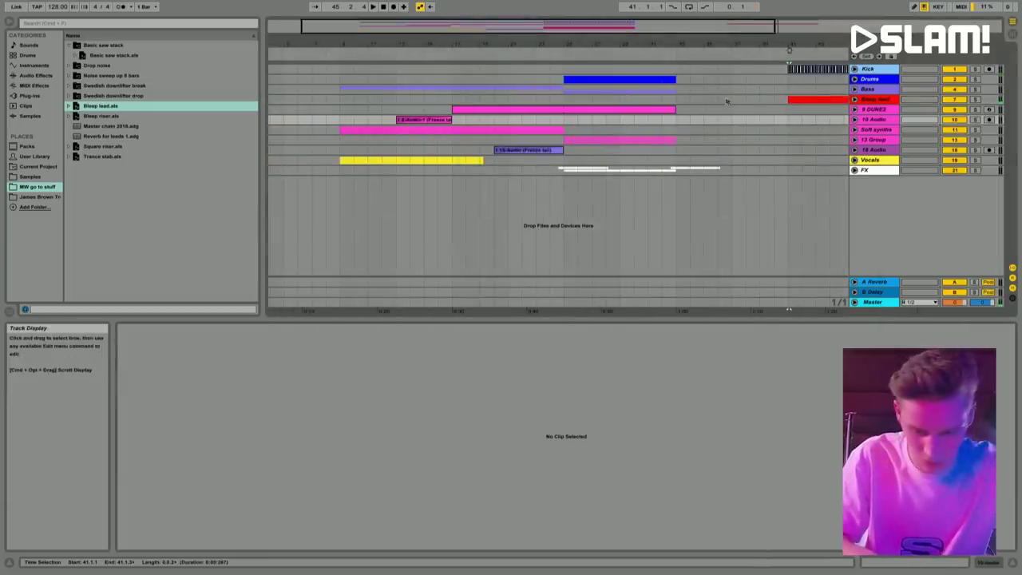
# Step: Unfold the FX group and search the Samples folder for "crowd"
pyautogui.click(854, 169)
pyautogui.scroll(-3, 541, 227)
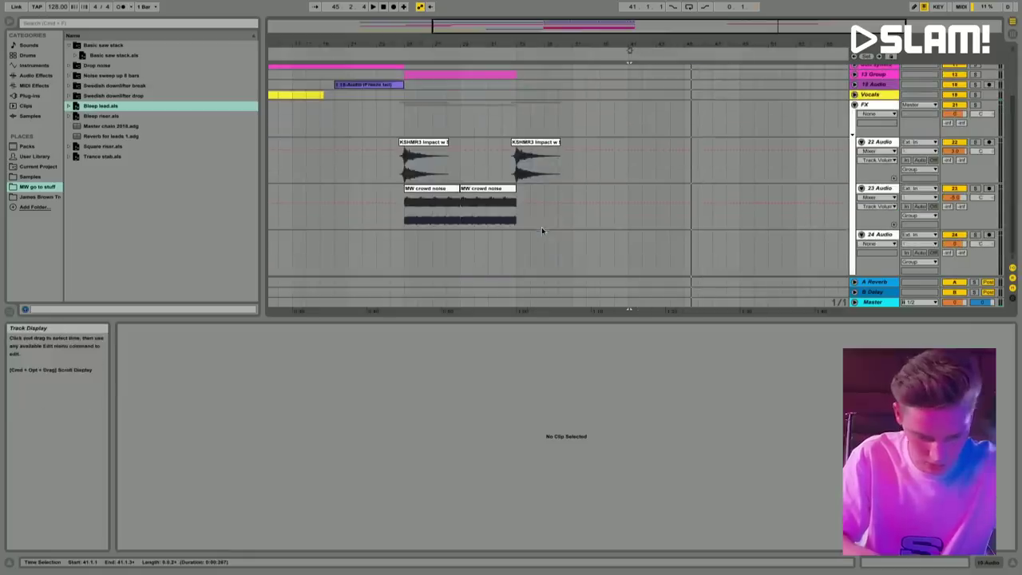
pyautogui.click(31, 176)
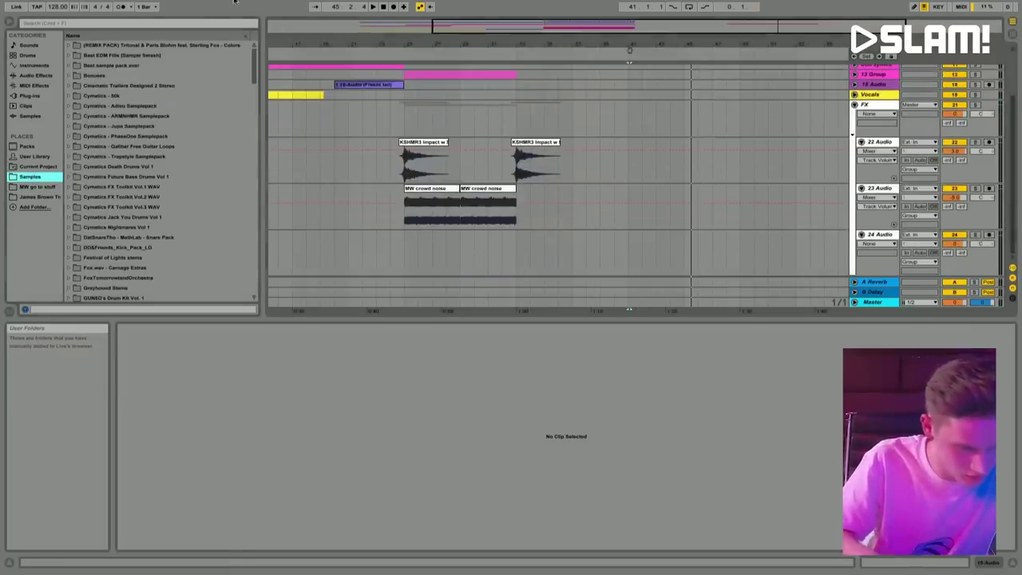
pyautogui.click(174, 25)
pyautogui.write('crowd')
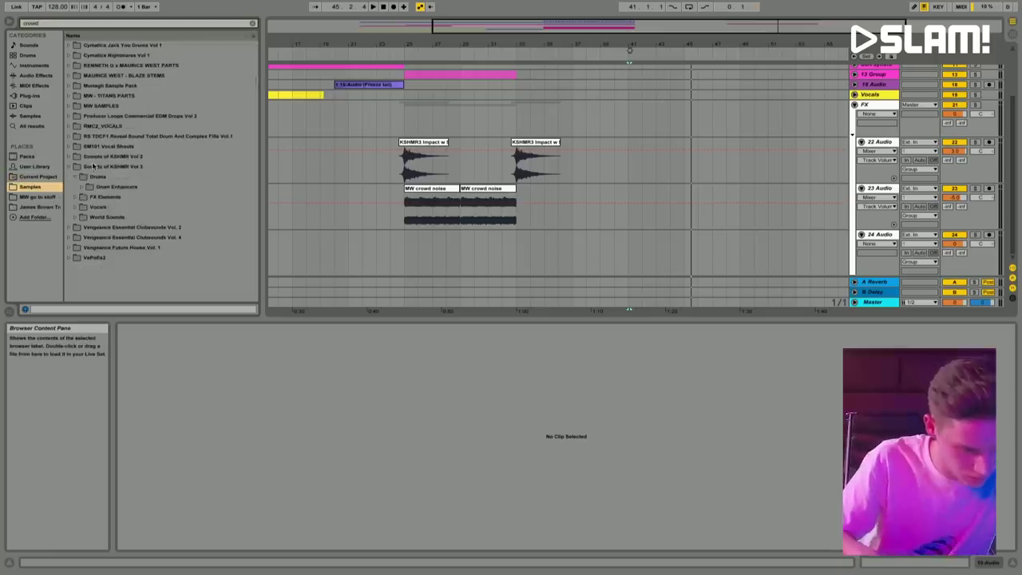
# Step: Place MW crowd noise sidechain.wav from the MW SAMPLES folder on the 24 Audio track at bar 41
pyautogui.click(70, 105)
pyautogui.click(128, 115)
pyautogui.moveTo(128, 115); pyautogui.dragTo(634, 256)
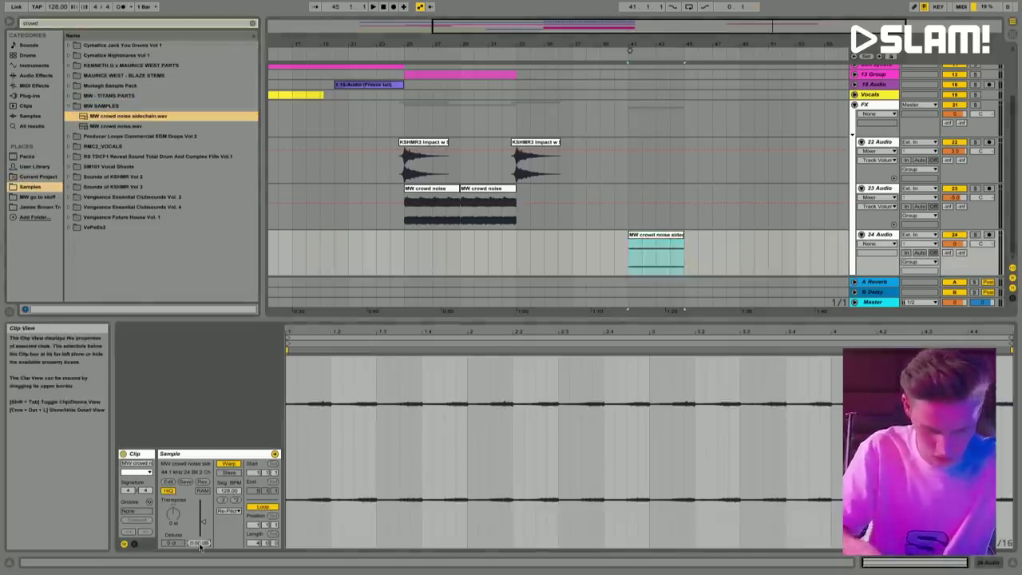
# Step: Raise the sidechained crowd noise clip's gain to 20 dB and lower its track volume to -7.0 dB during playback
pyautogui.moveTo(200, 547); pyautogui.dragTo(200, 511)
pyautogui.press('space')
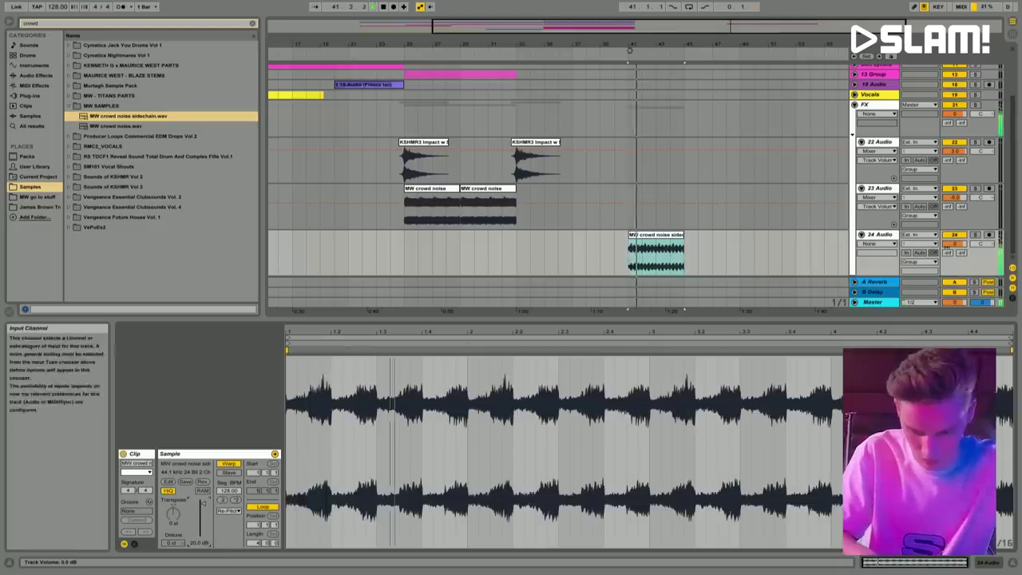
pyautogui.moveTo(955, 242); pyautogui.dragTo(957, 246)
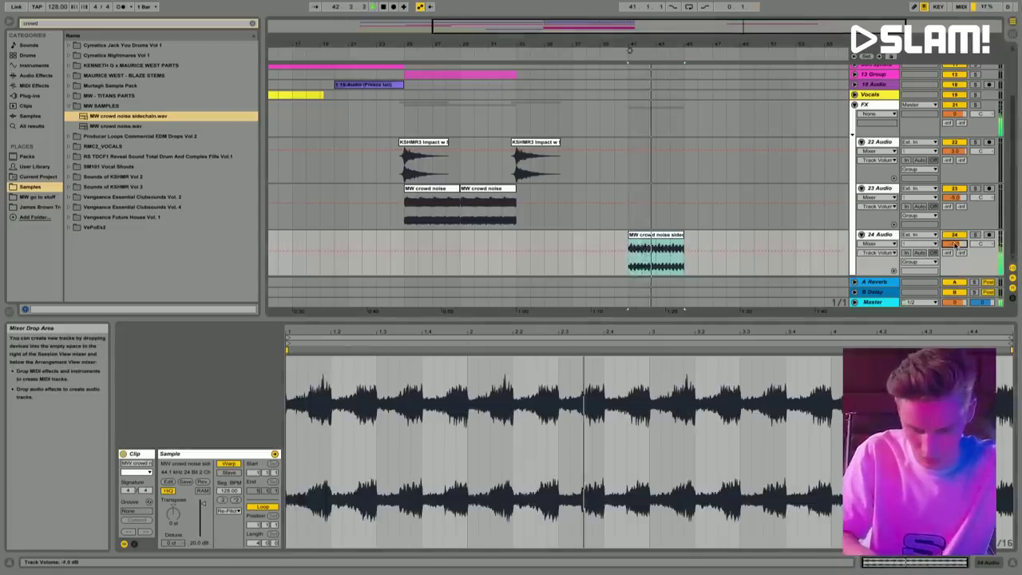
# Step: Extend the sidechained crowd noise clip to bar 49 and add an audio track beneath it
pyautogui.moveTo(683, 235); pyautogui.dragTo(740, 235)
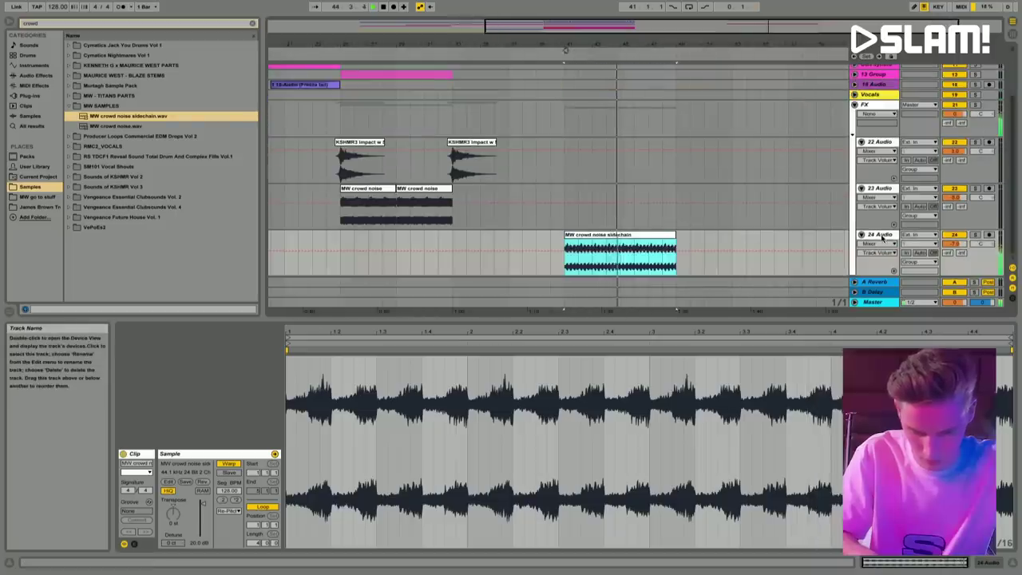
pyautogui.hotkey('ctrl', 't')
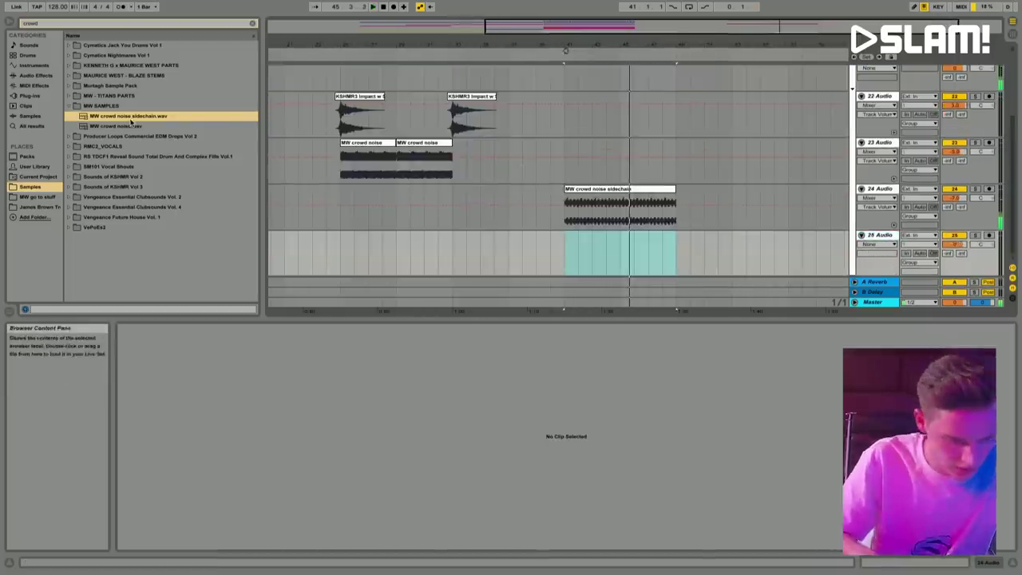
# Step: Import the Drop noise.als set from the MW go to stuff folder into the arrangement as a group above FX
pyautogui.click(32, 197)
pyautogui.click(253, 23)
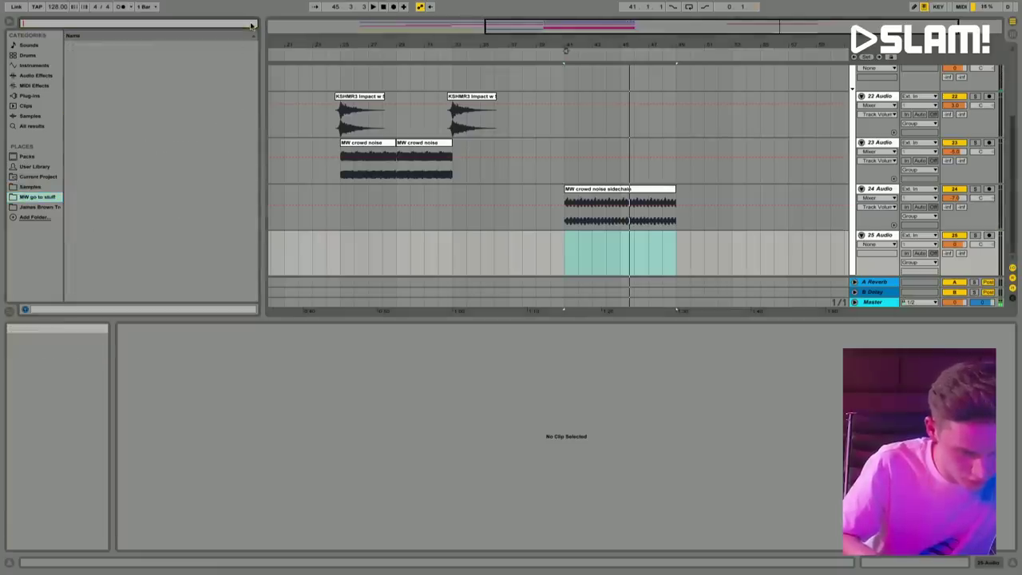
pyautogui.click(68, 46)
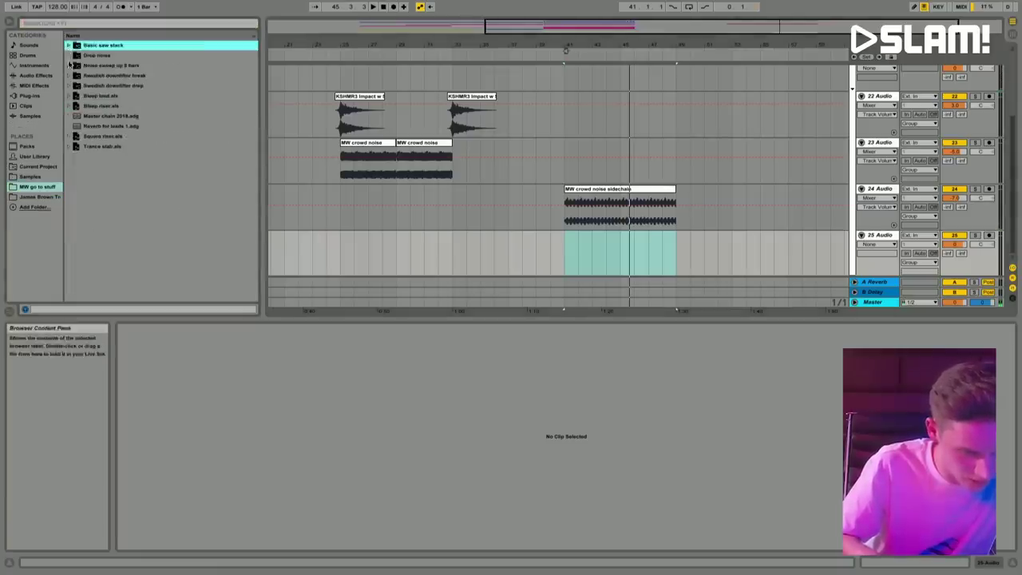
pyautogui.click(69, 56)
pyautogui.click(99, 76)
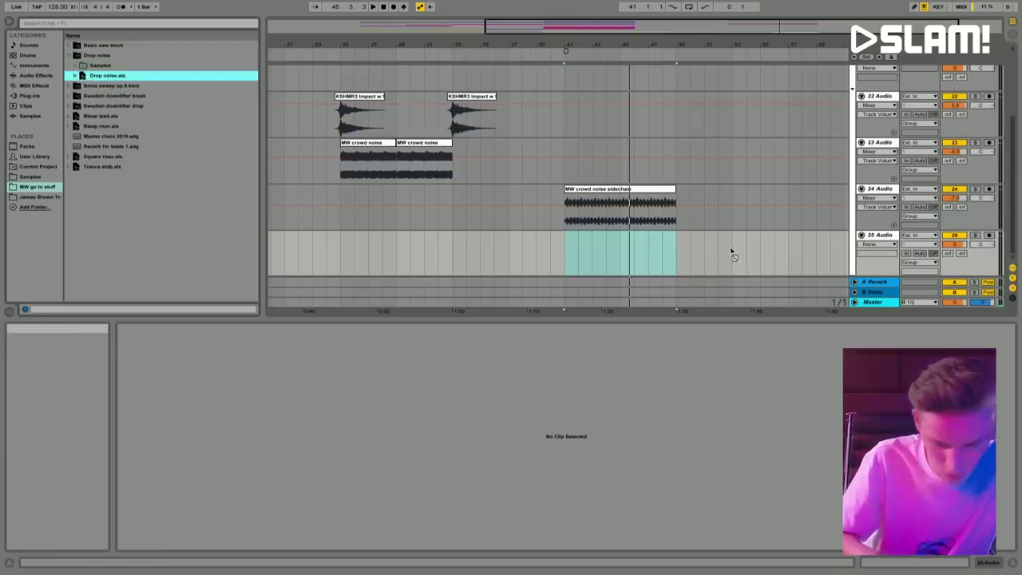
pyautogui.scroll(3, 886, 92)
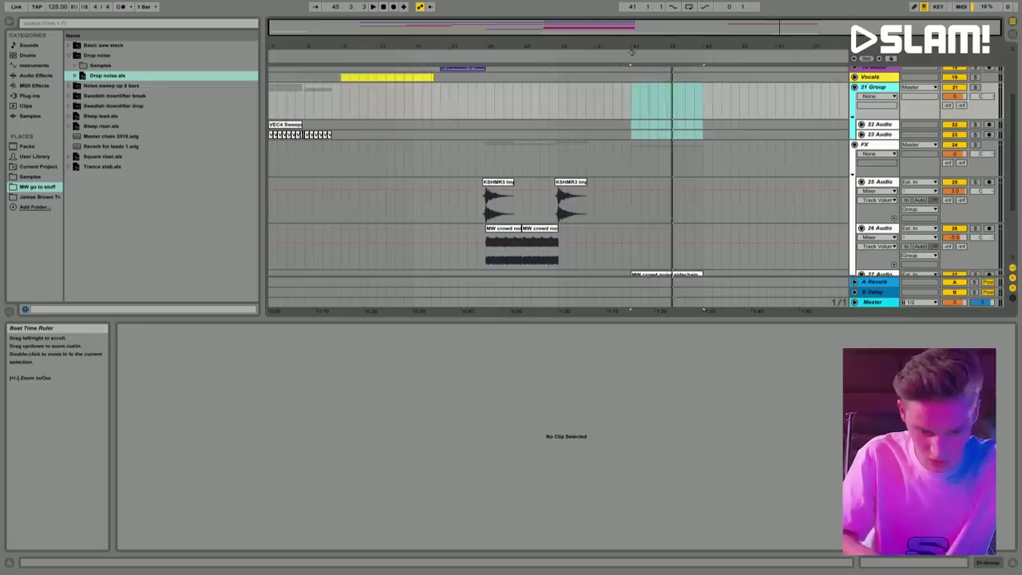
# Step: Move the imported drop noise clips from the arrangement's start to bar 41 and unfold their two tracks during playback
pyautogui.moveTo(341, 134); pyautogui.dragTo(269, 131)
pyautogui.press('Delete')
pyautogui.click(626, 121)
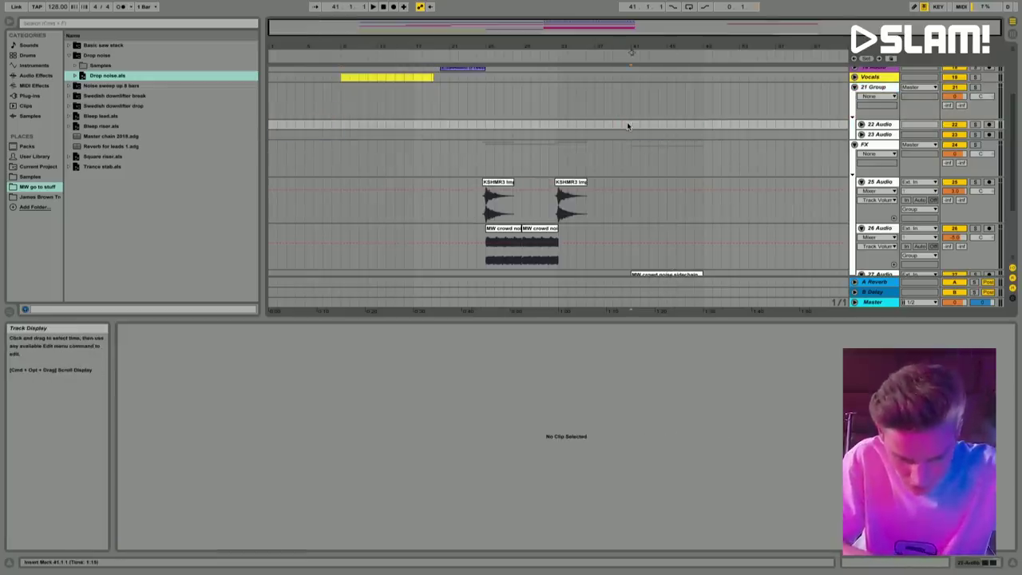
pyautogui.hotkey('ctrl', 'v')
pyautogui.moveTo(651, 49); pyautogui.dragTo(652, 64)
pyautogui.press('space')
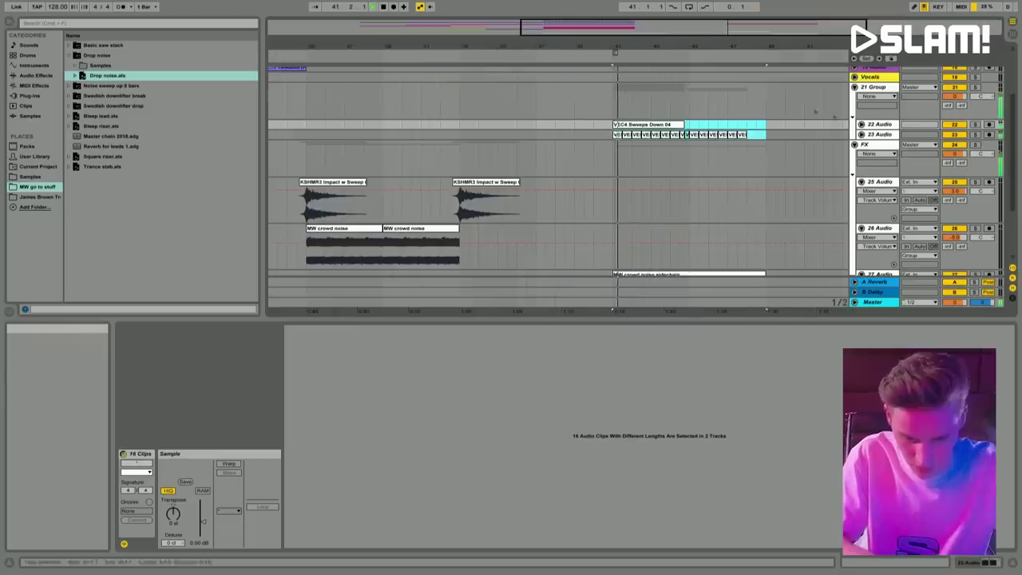
pyautogui.press('u')
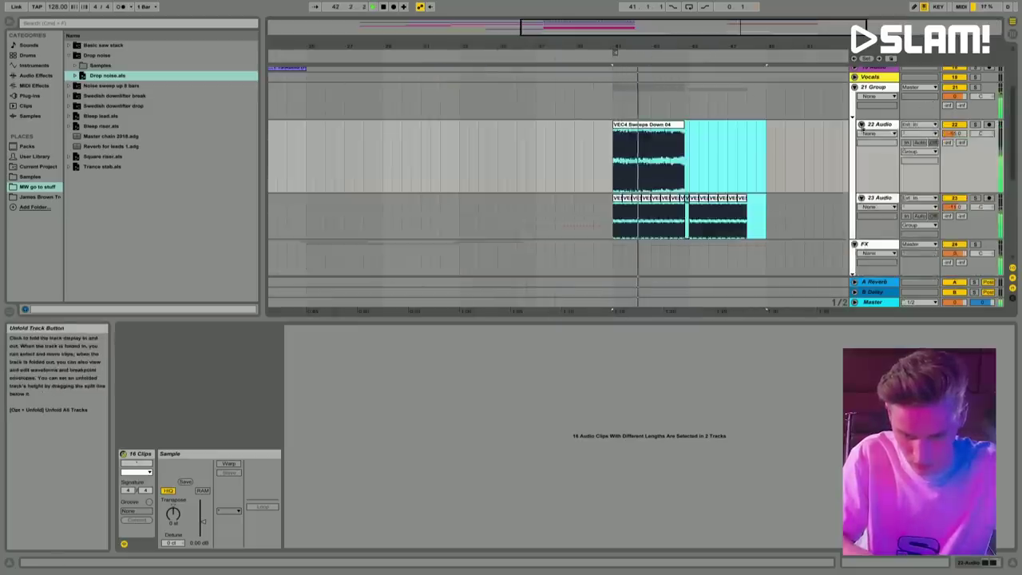
# Step: Ungroup the imported drop noise group and move its two audio tracks into the FX group
pyautogui.click(870, 88)
pyautogui.rightClick(874, 90)
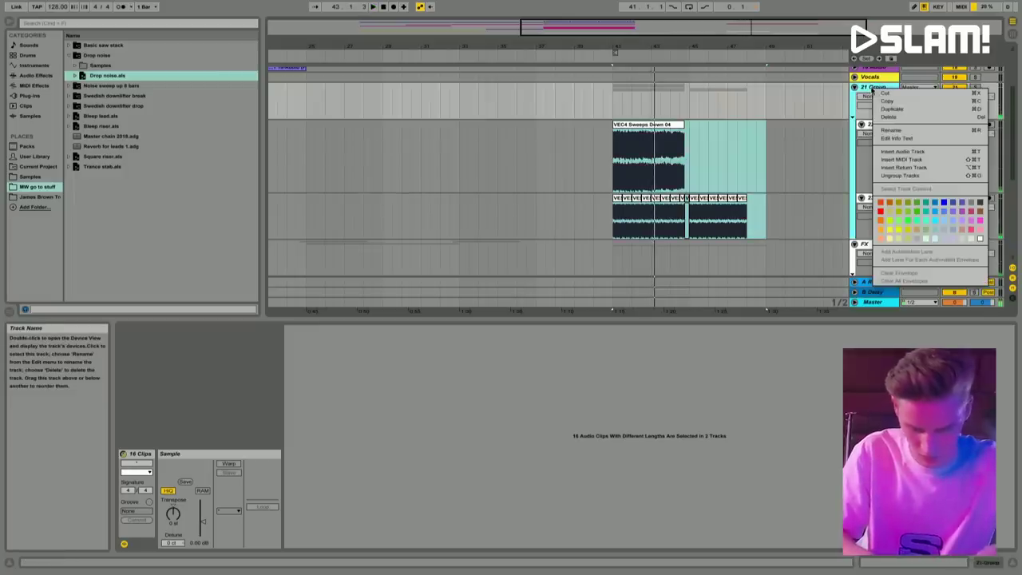
pyautogui.click(896, 176)
pyautogui.keyDown('shift'); pyautogui.click(878, 172); pyautogui.keyUp('shift')
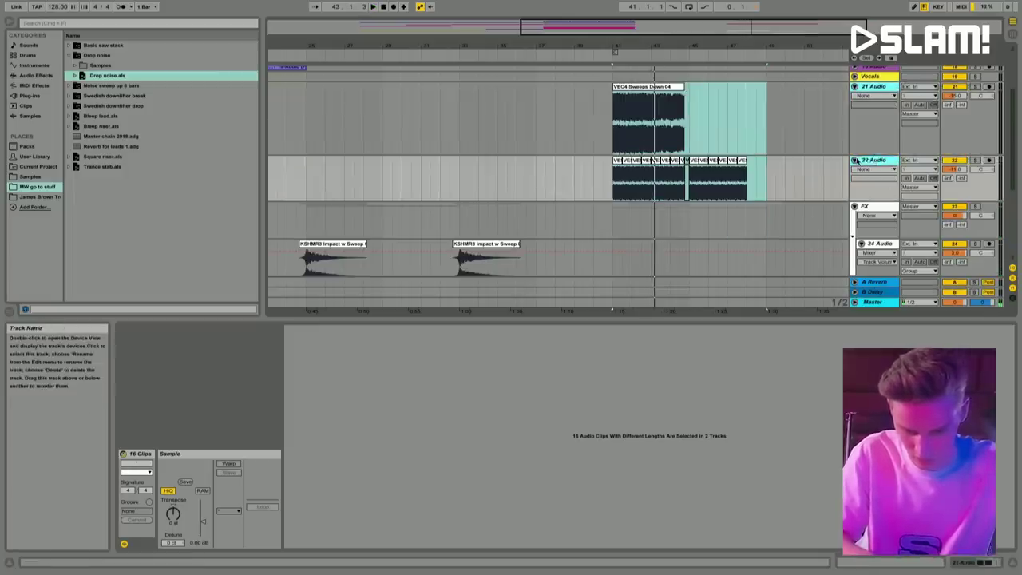
pyautogui.press('u')
pyautogui.moveTo(874, 88); pyautogui.dragTo(881, 132)
pyautogui.press('u')
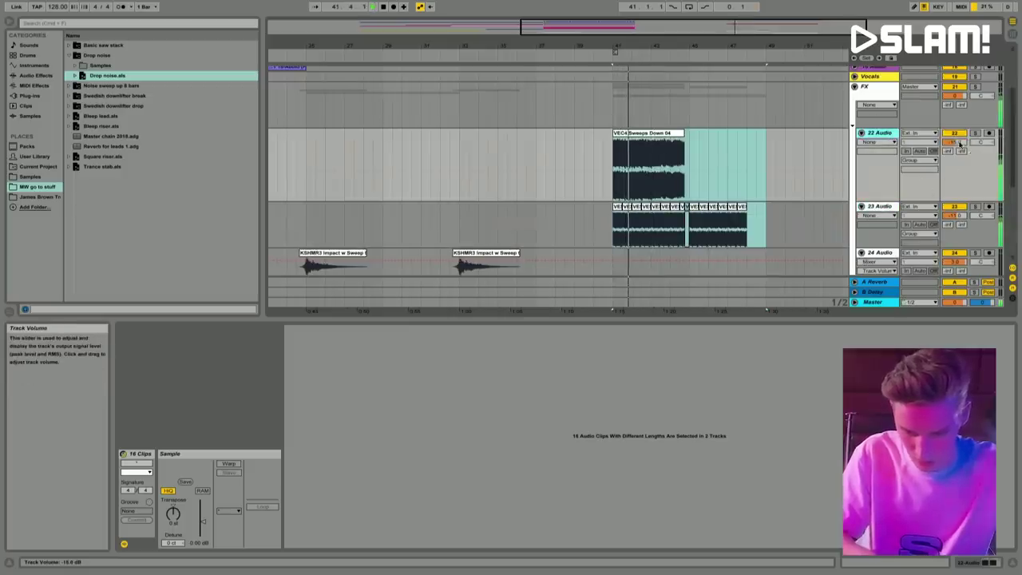
# Step: Lower the drop noise track volumes during playback, collapse all tracks and hide the clip detail area
pyautogui.click(883, 207)
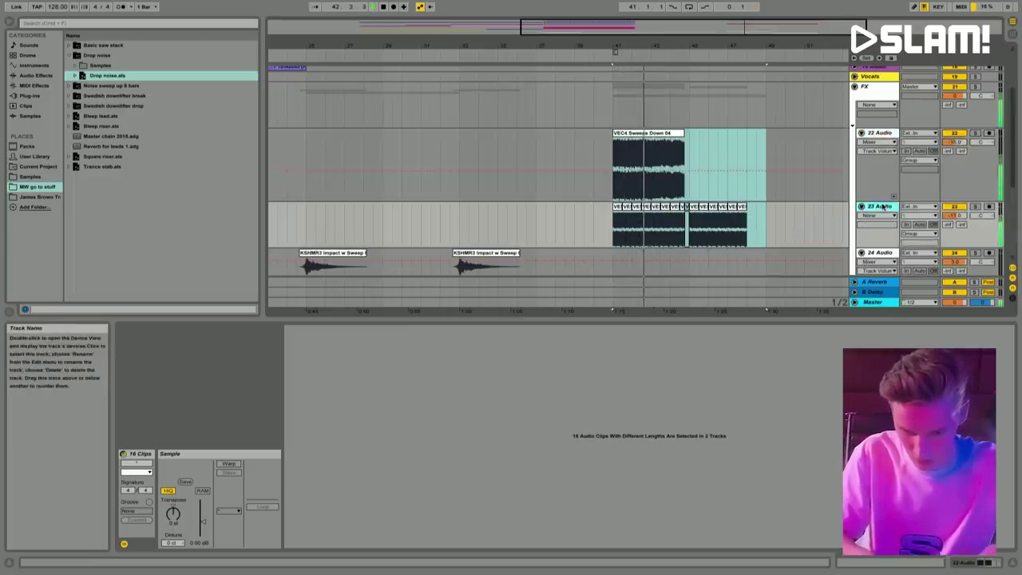
pyautogui.click(882, 134)
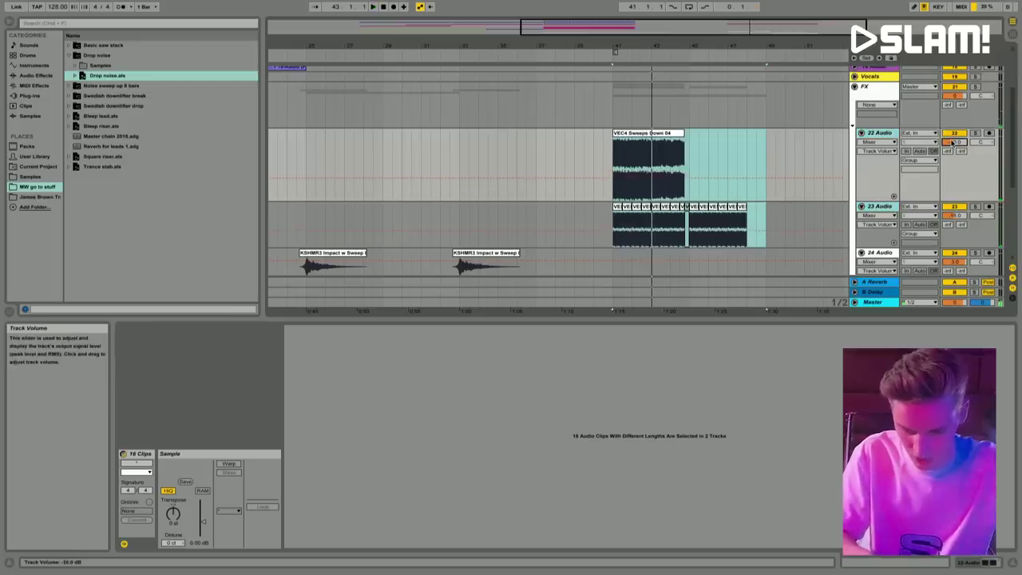
pyautogui.press('alt+super+u')
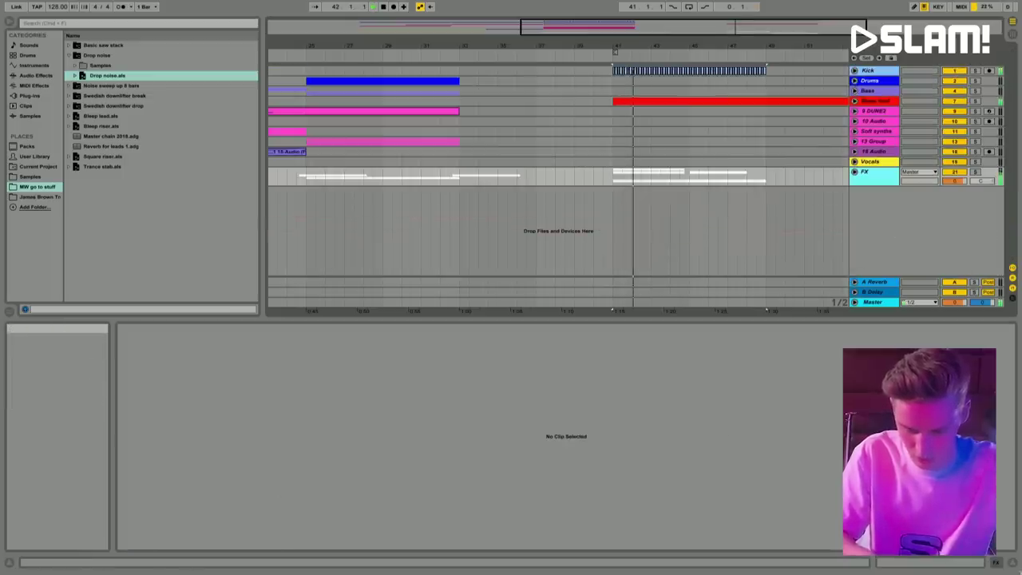
pyautogui.click(1014, 561)
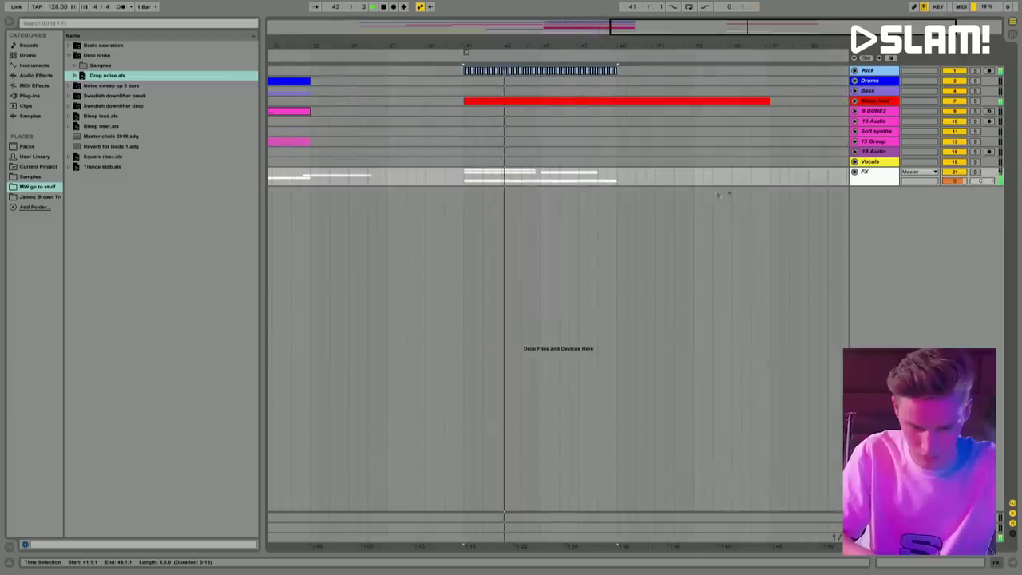
# Step: Copy the clap clips starting at bar 25 on the Drums group's 3 Audio track to bars 45–49
pyautogui.click(854, 80)
pyautogui.click(896, 117)
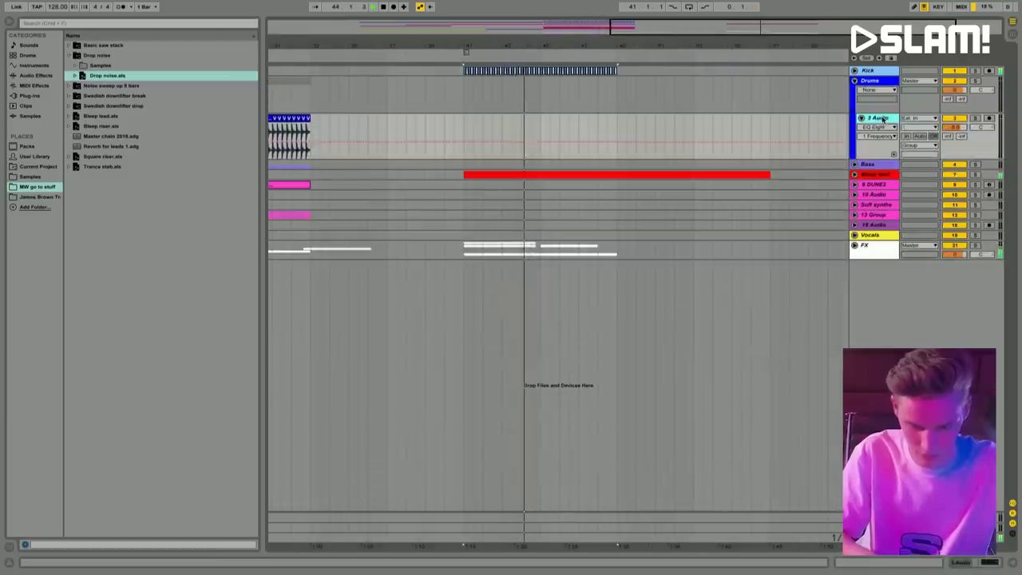
pyautogui.moveTo(376, 156); pyautogui.dragTo(402, 156)
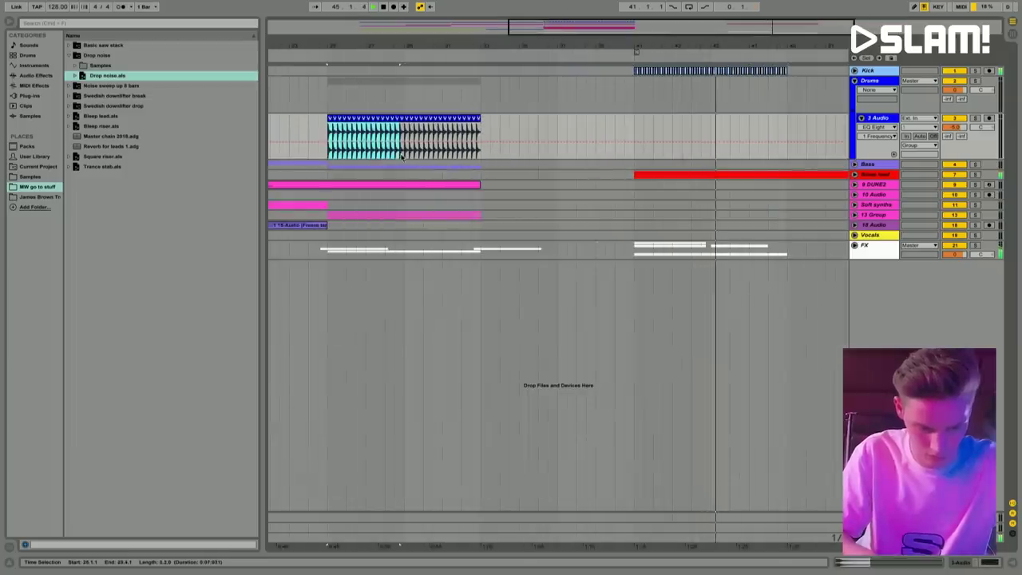
pyautogui.click(711, 154)
pyautogui.hotkey('ctrl', 'v')
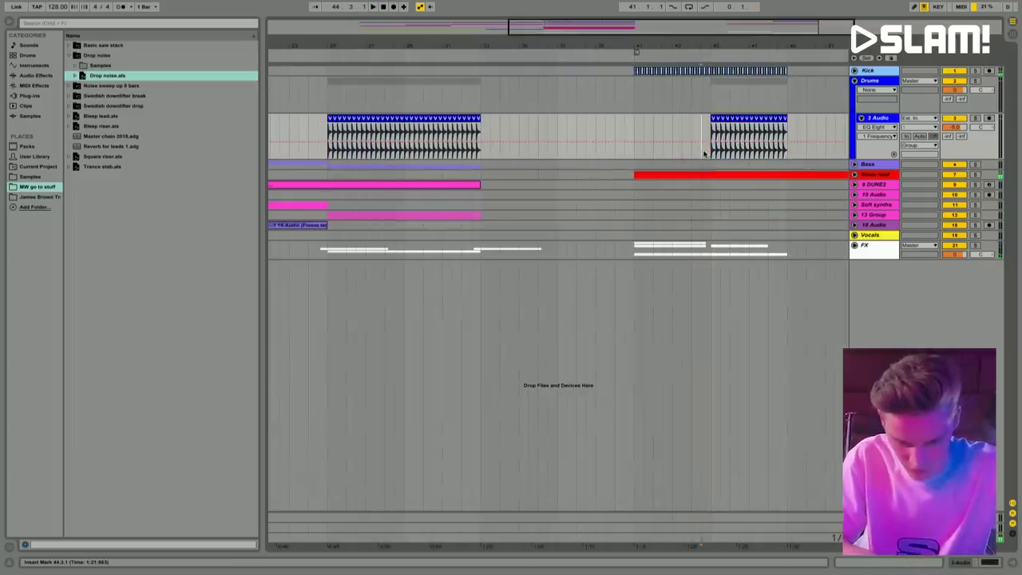
# Step: Lower the gain of the 16 pasted clap clips to about -4 dB and hide the clip detail area
pyautogui.click(954, 127)
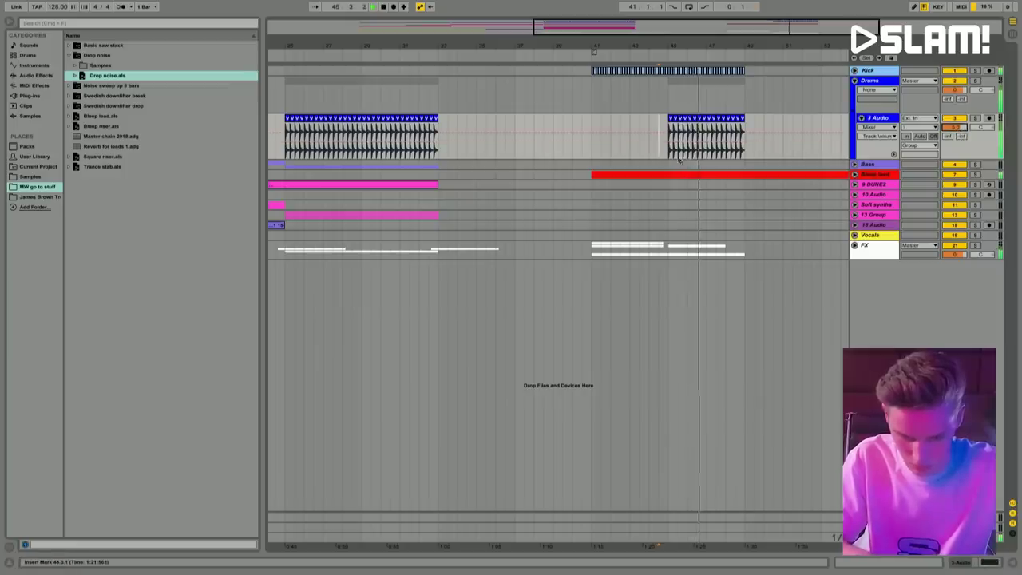
pyautogui.click(707, 147)
pyautogui.click(898, 565)
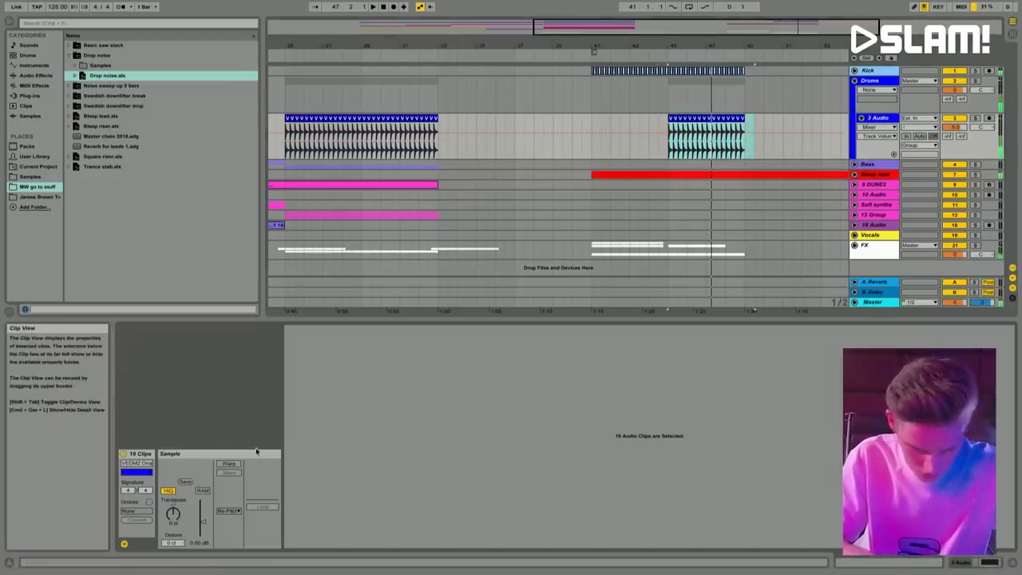
pyautogui.moveTo(200, 545); pyautogui.dragTo(201, 559)
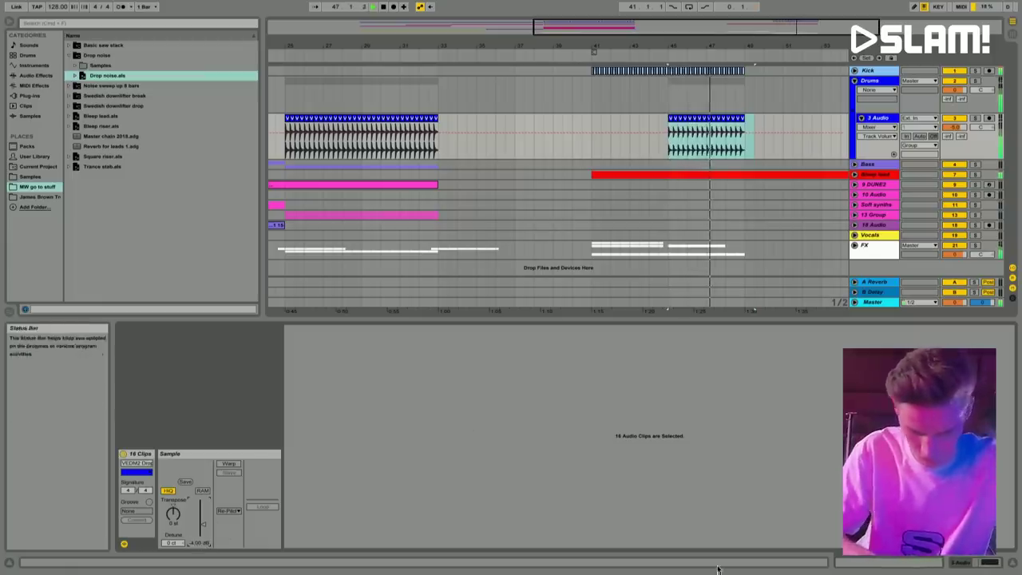
pyautogui.click(898, 565)
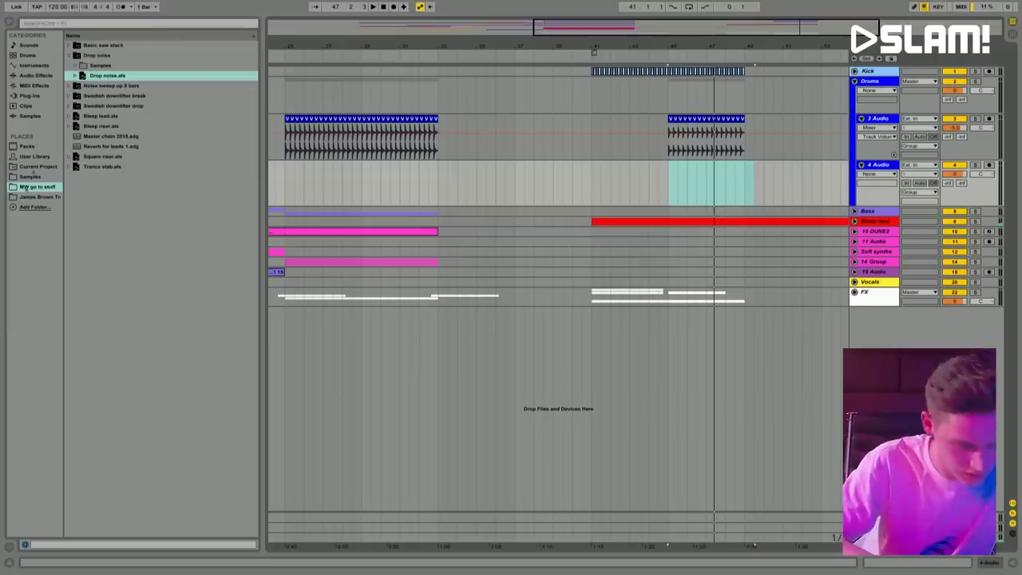
# Step: Search the Samples folder for "tom" and find W&W Tom.wav in the MW SAMPLES 2018 folder
pyautogui.click(27, 178)
pyautogui.click(84, 24)
pyautogui.write('mw tom')
pyautogui.click(97, 56)
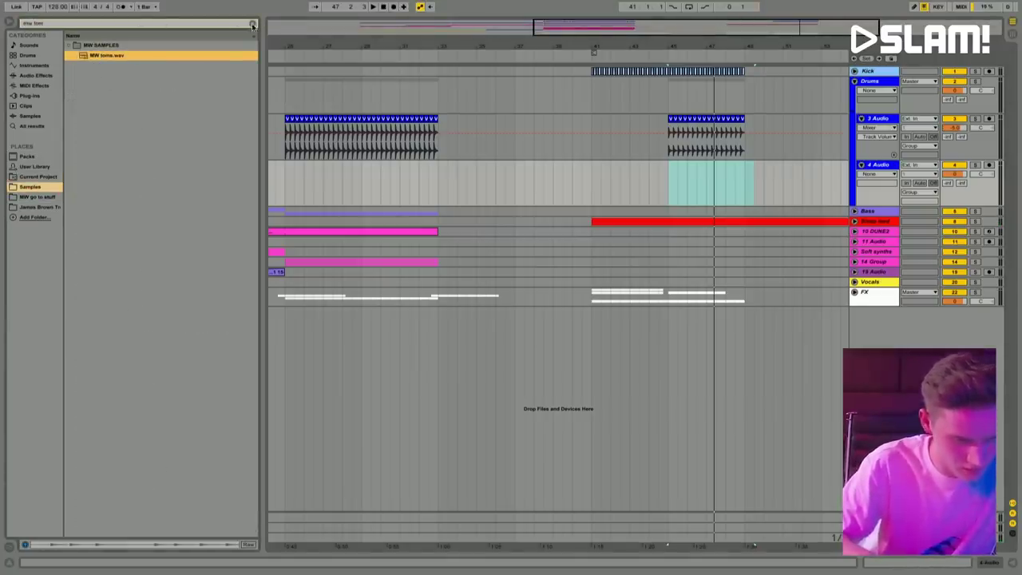
pyautogui.click(253, 25)
pyautogui.write('tom')
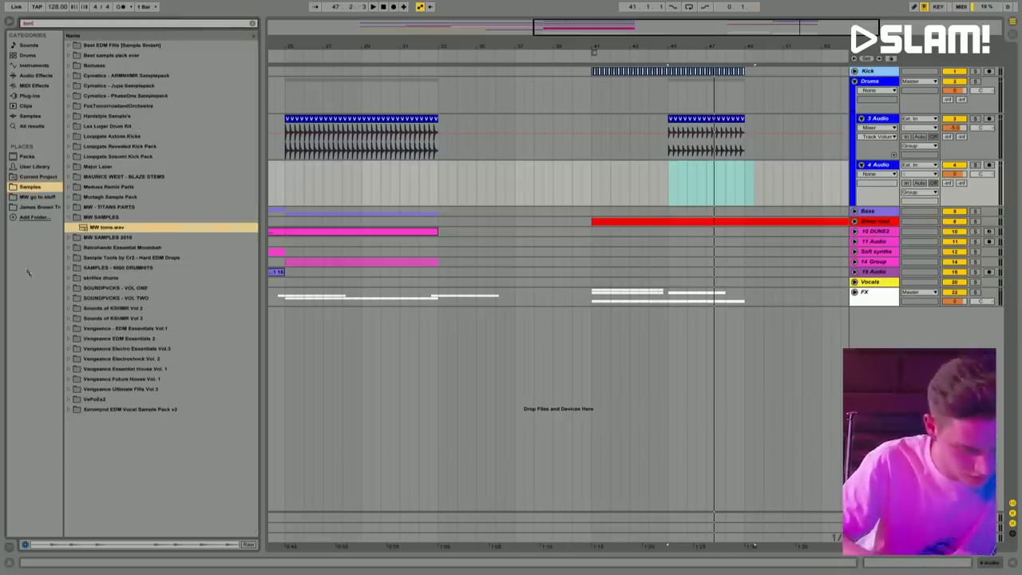
pyautogui.click(69, 237)
pyautogui.click(100, 237)
# Step: Place W&W Tom.wav on the 4 Audio track below the claps, at the fourth sixteenth of bar 45
pyautogui.click(679, 183)
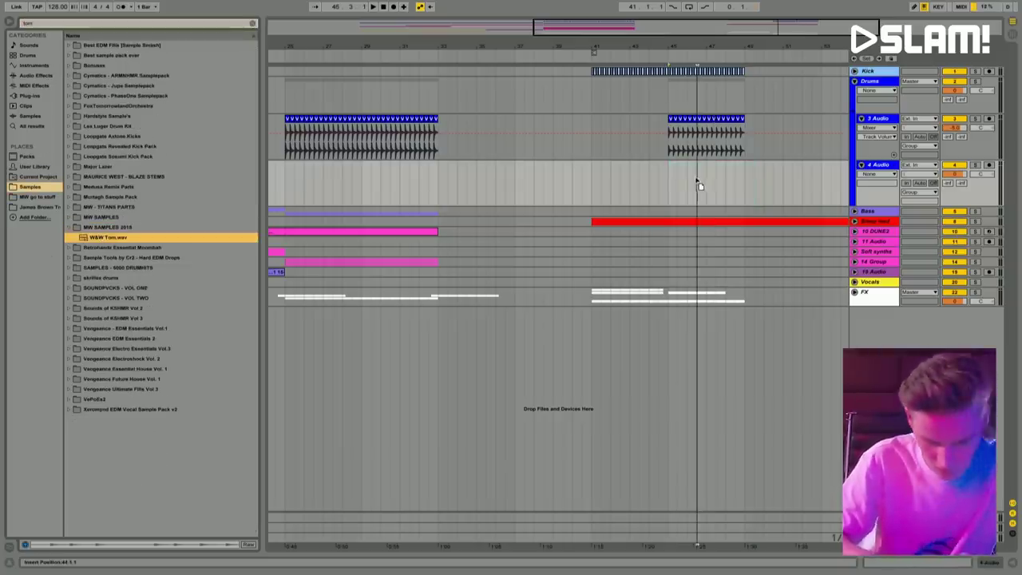
pyautogui.press('Return')
pyautogui.scroll(5, 718, 187)
pyautogui.moveTo(762, 167); pyautogui.dragTo(515, 186)
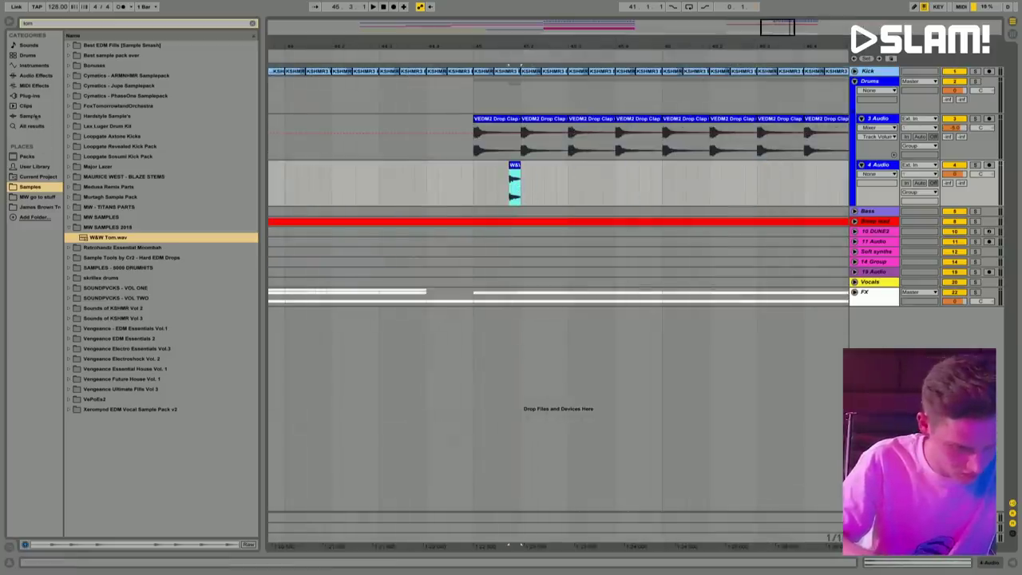
# Step: Load the FabFilter Pro-Q 2 VST plug-in onto the soloed 4 Audio tom track
pyautogui.click(29, 96)
pyautogui.click(252, 22)
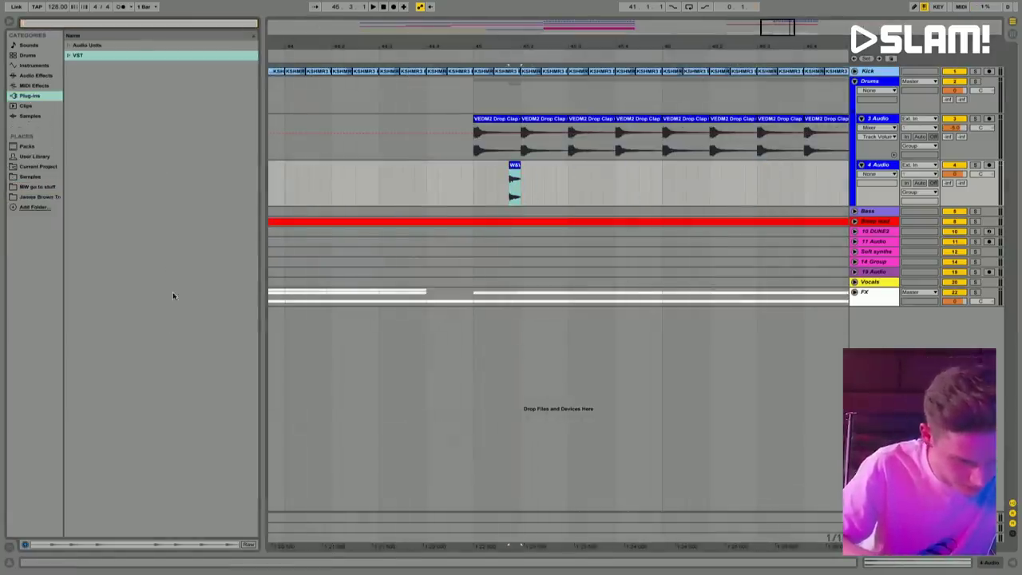
pyautogui.click(70, 55)
pyautogui.scroll(-10, 119, 249)
pyautogui.press('space')
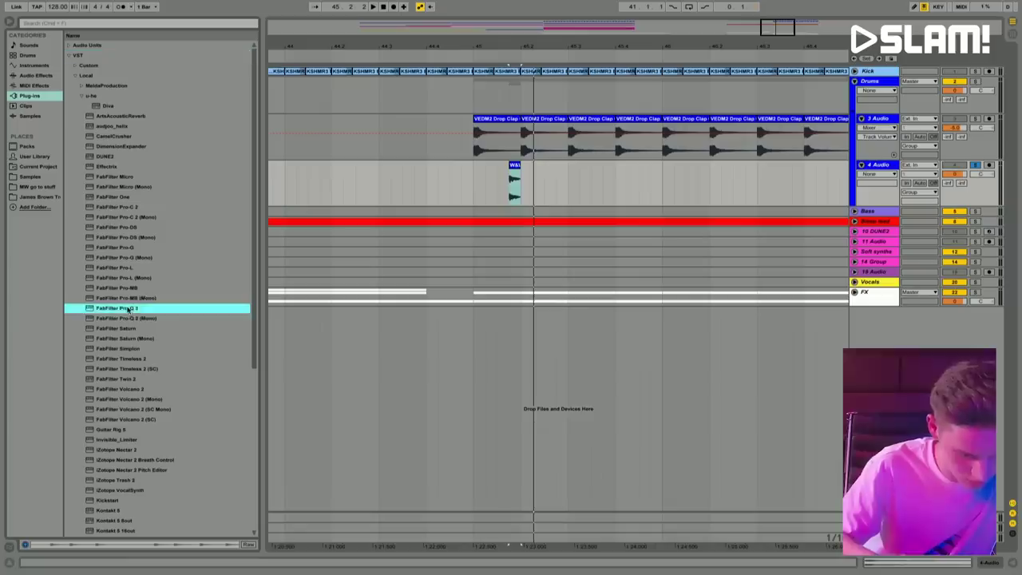
pyautogui.moveTo(517, 188); pyautogui.dragTo(515, 186)
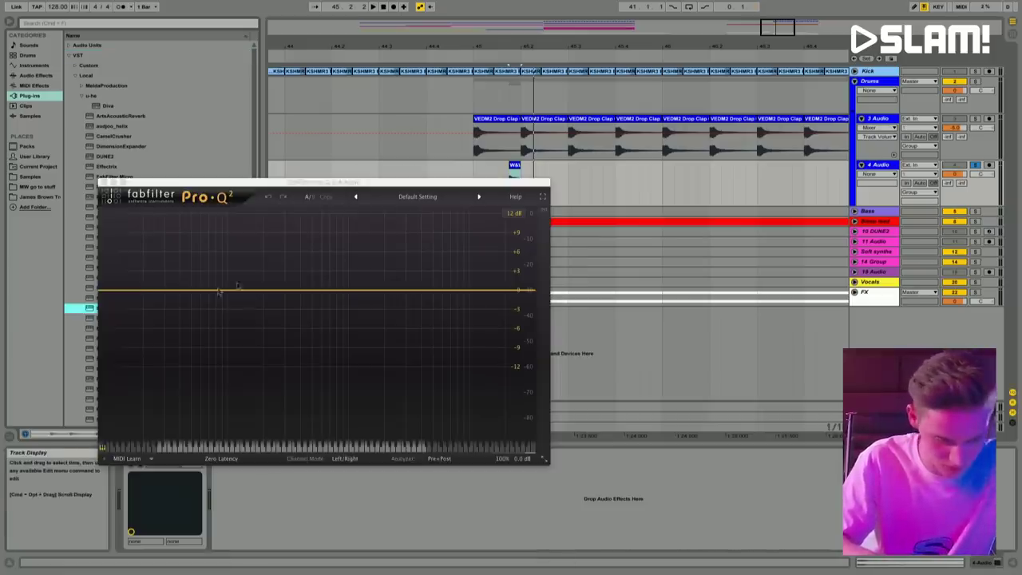
# Step: Add a low cut at about 295 Hz in Pro-Q 2 on the tom track while listening, and hide the plug-in window
pyautogui.click(128, 292)
pyautogui.moveTo(126, 292); pyautogui.dragTo(313, 290)
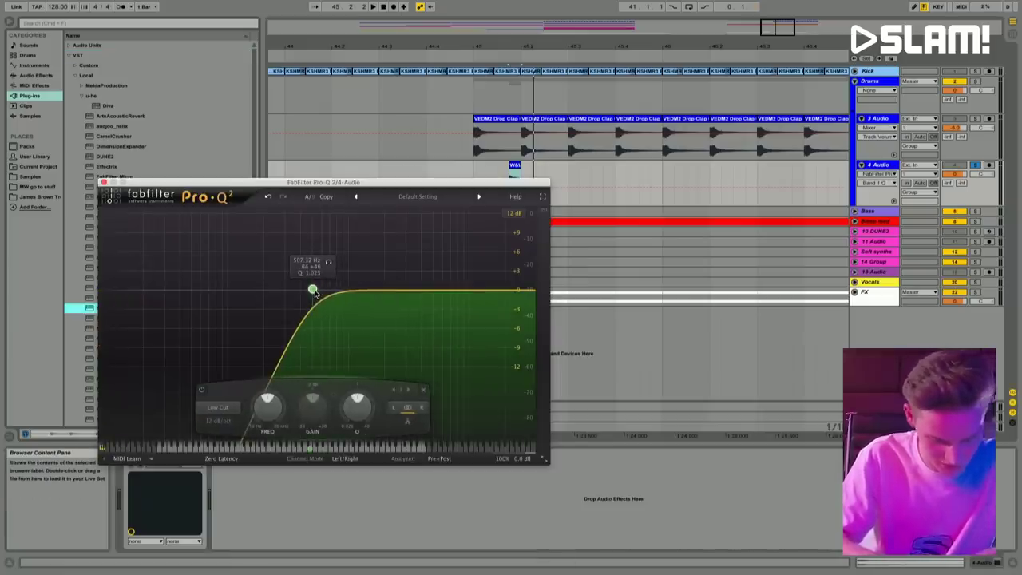
pyautogui.rightClick(313, 292)
pyautogui.moveTo(355, 323)
pyautogui.click(460, 339)
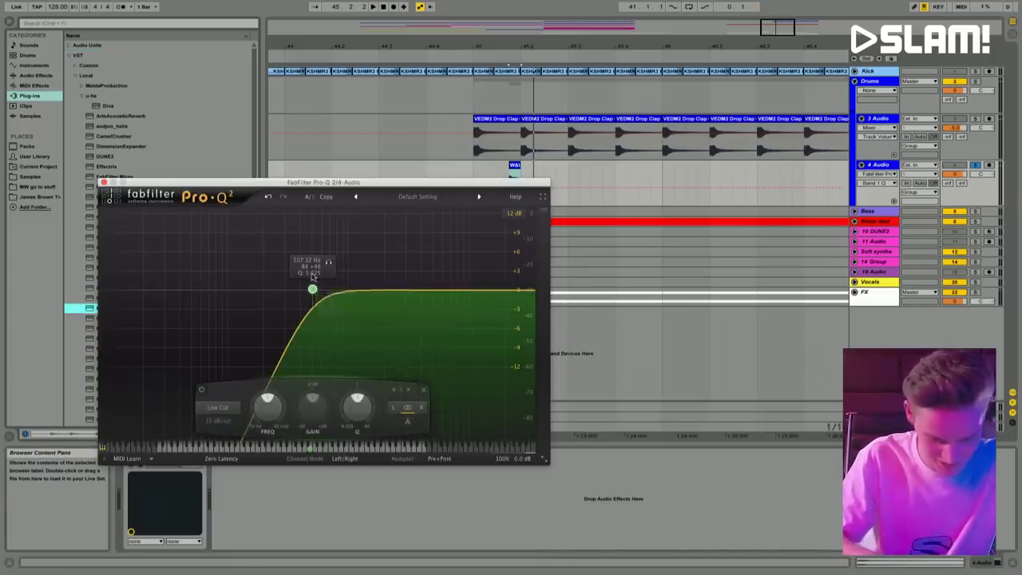
pyautogui.press('space')
pyautogui.moveTo(312, 290); pyautogui.dragTo(284, 290)
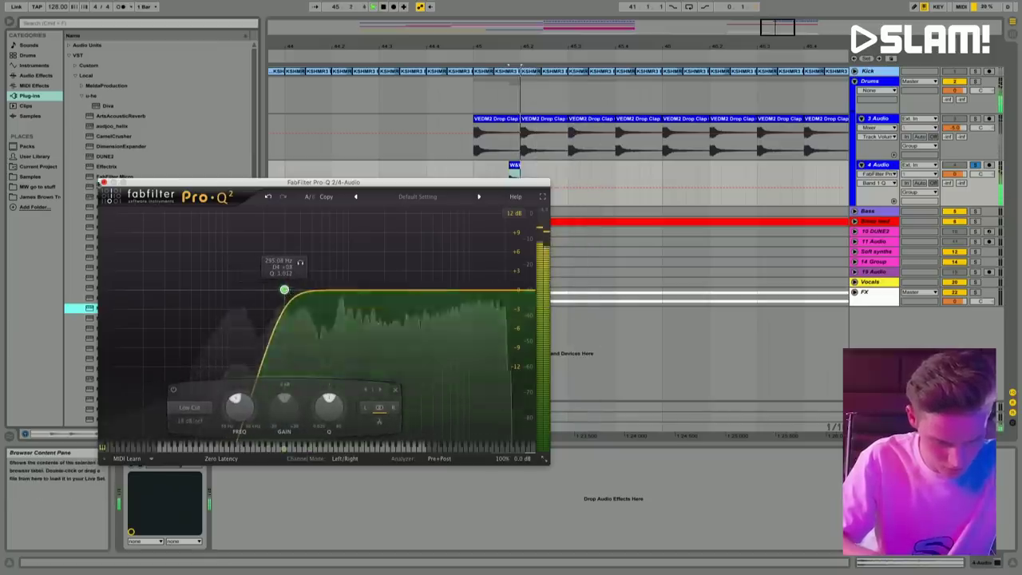
pyautogui.press('super+alt+p')
# Step: Paste a second tom hit at 45.2.3 and open both hits for a clip gain increase
pyautogui.click(542, 175)
pyautogui.press('super+v')
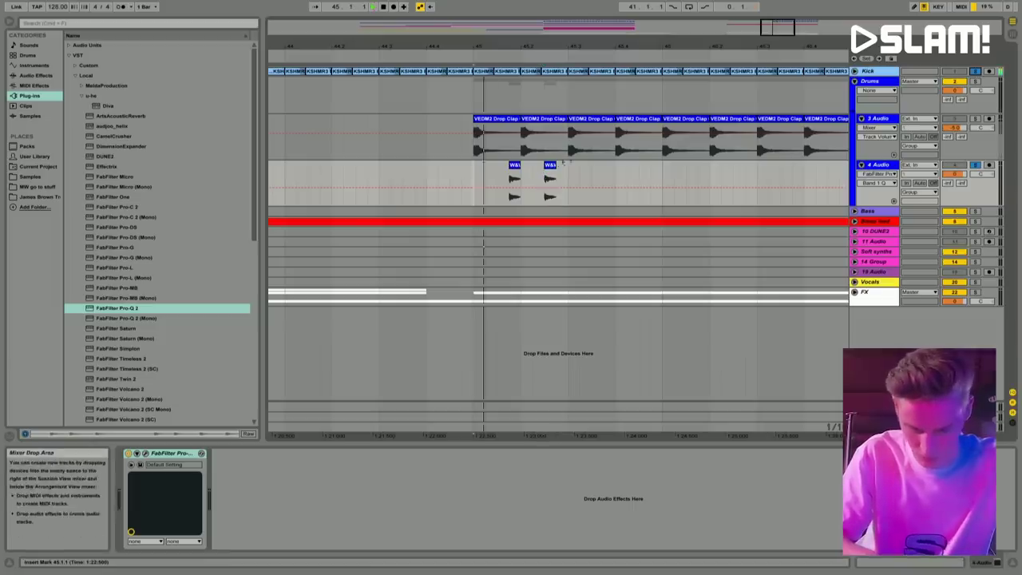
pyautogui.moveTo(557, 183); pyautogui.dragTo(474, 184)
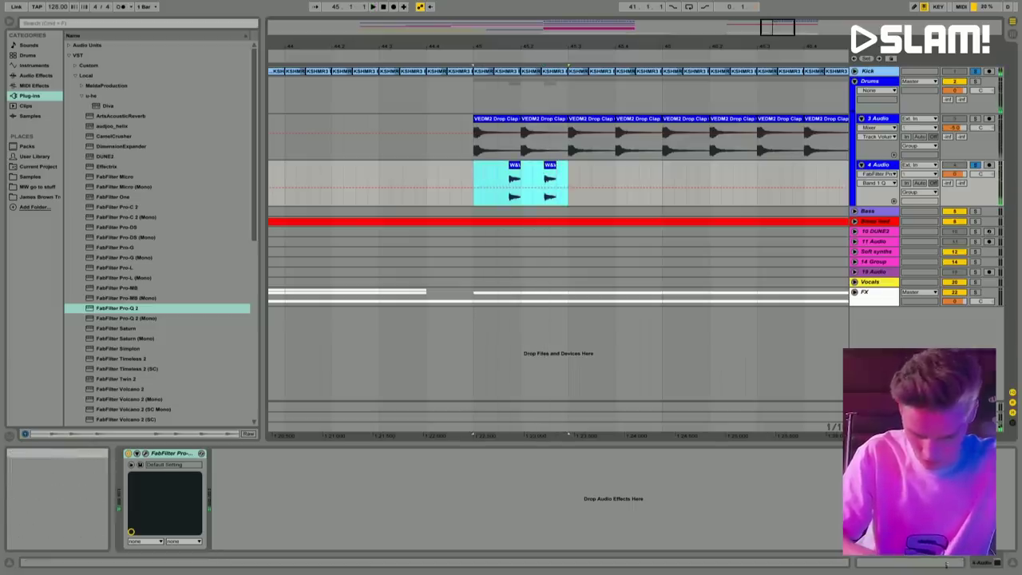
pyautogui.hotkey('shift', 'Tab')
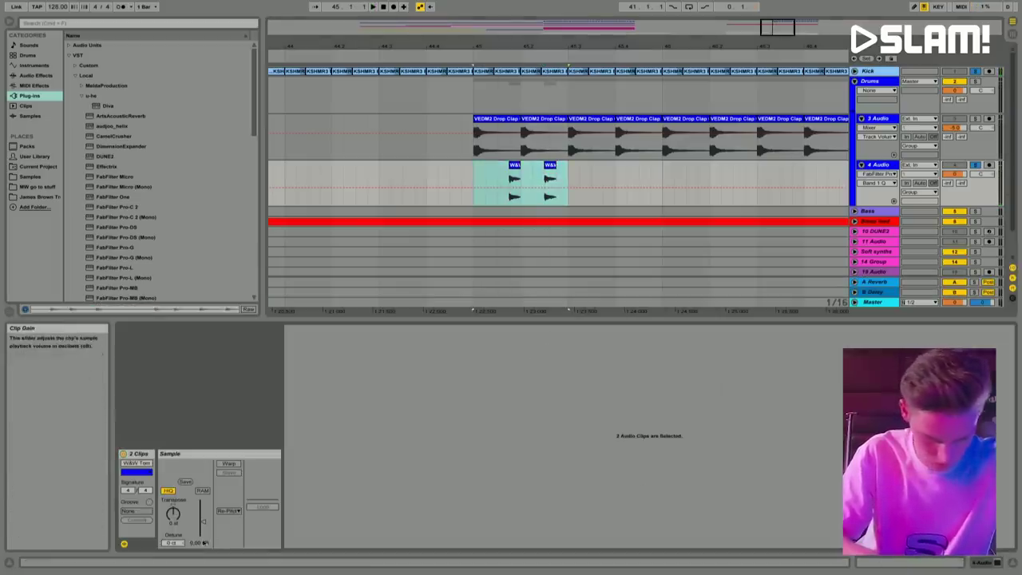
# Step: Duplicate the half-bar, two-hit tom pattern three times to fill bars 45 and 46
pyautogui.moveTo(474, 199); pyautogui.dragTo(566, 199)
pyautogui.press('super+d')
pyautogui.press('super+d')
pyautogui.press('super+d')
# Step: Move the seventh tom hit one sixteenth earlier, to 46.3.3
pyautogui.click(470, 202)
pyautogui.press('-')
pyautogui.press('+')
pyautogui.click(583, 185)
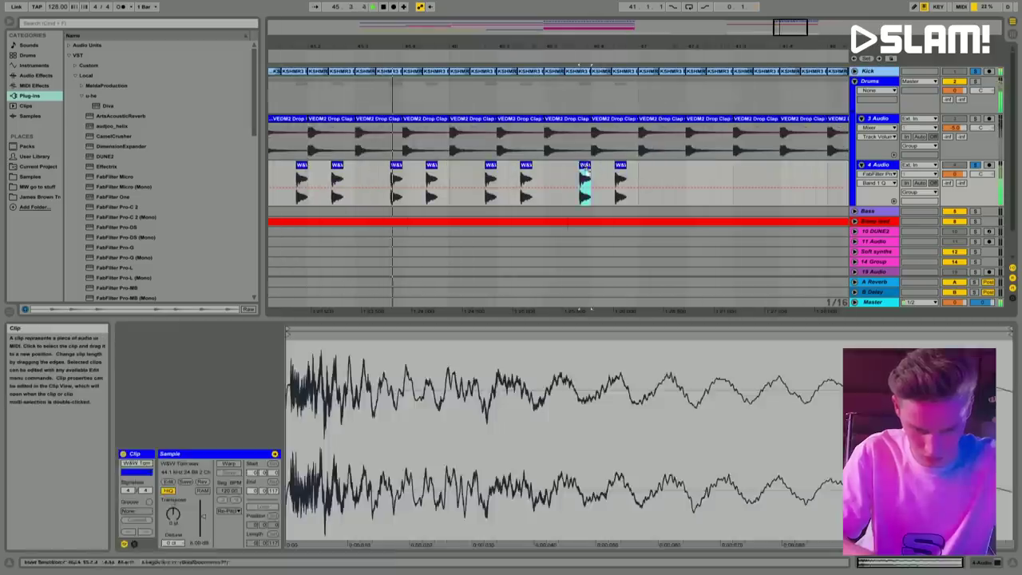
pyautogui.moveTo(573, 309); pyautogui.dragTo(573, 275)
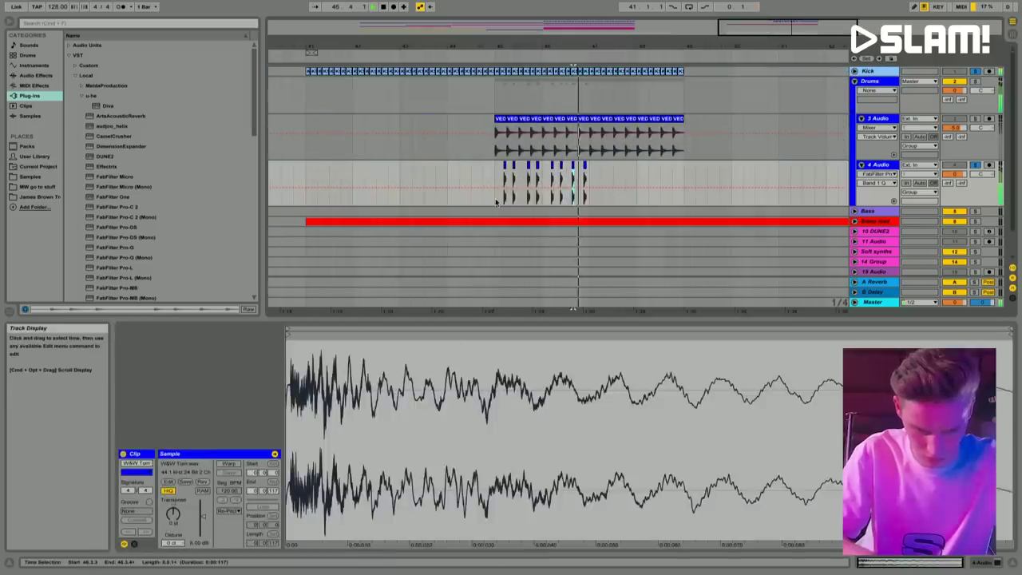
# Step: Duplicate the two-bar tom pattern into bars 47 and 48 and lower the 4 Audio track's volume
pyautogui.moveTo(495, 192); pyautogui.dragTo(594, 200)
pyautogui.click(593, 202)
pyautogui.press('super+d')
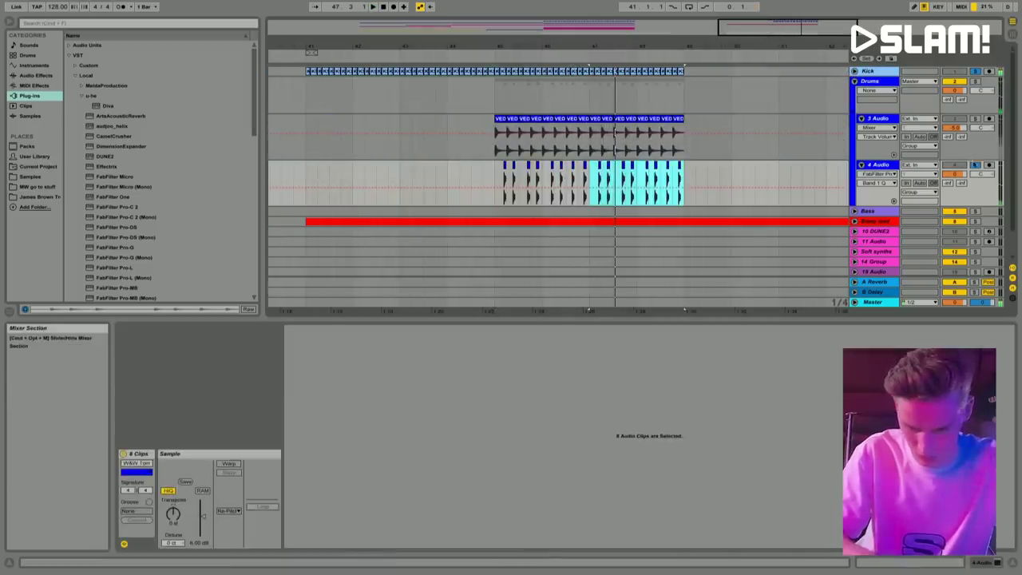
pyautogui.click(492, 200)
pyautogui.click(957, 175)
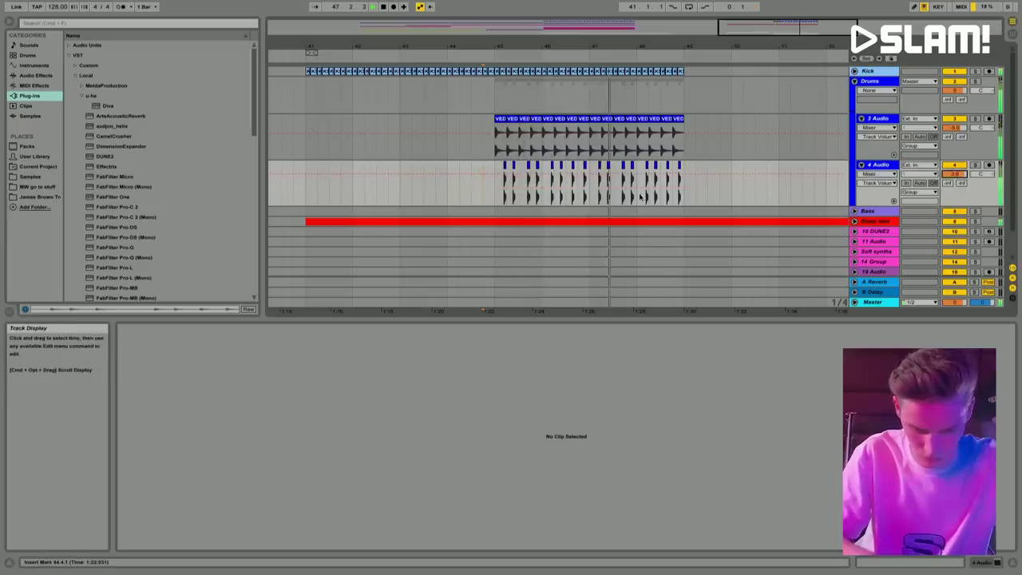
# Step: Delete the clap and tom clips in bar 48
pyautogui.moveTo(640, 196); pyautogui.dragTo(687, 73)
pyautogui.press('Delete')
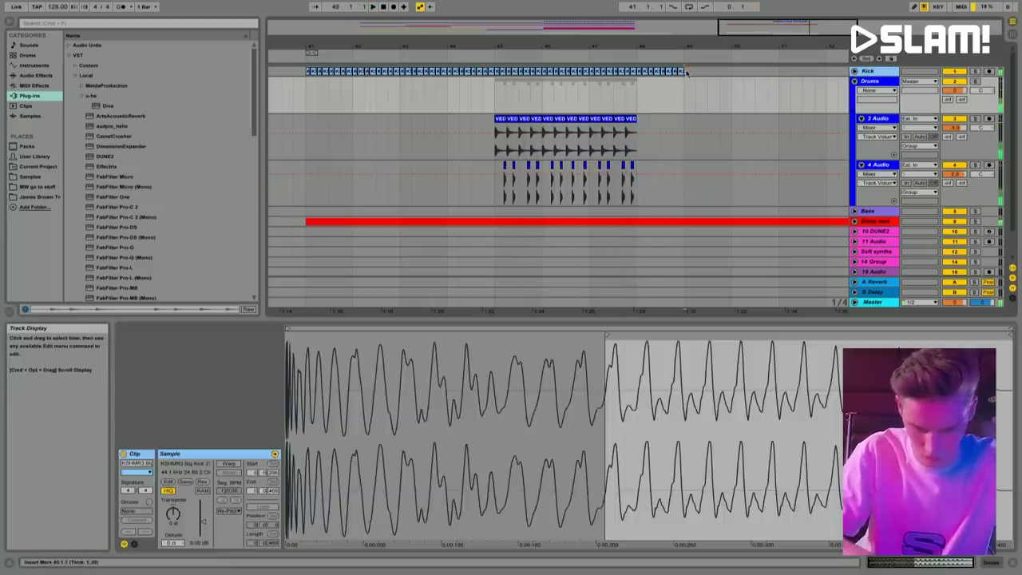
# Step: Delete the kick clips in bar 48 and collapse the Drums group
pyautogui.press('Delete')
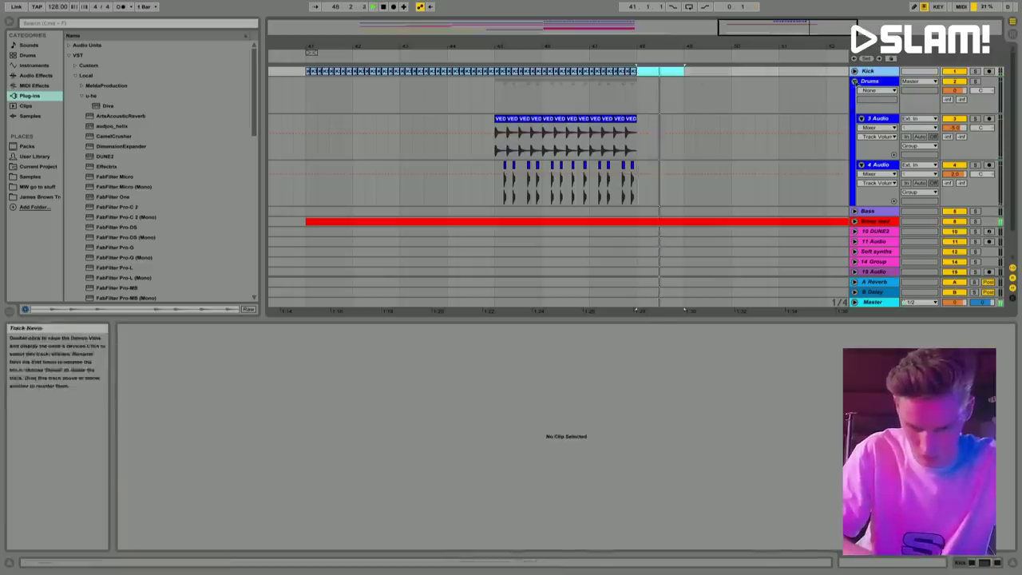
pyautogui.click(855, 81)
# Step: Move the 16-bar drop section starting at bar 41 on all tracks so that it begins at bar 49
pyautogui.moveTo(454, 52); pyautogui.dragTo(631, 51)
pyautogui.click(632, 104)
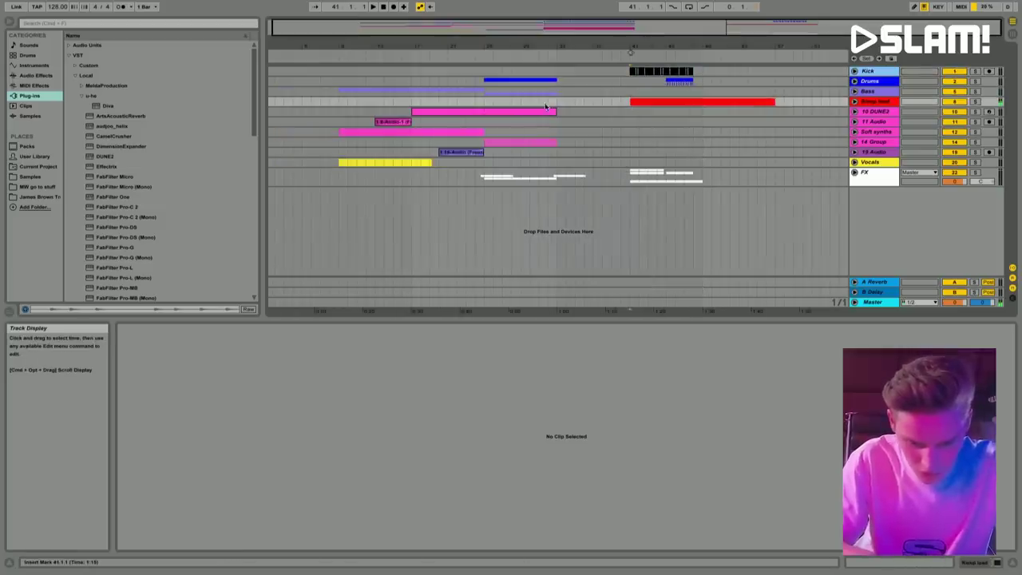
pyautogui.moveTo(631, 51); pyautogui.dragTo(621, 53)
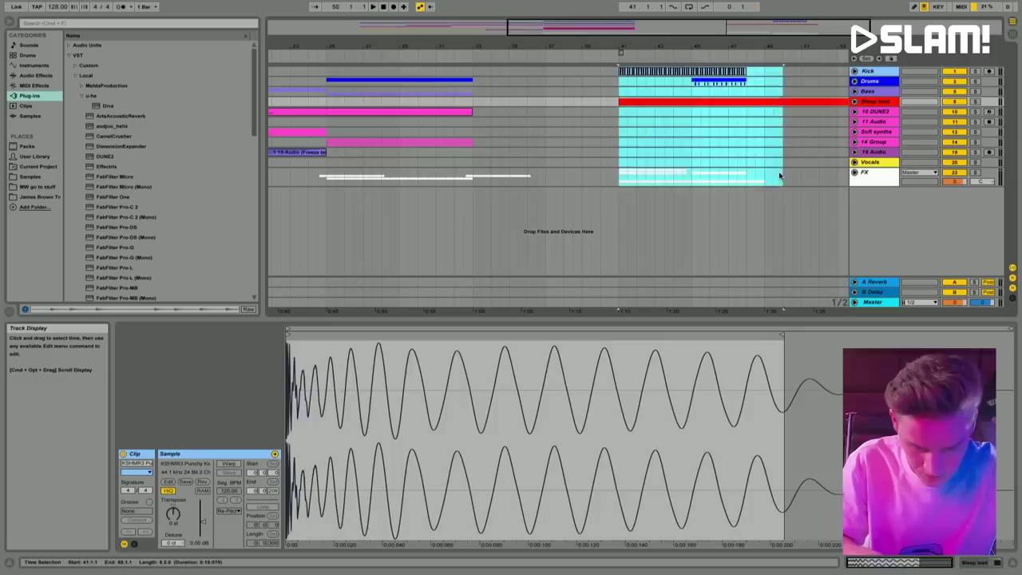
pyautogui.moveTo(782, 171); pyautogui.dragTo(765, 174)
pyautogui.hscroll(5, 774, 134)
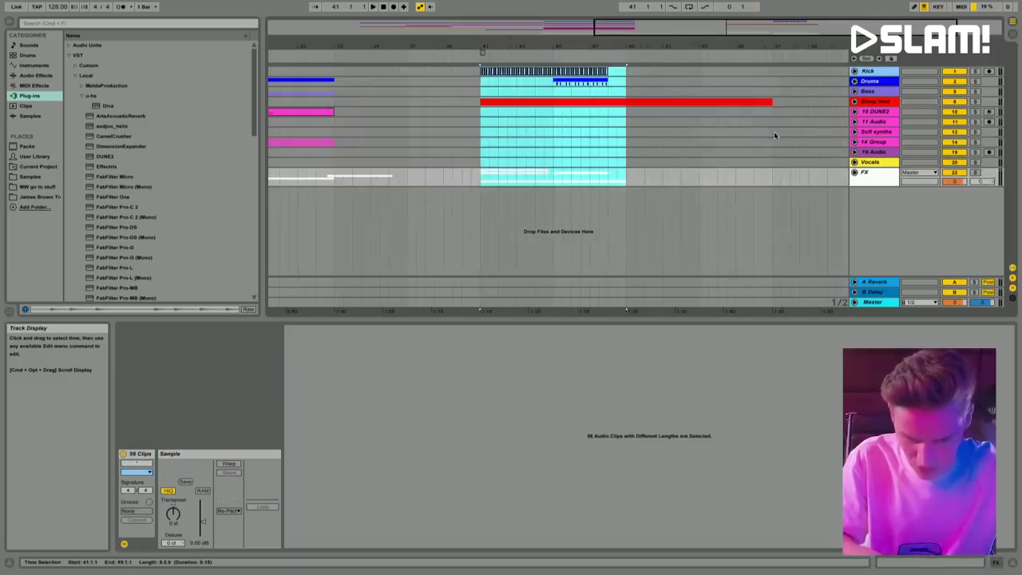
pyautogui.keyDown('shift'); pyautogui.click(773, 72); pyautogui.keyUp('shift')
pyautogui.press('Delete')
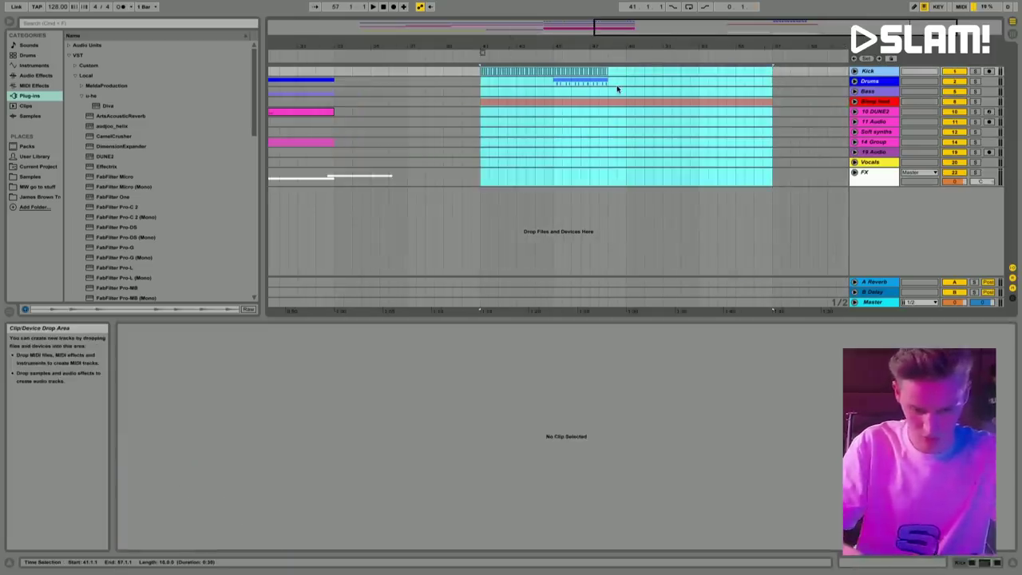
pyautogui.press('super+z')
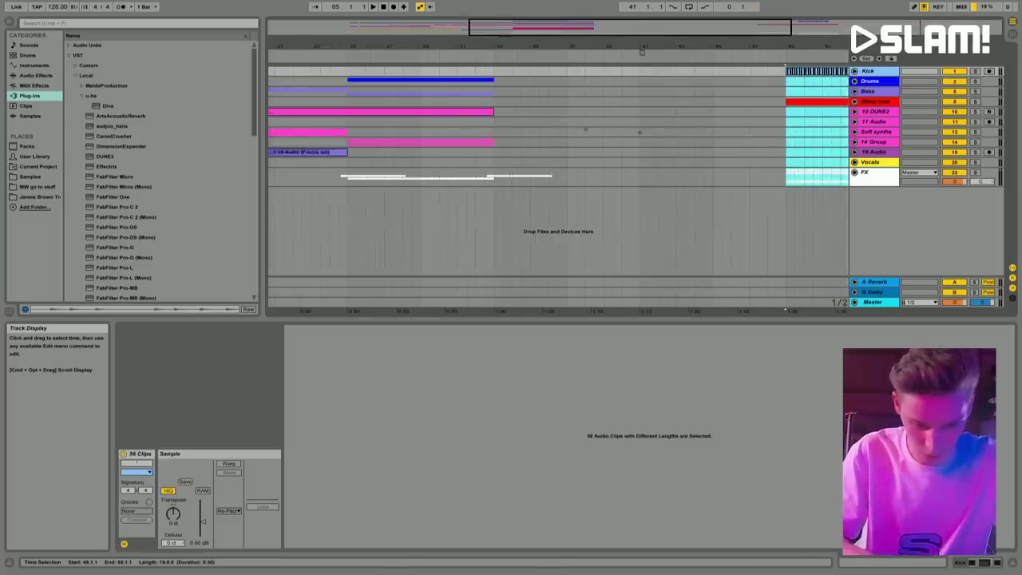
pyautogui.press('super+z')
pyautogui.press('super+z')
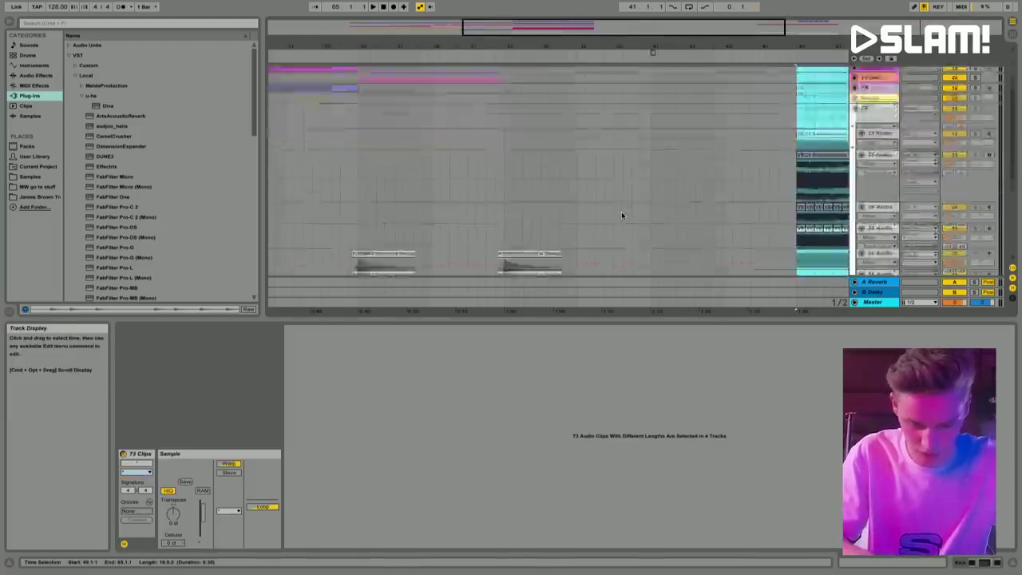
pyautogui.click(855, 172)
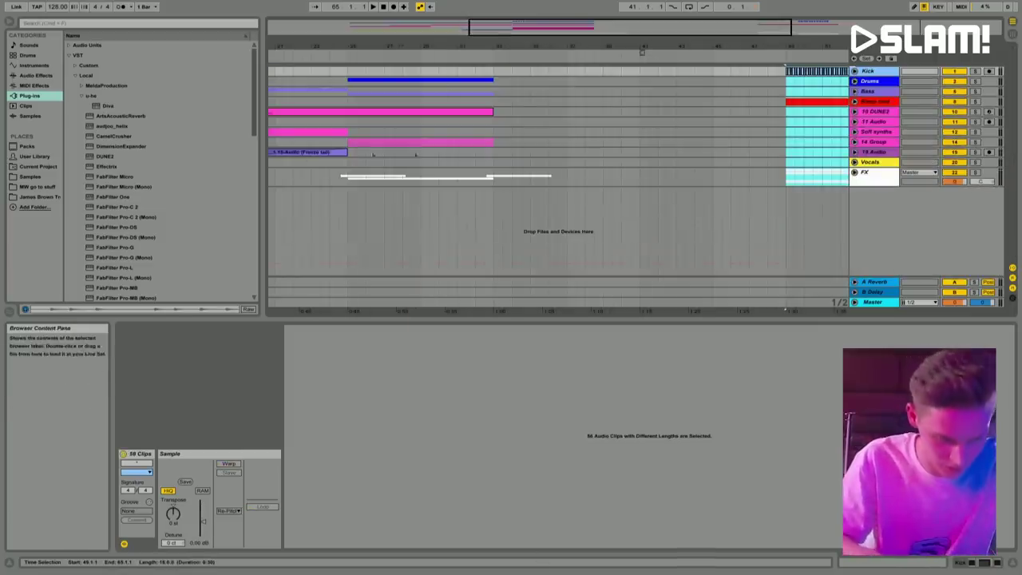
# Step: Insert a new MIDI track below the 4 Audio track in the Drums group
pyautogui.hscroll(-5, 460, 161)
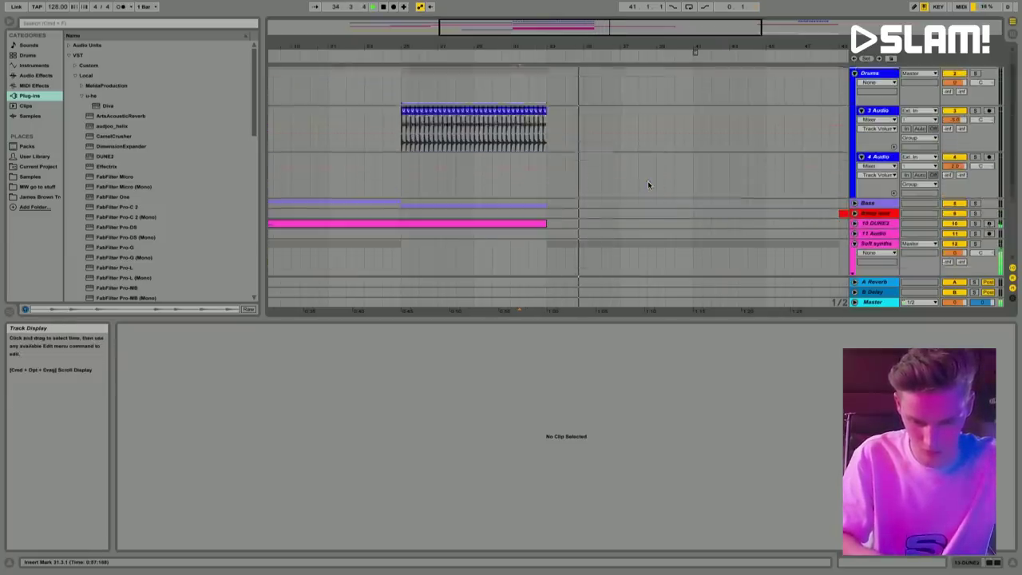
pyautogui.click(877, 167)
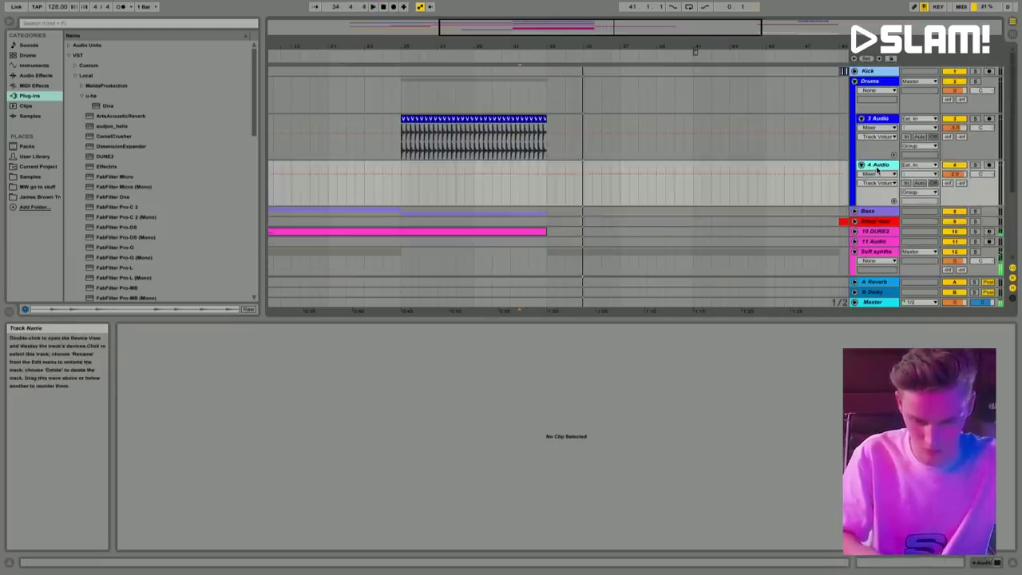
pyautogui.hotkey('ctrl', 'shift', 't')
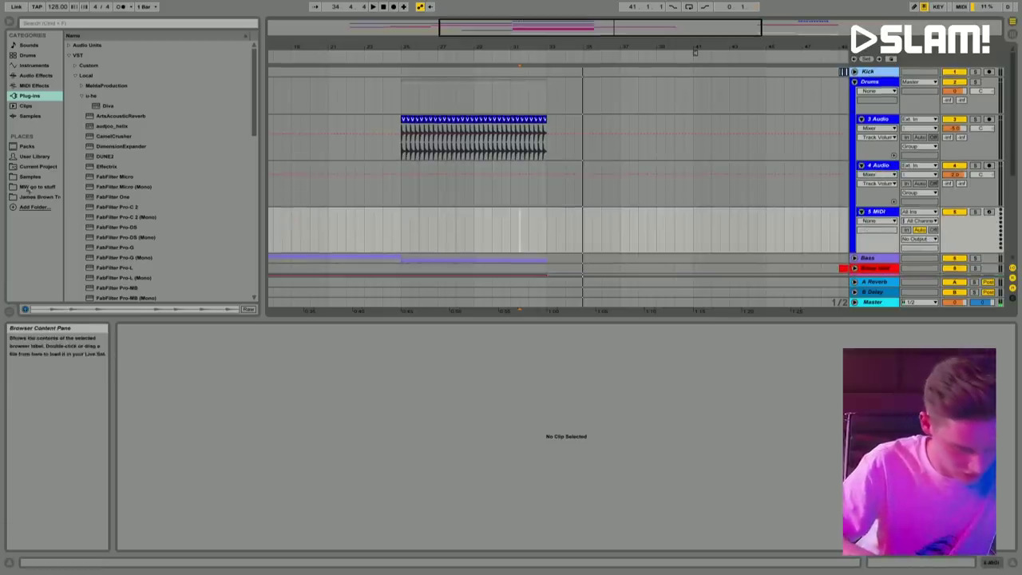
# Step: Search the Samples folder for "rotn" and load ROTN Build Snare.wav as an instrument on the new MIDI track
pyautogui.click(30, 176)
pyautogui.click(88, 24)
pyautogui.write('rot')
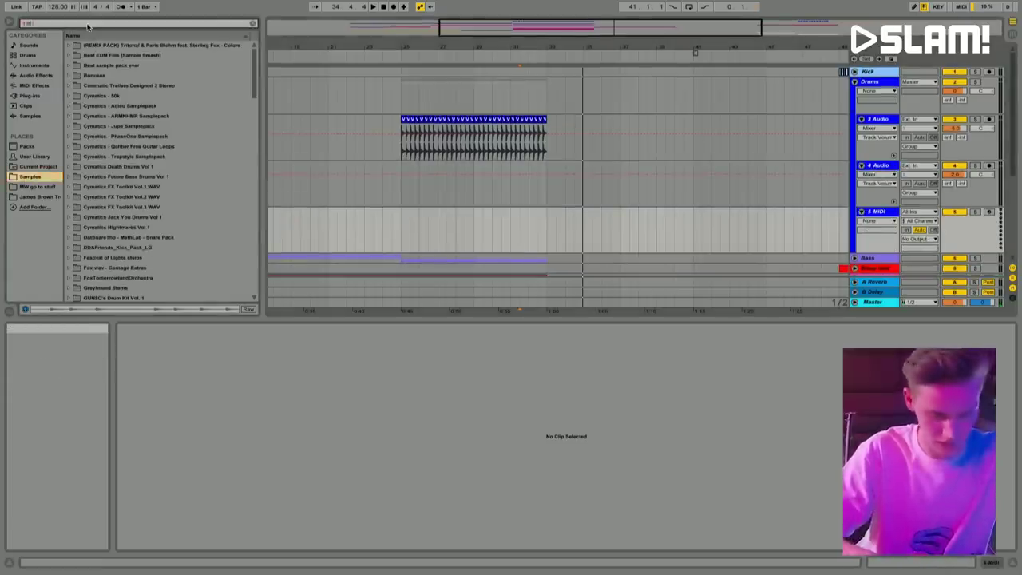
pyautogui.write('n')
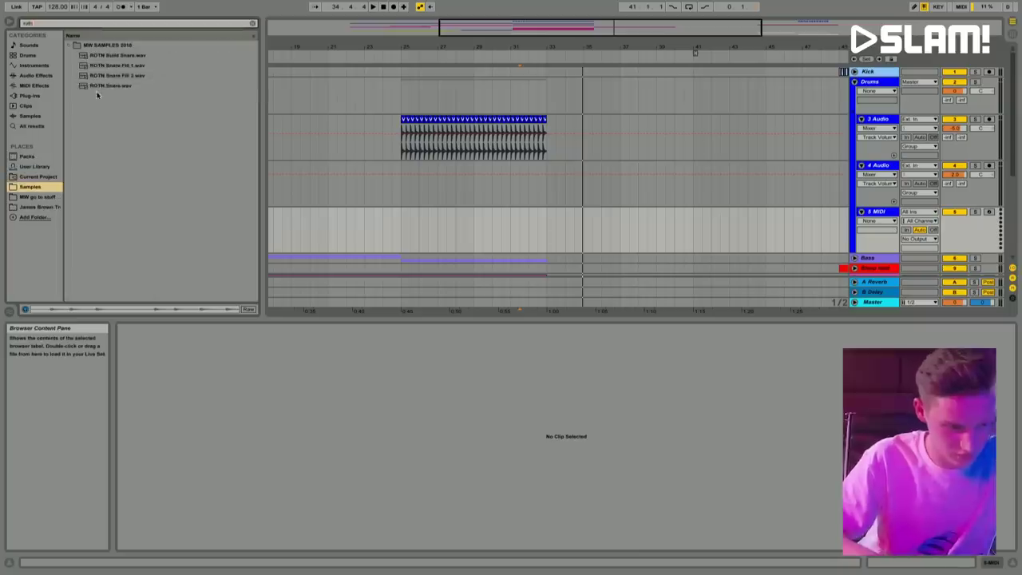
pyautogui.click(120, 56)
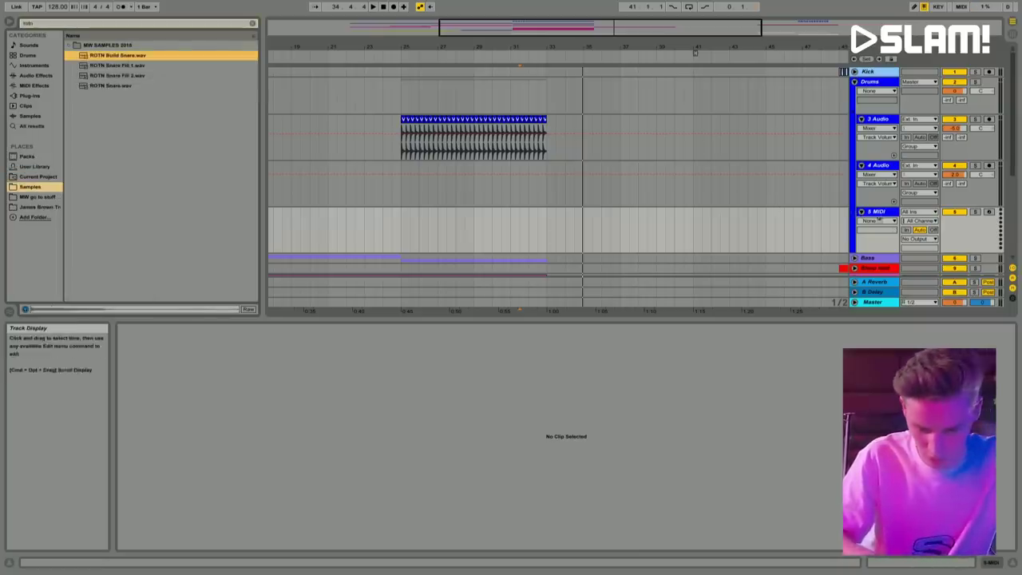
pyautogui.hotkey('shift', 'Tab')
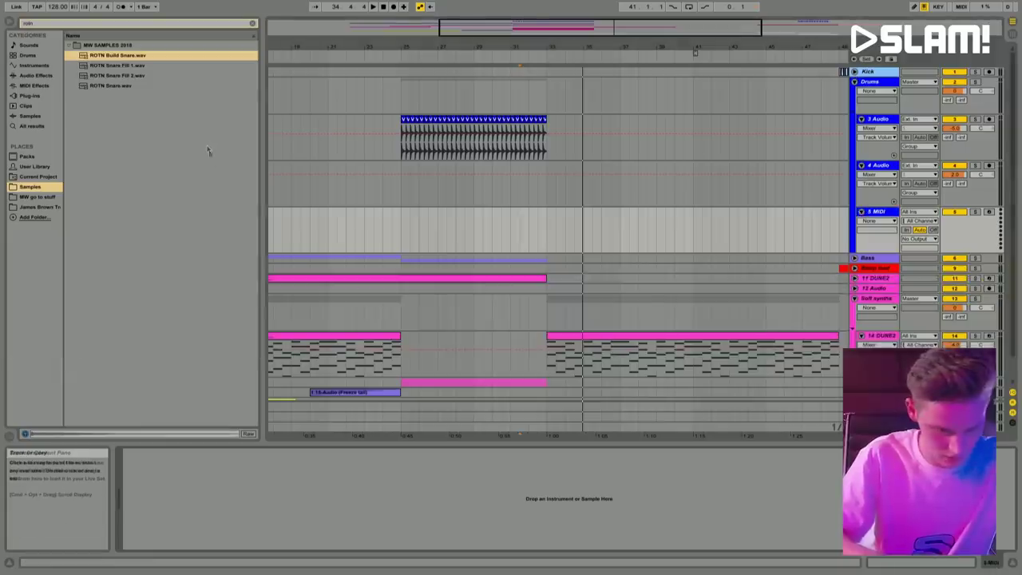
pyautogui.moveTo(290, 494); pyautogui.dragTo(291, 495)
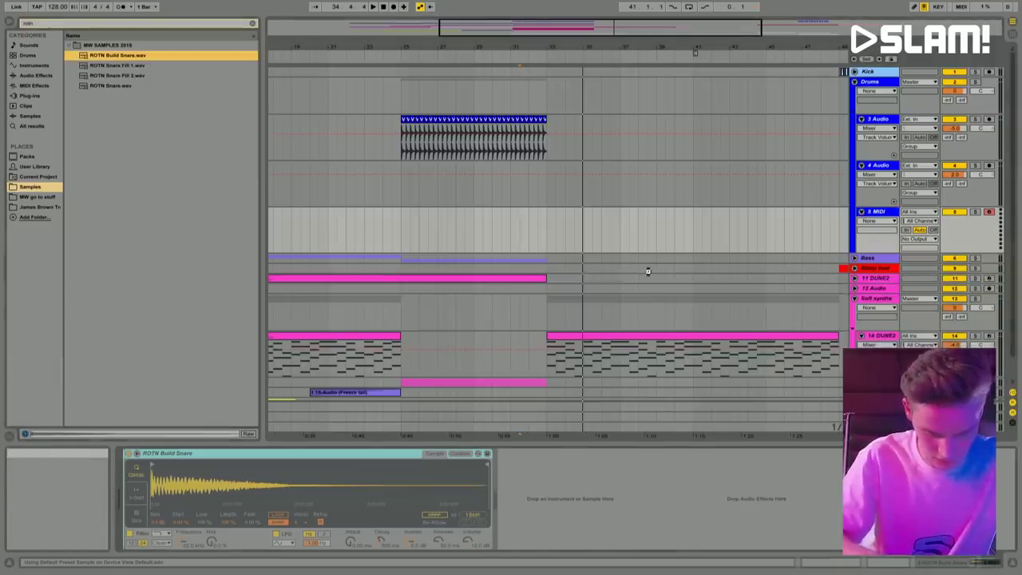
# Step: Create an empty MIDI clip from bar 33 to bar 48 on the snare track and cut the 14 DUNE2 clip off at bar 48
pyautogui.hscroll(5, 733, 246)
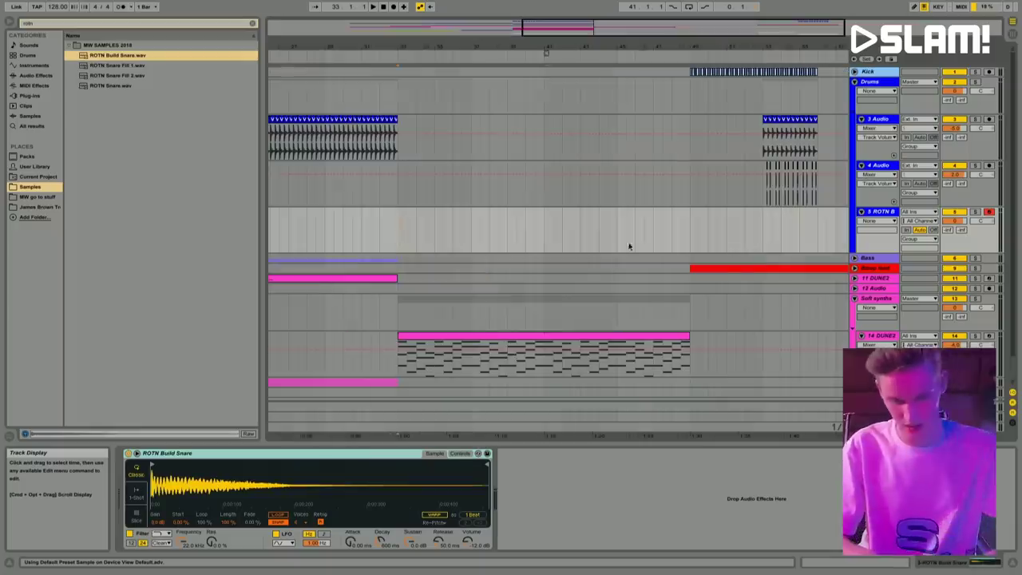
pyautogui.keyDown('shift'); pyautogui.click(670, 240); pyautogui.keyUp('shift')
pyautogui.press('super+shift+m')
pyautogui.moveTo(675, 366); pyautogui.dragTo(707, 371)
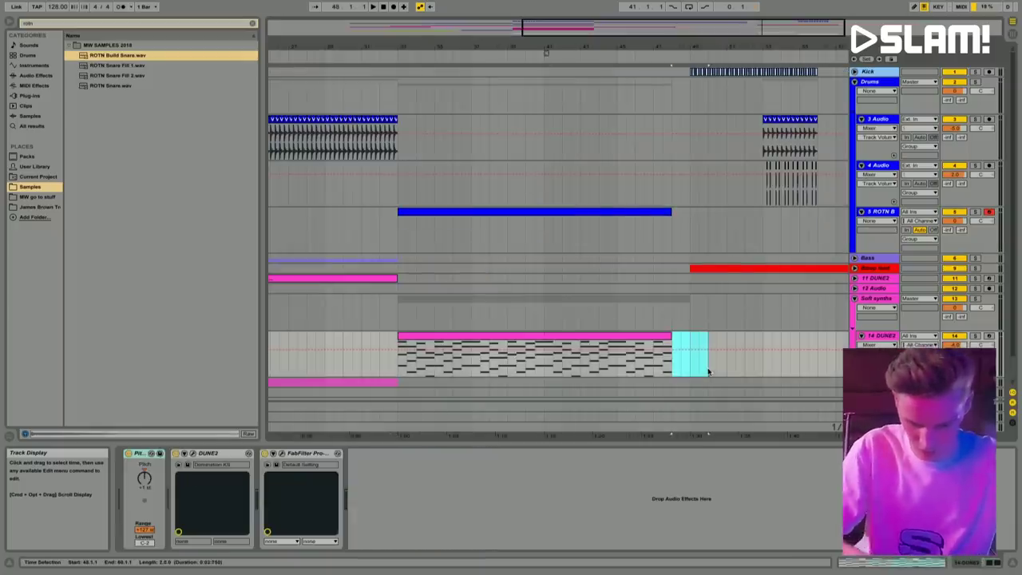
# Step: Draw a quarter-note C3 at the start of the snare clip and duplicate it across the first bar
pyautogui.click(626, 211)
pyautogui.doubleClick(639, 223)
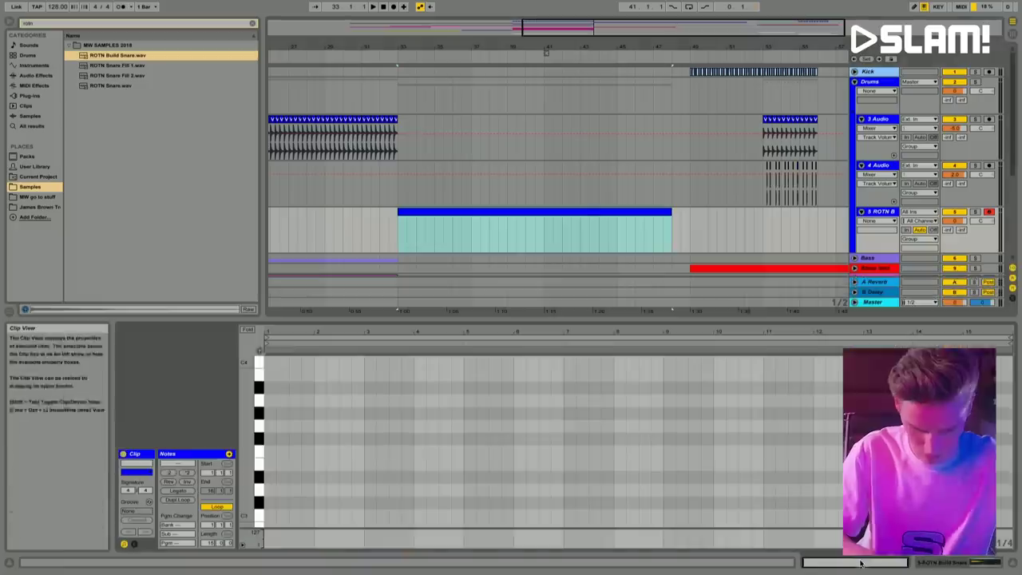
pyautogui.click(271, 515)
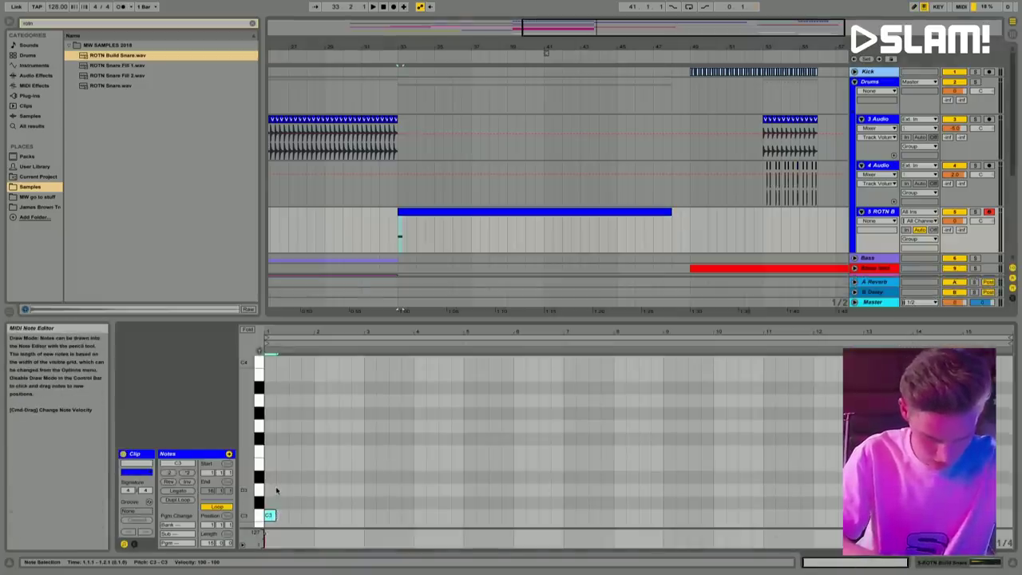
pyautogui.press('b')
pyautogui.press('super+d')
pyautogui.press('super+d')
pyautogui.press('super+d')
# Step: Duplicate the quarter-note C3 snare hits until they fill the clip's first eight bars
pyautogui.click(278, 497)
pyautogui.press('super+a')
pyautogui.press('super+d')
pyautogui.scroll(-3, 274, 482)
pyautogui.click(358, 492)
pyautogui.press('super+a')
pyautogui.press('super+d')
pyautogui.press('space')
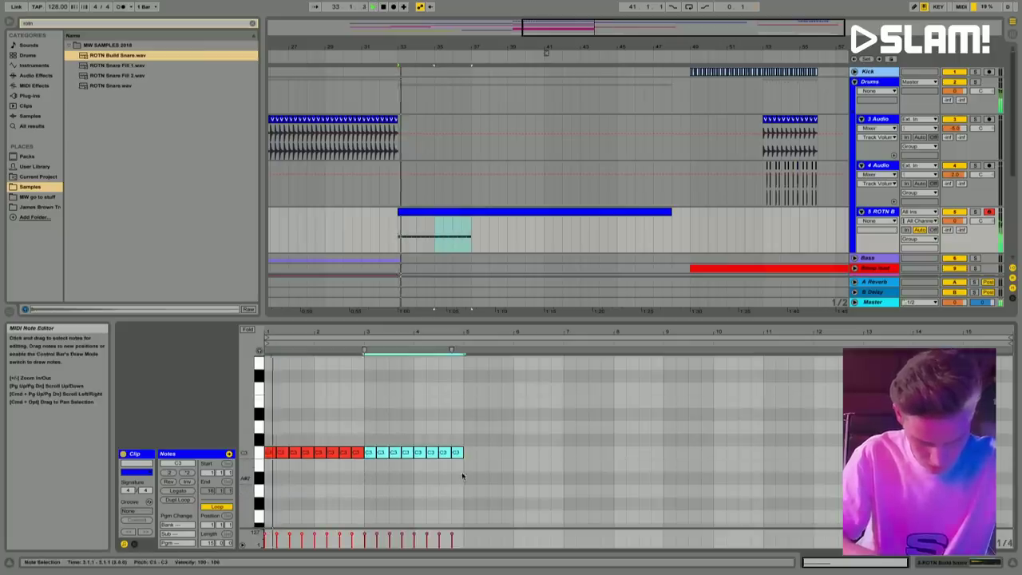
pyautogui.press('super+d')
pyautogui.click(563, 467)
pyautogui.press('super+v')
pyautogui.click(667, 474)
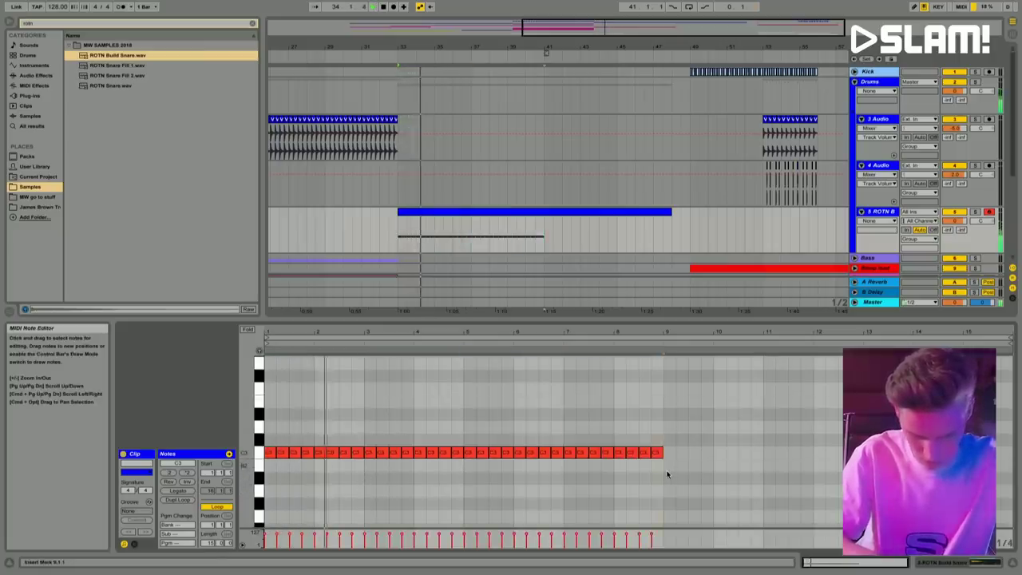
# Step: Continue the snare roll with eighth-note C3 hits from bar 9 up to bar 13 of the clip
pyautogui.press('super+v')
pyautogui.press('+')
pyautogui.moveTo(632, 453); pyautogui.dragTo(839, 432)
pyautogui.press('super+d')
pyautogui.press('-')
pyautogui.press('-')
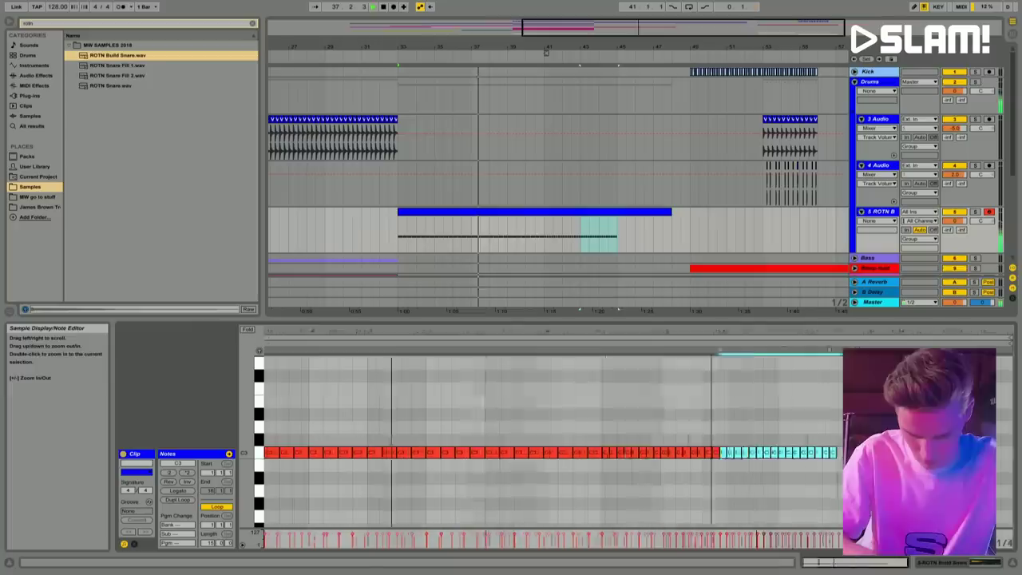
# Step: Duplicate the eighth-note hits from bar 13 onward and fill the gaps between them to make a sixteenth-note roll
pyautogui.moveTo(663, 436); pyautogui.dragTo(831, 479)
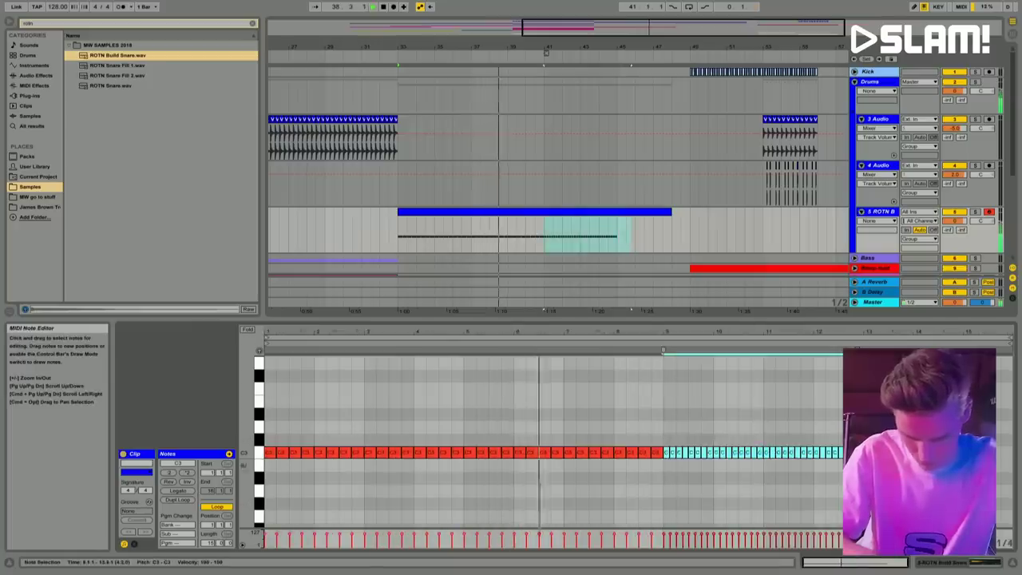
pyautogui.press('super+d')
pyautogui.moveTo(798, 331); pyautogui.dragTo(799, 367)
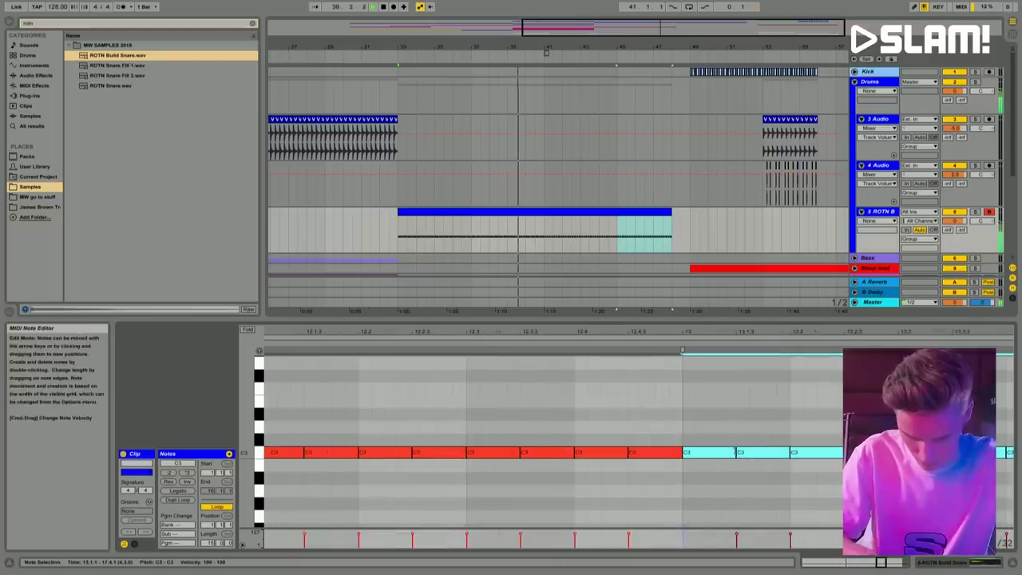
pyautogui.click(710, 482)
pyautogui.moveTo(748, 469); pyautogui.dragTo(830, 471)
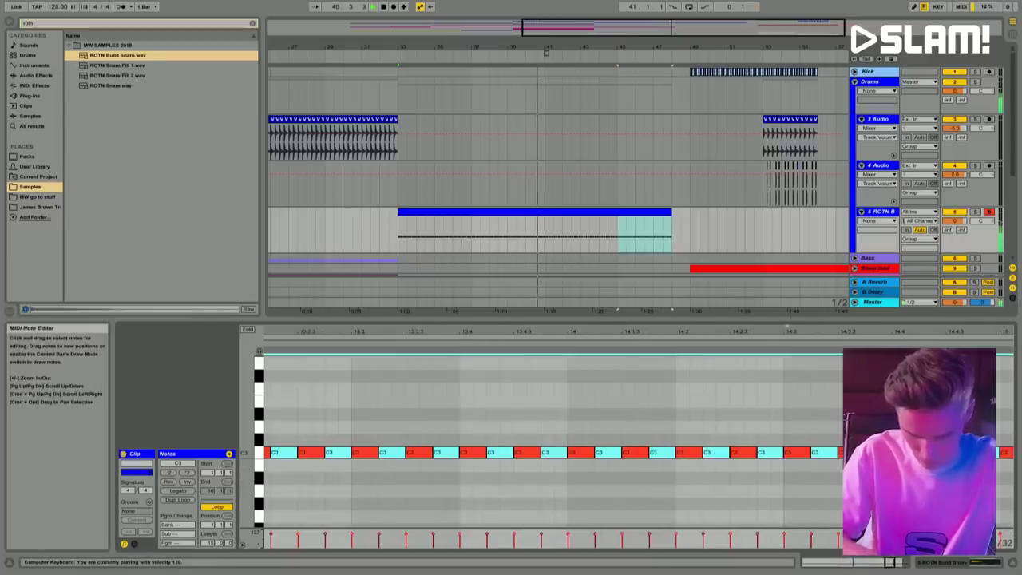
pyautogui.moveTo(823, 355)
pyautogui.mouseDown()
pyautogui.moveTo(824, 332)
pyautogui.moveTo(823, 349)
pyautogui.mouseUp()
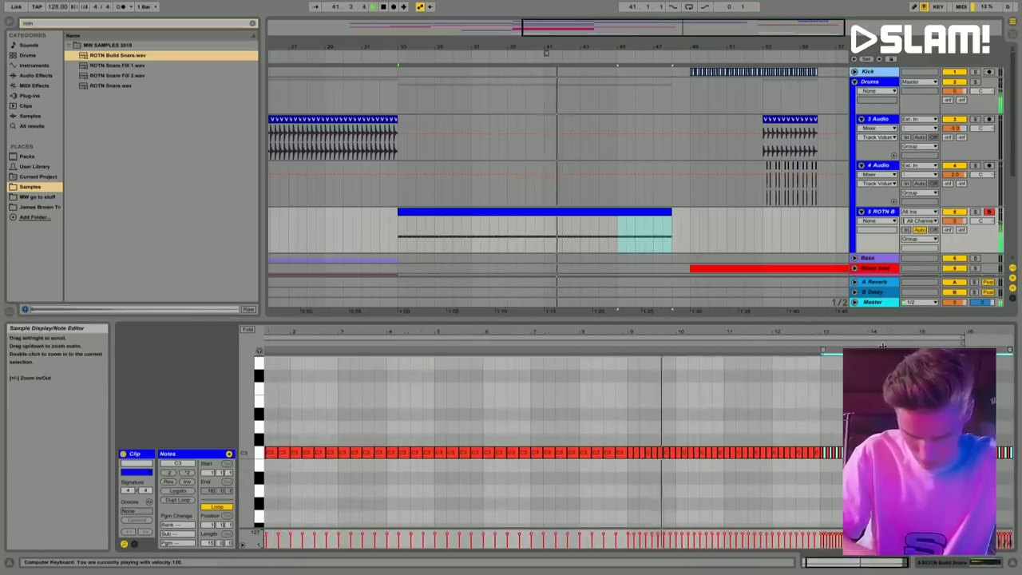
# Step: Repeat the first half bar of the 14 DUNE2 chords at bar 41 continuously up to bar 48
pyautogui.scroll(-5, 598, 164)
pyautogui.click(413, 206)
pyautogui.click(554, 209)
pyautogui.click(576, 206)
pyautogui.click(565, 205)
pyautogui.hotkey('ctrl', 'd')
pyautogui.hotkey('ctrl', 'd')
pyautogui.hotkey('ctrl', 'd')
pyautogui.hotkey('ctrl', 'd')
pyautogui.hotkey('ctrl', 'd')
pyautogui.hotkey('ctrl', 'd')
pyautogui.hotkey('ctrl', 'd')
pyautogui.hotkey('ctrl', 'd')
pyautogui.hotkey('ctrl', 'd')
pyautogui.hotkey('ctrl', 'd')
pyautogui.hotkey('ctrl', 'd')
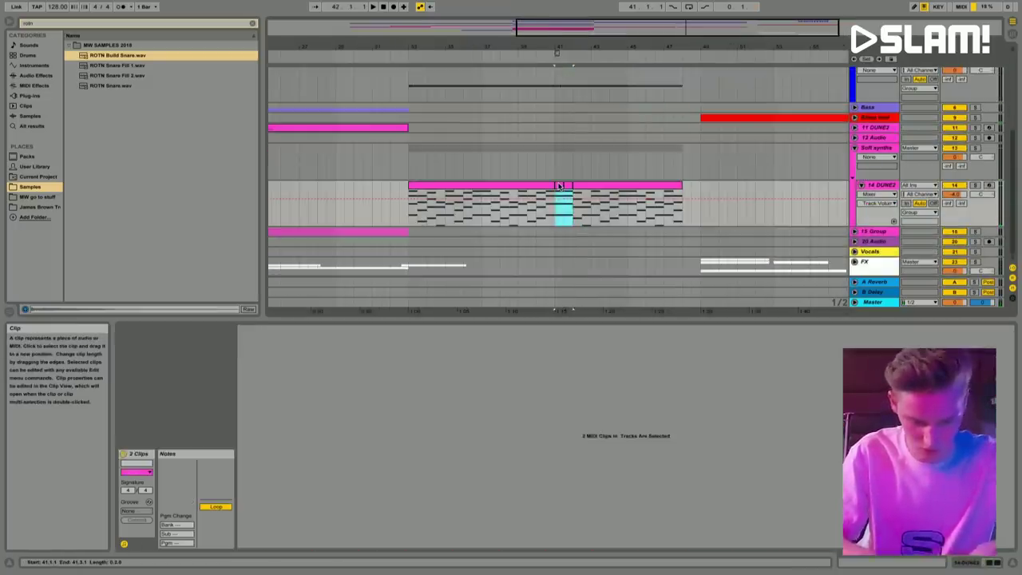
pyautogui.click(540, 224)
pyautogui.scroll(5, 602, 166)
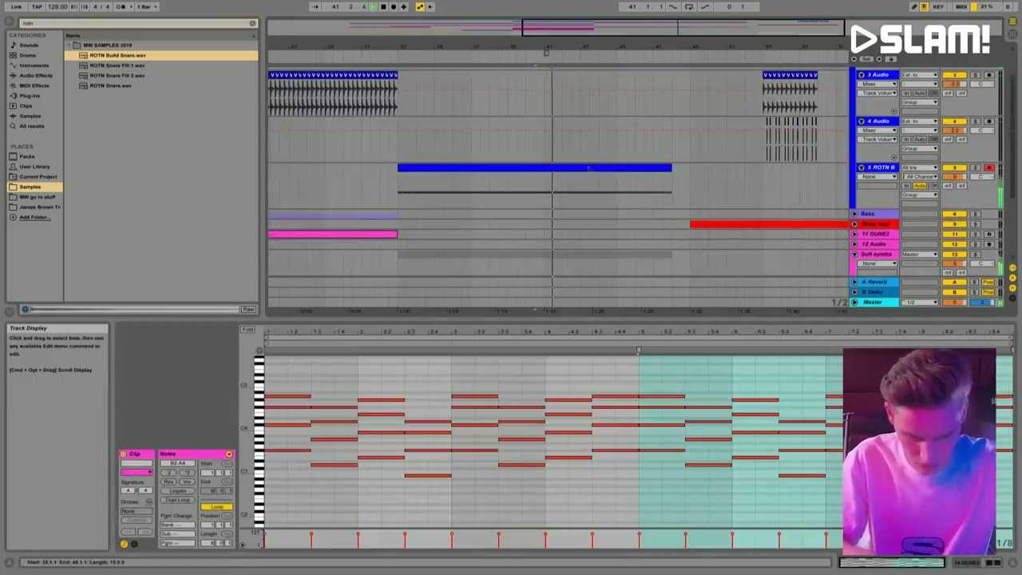
# Step: Open the snare track's instrument and adjust the ROTN Build Snare volume
pyautogui.click(588, 168)
pyautogui.hotkey('shift', 'Tab')
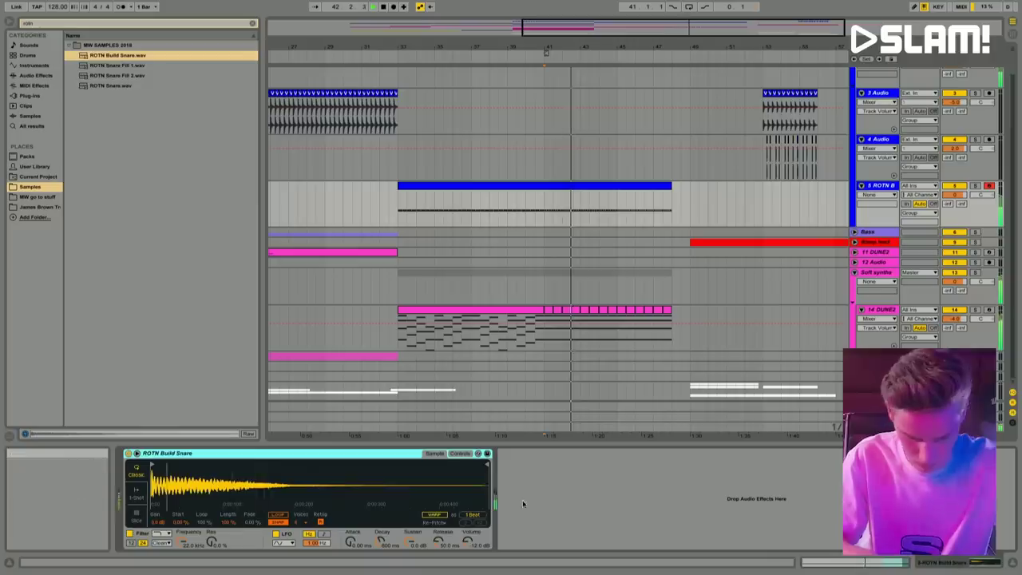
pyautogui.click(467, 542)
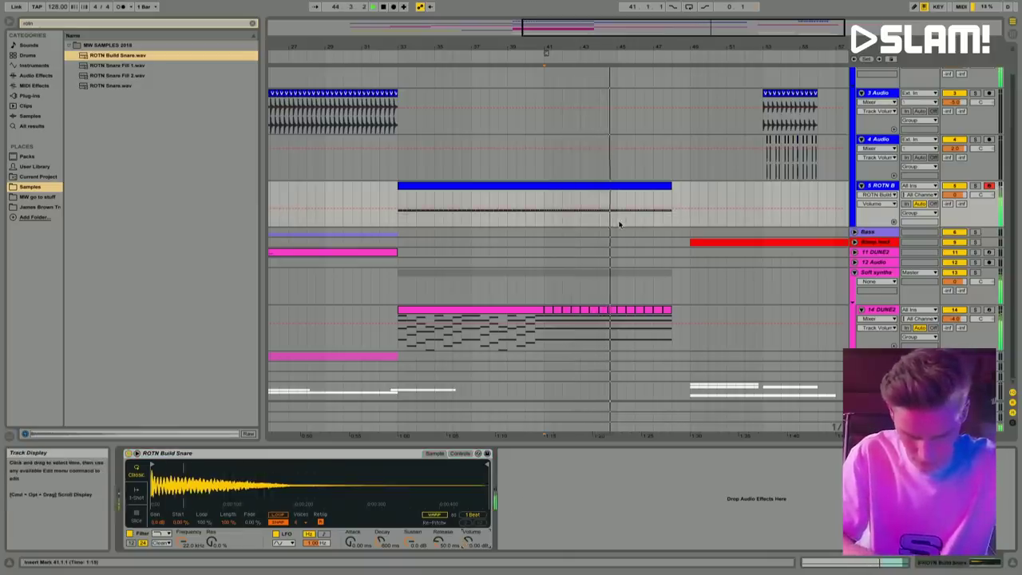
# Step: Fill the gaps in bar 15 of the snare clip with extra C3 hits to make a thirty-second-note roll
pyautogui.click(887, 562)
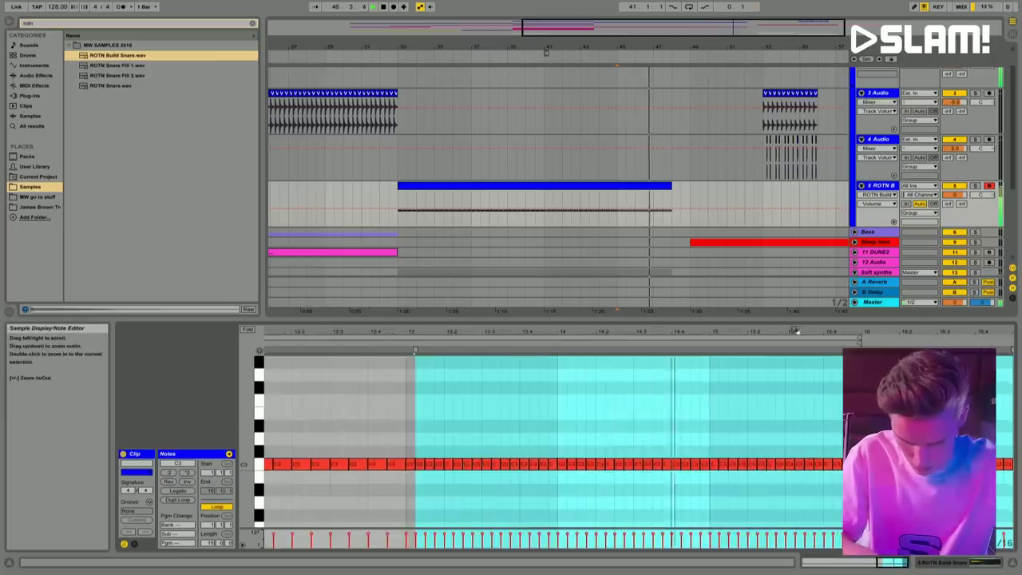
pyautogui.press('z')
pyautogui.moveTo(458, 373); pyautogui.dragTo(785, 433)
pyautogui.hotkey('ctrl', 'd')
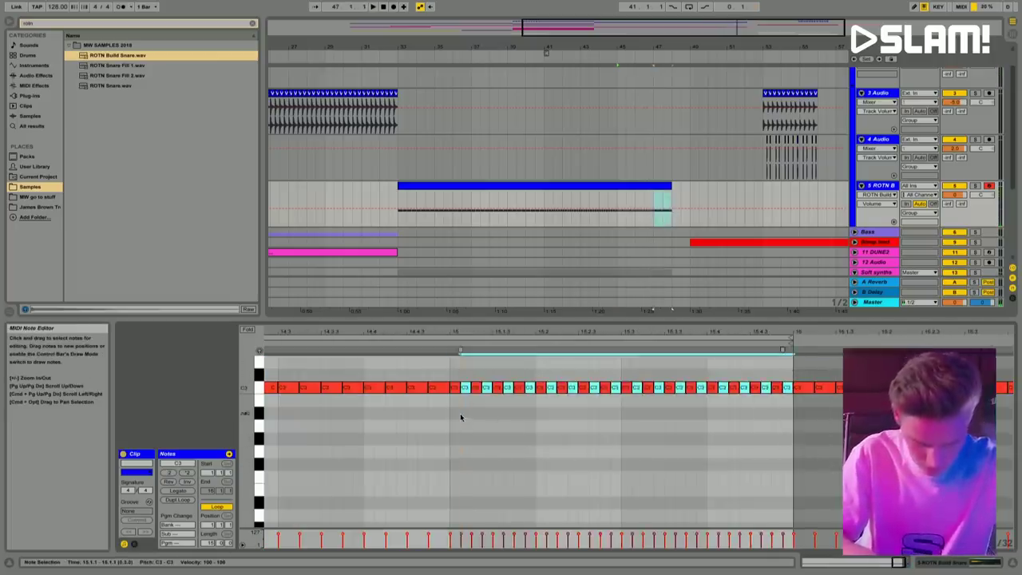
# Step: Hide the clip editor and play the build-up through into the drop at bar 49
pyautogui.hotkey('ctrl', 'alt', 'l')
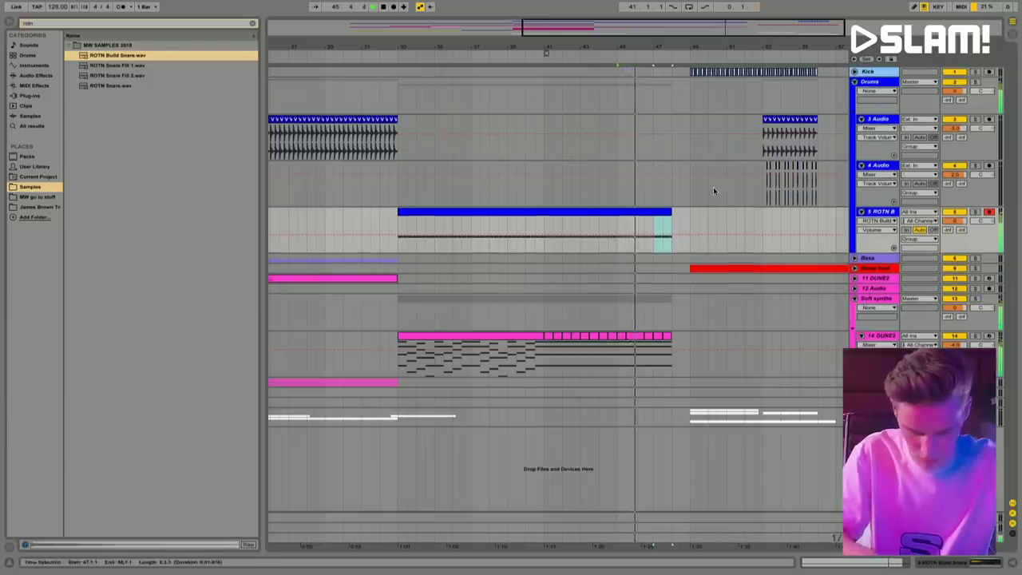
pyautogui.moveTo(660, 44); pyautogui.dragTo(660, 22)
pyautogui.click(695, 312)
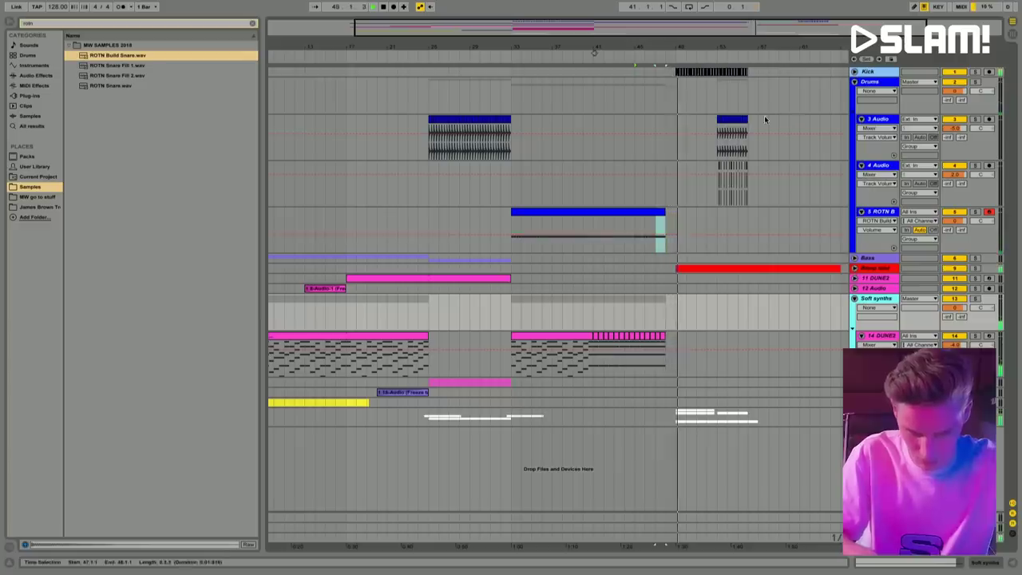
# Step: Unfold the Bleep lead group, open its melody clip at bar 49 in the note editor, and play it
pyautogui.press('+')
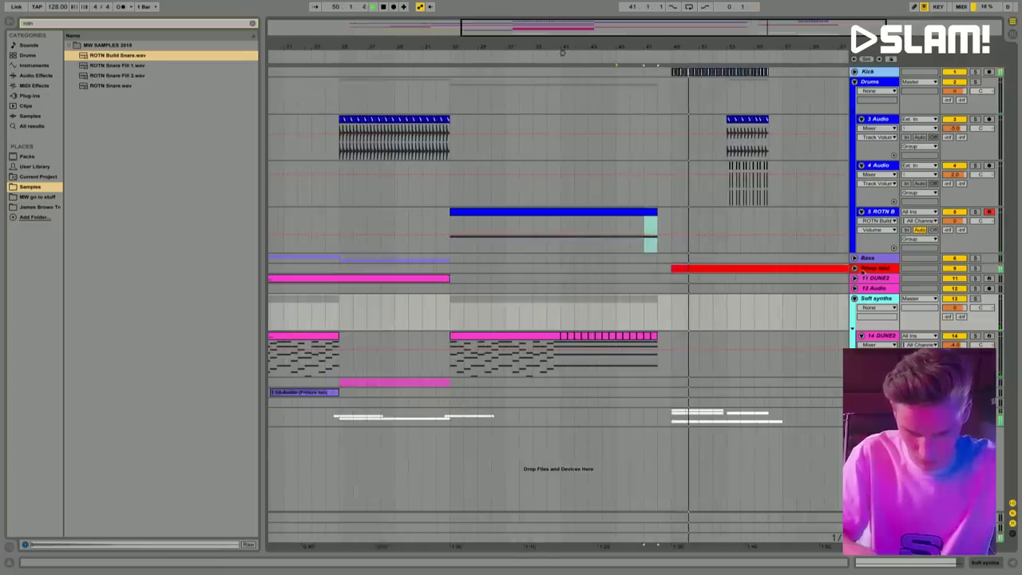
pyautogui.click(854, 268)
pyautogui.click(861, 305)
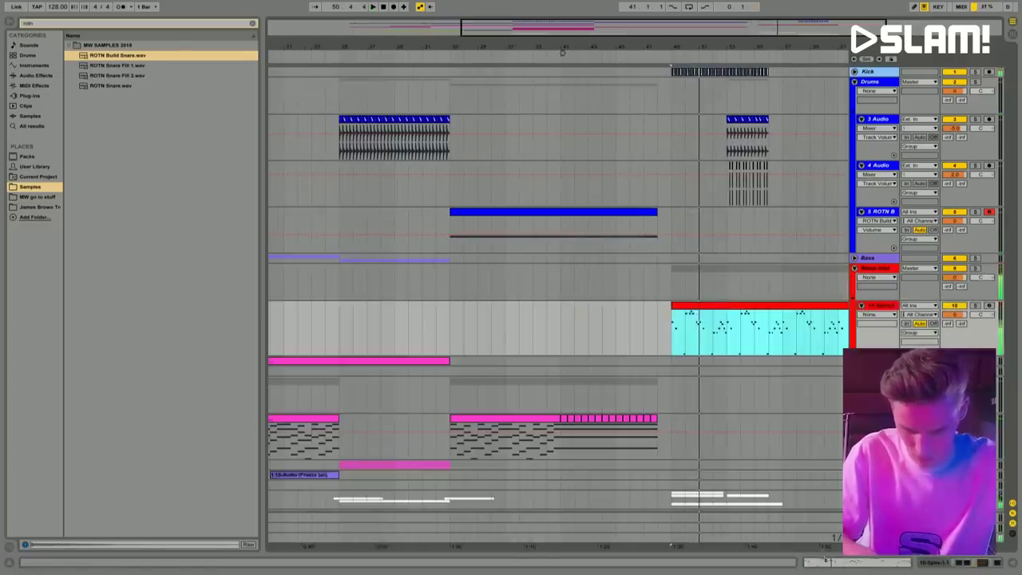
pyautogui.hotkey('shift', 'Tab')
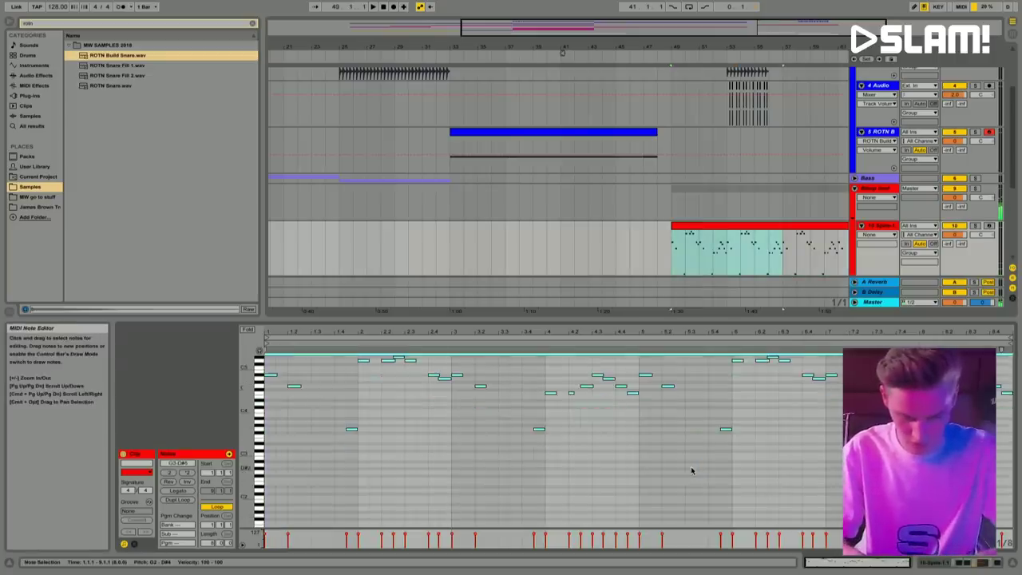
pyautogui.click(737, 271)
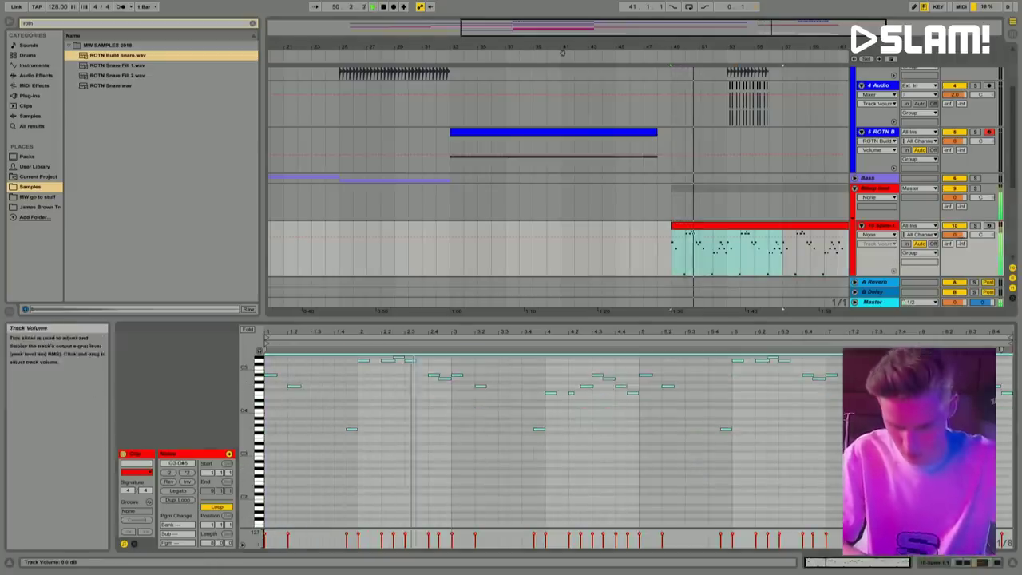
pyautogui.click(956, 235)
# Step: Fold the Bleep lead, Drums and Soft synths groups to make the arrangement compact
pyautogui.click(855, 225)
pyautogui.scroll(3, 864, 107)
pyautogui.click(854, 82)
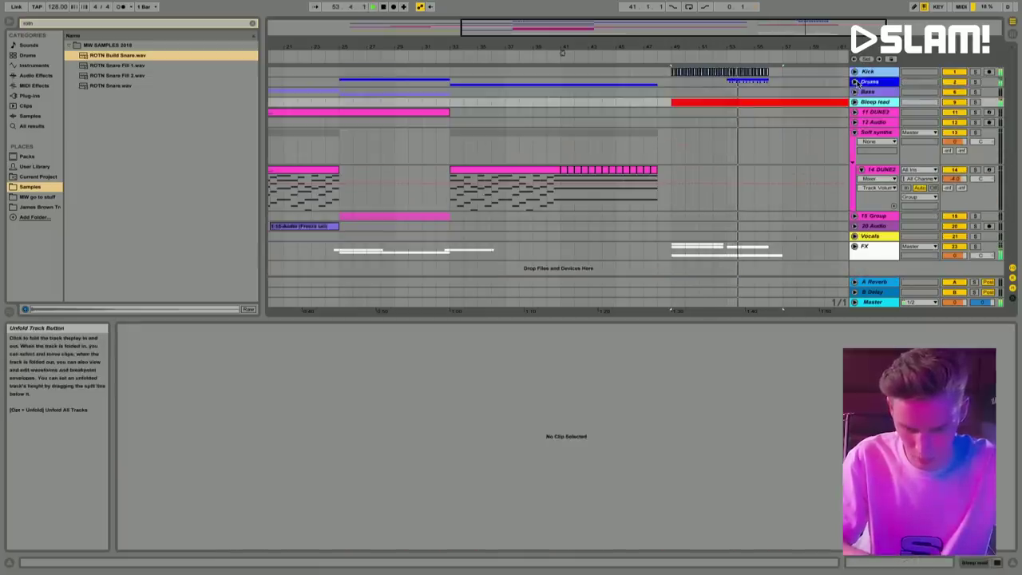
pyautogui.click(751, 102)
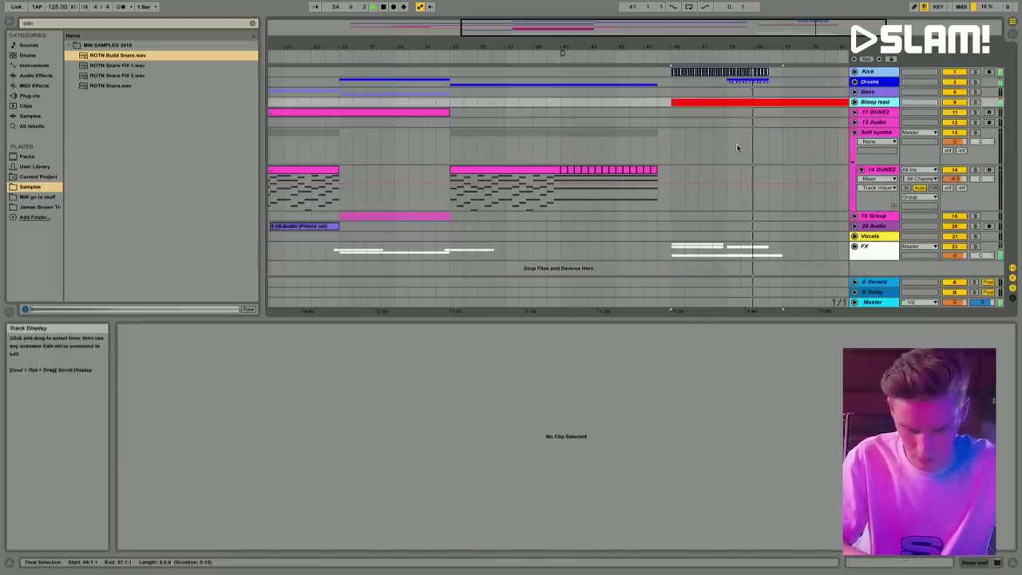
pyautogui.hscroll(-2, 738, 148)
pyautogui.click(854, 132)
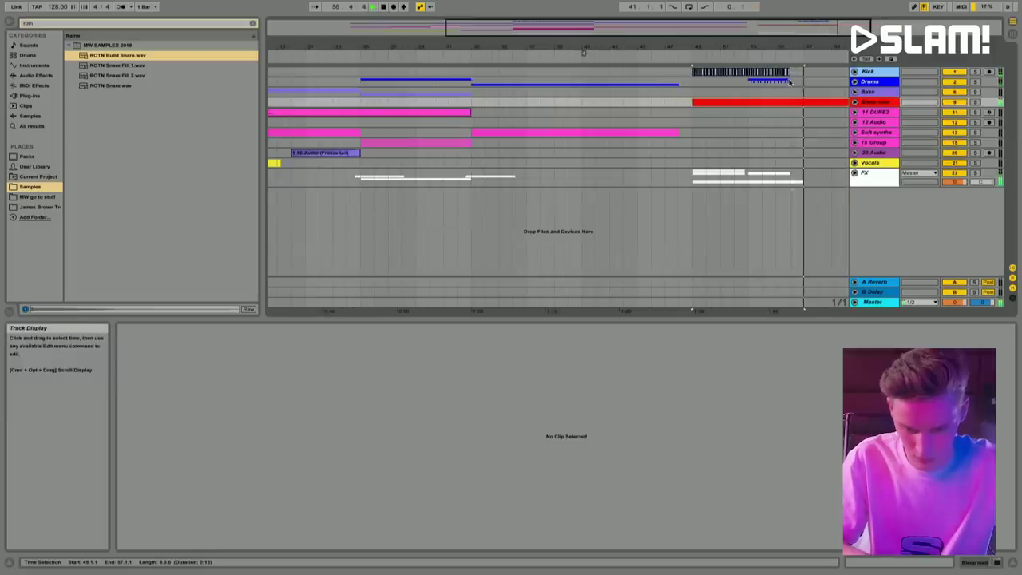
# Step: Play the arrangement from bar 32 to hear the transition into the build-up
pyautogui.hscroll(-5, 379, 120)
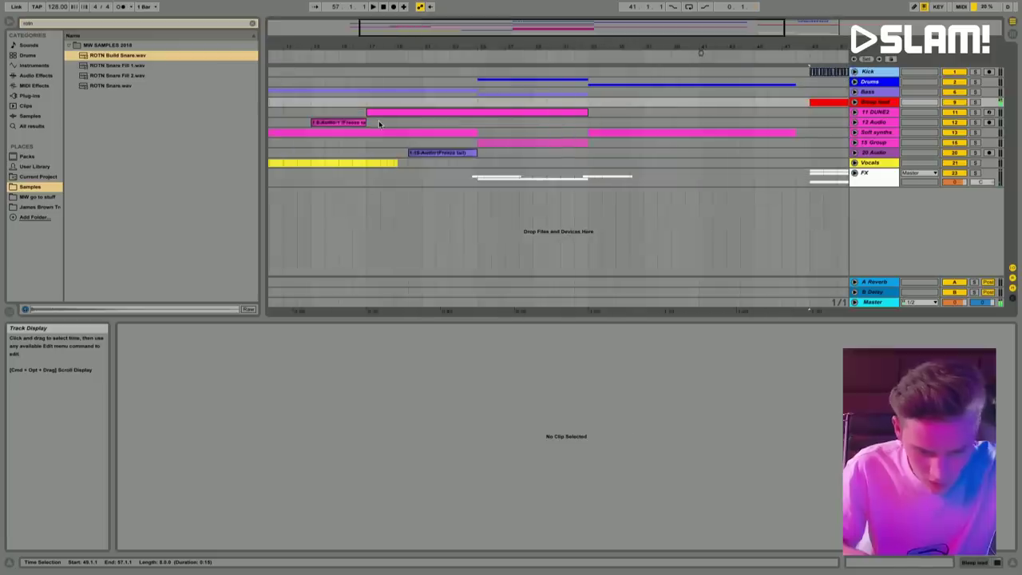
pyautogui.click(575, 133)
pyautogui.hscroll(5, 719, 132)
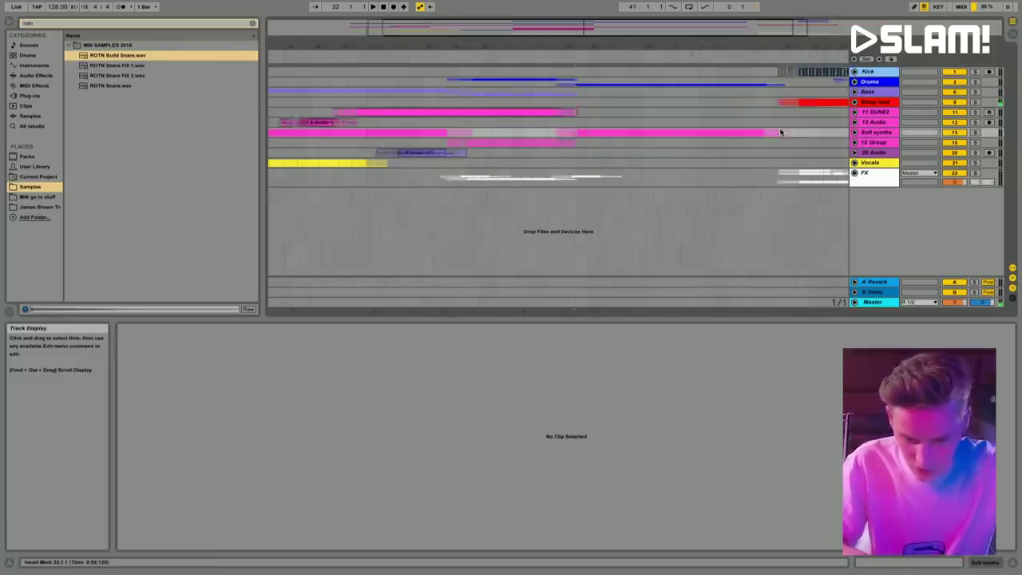
pyautogui.press('space')
pyautogui.hscroll(-4, 751, 134)
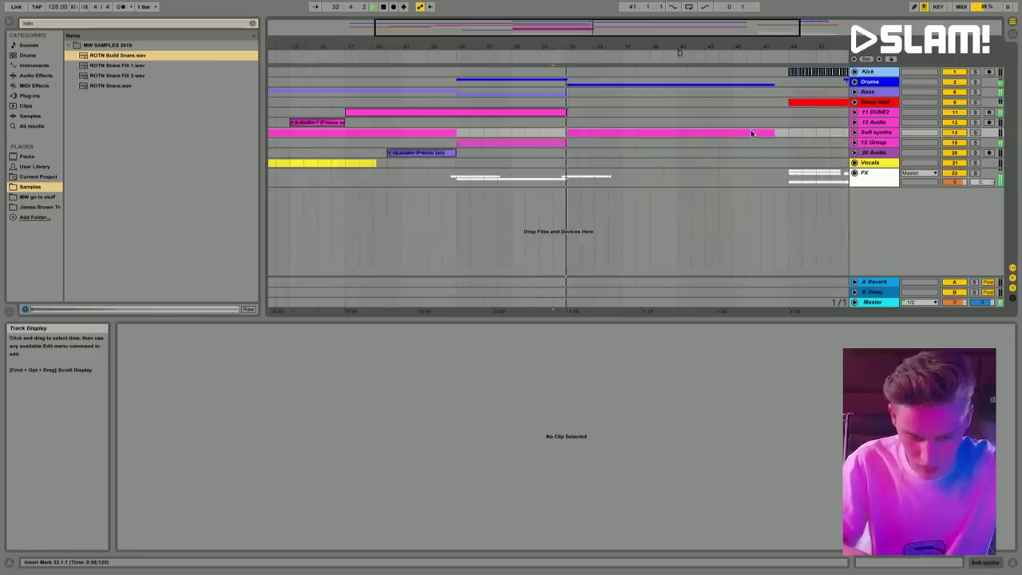
# Step: Unfold Soft synths and 11 DUNE2, and select the 11 DUNE2 melody phrase from 27.4.1 to 29.1.1
pyautogui.click(855, 132)
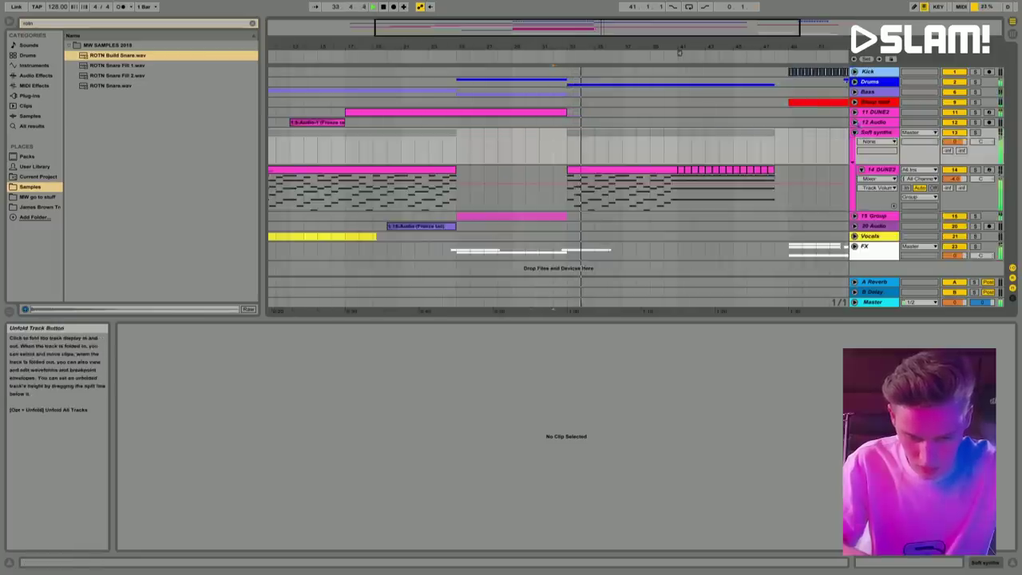
pyautogui.click(855, 112)
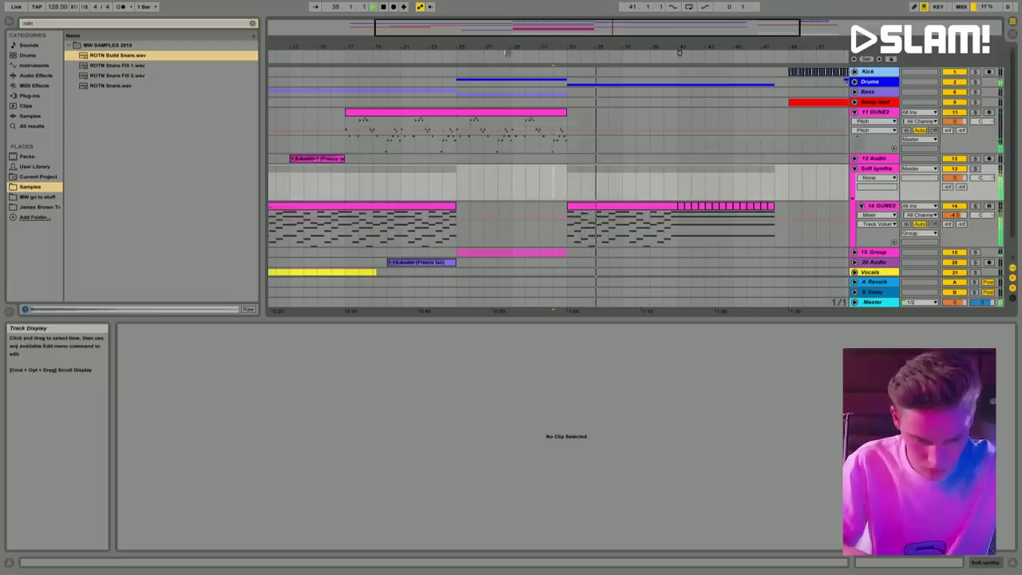
pyautogui.moveTo(506, 52); pyautogui.dragTo(505, 79)
pyautogui.moveTo(482, 140); pyautogui.dragTo(519, 144)
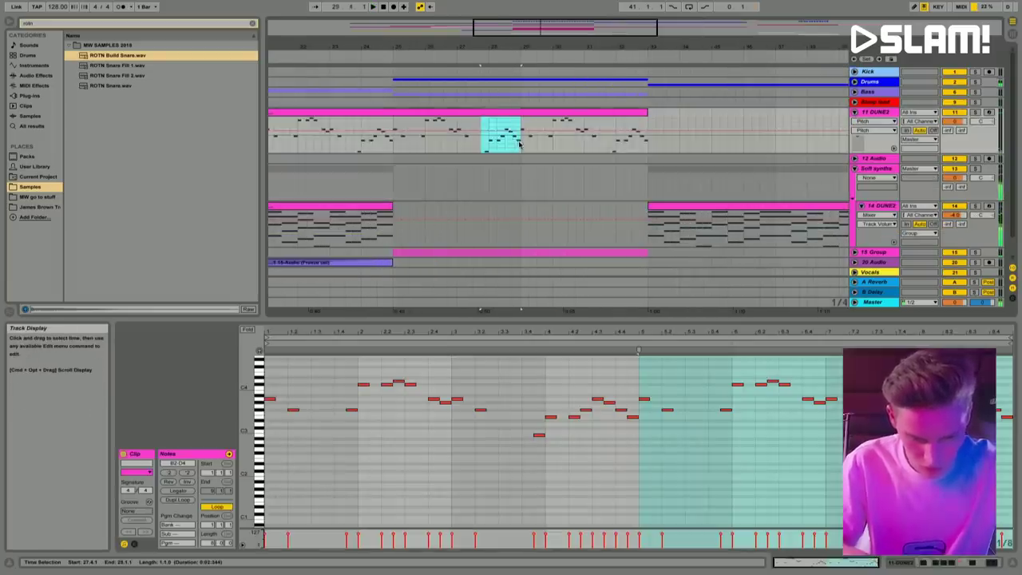
pyautogui.hscroll(5, 771, 153)
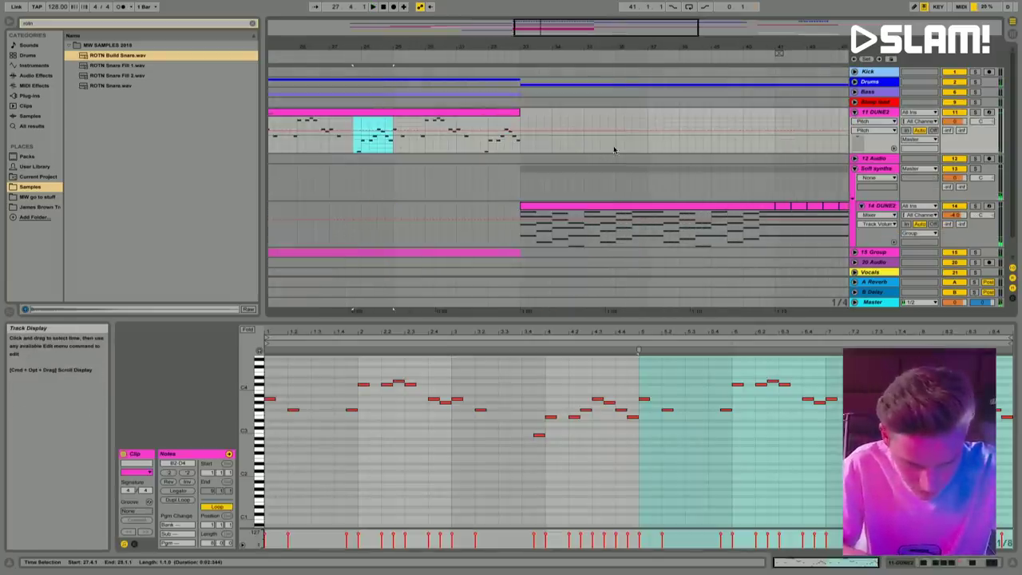
# Step: Paste the copied melody fragment onto the 11 DUNE2 track so that one copy ends at bar 37 and another at bar 41
pyautogui.click(608, 149)
pyautogui.press('super+v')
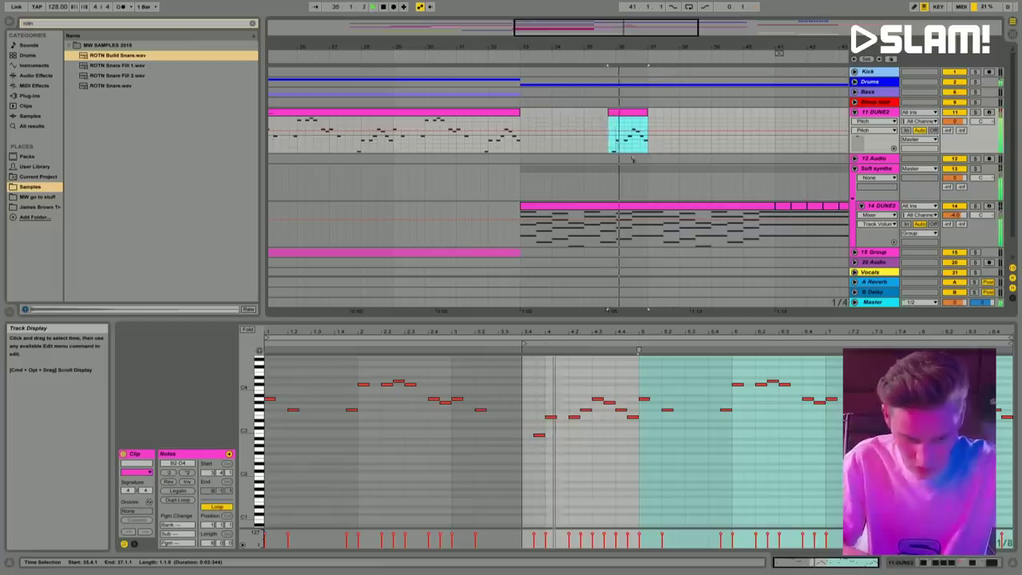
pyautogui.hscroll(4, 671, 158)
pyautogui.moveTo(375, 147); pyautogui.dragTo(401, 146)
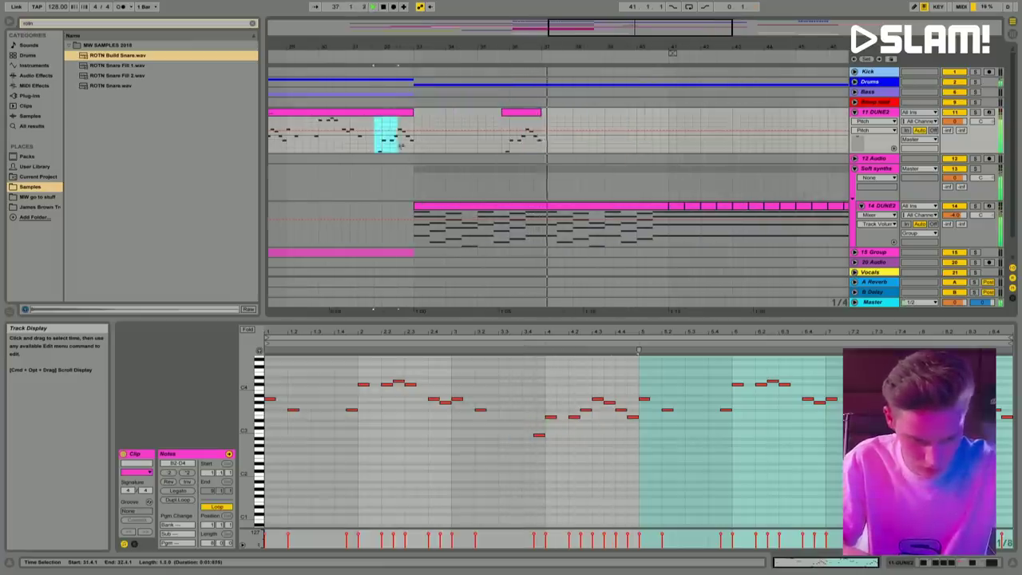
pyautogui.click(637, 148)
pyautogui.hotkey('ctrl', 'v')
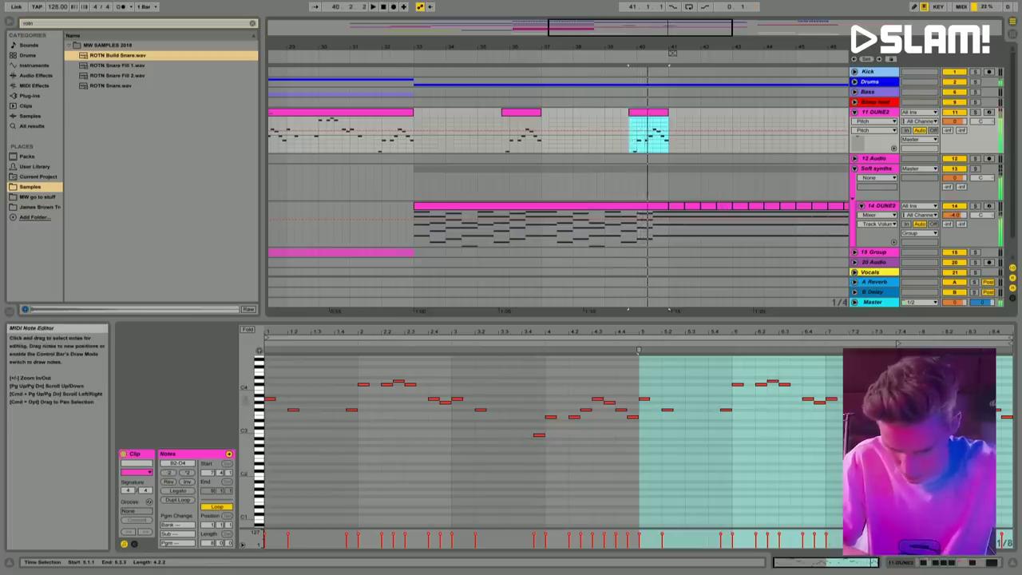
# Step: Vary the notes of the fragment before bar 41 and copy it over the 11 DUNE2 phrase endings before bars 33 and 25
pyautogui.click(770, 409)
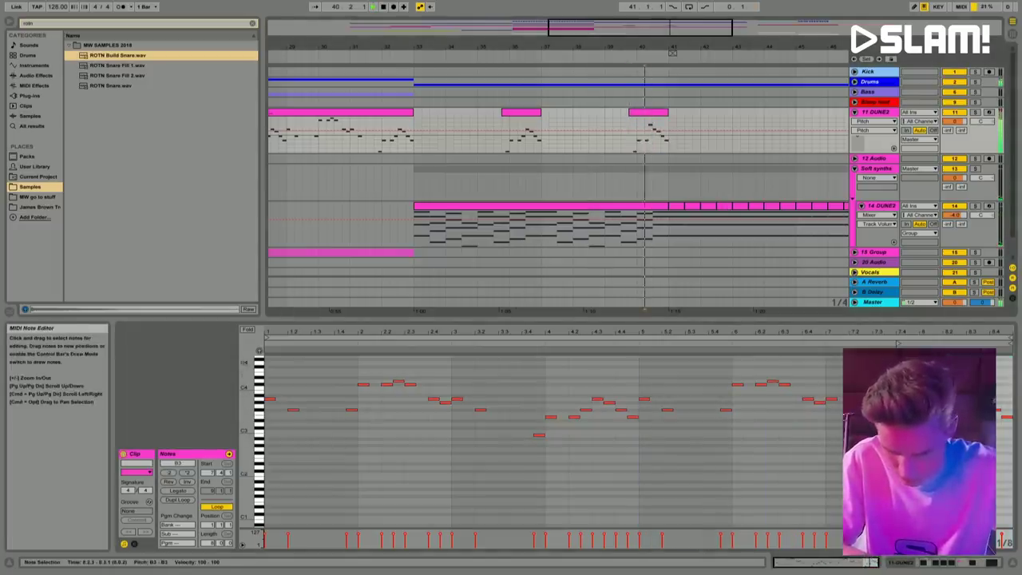
pyautogui.click(648, 134)
pyautogui.hscroll(-5, 648, 134)
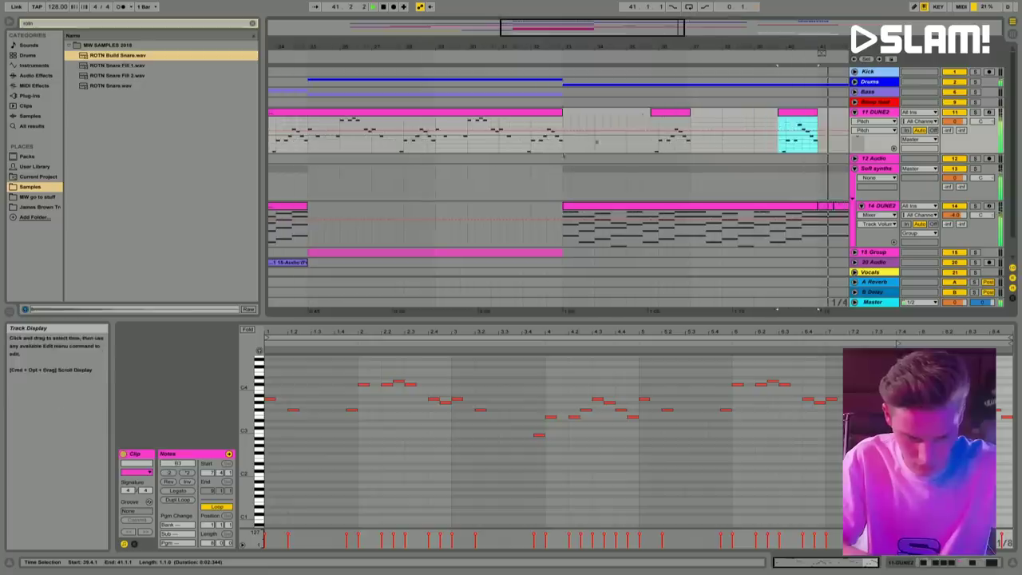
pyautogui.click(524, 147)
pyautogui.hscroll(-8, 528, 148)
pyautogui.click(535, 146)
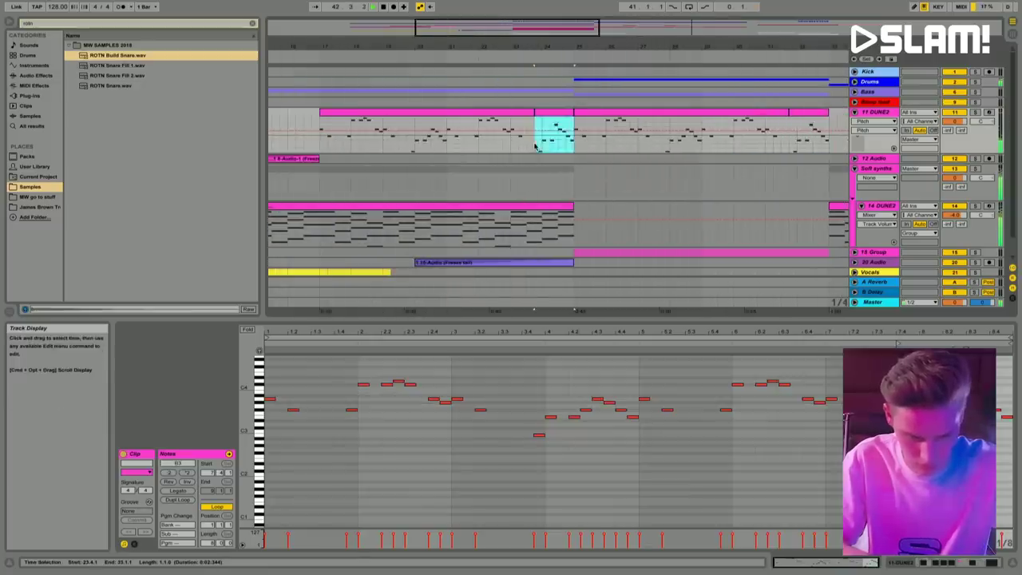
# Step: Copy the first seven bars of the Bleep lead clip at bar 49 and paste them at bar 41 on the same track
pyautogui.press('-')
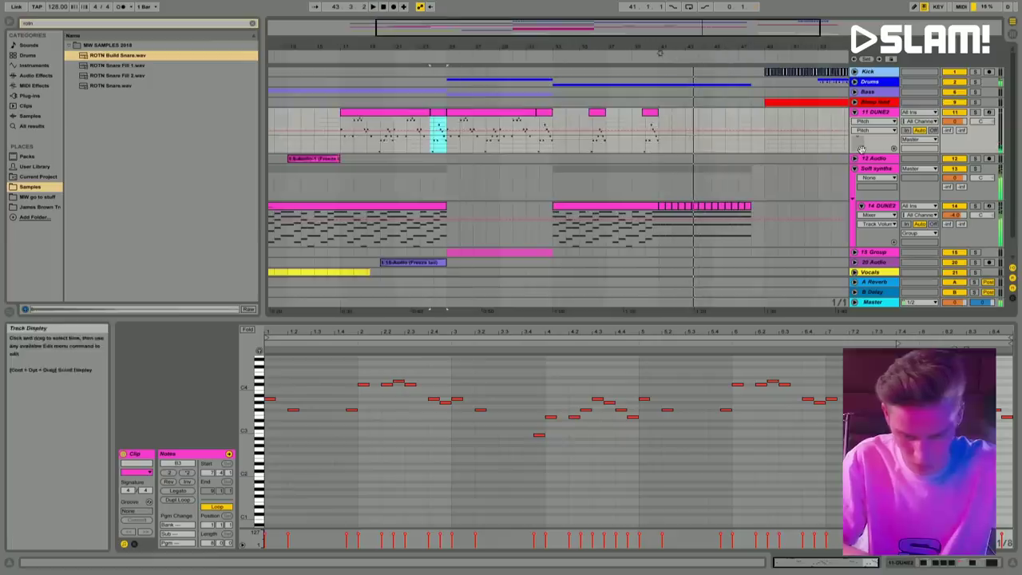
pyautogui.click(854, 111)
pyautogui.click(855, 134)
pyautogui.click(855, 102)
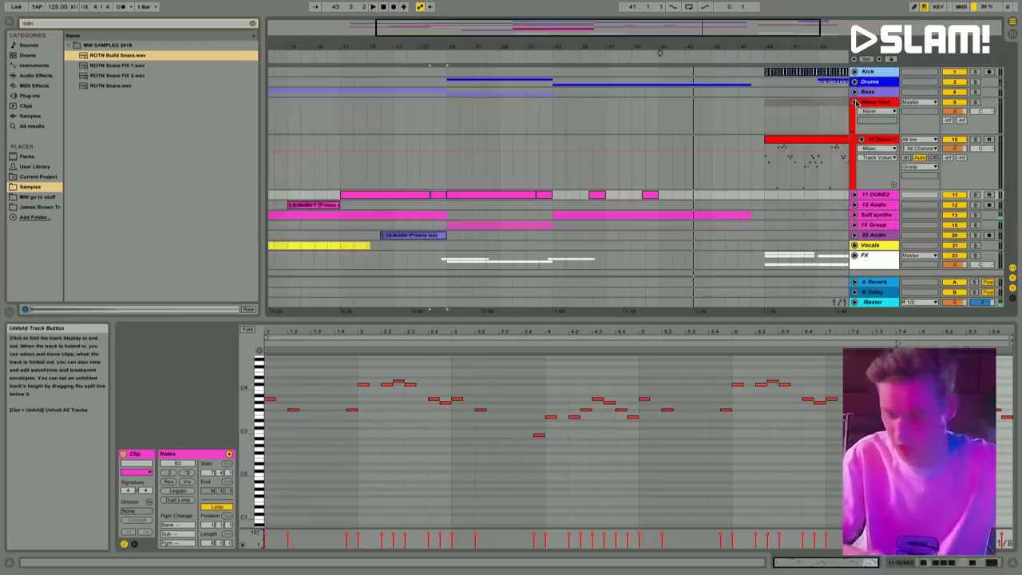
pyautogui.click(791, 141)
pyautogui.press('+')
pyautogui.moveTo(721, 179)
pyautogui.mouseDown()
pyautogui.moveTo(629, 178)
pyautogui.moveTo(707, 181)
pyautogui.mouseUp()
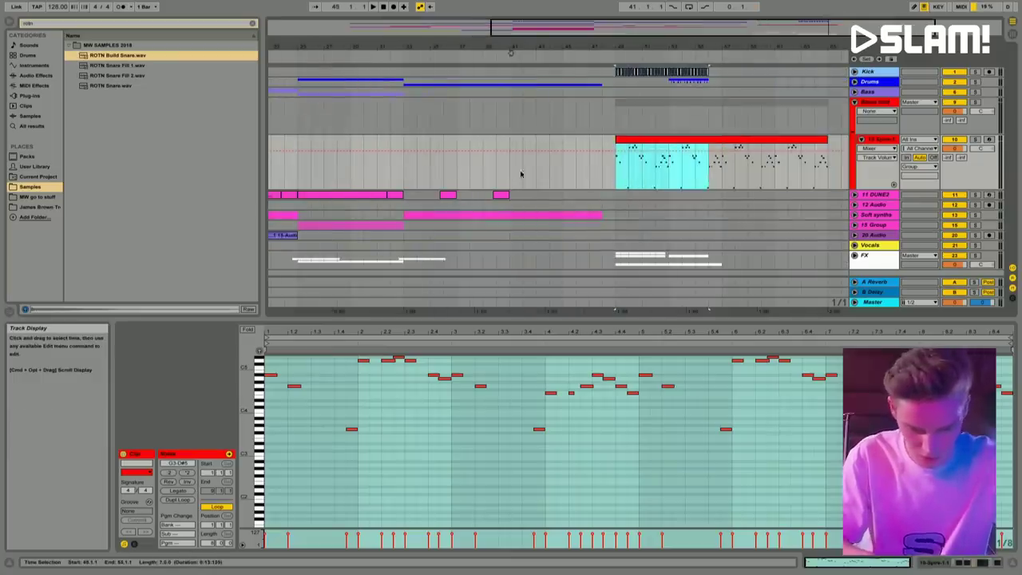
pyautogui.hotkey('ctrl', 'v')
# Step: Find FabFilter Simplon among the plug-ins and add it to the Bleep lead group after Kickstart
pyautogui.hotkey('shift', 'Tab')
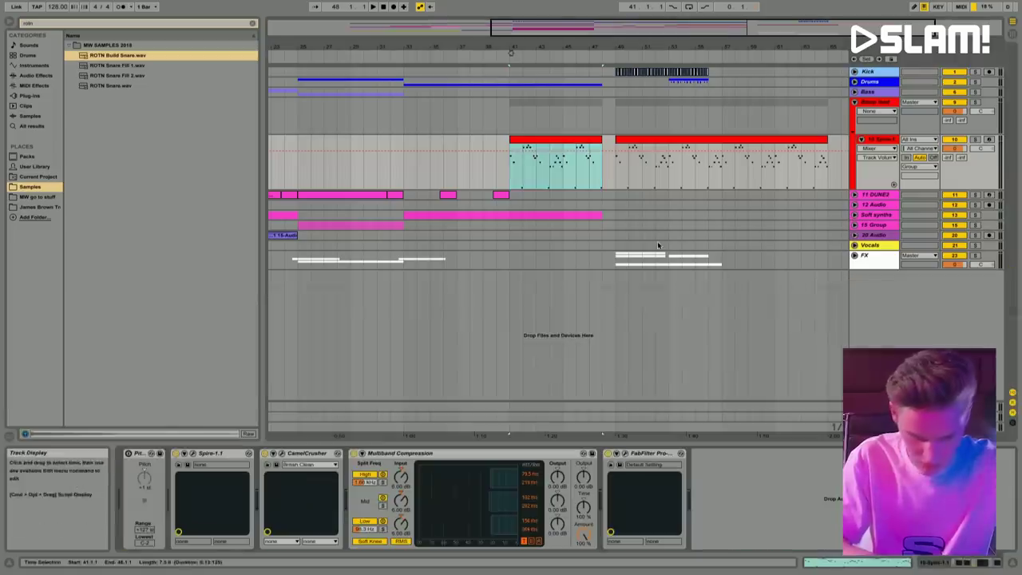
pyautogui.click(255, 24)
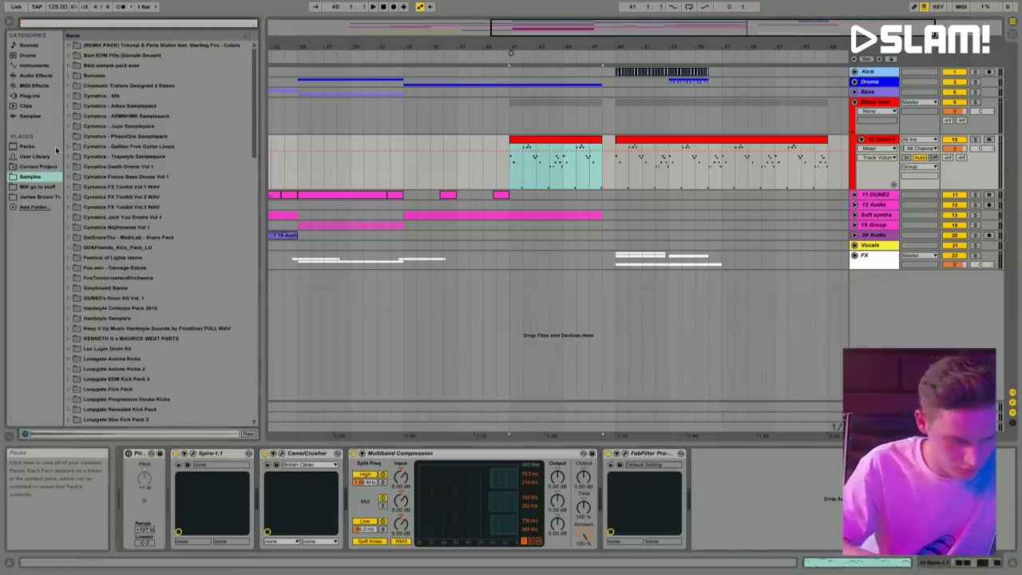
pyautogui.click(30, 96)
pyautogui.scroll(-10, 165, 150)
pyautogui.scroll(9, 165, 150)
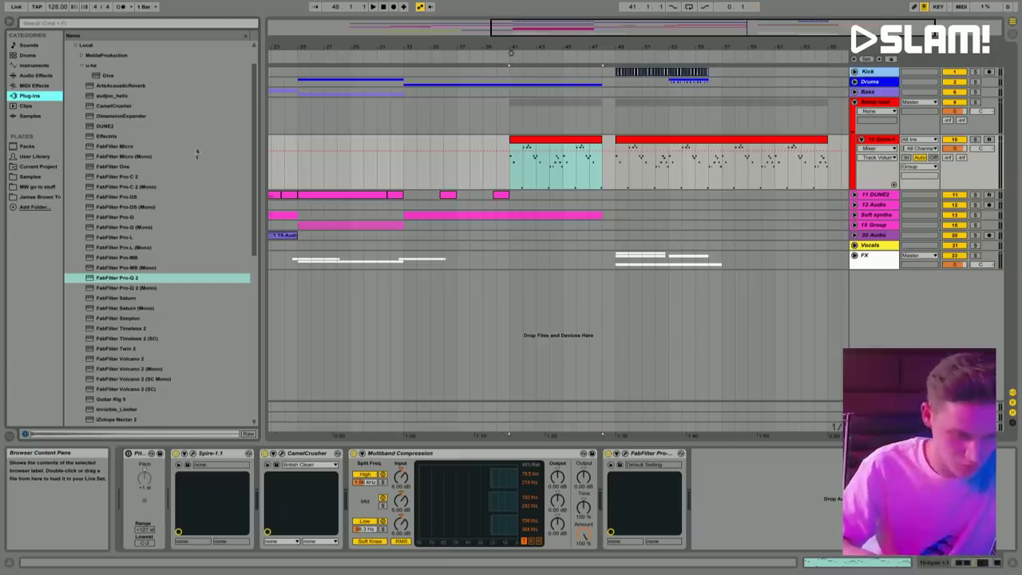
pyautogui.scroll(-4, 125, 168)
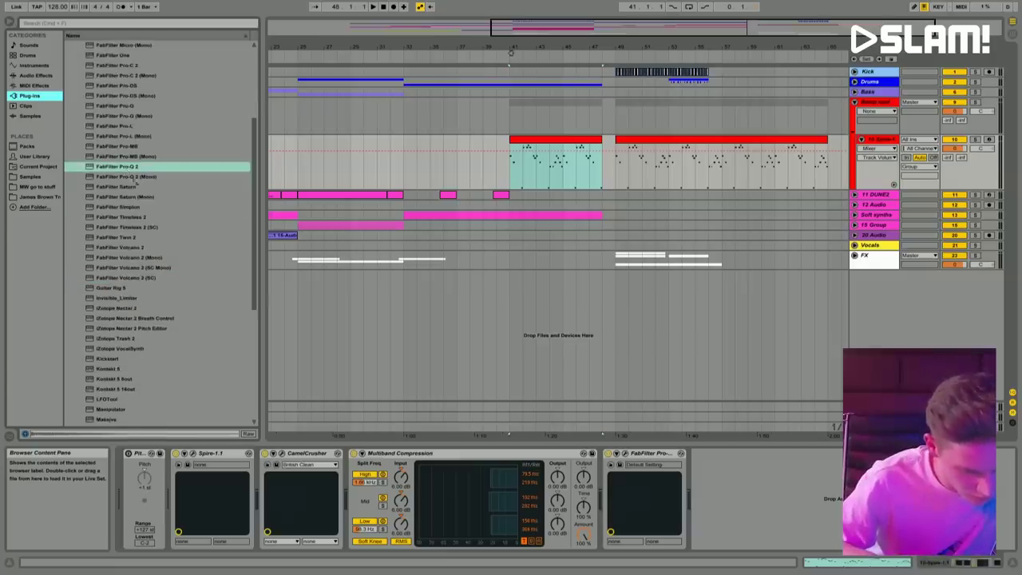
pyautogui.click(129, 207)
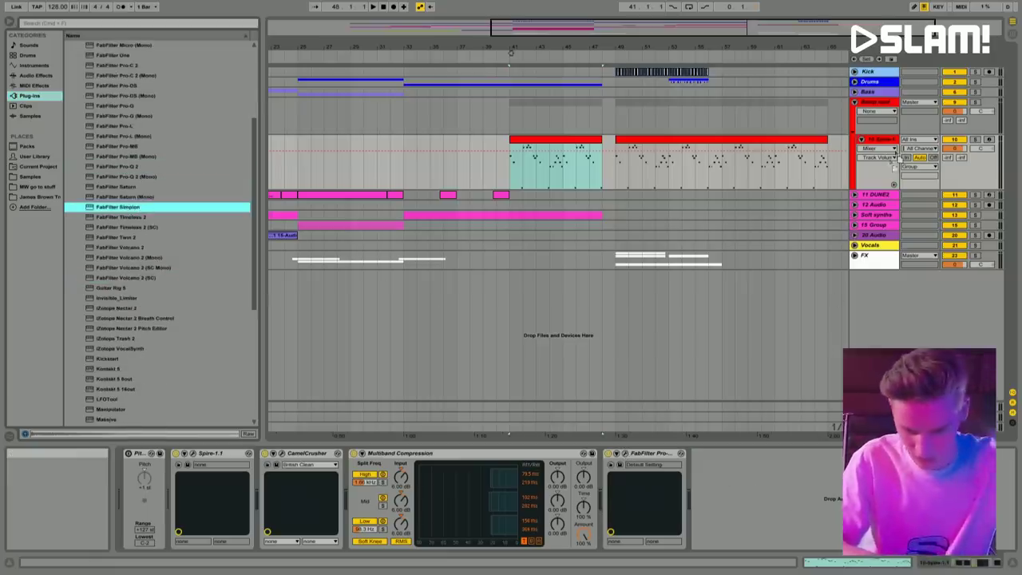
pyautogui.click(884, 104)
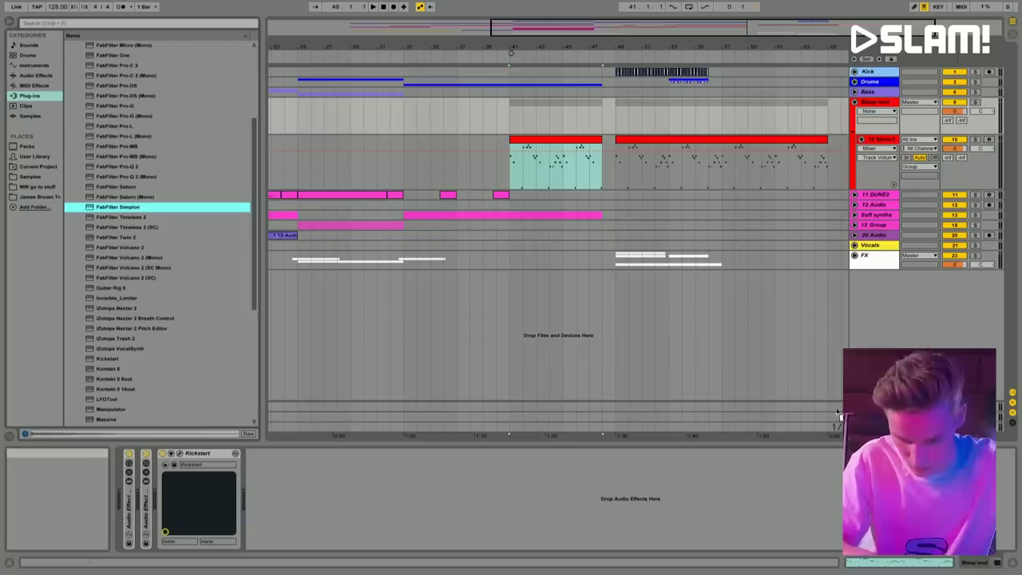
pyautogui.moveTo(771, 505); pyautogui.dragTo(771, 505)
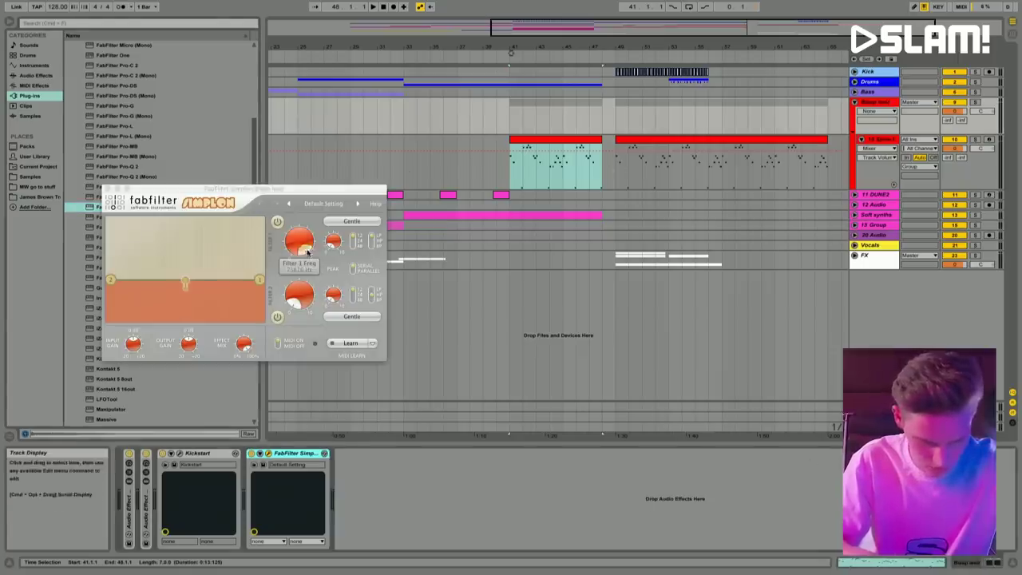
# Step: Lower Simplon's Filter 1 frequency and automate it on the Bleep lead group to rise gradually from bar 41 to bar 48
pyautogui.moveTo(307, 252); pyautogui.dragTo(307, 275)
pyautogui.press('space')
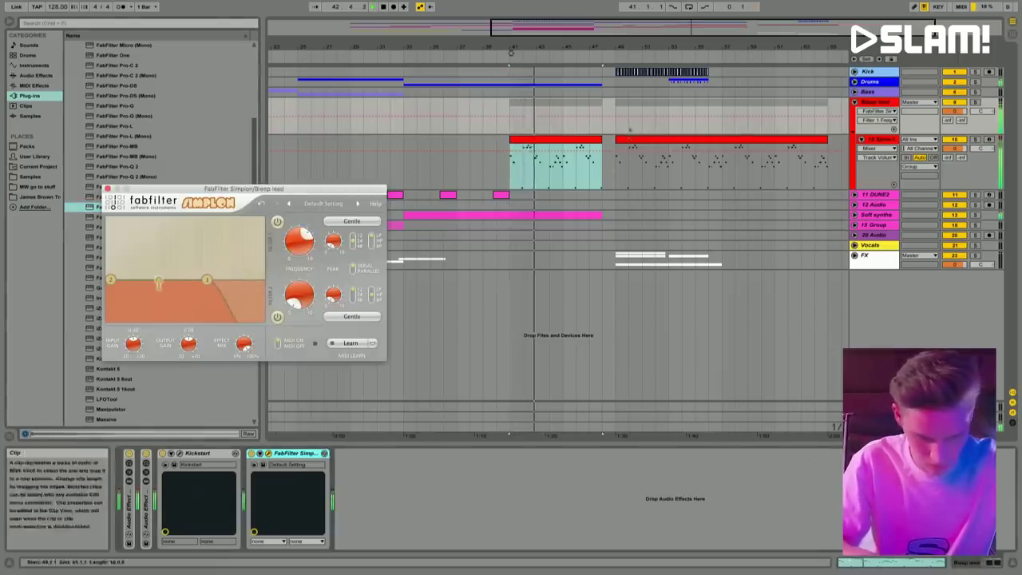
pyautogui.scroll(3, 577, 163)
pyautogui.moveTo(364, 118); pyautogui.dragTo(655, 115)
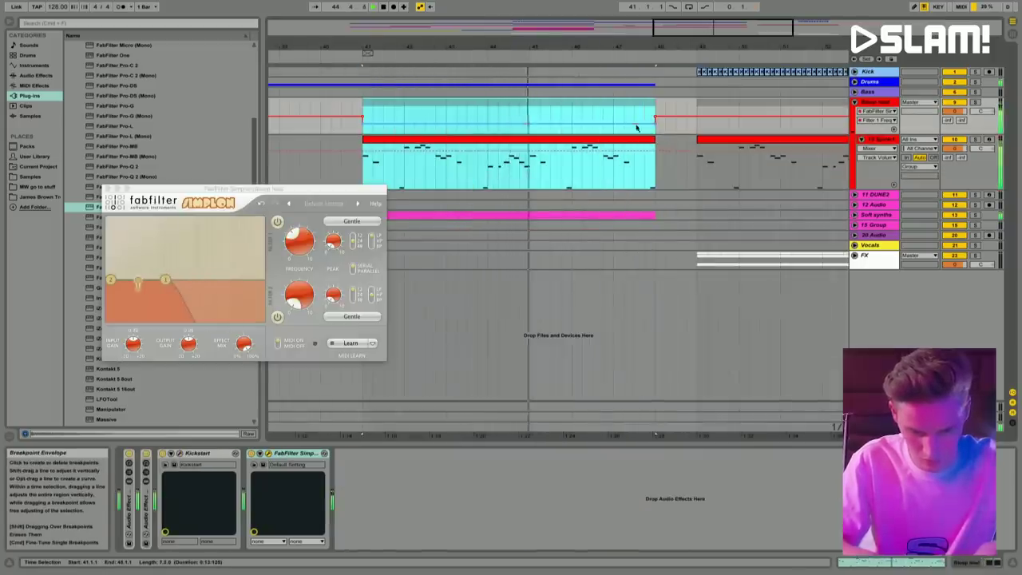
pyautogui.moveTo(362, 118); pyautogui.dragTo(362, 125)
pyautogui.click(362, 126)
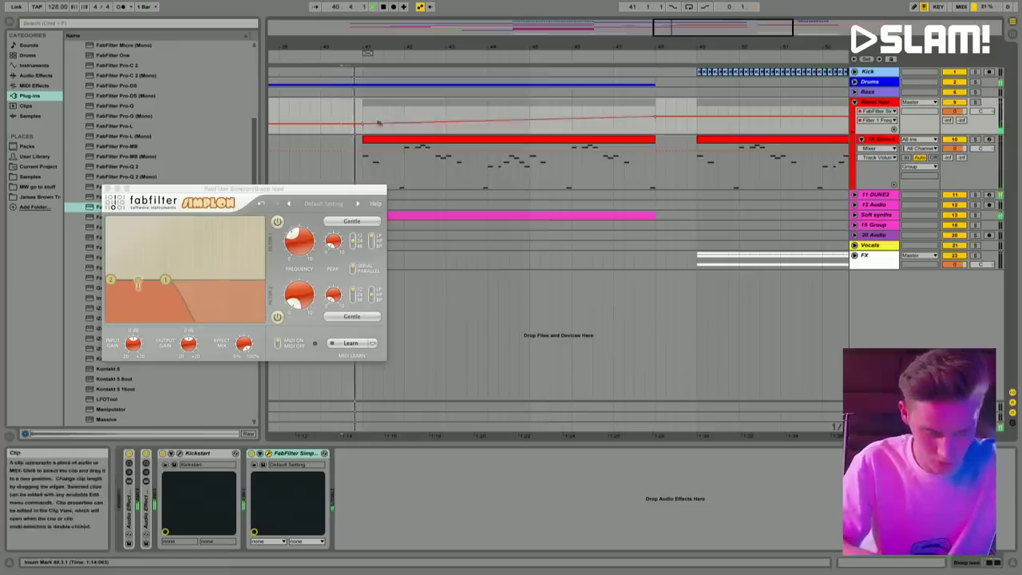
# Step: Raise the starting frequency of the filter sweep at bar 41 and increase Simplon's Filter 1 peak
pyautogui.moveTo(363, 124); pyautogui.dragTo(363, 122)
pyautogui.press('super+space')
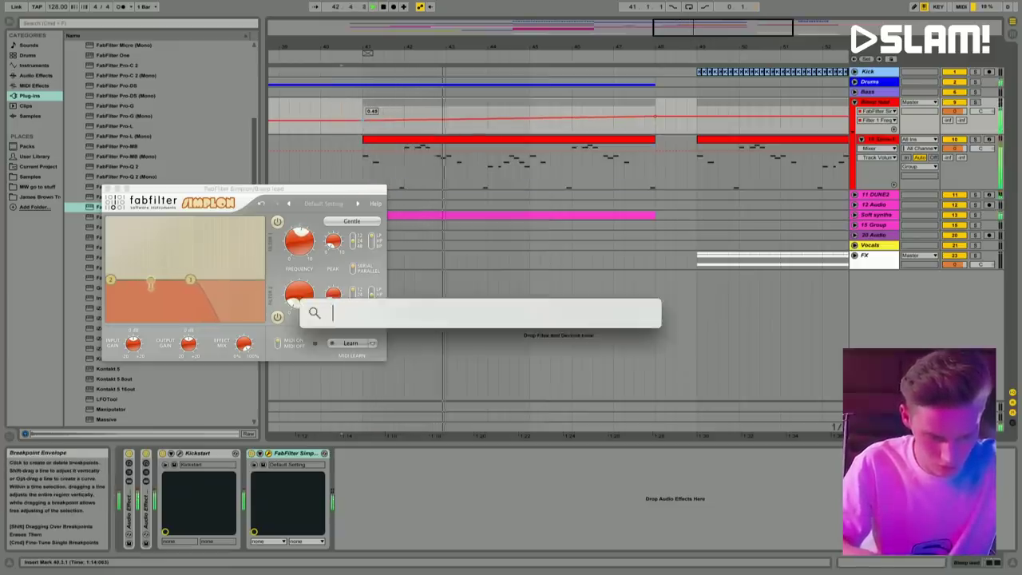
pyautogui.press('Escape')
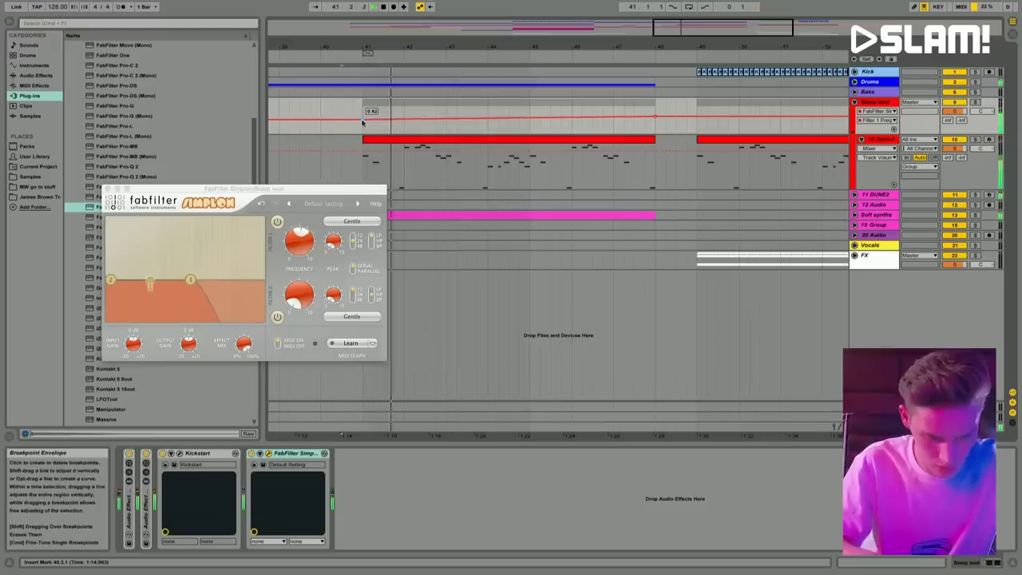
pyautogui.click(331, 238)
pyautogui.moveTo(331, 238); pyautogui.dragTo(331, 245)
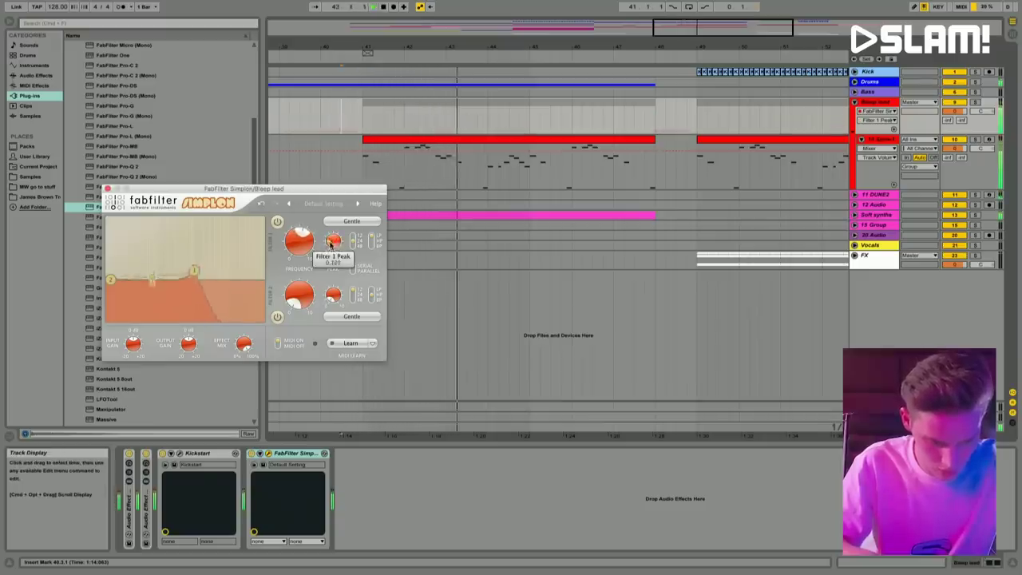
# Step: Raise the end of the Filter 1 frequency sweep at bar 48 and trim the end of the lead clip before bar 48
pyautogui.click(877, 120)
pyautogui.click(878, 141)
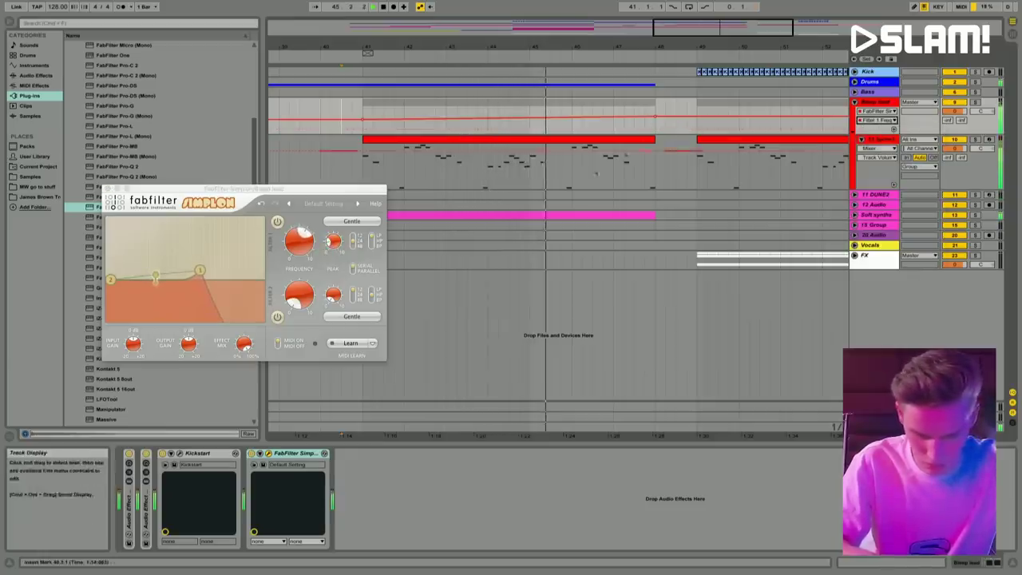
pyautogui.moveTo(656, 119); pyautogui.dragTo(656, 116)
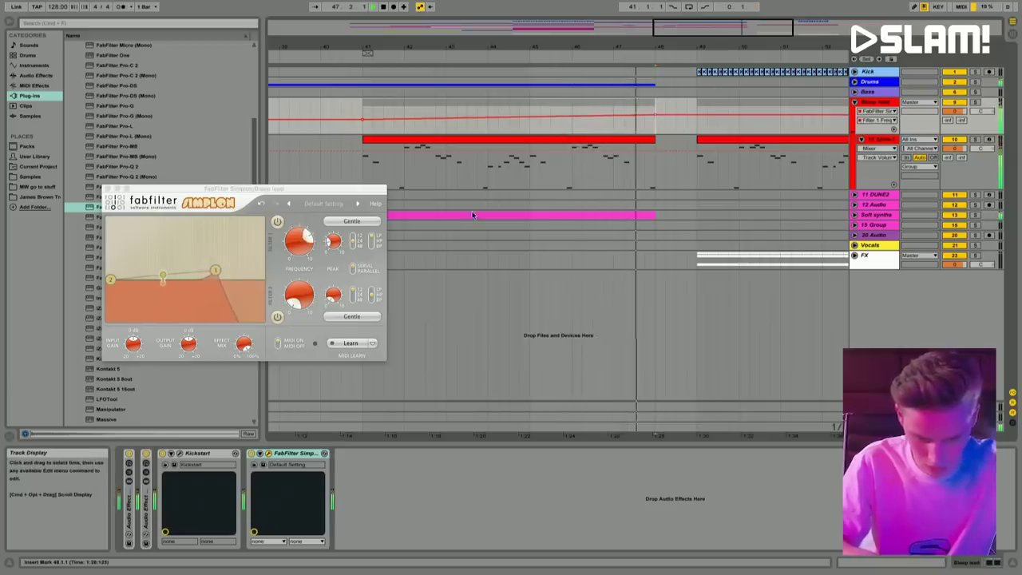
pyautogui.click(503, 163)
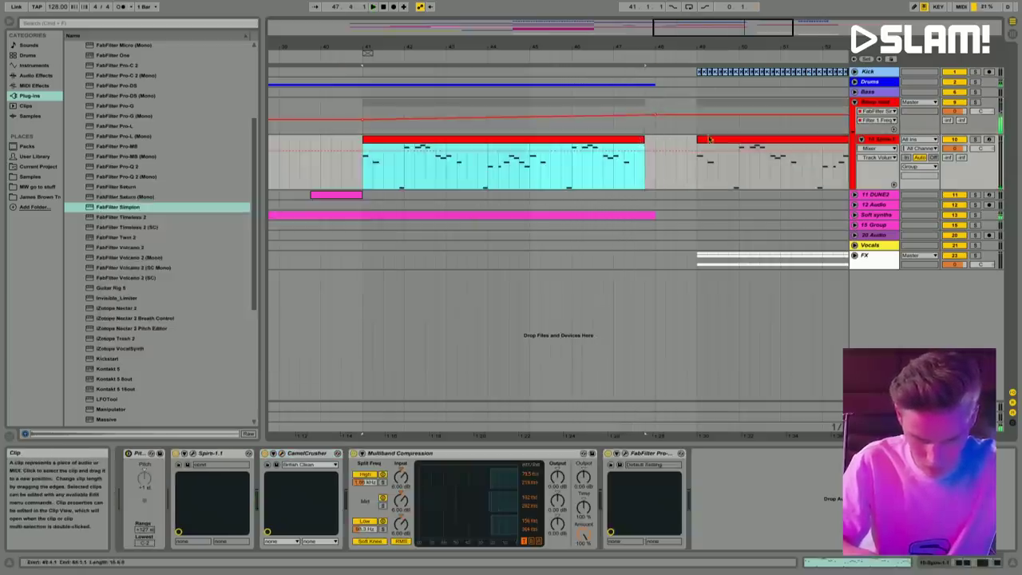
# Step: Automate Simplon's Device On parameter so the filter is active only from bar 41 to bar 49
pyautogui.click(696, 130)
pyautogui.click(254, 453)
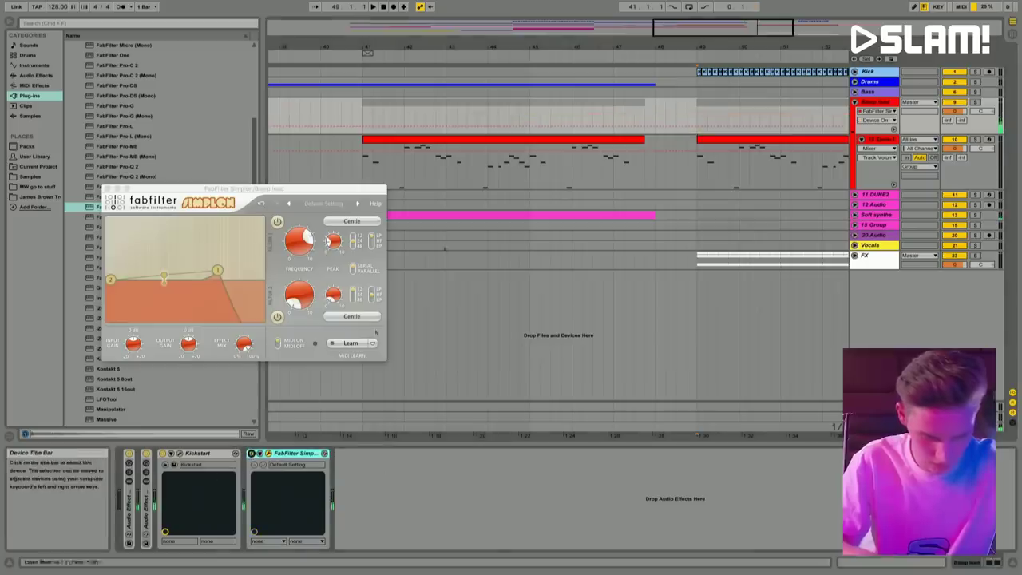
pyautogui.moveTo(598, 48); pyautogui.dragTo(563, 105)
pyautogui.moveTo(530, 118); pyautogui.dragTo(622, 116)
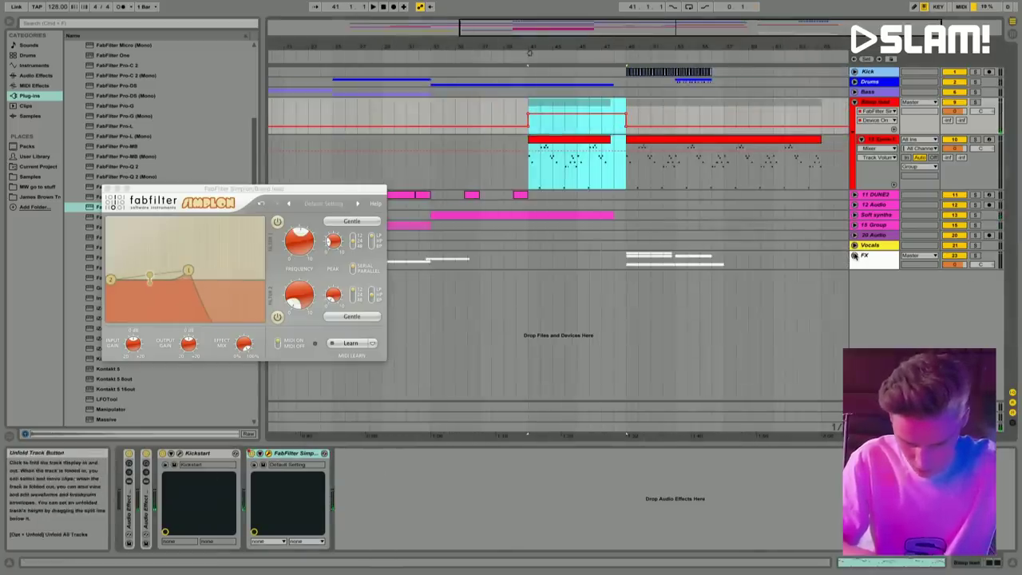
# Step: Unfold the FX group and duplicate the KSHMR3 Impact clip from bar 33 to bar 41 on track 26 Audio
pyautogui.click(855, 245)
pyautogui.scroll(-5, 542, 326)
pyautogui.moveTo(495, 249); pyautogui.dragTo(554, 249)
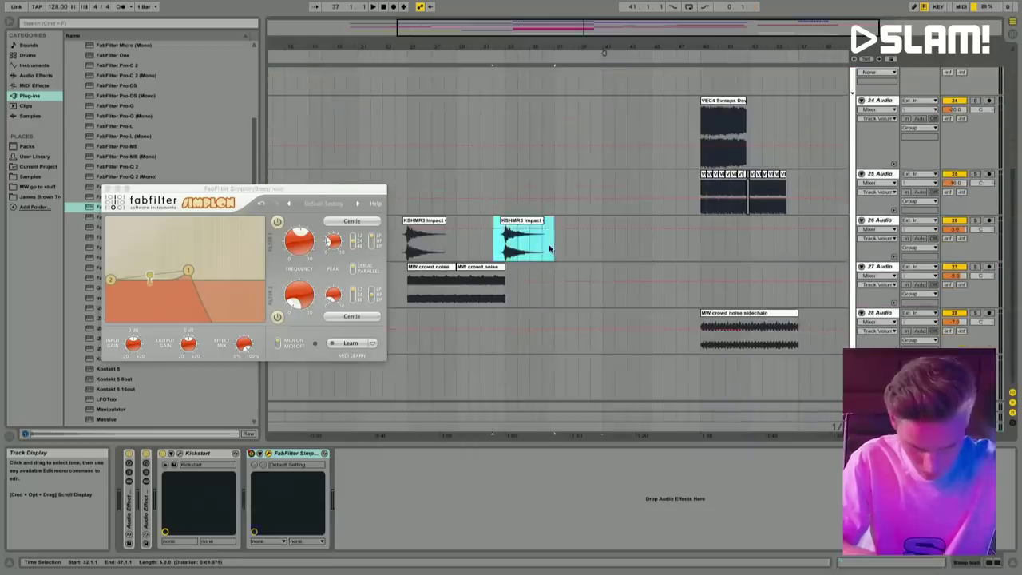
pyautogui.press('super+d')
pyautogui.press('super+z')
pyautogui.press('super+d')
# Step: Play the arrangement from about bar 39, folding the FX and Bleep lead groups and unfolding the Soft synths group
pyautogui.click(579, 253)
pyautogui.scroll(3, 878, 238)
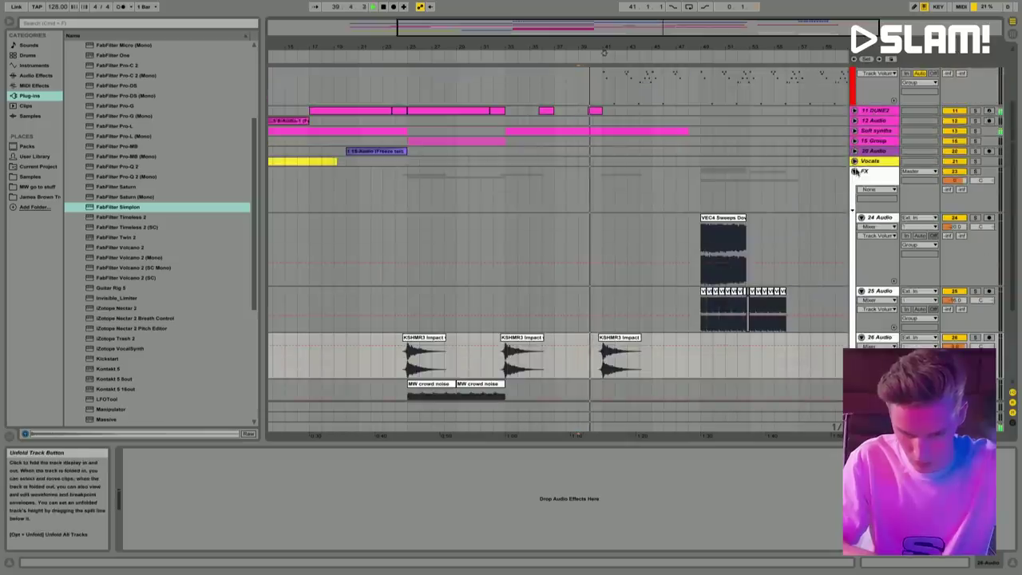
pyautogui.click(855, 172)
pyautogui.click(855, 104)
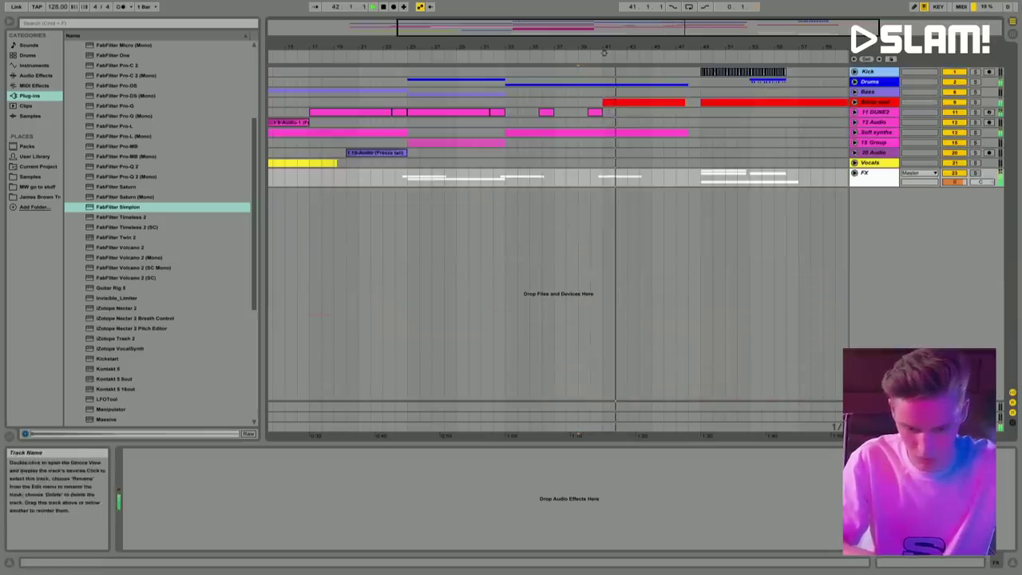
pyautogui.click(855, 131)
pyautogui.hscroll(-3, 480, 225)
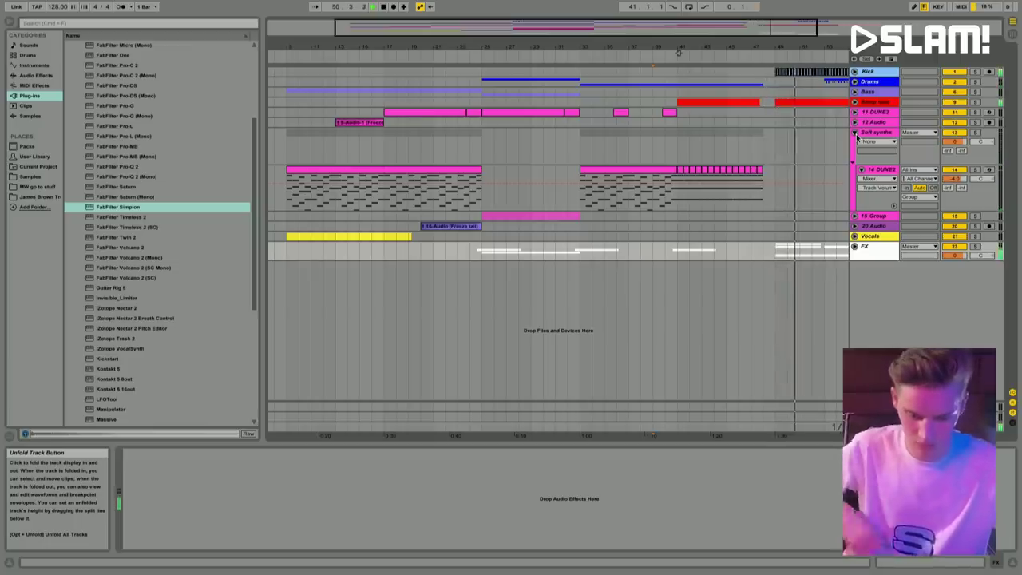
# Step: Unfold the Kick track and the Drums group, and adjust the volume of drum track 4 Audio
pyautogui.click(855, 71)
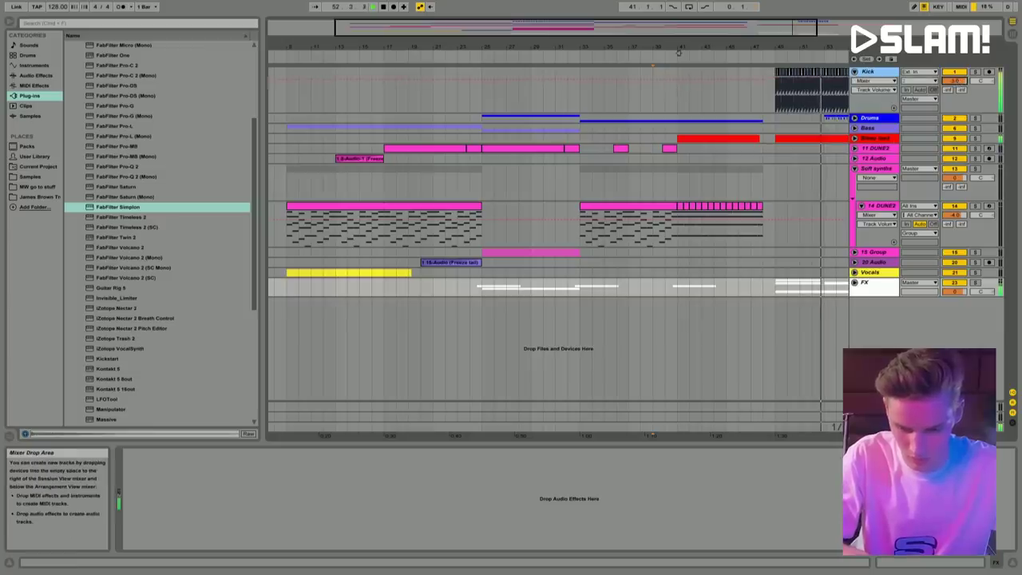
pyautogui.click(854, 138)
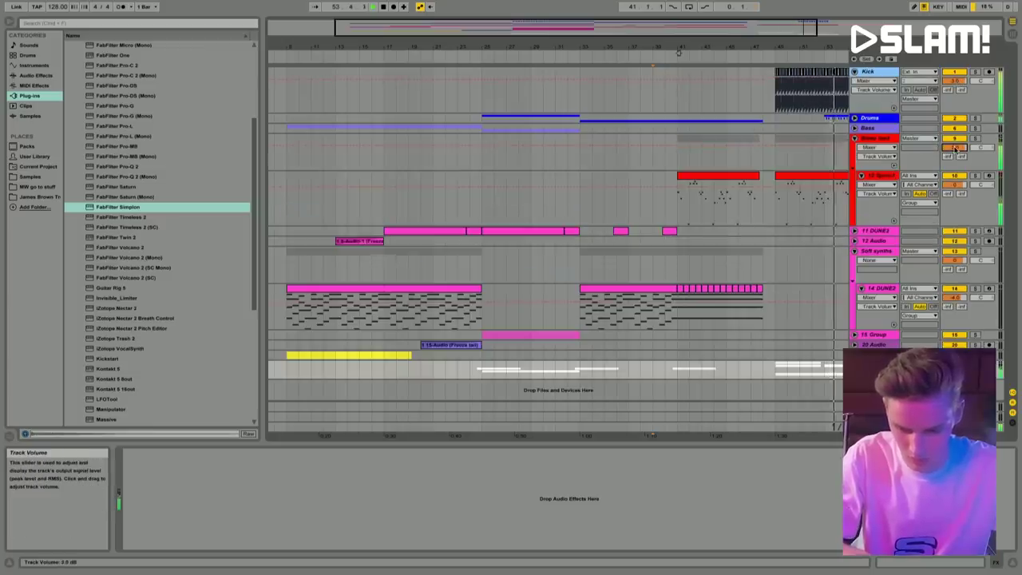
pyautogui.click(855, 138)
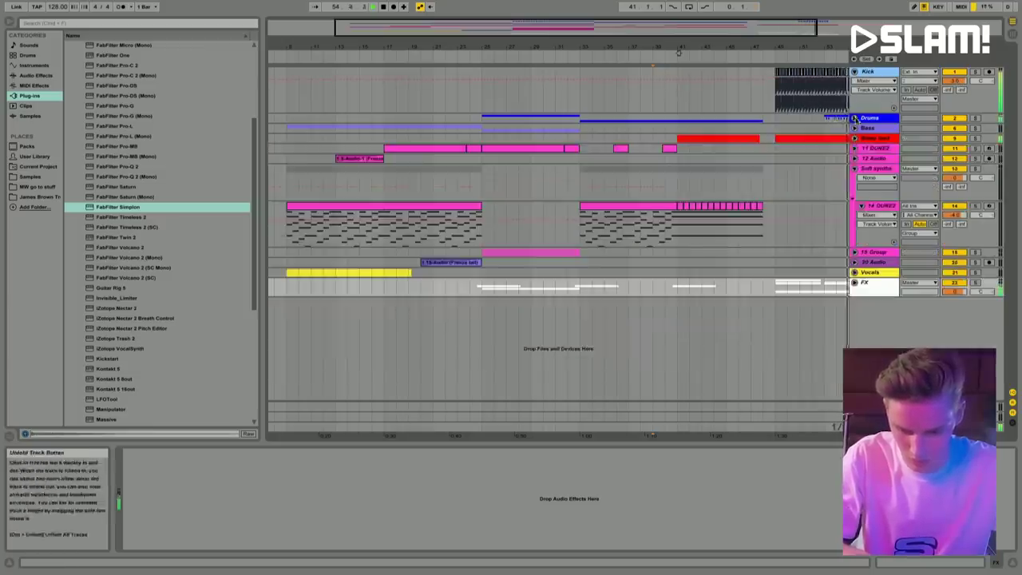
pyautogui.click(854, 117)
pyautogui.click(947, 212)
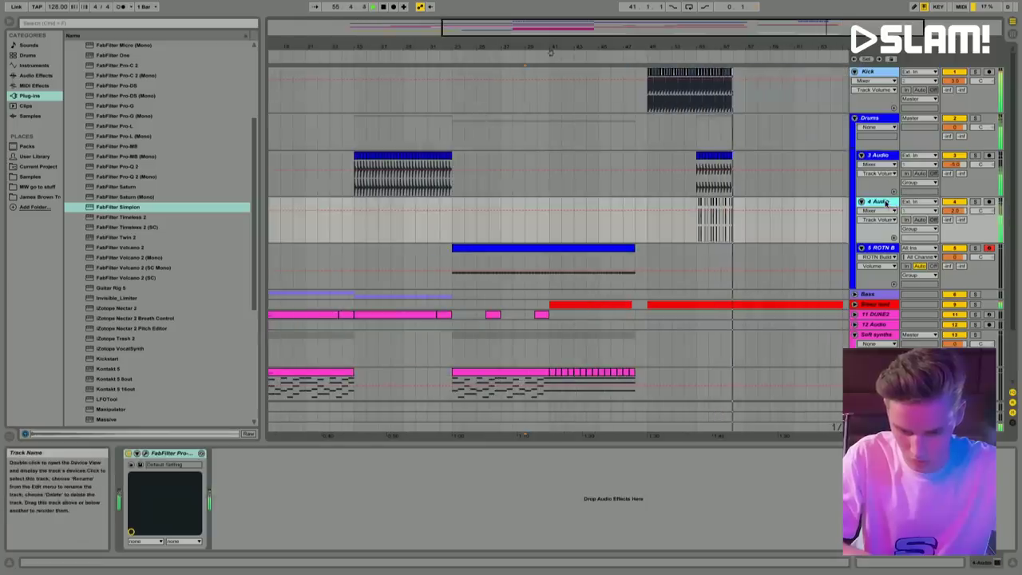
# Step: Copy the start of the bar 25 drum clip to bar 53 on 3 Audio, remove the excess at its end and fold the Drums group
pyautogui.click(707, 171)
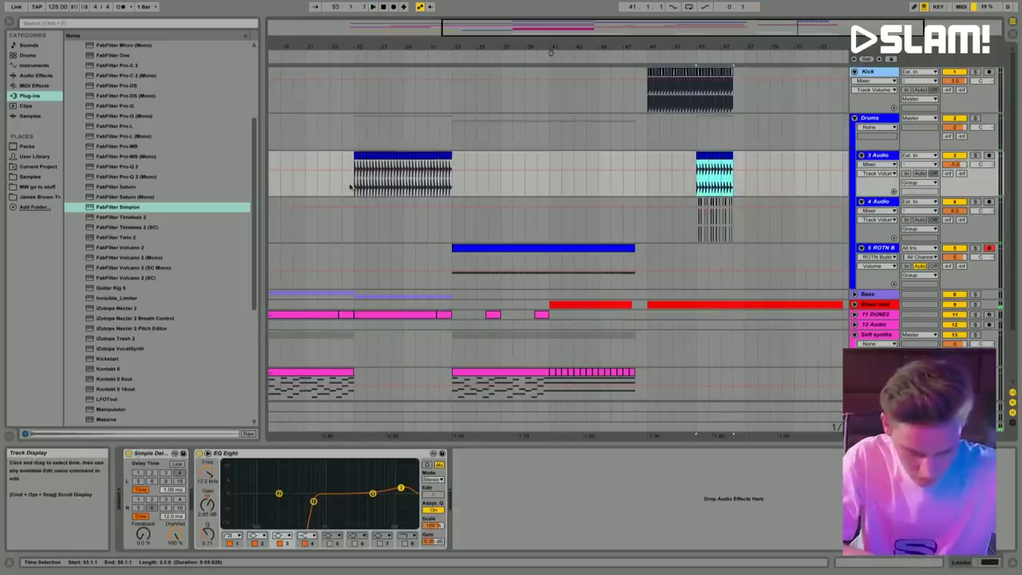
pyautogui.moveTo(354, 186); pyautogui.dragTo(394, 188)
pyautogui.click(697, 188)
pyautogui.press('super+v')
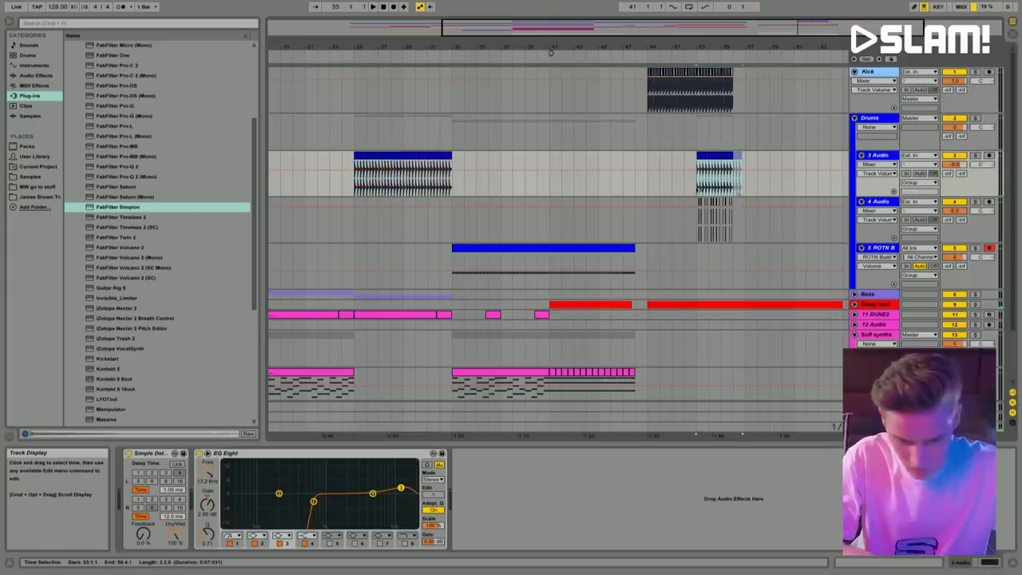
pyautogui.moveTo(737, 188); pyautogui.dragTo(753, 189)
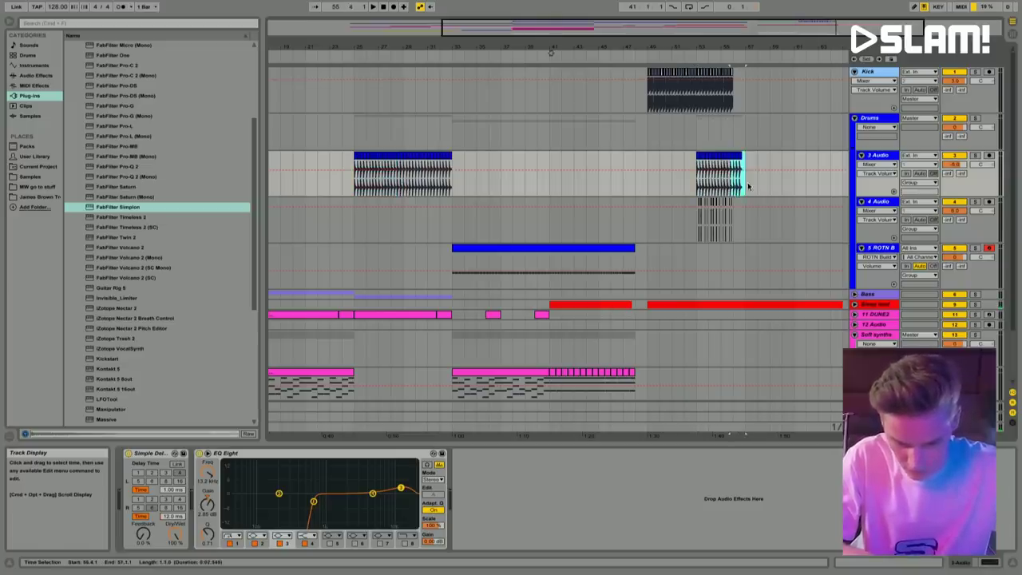
pyautogui.click(855, 115)
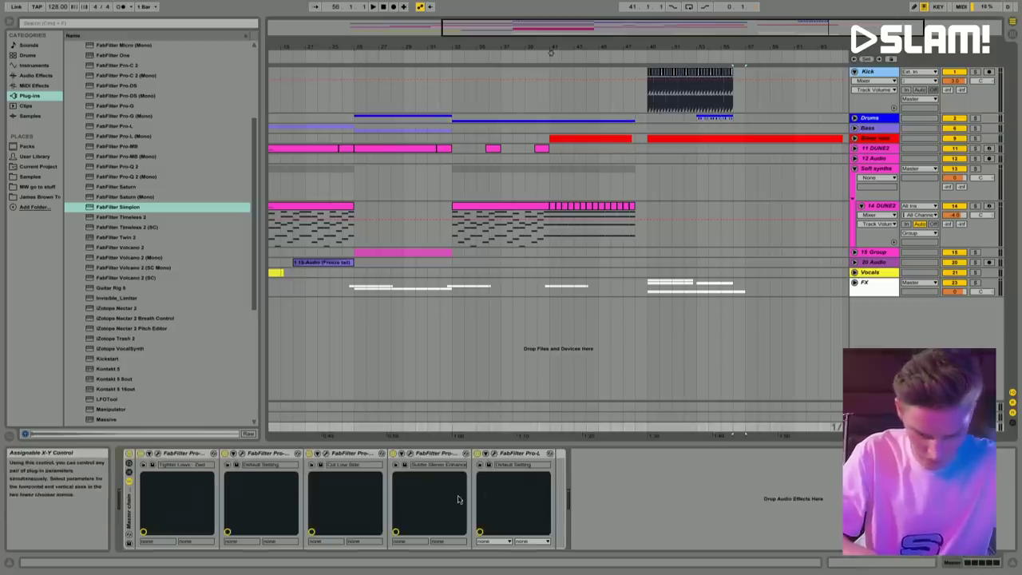
# Step: Add a Utility to the end of the Master chain and automate its gain to fall slightly from bar 33 to bar 49
pyautogui.click(33, 76)
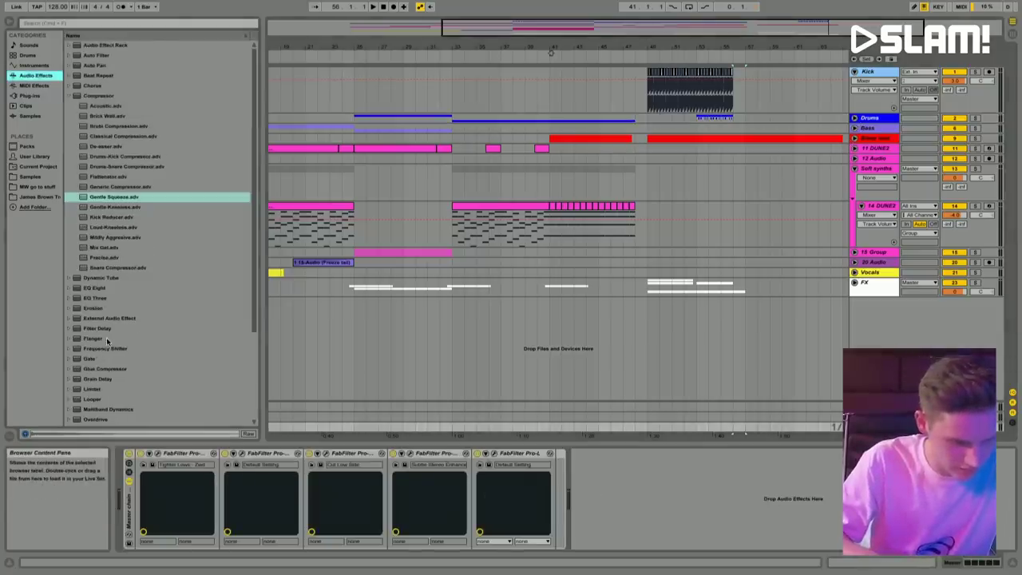
pyautogui.click(67, 95)
pyautogui.moveTo(82, 349); pyautogui.dragTo(668, 493)
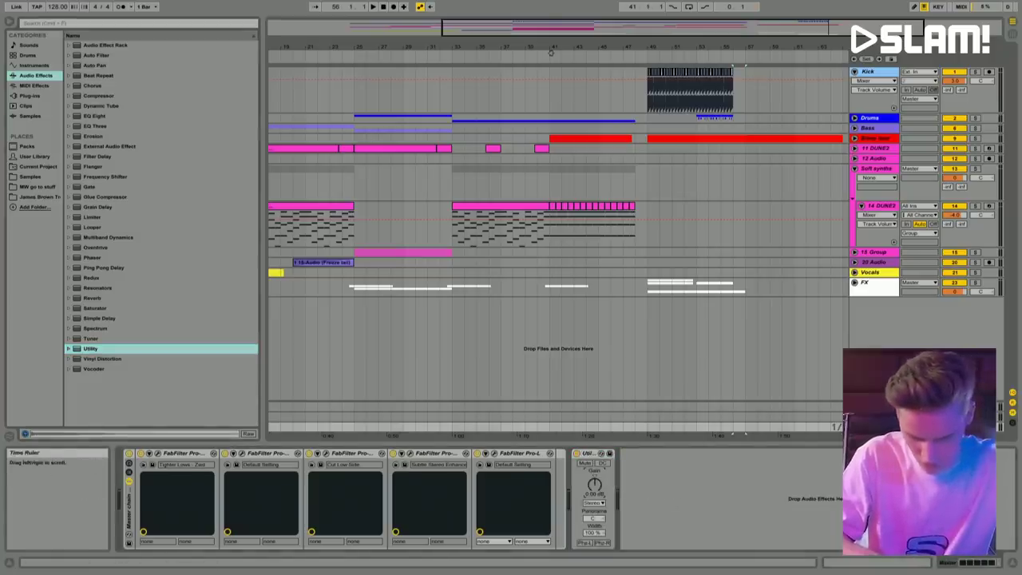
pyautogui.moveTo(551, 51); pyautogui.dragTo(503, 52)
pyautogui.moveTo(351, 425); pyautogui.dragTo(673, 401)
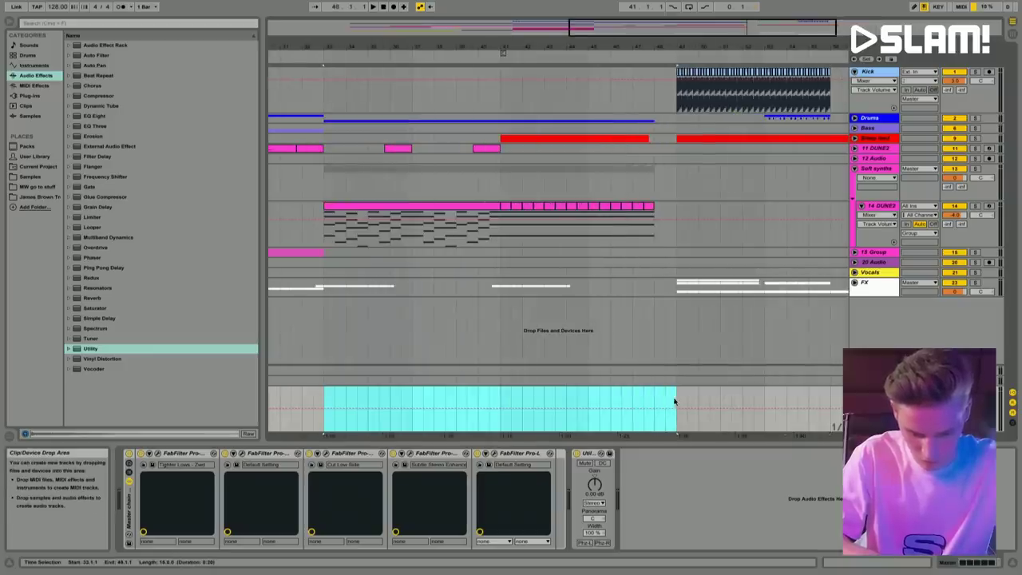
pyautogui.click(324, 401)
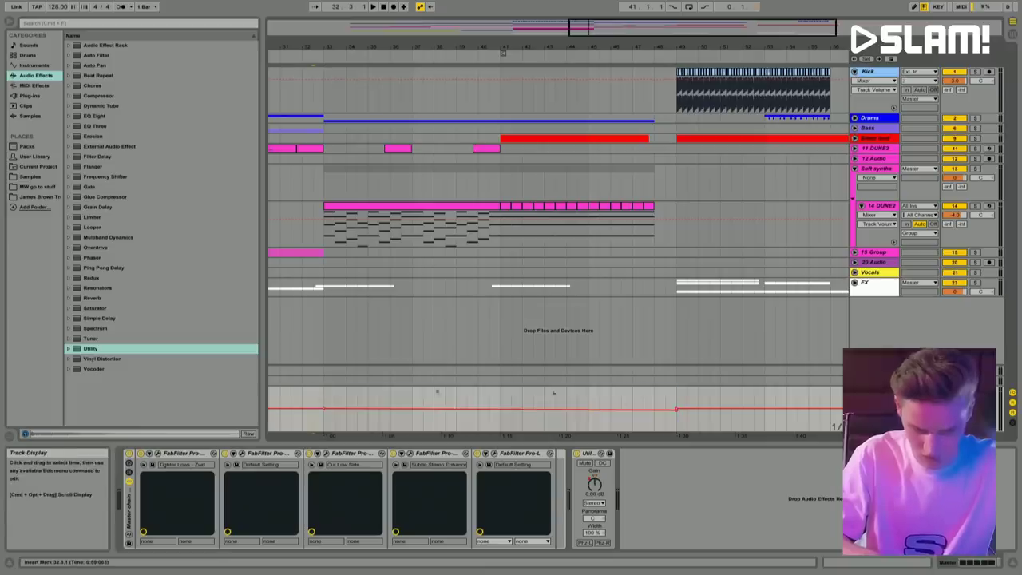
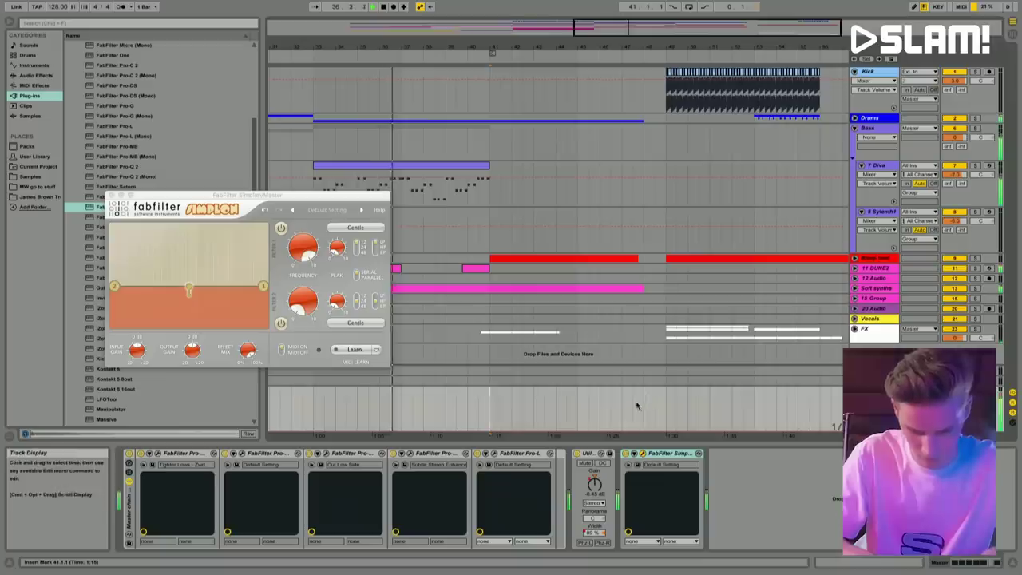
# Step: Automate Simplon's Filter 2 frequency on the Master to rise from bar 41 to bar 48 and return to minimum at bar 49
pyautogui.press('a')
pyautogui.moveTo(490, 425); pyautogui.dragTo(489, 419)
pyautogui.click(490, 419)
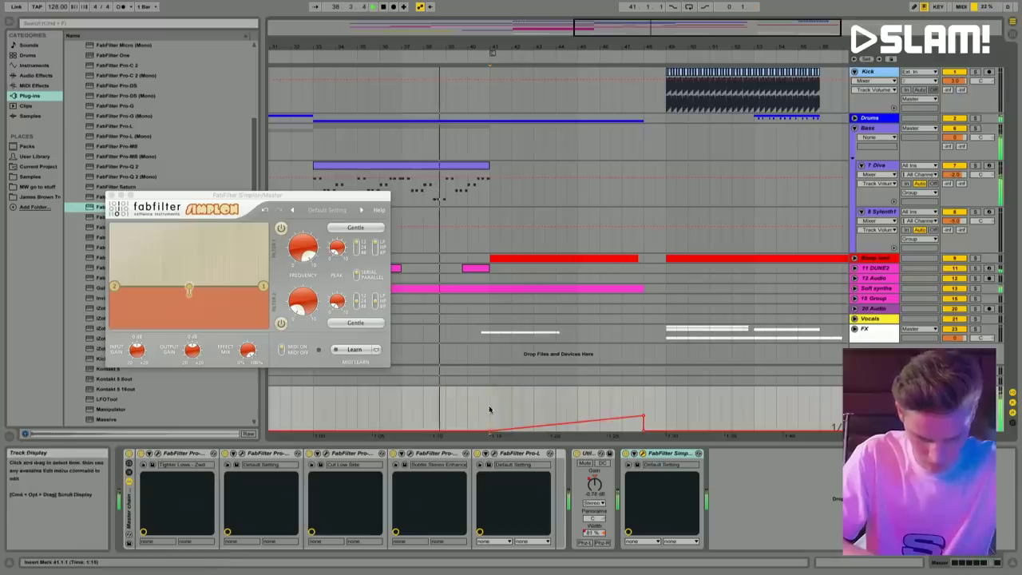
pyautogui.moveTo(665, 422); pyautogui.dragTo(654, 432)
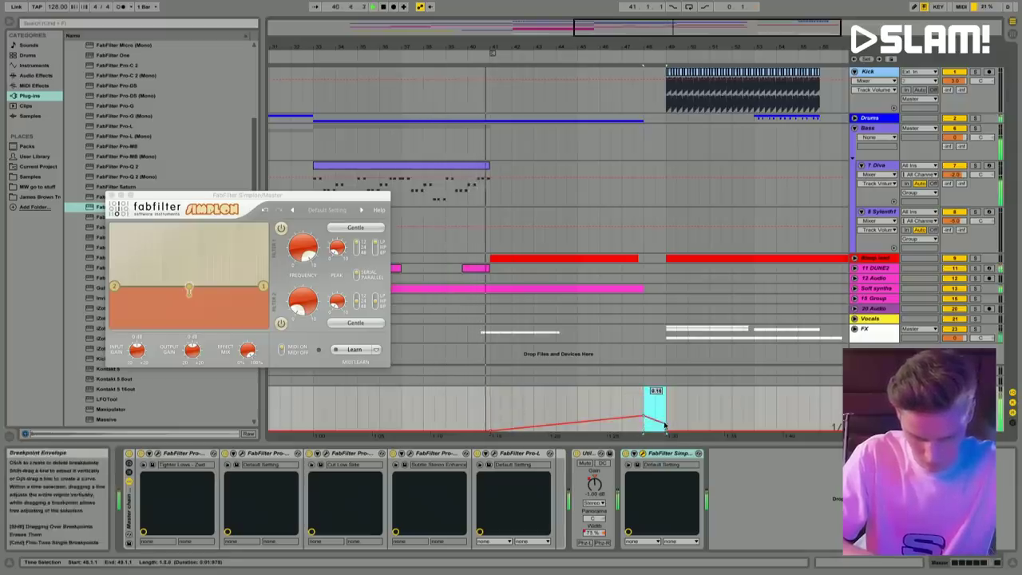
pyautogui.click(645, 416)
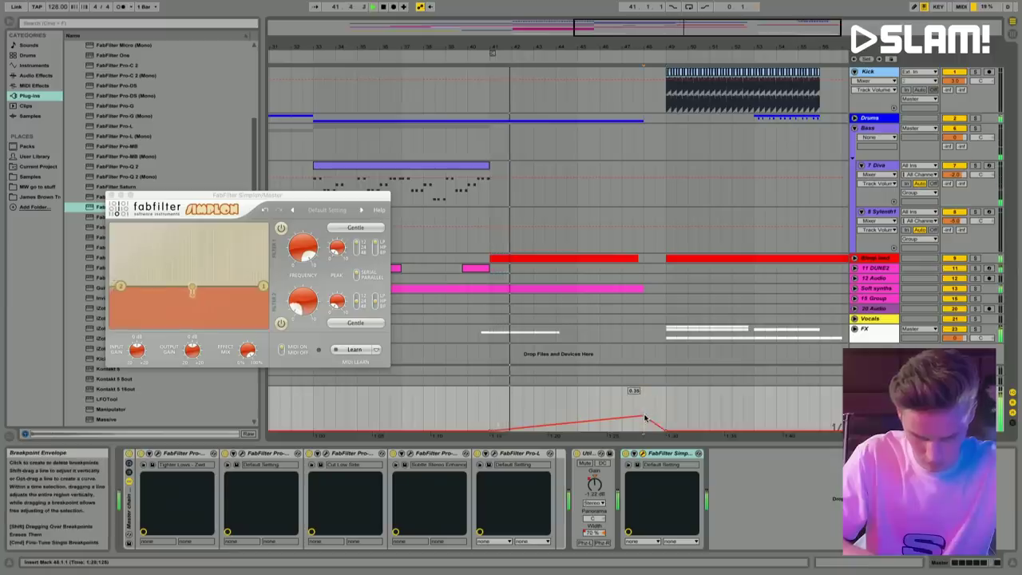
pyautogui.moveTo(644, 416); pyautogui.dragTo(644, 412)
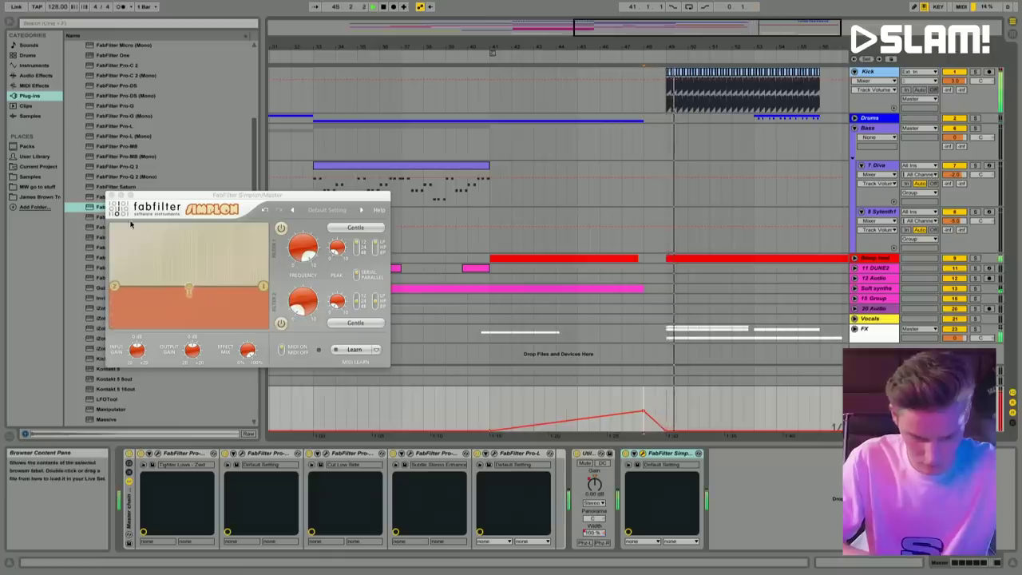
pyautogui.click(114, 196)
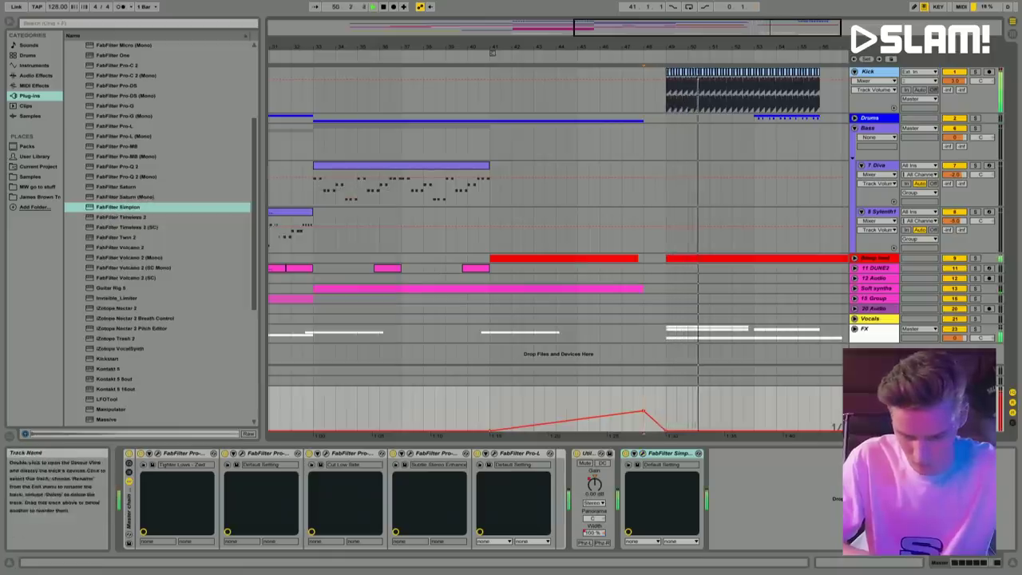
# Step: Lower the Intensity of the RBass Mono plug-in on the Kick track and close its window
pyautogui.click(813, 98)
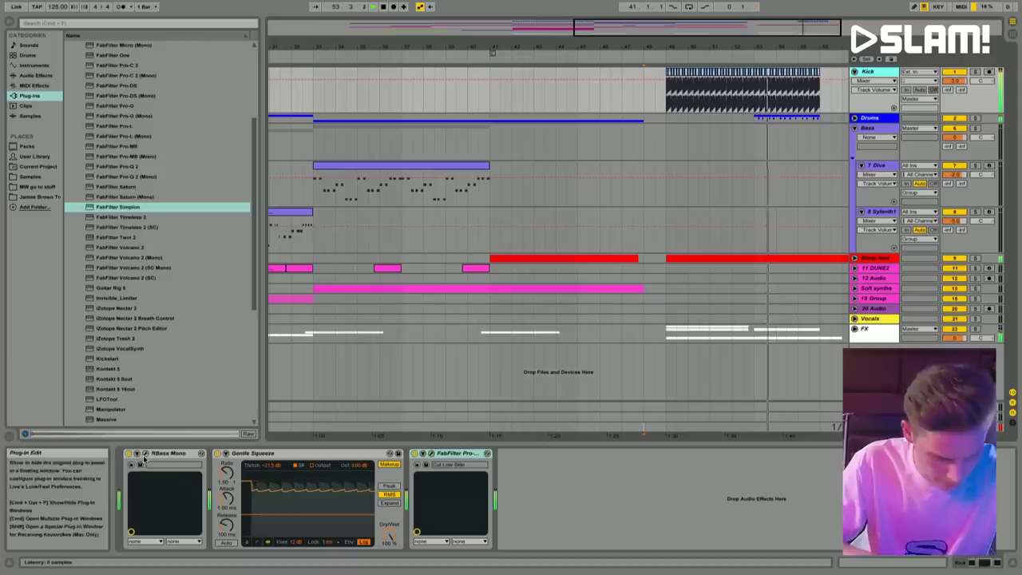
pyautogui.hotkey('ctrl', 'alt', 'p')
pyautogui.moveTo(91, 171); pyautogui.dragTo(96, 204)
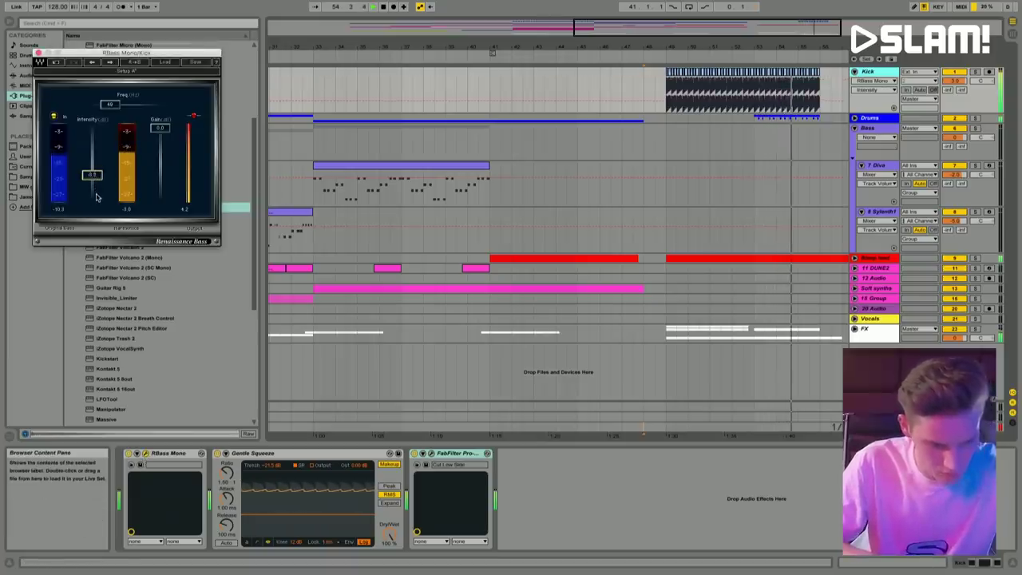
pyautogui.hotkey('ctrl', 'alt', 'p')
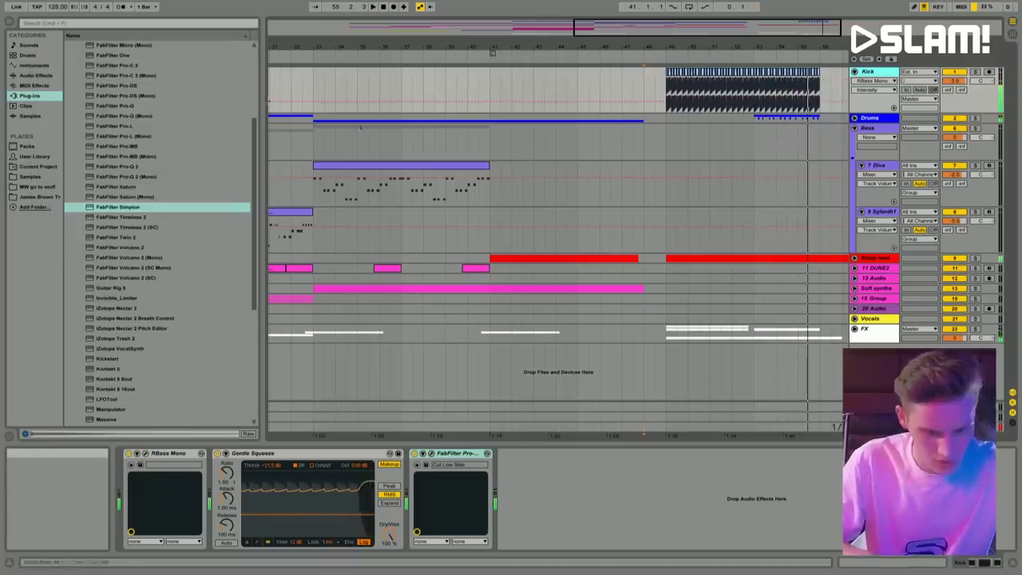
# Step: Fold the Bass group, unfold the FX group and insert a MIDI track below 29 Audio
pyautogui.click(698, 412)
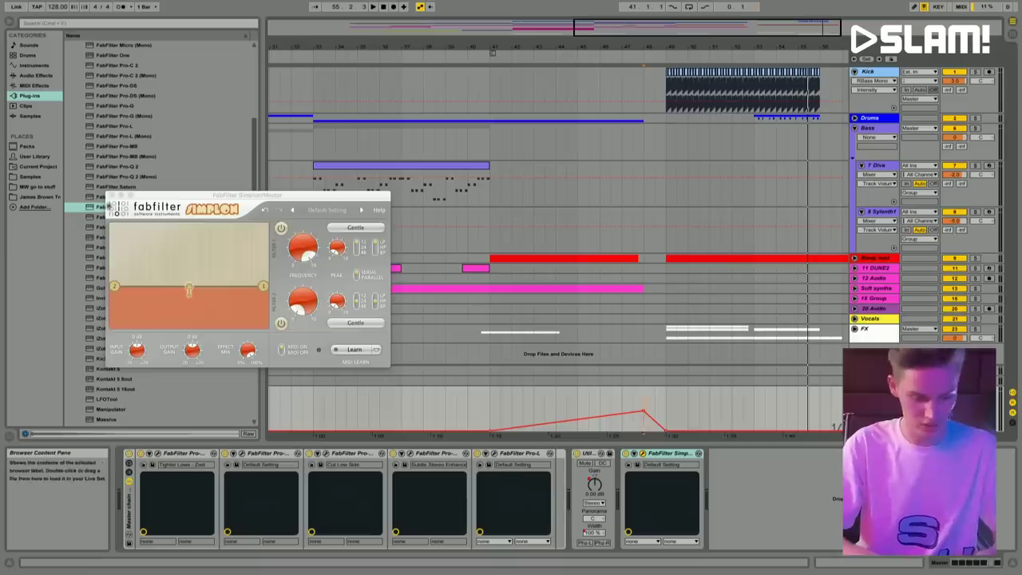
pyautogui.click(112, 196)
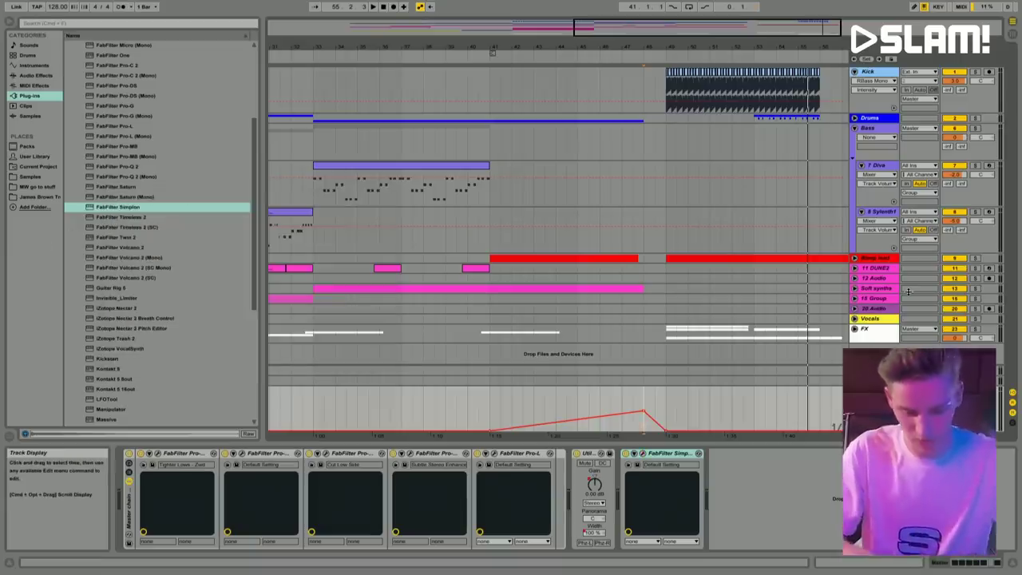
pyautogui.click(855, 128)
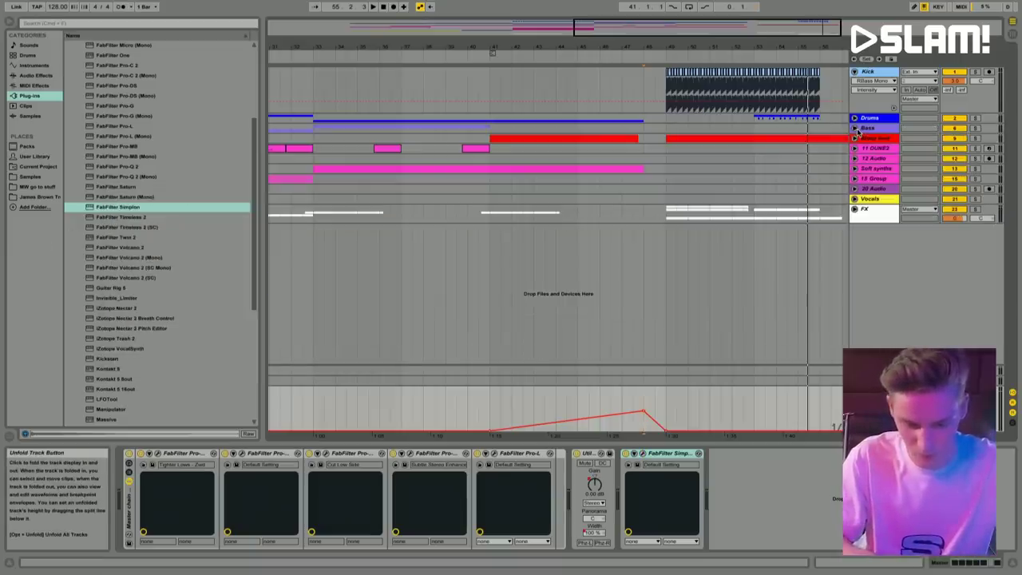
pyautogui.click(855, 209)
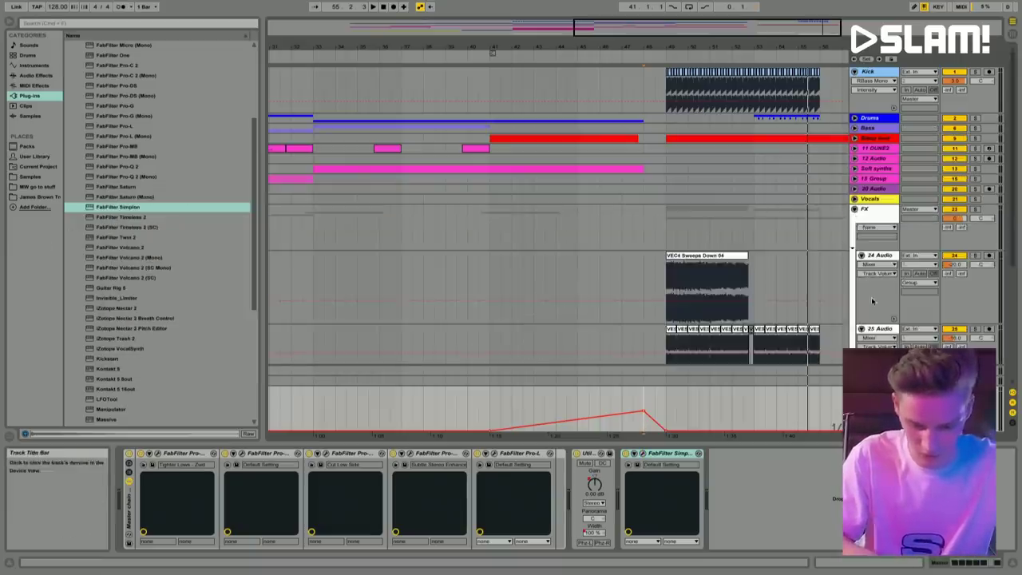
pyautogui.scroll(-5, 872, 300)
pyautogui.click(877, 324)
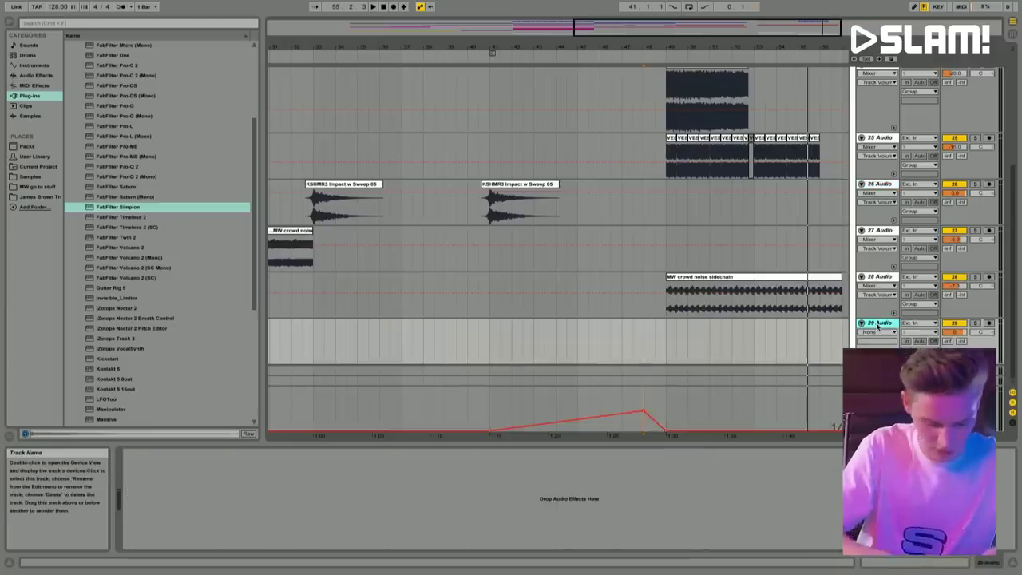
pyautogui.press('super+shift+t')
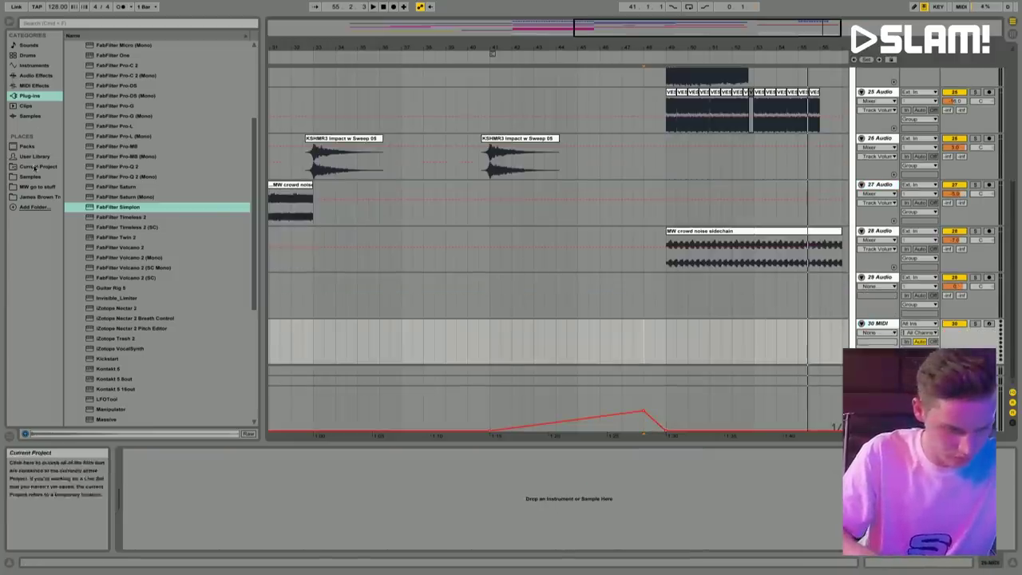
# Step: Load Sylenth1 on the new MIDI track, reset its patch to Init and close the plug-in window
pyautogui.scroll(-7, 158, 254)
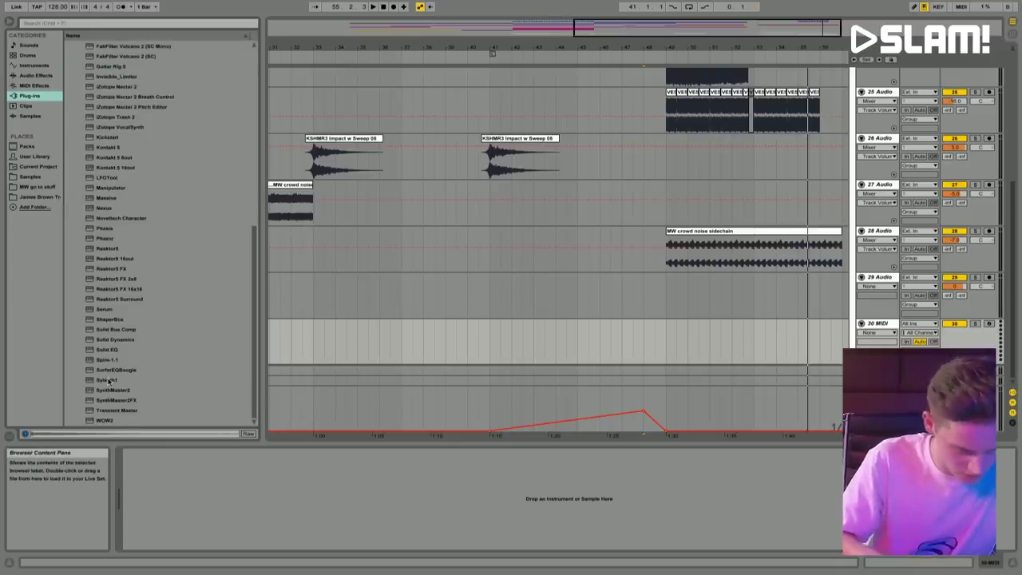
pyautogui.moveTo(115, 382); pyautogui.dragTo(547, 334)
pyautogui.click(286, 306)
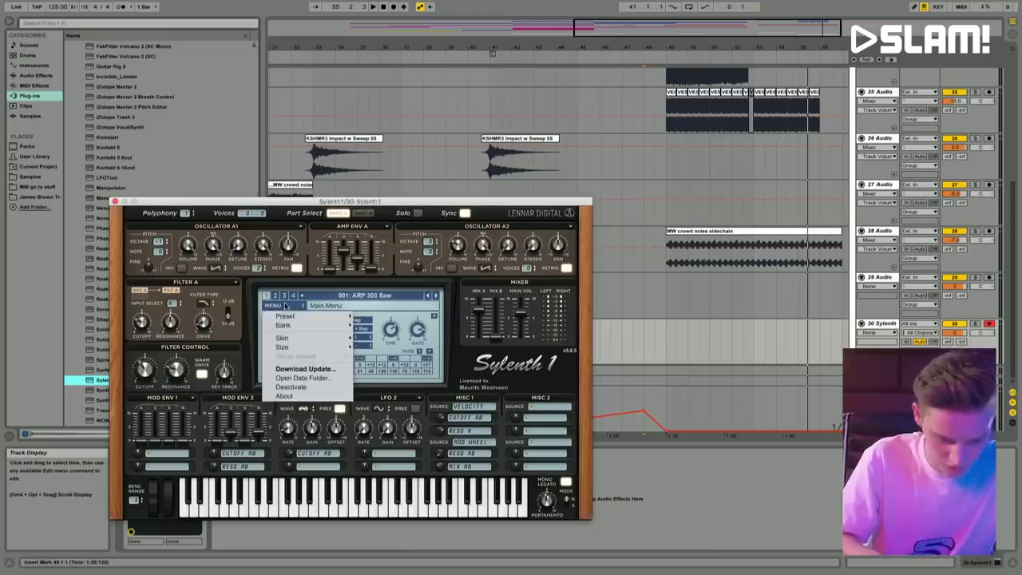
pyautogui.moveTo(296, 319)
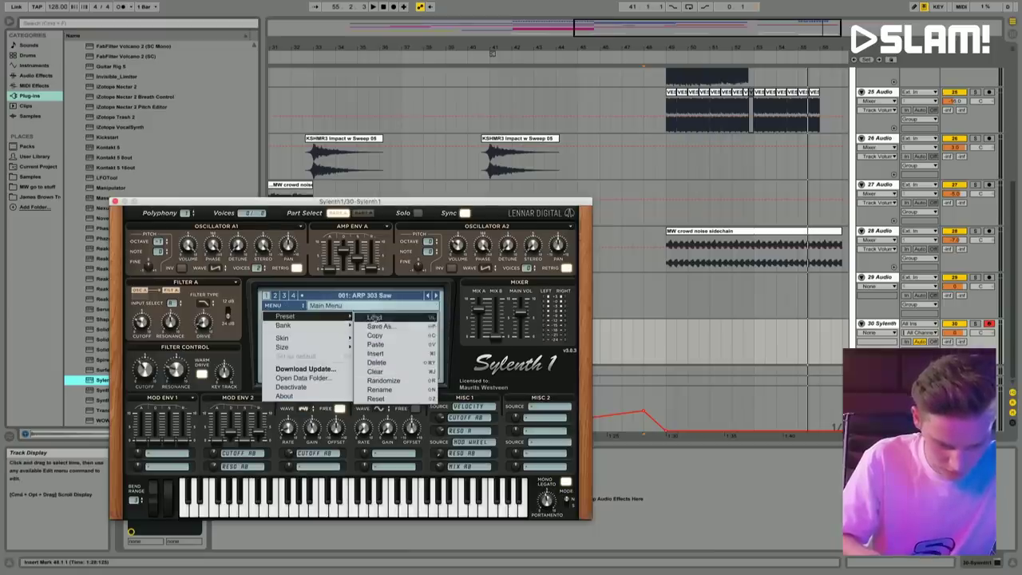
pyautogui.click(378, 363)
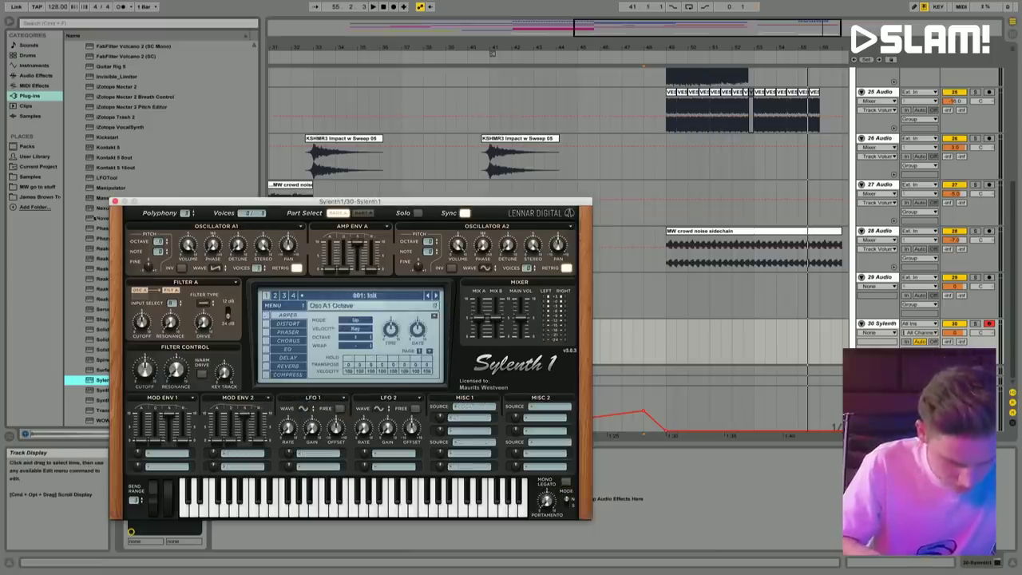
pyautogui.click(114, 202)
# Step: Create a MIDI clip from bar 41 to bar 48 on the Sylenth1 track and draw a sustained G2 note across it
pyautogui.moveTo(490, 347); pyautogui.dragTo(644, 347)
pyautogui.press('super+shift+m')
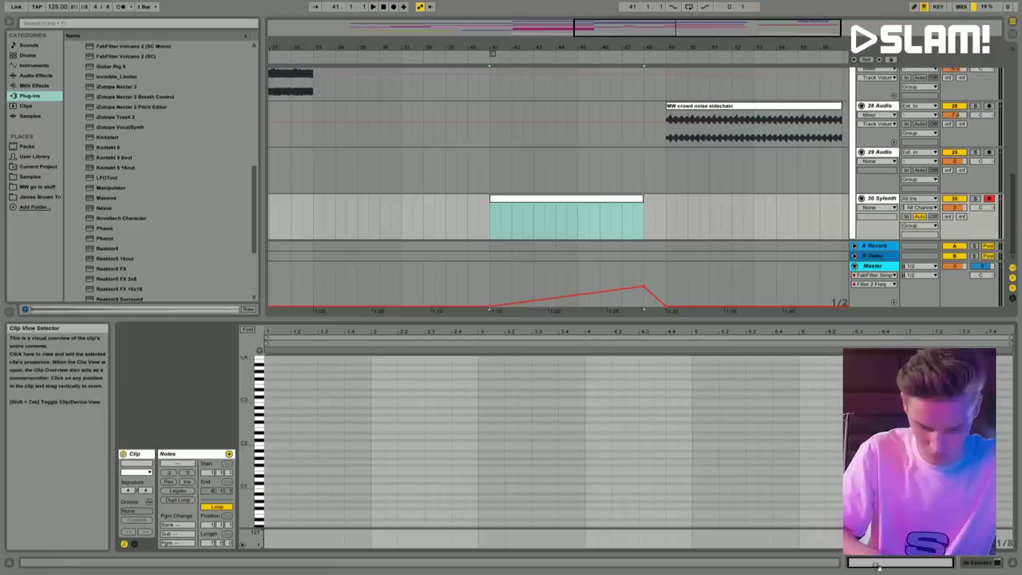
pyautogui.click(272, 418)
pyautogui.moveTo(276, 418); pyautogui.dragTo(835, 422)
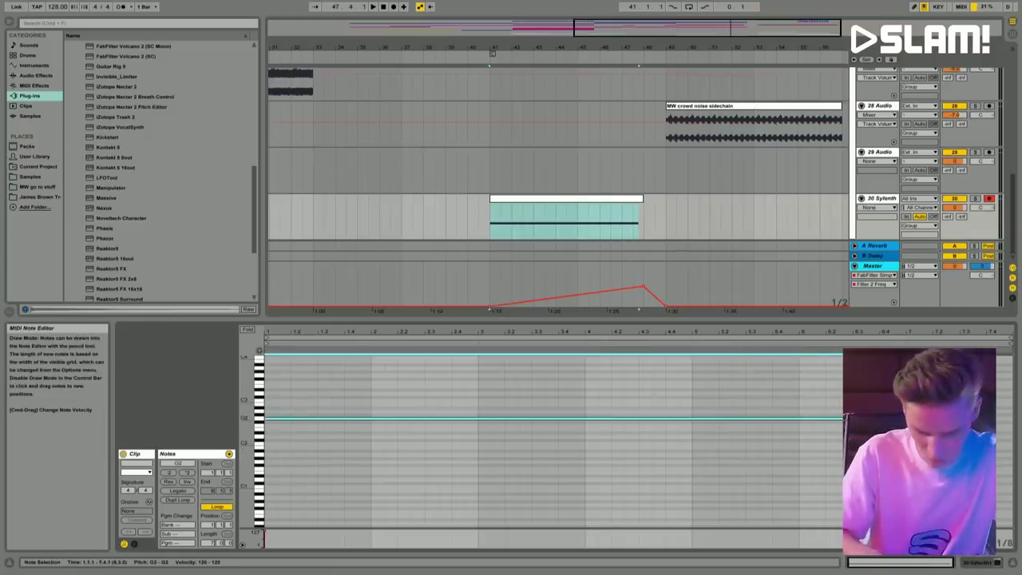
# Step: Draw a pitch bend envelope in the clip that rises from centre at the start to maximum at the end
pyautogui.click(133, 544)
pyautogui.click(257, 472)
pyautogui.click(263, 467)
pyautogui.moveTo(443, 450); pyautogui.dragTo(441, 360)
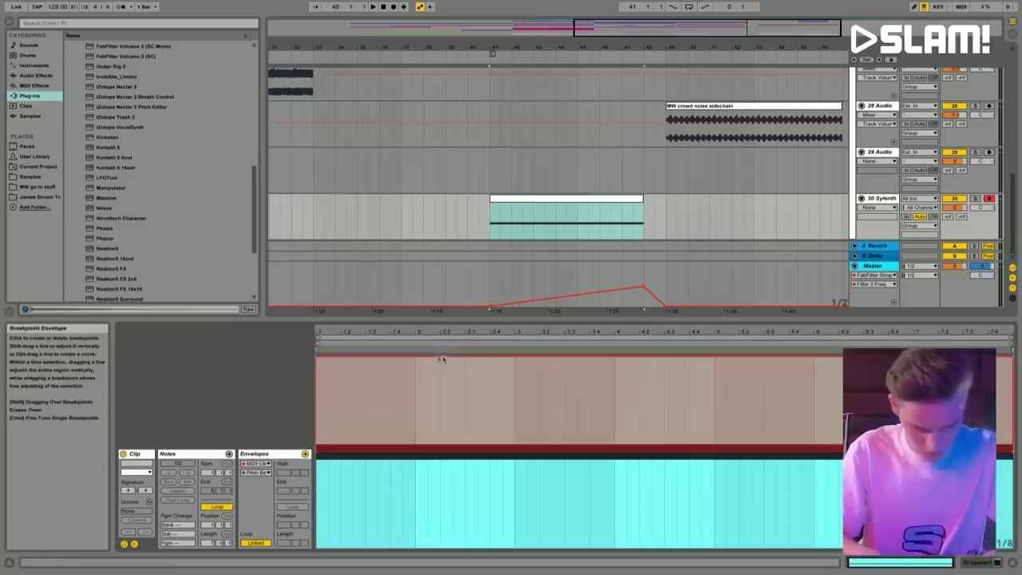
pyautogui.moveTo(317, 358); pyautogui.dragTo(317, 448)
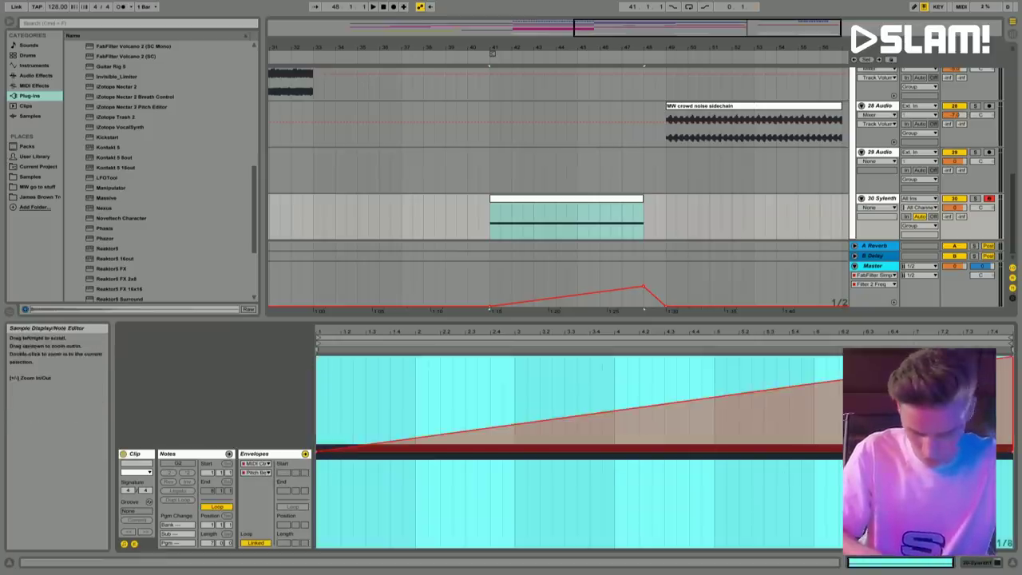
# Step: Set Sylenth1's pitch bend range to 24 and close its window
pyautogui.hotkey('shift', 'Tab')
pyautogui.click(158, 468)
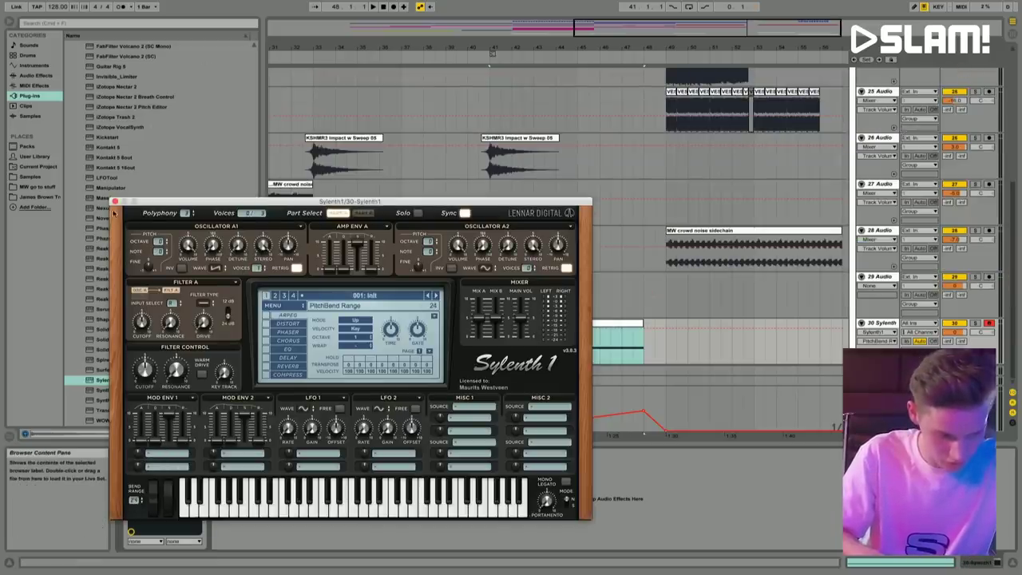
pyautogui.click(115, 202)
# Step: Play the Sylenth1 clip, set oscillator A1's octave to -1 and close the plug-in window
pyautogui.click(576, 322)
pyautogui.press('space')
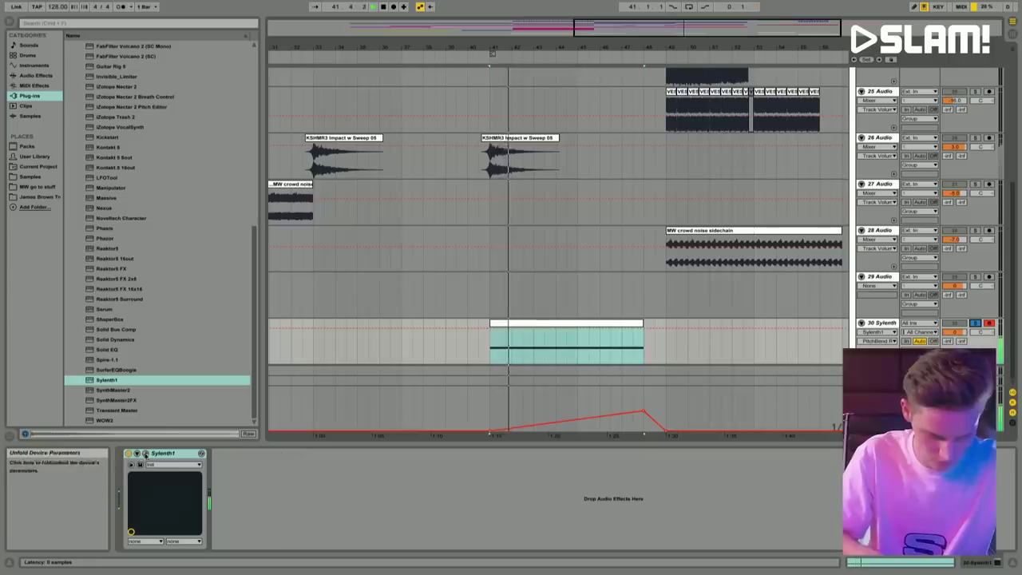
pyautogui.click(146, 455)
pyautogui.click(161, 241)
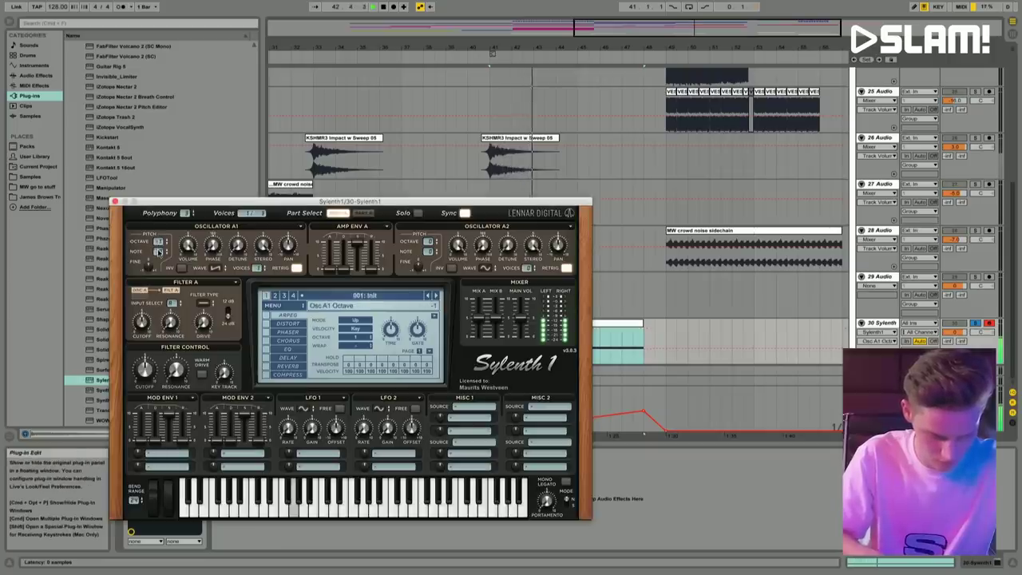
pyautogui.click(115, 202)
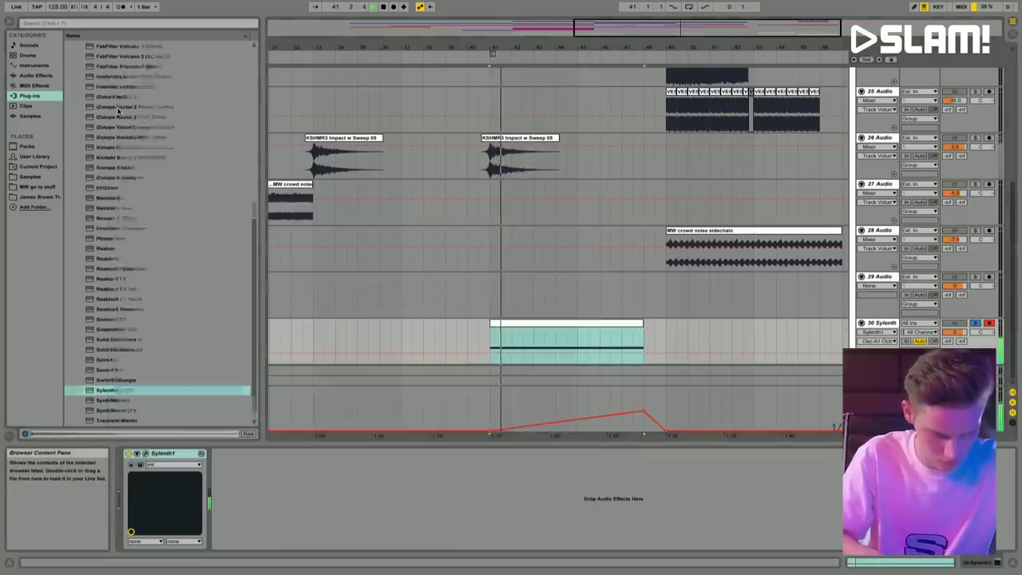
# Step: Add FabFilter Pro-Q 2 after Sylenth1 and create a high cut at about 430 Hz
pyautogui.scroll(10, 118, 160)
pyautogui.moveTo(120, 309); pyautogui.dragTo(271, 515)
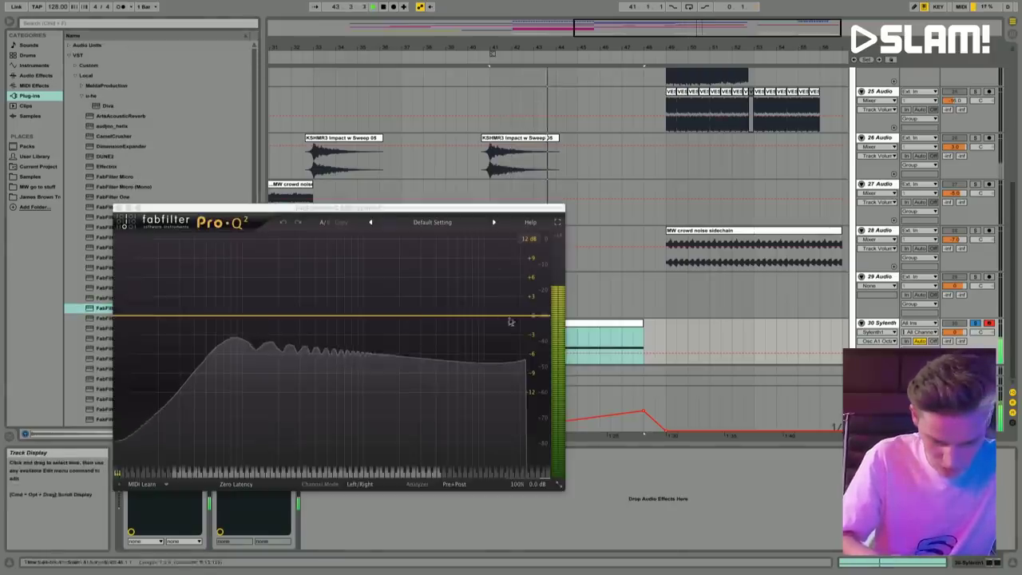
pyautogui.moveTo(529, 317); pyautogui.dragTo(318, 313)
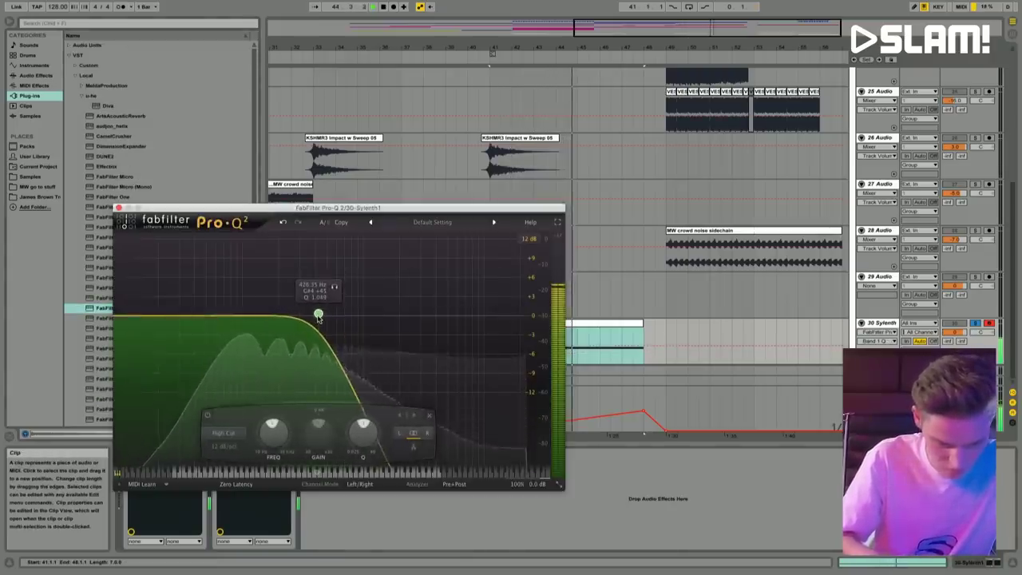
# Step: Unsolo the Sylenth1 track and close the Pro-Q 2 window
pyautogui.click(975, 326)
pyautogui.click(976, 326)
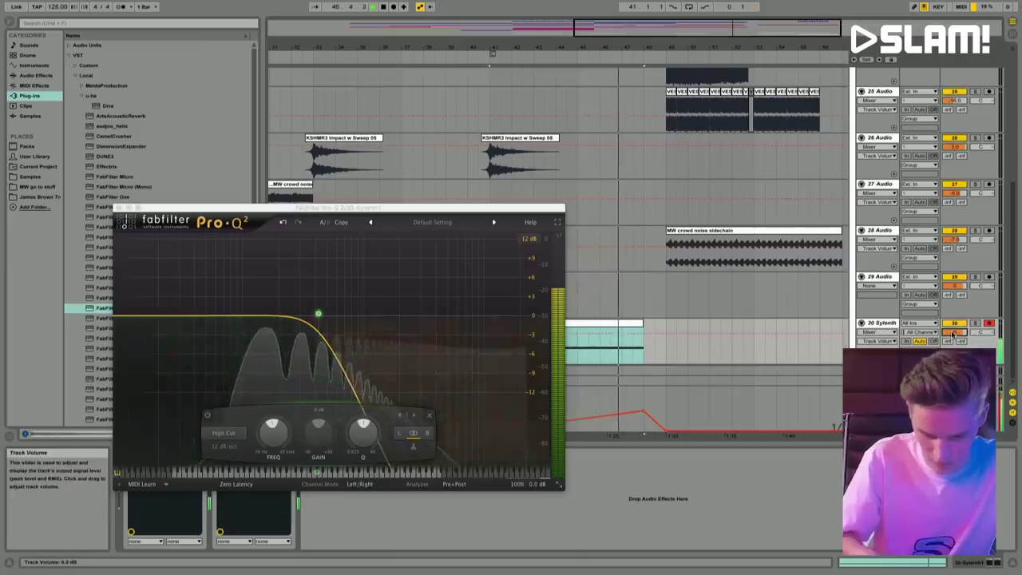
pyautogui.click(625, 358)
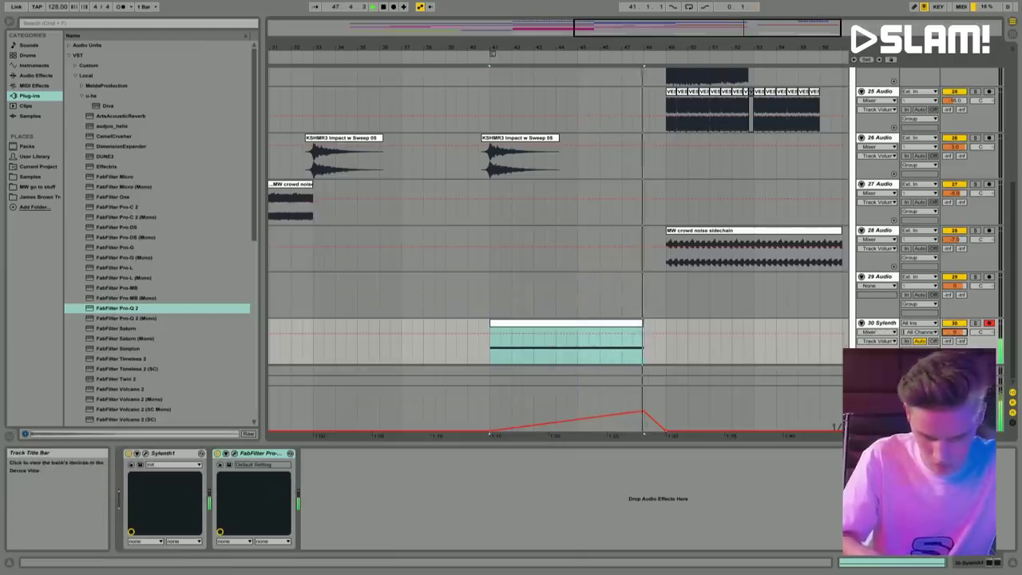
pyautogui.scroll(3, 782, 284)
pyautogui.scroll(-3, 782, 284)
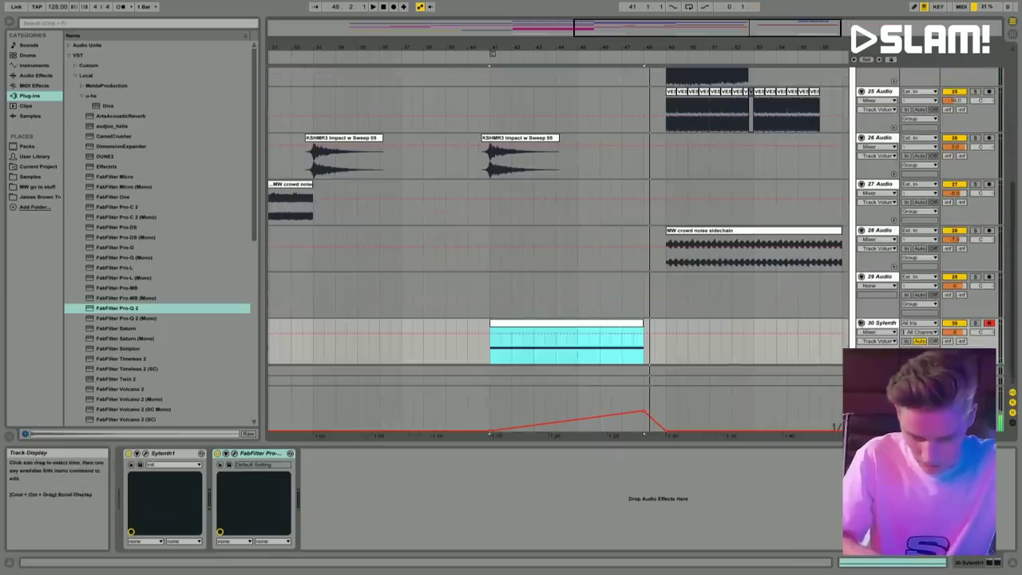
# Step: Insert an audio track below the Sylenth1 track and open the sample pack's FX > Uplifters > 12-16 bars folder
pyautogui.click(878, 323)
pyautogui.hotkey('ctrl', 't')
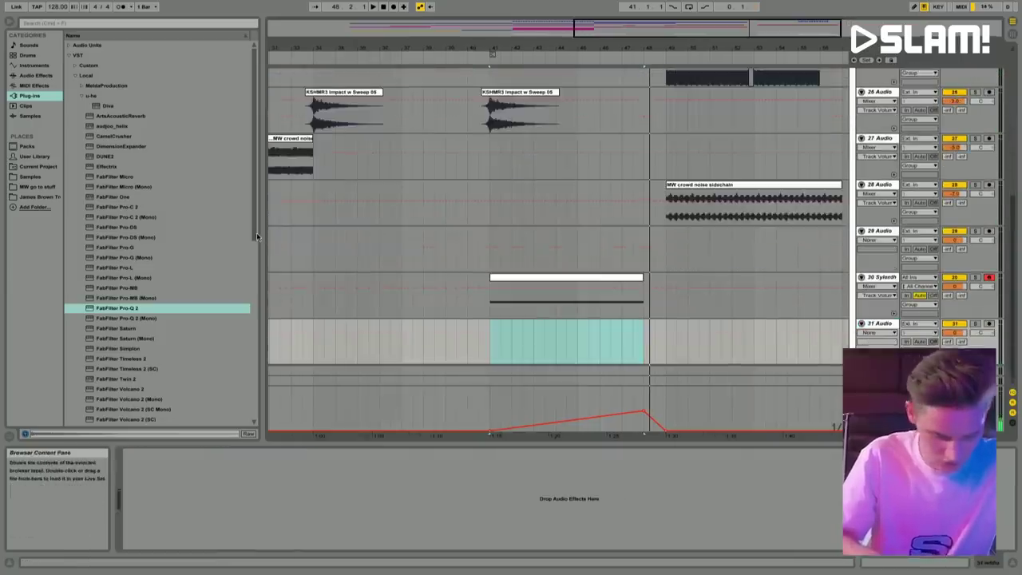
pyautogui.click(31, 177)
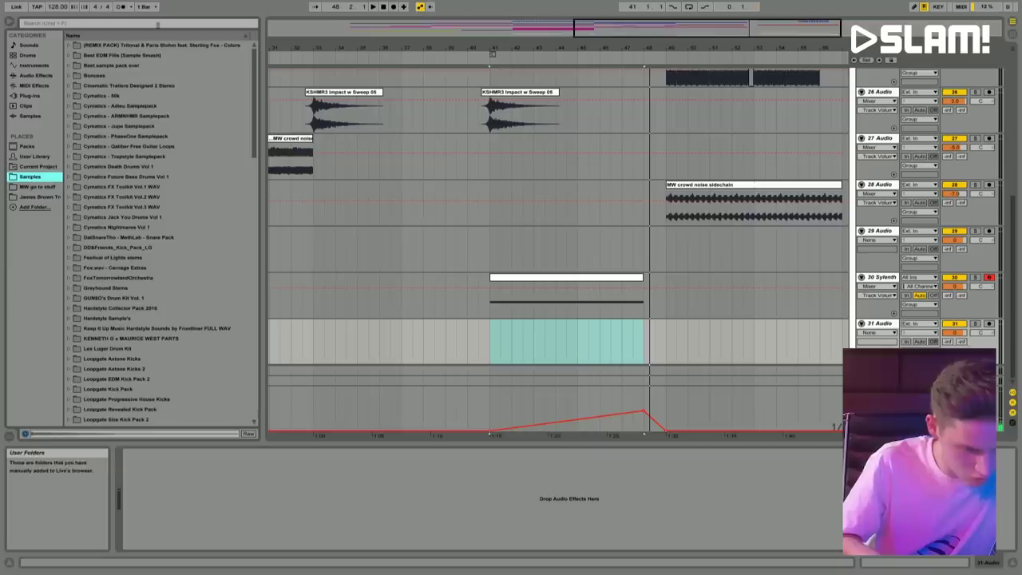
pyautogui.click(105, 24)
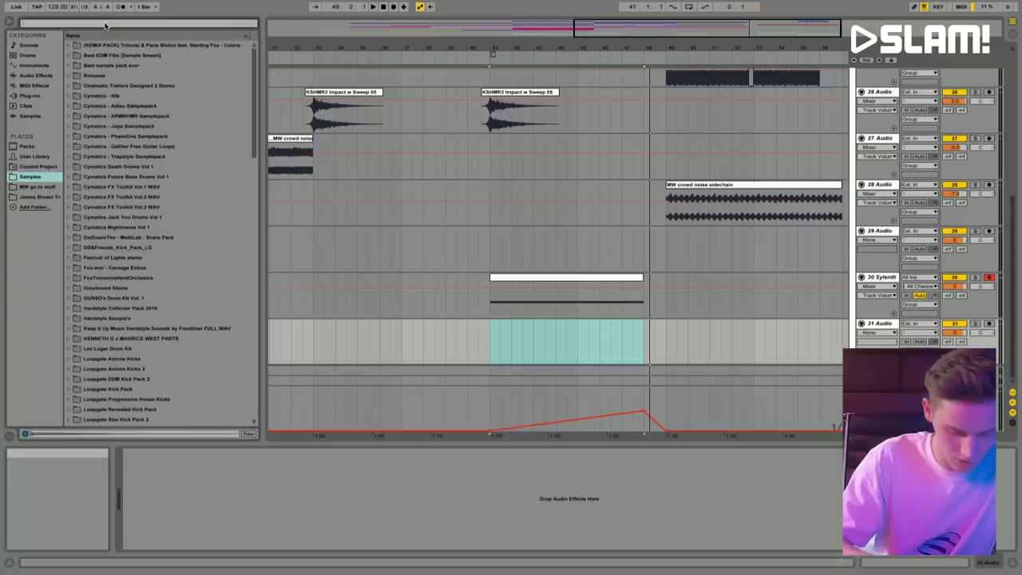
pyautogui.click(70, 68)
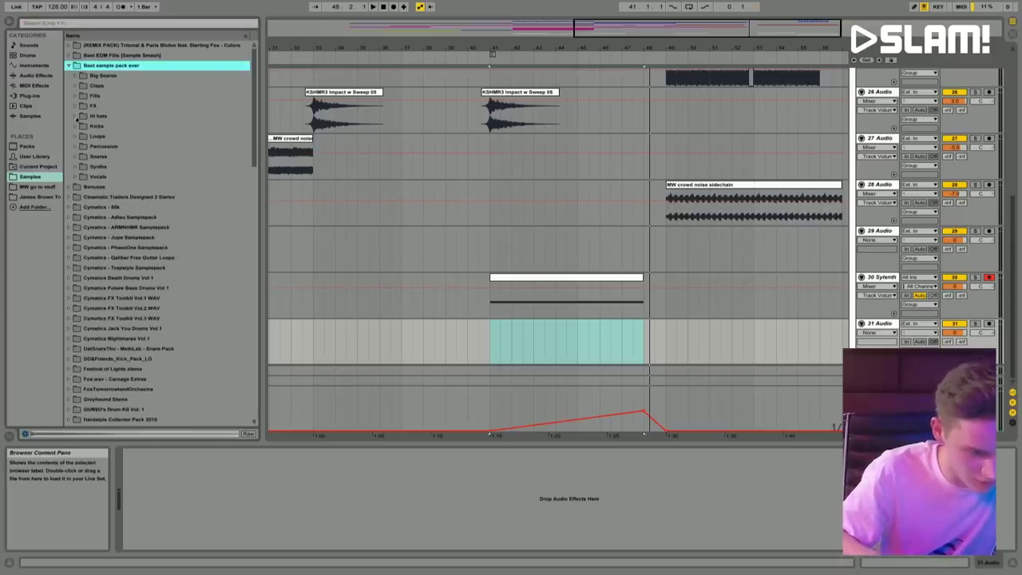
pyautogui.click(75, 107)
pyautogui.click(83, 157)
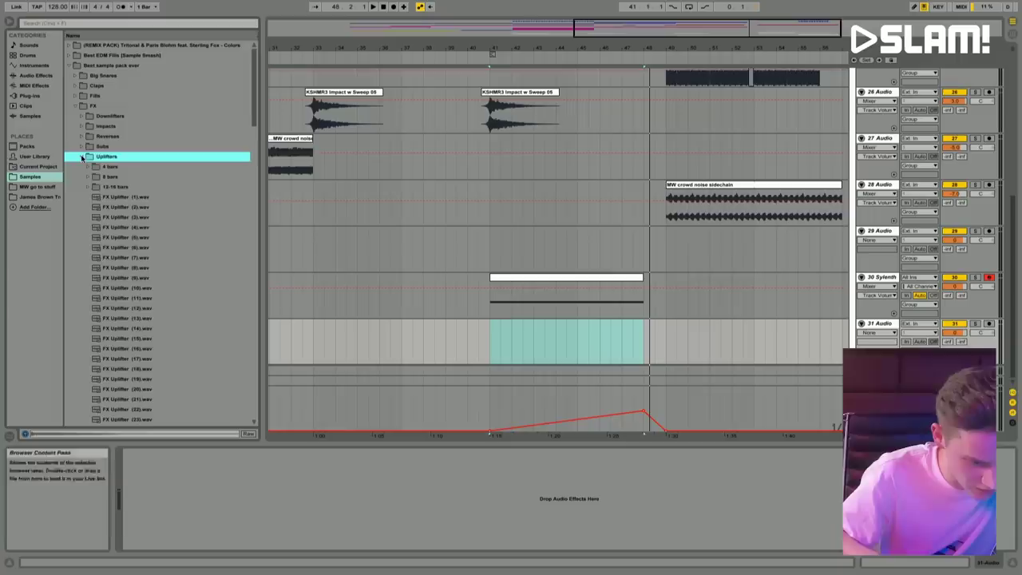
pyautogui.click(95, 187)
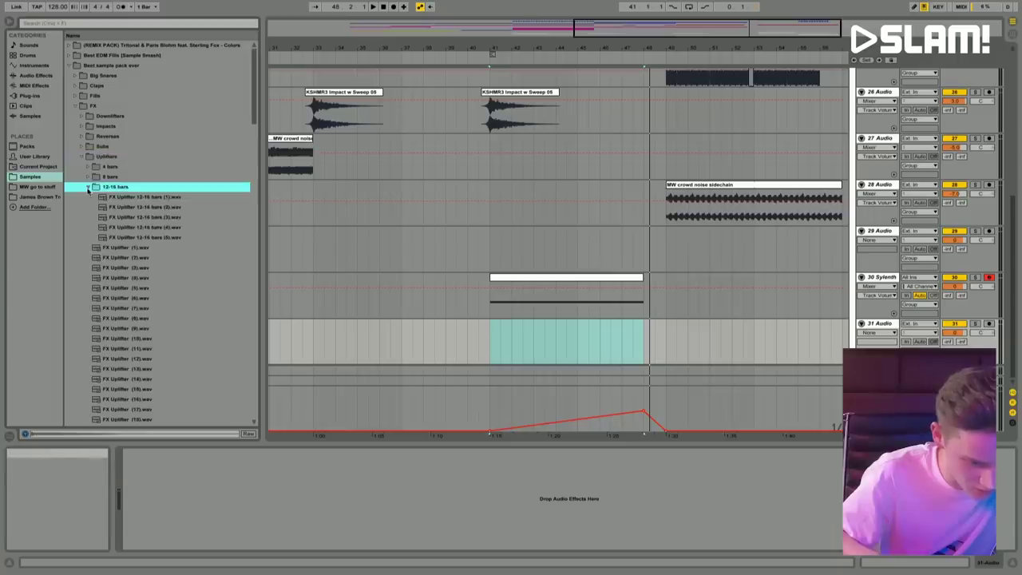
# Step: Audition the uplifters and place FX Uplifter 12-16 bars (2) on 31 Audio from bar 32 to bar 48
pyautogui.click(166, 198)
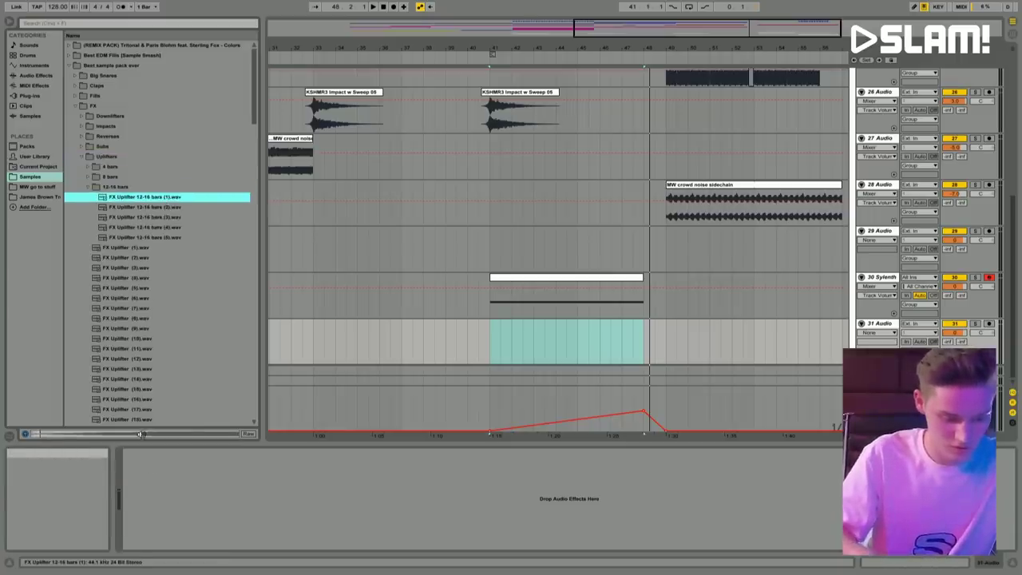
pyautogui.press('Down')
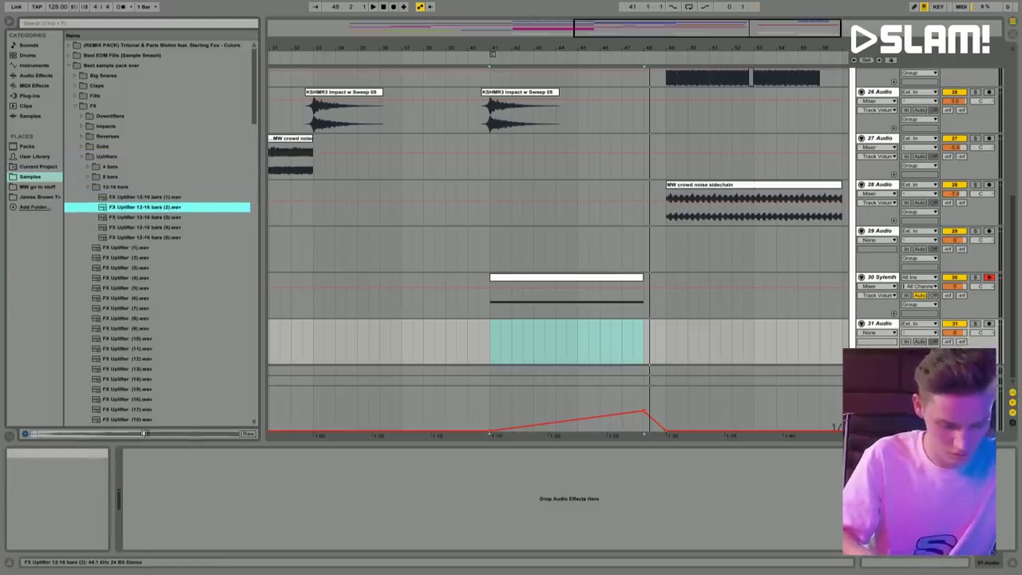
pyautogui.moveTo(171, 210); pyautogui.dragTo(324, 340)
pyautogui.press('space')
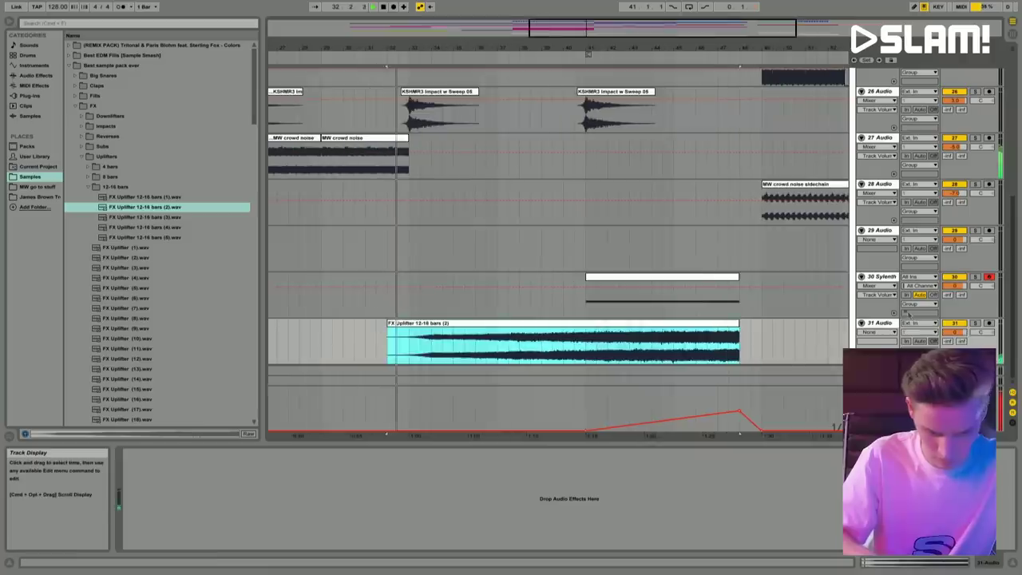
# Step: Balance the risers during playback by setting 31 Audio to -10 dB and the Sylenth1 track to 6 dB
pyautogui.scroll(-3, 958, 333)
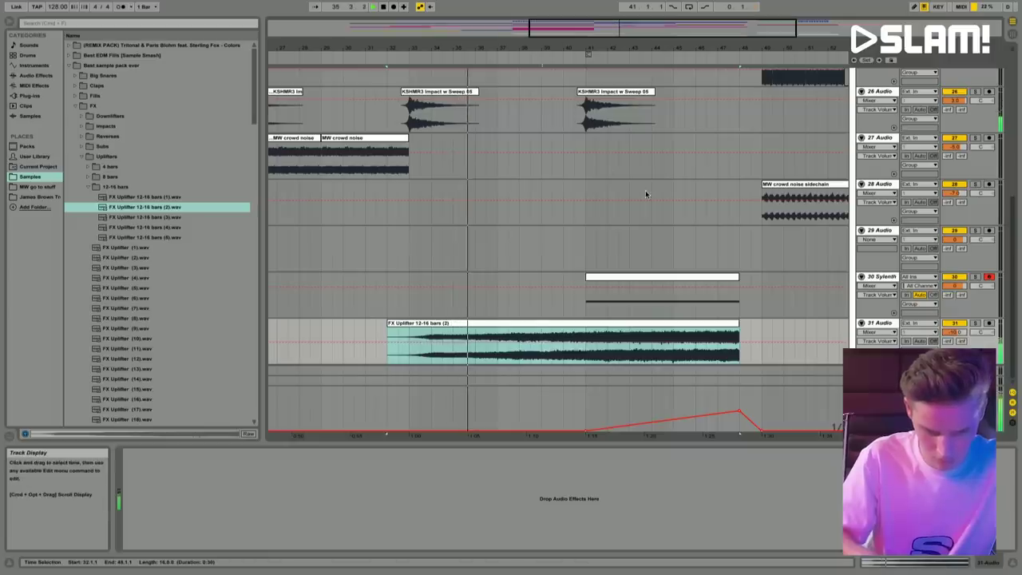
pyautogui.hscroll(3, 696, 221)
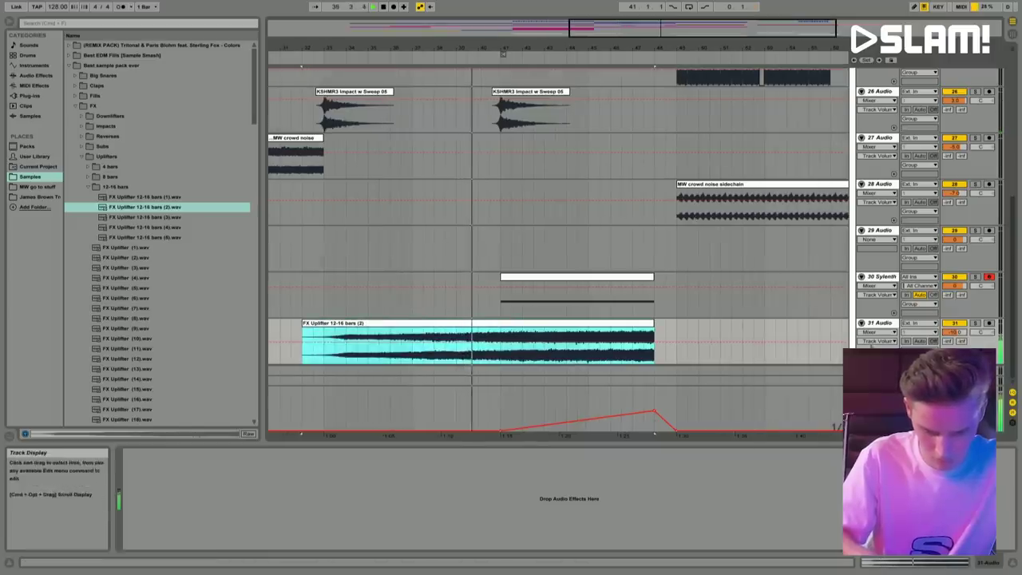
pyautogui.click(952, 286)
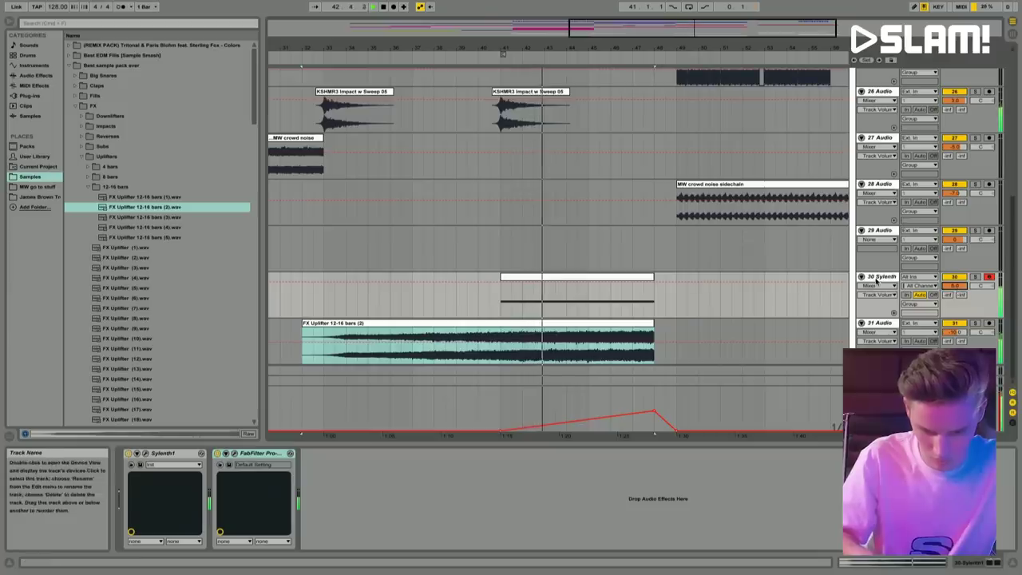
pyautogui.click(884, 322)
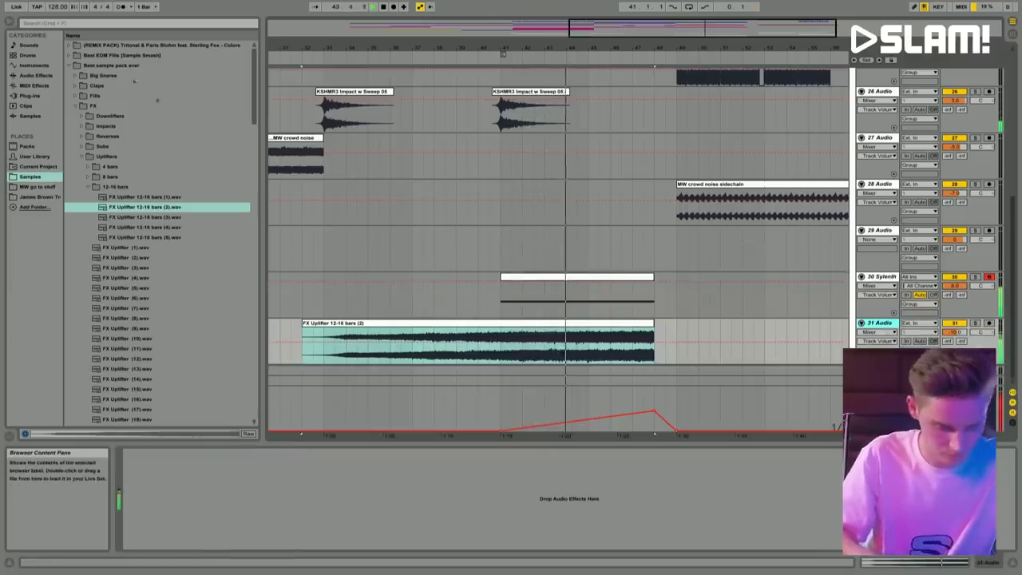
# Step: Add the Square riser.als track from the MW go to stuff folder between the Sylenth1 and uplifter tracks
pyautogui.click(29, 96)
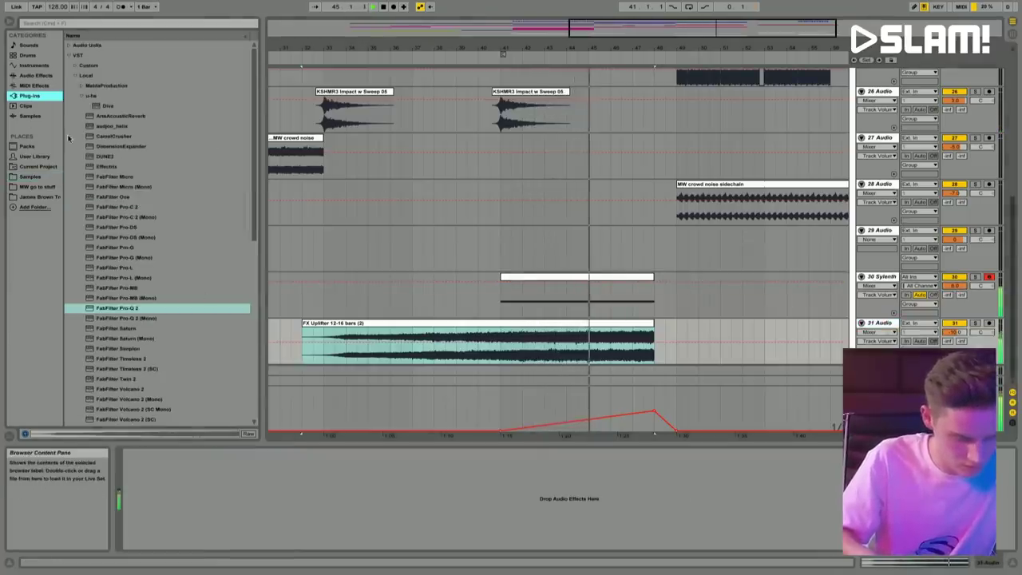
pyautogui.click(38, 186)
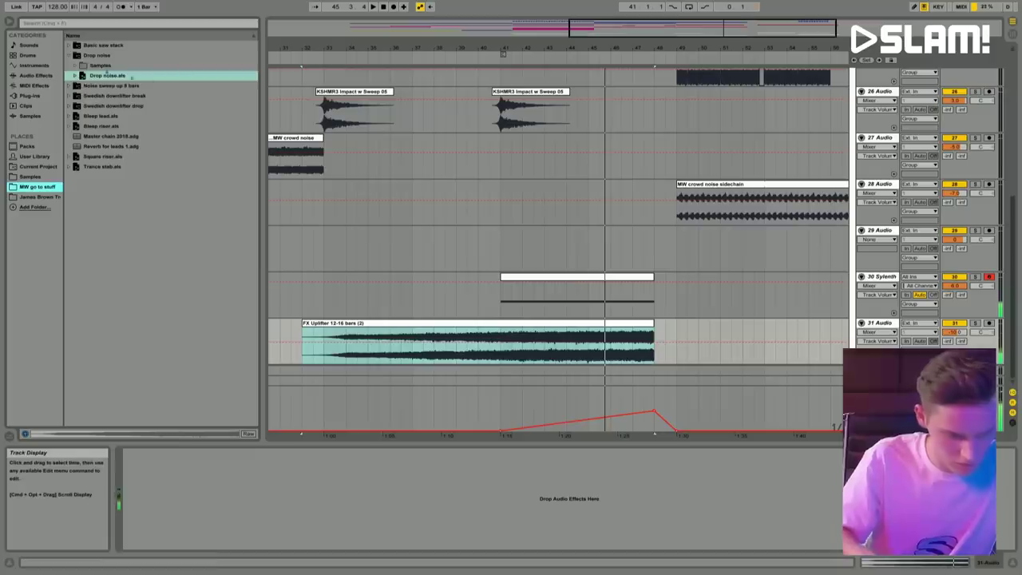
pyautogui.click(69, 55)
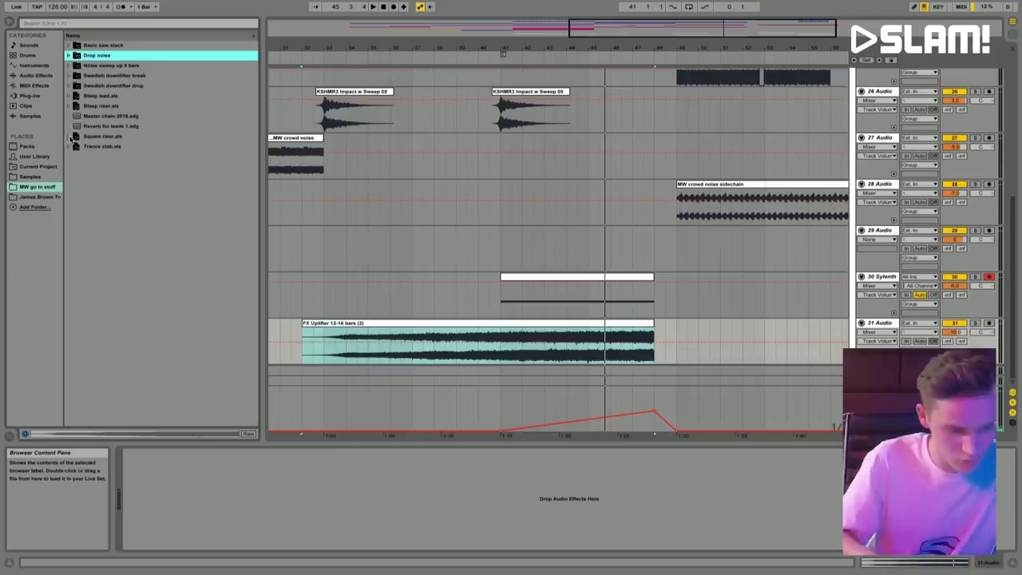
pyautogui.click(73, 137)
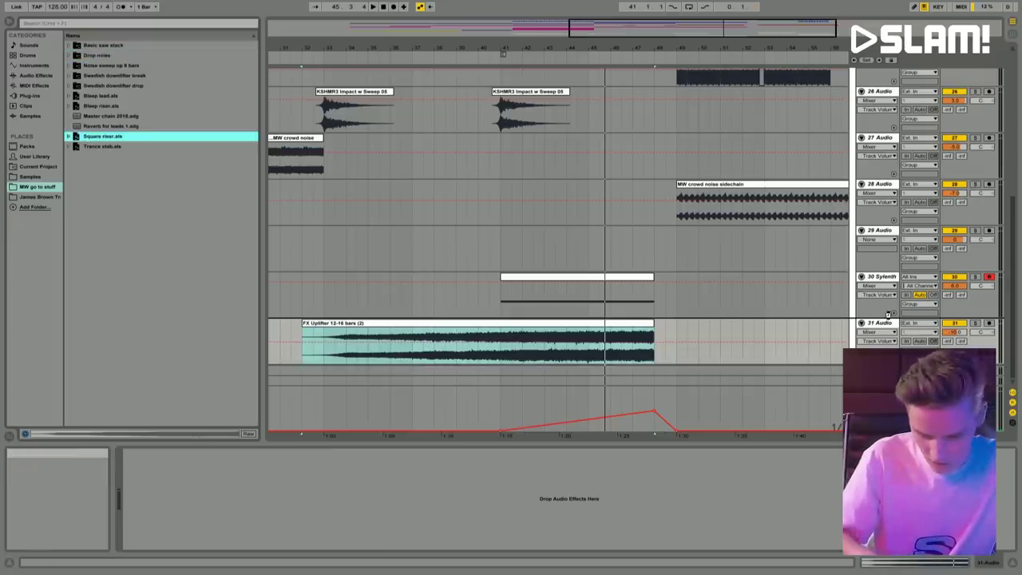
pyautogui.hotkey('ctrl', 'z')
# Step: Move the Massive riser clip from the start of the arrangement to bars 41 to 48
pyautogui.moveTo(548, 49); pyautogui.dragTo(592, 52)
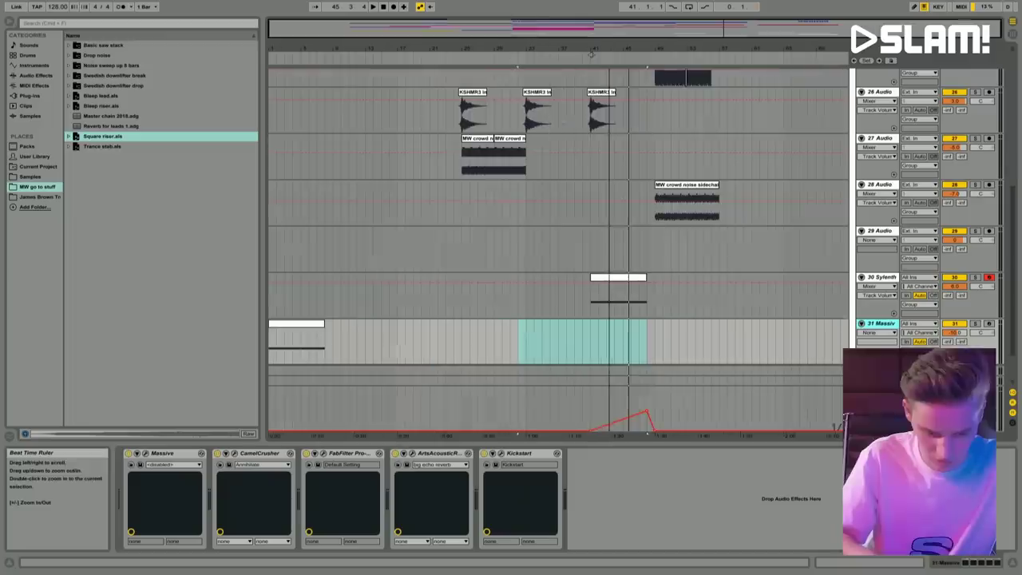
pyautogui.click(305, 342)
pyautogui.moveTo(305, 342); pyautogui.dragTo(628, 344)
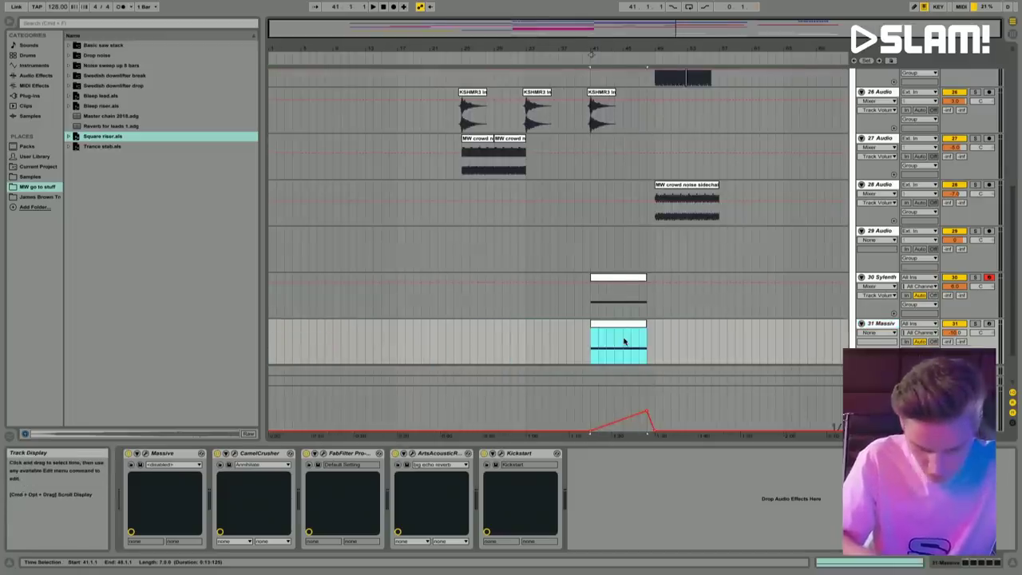
# Step: Transpose all notes in the Massive riser clip up to G3
pyautogui.doubleClick(619, 344)
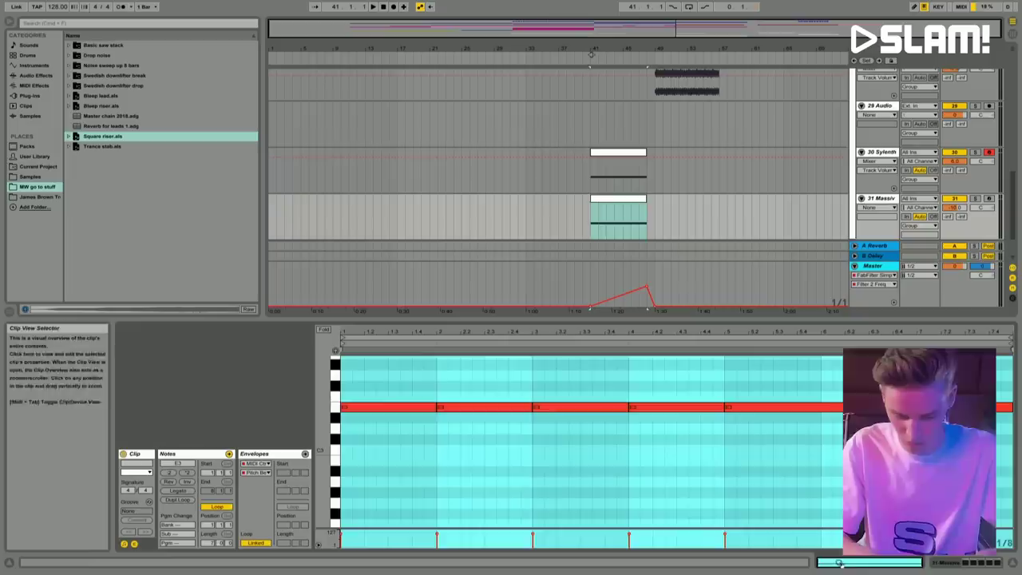
pyautogui.click(542, 456)
pyautogui.hotkey('ctrl', 'a')
pyautogui.press('Up')
pyautogui.press('Up')
pyautogui.press('Up')
pyautogui.press('Up')
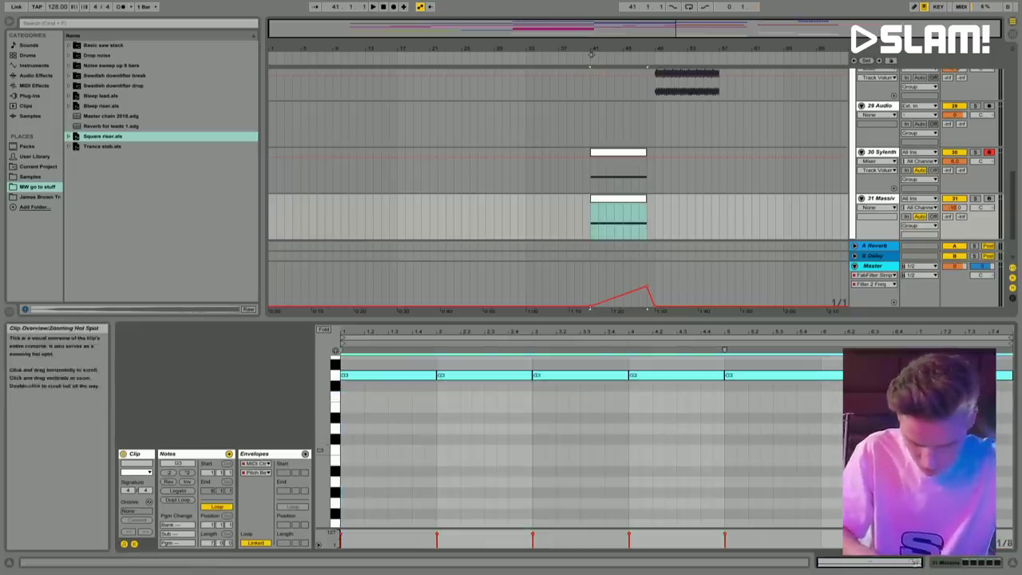
# Step: Switch off Kickstart on the Massive track and lower the track's volume to -13 dB during playback
pyautogui.hotkey('shift', 'Tab')
pyautogui.click(483, 452)
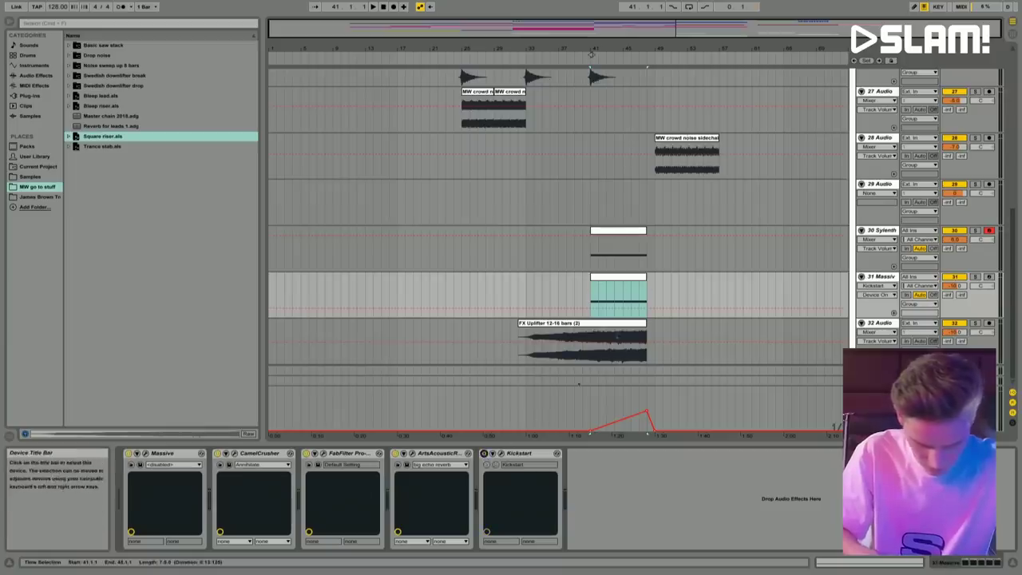
pyautogui.click(586, 276)
pyautogui.press('space')
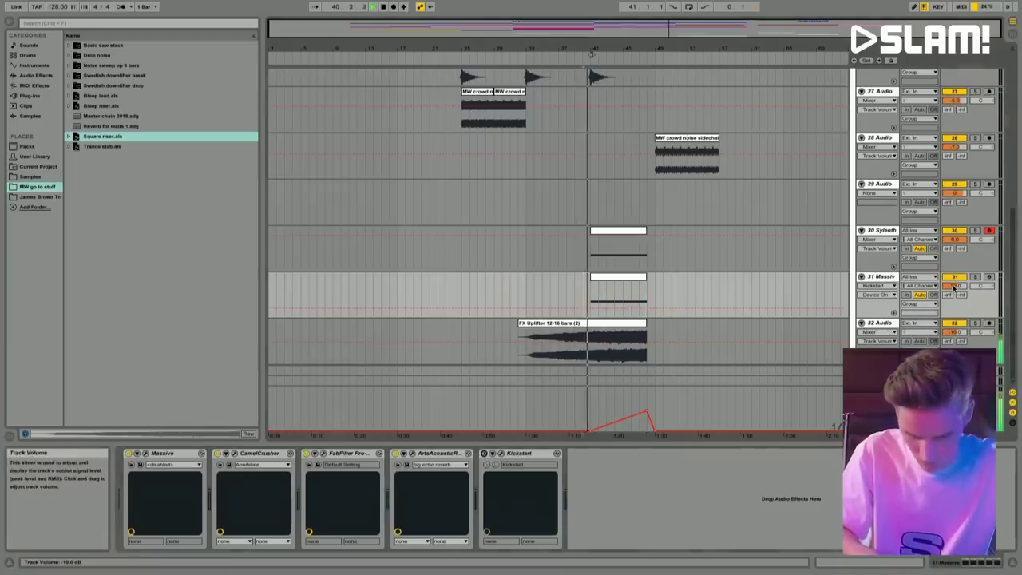
pyautogui.moveTo(952, 286); pyautogui.dragTo(953, 289)
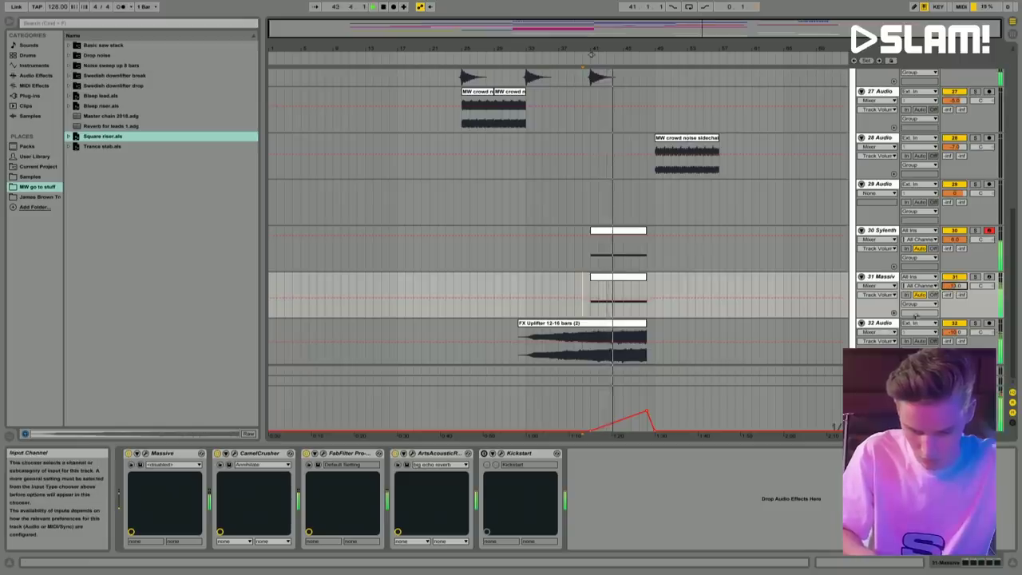
# Step: Fold tracks 28 to 32 in the FX group
pyautogui.click(861, 323)
pyautogui.click(861, 277)
pyautogui.click(861, 230)
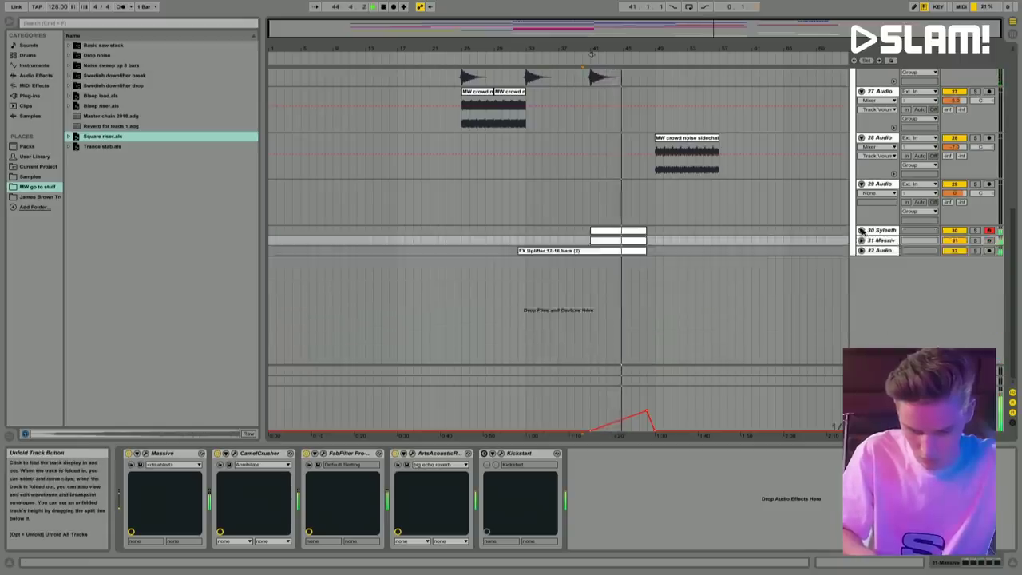
pyautogui.click(862, 255)
pyautogui.click(861, 206)
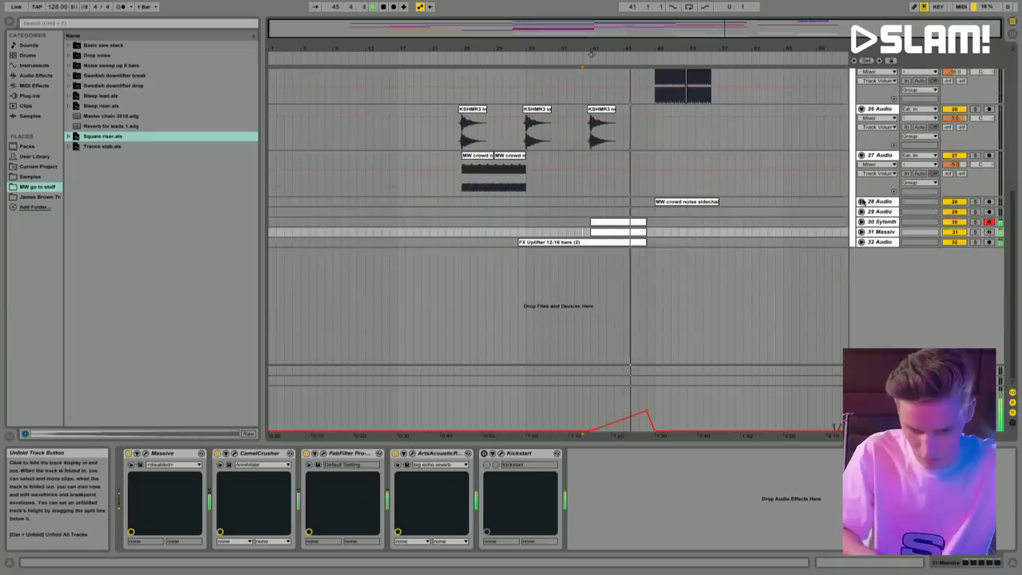
# Step: Delete the empty audio track 29 from the FX group and fold the group
pyautogui.click(879, 211)
pyautogui.scroll(1, 675, 271)
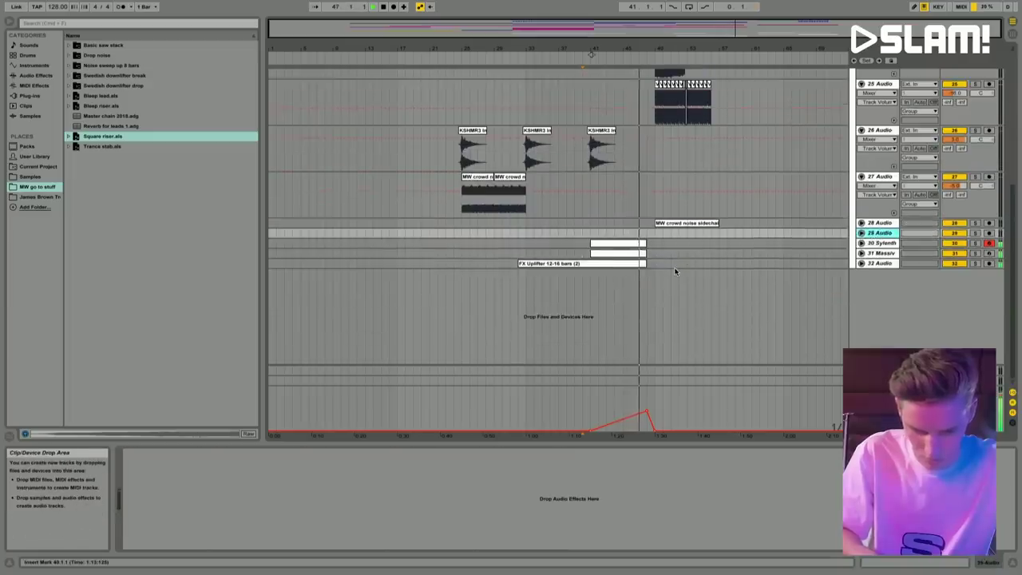
pyautogui.press('Delete')
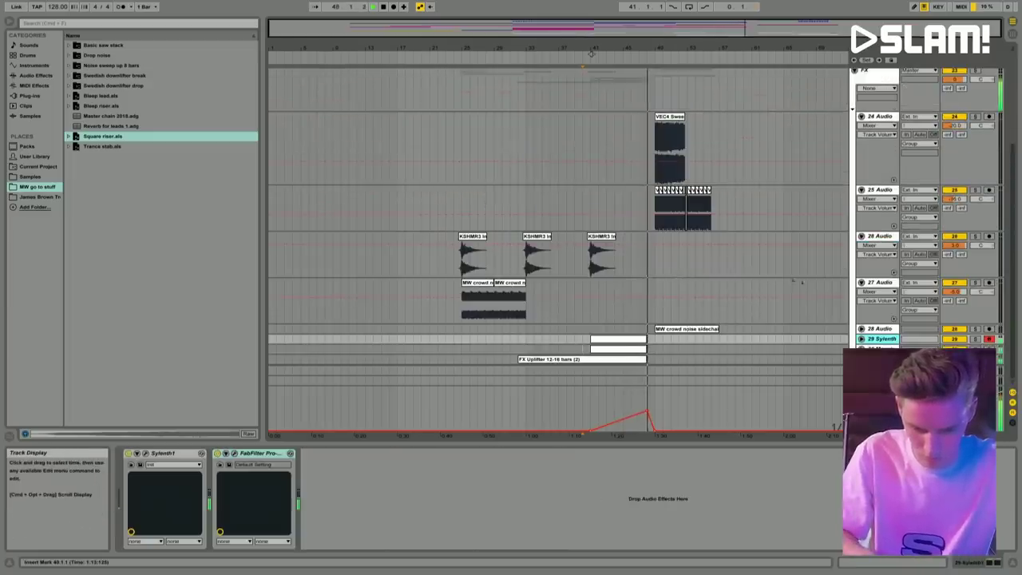
pyautogui.scroll(3, 675, 239)
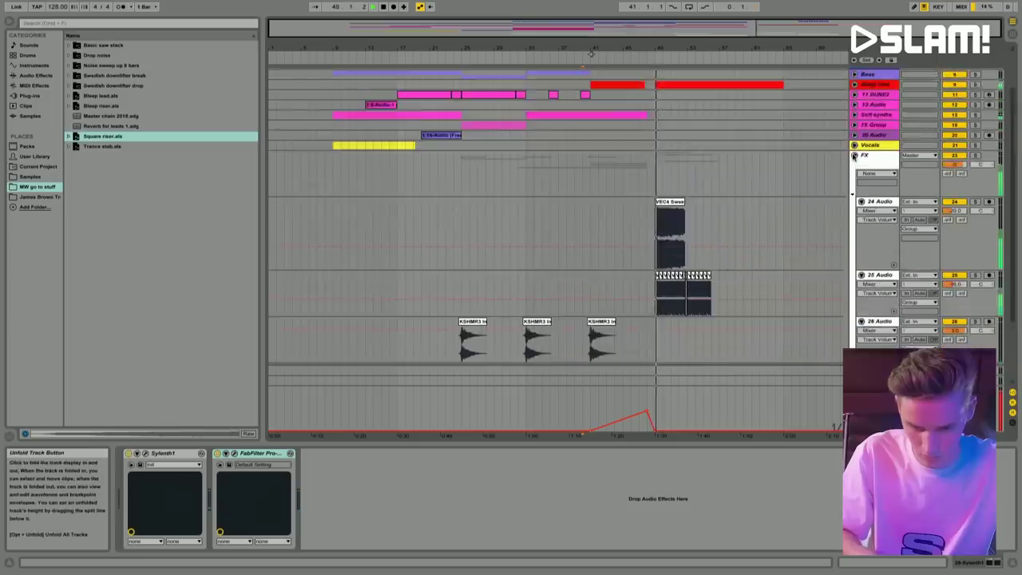
pyautogui.click(855, 190)
pyautogui.moveTo(592, 53); pyautogui.dragTo(599, 112)
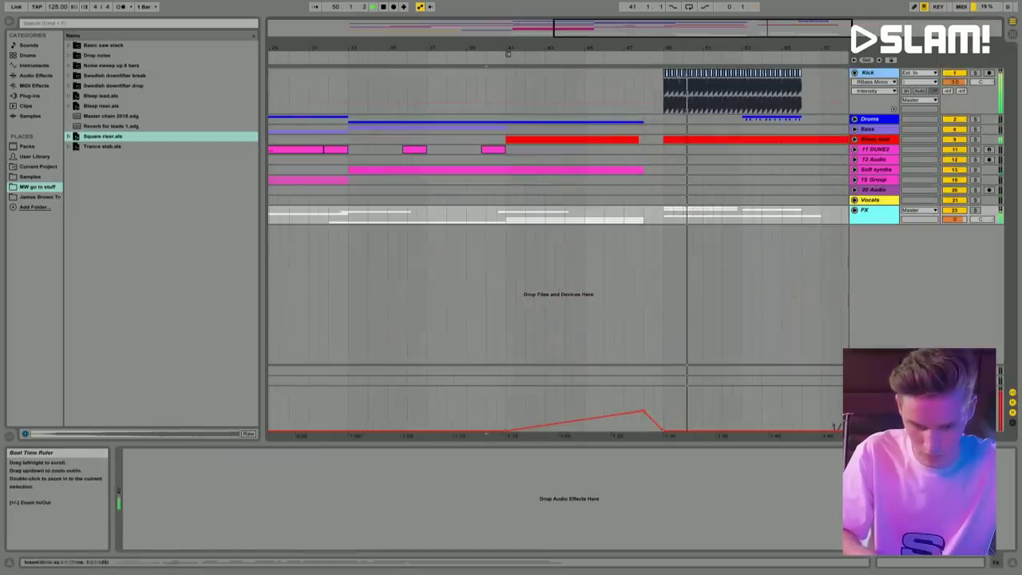
# Step: Unfold the FX group and examine tracks 24 and 25 during the drop
pyautogui.click(855, 210)
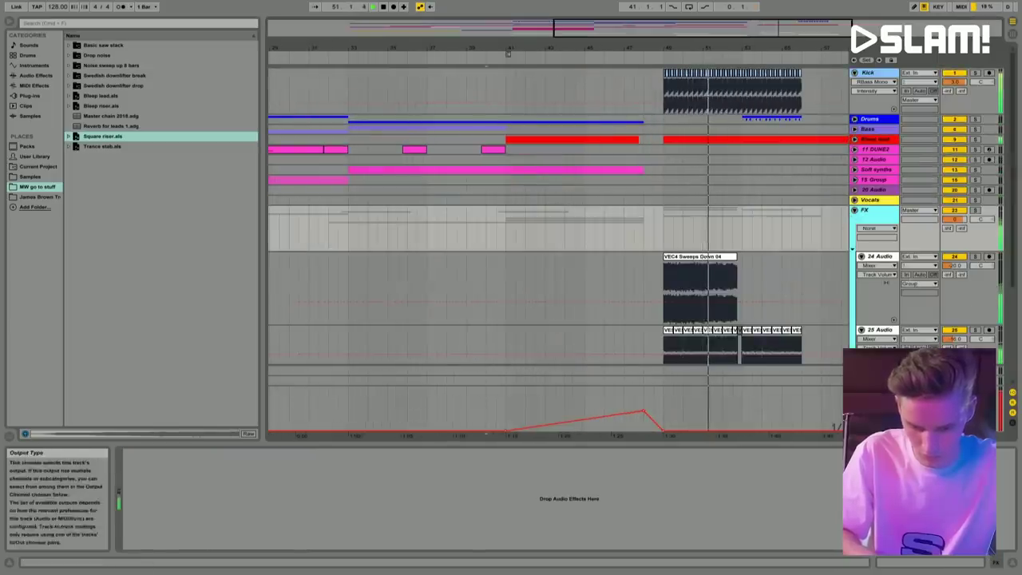
pyautogui.click(879, 304)
pyautogui.click(888, 330)
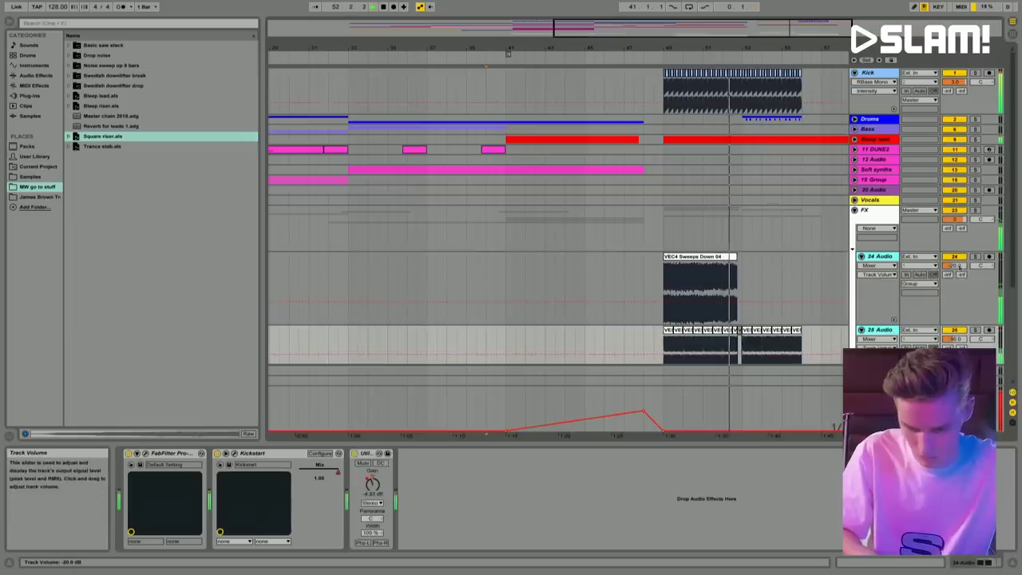
pyautogui.click(673, 266)
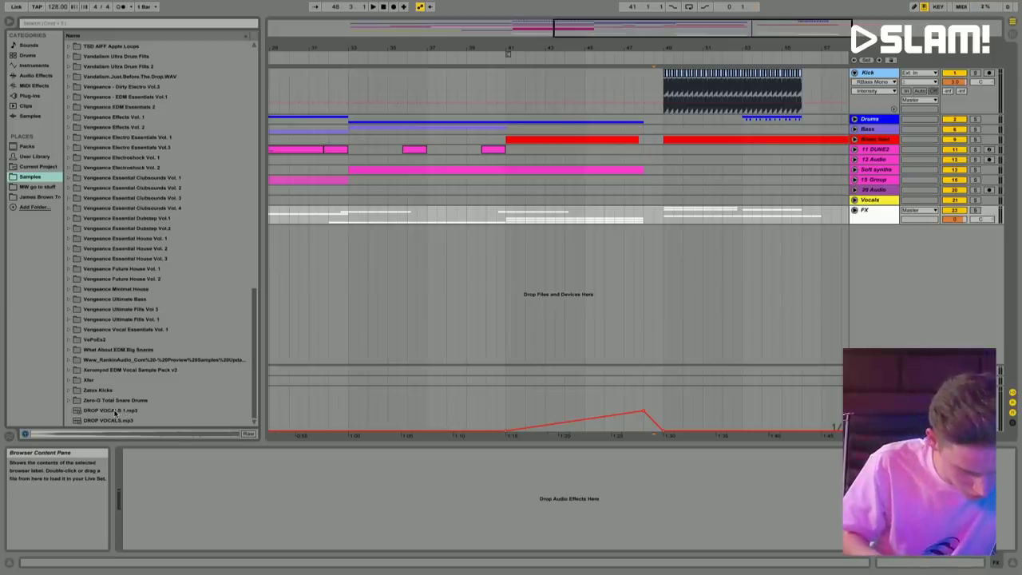
# Step: Place DROP VOCALS 1.mp3 on a new audio track at bar 48 and extend the clip's start back to bar 47
pyautogui.click(114, 411)
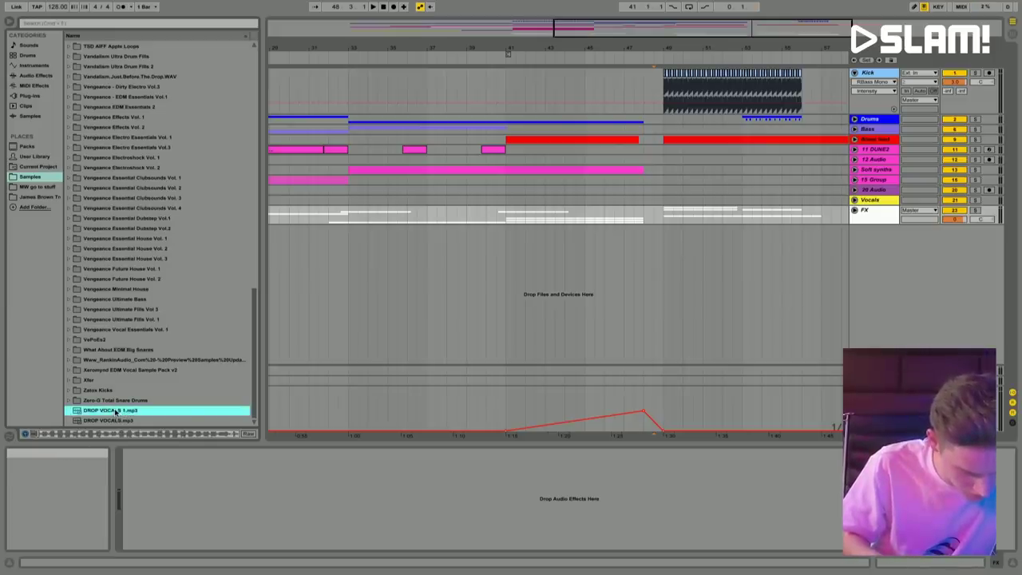
pyautogui.click(645, 256)
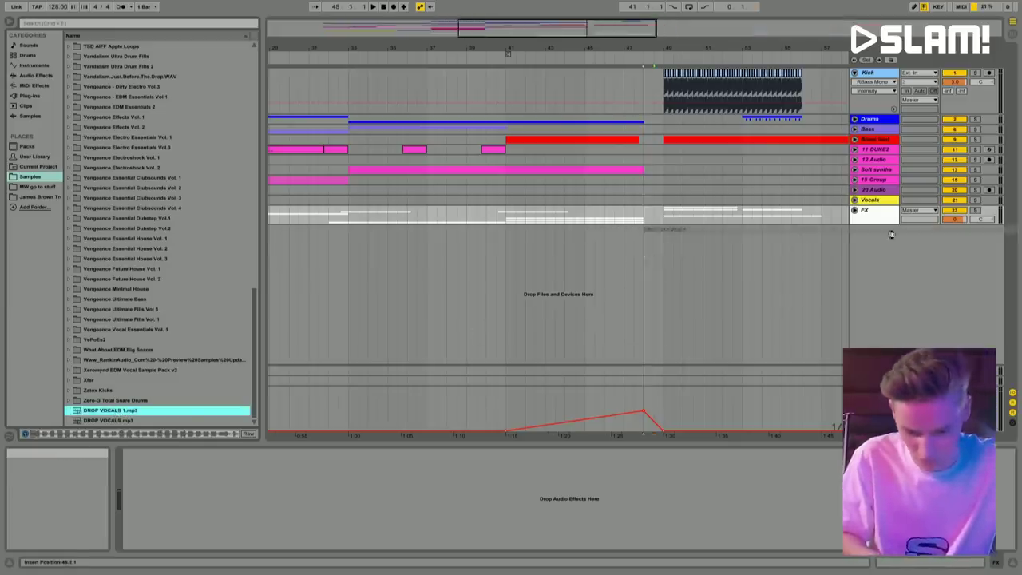
pyautogui.press('Return')
pyautogui.press('+')
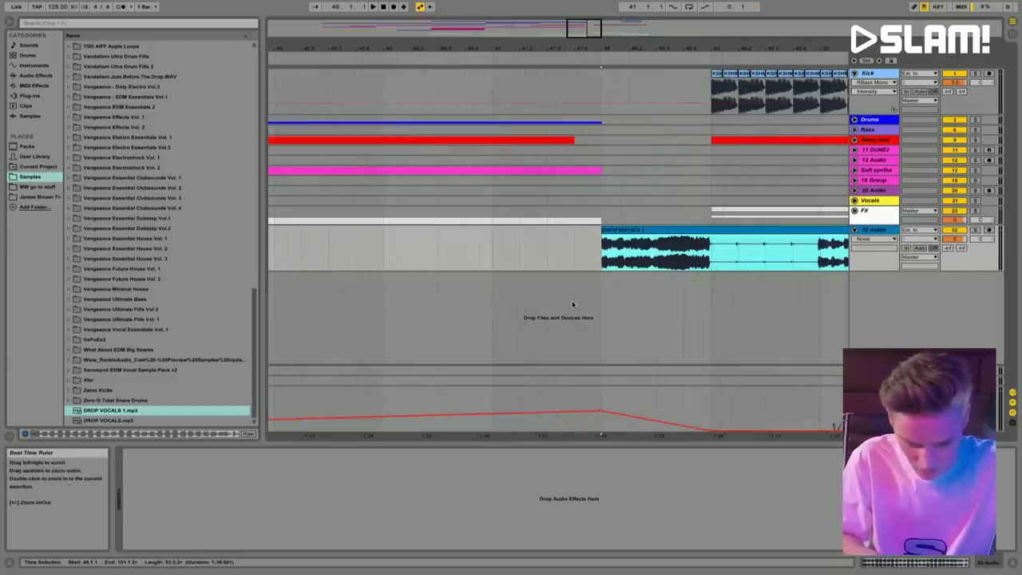
pyautogui.moveTo(601, 250); pyautogui.dragTo(486, 249)
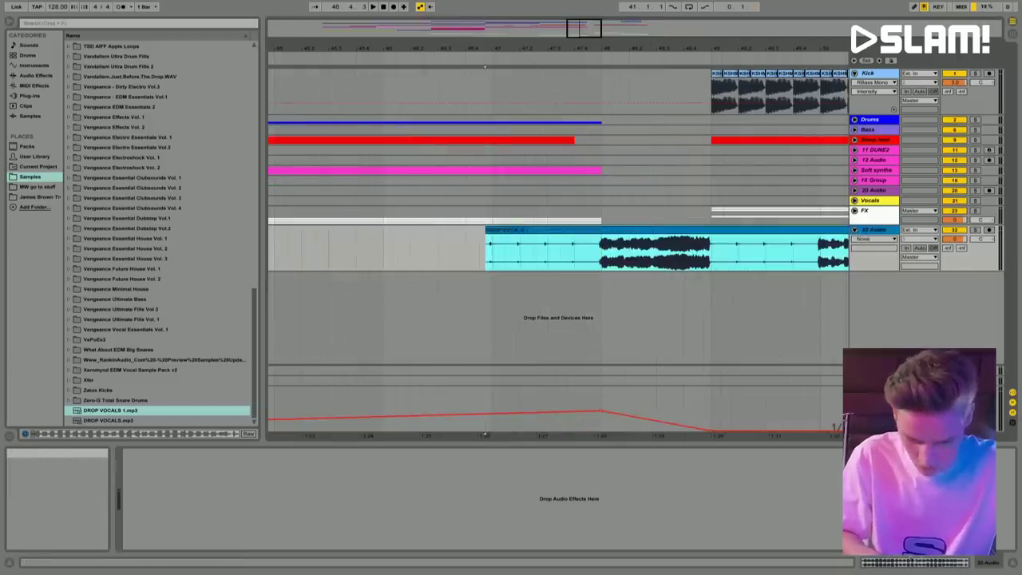
# Step: Split the drop vocal clip at its first small transient near bar 47 and align the remaining clip with the bar line
pyautogui.hotkey('shift', 'Tab')
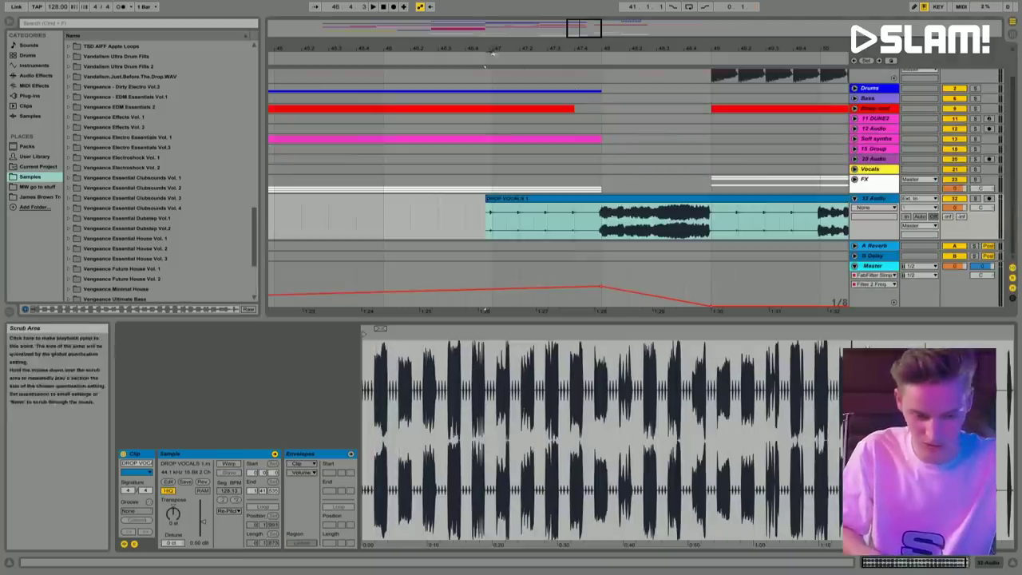
pyautogui.moveTo(494, 50); pyautogui.dragTo(494, 159)
pyautogui.click(326, 214)
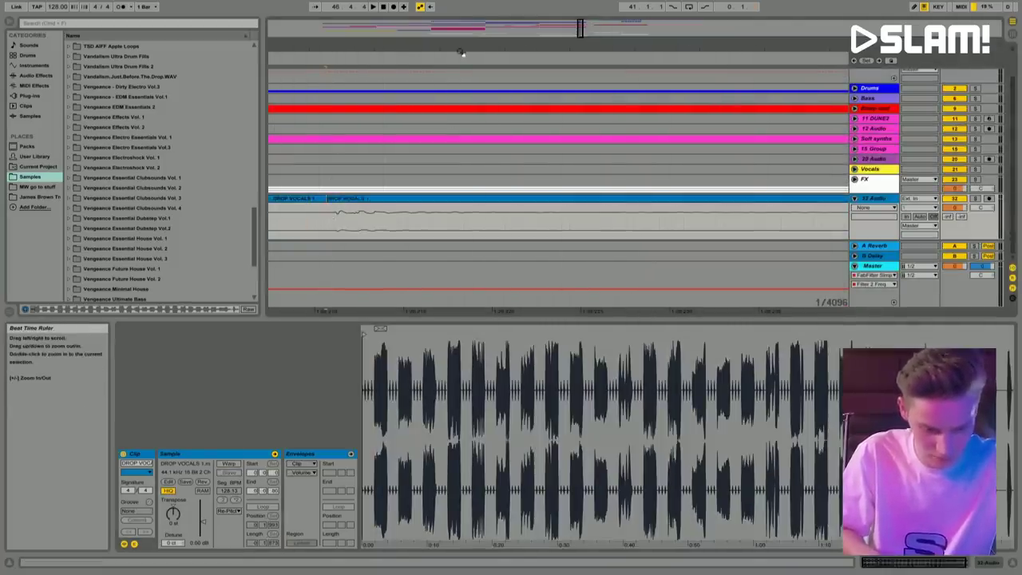
pyautogui.press('-')
pyautogui.press('-')
pyautogui.press('-')
pyautogui.press('-')
pyautogui.click(438, 216)
pyautogui.moveTo(438, 216); pyautogui.dragTo(458, 198)
pyautogui.click(457, 198)
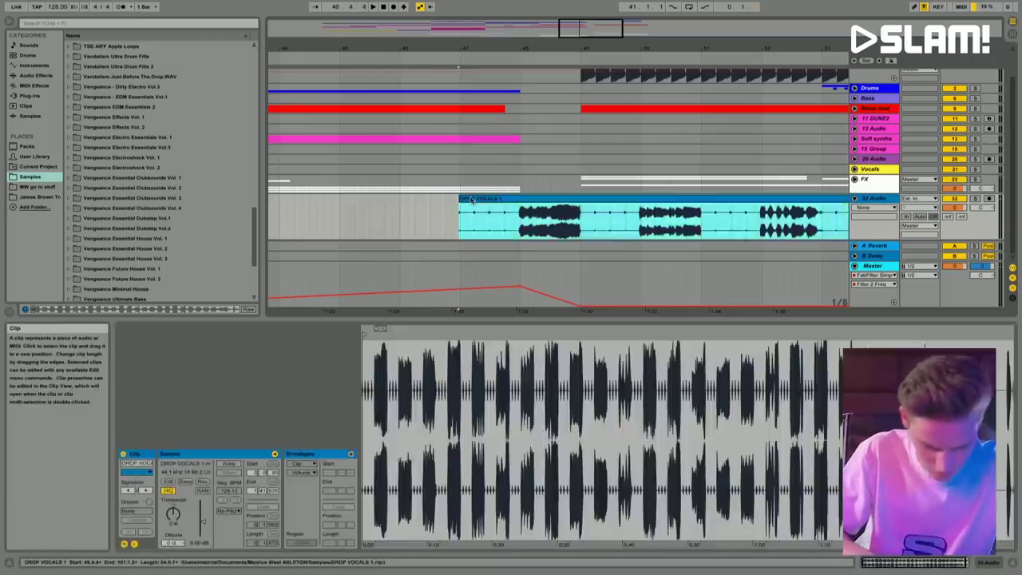
# Step: Trim the drop vocal clip's start to just before bar 48 and delete the vocals from bar 49 onward
pyautogui.click(427, 219)
pyautogui.moveTo(460, 220); pyautogui.dragTo(512, 220)
pyautogui.moveTo(581, 215); pyautogui.dragTo(634, 214)
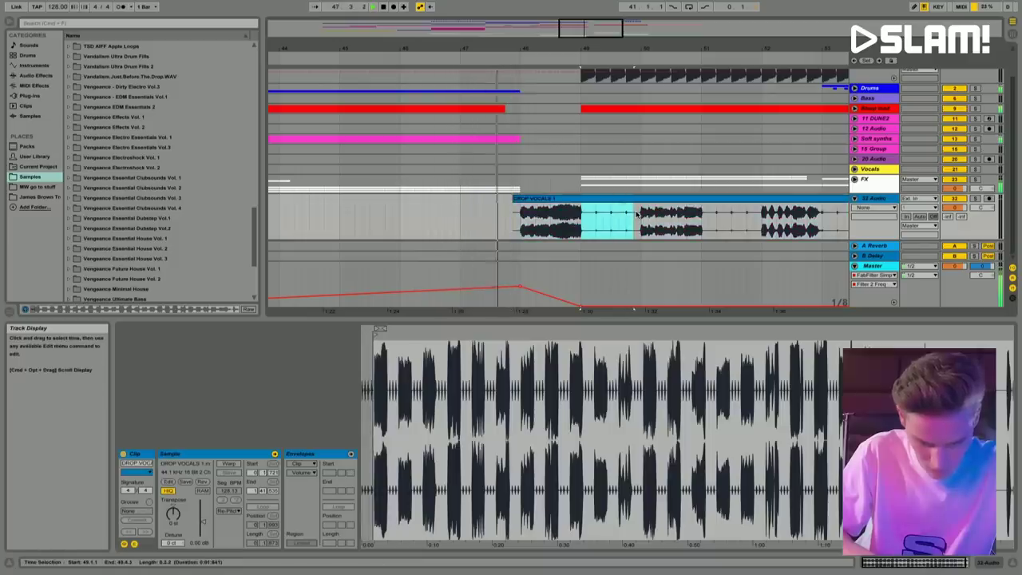
pyautogui.press('super+e')
pyautogui.click(622, 202)
pyautogui.press('Delete')
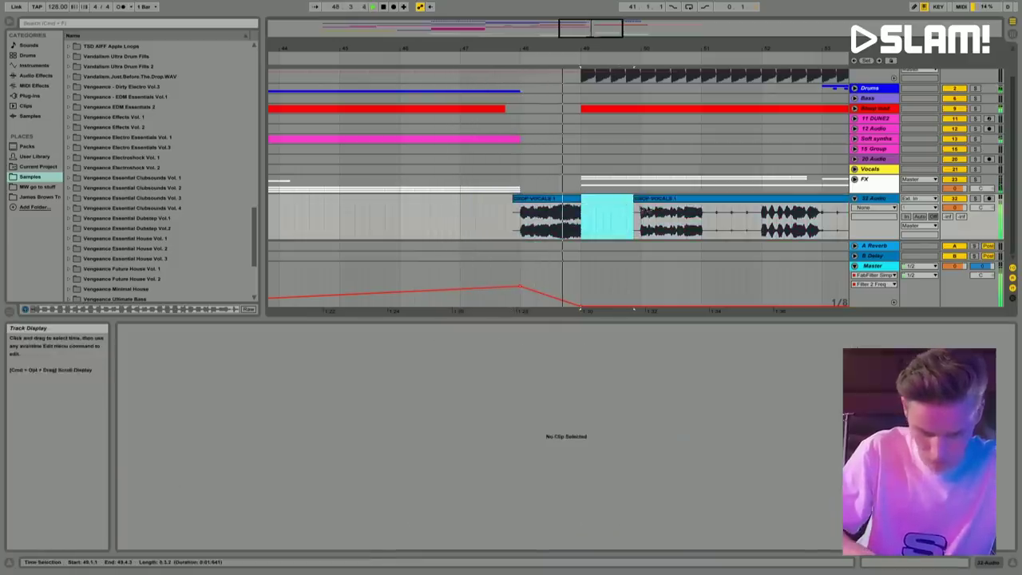
pyautogui.click(667, 203)
pyautogui.press('Delete')
# Step: Move the drop vocal track to the end of the Drums group and colour it blue
pyautogui.moveTo(609, 60); pyautogui.dragTo(609, 48)
pyautogui.scroll(2, 873, 114)
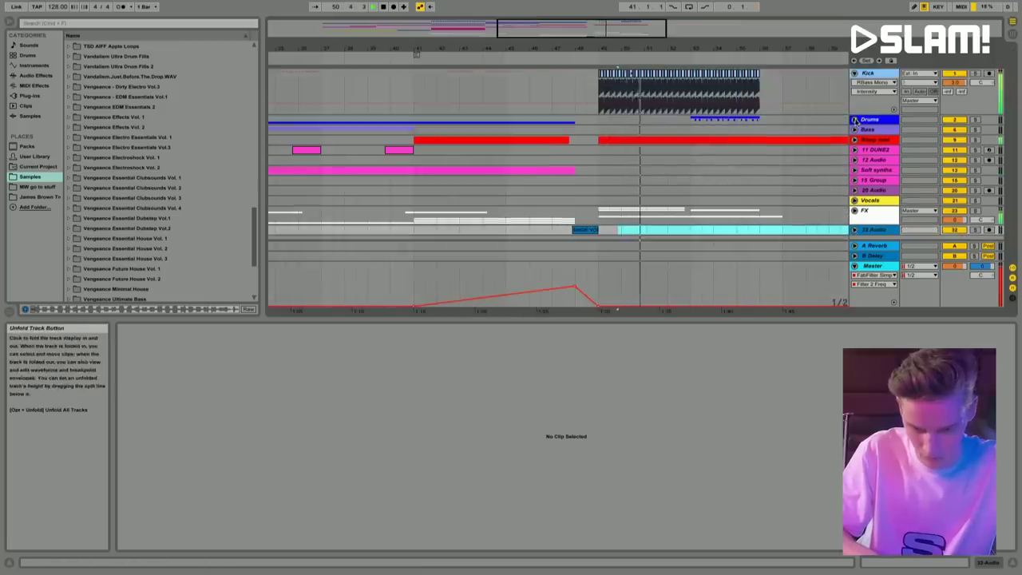
pyautogui.scroll(-3, 873, 160)
pyautogui.moveTo(873, 234); pyautogui.dragTo(878, 132)
pyautogui.rightClick(878, 136)
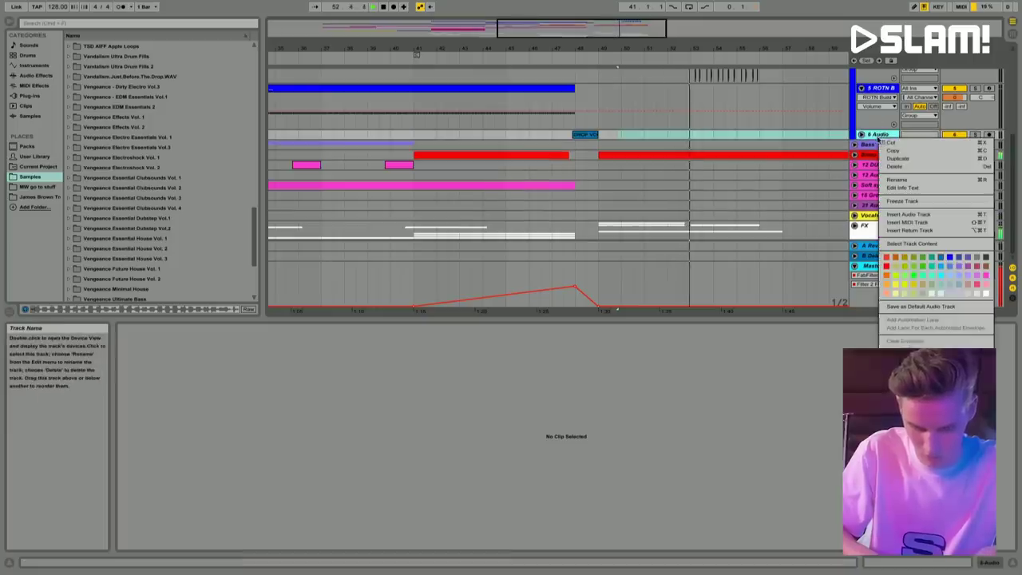
pyautogui.click(950, 257)
pyautogui.click(861, 134)
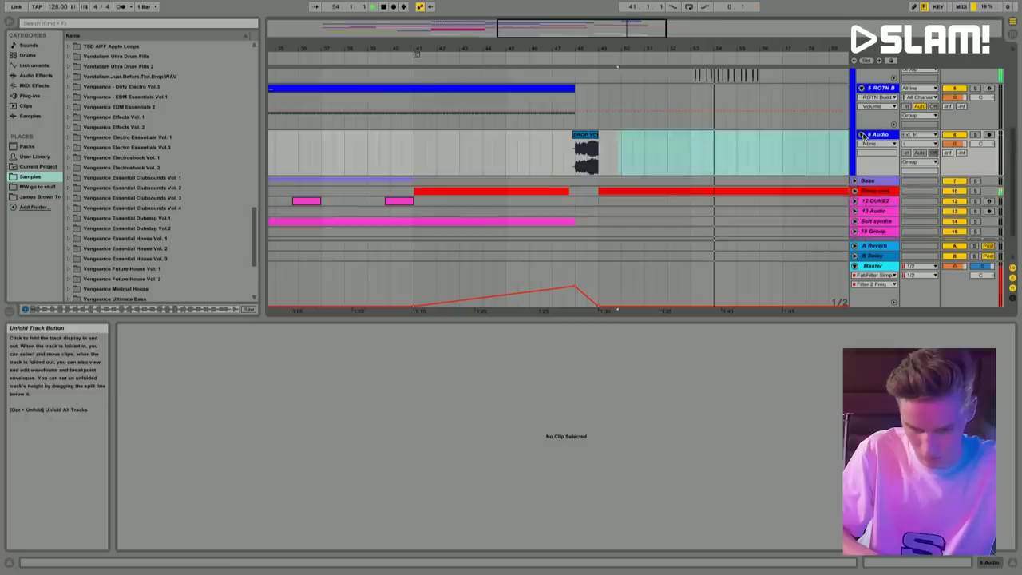
# Step: Colour the drop vocal clip blue and trim its start to exactly bar 48
pyautogui.click(591, 134)
pyautogui.rightClick(591, 134)
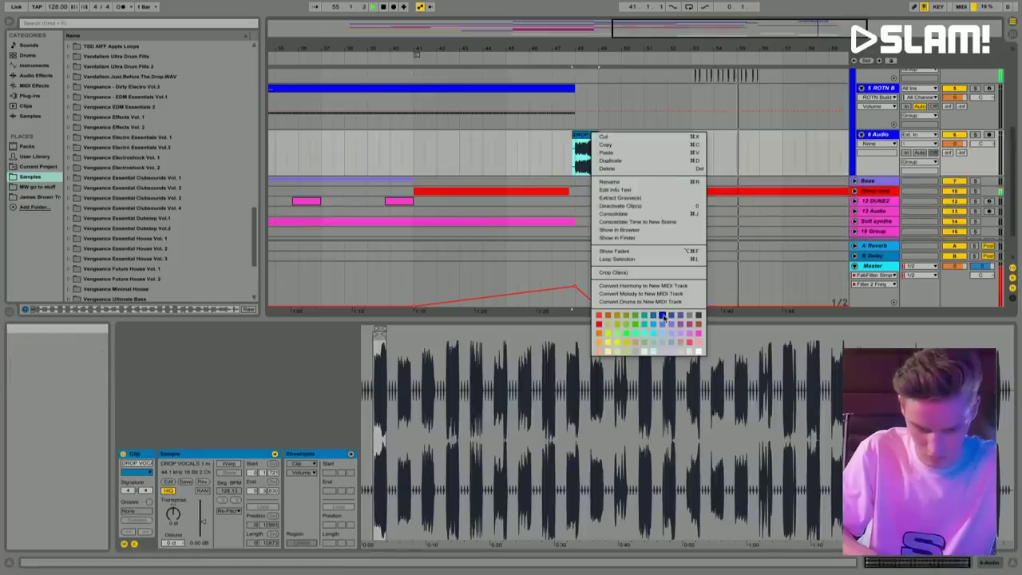
pyautogui.click(575, 133)
pyautogui.moveTo(575, 133); pyautogui.dragTo(589, 134)
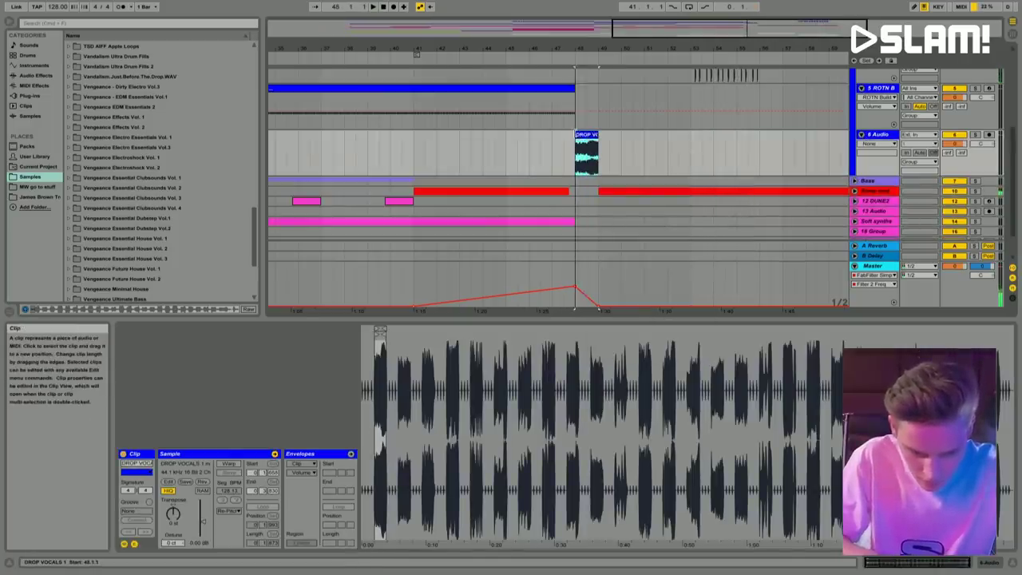
# Step: Fold the Kick track and insert a new audio track below the drop vocal track in the Drums group
pyautogui.scroll(6, 861, 96)
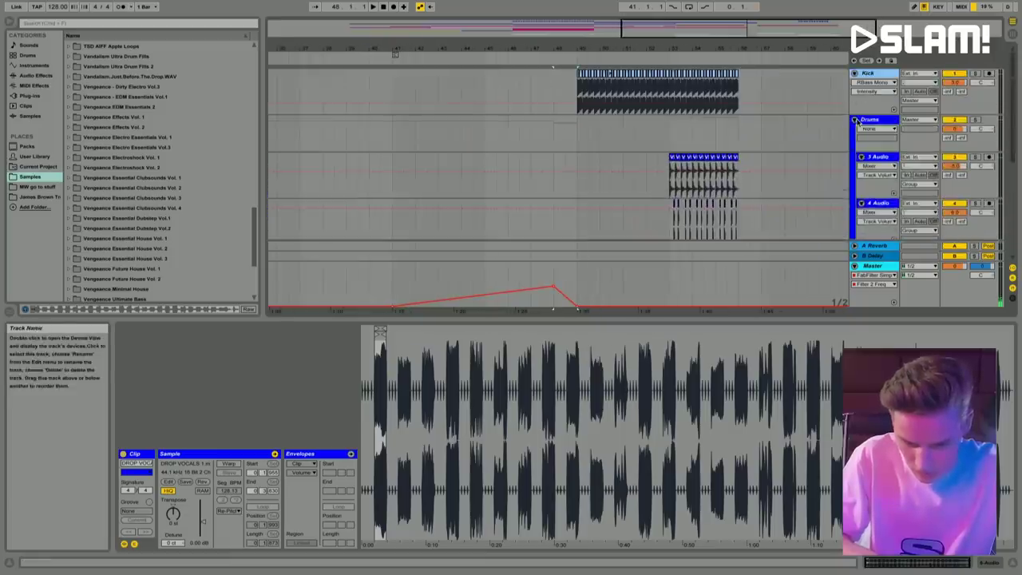
pyautogui.click(854, 119)
pyautogui.click(854, 73)
pyautogui.click(855, 83)
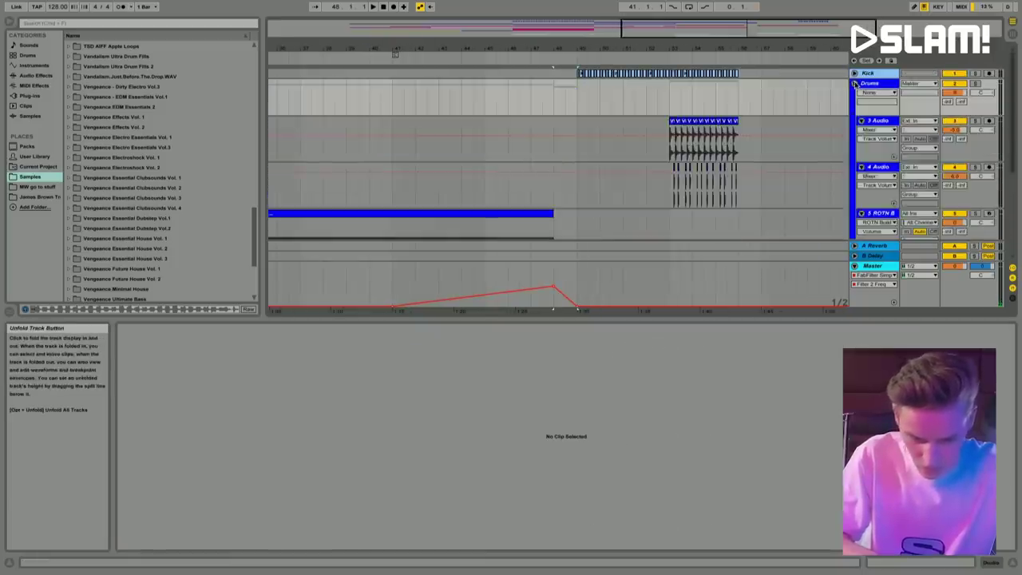
pyautogui.scroll(-3, 880, 221)
pyautogui.click(878, 99)
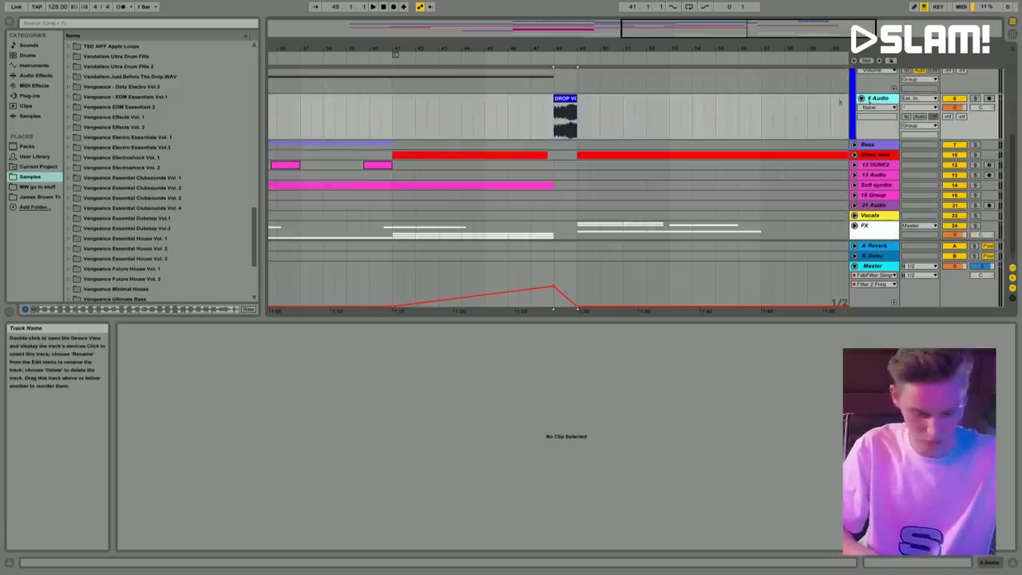
pyautogui.hotkey('ctrl', 't')
# Step: Browse the Big Snares folder of the best sample pack and audition several snares between Big Snare (29) and (39)
pyautogui.scroll(15, 88, 48)
pyautogui.click(70, 66)
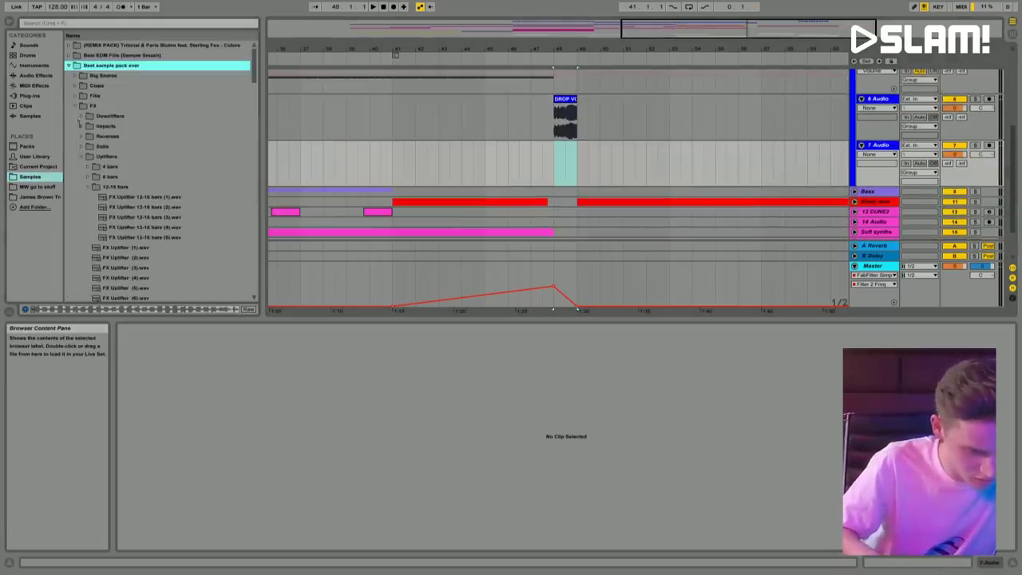
pyautogui.click(75, 106)
pyautogui.click(75, 76)
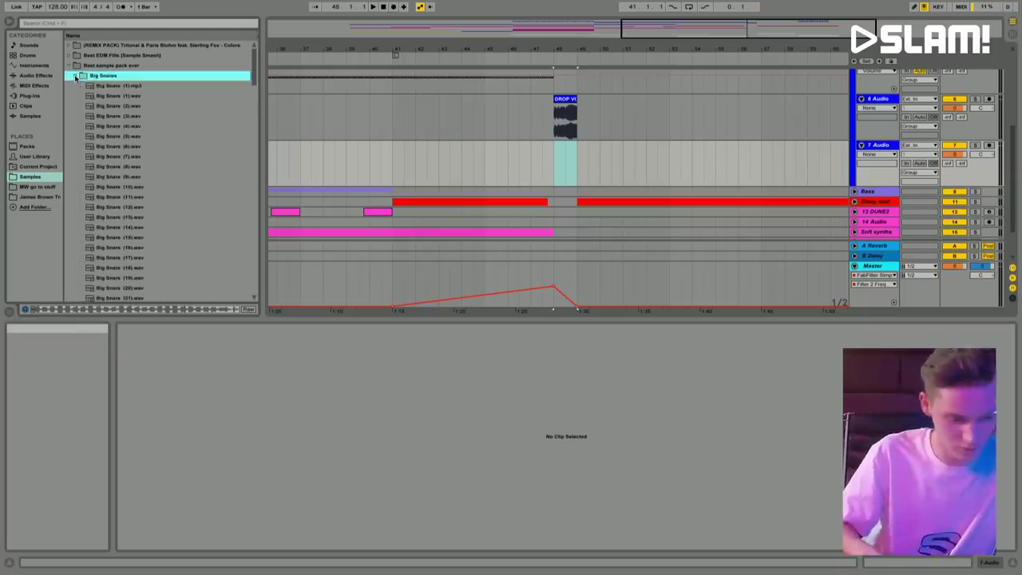
pyautogui.scroll(-8, 118, 211)
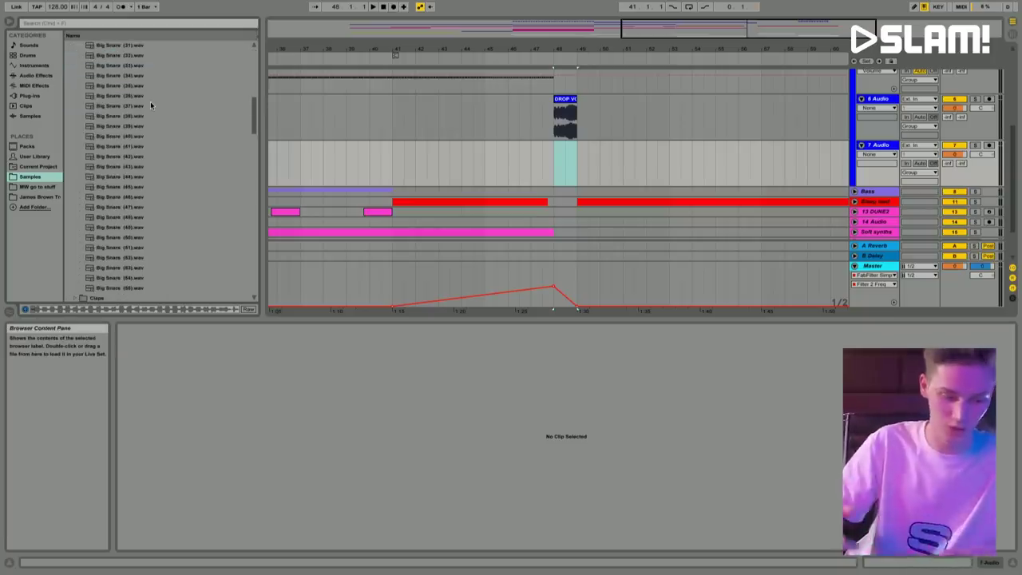
pyautogui.click(135, 75)
pyautogui.press('Up')
pyautogui.press('Up')
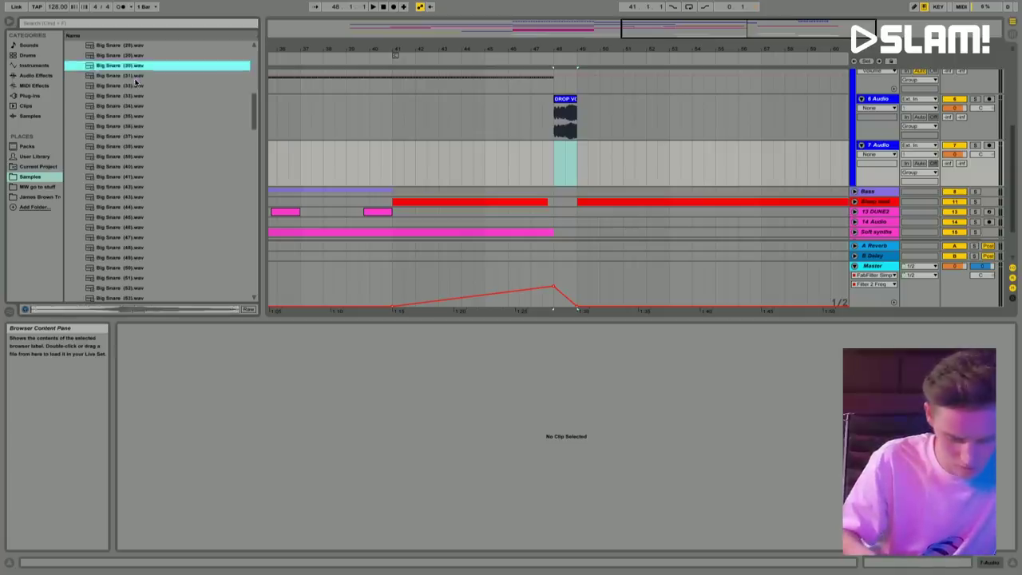
pyautogui.scroll(1, 136, 81)
pyautogui.click(130, 146)
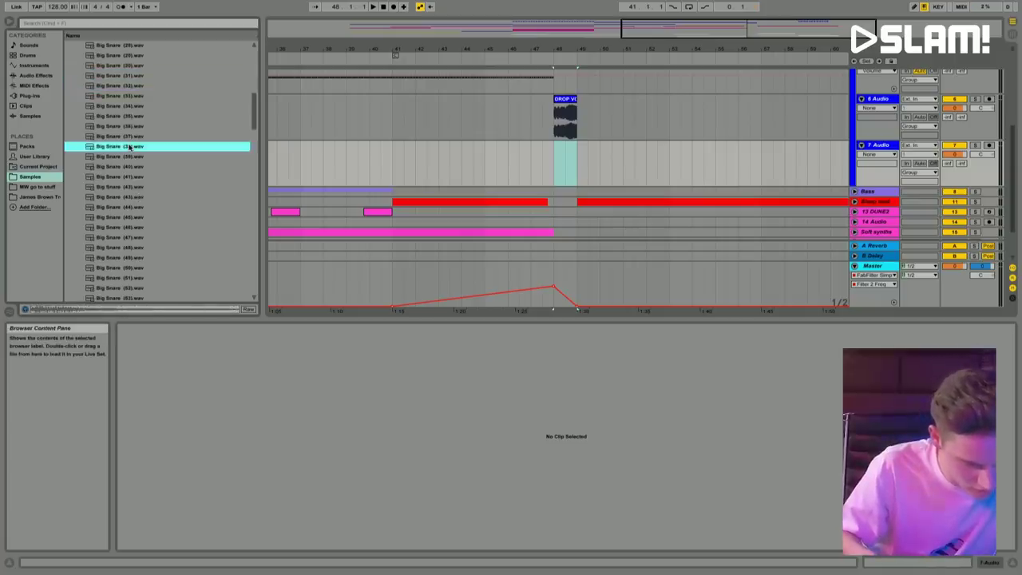
pyautogui.press('Up')
pyautogui.press('Down')
pyautogui.press('Down')
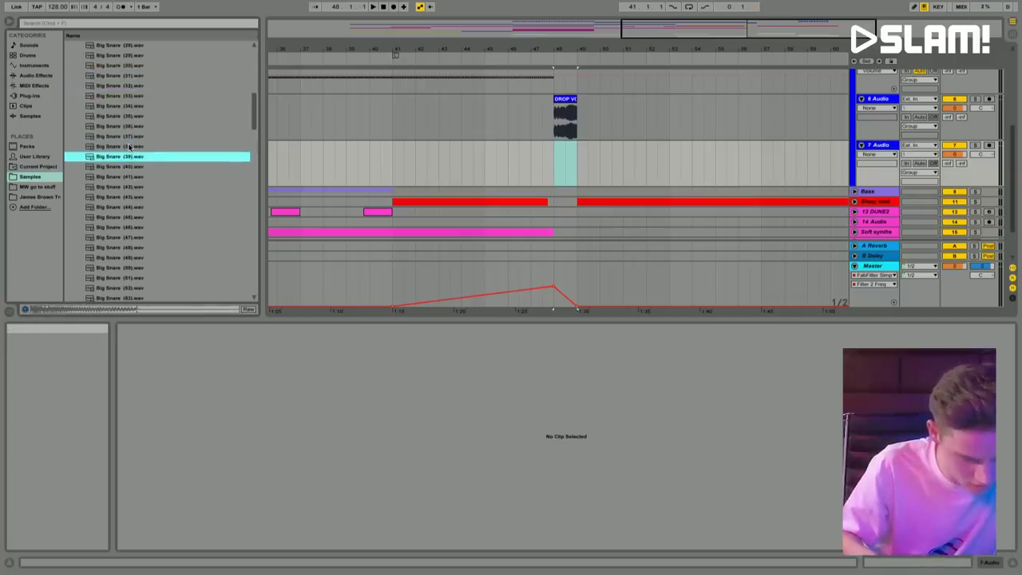
# Step: Place Big Snare (39).wav on track 7 from beat 48.4, cut it off at bar 49, and set the track's volume to -2 dB
pyautogui.moveTo(132, 158); pyautogui.dragTo(582, 159)
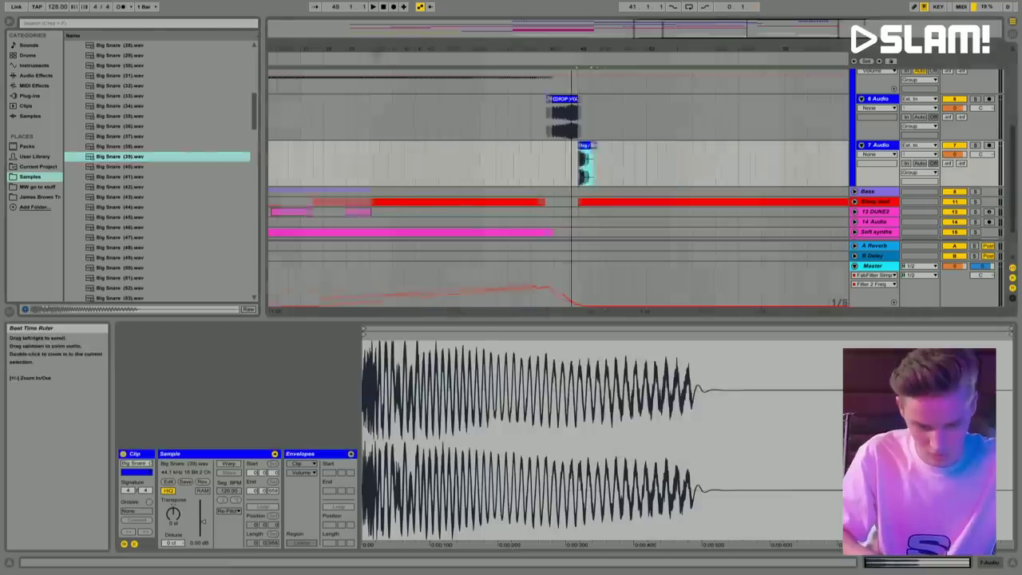
pyautogui.press('+')
pyautogui.press('+')
pyautogui.press('+')
pyautogui.moveTo(649, 152); pyautogui.dragTo(606, 152)
pyautogui.click(393, 159)
pyautogui.click(652, 156)
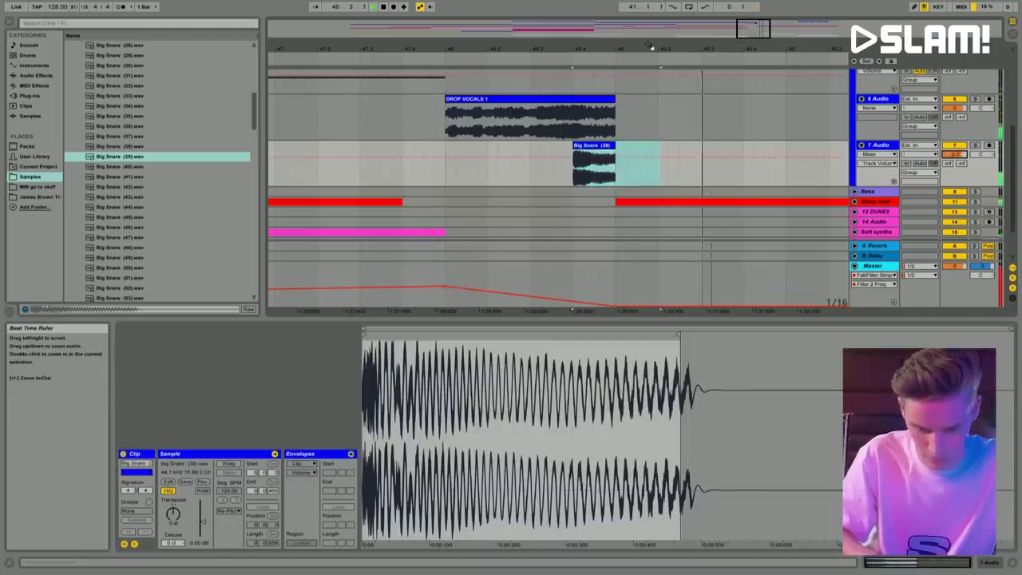
# Step: Copy bar 48 of the snare track to bar 56 and hide the clip detail view
pyautogui.moveTo(454, 51); pyautogui.dragTo(454, 32)
pyautogui.click(463, 163)
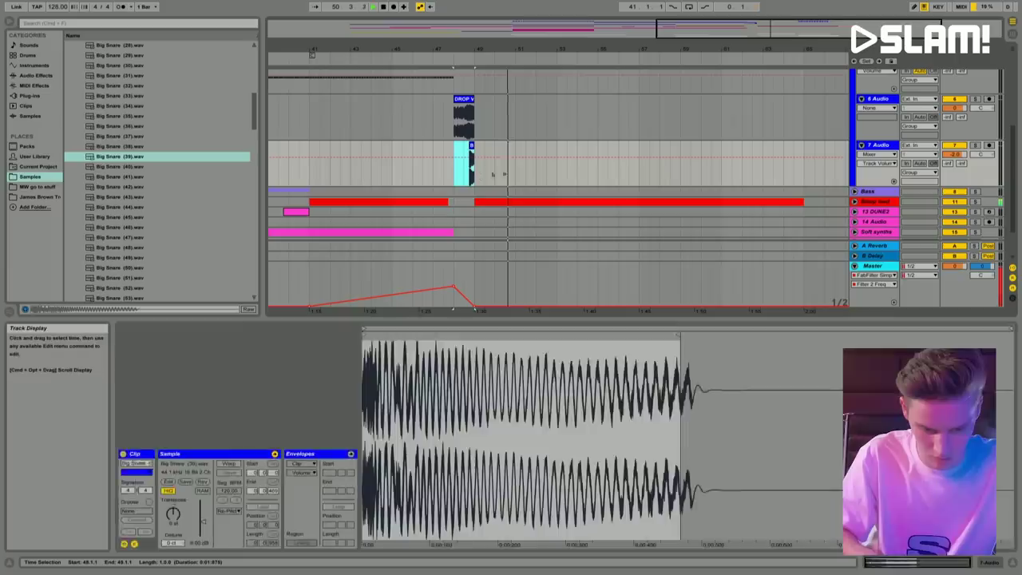
pyautogui.click(606, 179)
pyautogui.hotkey('ctrl', 'v')
pyautogui.scroll(-5, 615, 175)
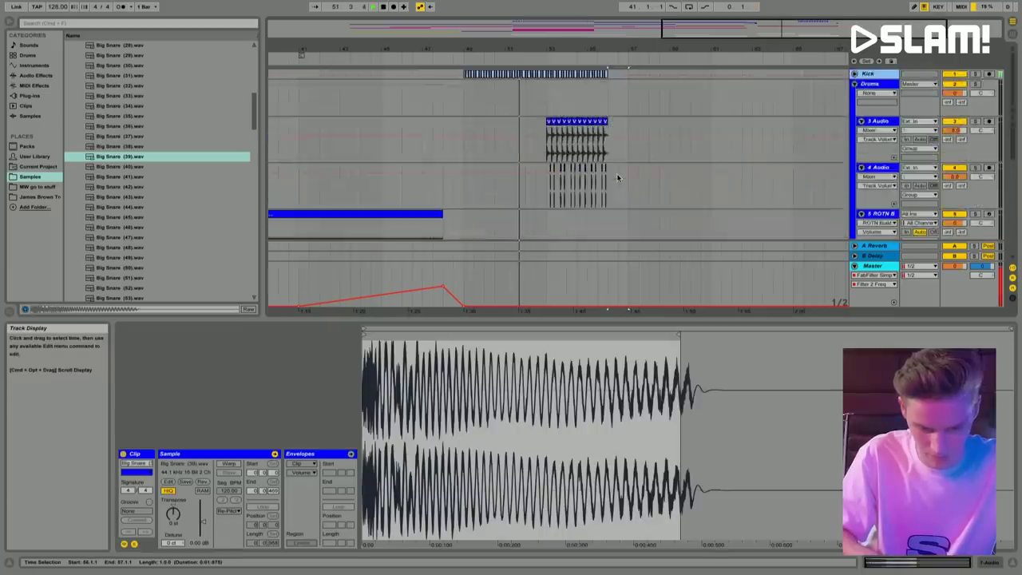
pyautogui.scroll(3, 616, 175)
pyautogui.hotkey('ctrl', 'alt', 'l')
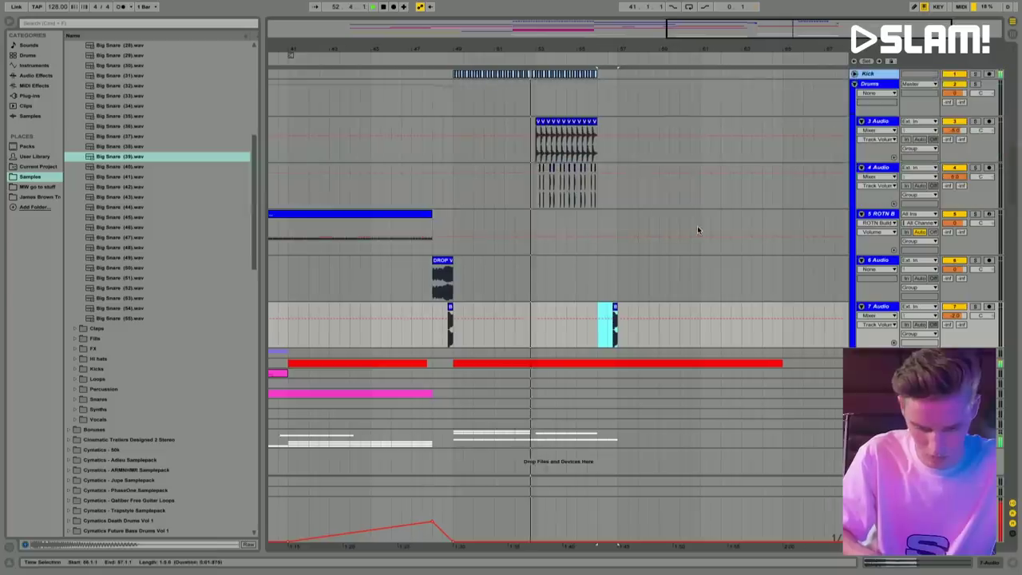
# Step: Copy the Kick section of bars 49 to 56 and the bars 53 to 55 clips of tracks 3 and 4 to bar 57
pyautogui.moveTo(614, 79); pyautogui.dragTo(453, 70)
pyautogui.hotkey('ctrl', 'd')
pyautogui.moveTo(536, 124); pyautogui.dragTo(617, 187)
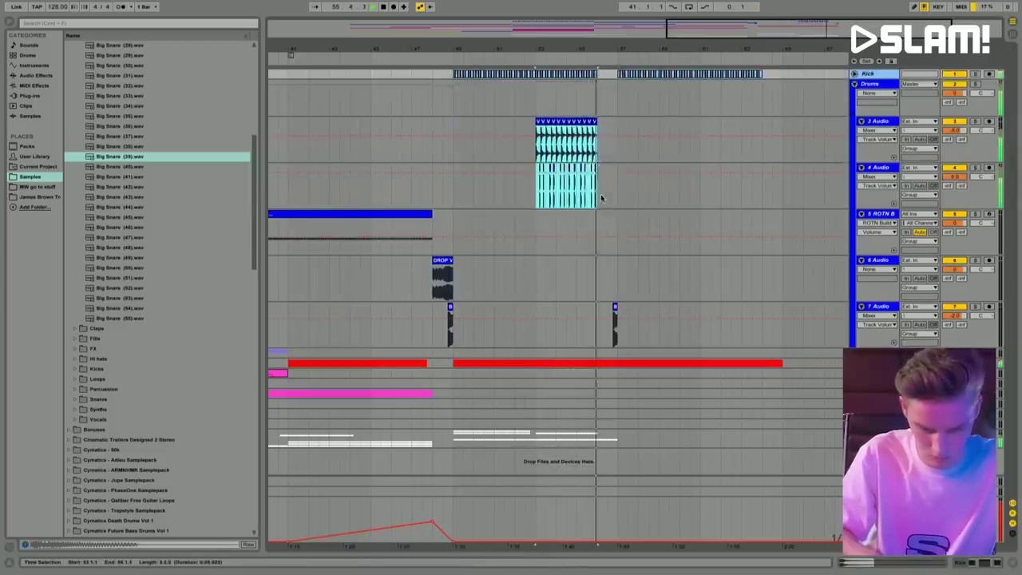
pyautogui.hotkey('ctrl', 'd')
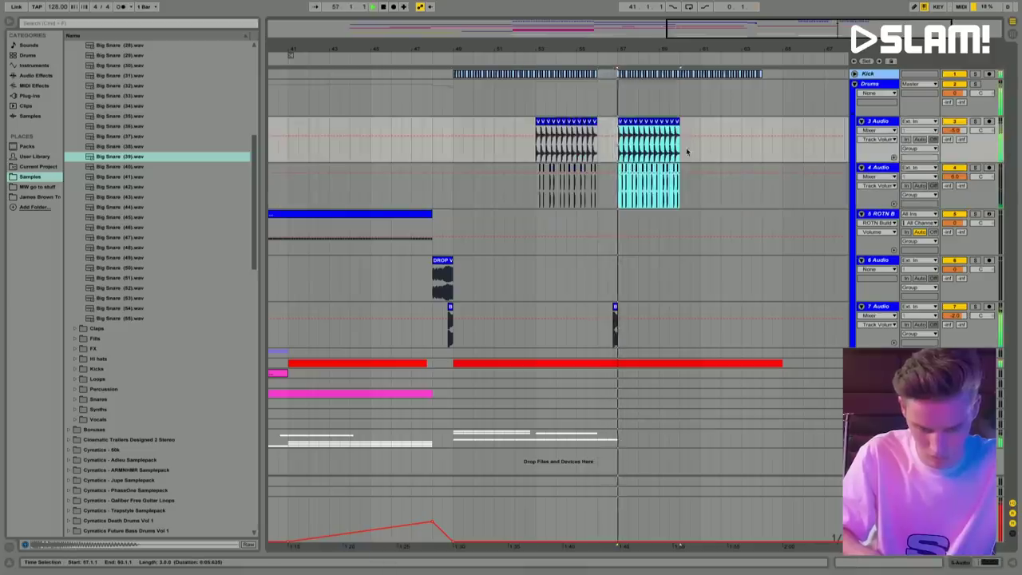
# Step: Fold all tracks of the arrangement and select the Bleep lead group
pyautogui.moveTo(696, 45); pyautogui.dragTo(697, 49)
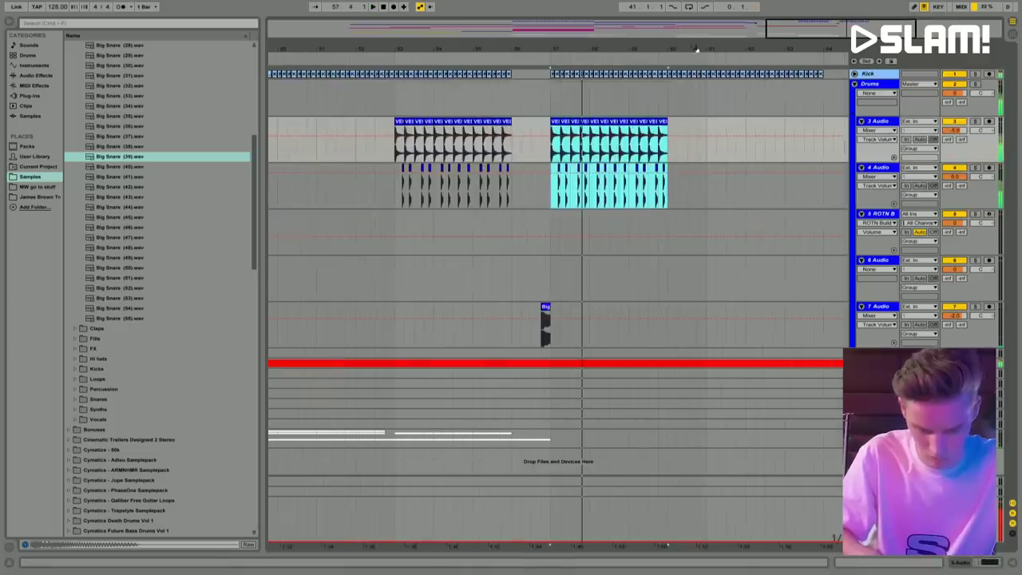
pyautogui.hotkey('alt', 'u')
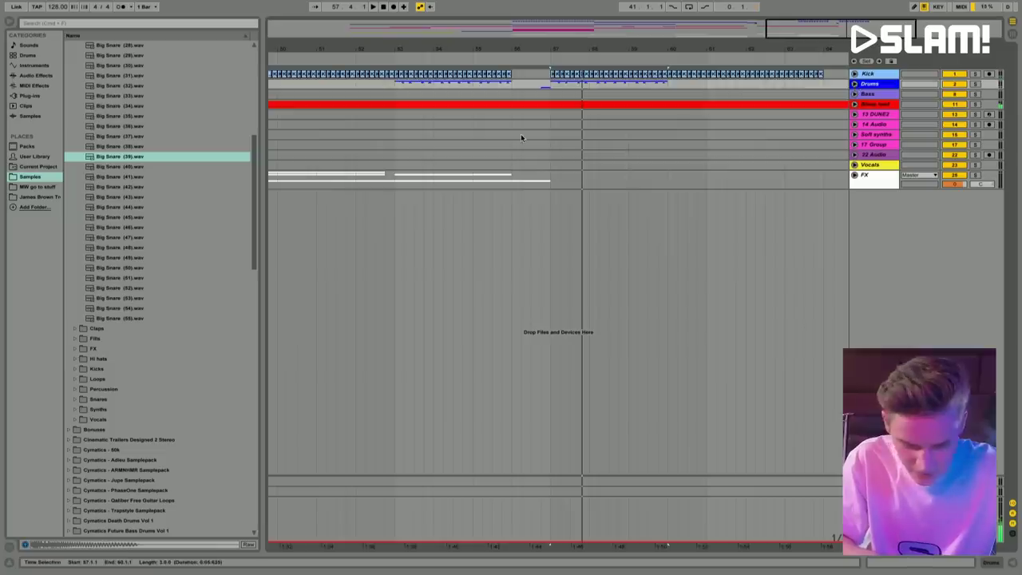
pyautogui.press('-')
pyautogui.press('-')
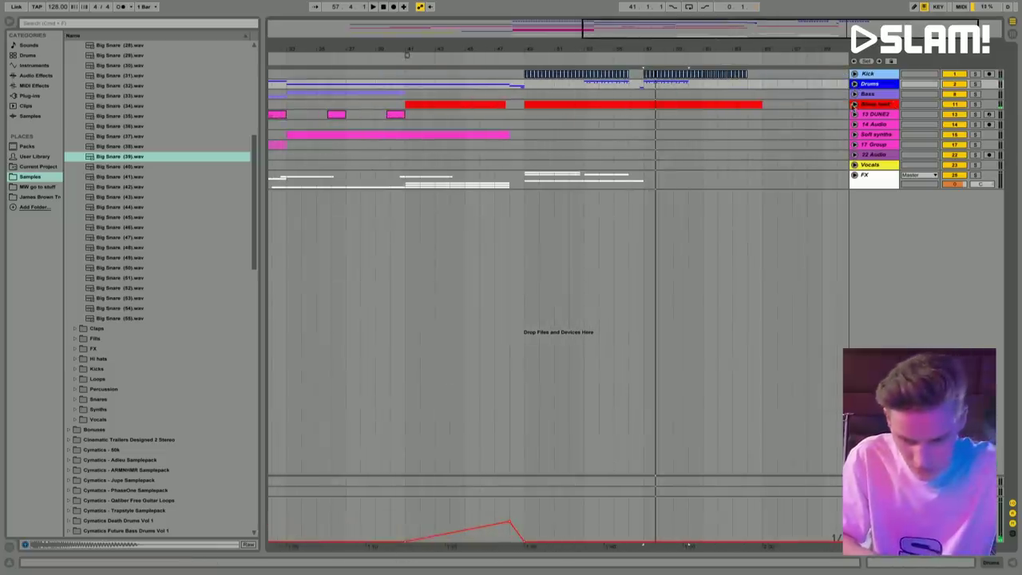
pyautogui.click(876, 105)
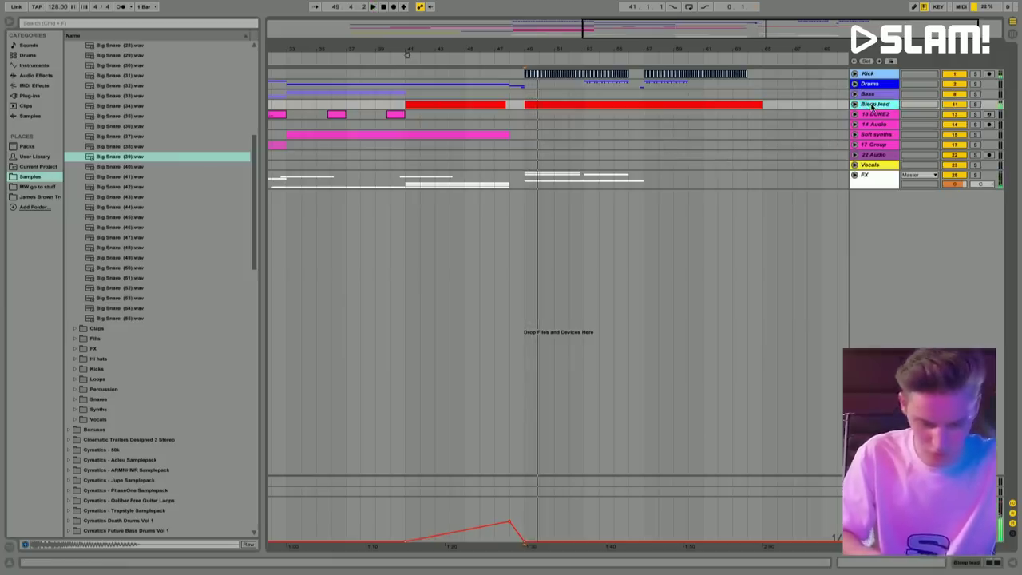
# Step: Search the samples for "303" and open the VEC1 303 Acid folder of Vengeance Essential Clubsounds Vol. 1
pyautogui.scroll(10, 168, 192)
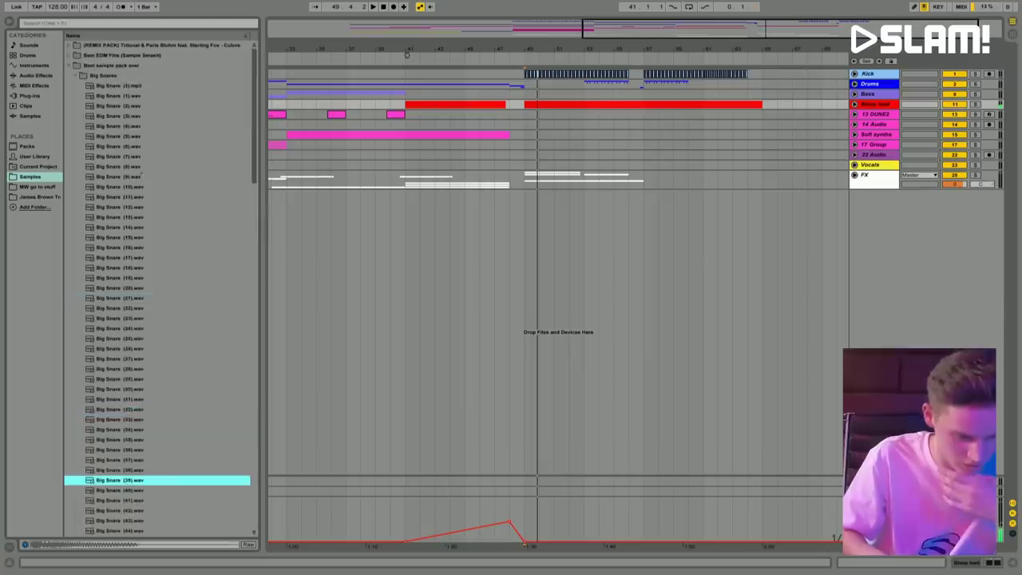
pyautogui.click(69, 65)
pyautogui.click(69, 22)
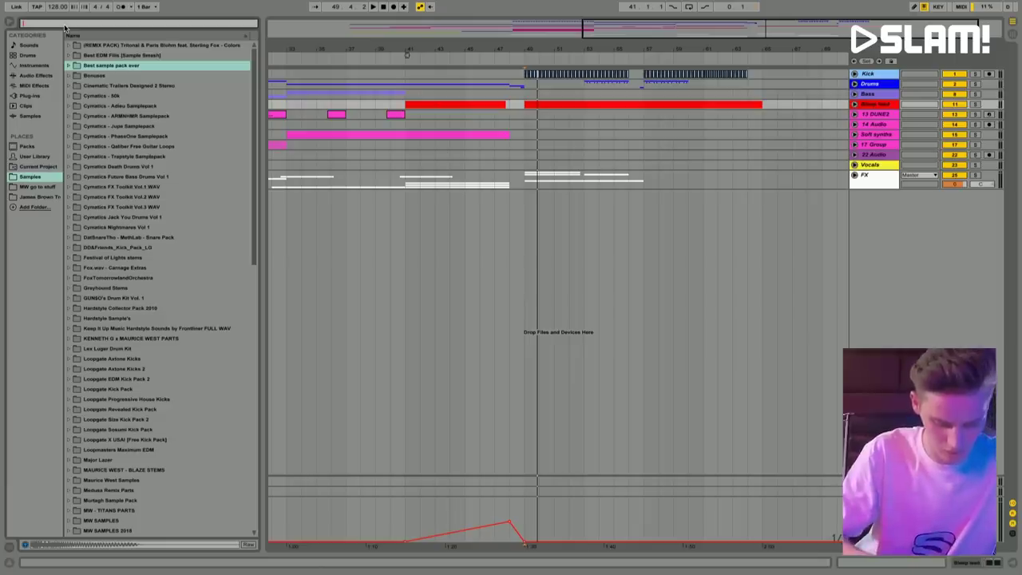
pyautogui.write('03')
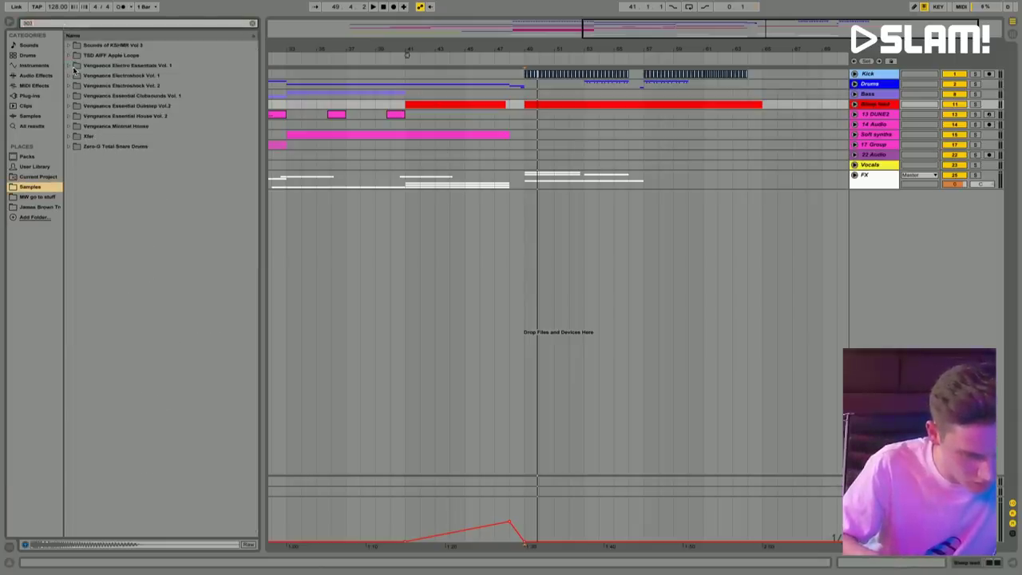
pyautogui.click(73, 97)
pyautogui.click(76, 106)
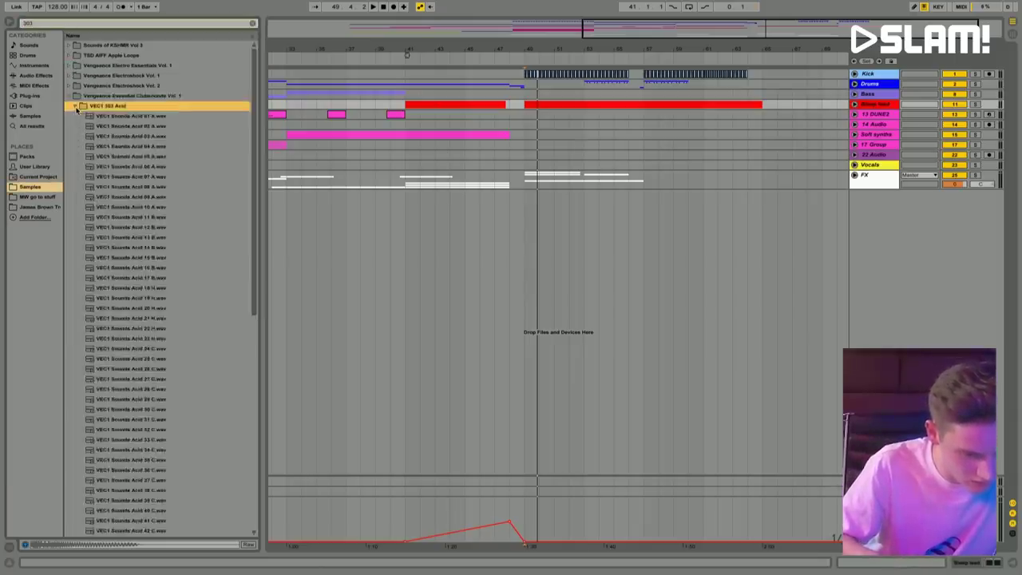
# Step: Audition acid samples in the VEC1 303 Acid folder, down to VEC1 Sounds Acid 66 G.wav
pyautogui.click(102, 118)
pyautogui.scroll(-4, 137, 186)
pyautogui.click(135, 186)
pyautogui.scroll(-8, 136, 186)
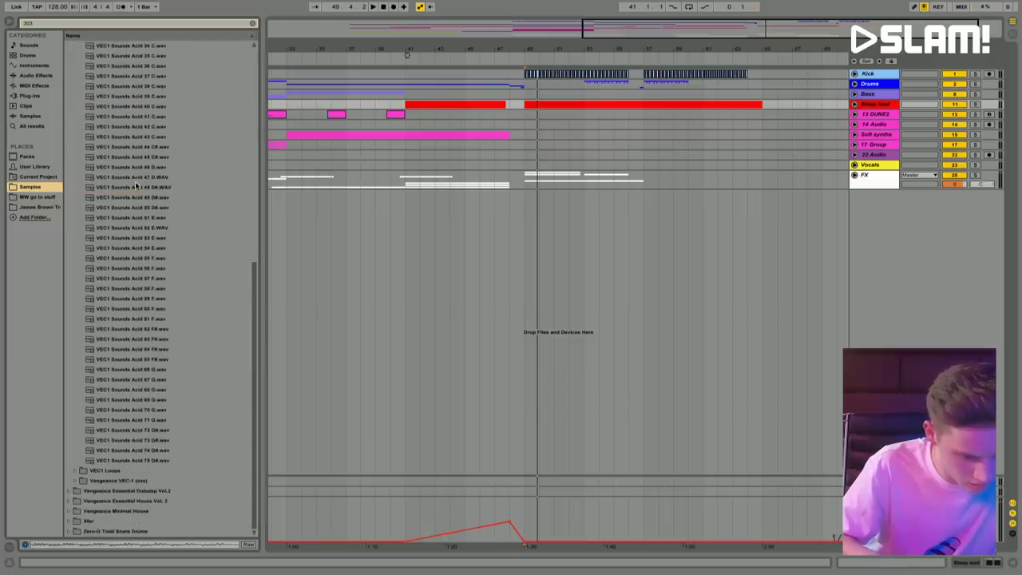
pyautogui.click(175, 370)
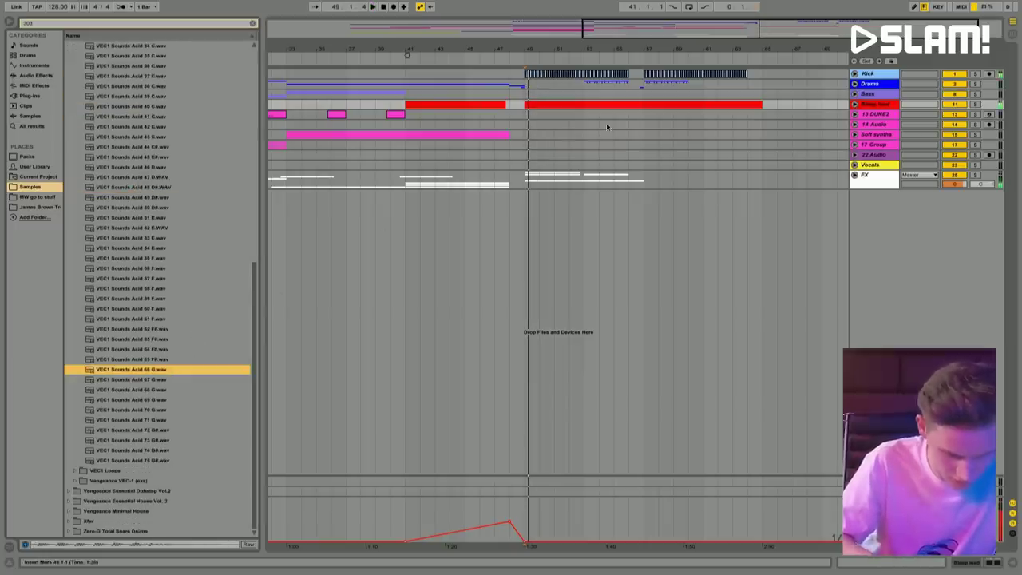
# Step: Insert a new audio track below the Bleep lead group and color it red
pyautogui.moveTo(543, 50); pyautogui.dragTo(755, 68)
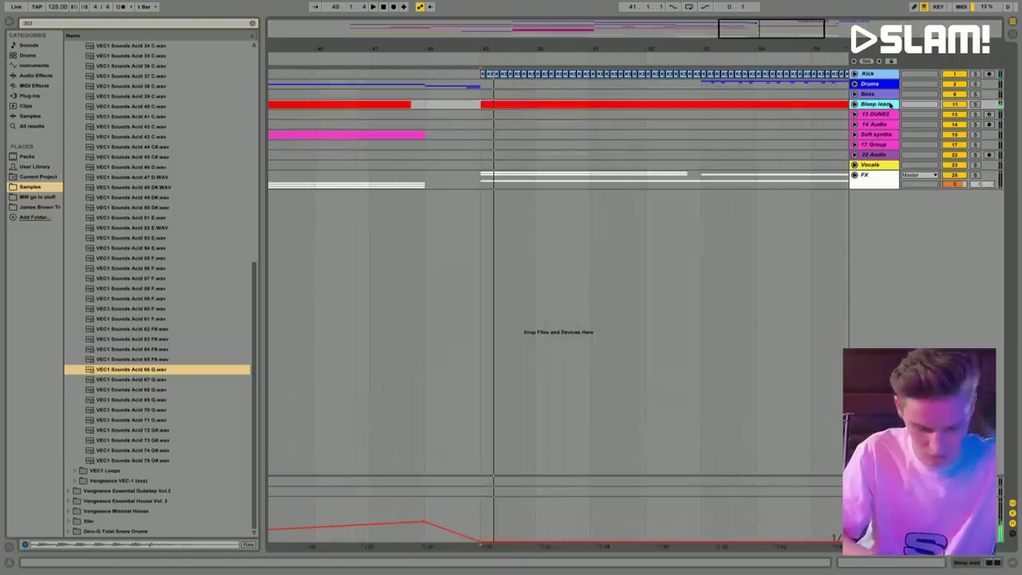
pyautogui.press('super+t')
pyautogui.rightClick(883, 116)
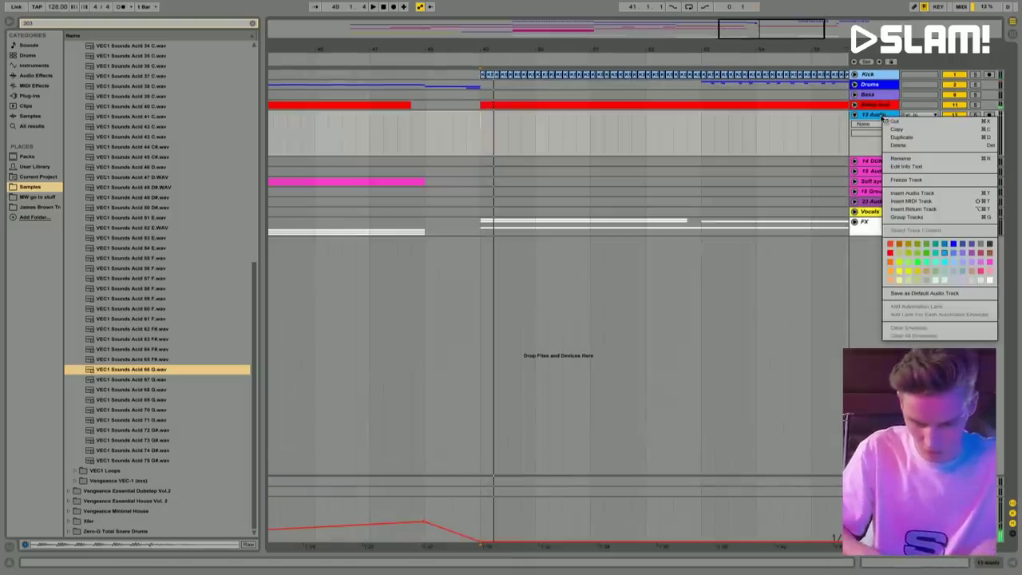
pyautogui.click(896, 253)
# Step: Audition the G-note acid samples from VEC1 Sounds Acid 66 G.wav to 71 G.wav and return to 66
pyautogui.press('Down')
pyautogui.press('Down')
pyautogui.press('Down')
pyautogui.press('Down')
pyautogui.press('Down')
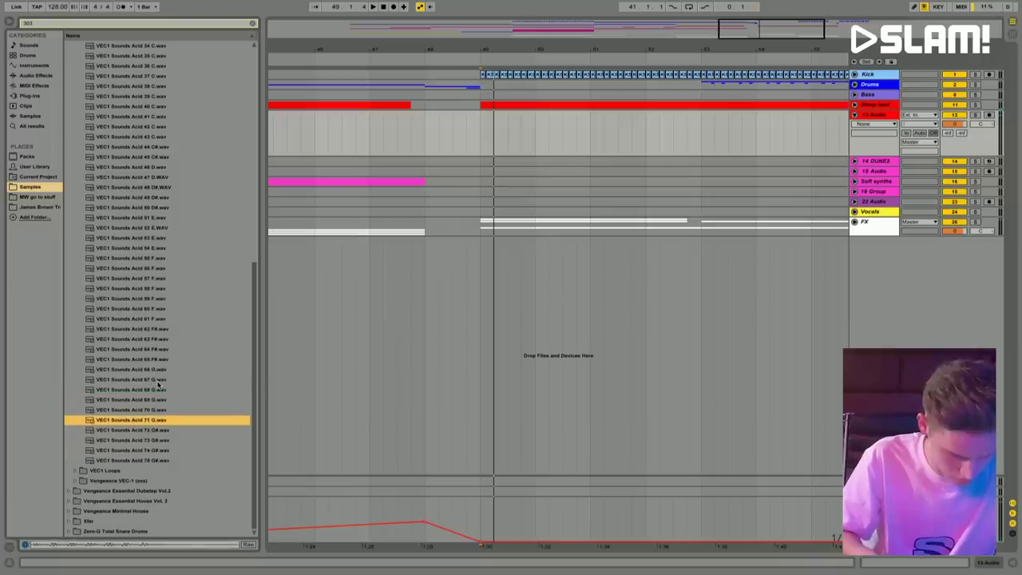
pyautogui.click(158, 384)
pyautogui.press('Up')
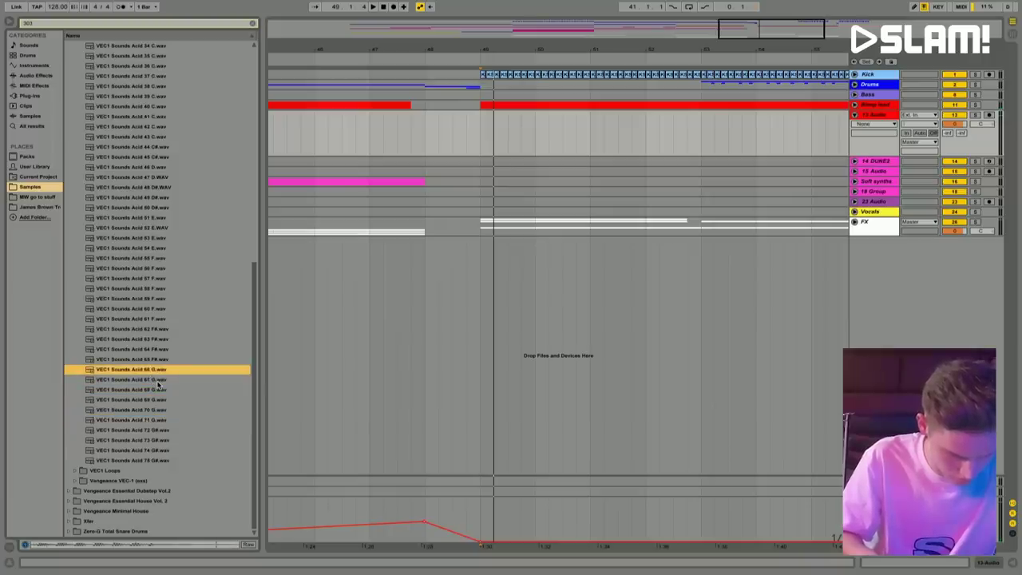
# Step: Place VEC1 Sounds Acid 66 G.wav on the new red track at 49.3.4 and copy it to 49.4.3
pyautogui.moveTo(145, 373); pyautogui.dragTo(506, 128)
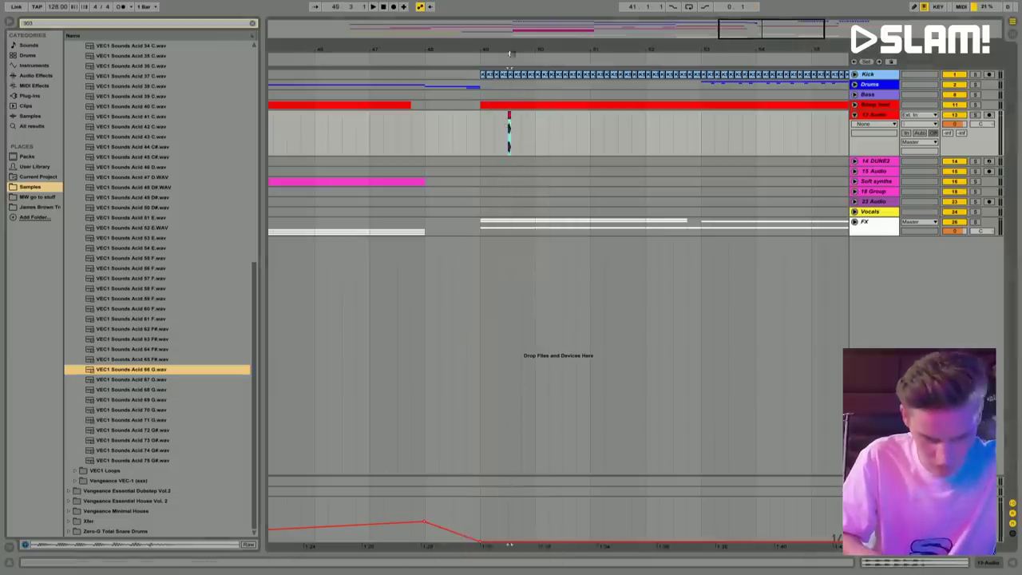
pyautogui.moveTo(513, 46); pyautogui.dragTo(513, 50)
pyautogui.moveTo(507, 118); pyautogui.dragTo(553, 118)
pyautogui.click(496, 132)
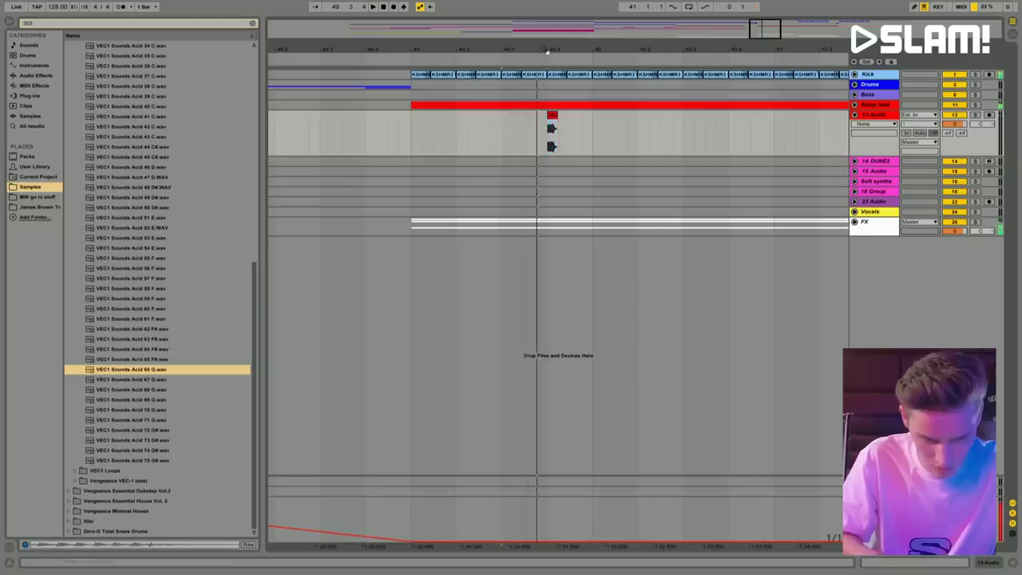
pyautogui.moveTo(547, 49); pyautogui.dragTo(547, 53)
pyautogui.moveTo(566, 112); pyautogui.dragTo(540, 118)
pyautogui.click(599, 128)
pyautogui.click(602, 128)
pyautogui.hotkey('ctrl', 'v')
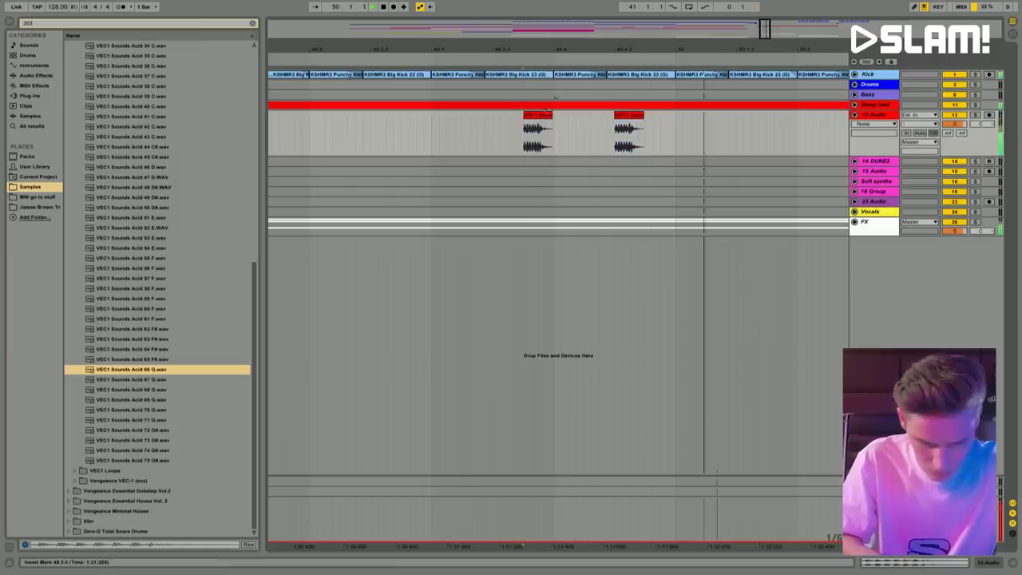
pyautogui.moveTo(588, 46); pyautogui.dragTo(540, 49)
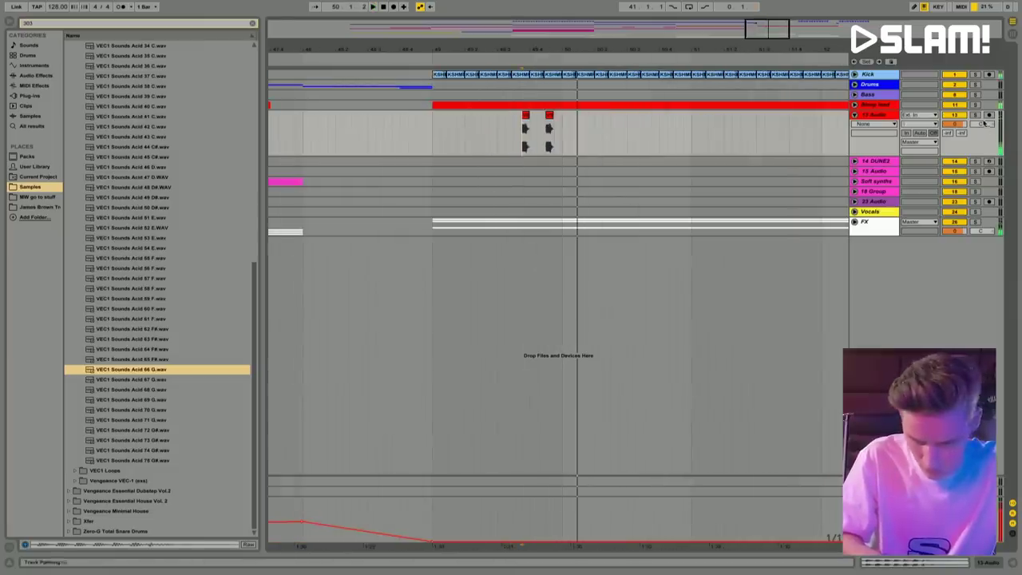
# Step: Solo the acid track and audition further G-note acid samples, ending on VEC1 Sounds Acid 69 G.wav
pyautogui.click(165, 379)
pyautogui.press('Down')
pyautogui.press('Down')
pyautogui.press('Down')
pyautogui.press('Down')
pyautogui.press('Up')
pyautogui.press('Up')
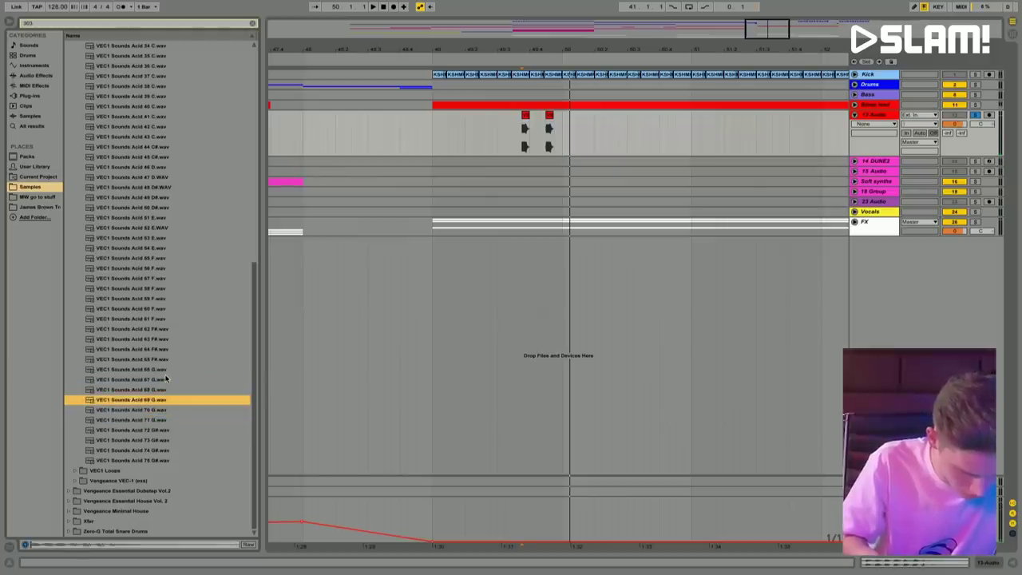
# Step: Replace both acid clips on track 13 with VEC1 Sounds Acid 69 G.wav at 49.3.4 and 49.4.3, and play them
pyautogui.moveTo(520, 116); pyautogui.dragTo(552, 148)
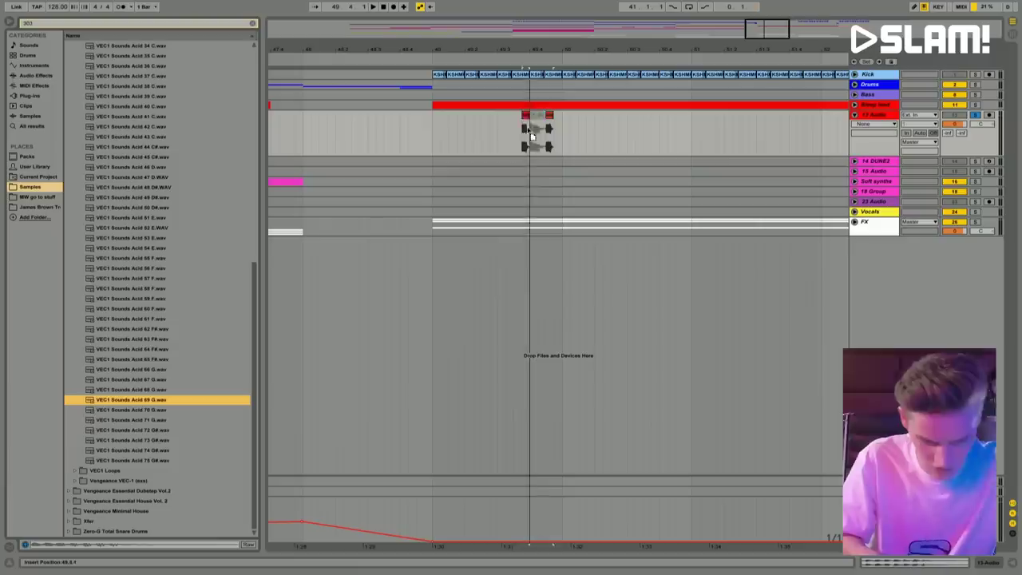
pyautogui.hotkey('ctrl', 'j')
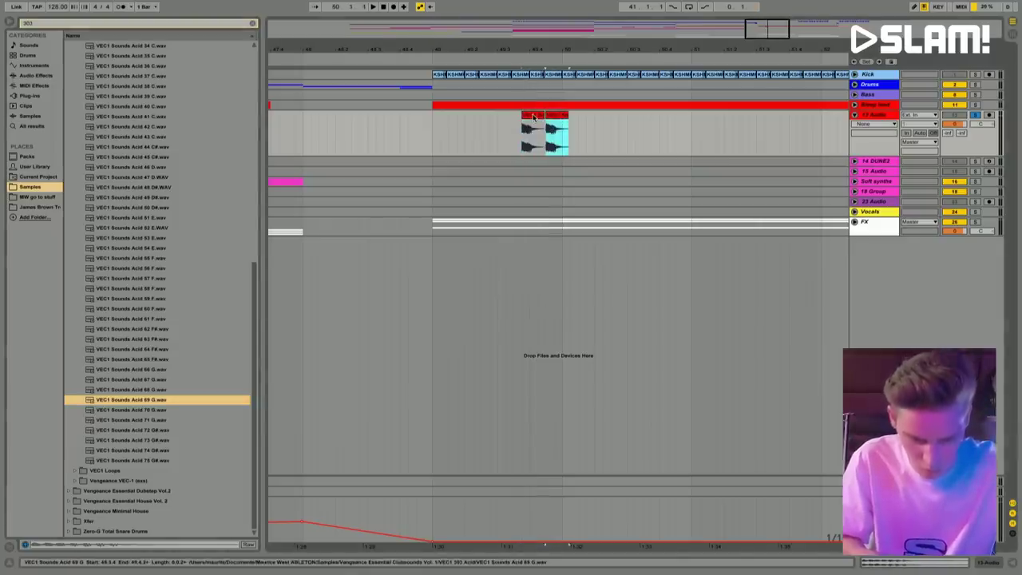
pyautogui.click(534, 117)
pyautogui.press('space')
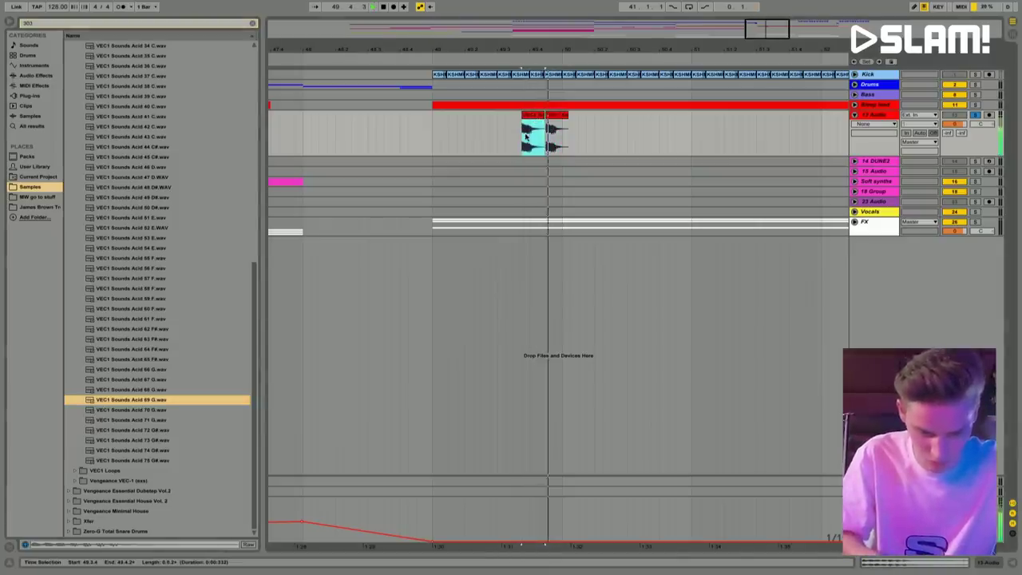
# Step: Shorten the first acid clip to end at 49.4.4 with a fade-out, and trim the second to end at bar 50
pyautogui.press('+')
pyautogui.press('+')
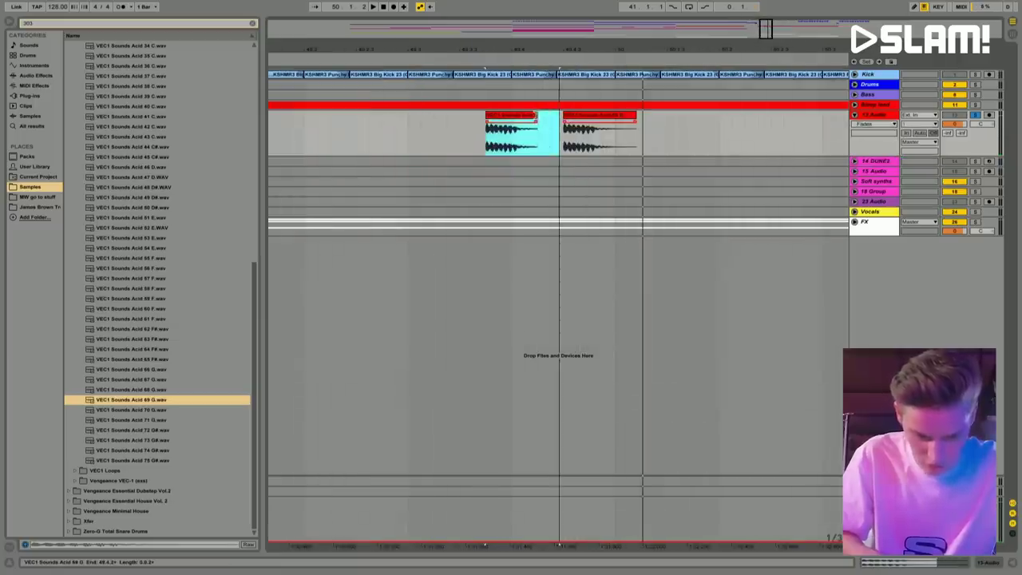
pyautogui.click(523, 122)
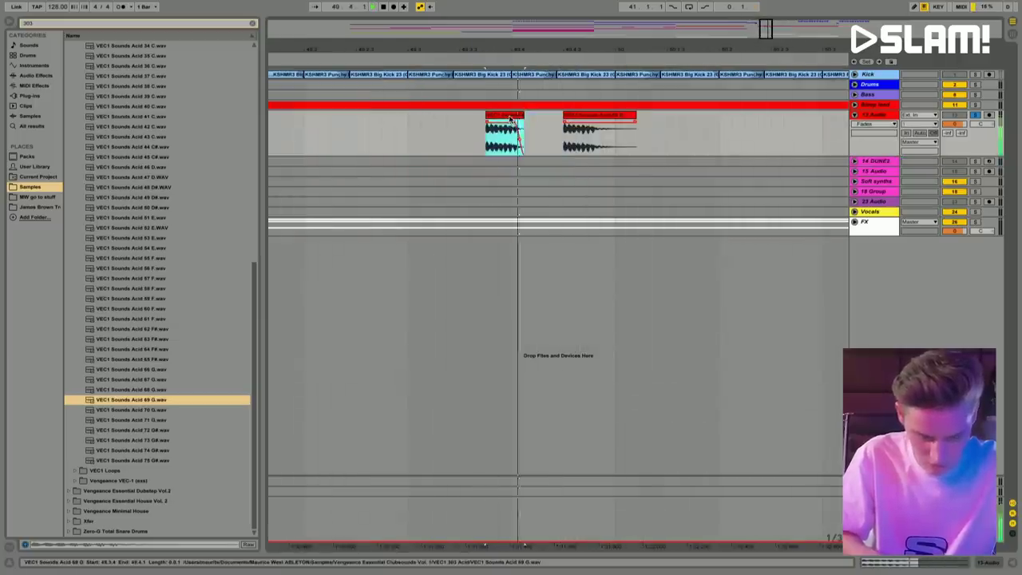
pyautogui.press('-')
pyautogui.press('Right')
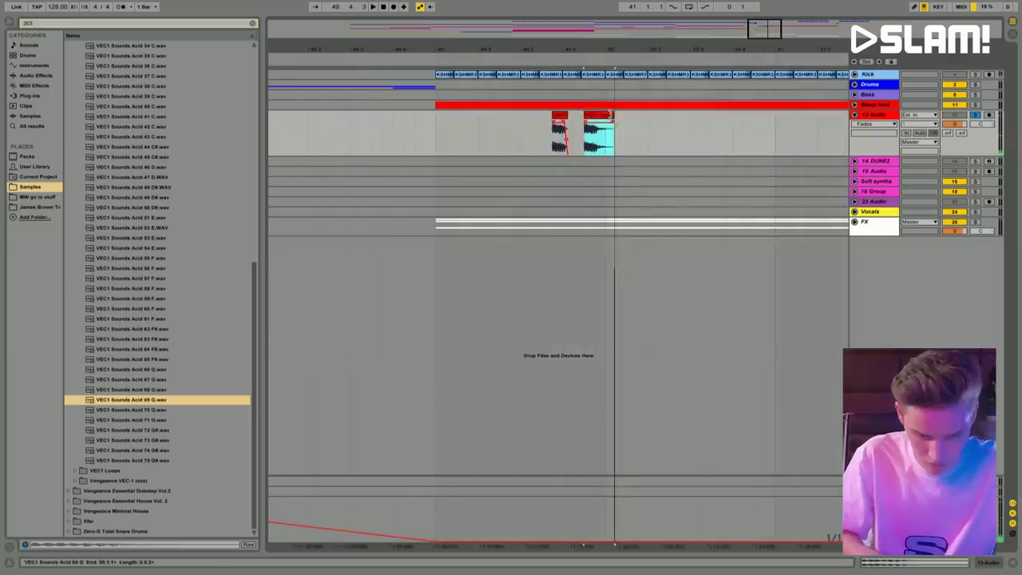
# Step: Load the CamelCrusher plug-in on the acid track, solo the Bleep lead group alongside it and lower the acid track's volume
pyautogui.click(29, 95)
pyautogui.click(252, 22)
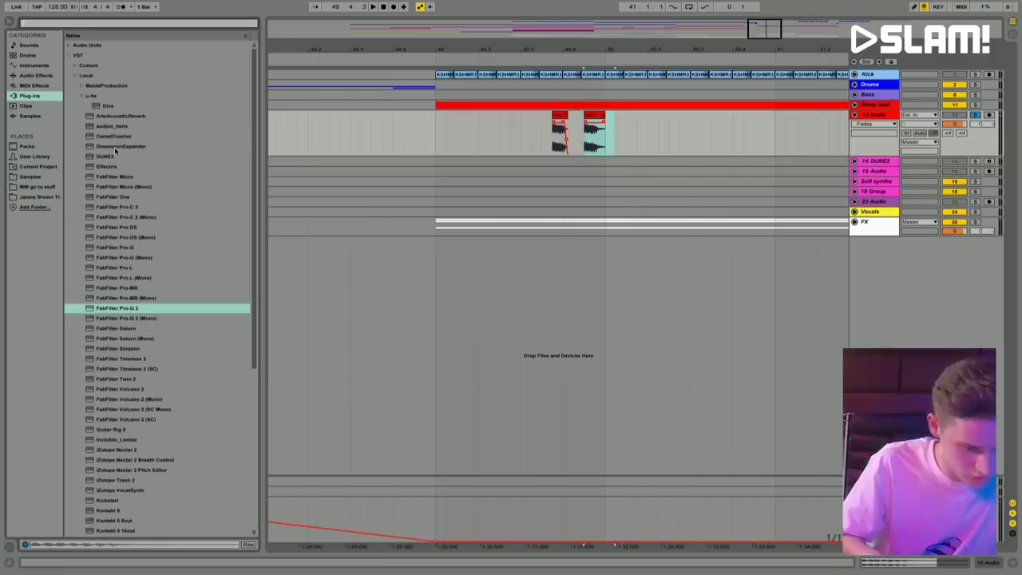
pyautogui.click(115, 139)
pyautogui.press('Return')
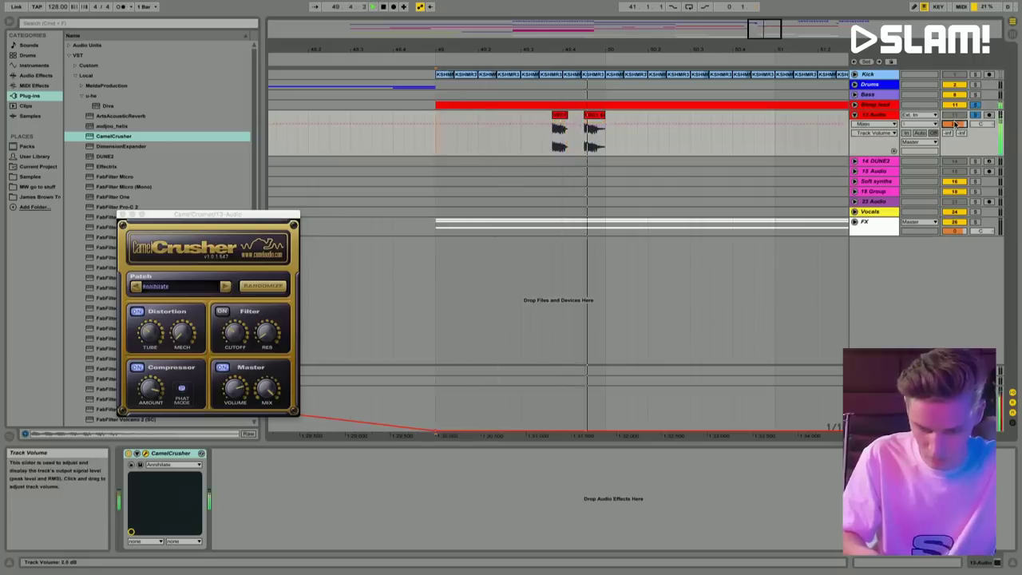
pyautogui.click(562, 120)
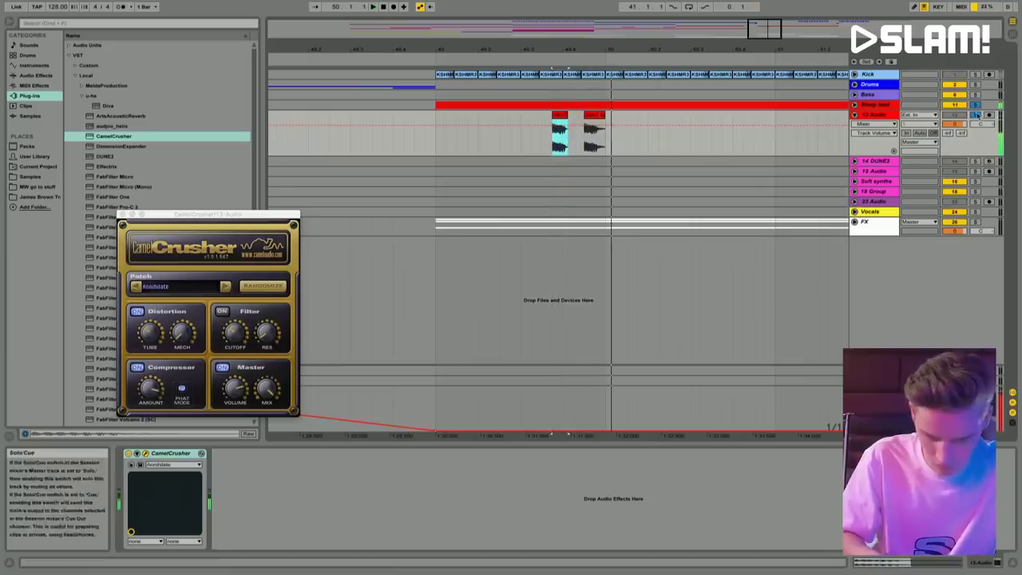
# Step: Copy the reverb Audio Effect Rack from the Bleep lead group to the acid track, after CamelCrusher
pyautogui.click(874, 105)
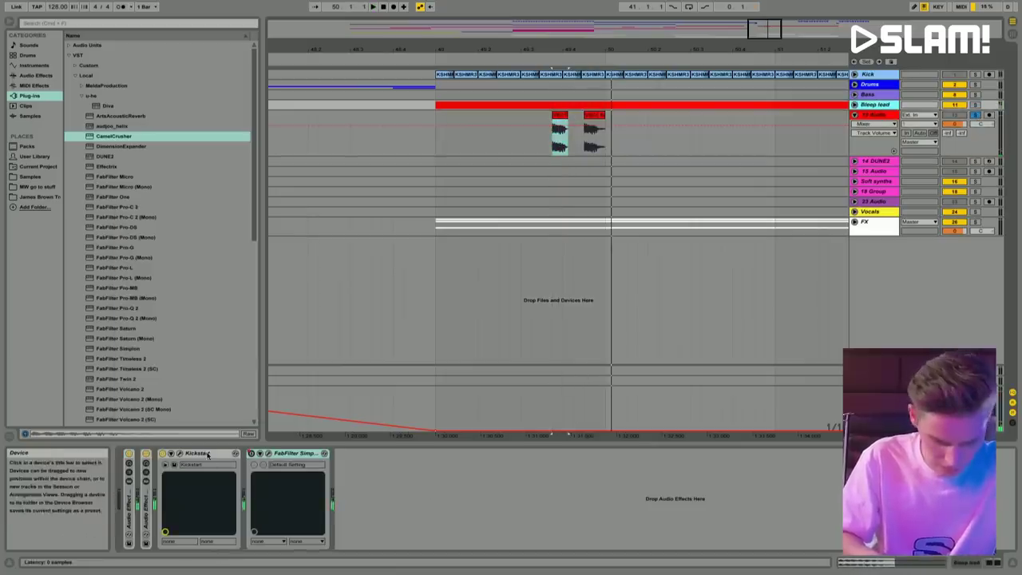
pyautogui.doubleClick(146, 487)
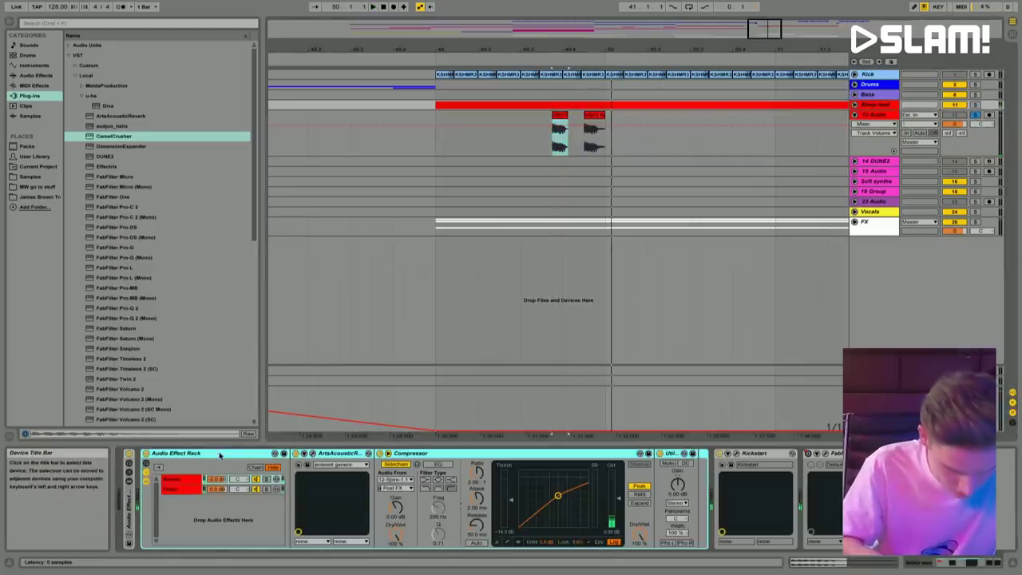
pyautogui.press('Down')
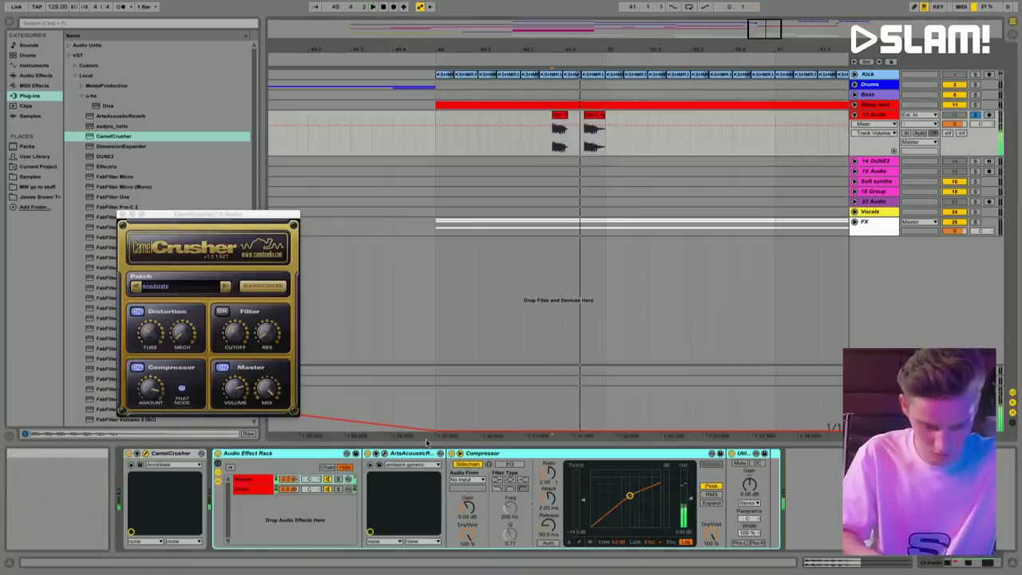
# Step: Lower the Reverb chain's volume in the acid track's rack and set its Compressor sidechain input to 13-Audio
pyautogui.click(283, 481)
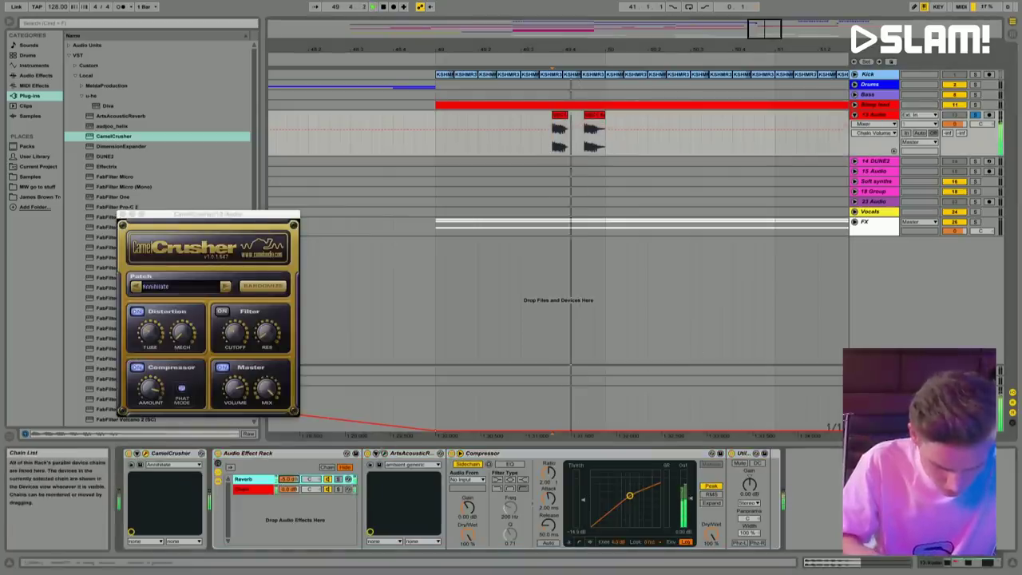
pyautogui.click(469, 480)
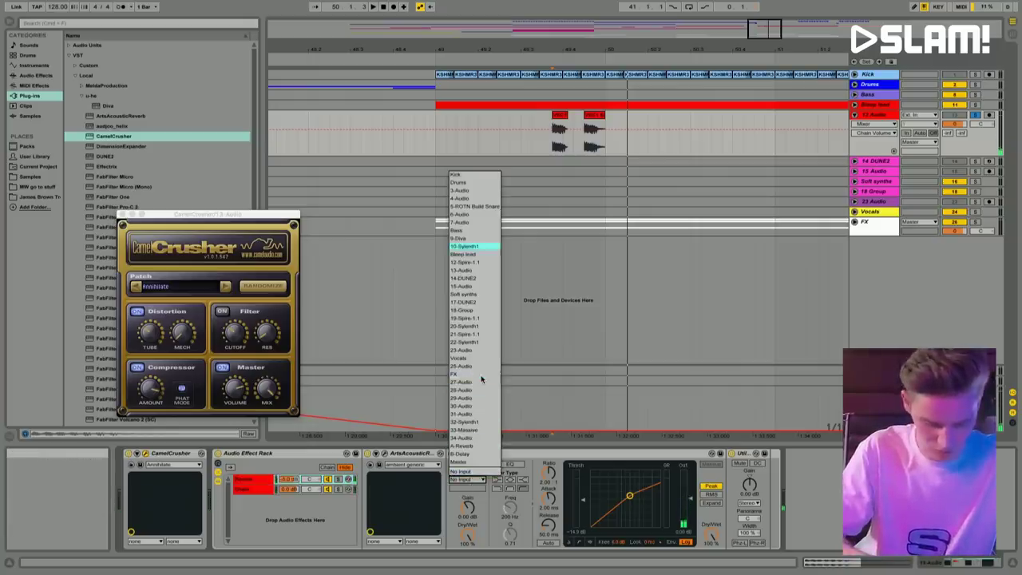
pyautogui.press('Return')
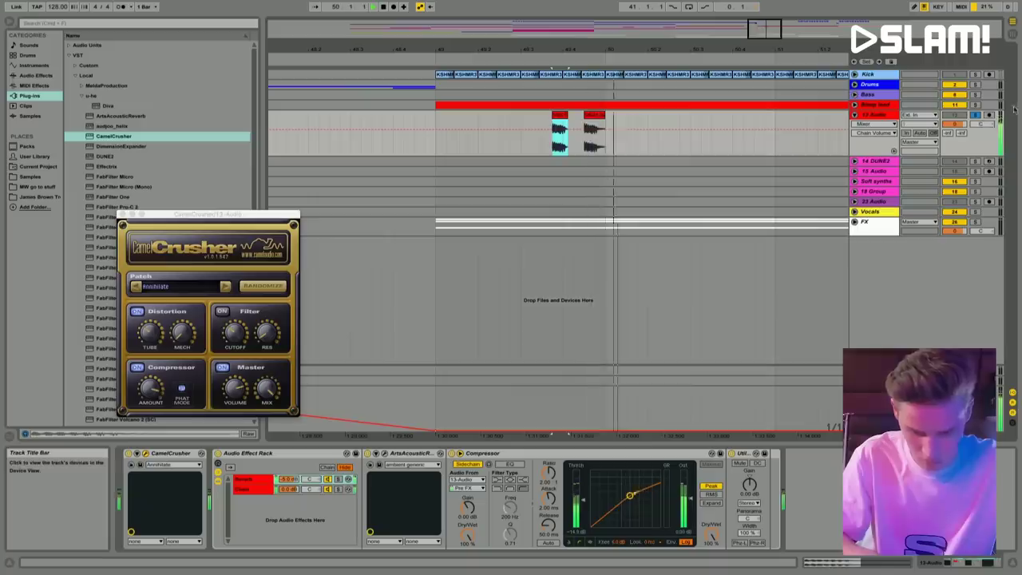
# Step: Copy Kickstart from the Bleep lead group to the end of the acid track's device chain and raise that track's volume to 3.0 dB
pyautogui.click(879, 105)
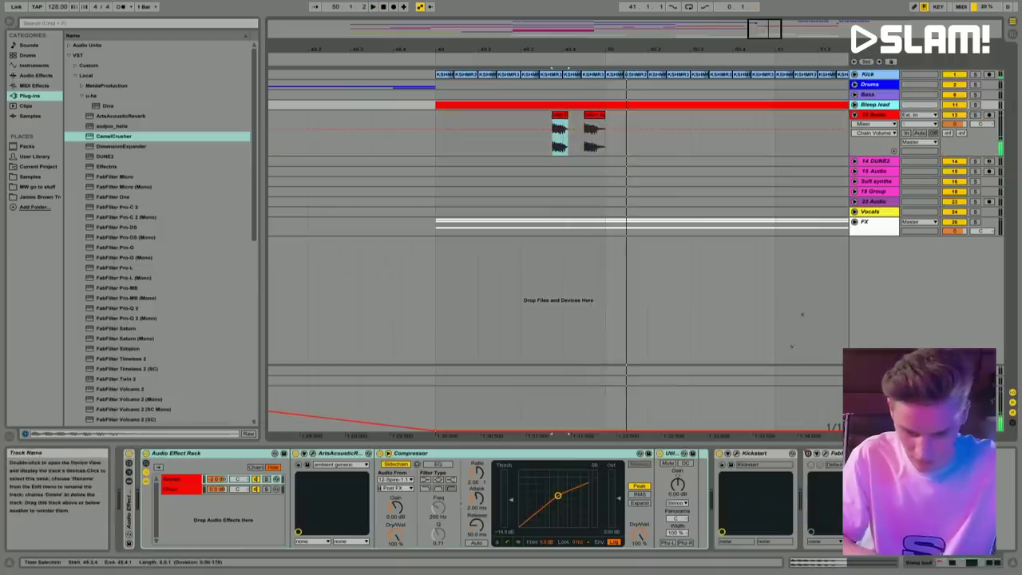
pyautogui.click(763, 454)
pyautogui.press('Down')
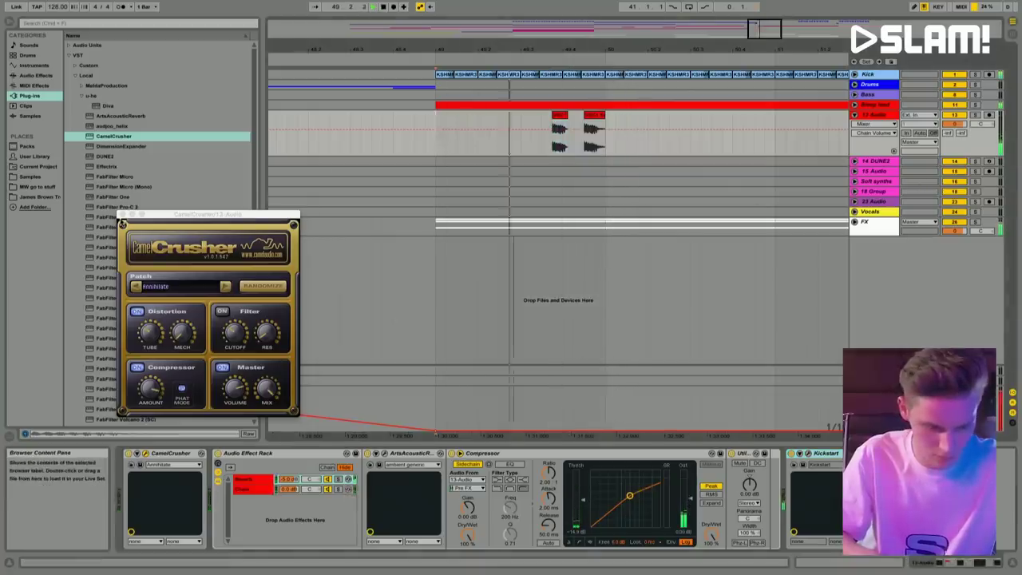
pyautogui.hotkey('ctrl', 'alt', 'p')
pyautogui.press('-')
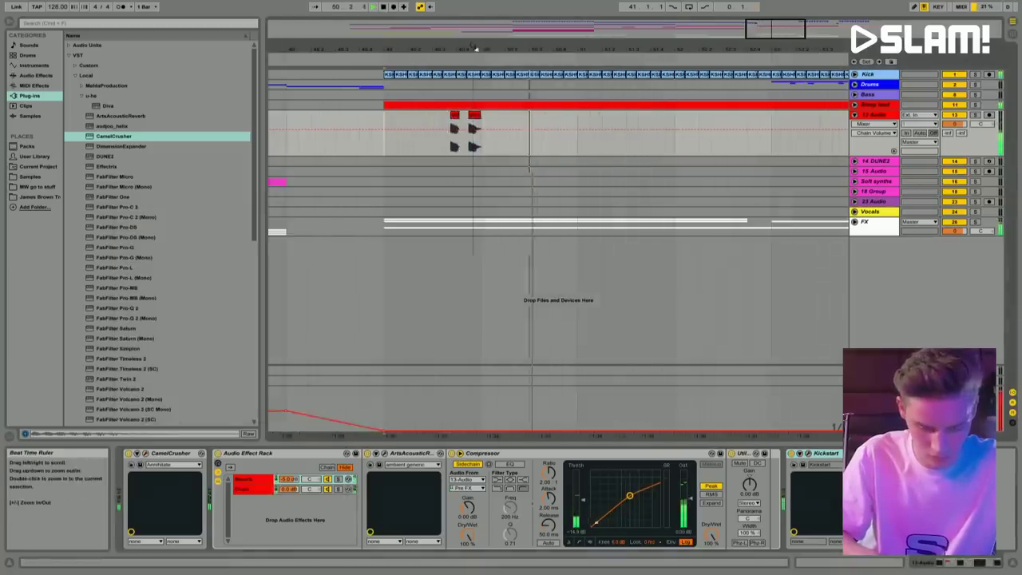
pyautogui.click(959, 124)
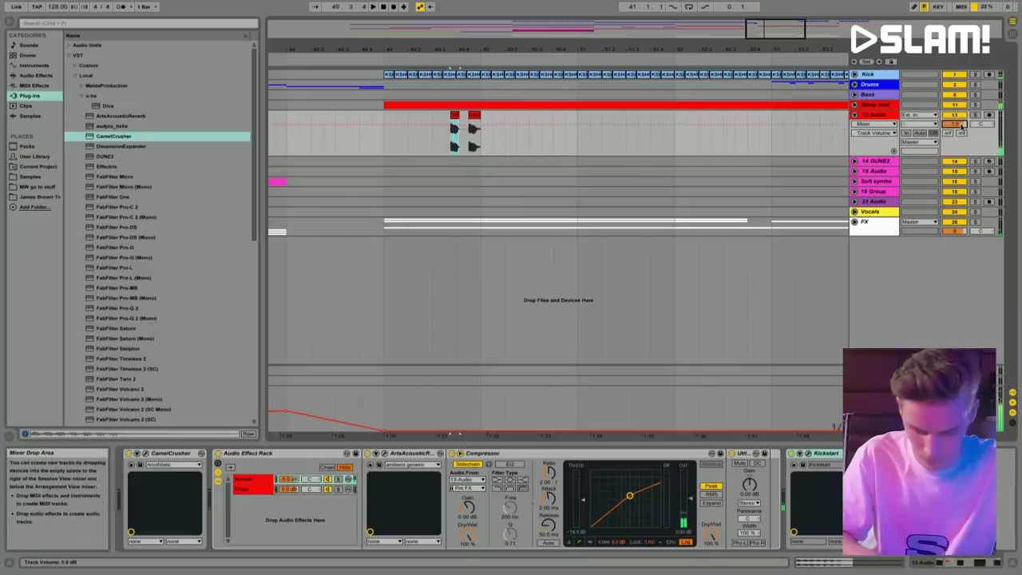
# Step: Repeat the pair of acid stabs on track 13 in bars 51, 53 and 55
pyautogui.moveTo(385, 115); pyautogui.dragTo(665, 149)
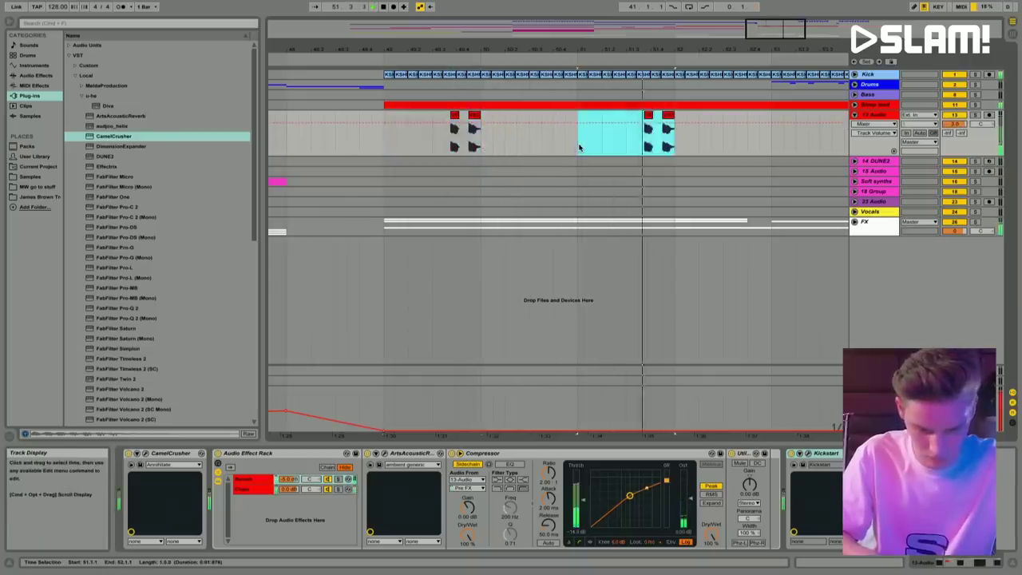
pyautogui.hscroll(5, 675, 155)
pyautogui.moveTo(599, 58); pyautogui.dragTo(599, 35)
pyautogui.moveTo(588, 144); pyautogui.dragTo(649, 146)
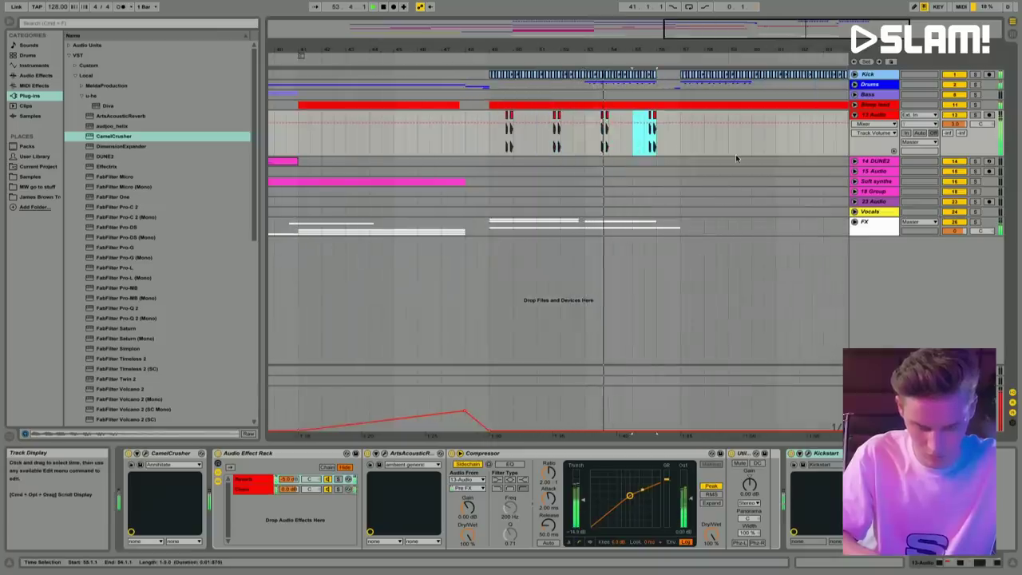
pyautogui.click(856, 115)
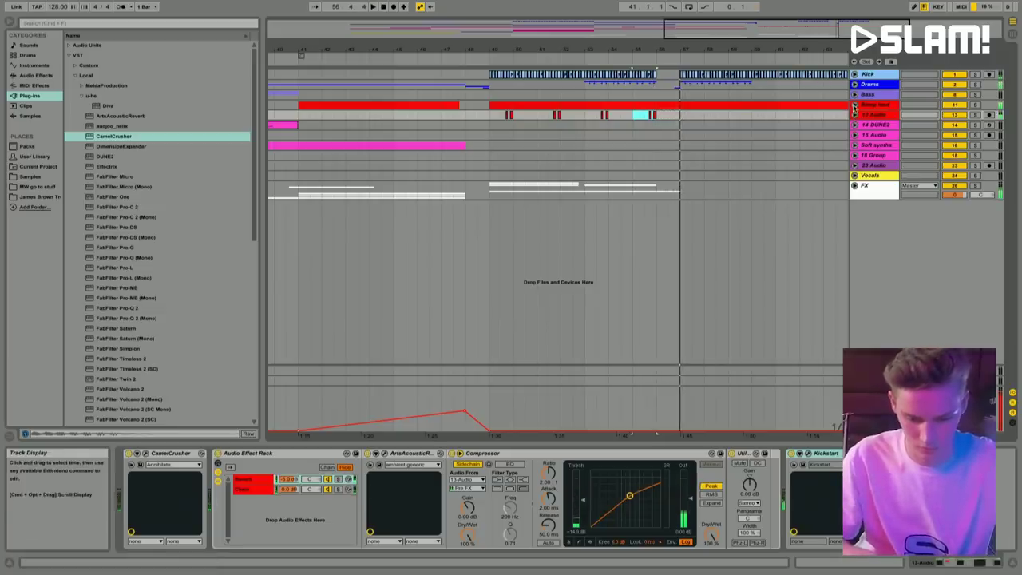
# Step: Split the Bleep lead's MIDI clip on track 12 at 57.1.1
pyautogui.click(855, 105)
pyautogui.click(680, 174)
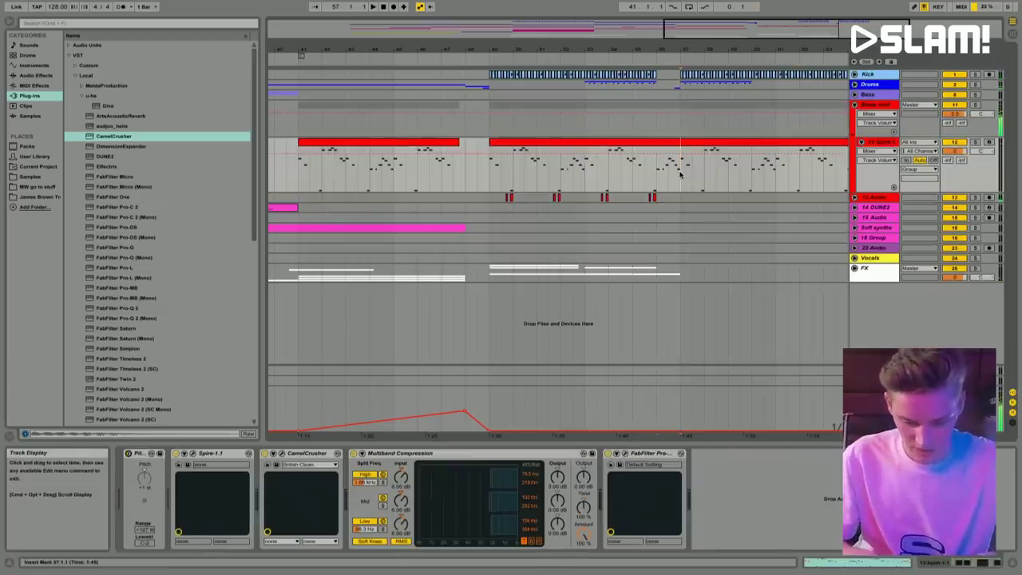
pyautogui.hotkey('ctrl', 'd')
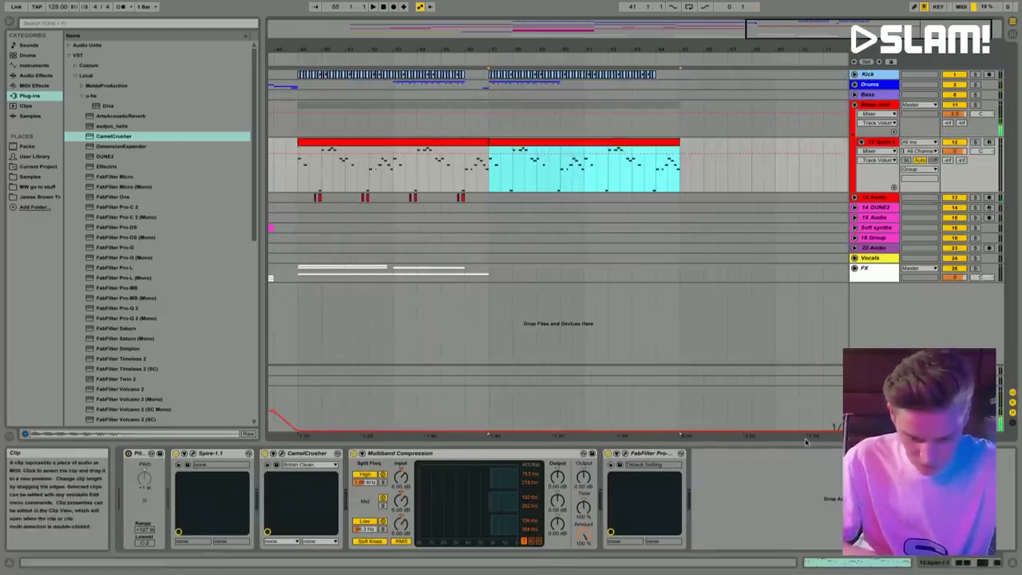
# Step: Transpose the lead clip starting at bar 57 down an octave, restore its low notes to G3, and play from 57.1.1
pyautogui.click(851, 563)
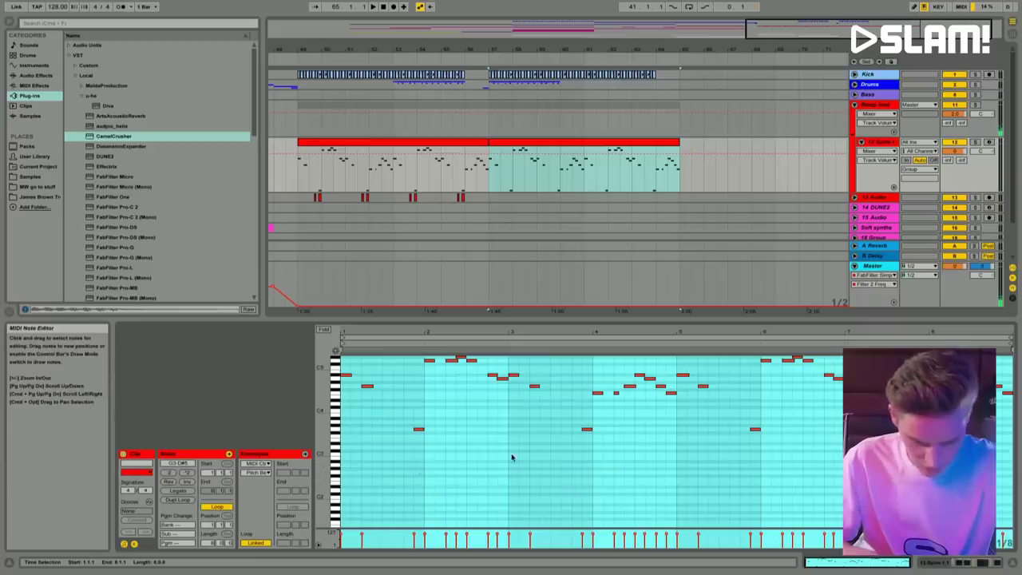
pyautogui.hotkey('ctrl', 'a')
pyautogui.hotkey('shift', 'Down')
pyautogui.moveTo(401, 450); pyautogui.dragTo(814, 489)
pyautogui.hotkey('shift', 'Up')
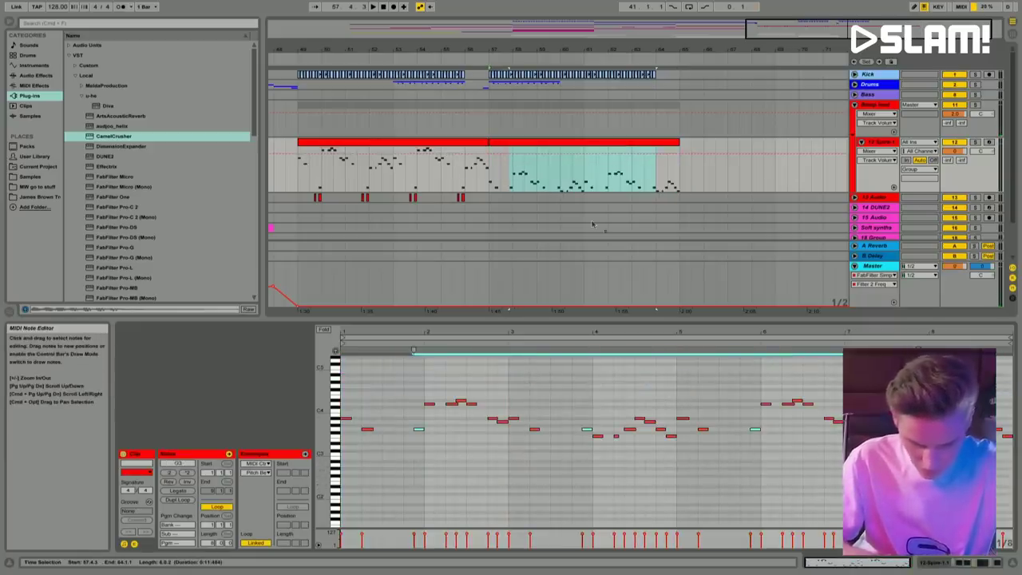
pyautogui.click(492, 175)
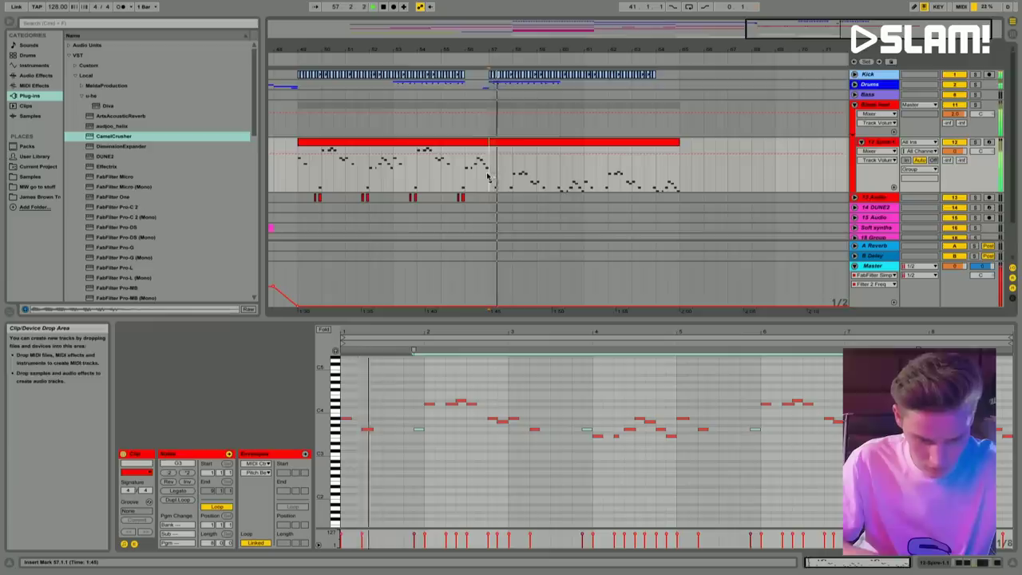
# Step: Duplicate the acid stabs of bars 49 to 57 on track 13 into bars 57 to 65
pyautogui.scroll(-3, 560, 188)
pyautogui.moveTo(327, 161); pyautogui.dragTo(521, 157)
pyautogui.press('super+d')
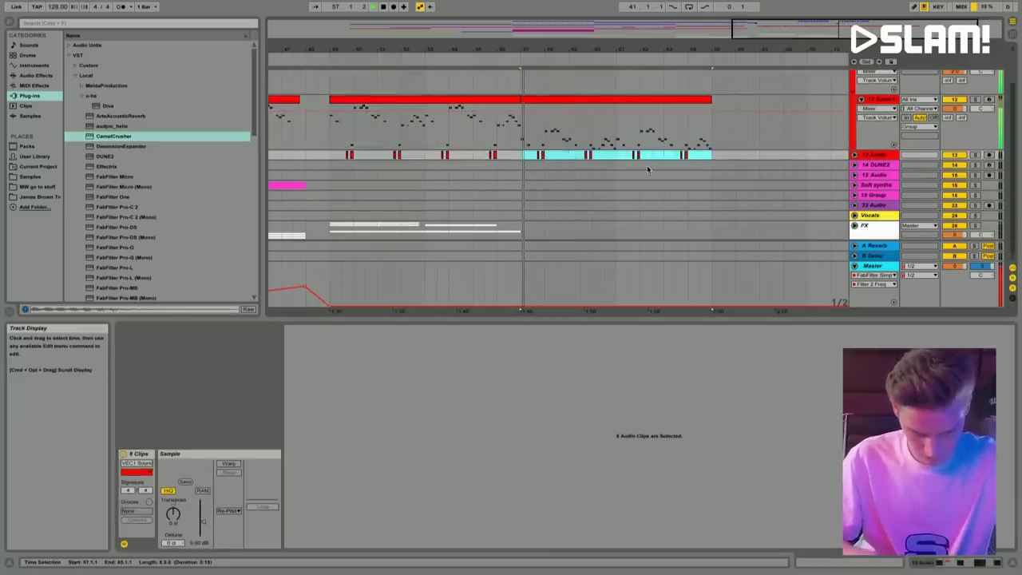
# Step: Unfold the Drums group and insert a new audio track directly below 3 Audio
pyautogui.scroll(3, 648, 169)
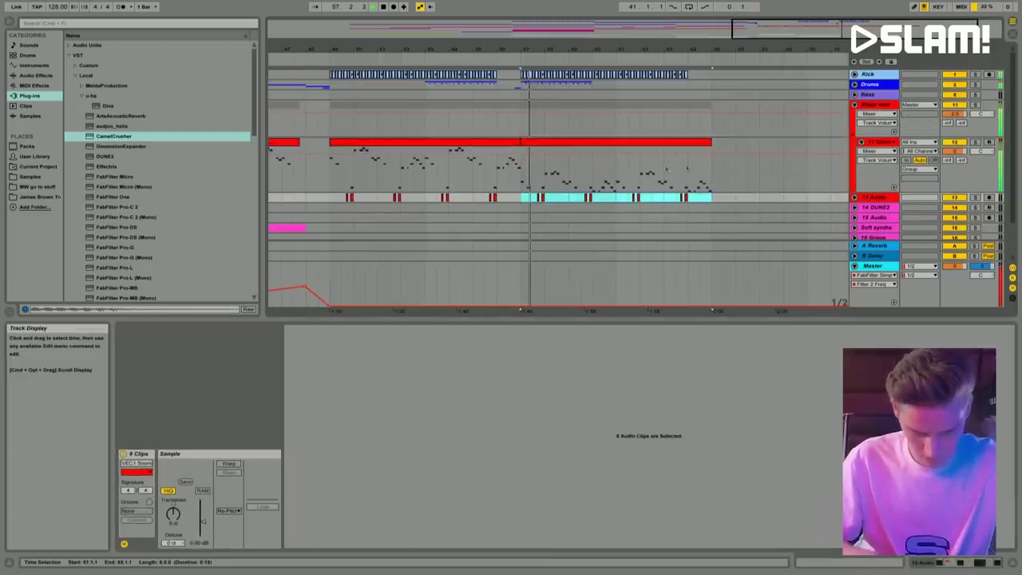
pyautogui.click(855, 105)
pyautogui.click(855, 84)
pyautogui.click(551, 121)
pyautogui.click(876, 121)
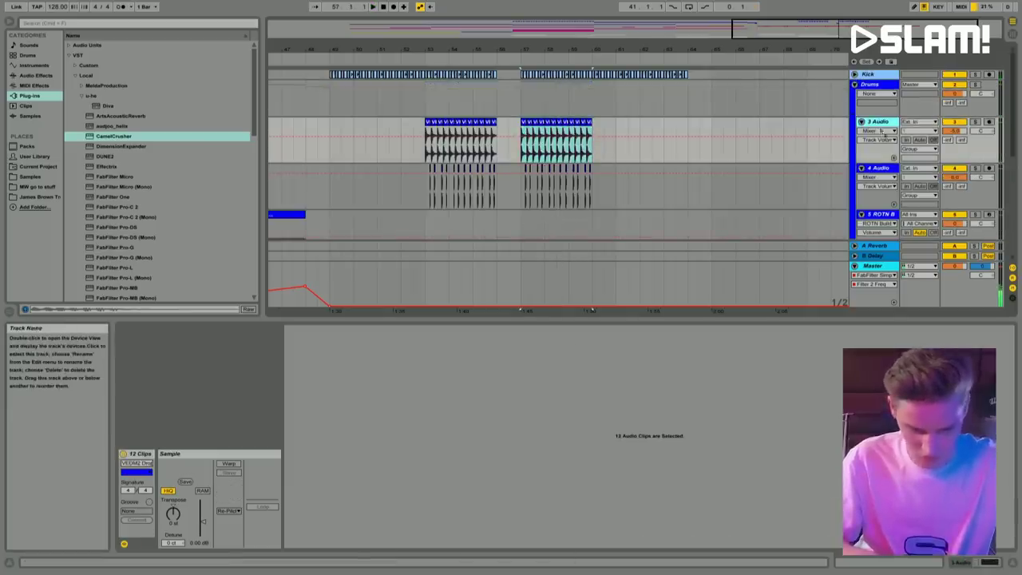
pyautogui.hotkey('ctrl', 't')
# Step: Search the Samples folder for "ride" and open the Rides folder under Drums, Cymbals in Sounds of KSHMR Vol 3
pyautogui.click(32, 176)
pyautogui.click(79, 26)
pyautogui.write('kick')
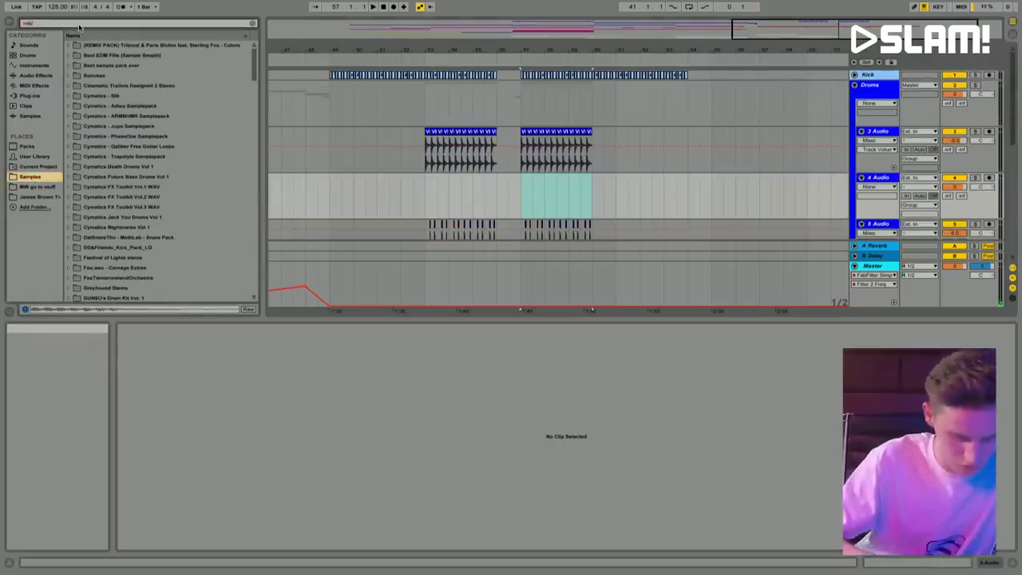
pyautogui.scroll(-5, 96, 181)
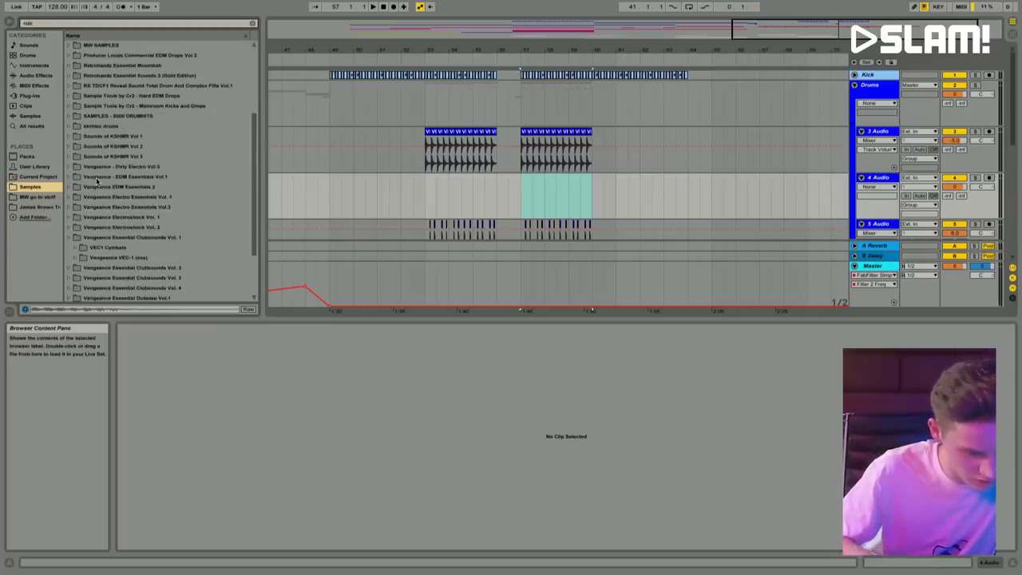
pyautogui.click(69, 156)
pyautogui.click(83, 187)
pyautogui.click(105, 197)
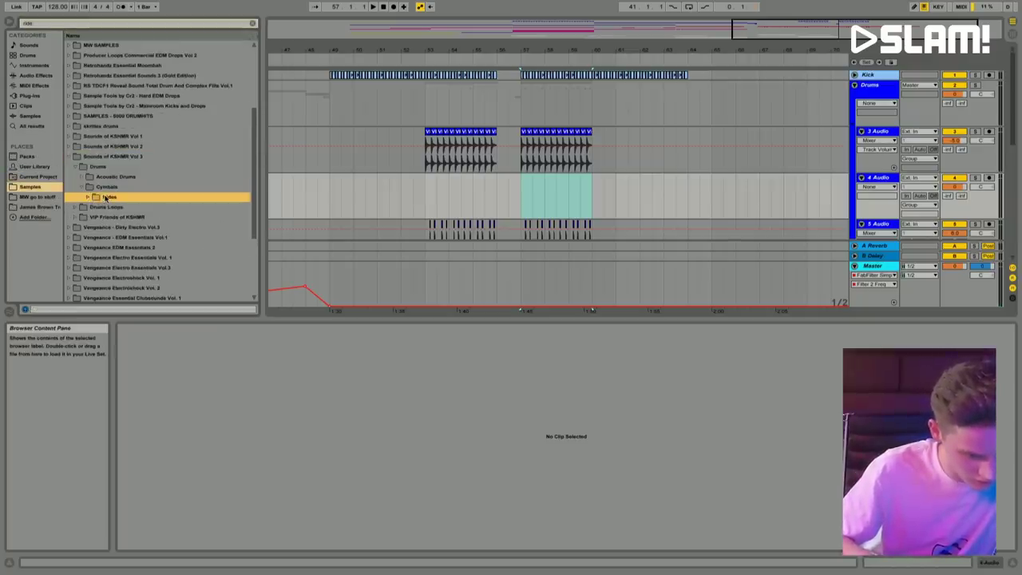
pyautogui.press('Right')
pyautogui.press('Down')
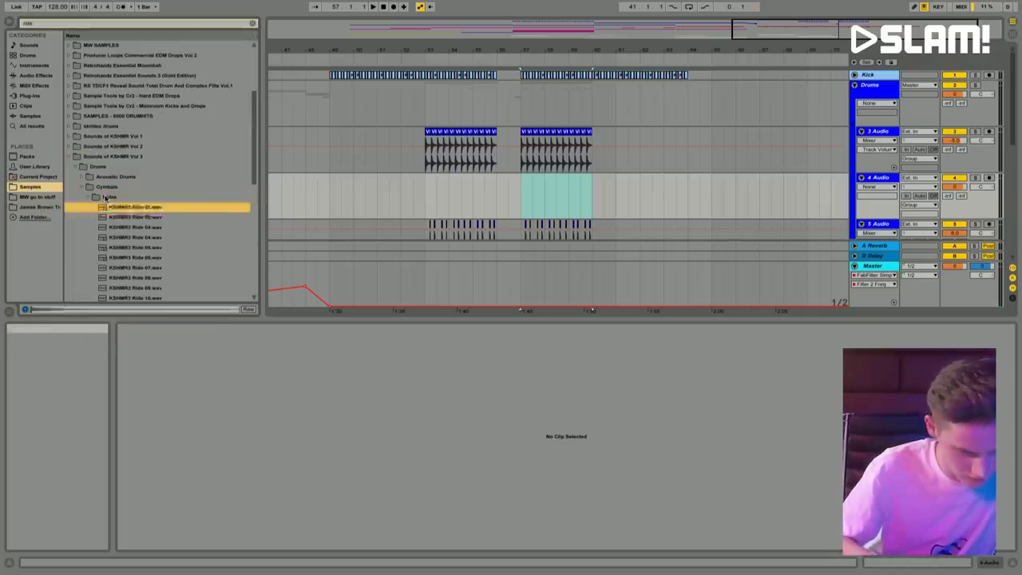
# Step: Place KSHMR3 Ride 01.wav on the new 4 Audio track at 57.1.1 and disable warping on it
pyautogui.moveTo(138, 208); pyautogui.dragTo(524, 200)
pyautogui.click(229, 464)
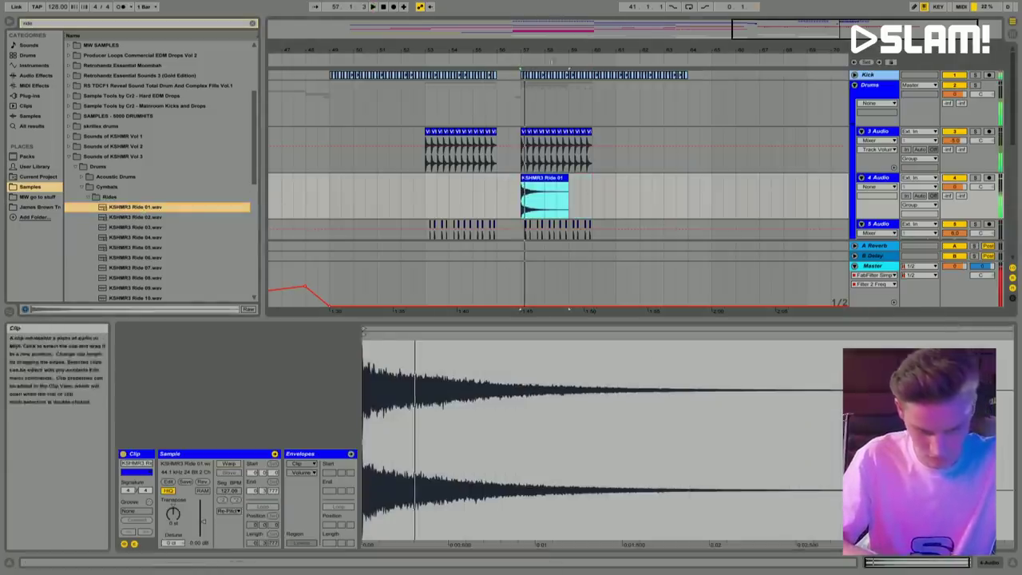
pyautogui.press('z')
# Step: Repeat the first beat of the ride clip on every following beat from 57.1.1
pyautogui.moveTo(487, 204); pyautogui.dragTo(509, 203)
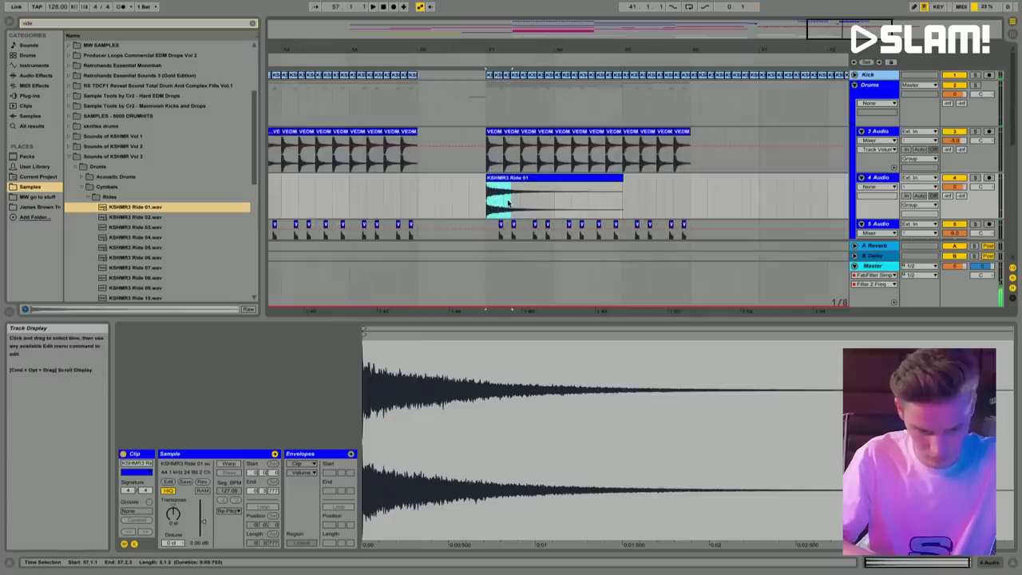
pyautogui.press('super+d')
pyautogui.press('super+d')
pyautogui.press('super+d')
pyautogui.press('super+d')
pyautogui.press('super+d')
pyautogui.press('super+d')
pyautogui.press('super+d')
pyautogui.press('super+d')
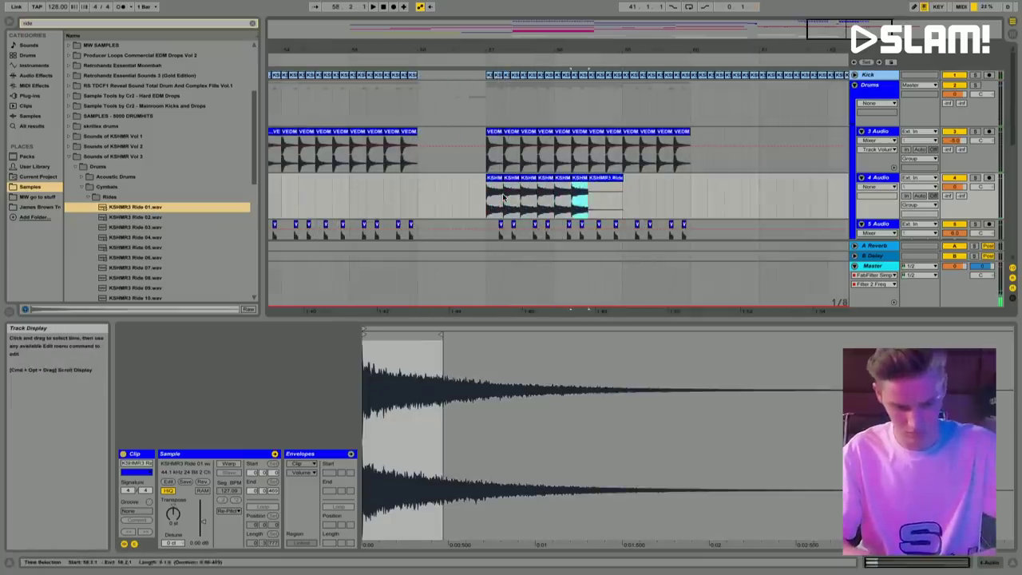
# Step: Duplicate the drop clap and ride clips on 3 Audio and 4 Audio from bar 57 up to bar 65
pyautogui.moveTo(487, 135); pyautogui.dragTo(619, 203)
pyautogui.moveTo(703, 56); pyautogui.dragTo(703, 40)
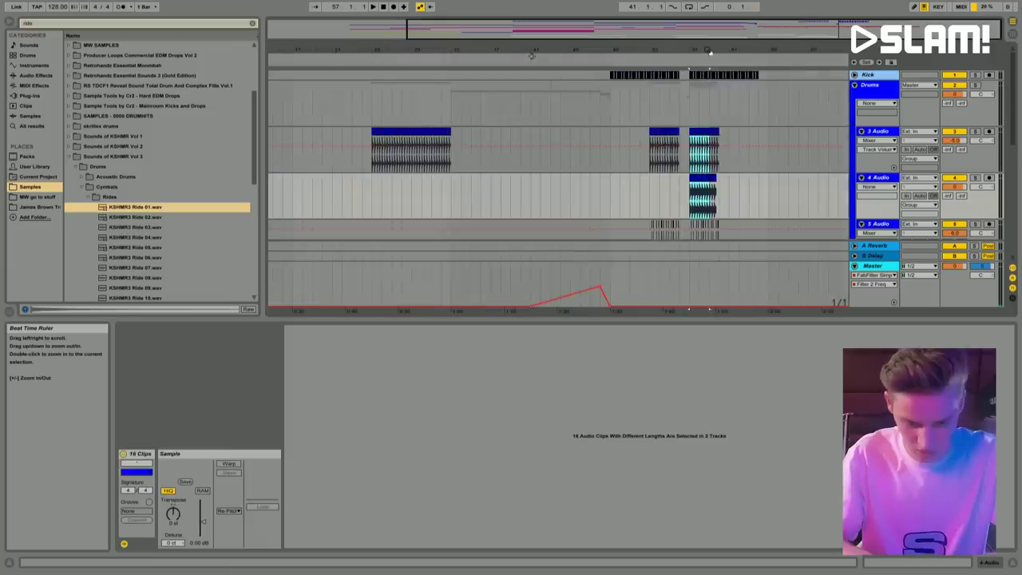
pyautogui.press('super+d')
pyautogui.press('super+d')
pyautogui.press('super+d')
pyautogui.press('super+d')
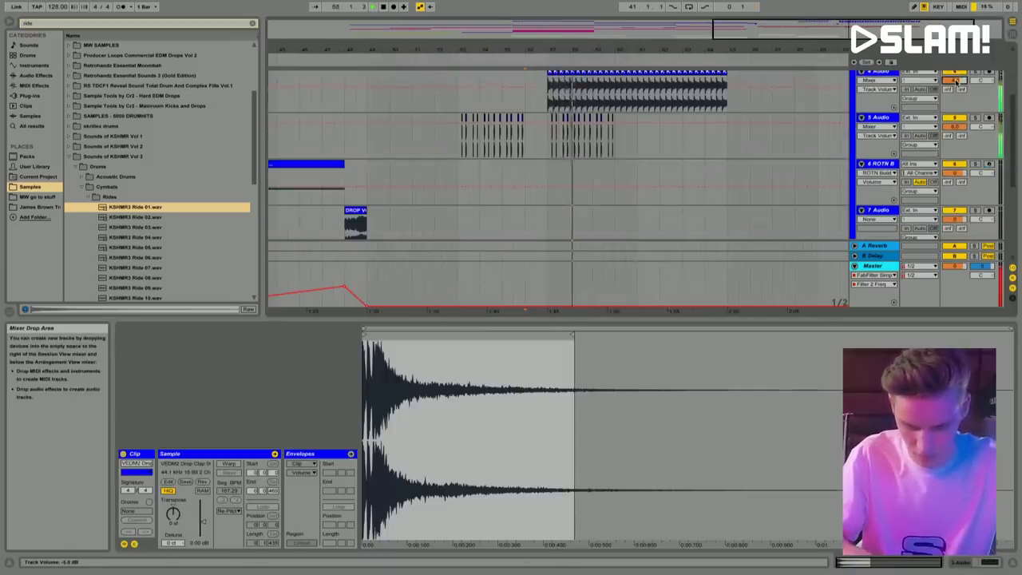
# Step: Extend the drum hits on 5 Audio to bar 65 and lower the ride track's volume to -10.0 dB
pyautogui.moveTo(550, 118); pyautogui.dragTo(609, 150)
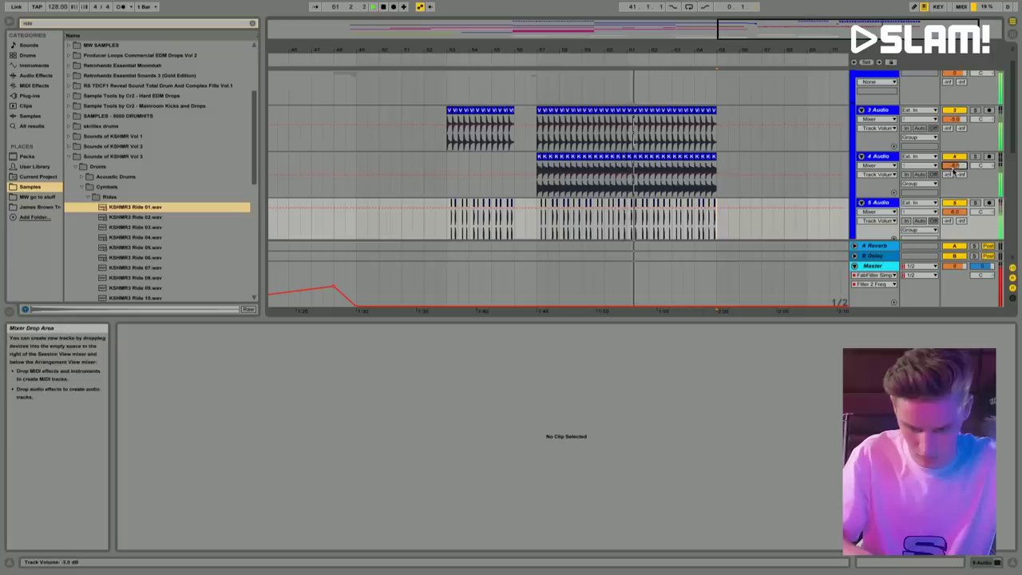
pyautogui.hotkey('ctrl', 'alt', 'l')
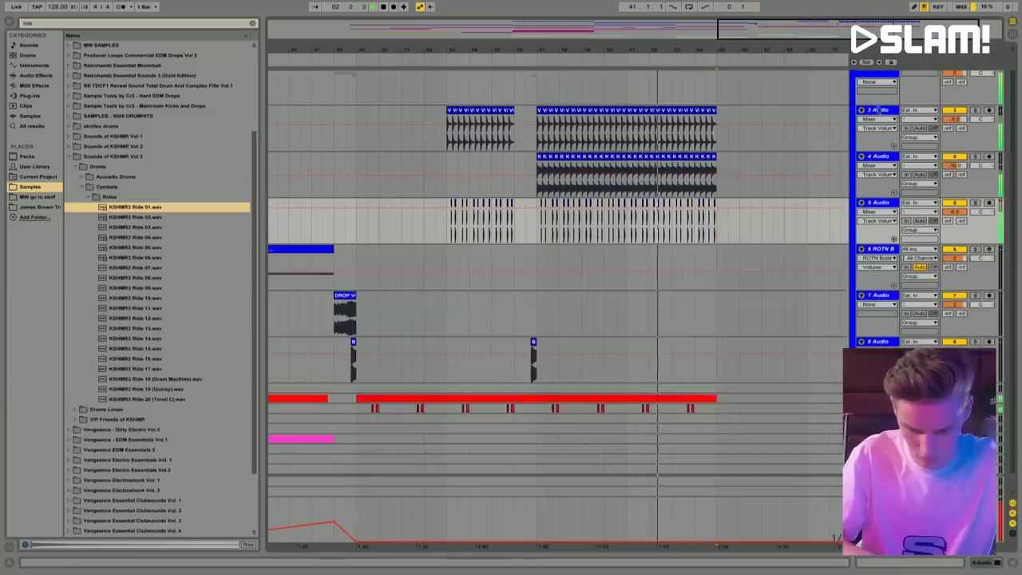
pyautogui.scroll(1, 876, 115)
pyautogui.click(854, 84)
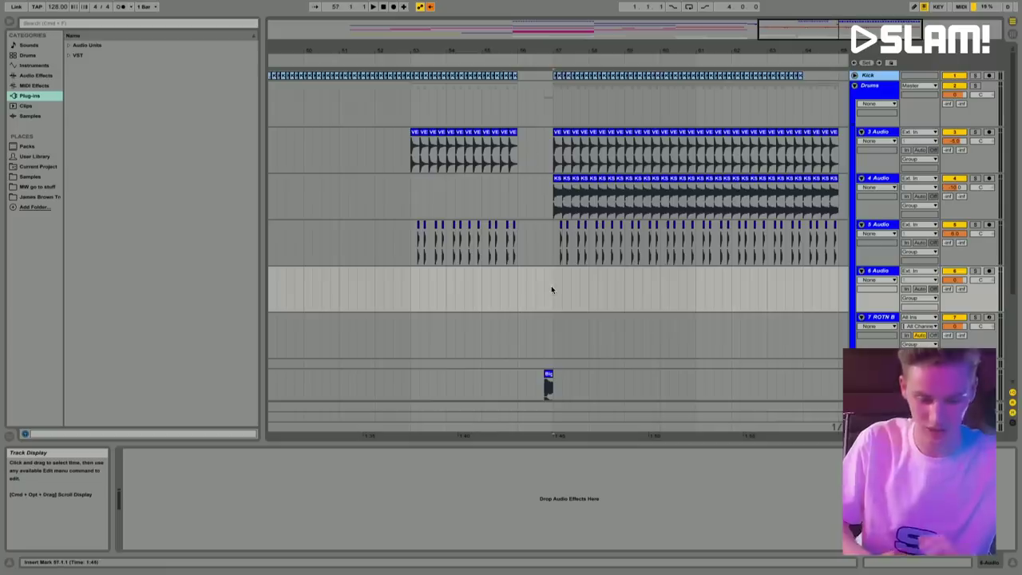
# Step: Paste the HTF_Vocal_Hey_01 sample on the empty 6 Audio track at 57.1.1 and solo that track
pyautogui.press('+')
pyautogui.press('+')
pyautogui.press('super+v')
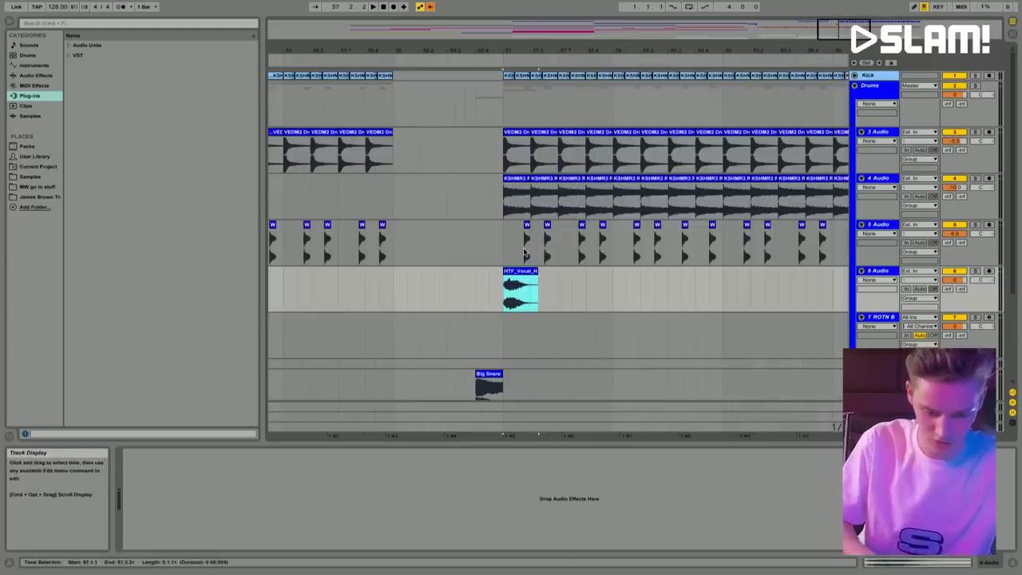
pyautogui.press('s')
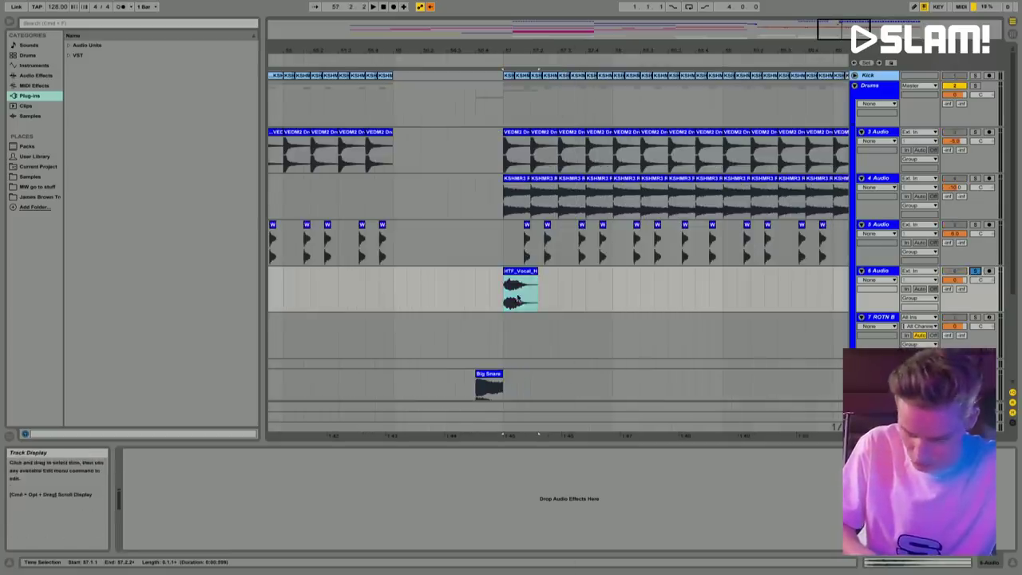
# Step: Enable warping on the vocal hey clip and set its warp mode to Complex Pro
pyautogui.click(517, 298)
pyautogui.click(922, 562)
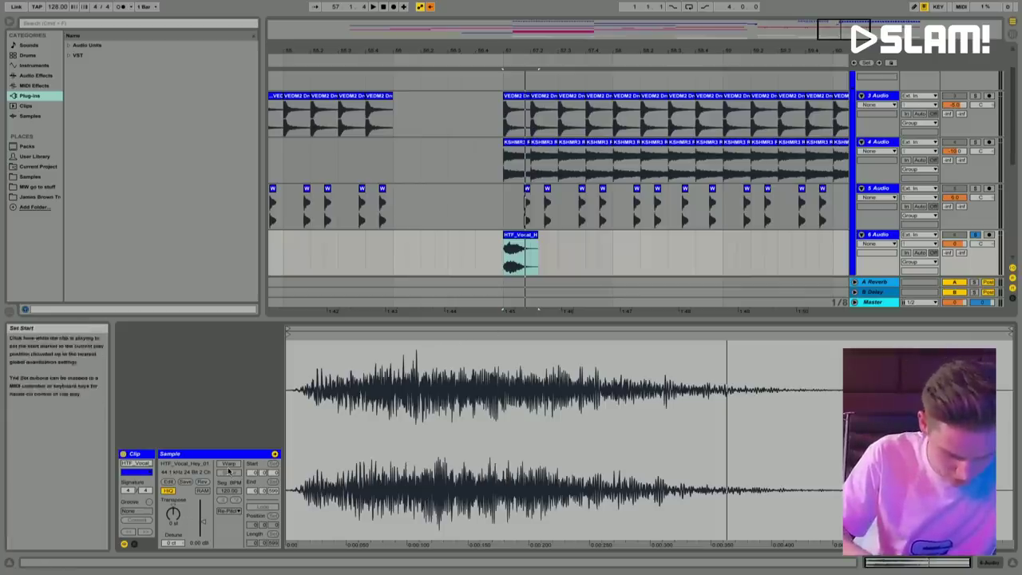
pyautogui.click(228, 464)
pyautogui.click(229, 511)
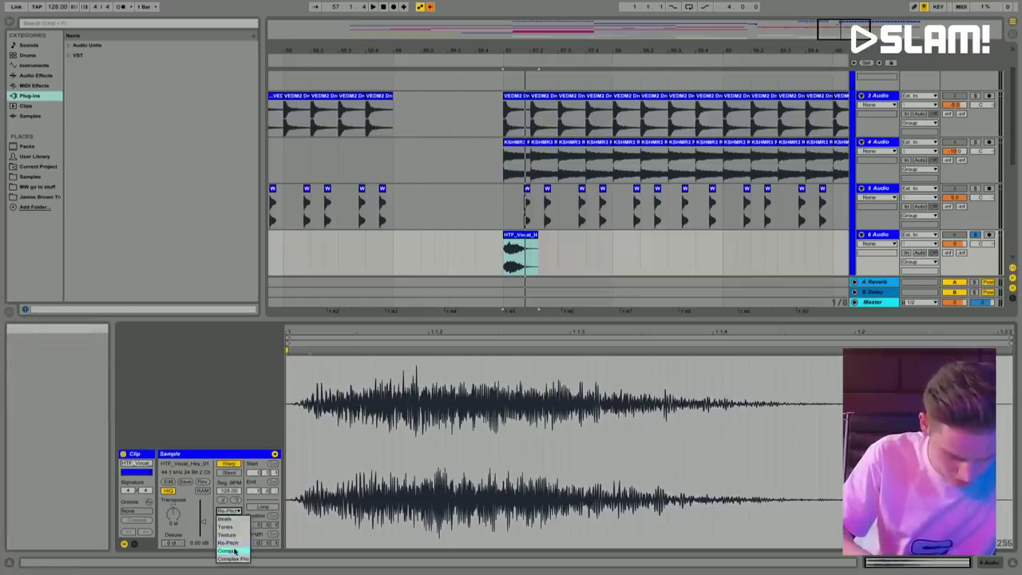
pyautogui.click(232, 558)
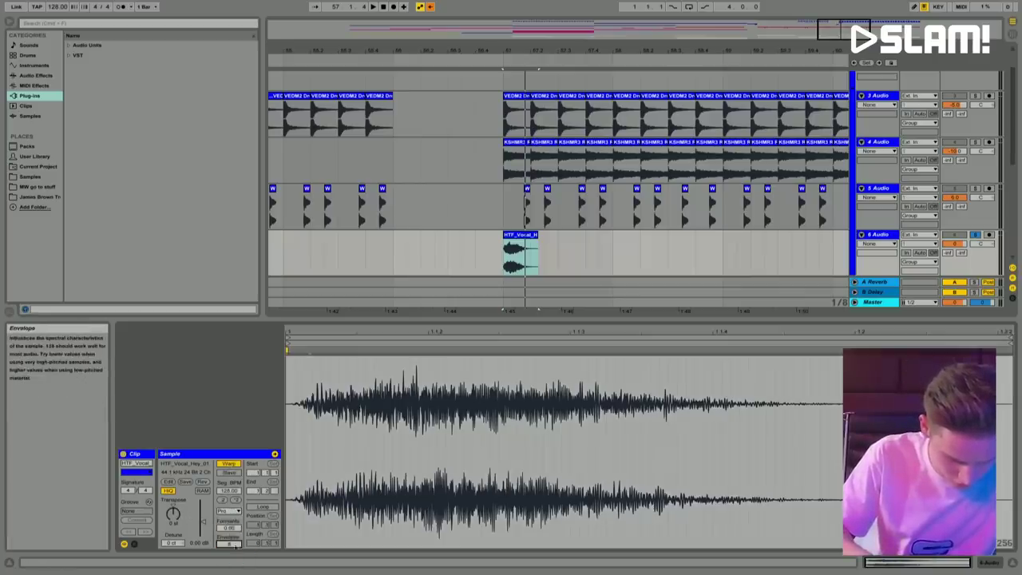
# Step: Set the vocal hey clip's Seg. BPM to 94 and trim the clip's tail on 6 Audio
pyautogui.moveTo(234, 494); pyautogui.dragTo(234, 494)
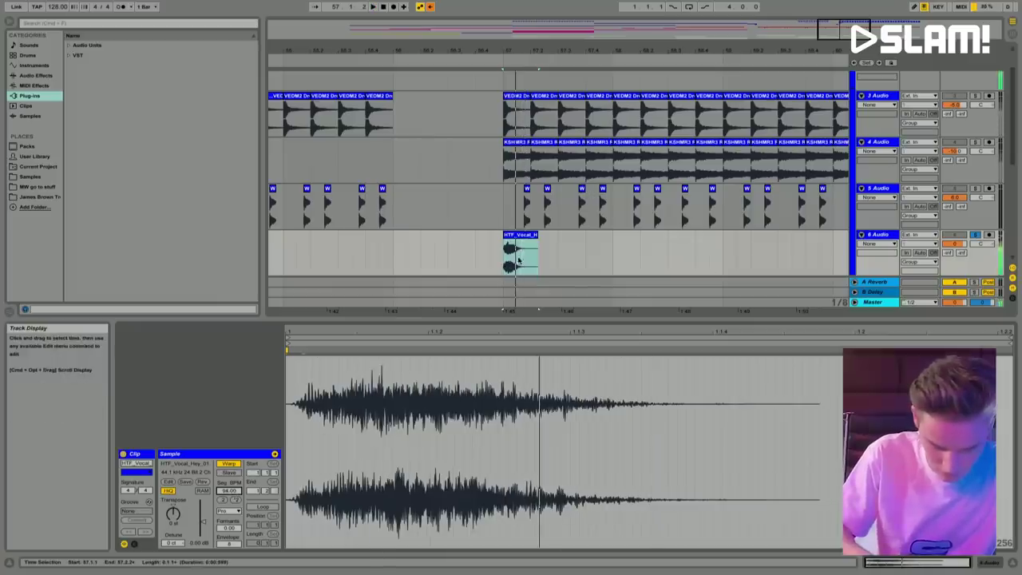
pyautogui.moveTo(517, 256); pyautogui.dragTo(549, 258)
pyautogui.press('Delete')
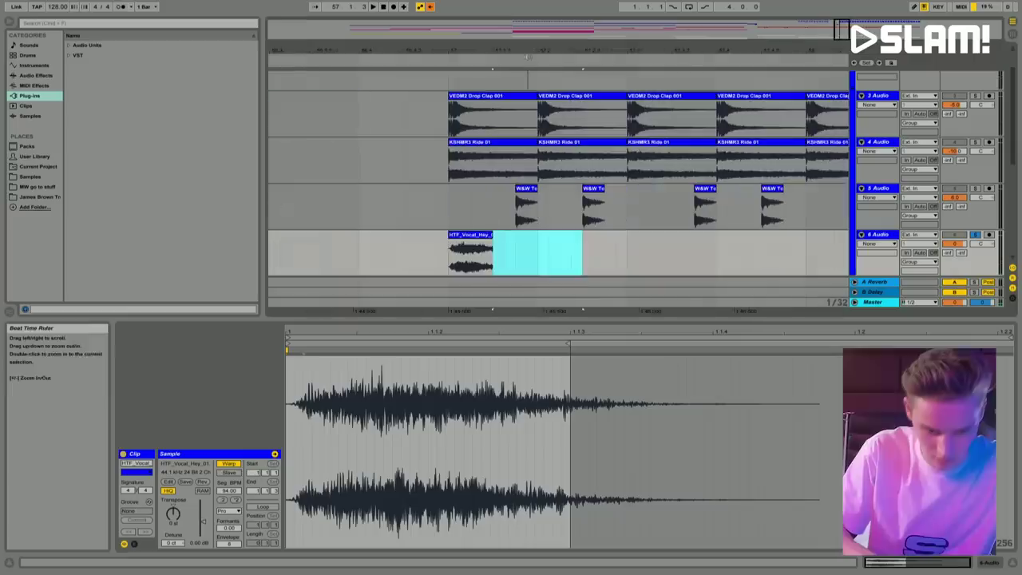
# Step: Trim the start of the vocal hey clip and move it to the offbeat at 57.1.3, ending at 57.2
pyautogui.press('+')
pyautogui.click(471, 238)
pyautogui.moveTo(471, 238); pyautogui.dragTo(491, 255)
pyautogui.press('+')
pyautogui.moveTo(594, 239); pyautogui.dragTo(585, 240)
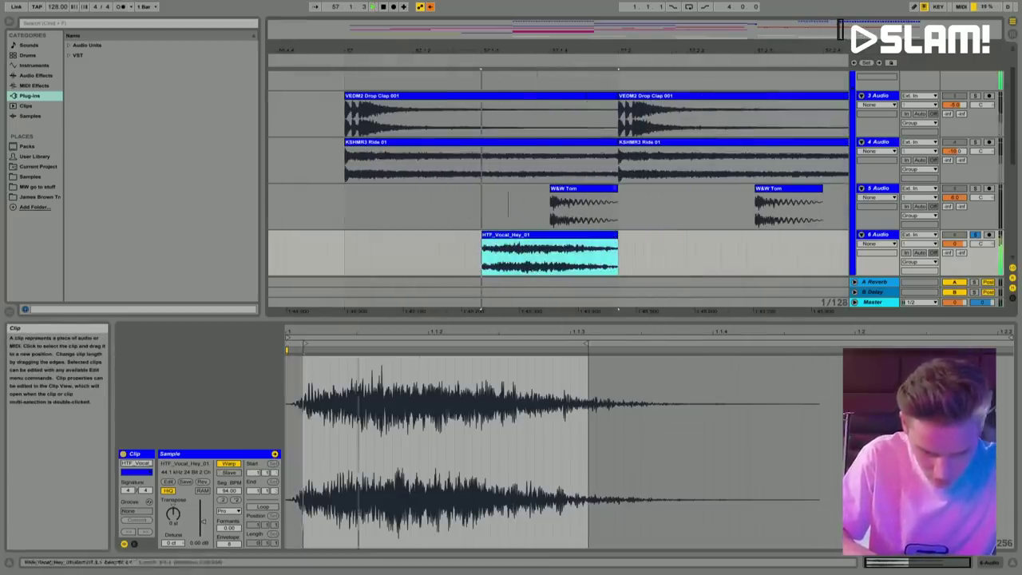
# Step: Duplicate the beat from 57.1.1 to 57.2.1 on 6 Audio to fill bar 57 with offbeat hey shots
pyautogui.press('-')
pyautogui.press('-')
pyautogui.press('-')
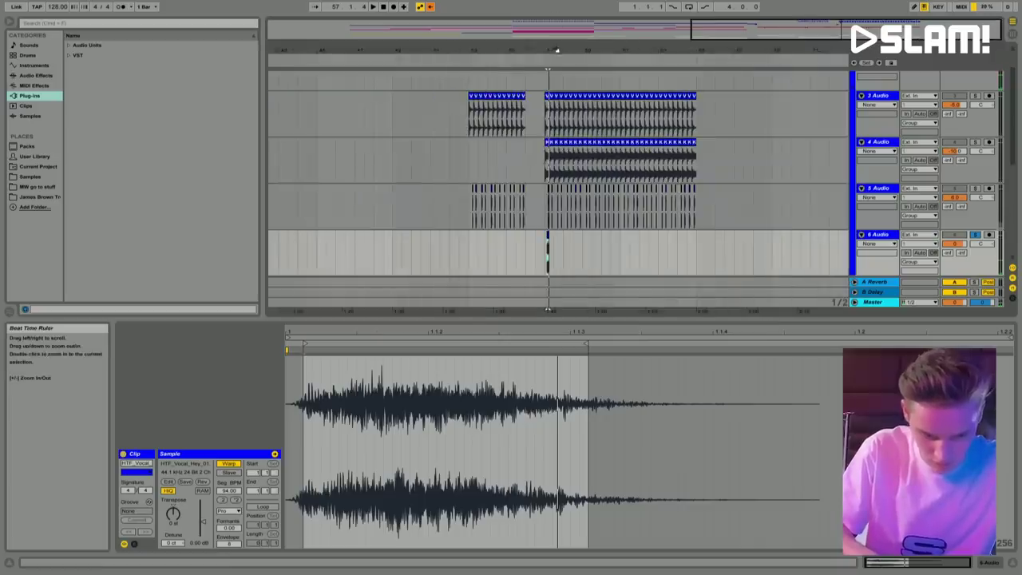
pyautogui.press('+')
pyautogui.click(551, 255)
pyautogui.click(535, 251)
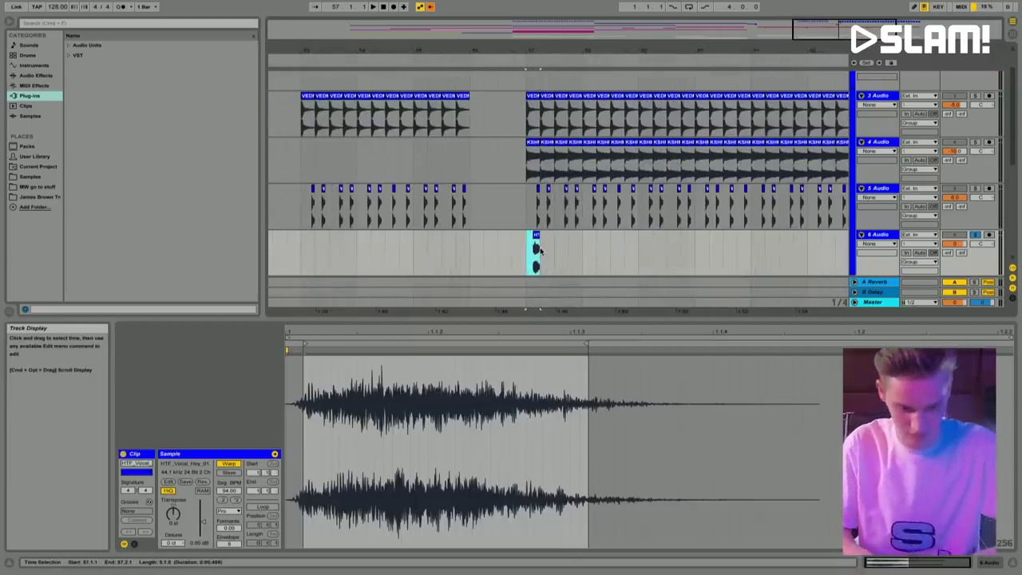
pyautogui.keyDown('shift'); pyautogui.click(524, 248); pyautogui.keyUp('shift')
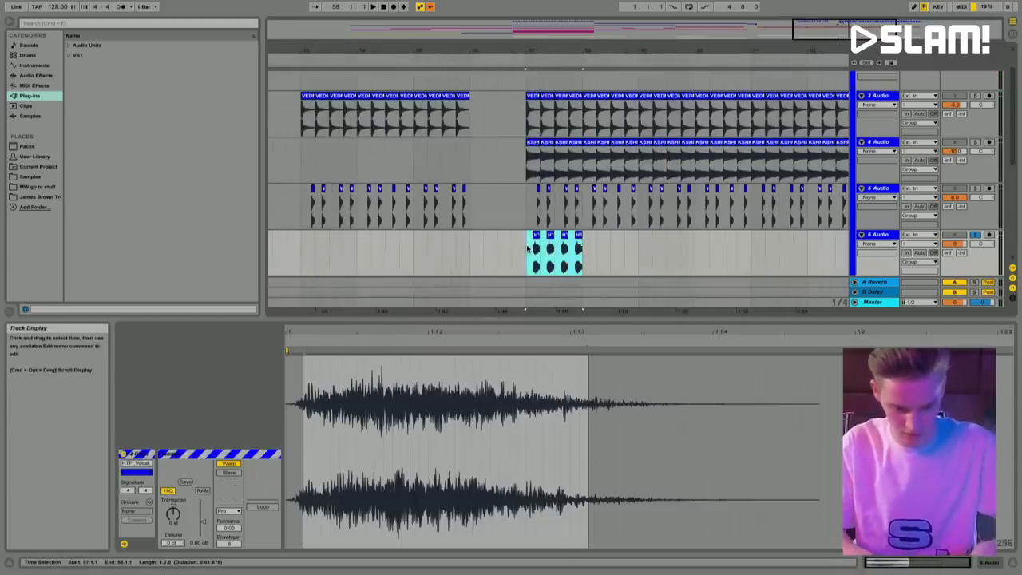
# Step: Duplicate the full bar of hey shots repeatedly on 6 Audio up to bar 65
pyautogui.press('super+d')
pyautogui.press('super+d')
pyautogui.press('super+d')
pyautogui.press('super+d')
pyautogui.press('super+d')
pyautogui.press('super+d')
pyautogui.press('super+d')
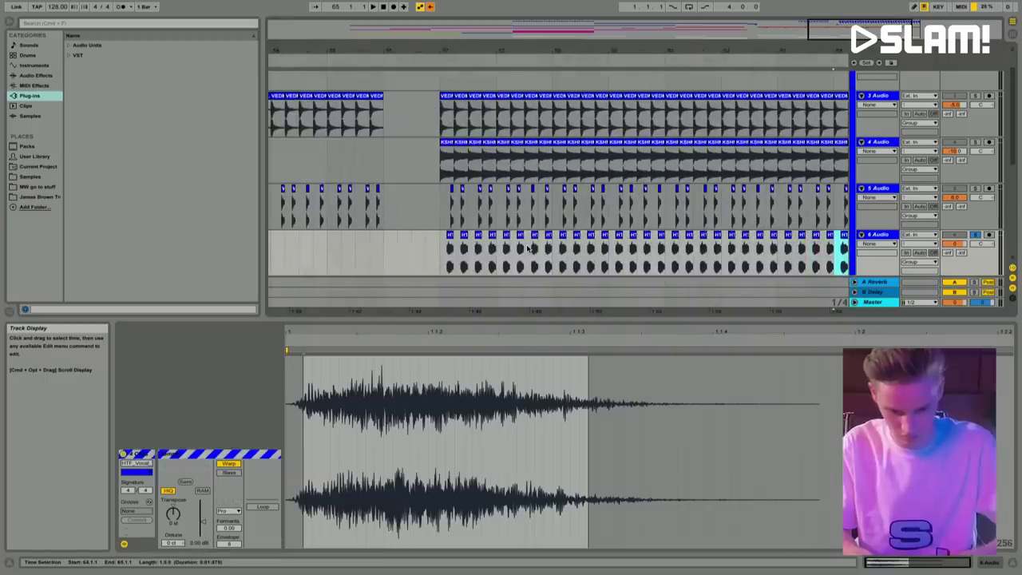
# Step: Unsolo the 6 Audio hey track and lower its volume while playing the drop from bar 57
pyautogui.click(439, 253)
pyautogui.press('space')
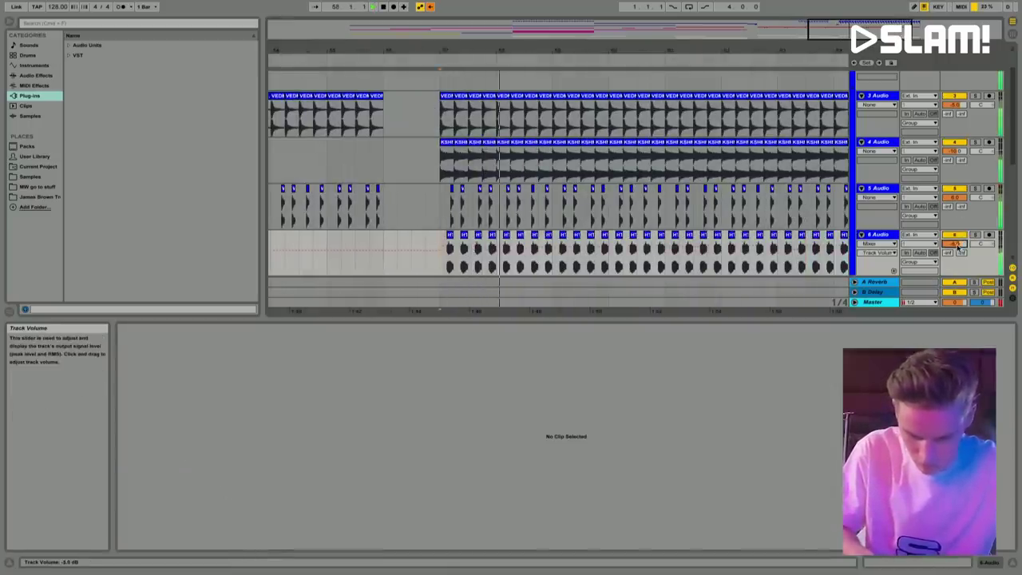
pyautogui.press('super+z')
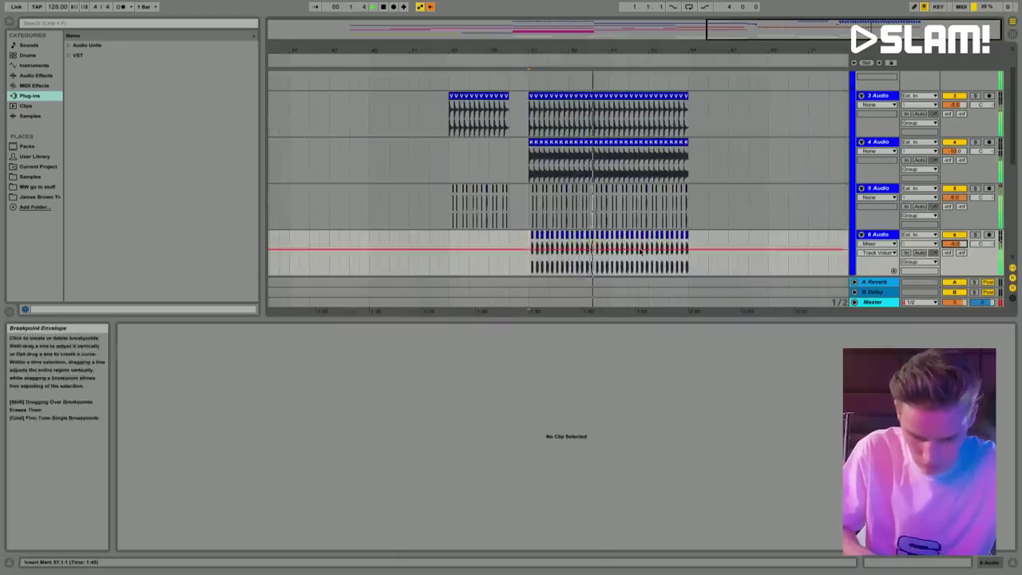
# Step: Collapse the Drums group, expand the lead group and transpose the lead clip at bars 61 to 65 up one octave
pyautogui.click(1016, 562)
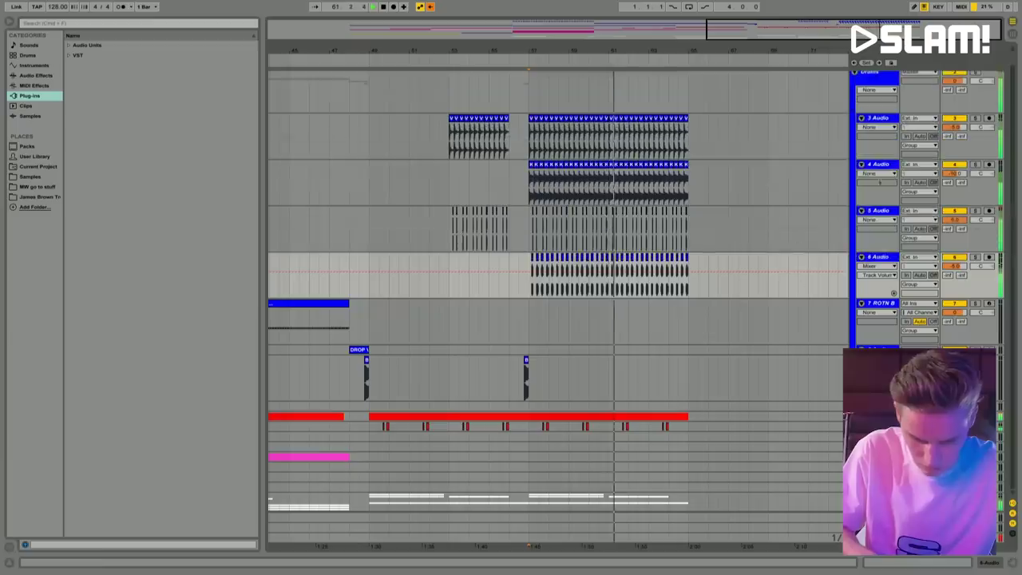
pyautogui.keyDown('alt'); pyautogui.click(856, 72); pyautogui.keyUp('alt')
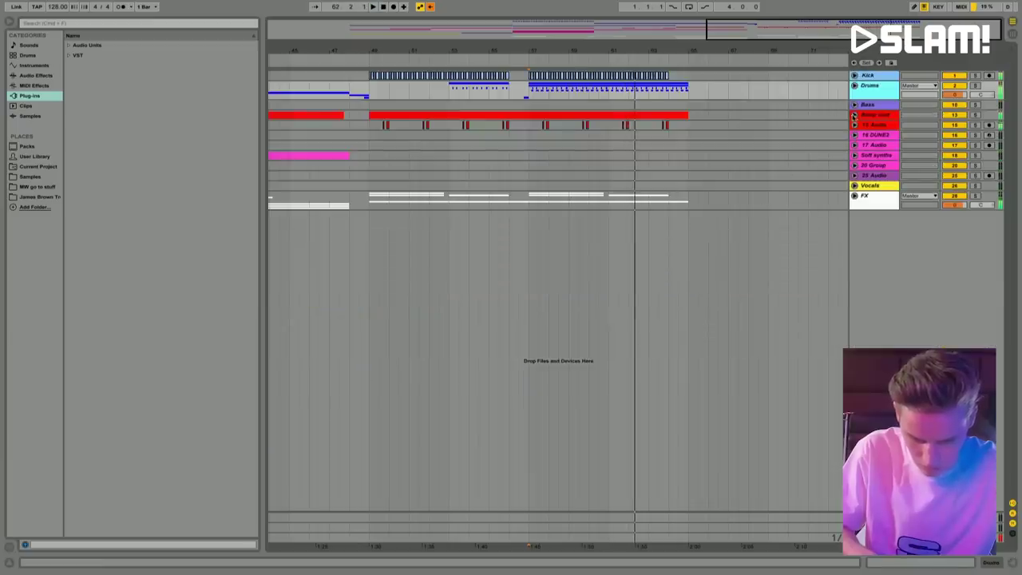
pyautogui.click(854, 116)
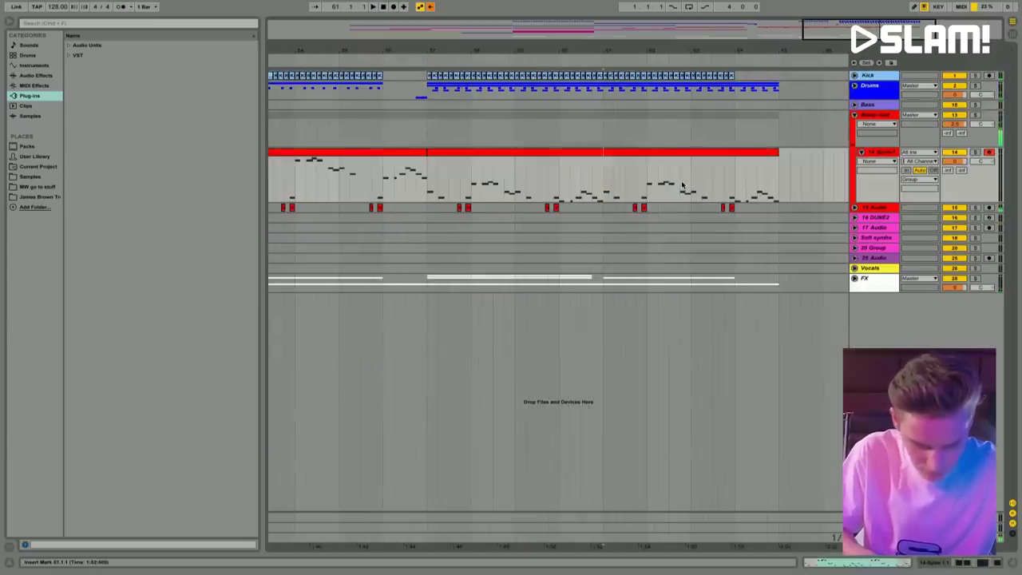
pyautogui.click(667, 154)
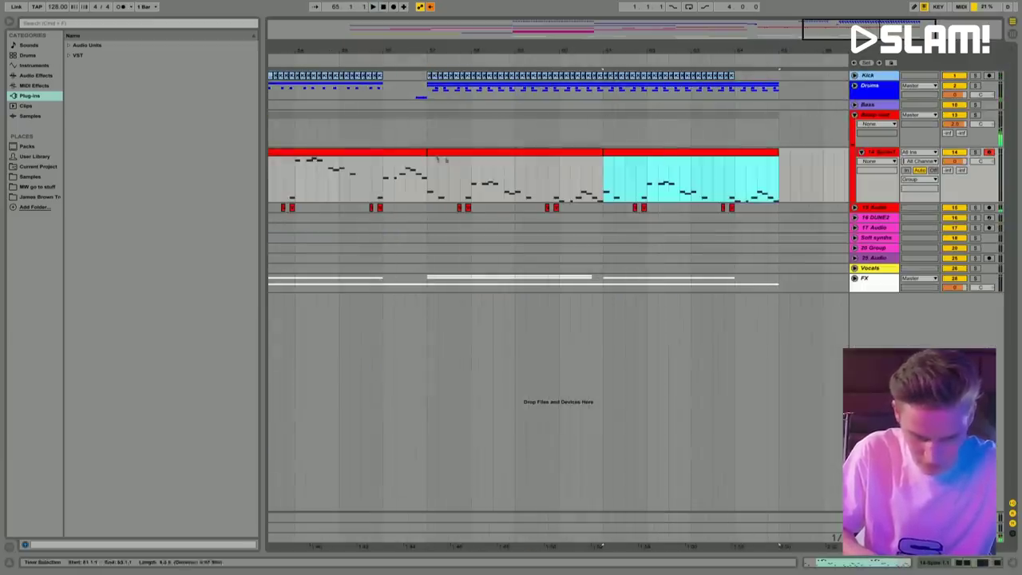
pyautogui.click(868, 569)
pyautogui.press('space')
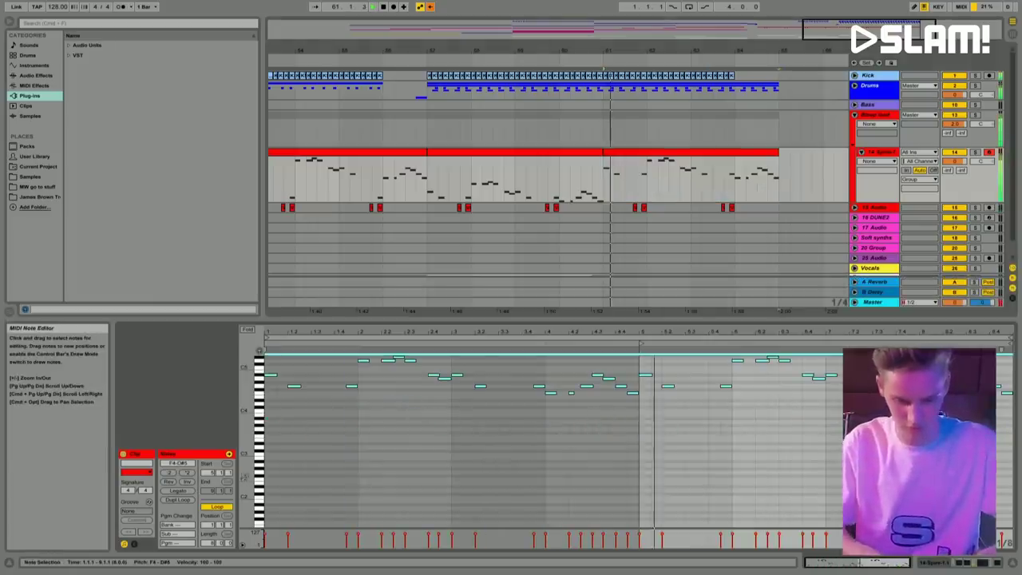
pyautogui.click(1012, 562)
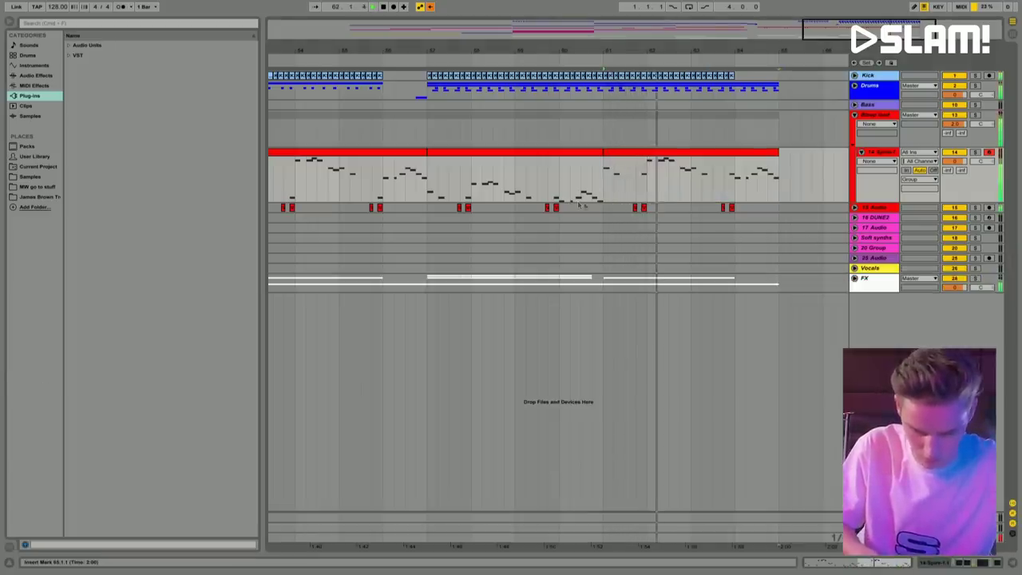
# Step: Solo and disarm lead synth track 14 and open its clip at bars 57 to 61 for note editing
pyautogui.hscroll(5, 454, 173)
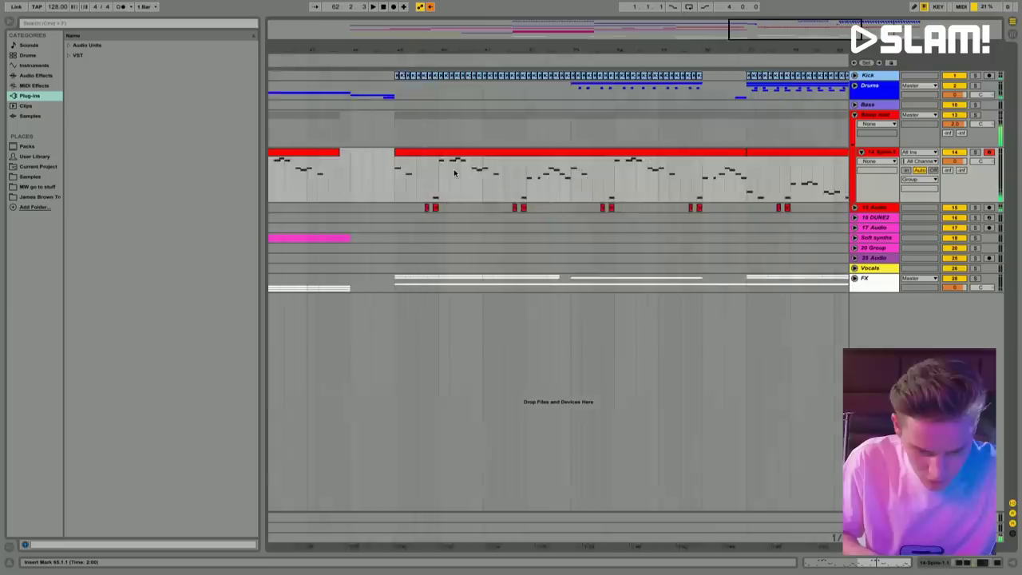
pyautogui.hscroll(5, 594, 166)
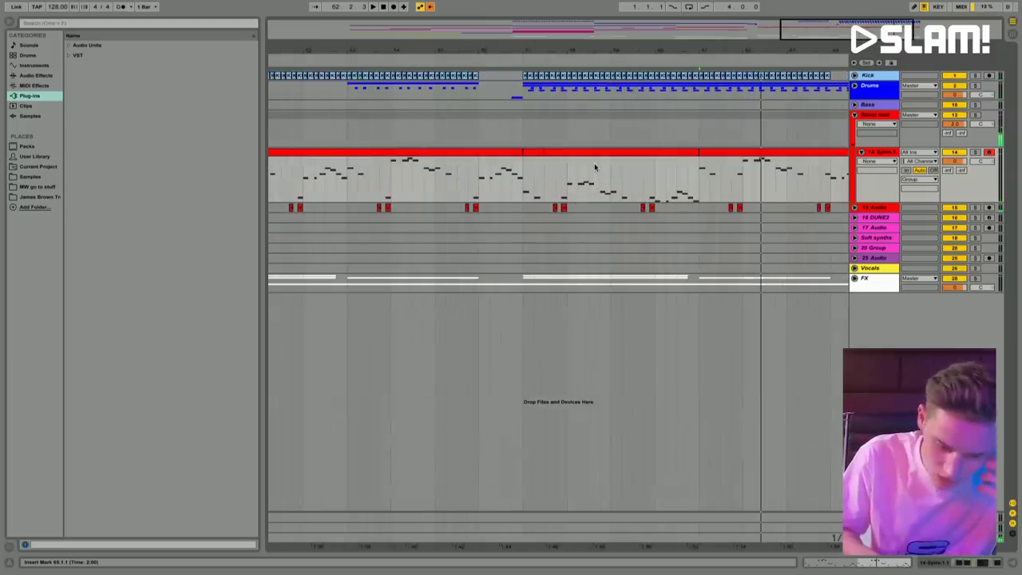
pyautogui.click(564, 164)
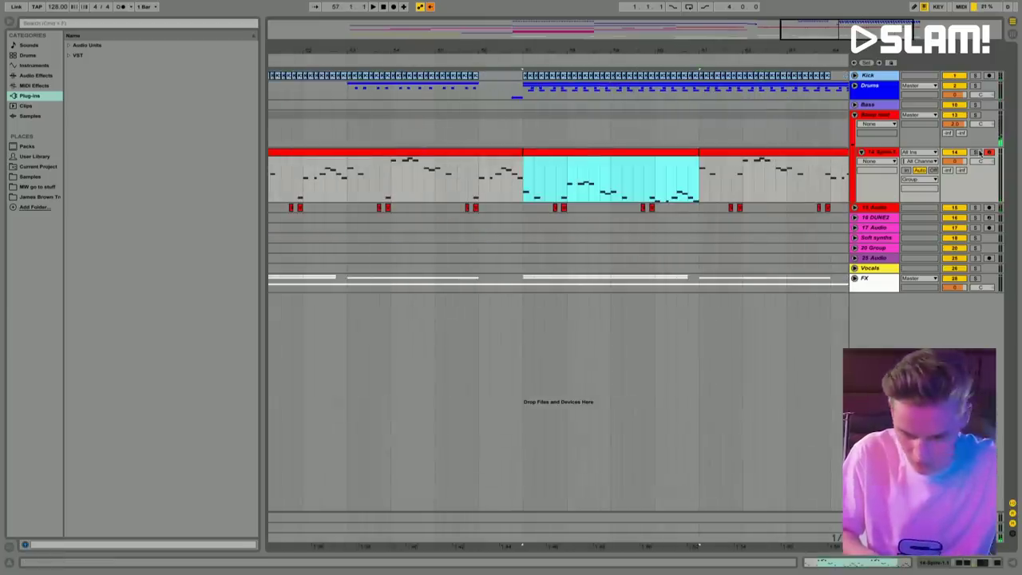
pyautogui.click(993, 152)
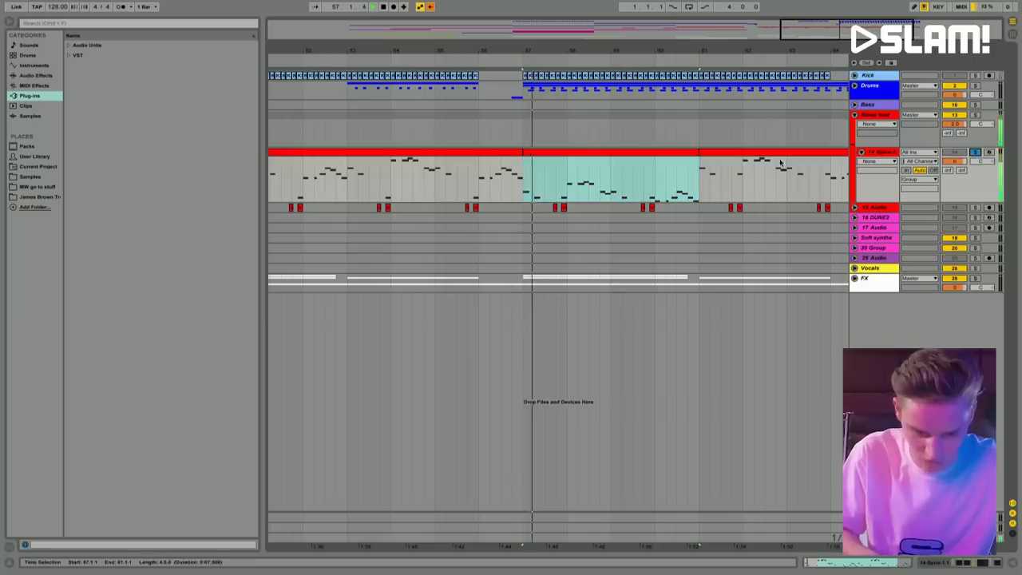
pyautogui.press('super+alt+l')
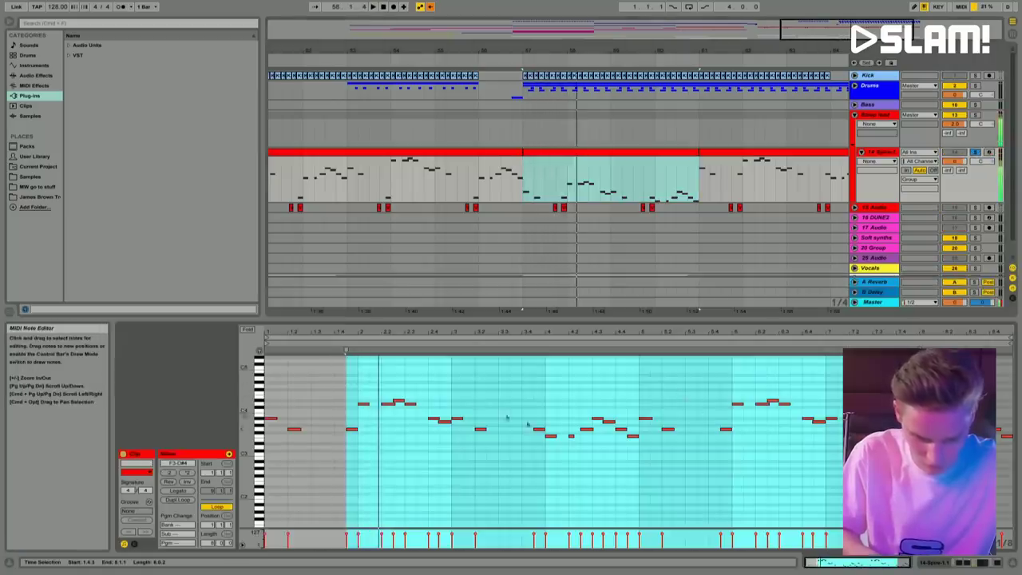
# Step: Shorten the D4 note at beat 2.1 of the lead clip and add two short D4 repeats before 2.2
pyautogui.press('+')
pyautogui.press('+')
pyautogui.press('+')
pyautogui.click(430, 403)
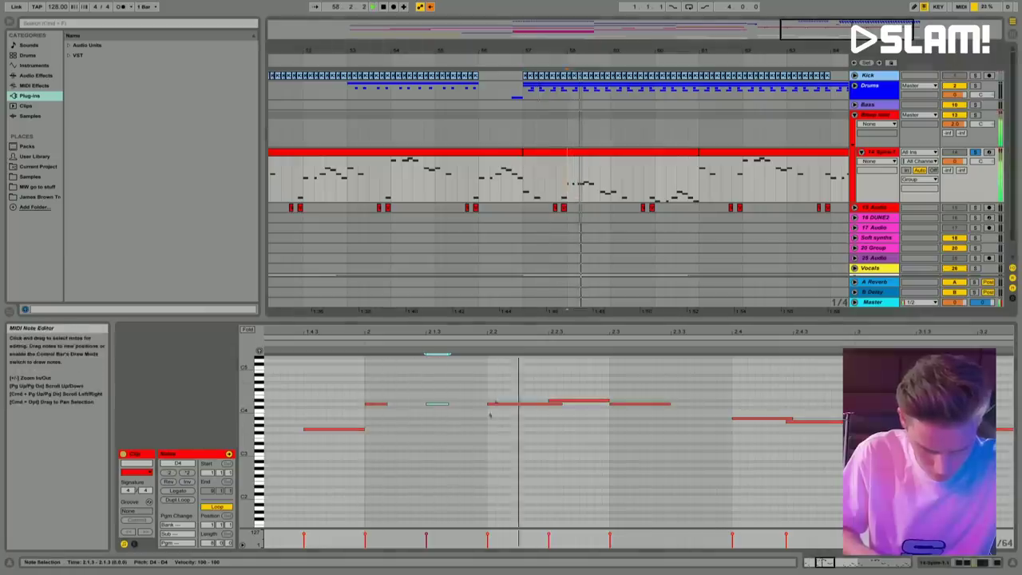
pyautogui.press('space')
pyautogui.doubleClick(440, 404)
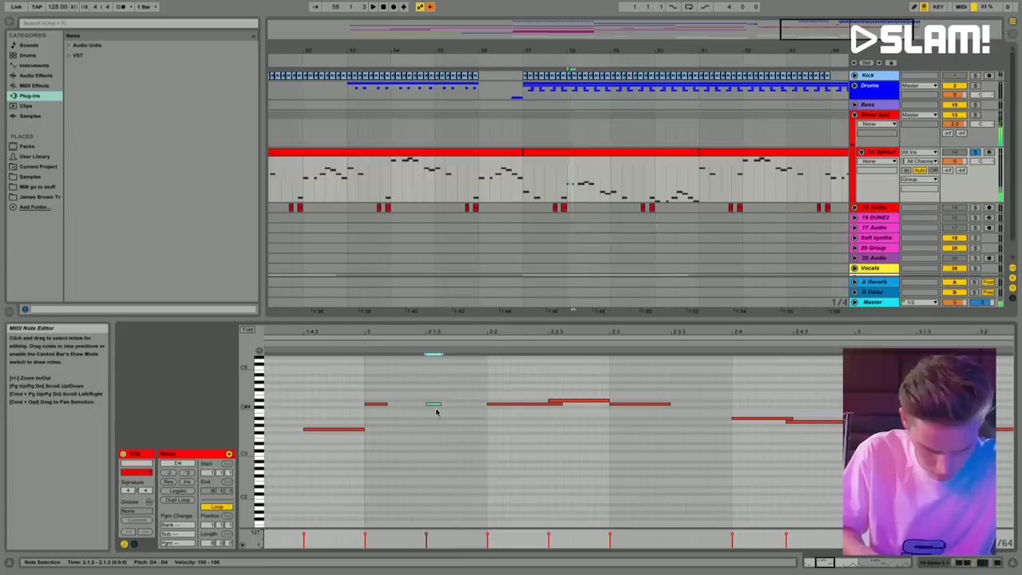
pyautogui.doubleClick(461, 404)
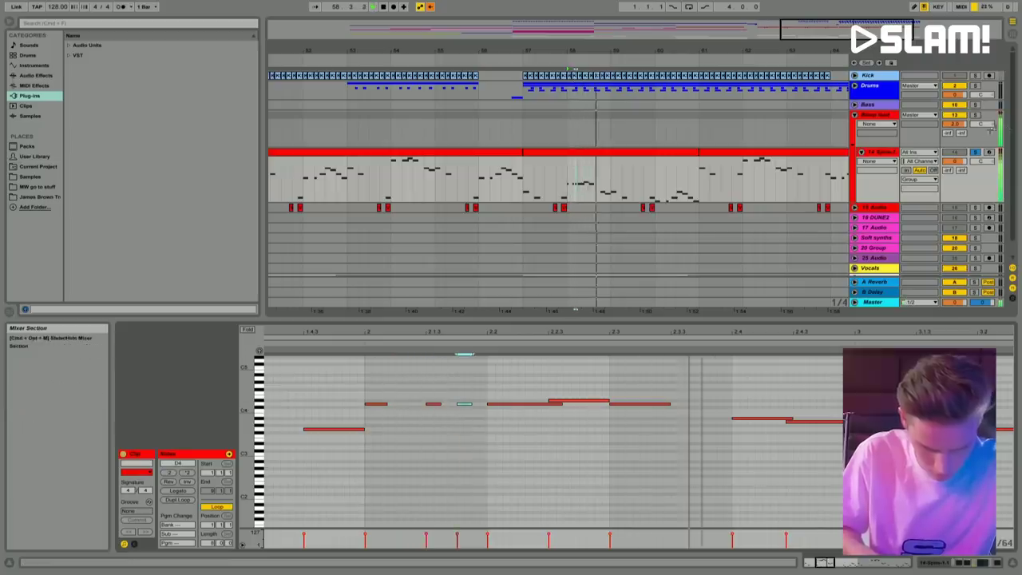
# Step: Unsolo the lead track and play the drop from just before bar 57 to check the repeated notes in context
pyautogui.click(523, 184)
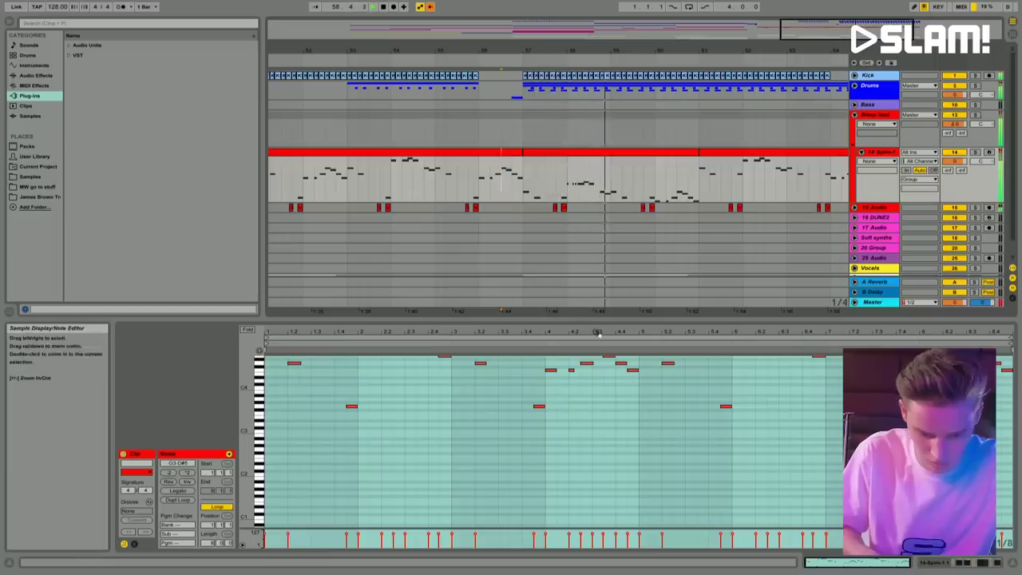
pyautogui.click(258, 439)
pyautogui.moveTo(259, 439); pyautogui.dragTo(252, 463)
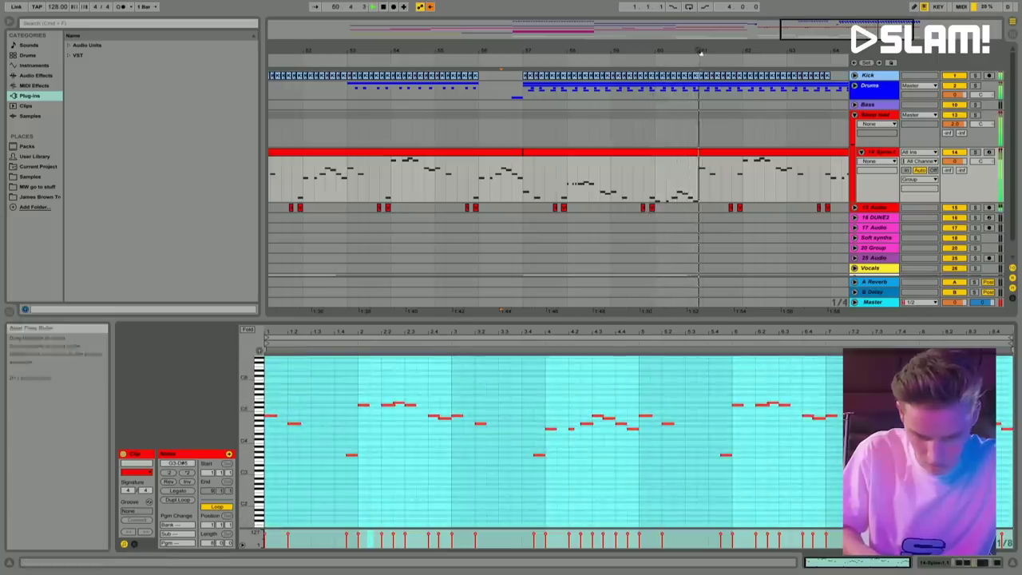
pyautogui.scroll(-5, 609, 149)
pyautogui.click(609, 150)
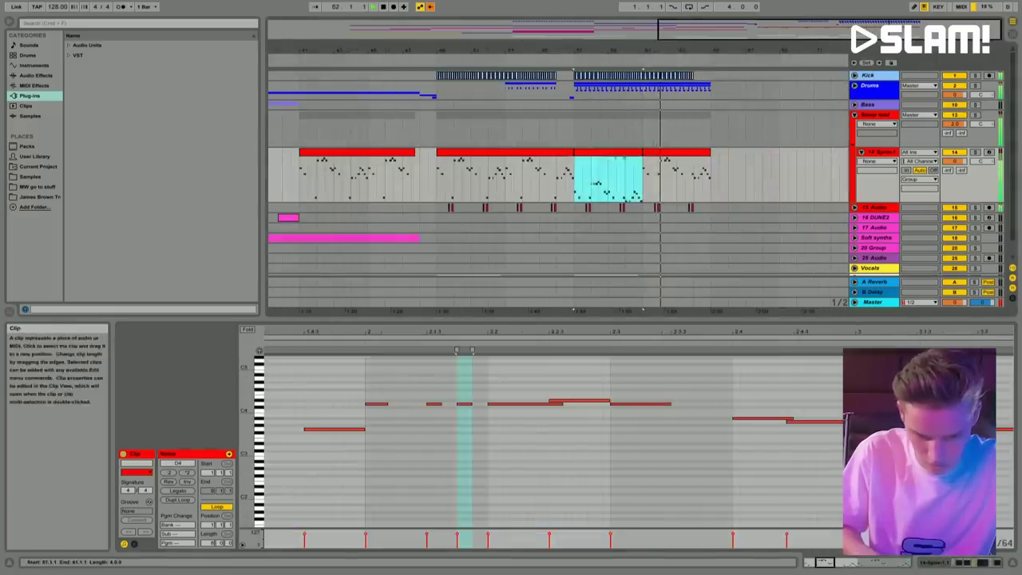
# Step: Add a G4 note shortly after 6.1 in the lead clip at bars 61 to 65 and play the passage
pyautogui.moveTo(643, 176); pyautogui.dragTo(709, 184)
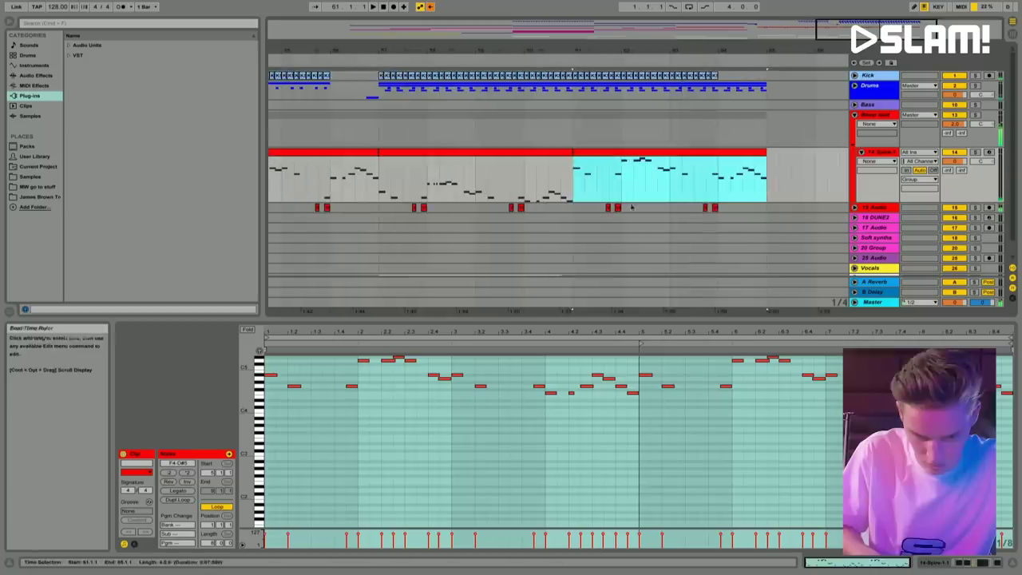
pyautogui.click(693, 427)
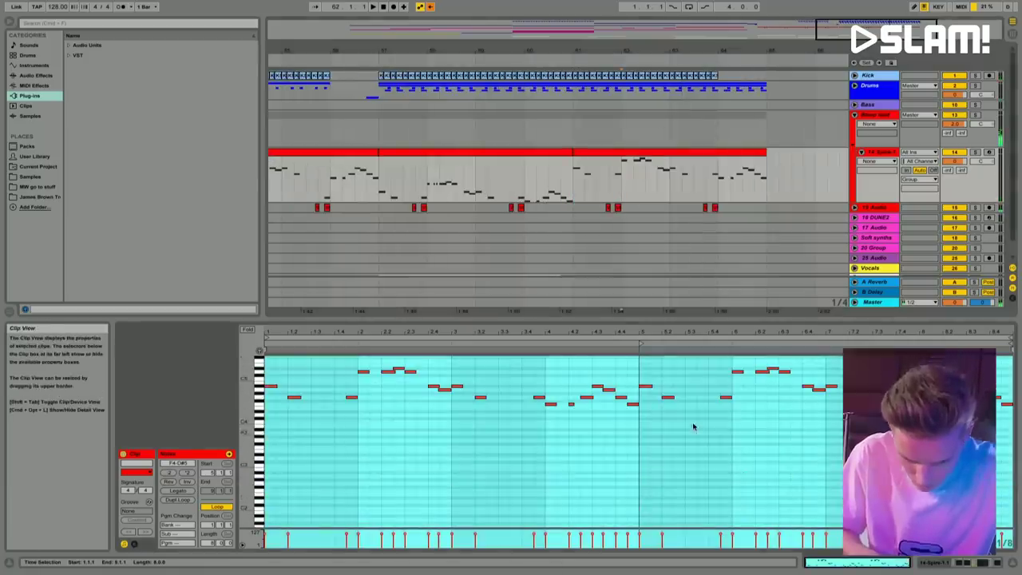
pyautogui.click(622, 176)
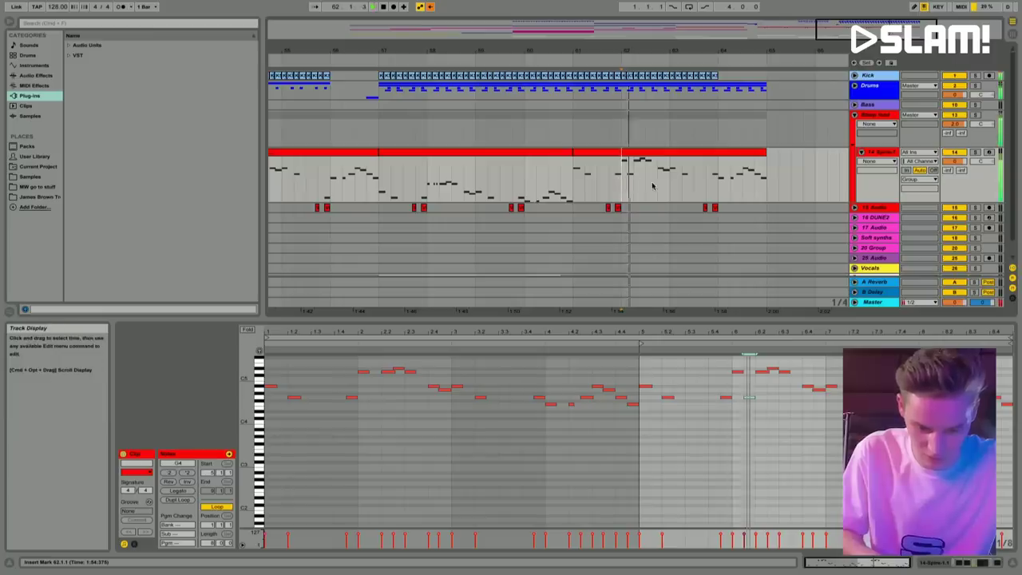
pyautogui.click(612, 180)
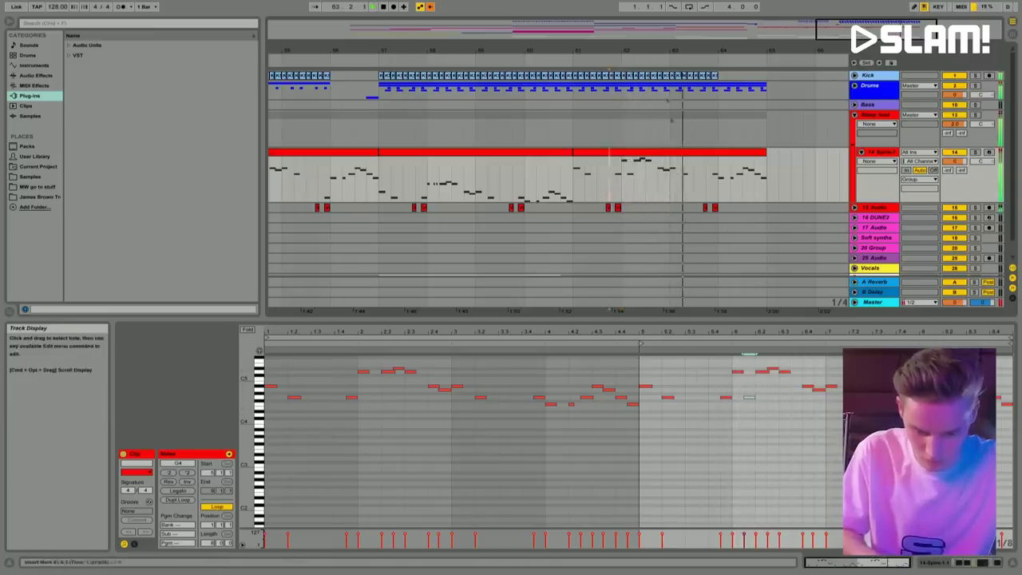
pyautogui.press('-')
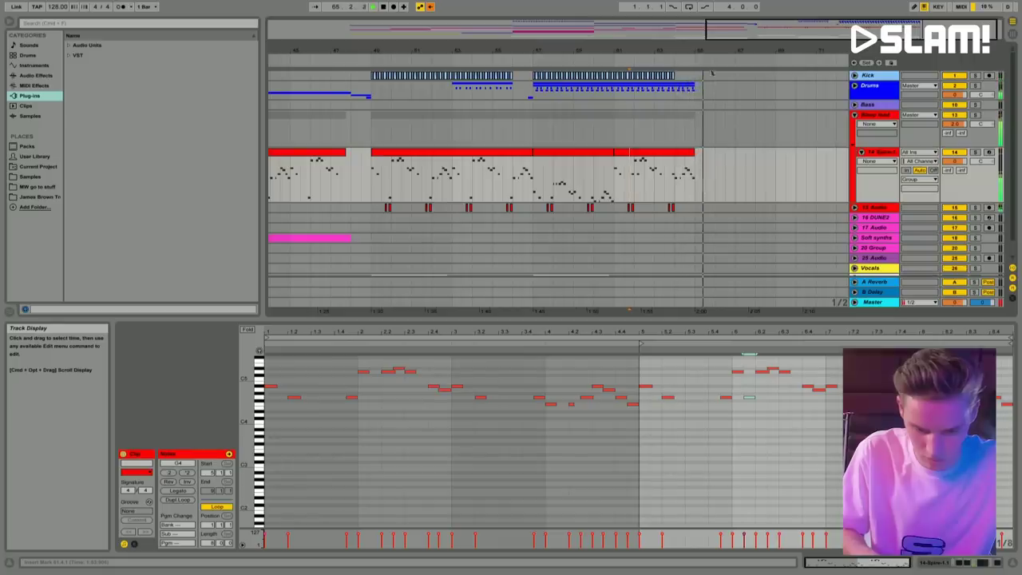
# Step: Collapse the lead group, expand FX, and copy the KSHMR3 Impact w Sweep clip near bar 41 on 31 Audio to 64.3.1
pyautogui.click(855, 114)
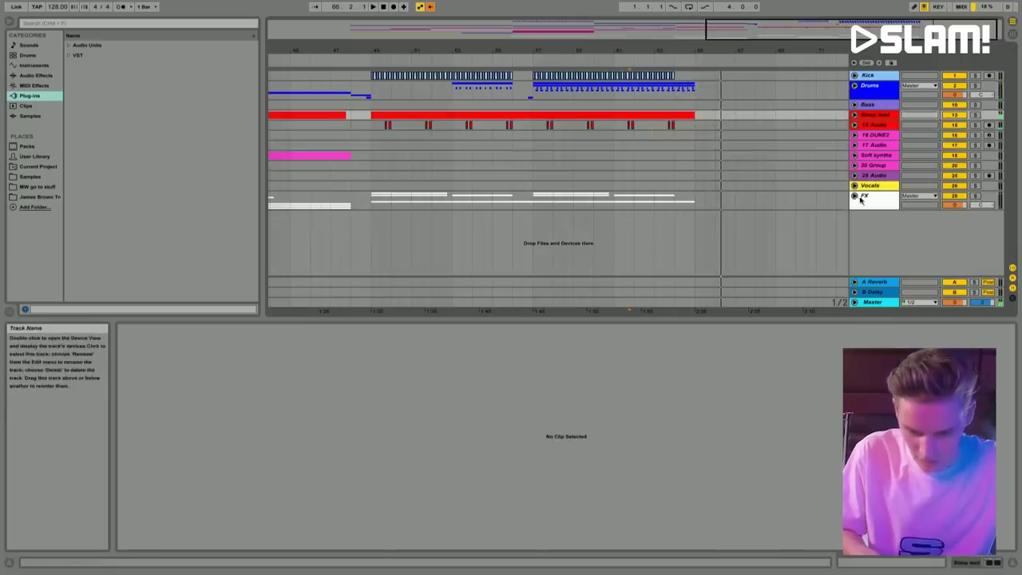
pyautogui.click(854, 195)
pyautogui.scroll(-3, 406, 237)
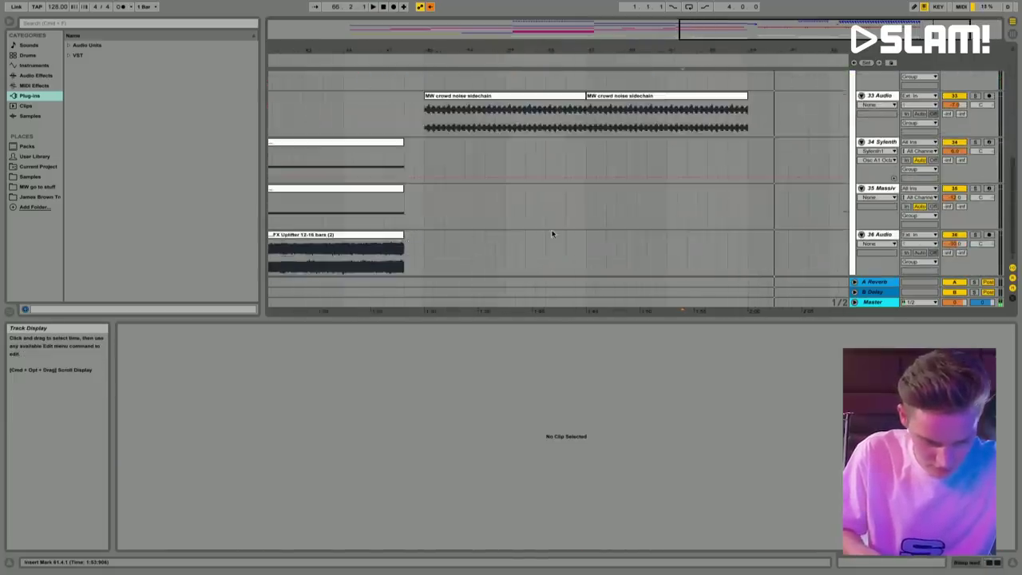
pyautogui.scroll(5, 551, 233)
pyautogui.hscroll(-3, 551, 233)
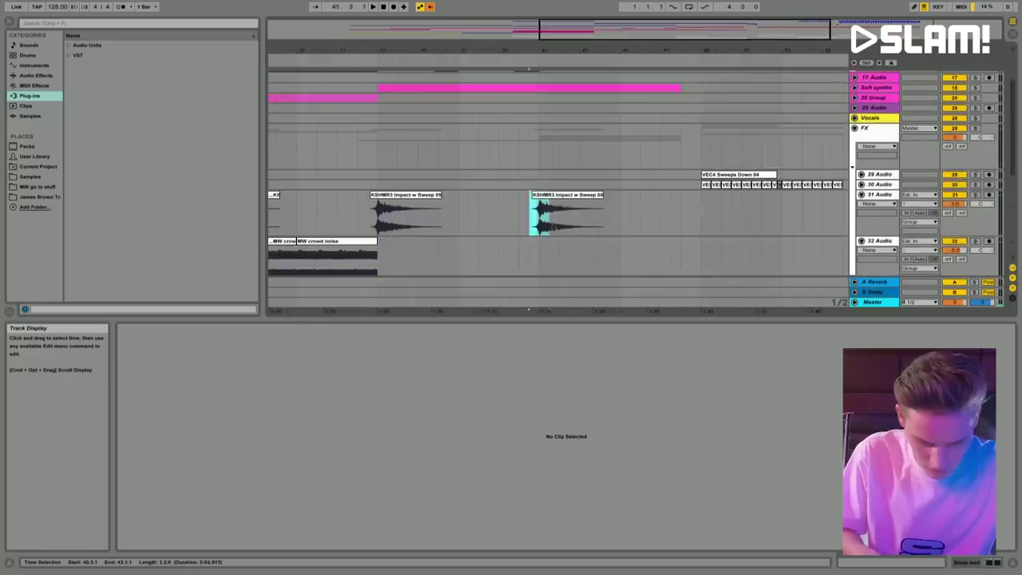
pyautogui.moveTo(551, 222); pyautogui.dragTo(626, 222)
pyautogui.hscroll(5, 626, 222)
pyautogui.click(671, 214)
pyautogui.hotkey('ctrl', 'v')
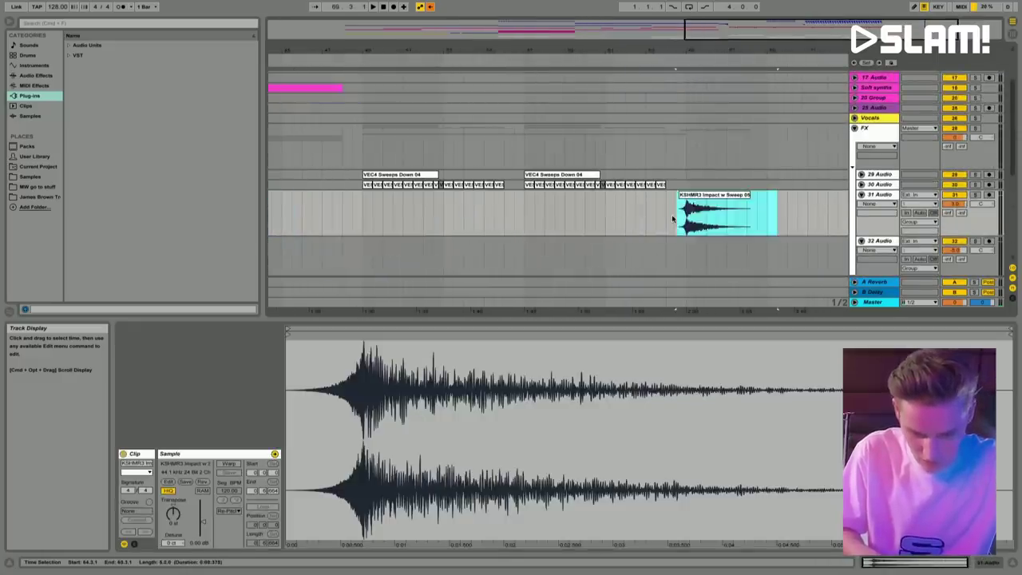
# Step: Copy the Big Snare fill in bar 56 on 9 Audio to bar 64 and play the ending
pyautogui.press('h')
pyautogui.press('h')
pyautogui.press('h')
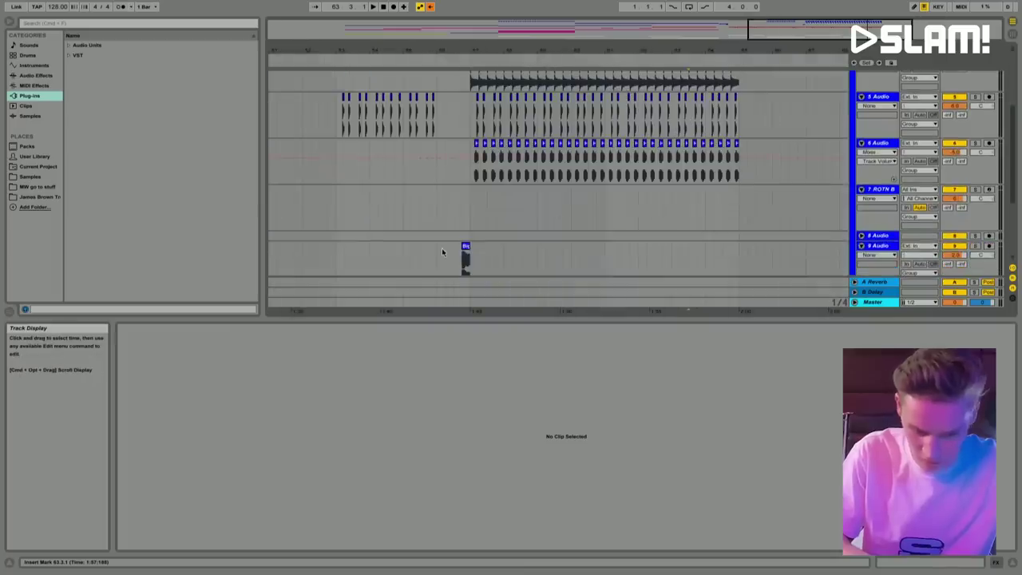
pyautogui.moveTo(442, 252); pyautogui.dragTo(468, 254)
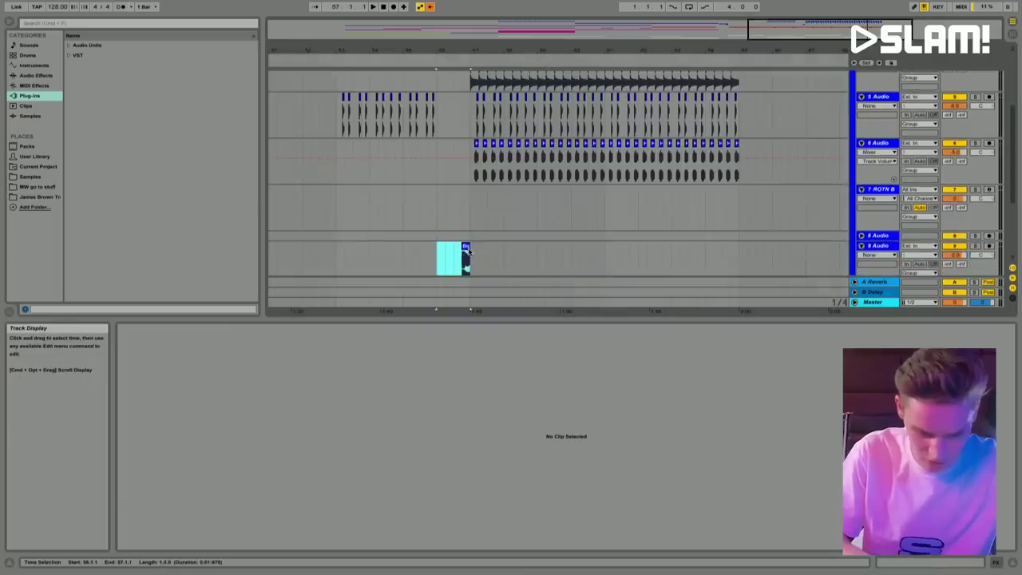
pyautogui.press('super+c')
pyautogui.click(706, 255)
pyautogui.press('super+v')
pyautogui.scroll(3, 737, 230)
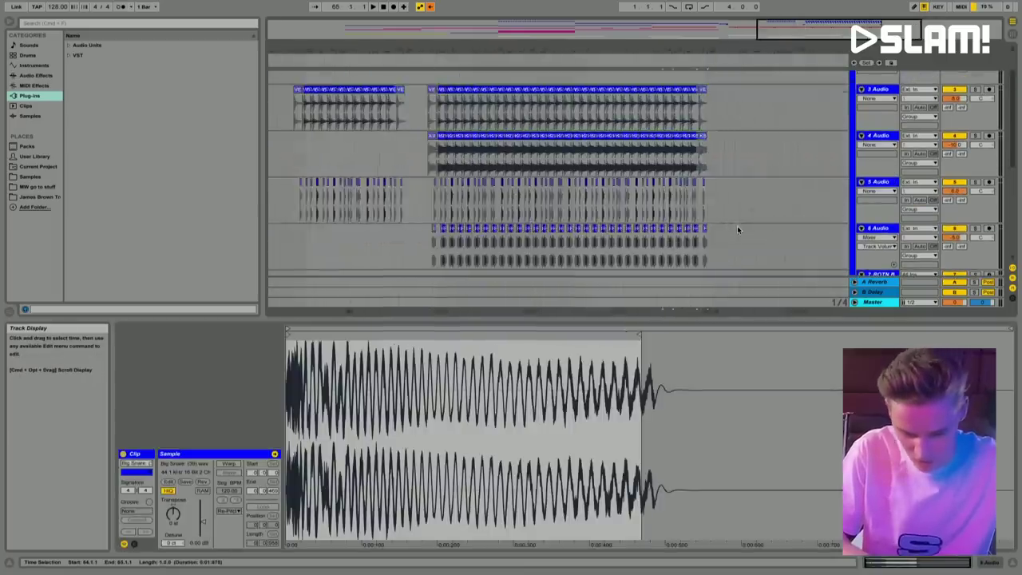
pyautogui.press('space')
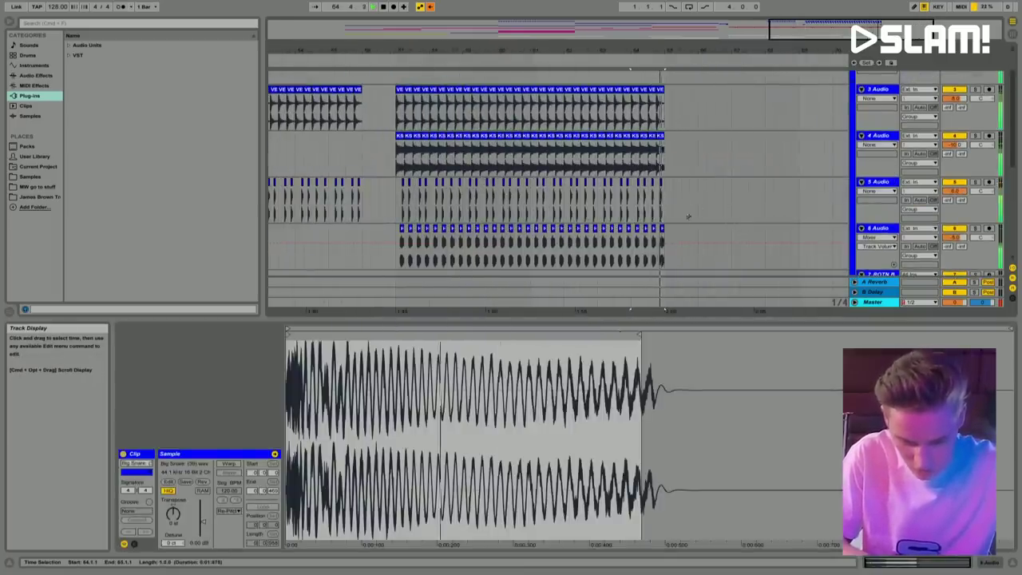
# Step: Delete the drum clips from 64.4.1 to 65.1.1 on 3 Audio through 6 Audio and collapse the Drums group
pyautogui.moveTo(664, 259); pyautogui.dragTo(659, 98)
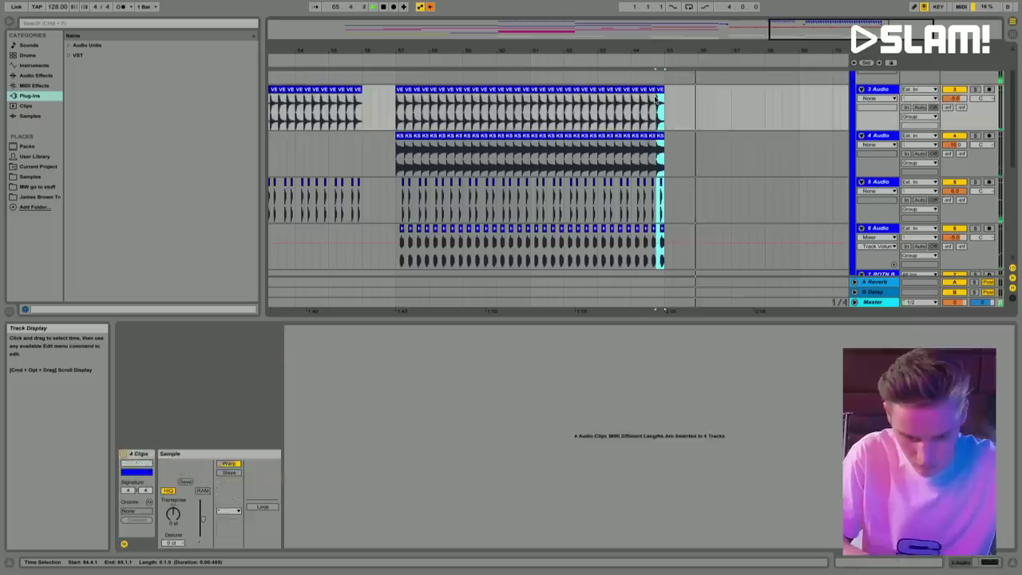
pyautogui.press('Delete')
pyautogui.scroll(2, 804, 158)
pyautogui.click(855, 85)
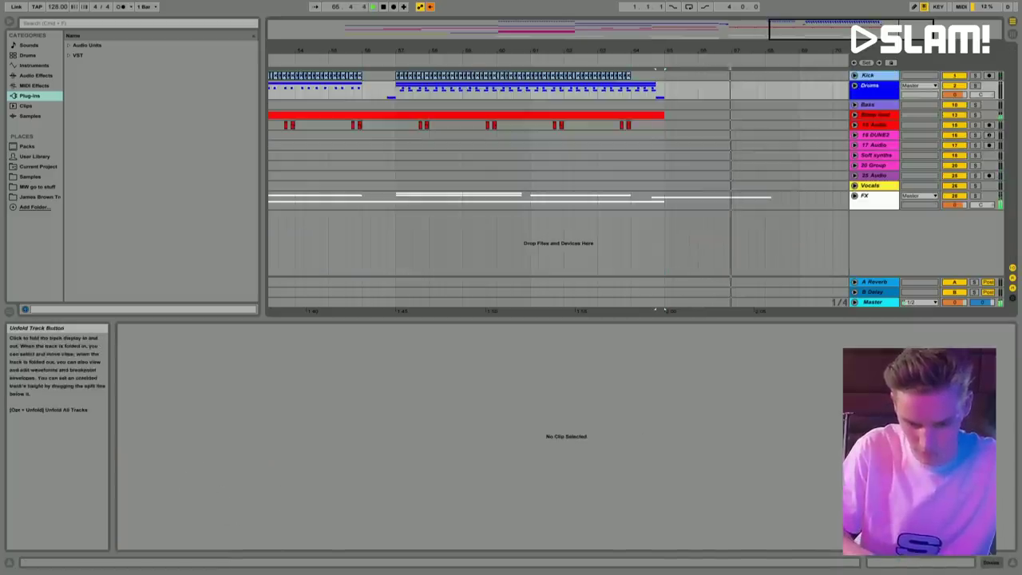
# Step: Review the whole arrangement and play the passage leading into bar 41
pyautogui.press('-')
pyautogui.press('-')
pyautogui.hscroll(-3, 535, 179)
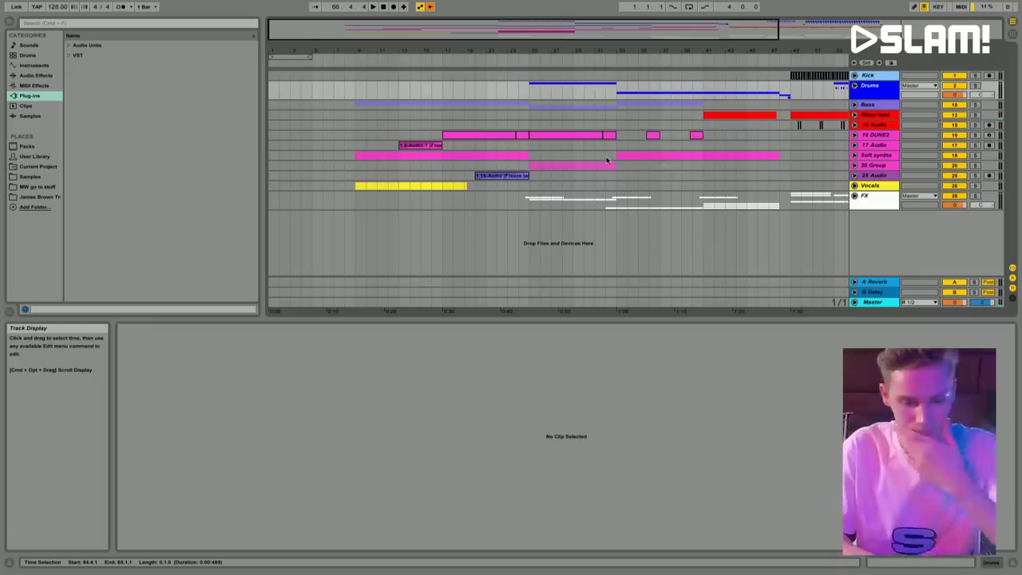
pyautogui.hscroll(3, 771, 202)
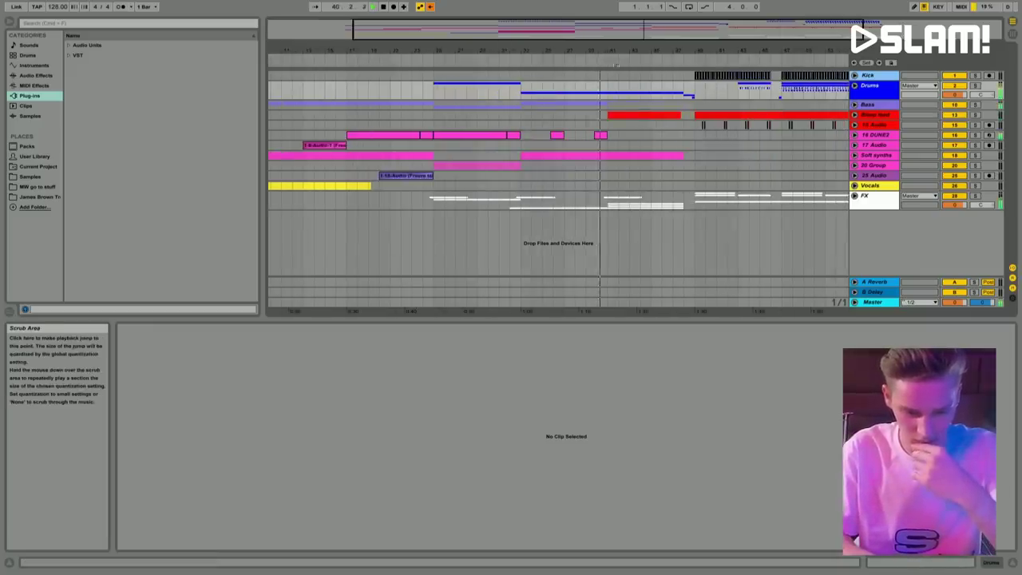
pyautogui.hscroll(4, 631, 50)
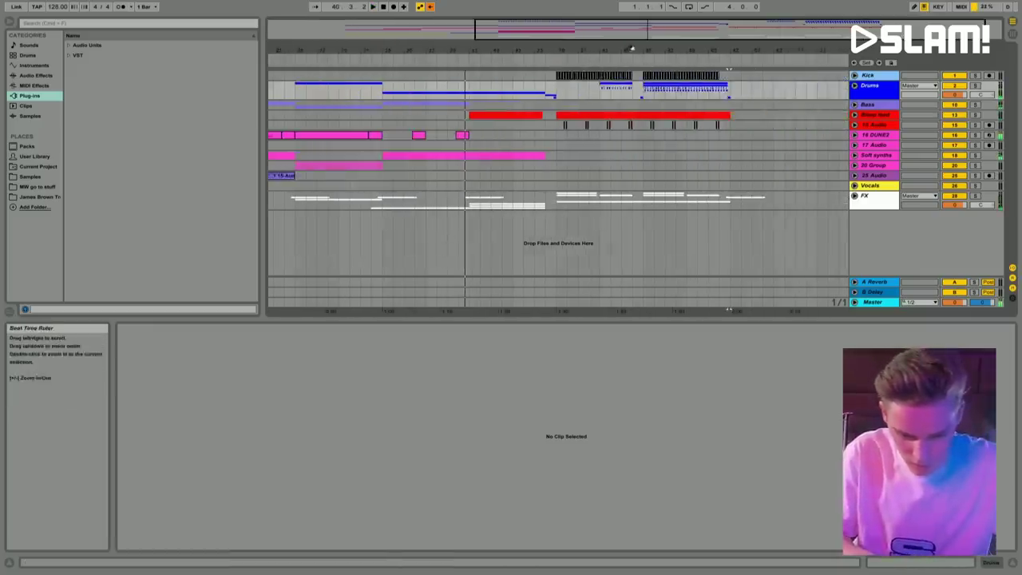
# Step: Split bar 56 out of the lead clip inside the Bleep lead group and solo the group
pyautogui.moveTo(631, 49); pyautogui.dragTo(631, 72)
pyautogui.press('z')
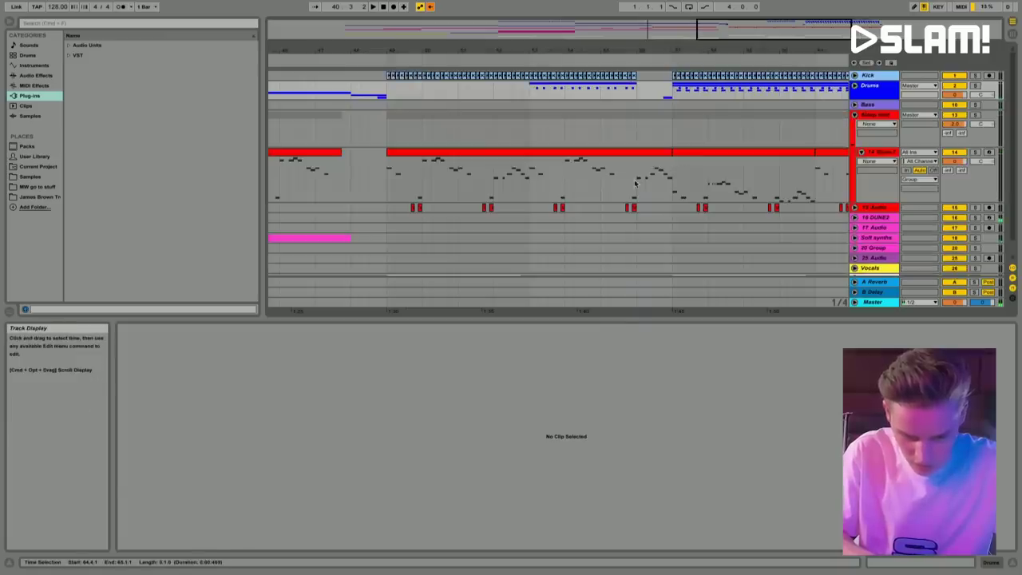
pyautogui.click(636, 183)
pyautogui.moveTo(638, 179); pyautogui.dragTo(672, 180)
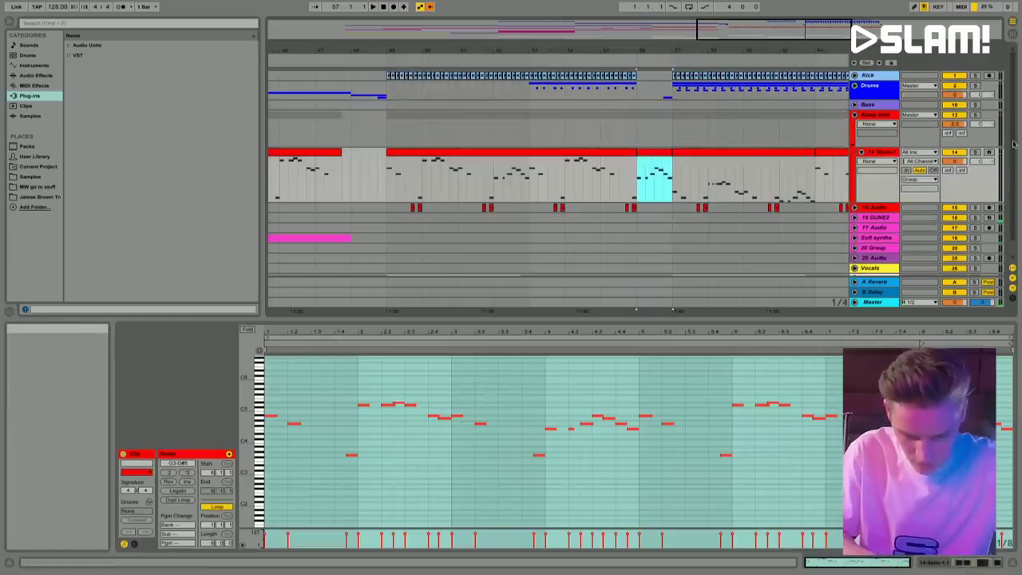
pyautogui.click(976, 116)
# Step: Find MFlanger among MeldaProduction's local VST modulation effects and place it first in the Bleep lead group's device chain
pyautogui.hotkey('shift', 'Tab')
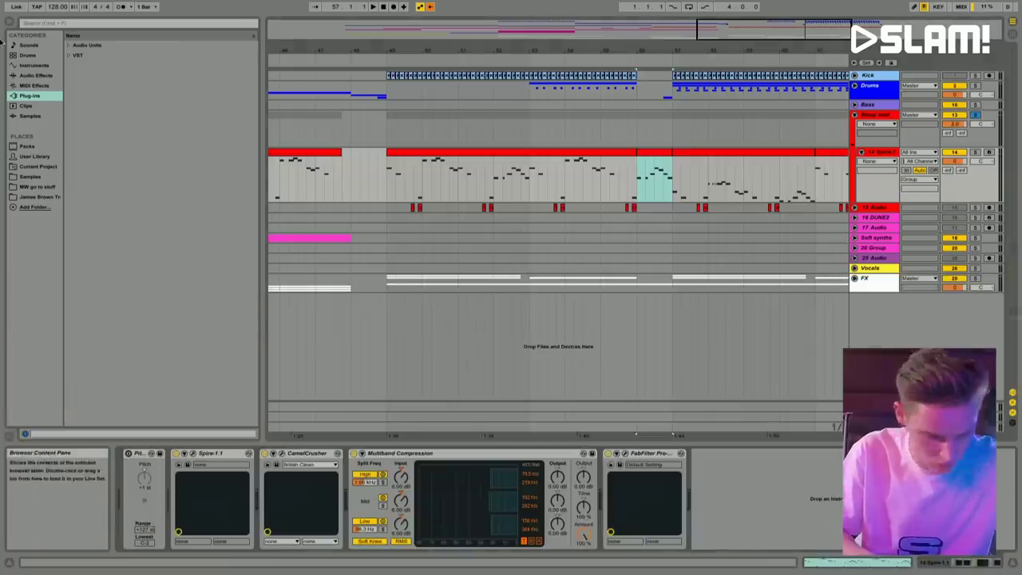
pyautogui.click(74, 54)
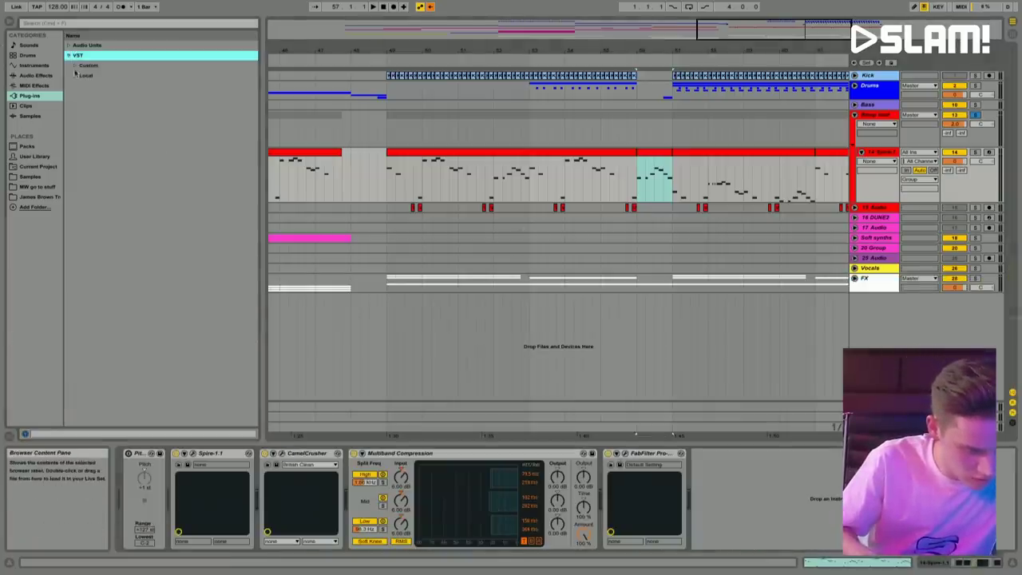
pyautogui.click(75, 75)
pyautogui.click(81, 96)
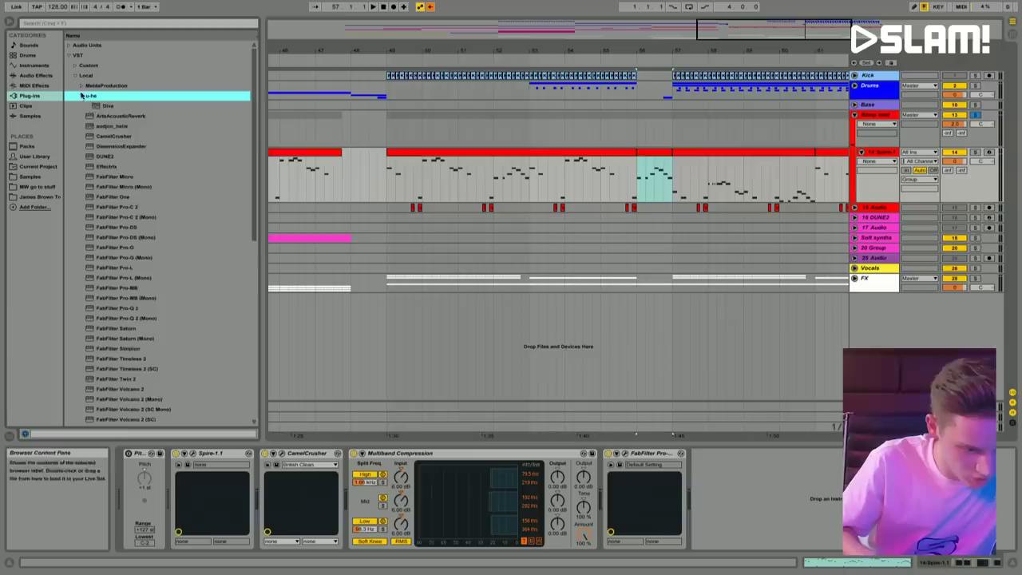
pyautogui.click(81, 86)
pyautogui.click(87, 106)
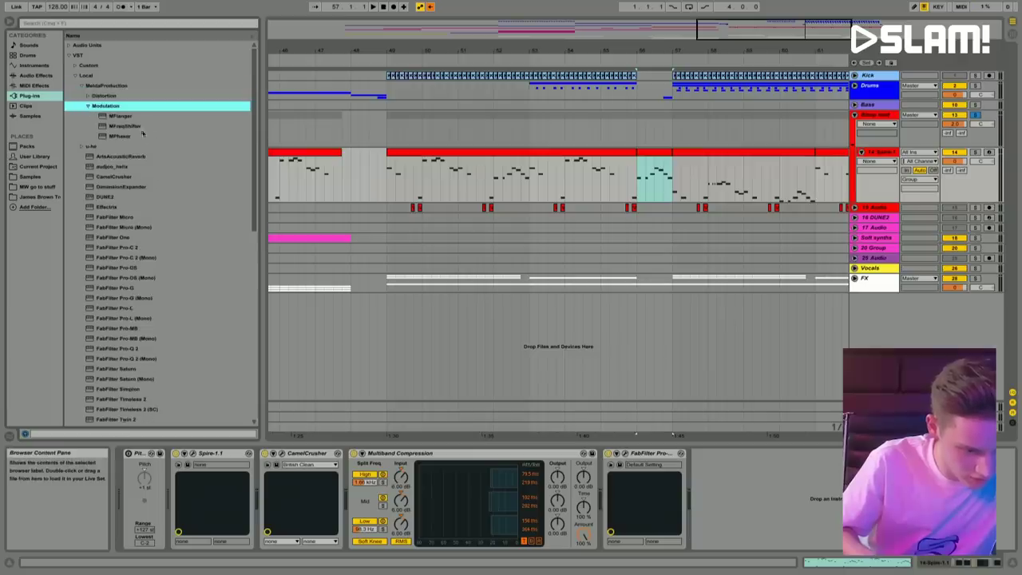
pyautogui.click(126, 116)
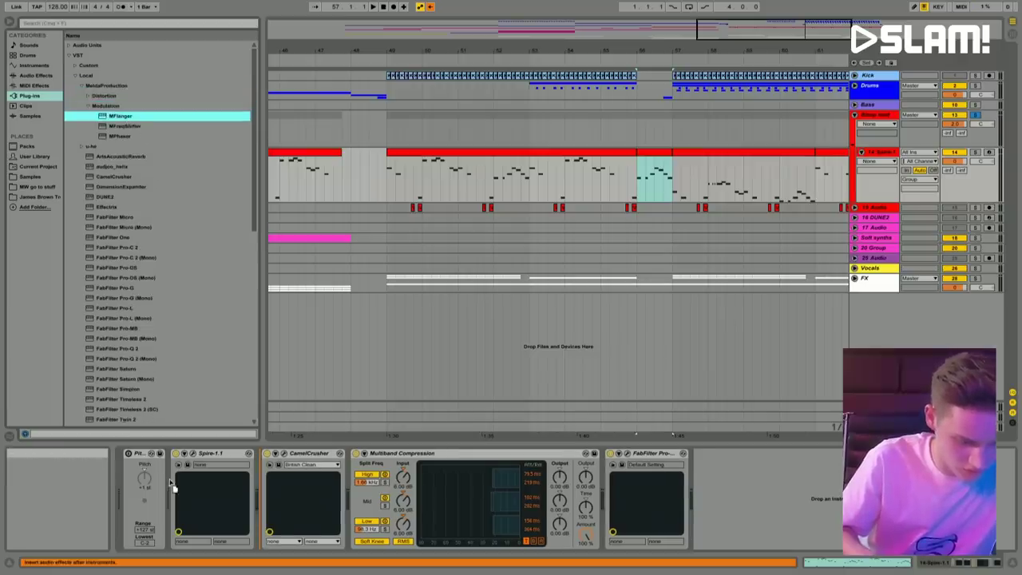
pyautogui.moveTo(661, 126); pyautogui.dragTo(661, 128)
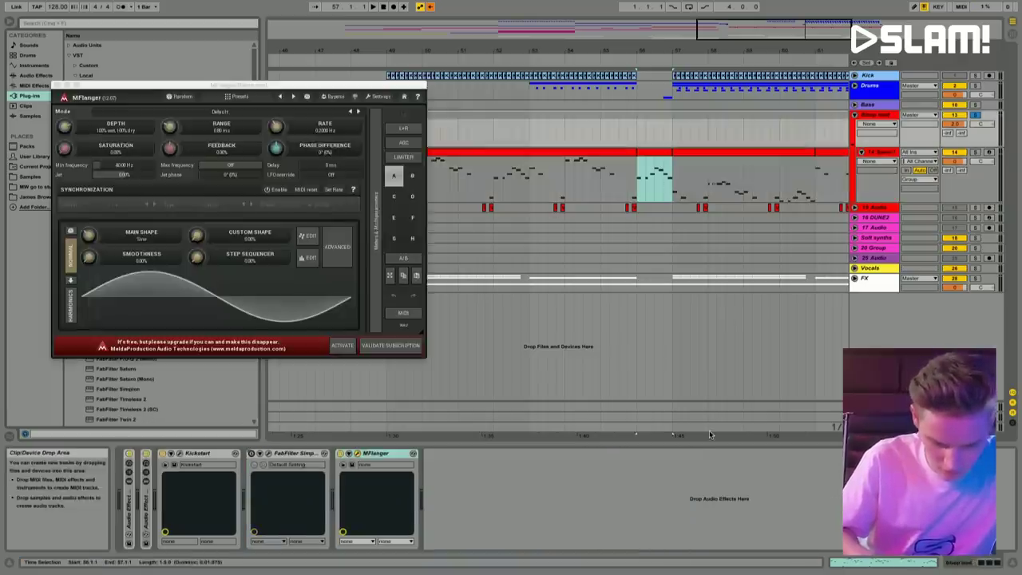
pyautogui.moveTo(118, 501); pyautogui.dragTo(118, 501)
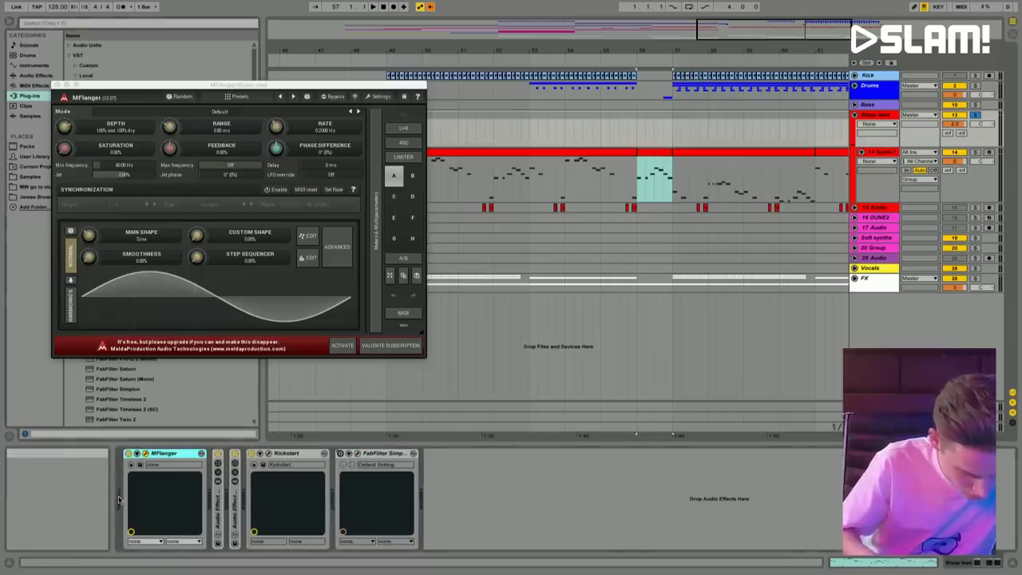
# Step: Play the lead from bar 56 while auditioning MFlanger presets, choose Old computer, and close the plug-in window
pyautogui.click(645, 136)
pyautogui.press('space')
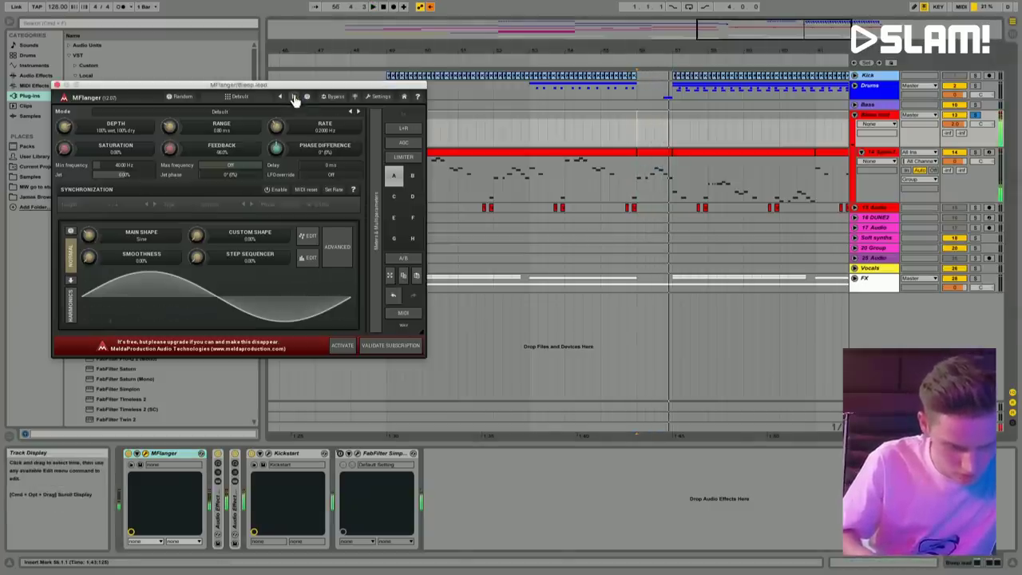
pyautogui.click(293, 97)
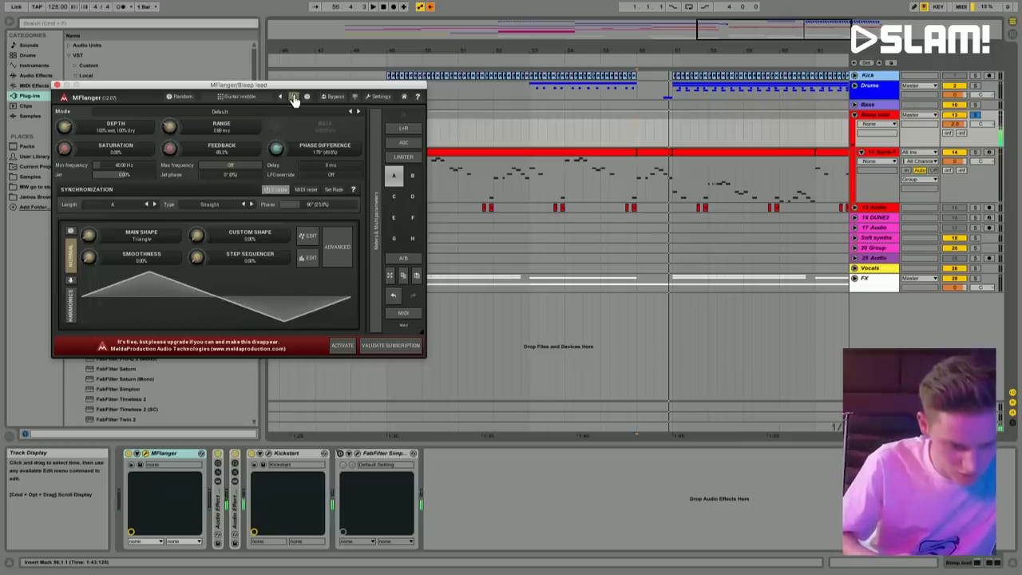
pyautogui.click(293, 96)
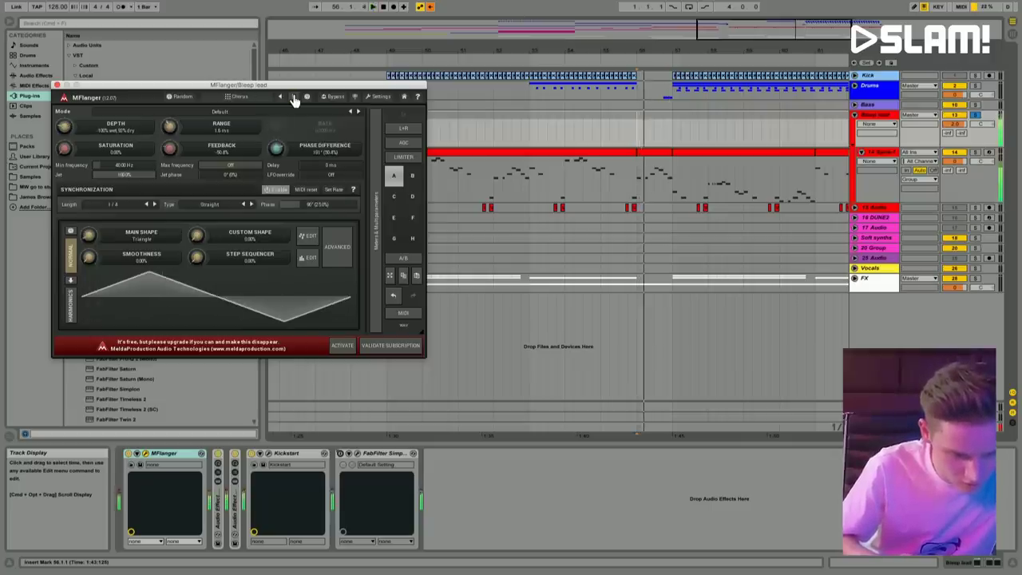
pyautogui.click(293, 96)
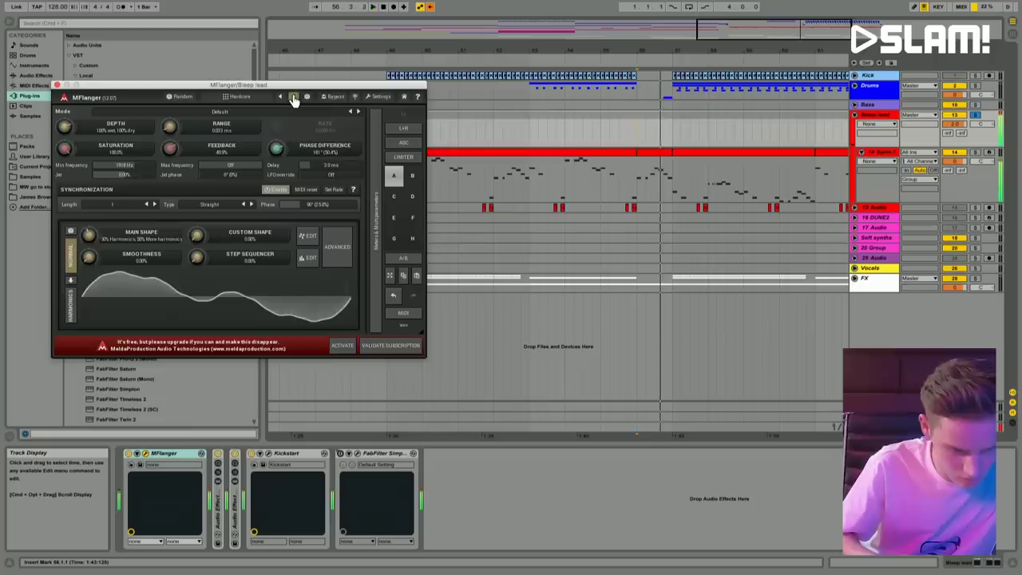
pyautogui.click(293, 97)
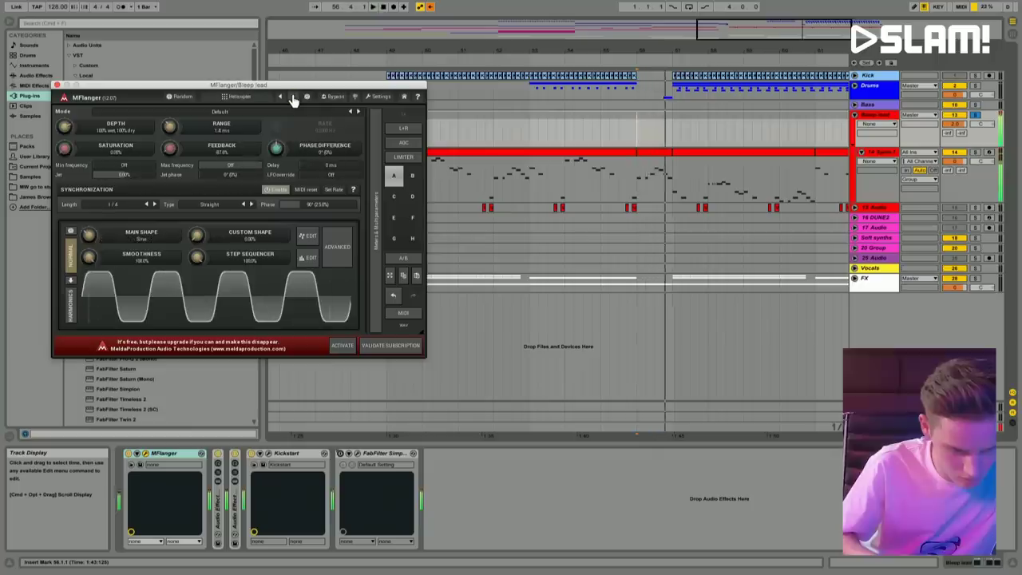
pyautogui.click(293, 97)
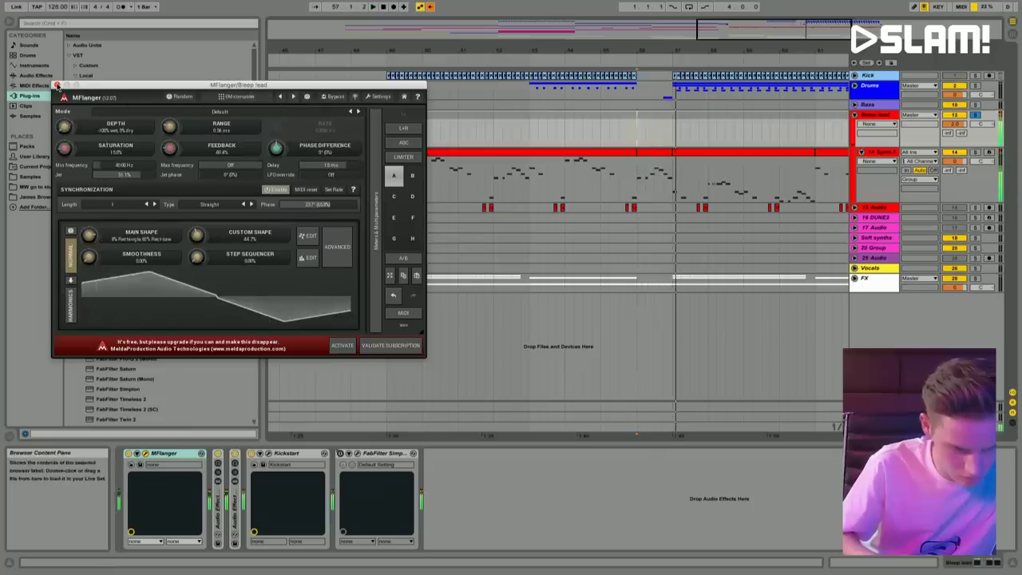
pyautogui.click(57, 84)
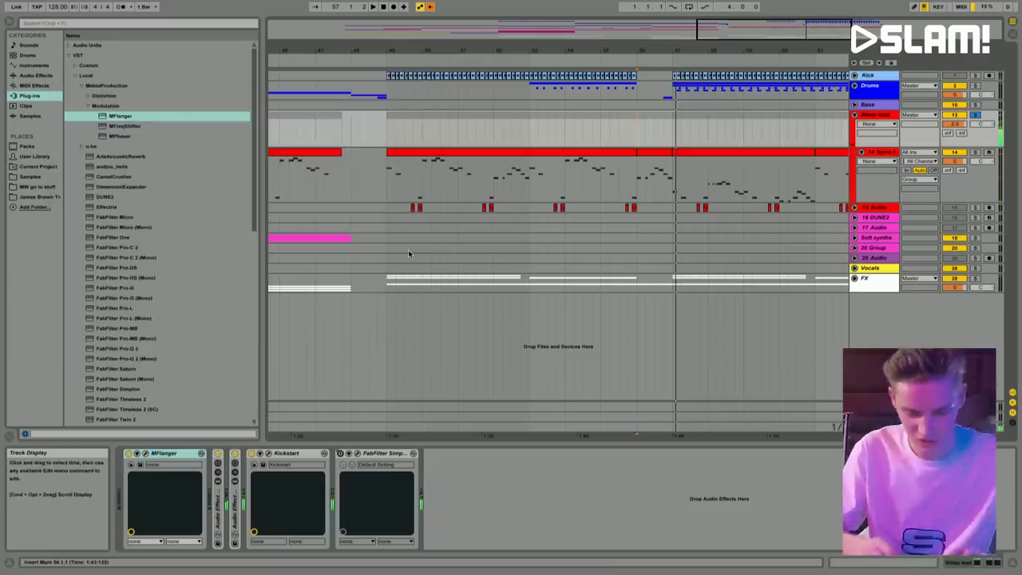
# Step: Select bar 56 on the Bleep lead group and its lead track, and check MFlanger's preset settings
pyautogui.press('+')
pyautogui.moveTo(594, 157); pyautogui.dragTo(636, 138)
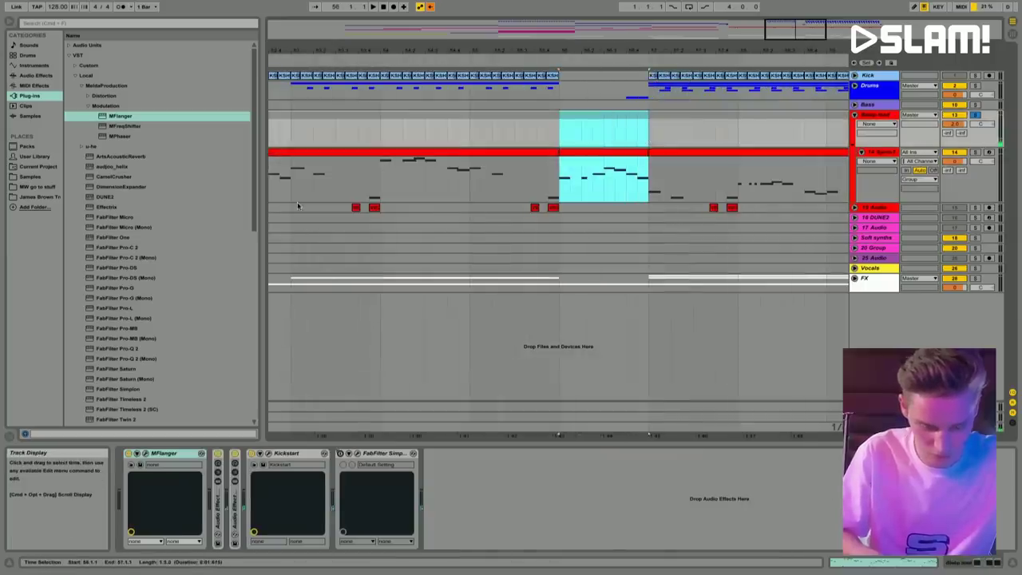
pyautogui.click(165, 454)
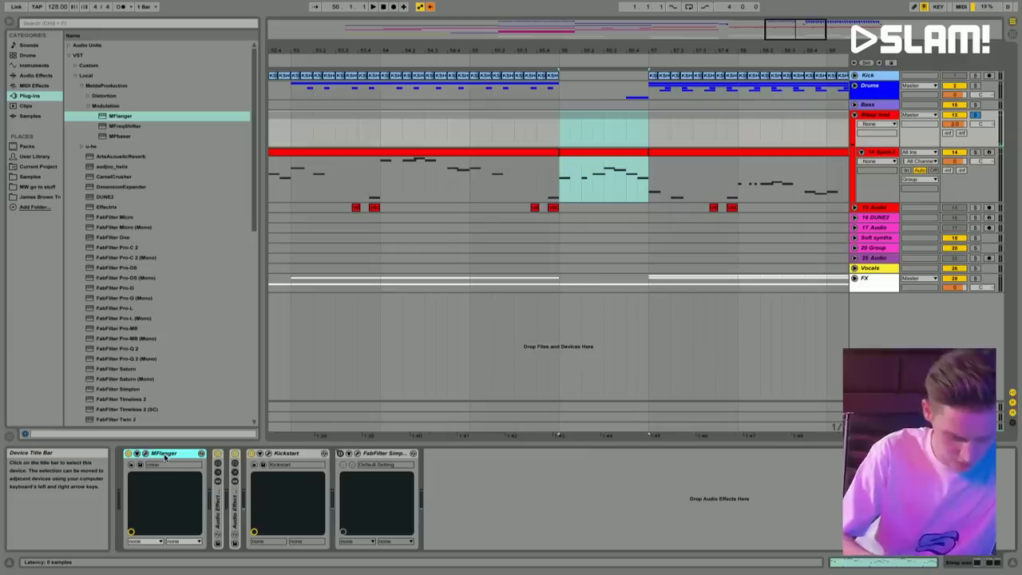
pyautogui.click(152, 453)
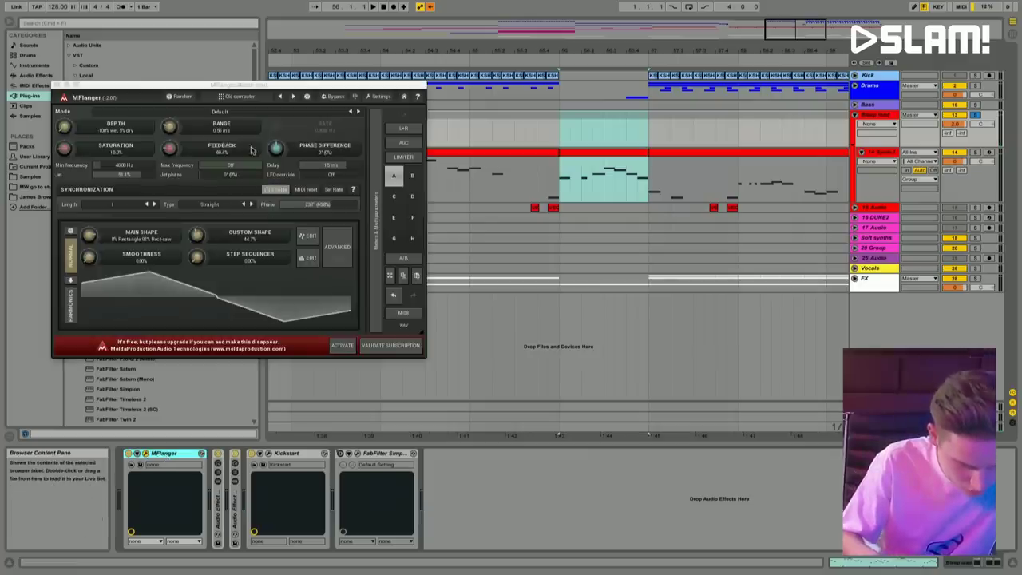
pyautogui.click(56, 85)
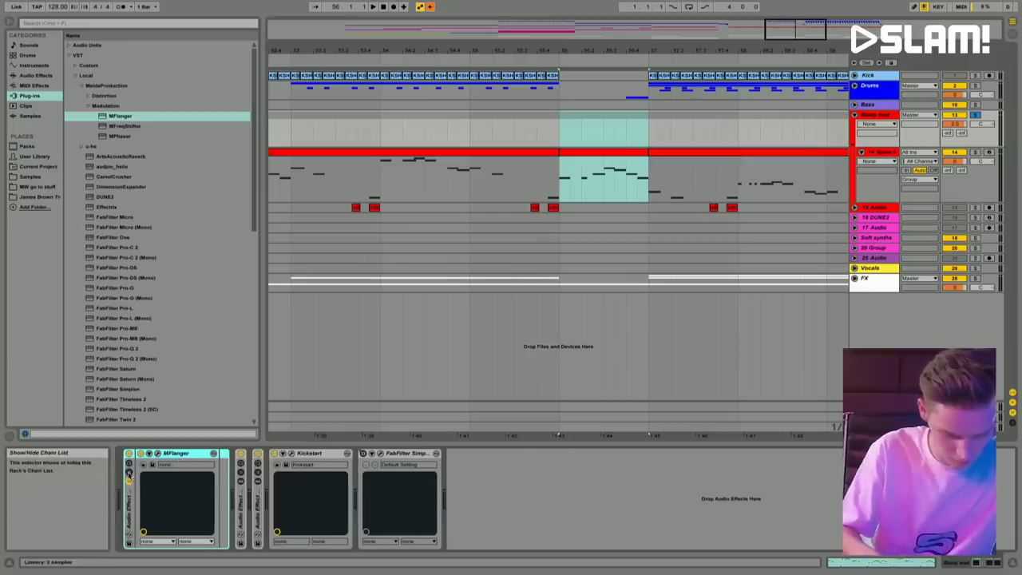
# Step: Group MFlanger into an Audio Effect Rack, show its chain list, and add a second, empty chain
pyautogui.hotkey('ctrl', 'g')
pyautogui.click(128, 463)
pyautogui.click(288, 493)
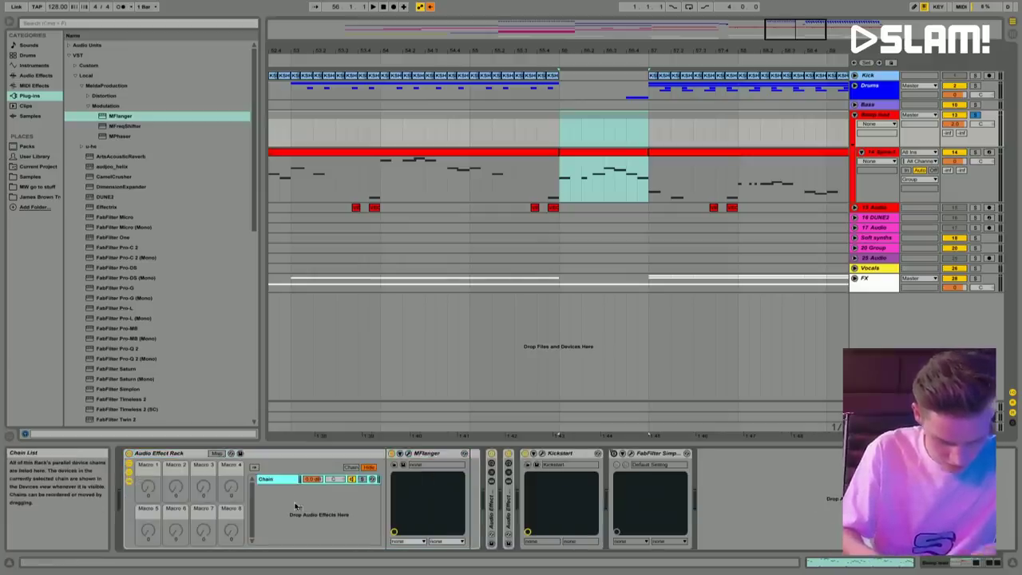
pyautogui.click(307, 509)
pyautogui.moveTo(308, 509); pyautogui.dragTo(284, 492)
pyautogui.click(278, 484)
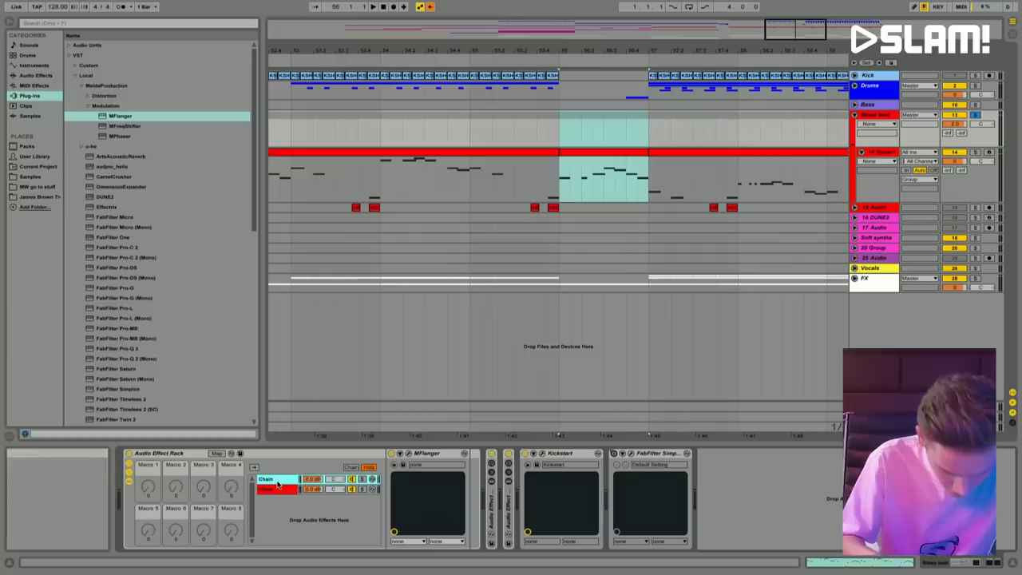
pyautogui.moveTo(418, 457); pyautogui.dragTo(281, 480)
pyautogui.click(282, 489)
pyautogui.click(276, 479)
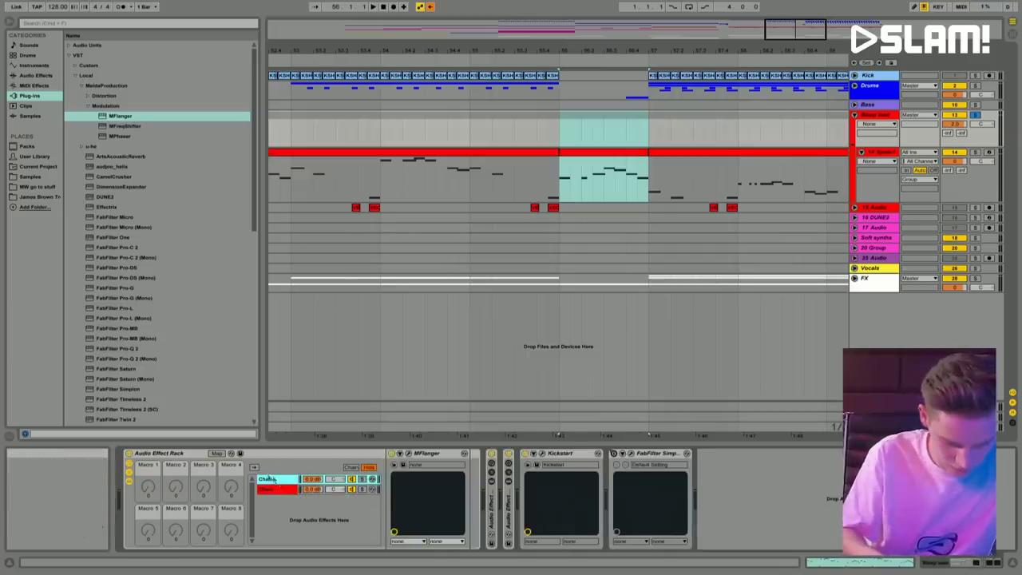
# Step: Show the rack's chain zones, stretch both across 0–127, and crossfade them so the empty chain fades out as the MFlanger chain fades in
pyautogui.click(351, 467)
pyautogui.click(381, 489)
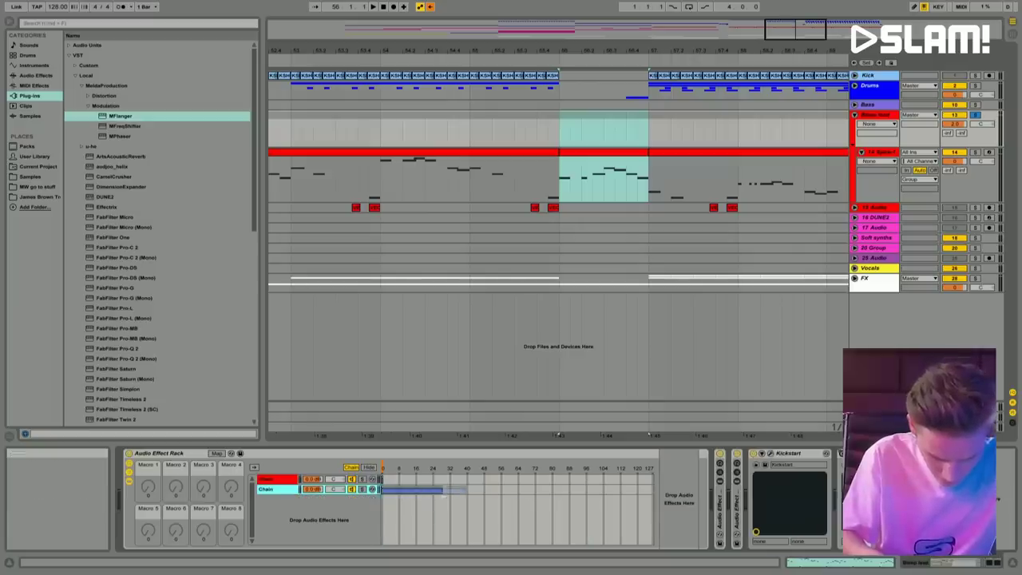
pyautogui.moveTo(386, 479); pyautogui.dragTo(654, 489)
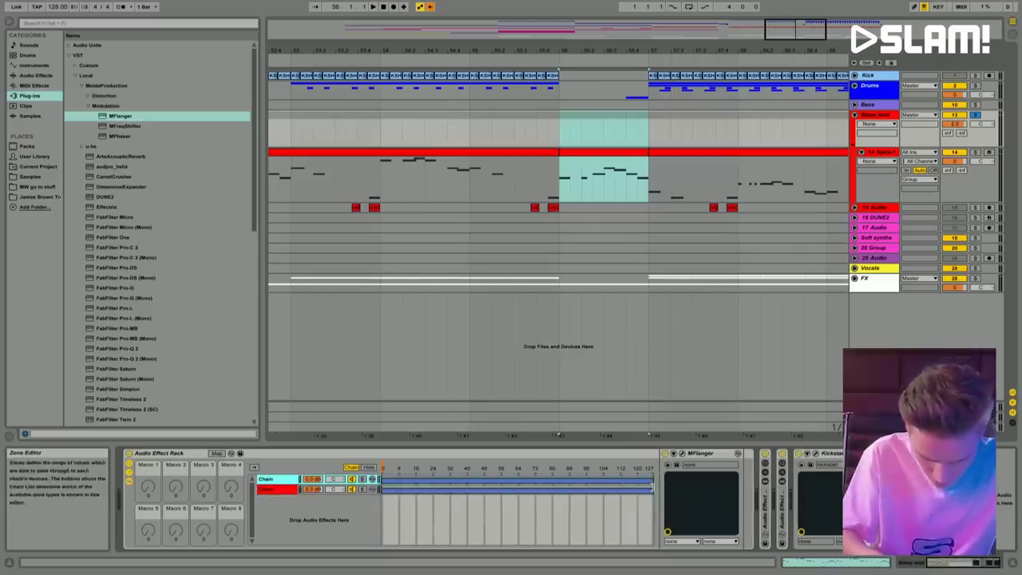
pyautogui.click(384, 489)
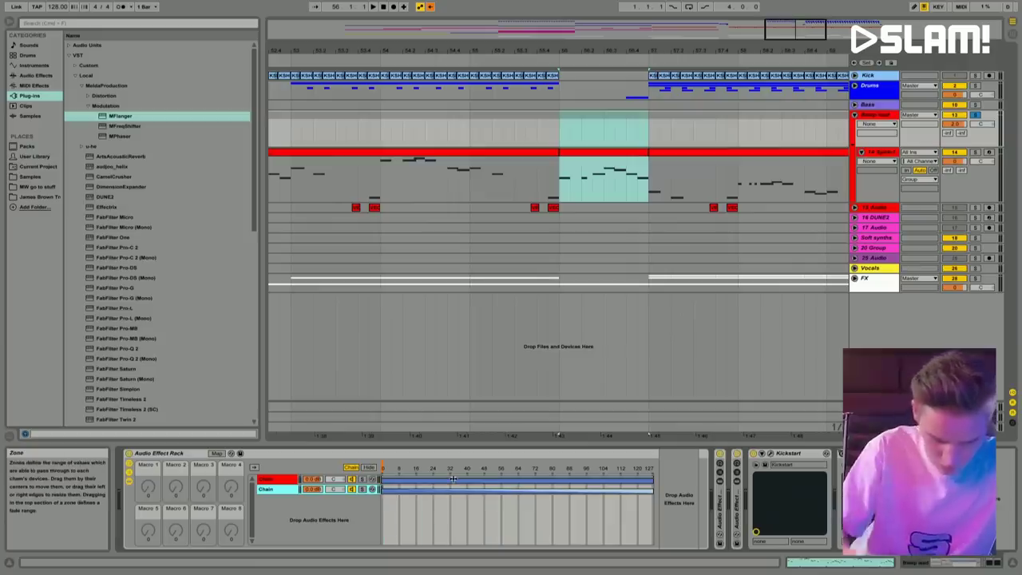
pyautogui.click(385, 479)
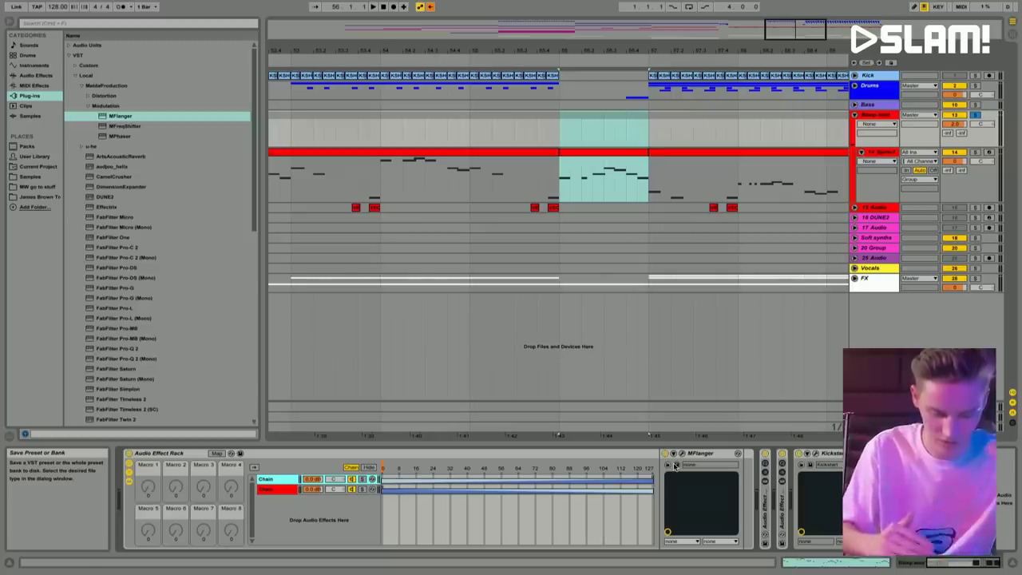
# Step: Map the rack's chain selector to Macro 1
pyautogui.click(449, 467)
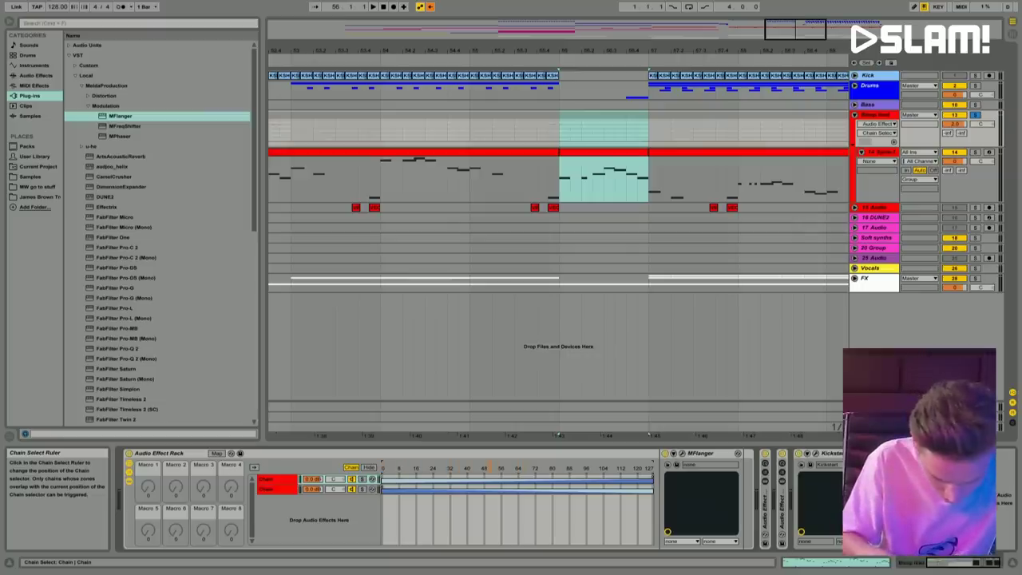
pyautogui.rightClick(383, 470)
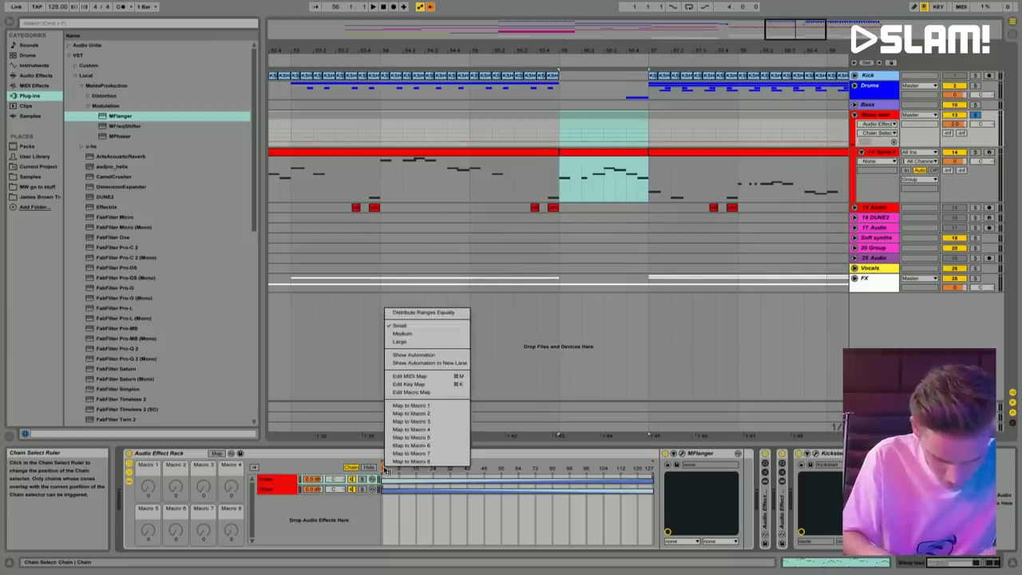
pyautogui.click(423, 407)
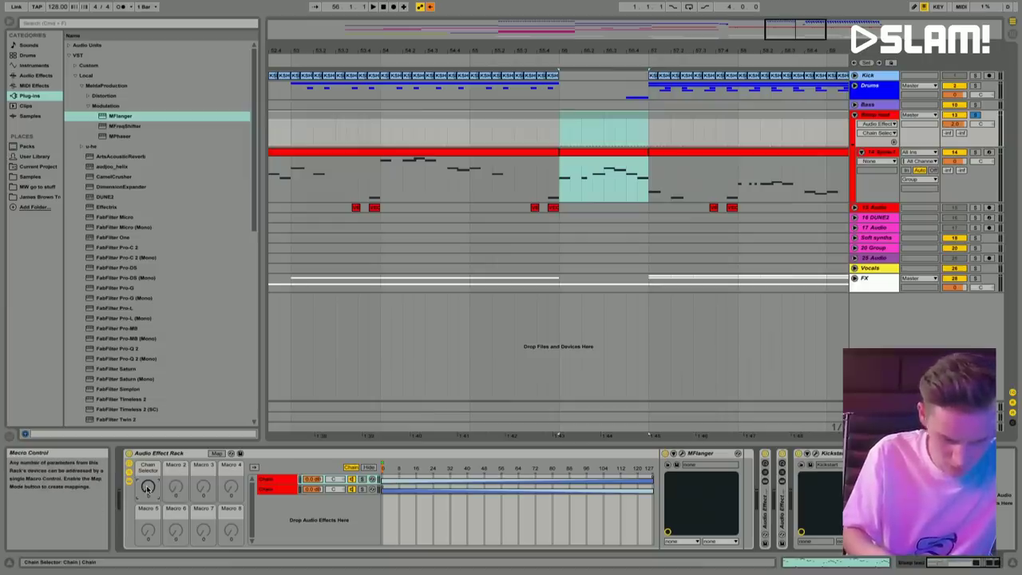
# Step: Loop bar 56 and automate the Bleep lead group's chain selector to rise to 127 near the bar's end and drop back by bar 57
pyautogui.click(590, 166)
pyautogui.press('space')
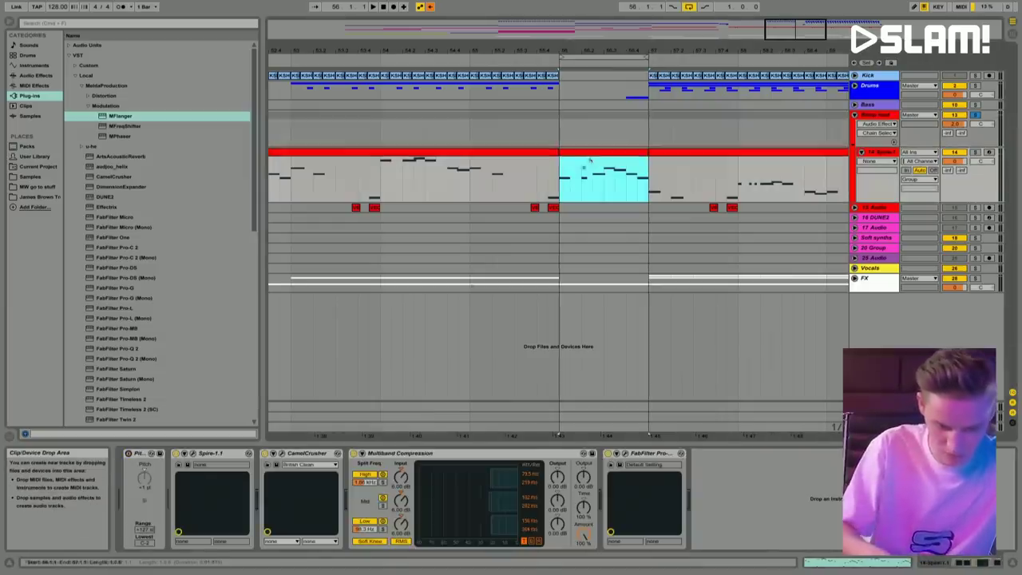
pyautogui.click(607, 137)
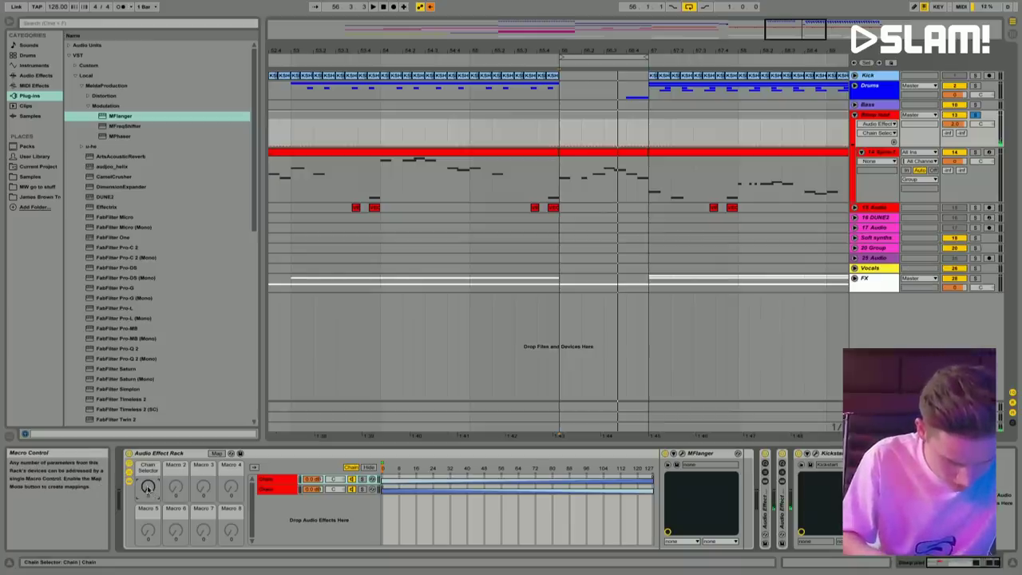
pyautogui.moveTo(562, 187); pyautogui.dragTo(648, 142)
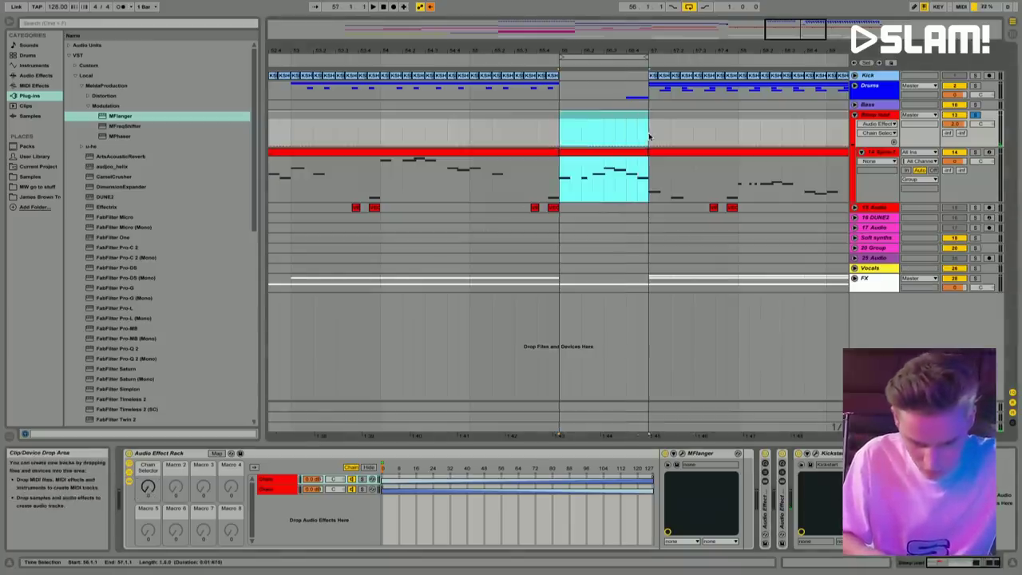
pyautogui.moveTo(560, 139); pyautogui.dragTo(647, 137)
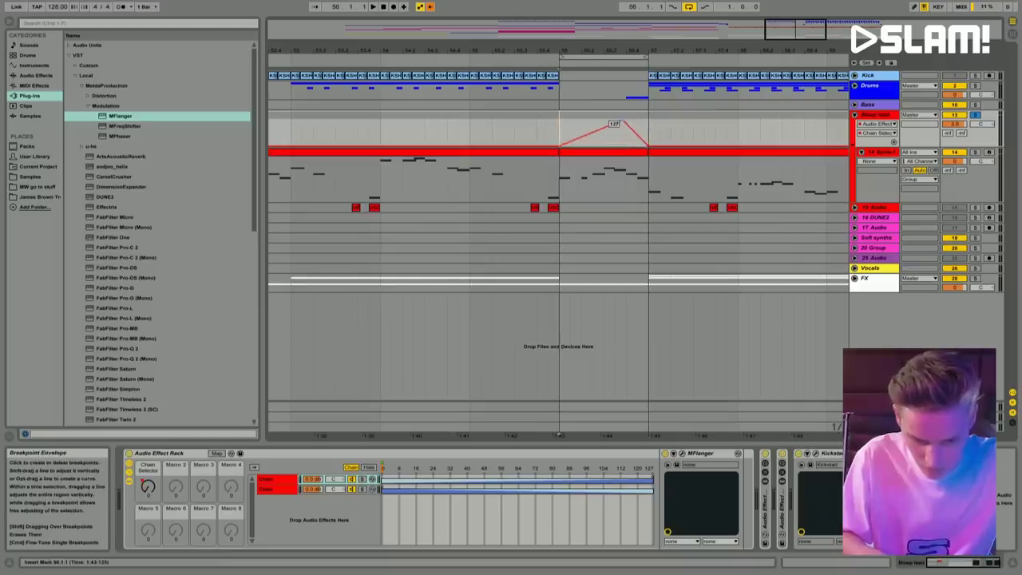
pyautogui.press('space')
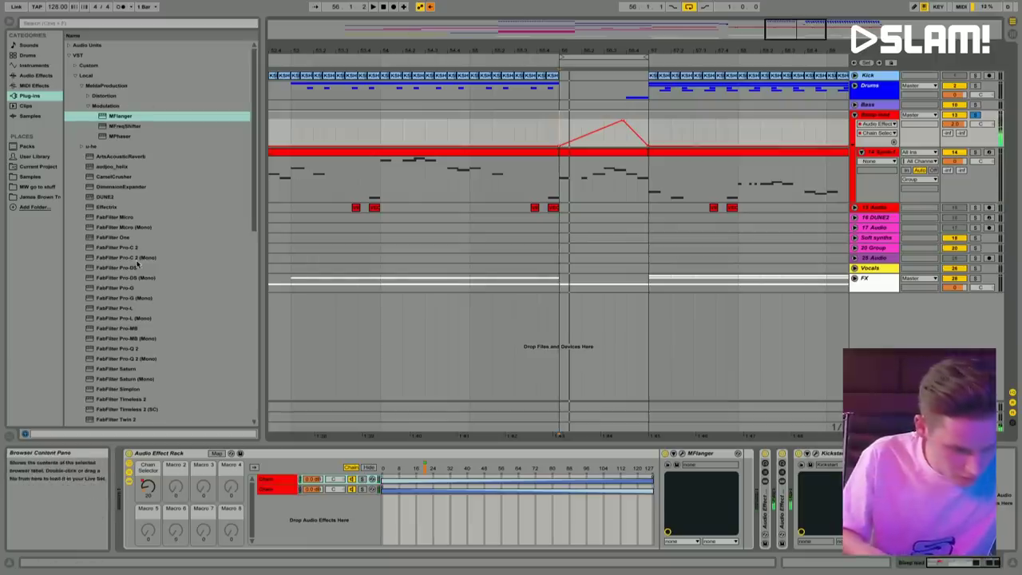
# Step: Add Auto Filter to the end of the Bleep lead group's chain and automate its Frequency to rise through bar 56 and fall by bar 57
pyautogui.click(36, 75)
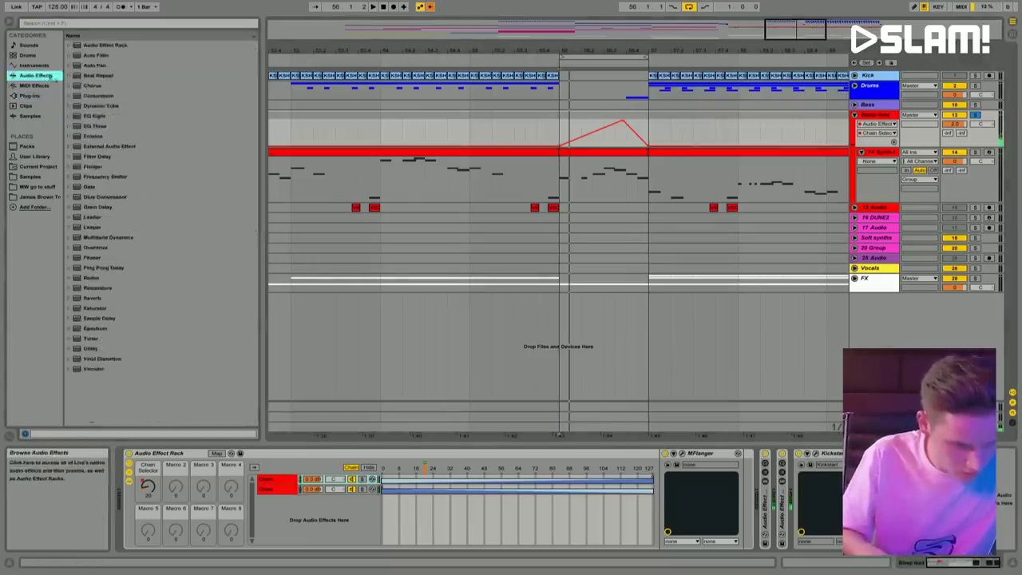
pyautogui.moveTo(96, 55); pyautogui.dragTo(607, 152)
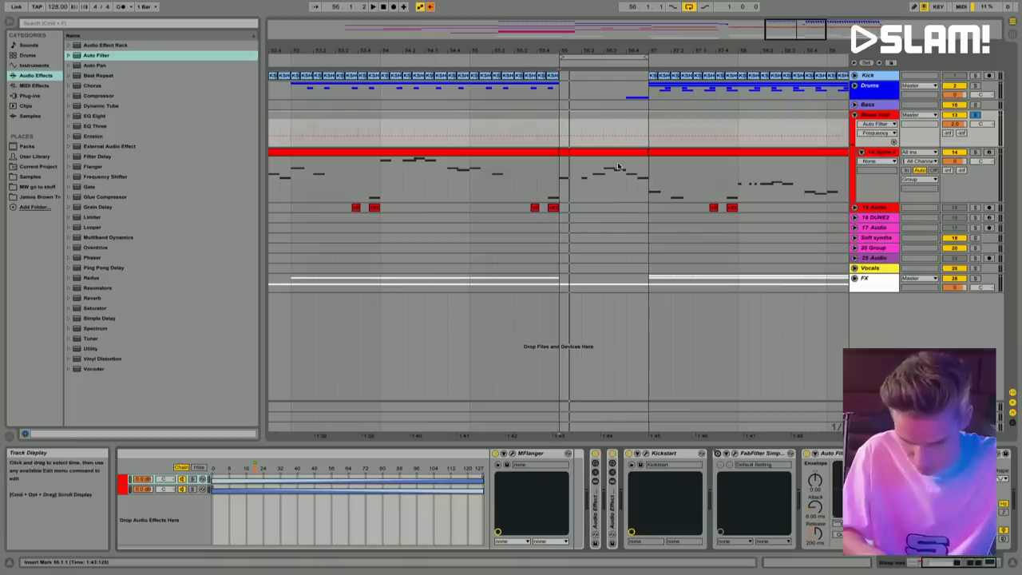
pyautogui.moveTo(555, 128); pyautogui.dragTo(634, 130)
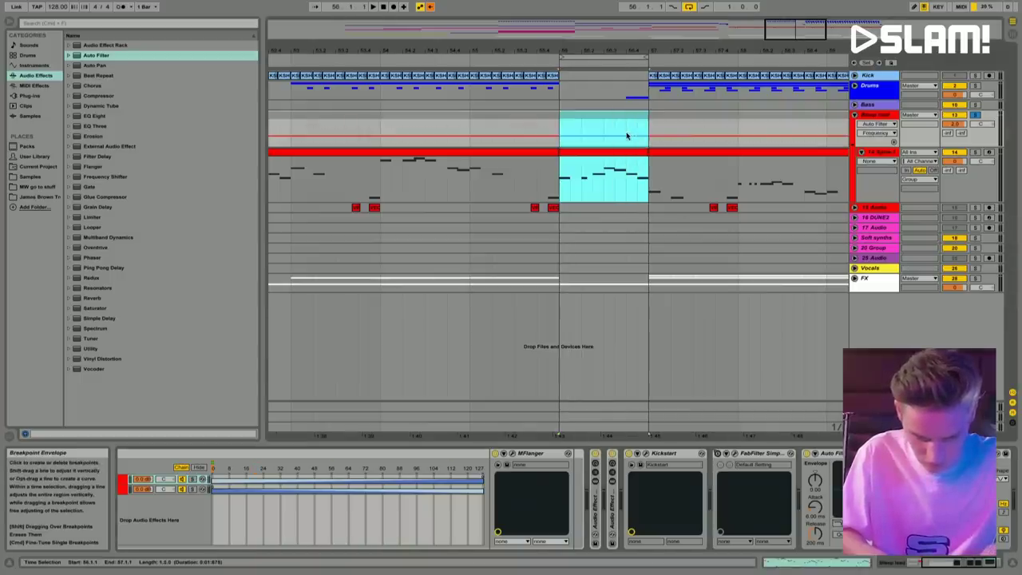
pyautogui.press('space')
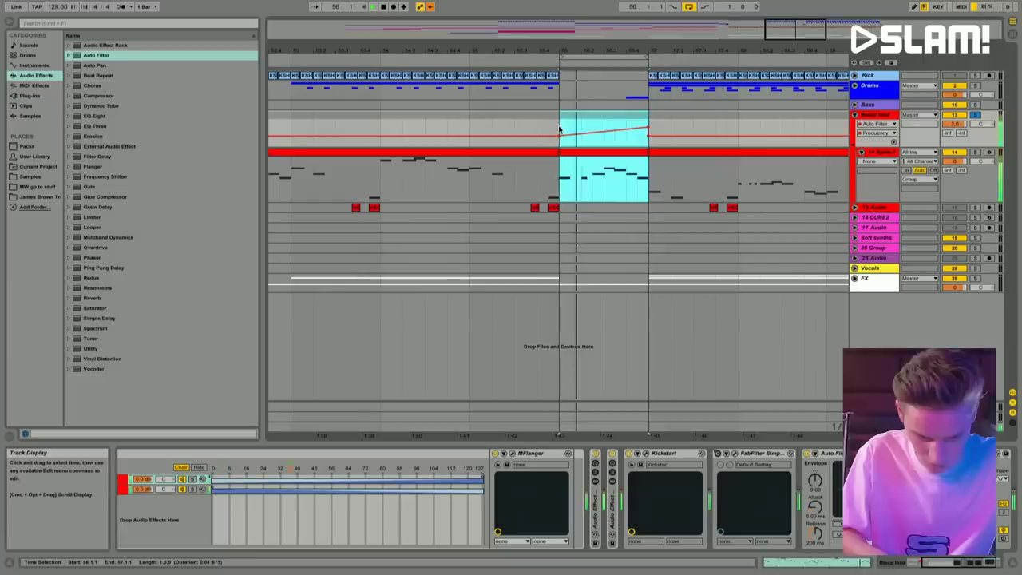
pyautogui.click(641, 130)
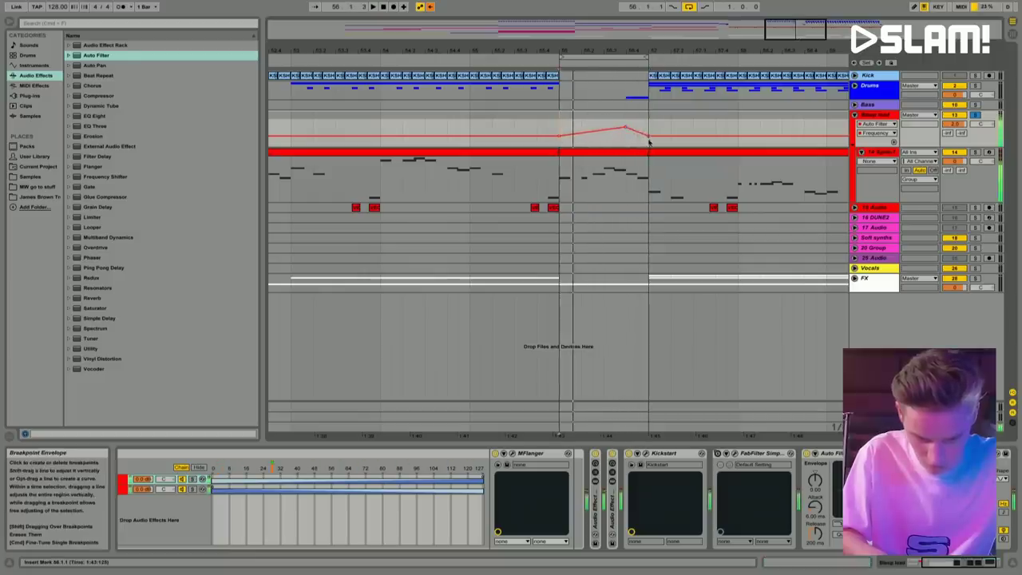
pyautogui.moveTo(645, 135); pyautogui.dragTo(648, 146)
pyautogui.moveTo(558, 139); pyautogui.dragTo(559, 146)
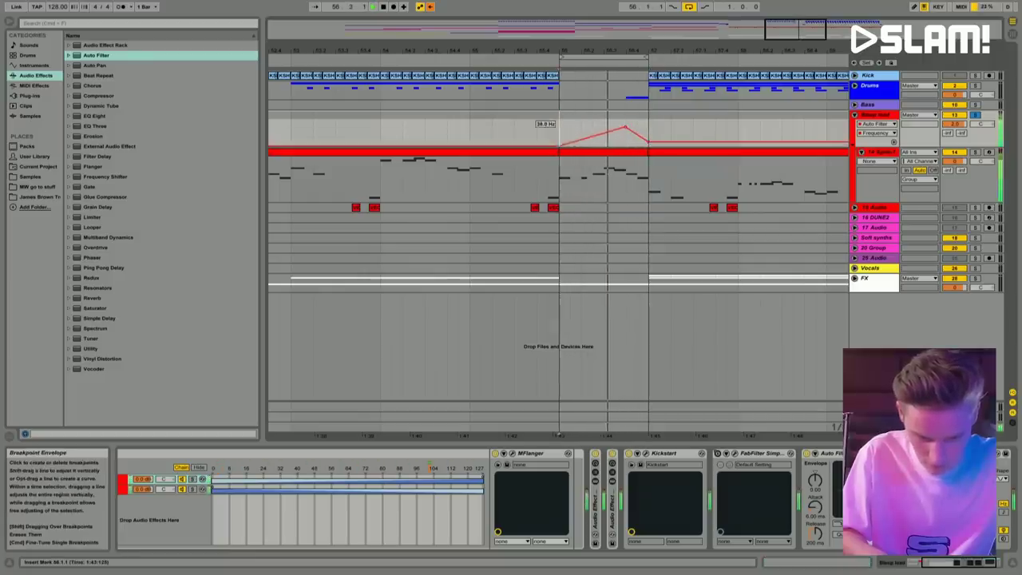
pyautogui.press('space')
pyautogui.press('space')
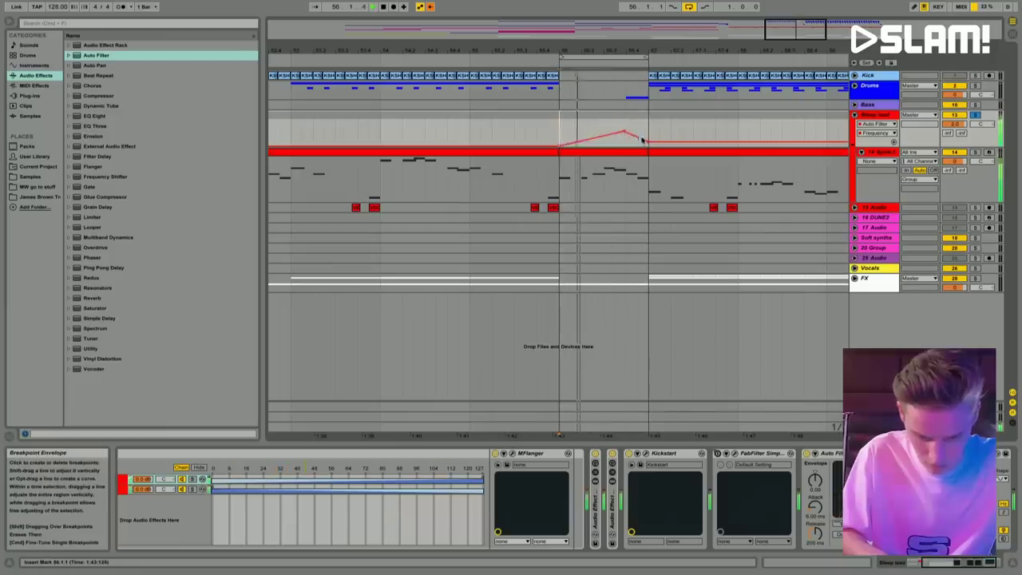
pyautogui.press('space')
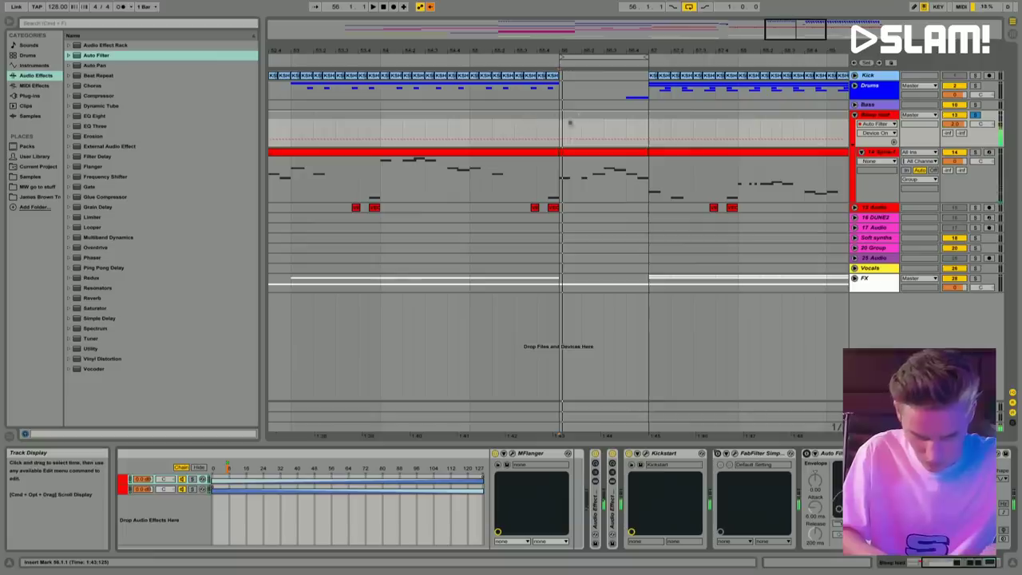
# Step: Automate Auto Filter's Device On so the filter is active only during bar 56
pyautogui.moveTo(568, 125); pyautogui.dragTo(648, 125)
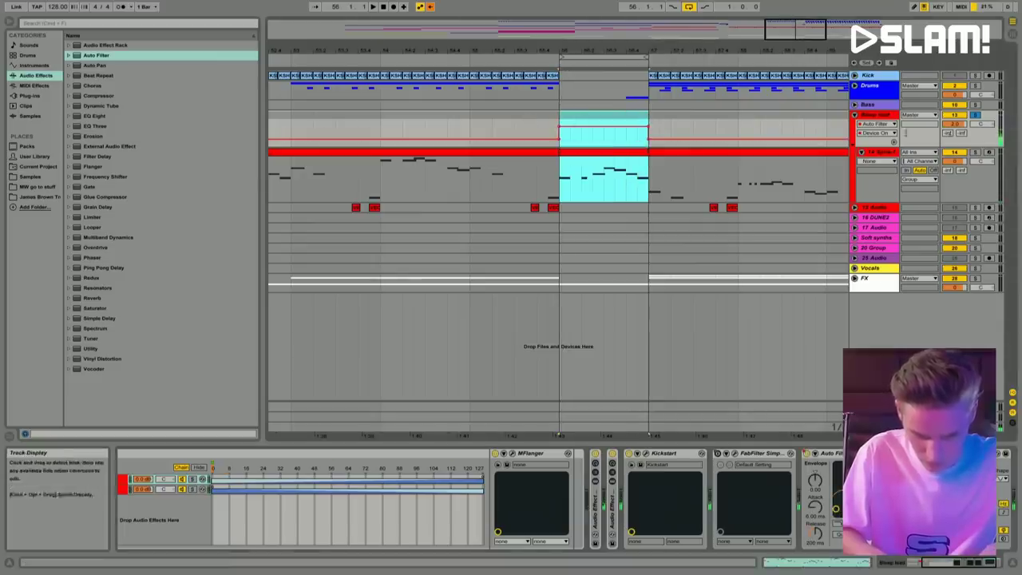
pyautogui.click(609, 132)
pyautogui.click(626, 131)
# Step: Play the full arrangement from just before bar 56 to bar 65 and check the Bleep lead group's automation in the wider arrangement
pyautogui.press('space')
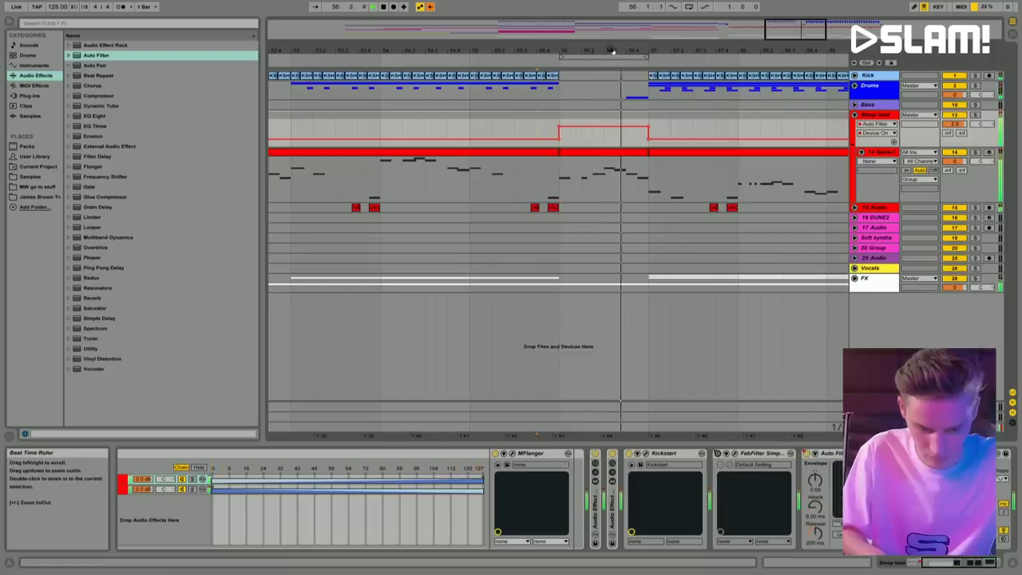
pyautogui.moveTo(613, 51); pyautogui.dragTo(579, 39)
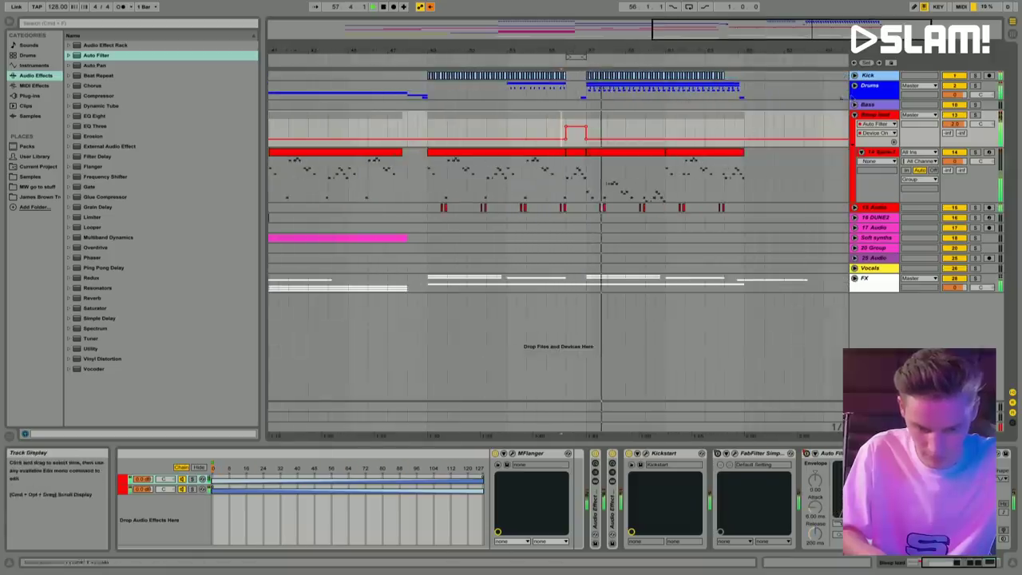
pyautogui.click(855, 115)
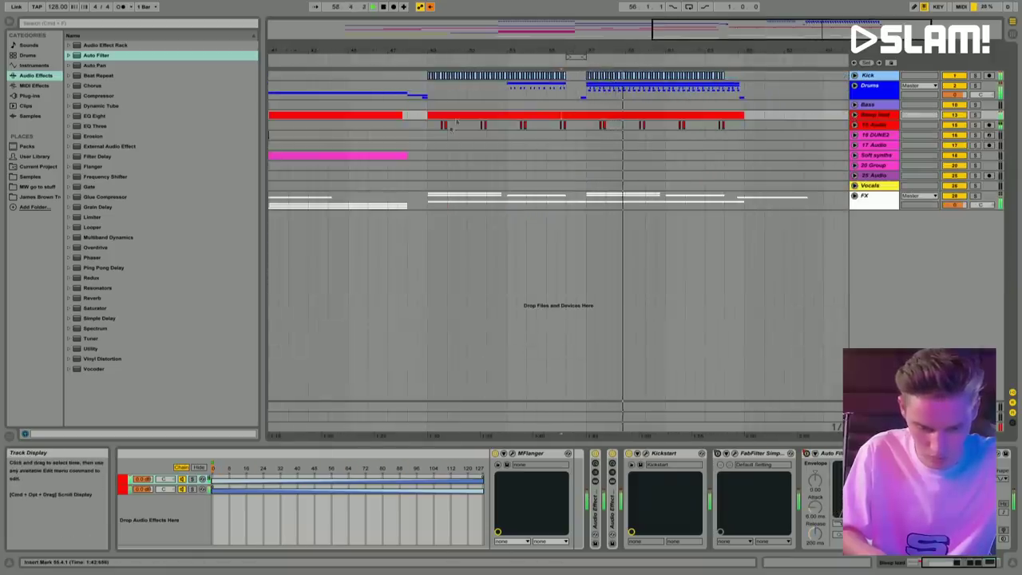
pyautogui.moveTo(551, 38); pyautogui.dragTo(552, 32)
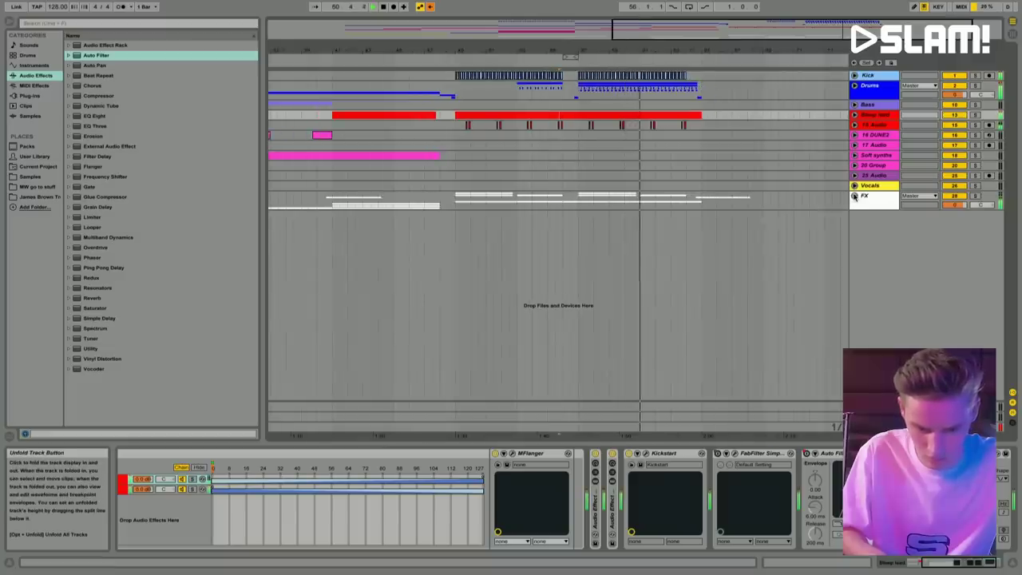
pyautogui.click(854, 116)
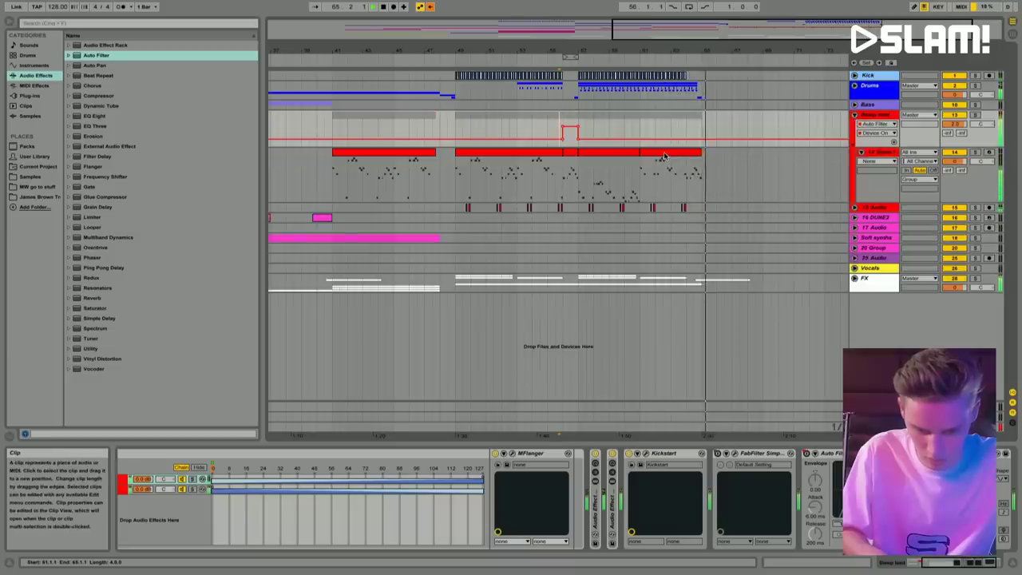
# Step: Open the notes of the last lead clip, set the note late in beat two of bar 64 to C5, and play the ending
pyautogui.press('z')
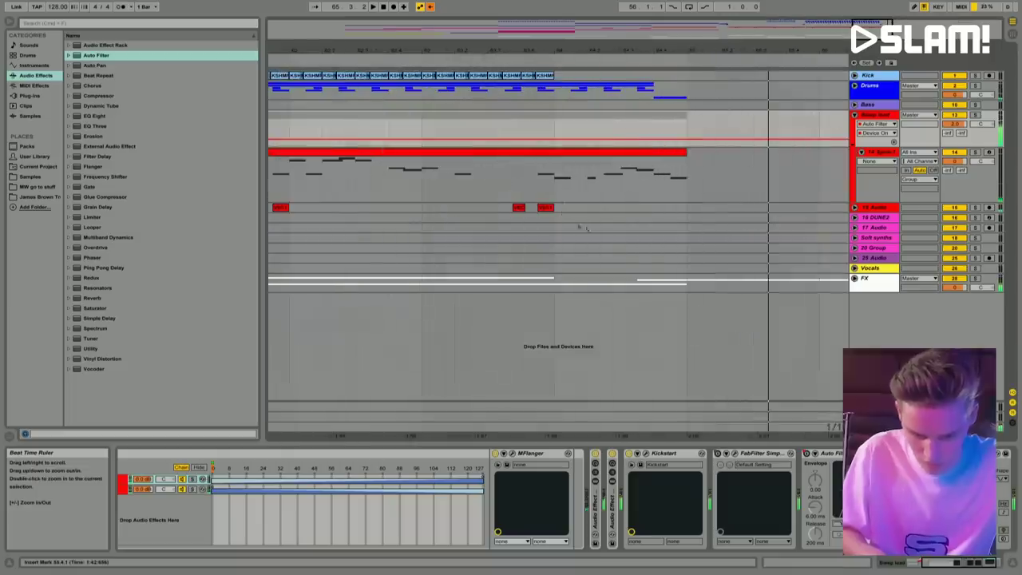
pyautogui.click(555, 180)
pyautogui.doubleClick(555, 180)
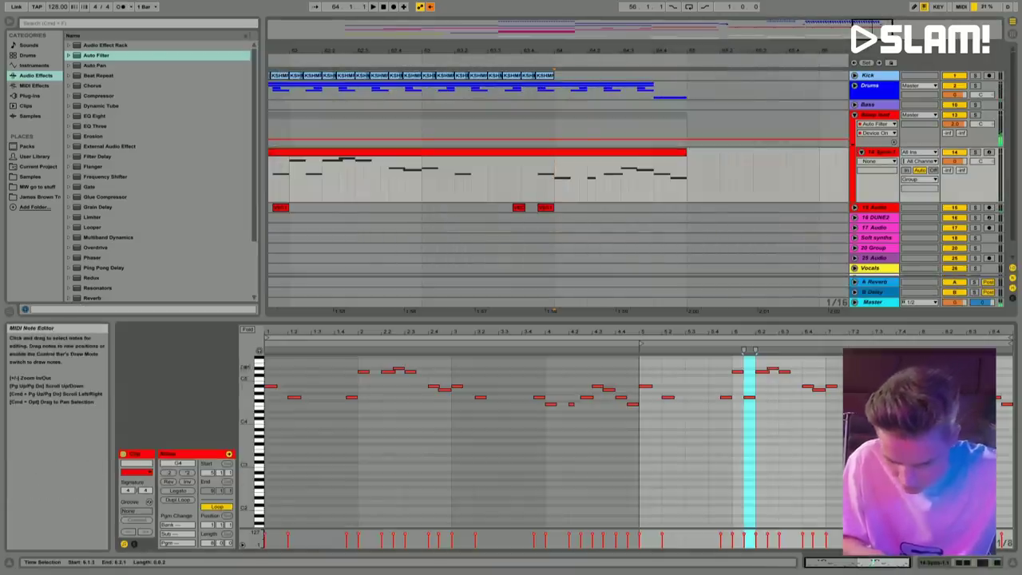
pyautogui.click(555, 179)
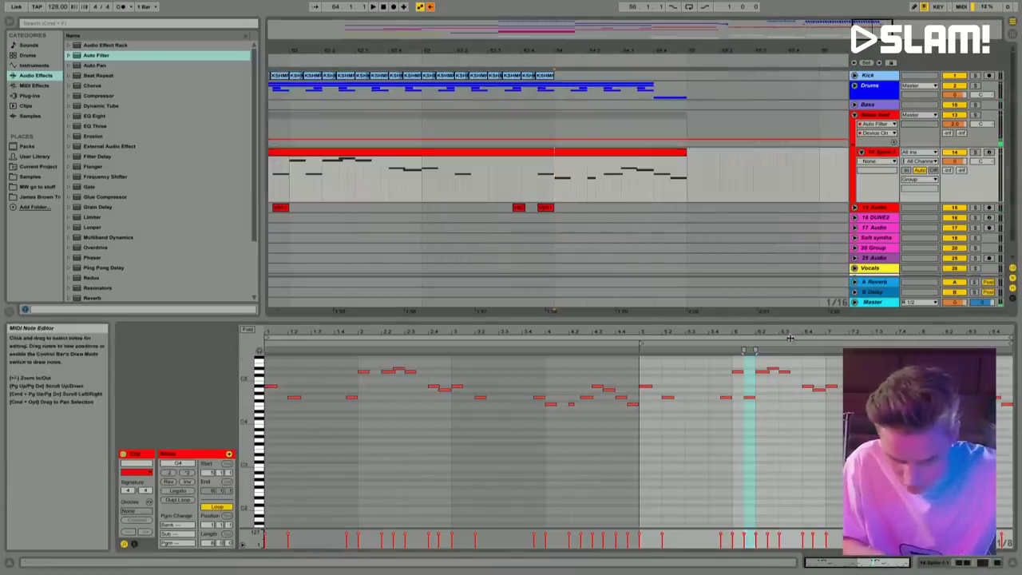
pyautogui.press('Right')
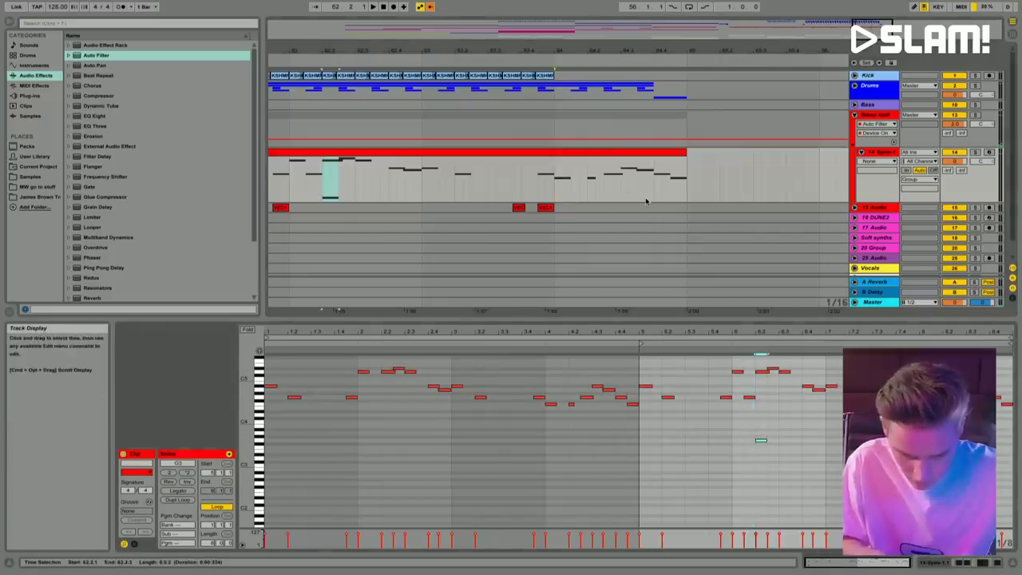
pyautogui.click(549, 173)
pyautogui.press('space')
pyautogui.press('Right')
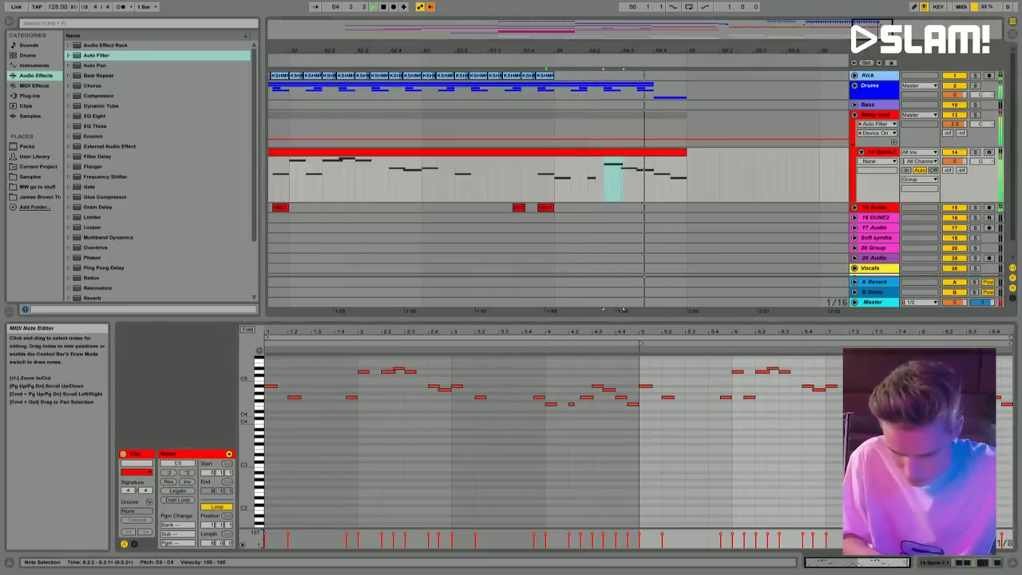
pyautogui.hotkey('shift', 'Tab')
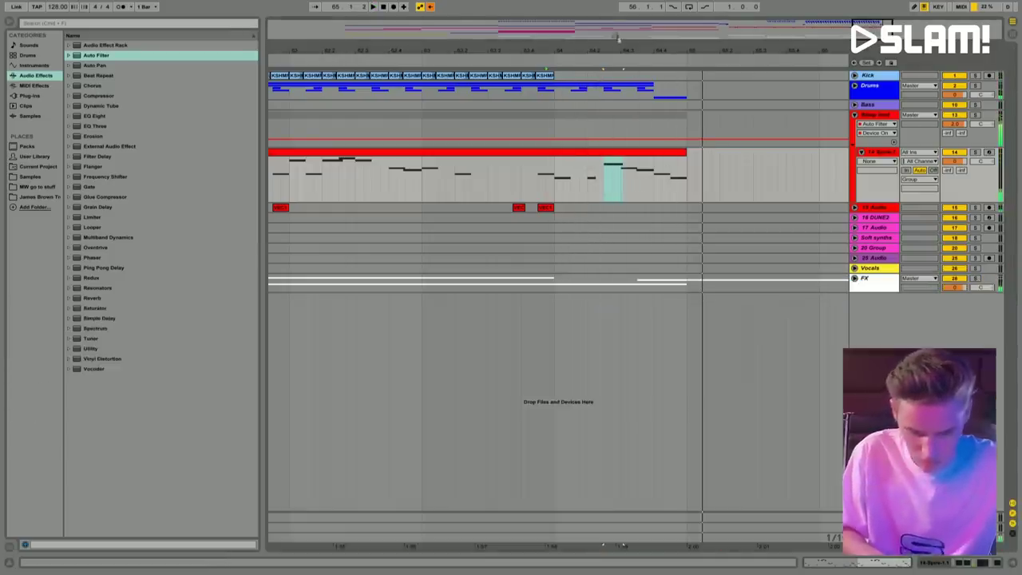
# Step: Copy the Bleep lead group's bar 56 with its automation to bar 64 and play the result from there
pyautogui.press('-')
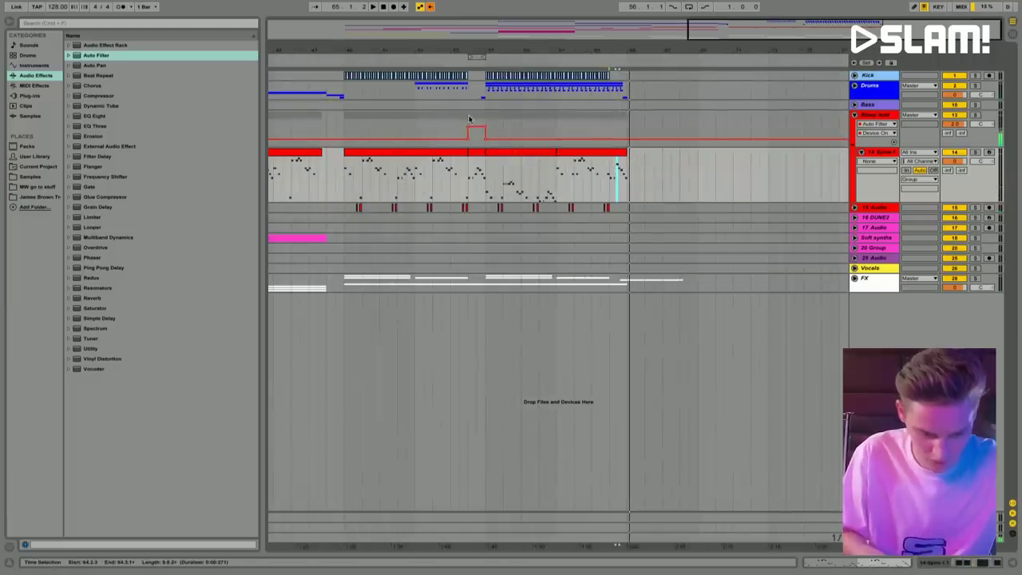
pyautogui.moveTo(469, 118); pyautogui.dragTo(485, 120)
pyautogui.hotkey('ctrl', 'c')
pyautogui.click(610, 126)
pyautogui.hotkey('ctrl', 'v')
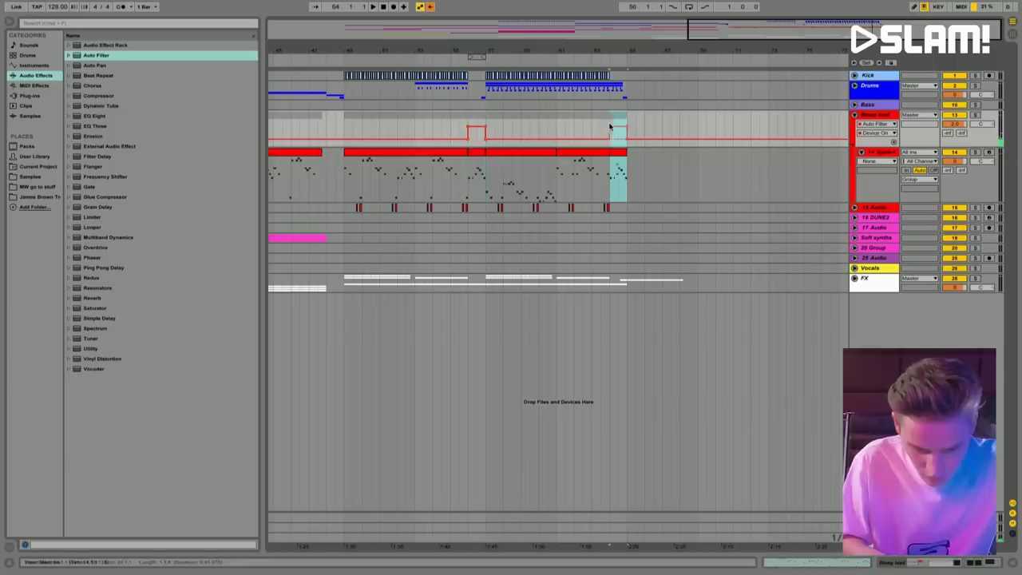
pyautogui.moveTo(559, 177); pyautogui.dragTo(627, 177)
pyautogui.click(608, 176)
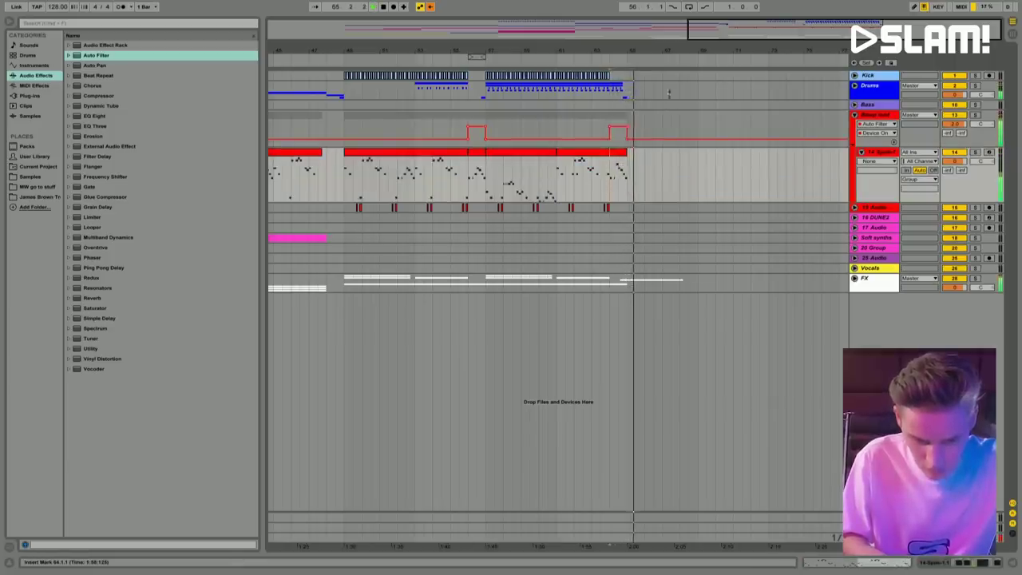
# Step: Fold the Bleep lead group, bring the whole arrangement into view and stop playback
pyautogui.press('-')
pyautogui.click(854, 116)
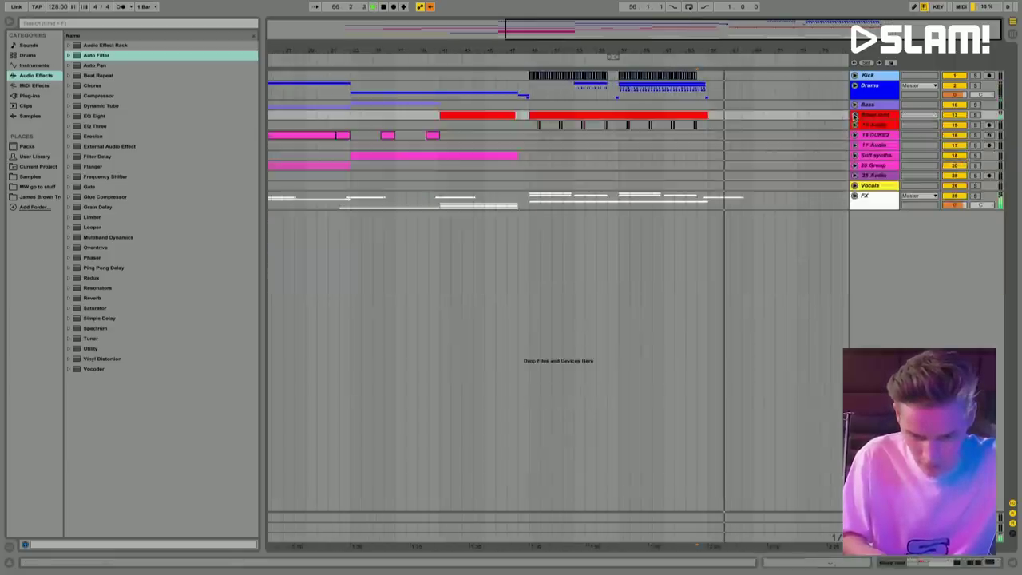
pyautogui.press('-')
pyautogui.press('-')
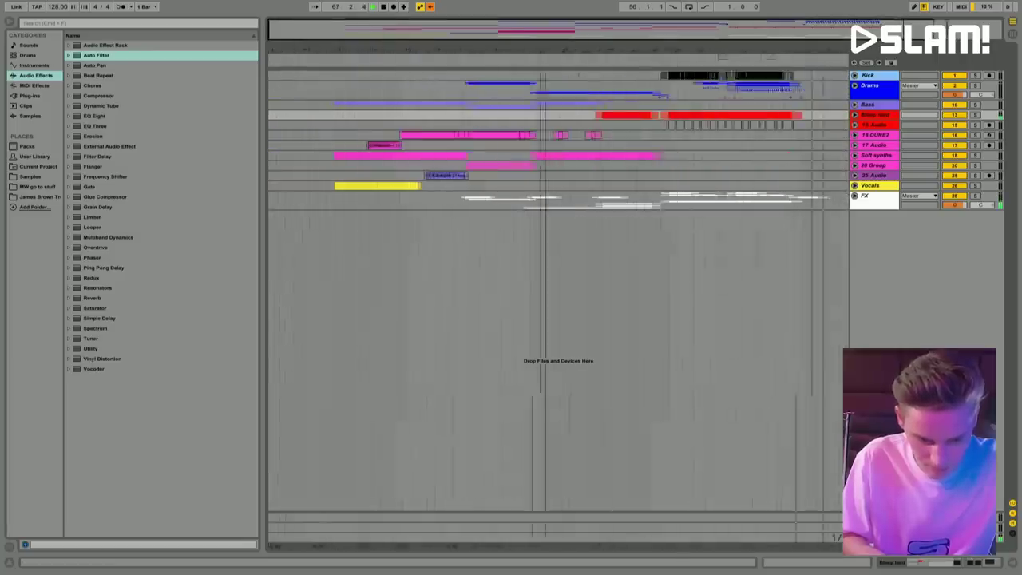
pyautogui.press('space')
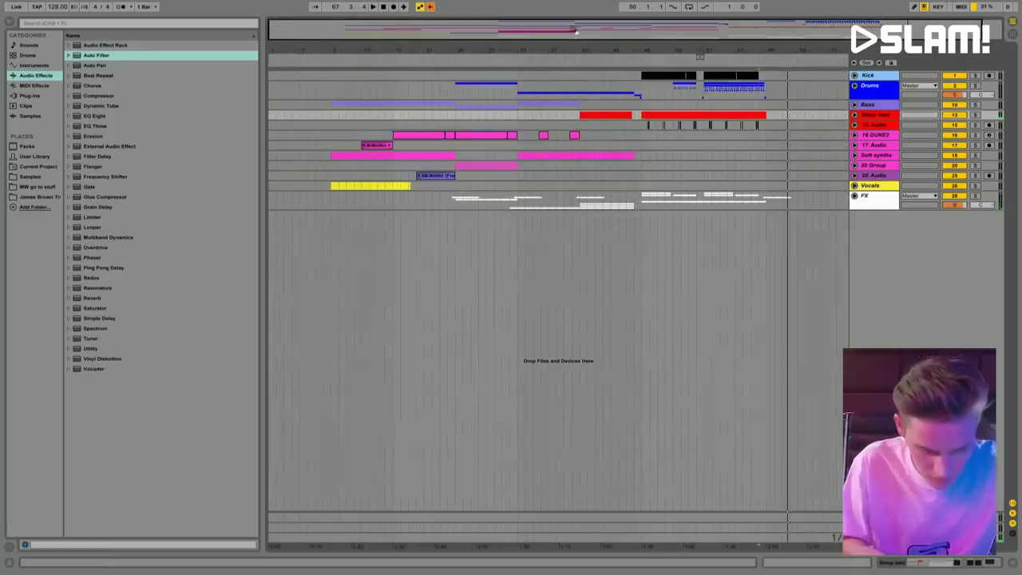
# Step: Play the arrangement from bar 9 and check the notes on the 16 DUNE2 track
pyautogui.press('+')
pyautogui.click(292, 187)
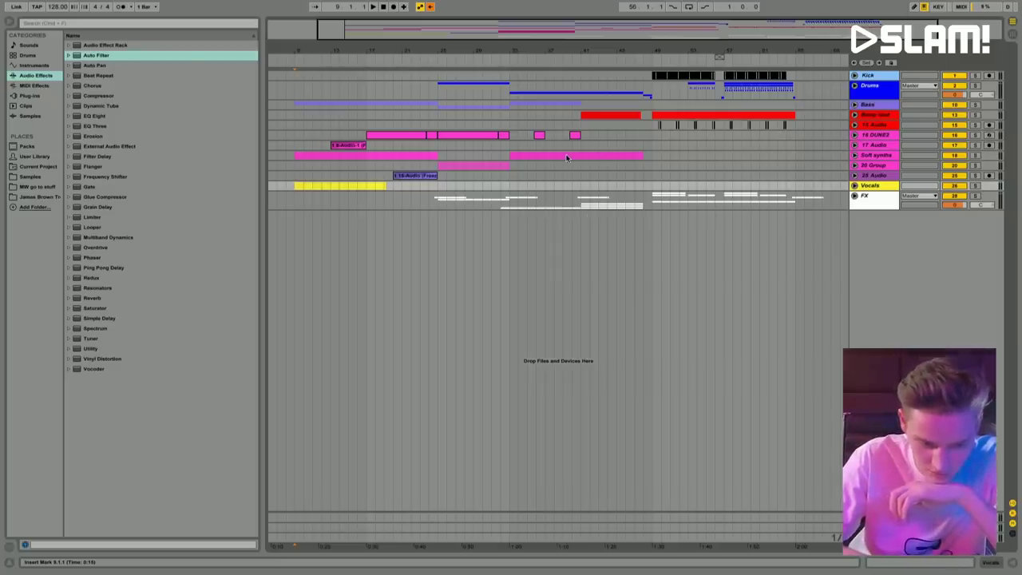
pyautogui.press('space')
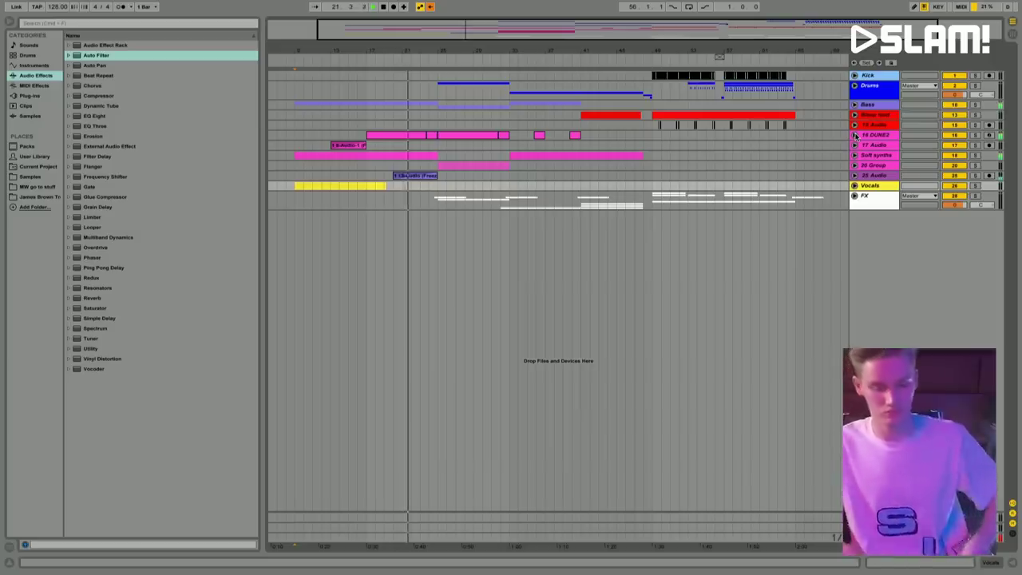
pyautogui.click(855, 135)
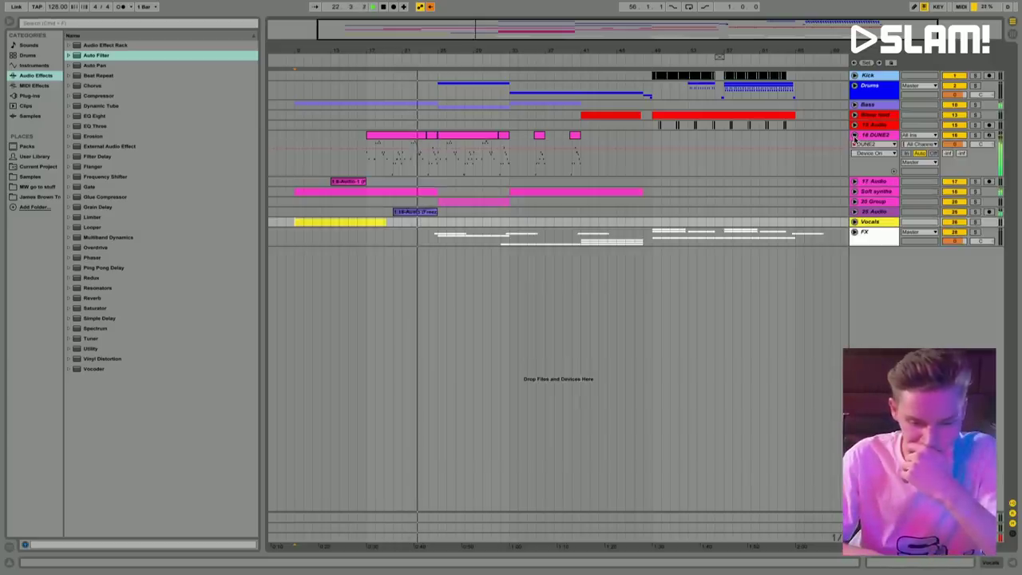
pyautogui.scroll(3, 467, 157)
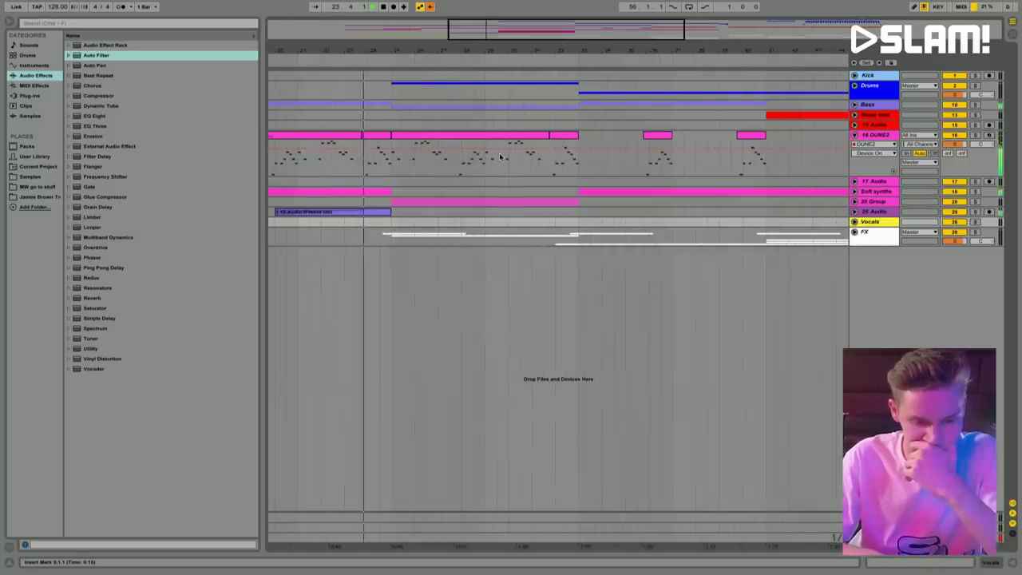
pyautogui.hscroll(-3, 500, 156)
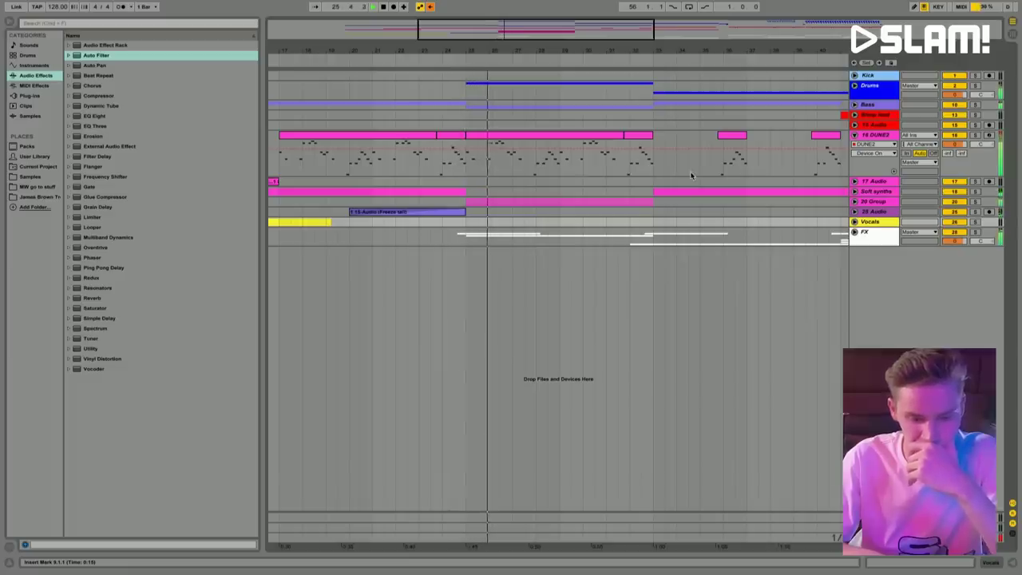
pyautogui.click(854, 135)
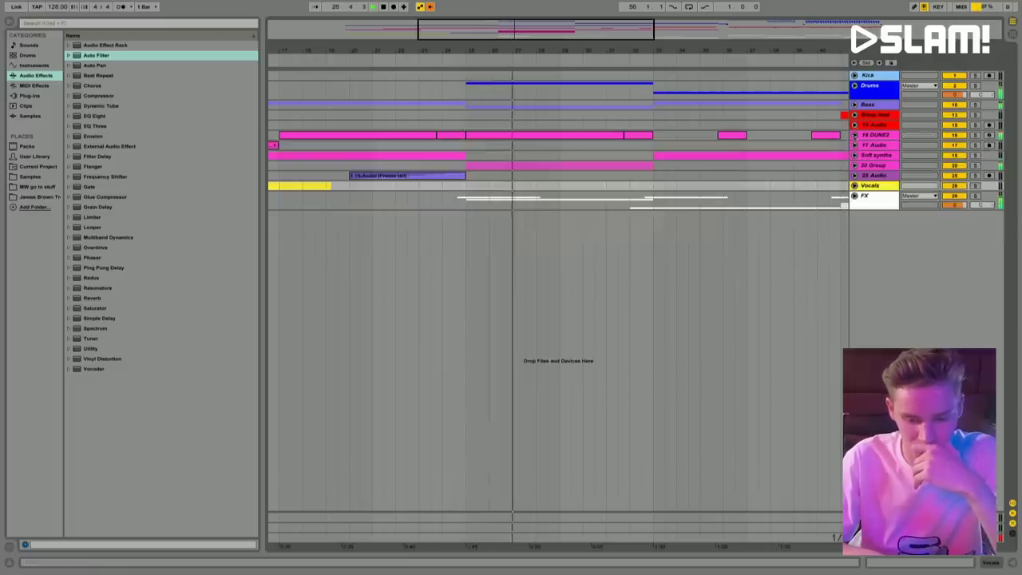
# Step: Adjust the volume of the 12 Sylenth track inside the Bass group during playback and fold the group again
pyautogui.click(855, 104)
pyautogui.click(957, 198)
pyautogui.press('Delete')
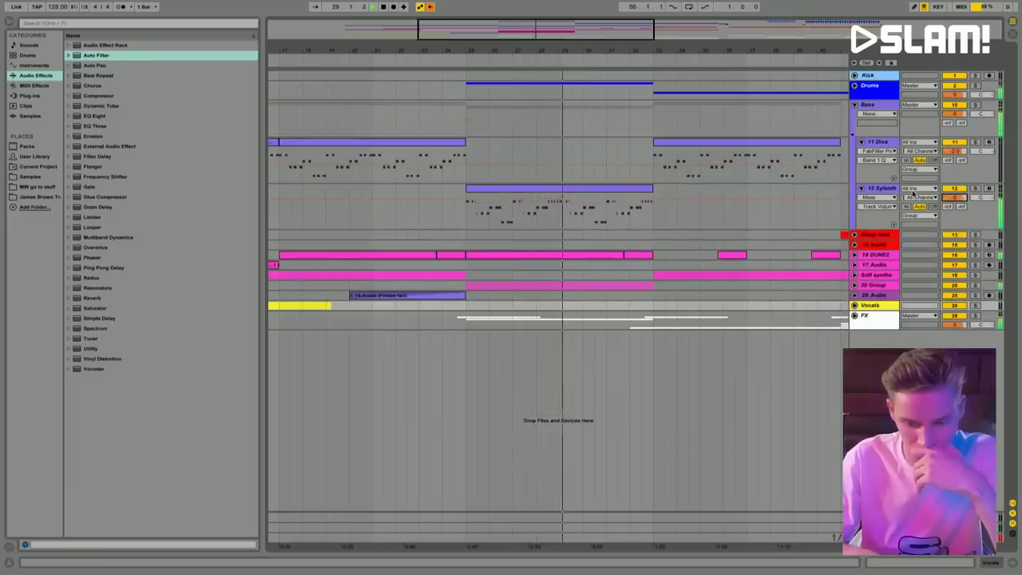
pyautogui.click(856, 106)
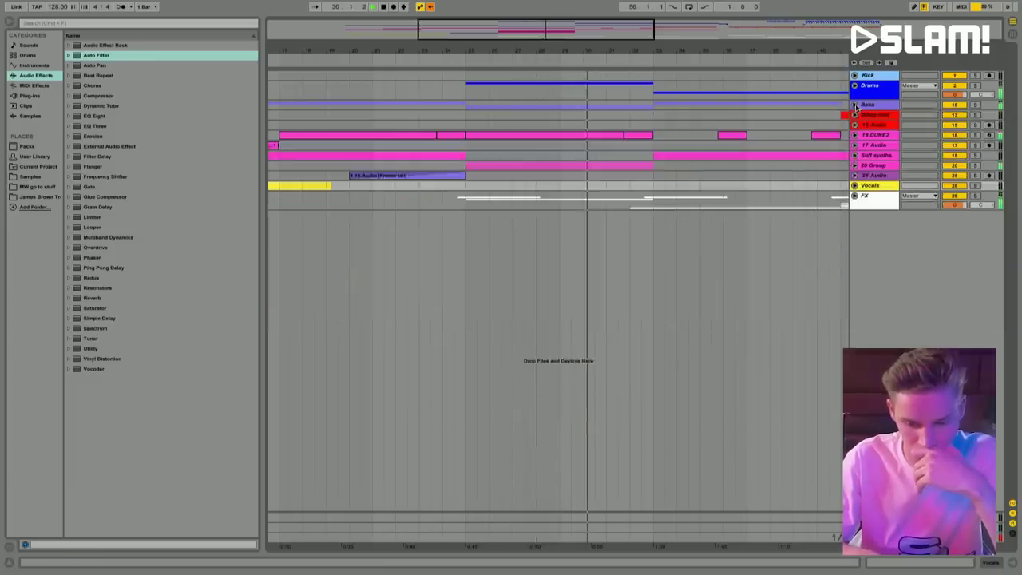
# Step: Check the tracks inside 20 Group and the FX group during playback, collapsing FX's 34 Sylenth and 35 Massiv tracks
pyautogui.click(855, 165)
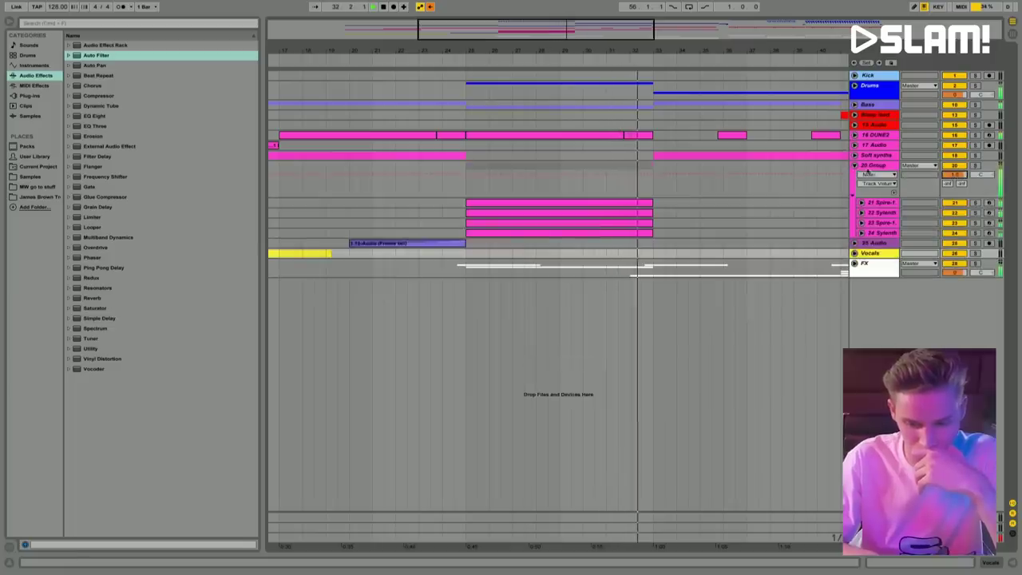
pyautogui.click(855, 166)
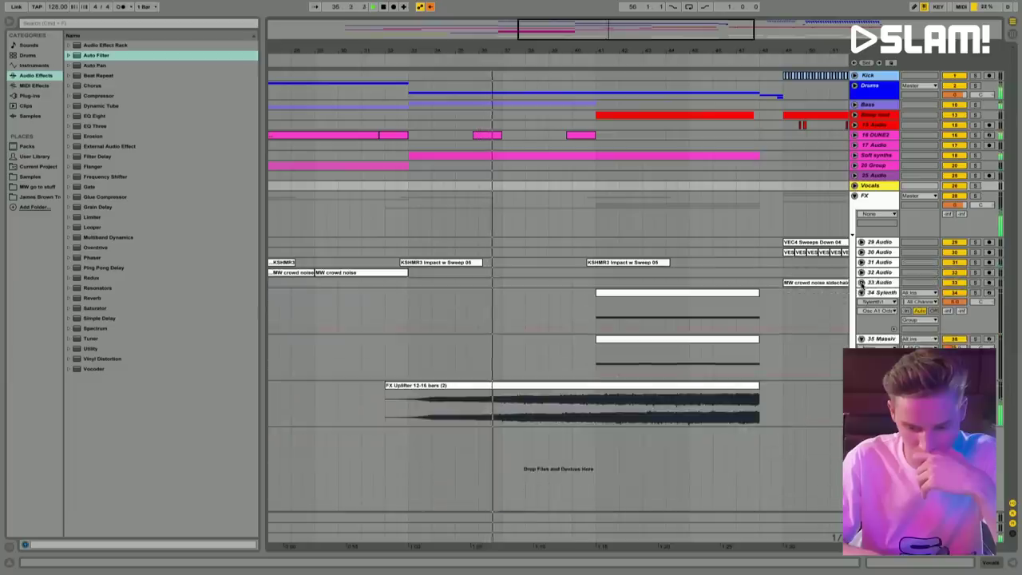
pyautogui.click(861, 303)
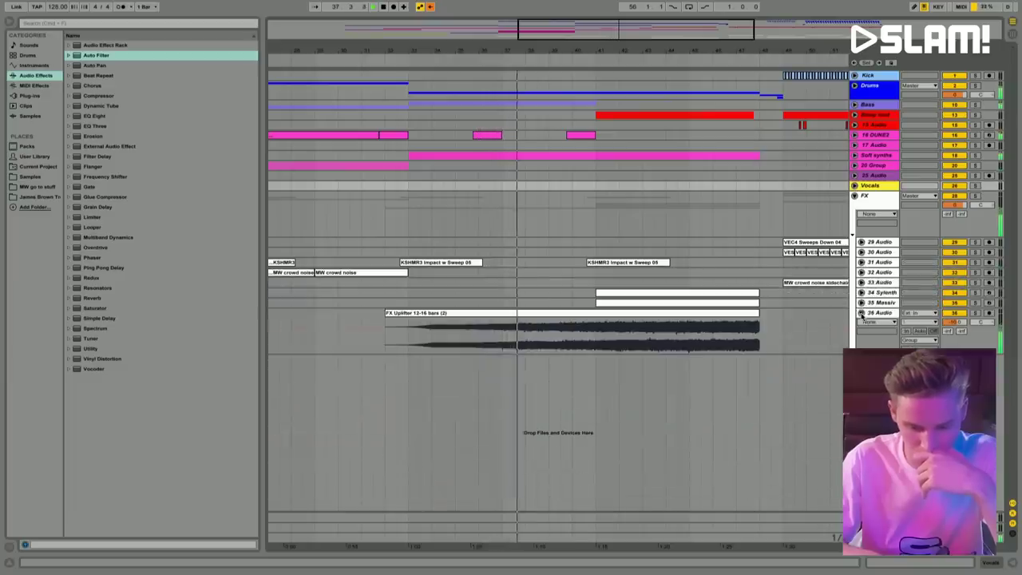
pyautogui.press('-')
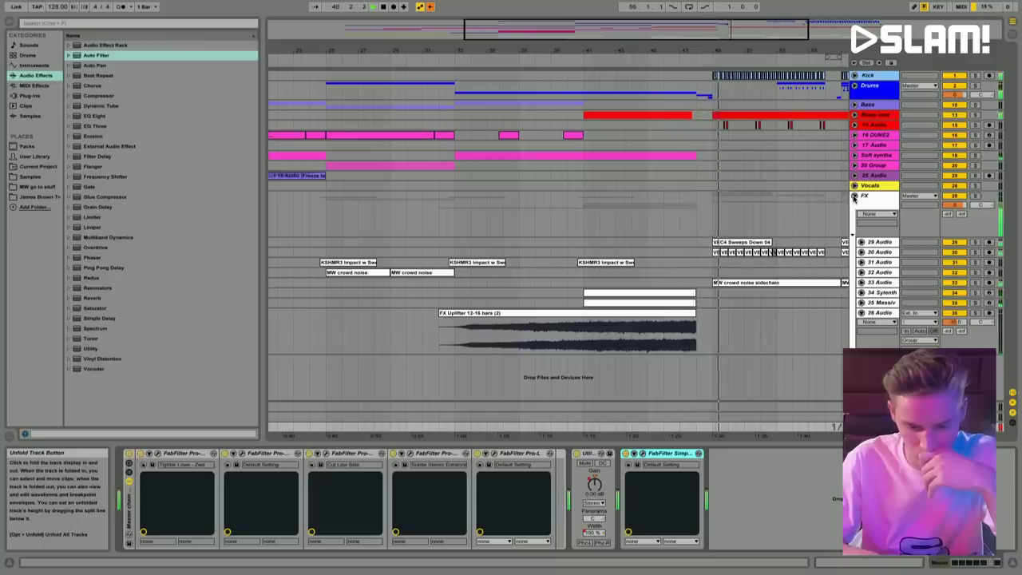
pyautogui.click(853, 197)
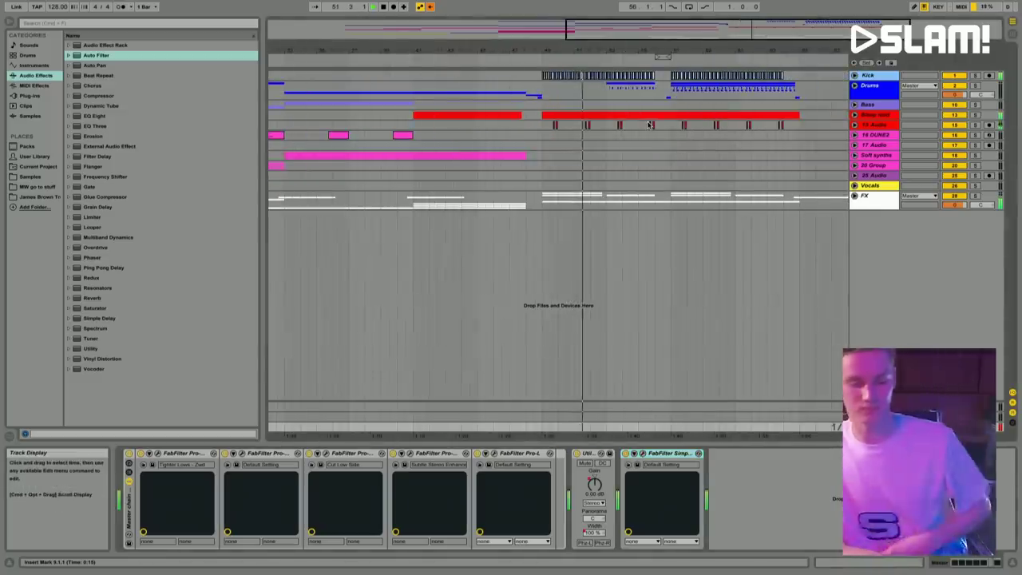
# Step: Follow the playback through the drop towards bar 65 and check the kick, drums and lead clips
pyautogui.moveTo(618, 49); pyautogui.dragTo(619, 88)
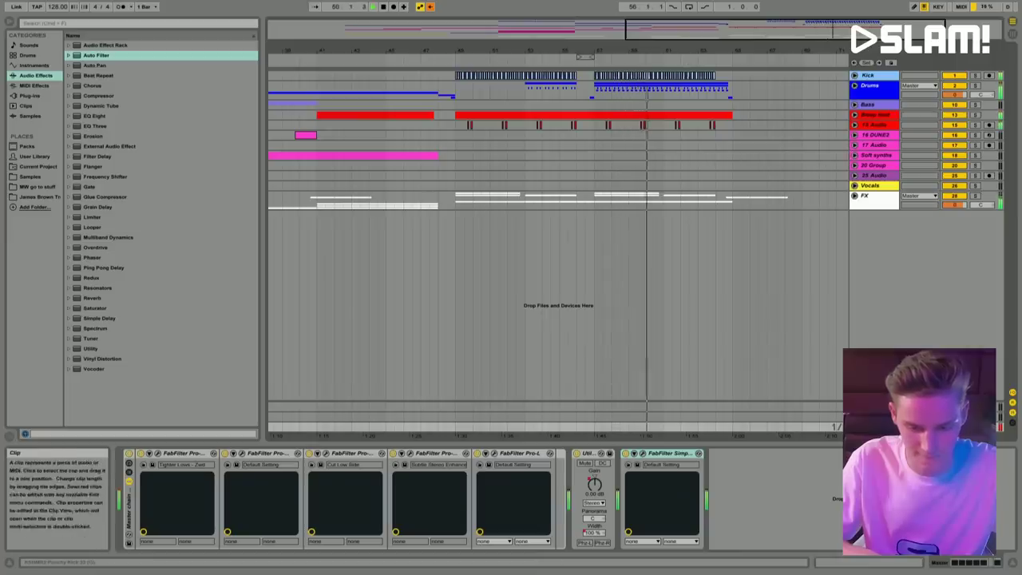
pyautogui.moveTo(688, 47); pyautogui.dragTo(691, 50)
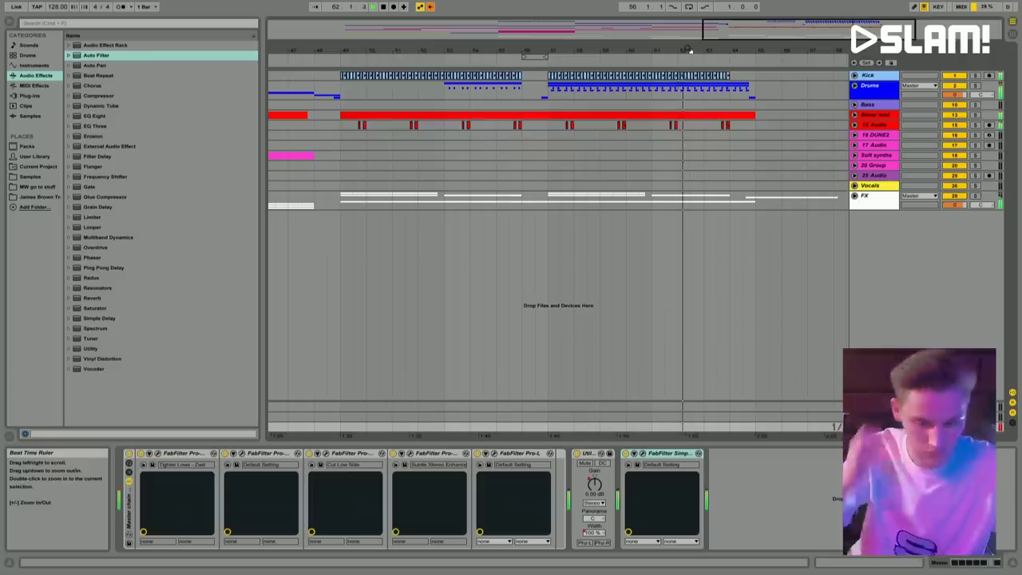
pyautogui.press('-')
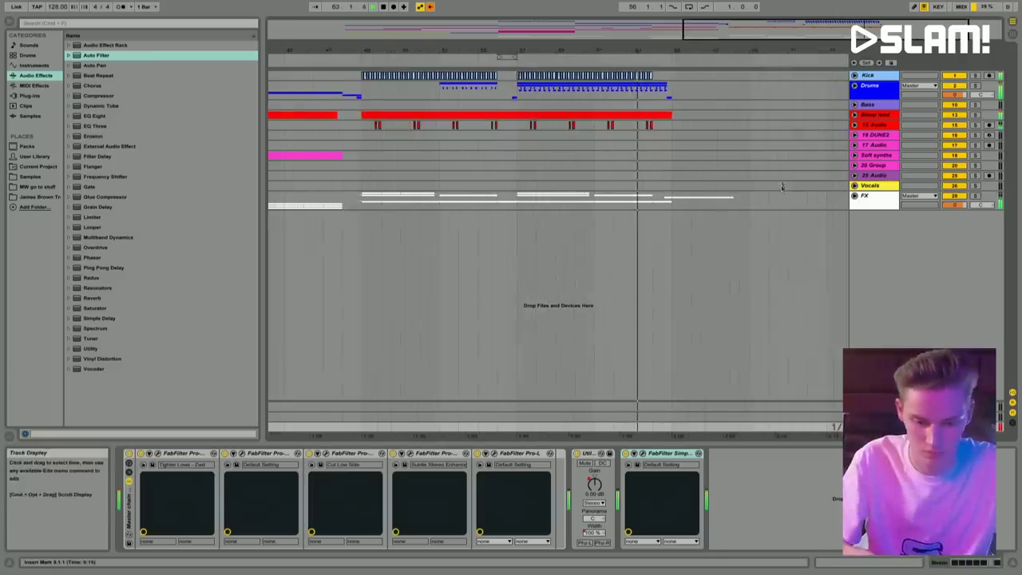